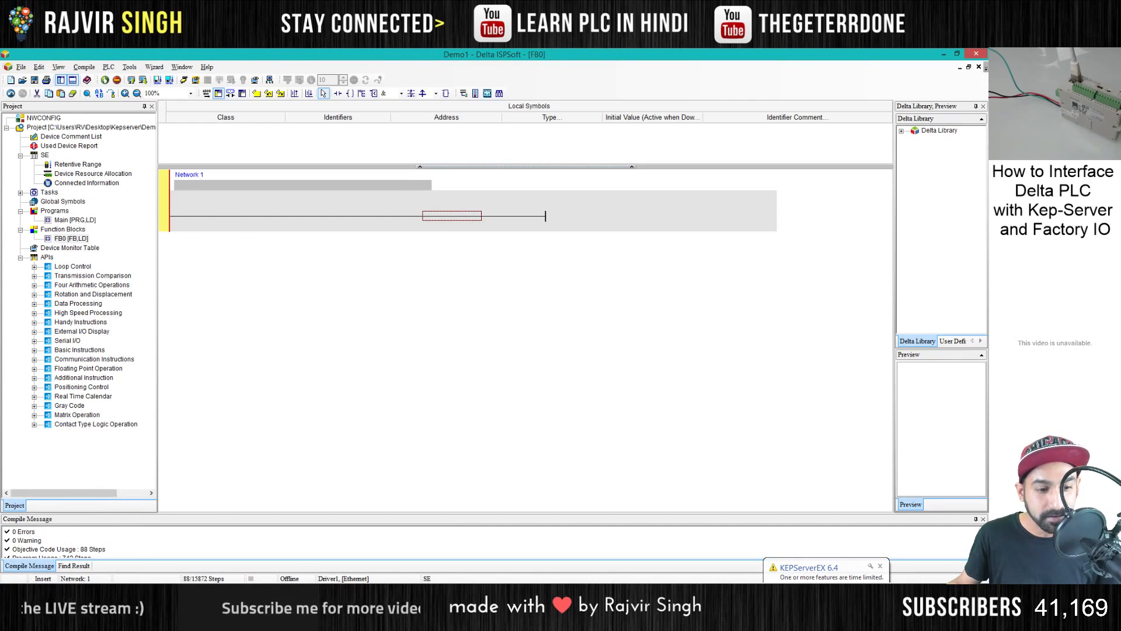
- Open the Windows Control Panel and show the computer's network adapters through Network and Sharing Center
{"action": "right_click", "coordinate": [16, 594]}
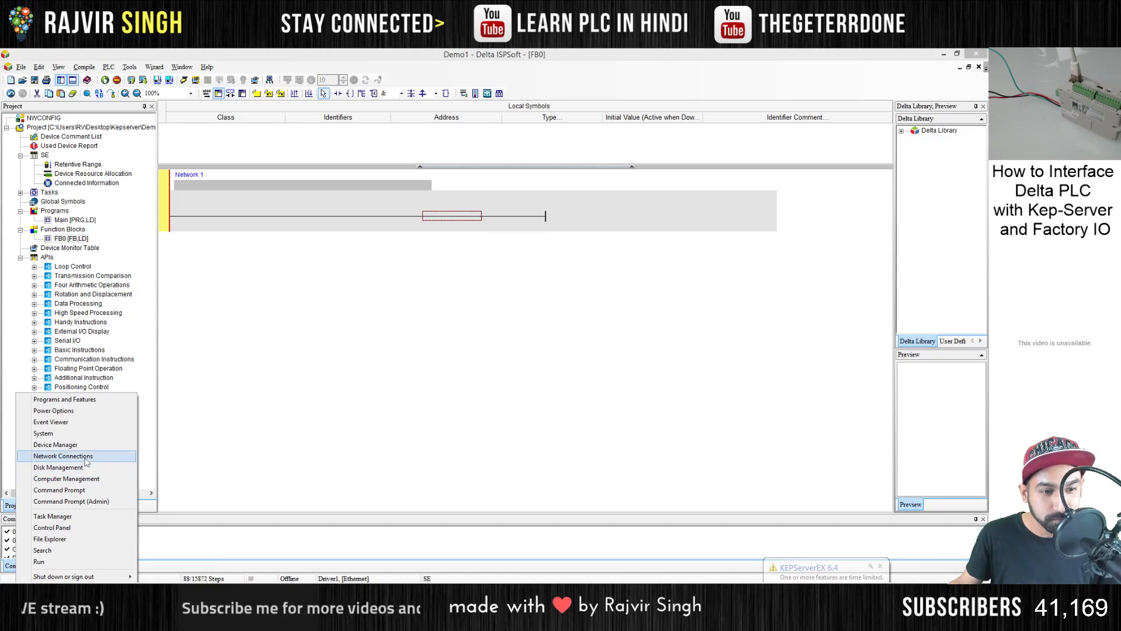
{"action": "left_click", "coordinate": [69, 528]}
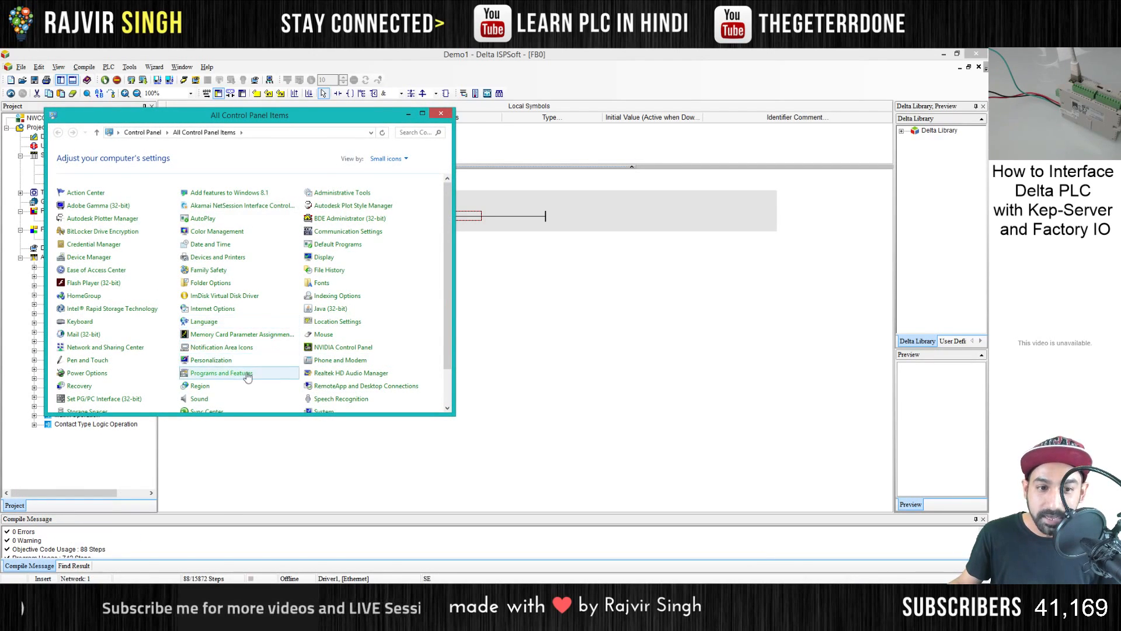
{"action": "left_click_drag", "start_coordinate": [252, 115], "coordinate": [466, 147]}
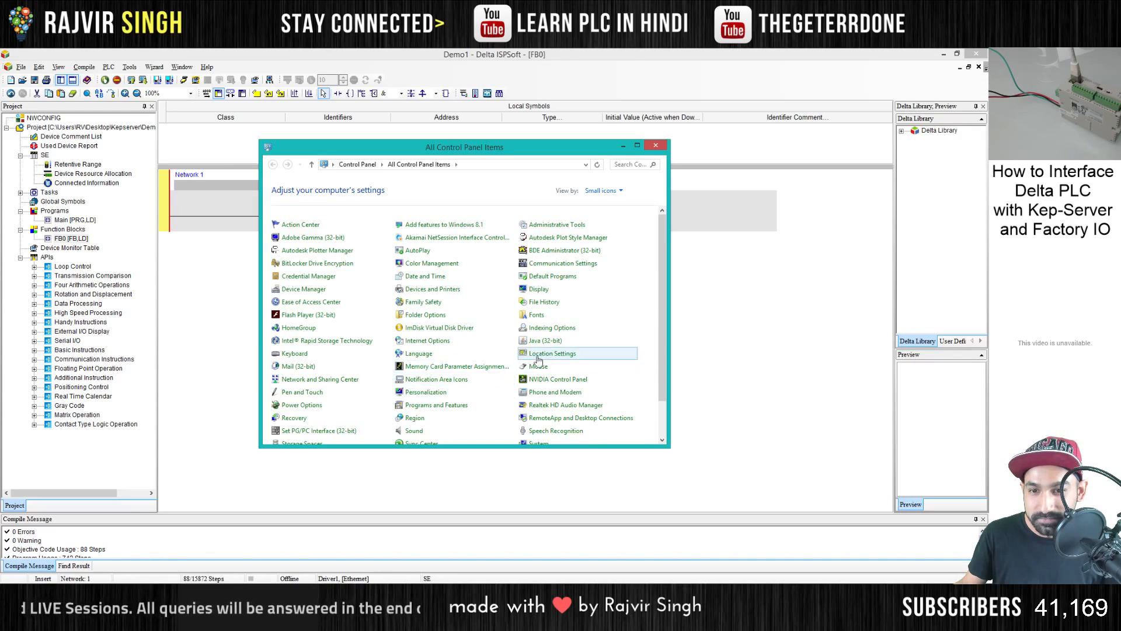
{"action": "scroll", "coordinate": [364, 361], "scroll_direction": "down", "scroll_amount": 1}
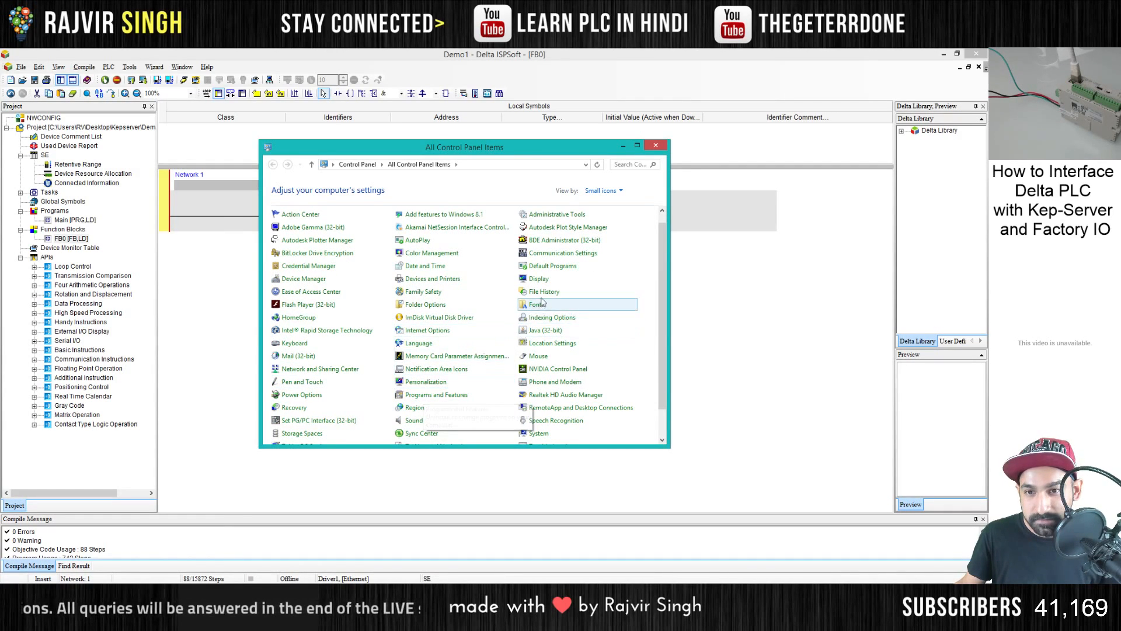
{"action": "scroll", "coordinate": [491, 341], "scroll_direction": "down", "scroll_amount": 2}
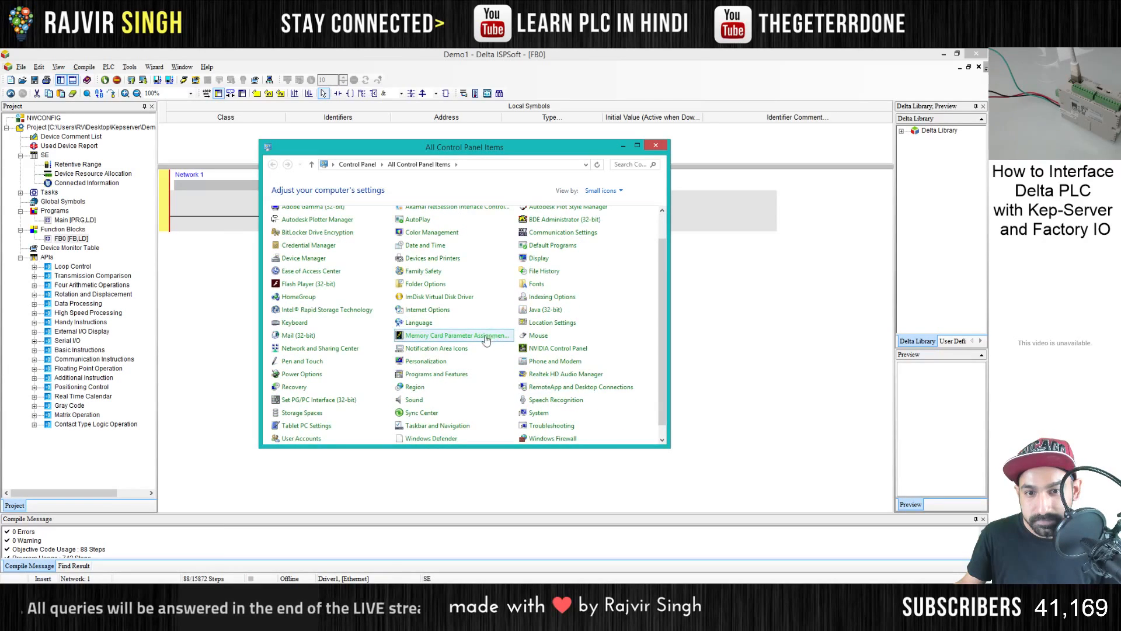
{"action": "left_click", "coordinate": [330, 349]}
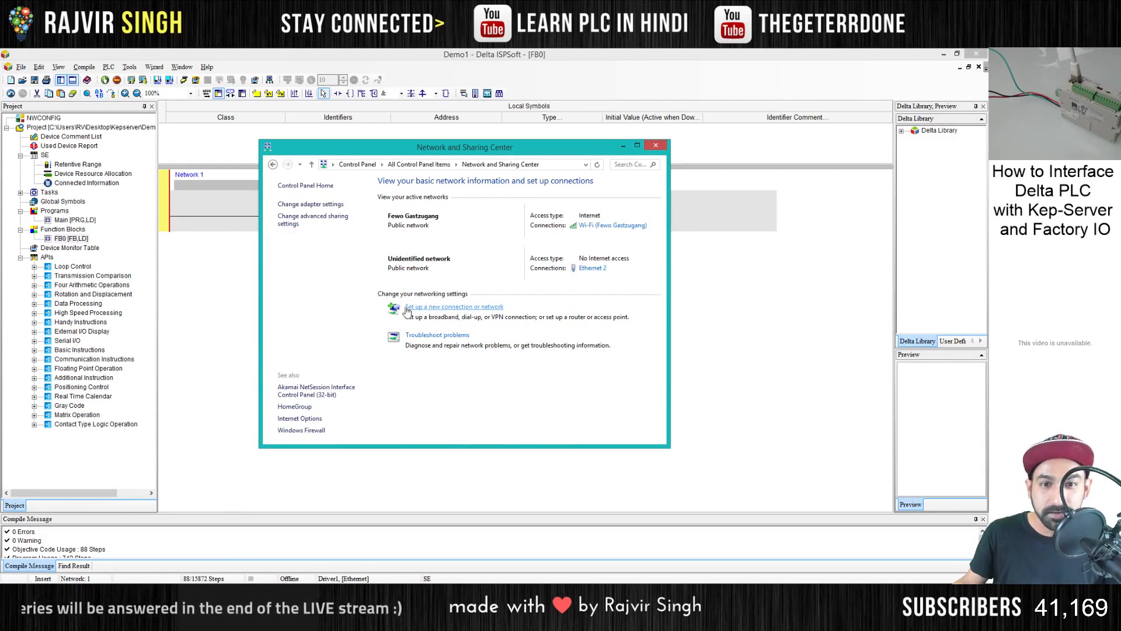
{"action": "left_click", "coordinate": [301, 205]}
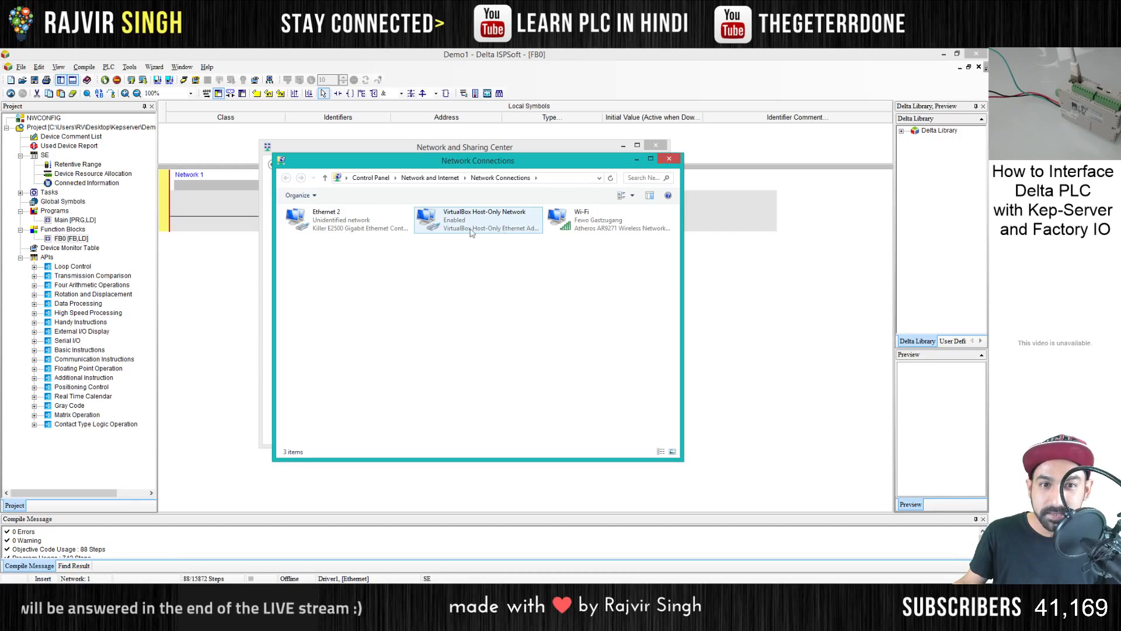
- Examine the IP address and subnet mask in the Ethernet 2 adapter's Internet Protocol Version 4 properties
{"action": "right_click", "coordinate": [336, 226]}
{"action": "left_click", "coordinate": [379, 330]}
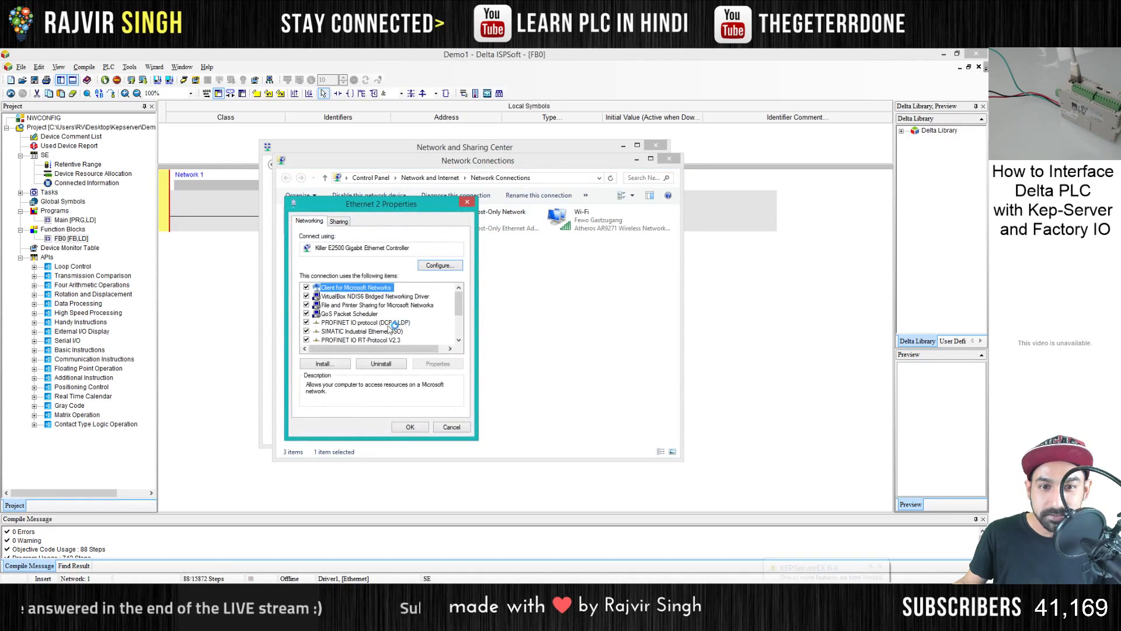
{"action": "left_click", "coordinate": [377, 325]}
{"action": "scroll", "coordinate": [377, 326], "scroll_direction": "down", "scroll_amount": 2}
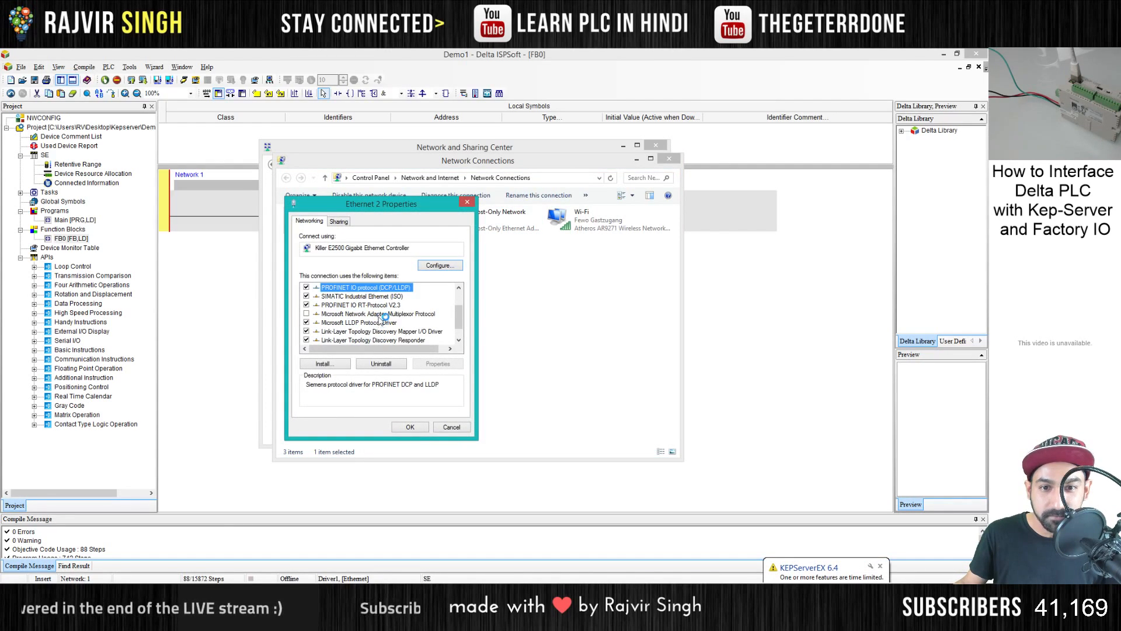
{"action": "scroll", "coordinate": [378, 325], "scroll_direction": "down", "scroll_amount": 2}
{"action": "double_click", "coordinate": [378, 337]}
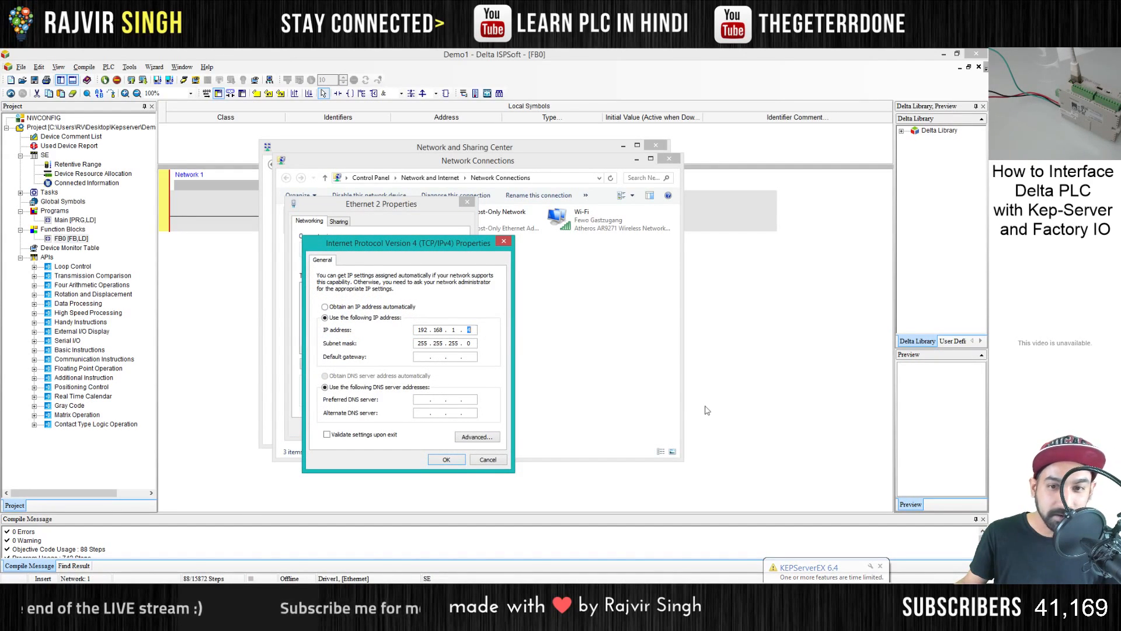
- Switch to COMMGR and examine the Ethernet card and PLC IP address configured for Driver1
{"action": "left_click", "coordinate": [884, 594]}
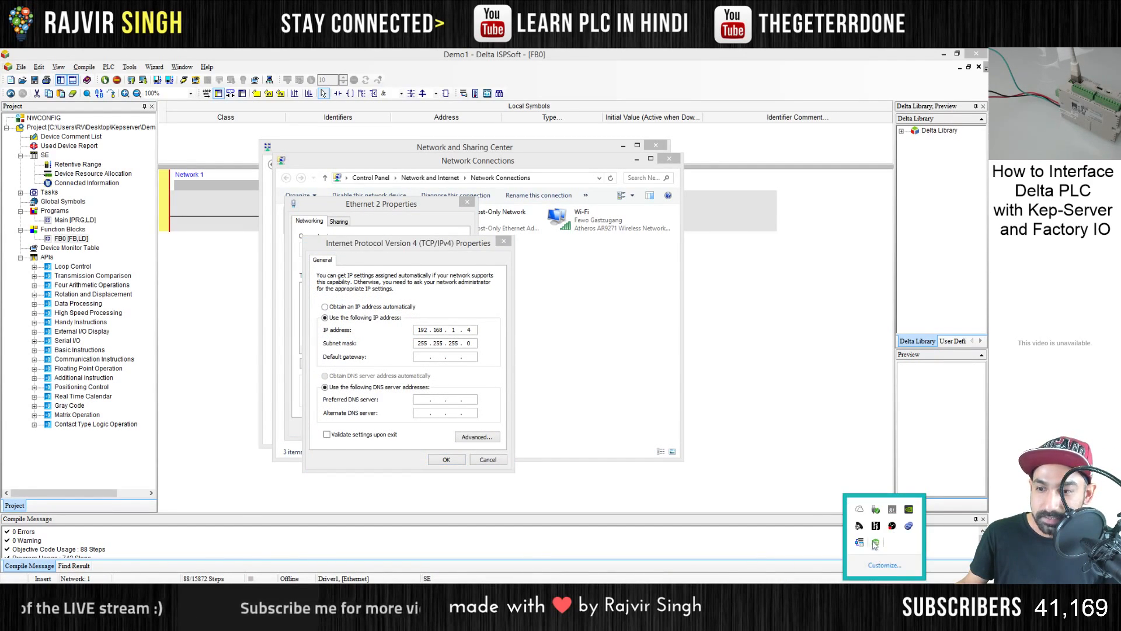
{"action": "left_click", "coordinate": [875, 543]}
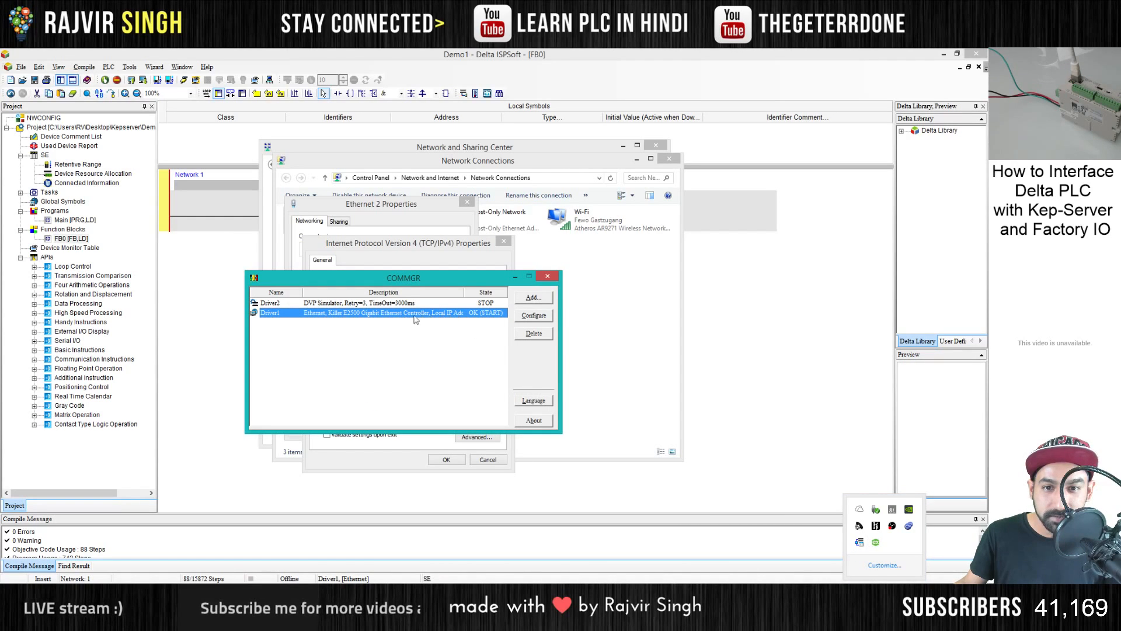
{"action": "left_click", "coordinate": [541, 316]}
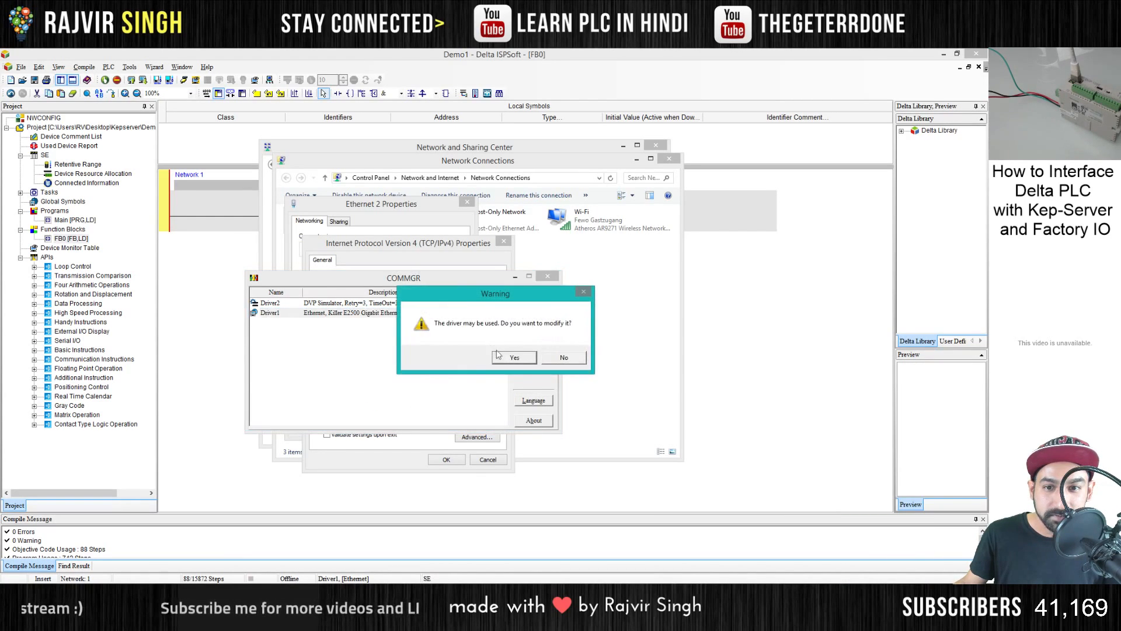
{"action": "left_click", "coordinate": [512, 357]}
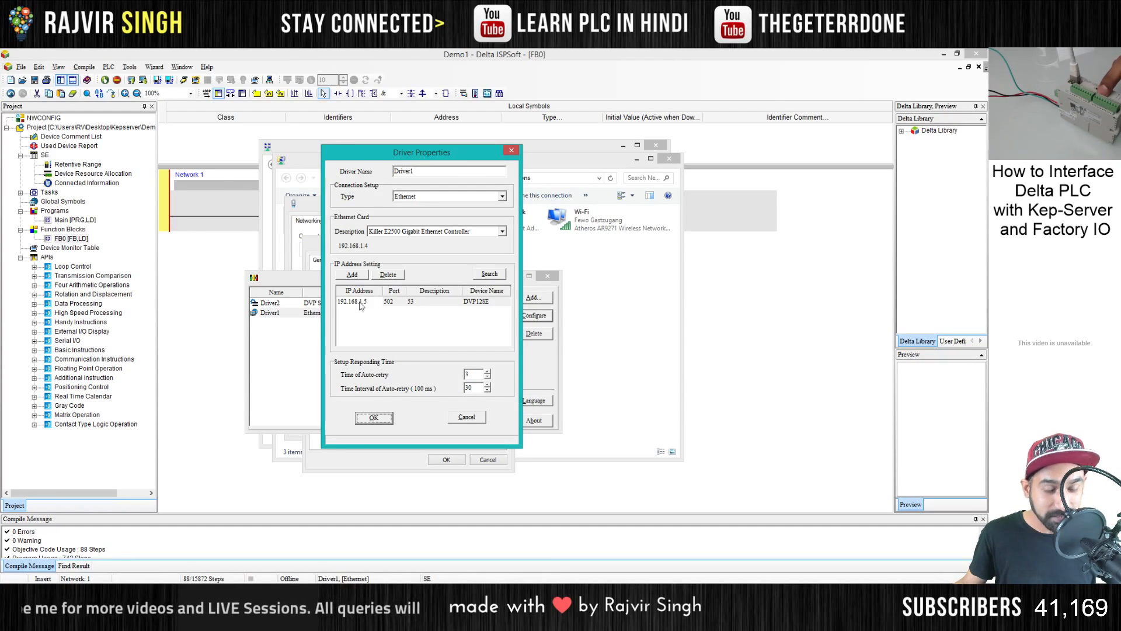
- Launch Factory IO and create a new empty scene
{"action": "key", "text": "super"}
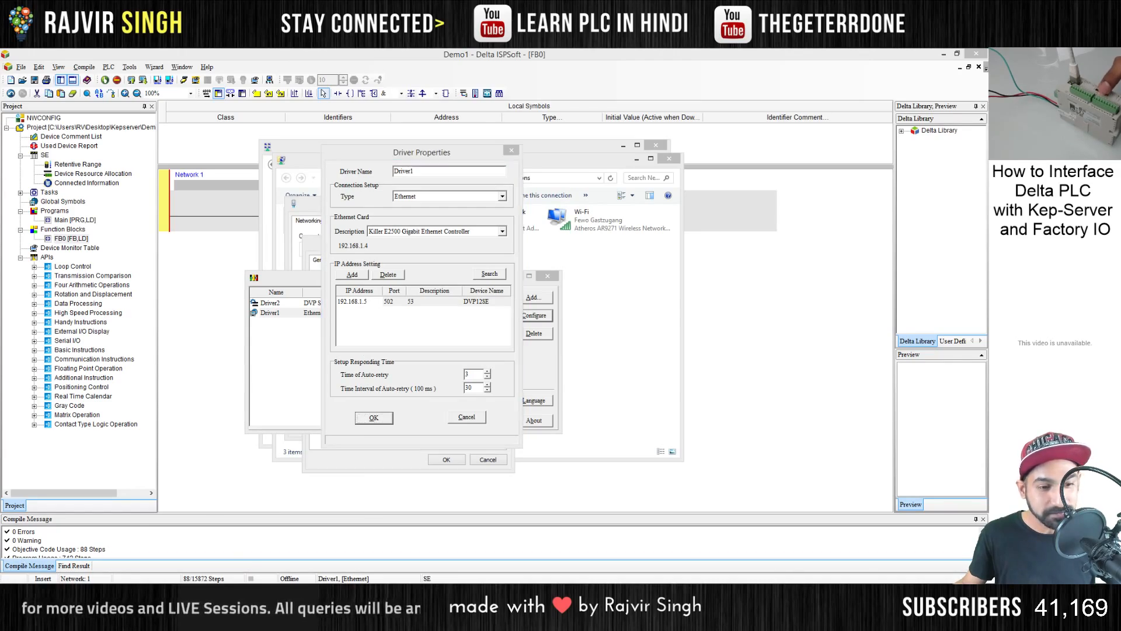
{"action": "type", "text": "factory IO"}
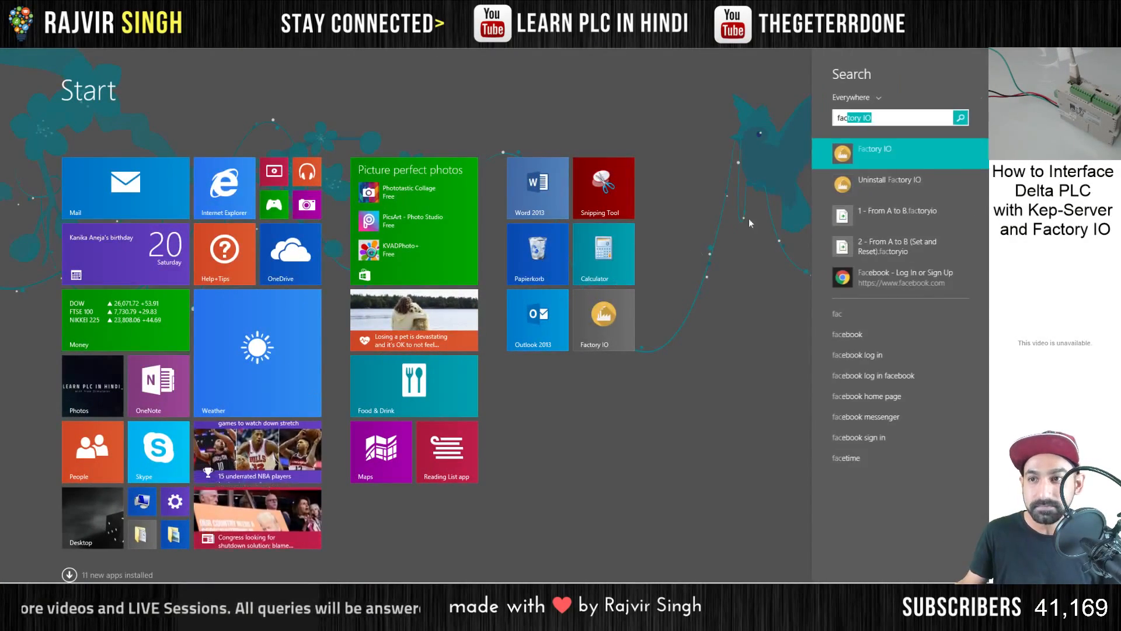
{"action": "left_click", "coordinate": [845, 154]}
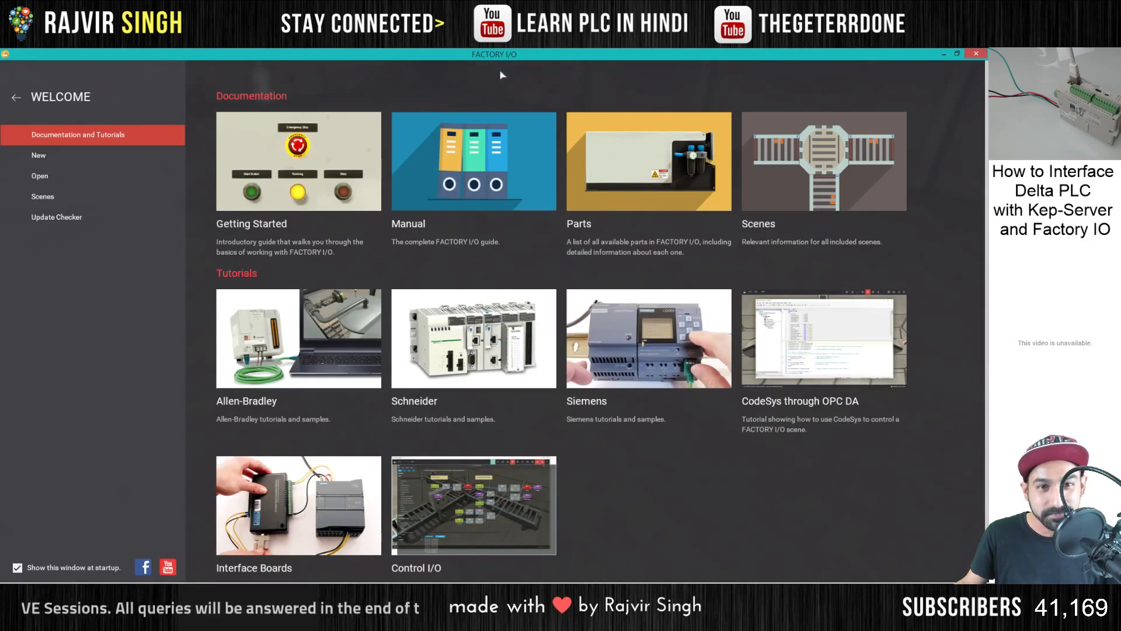
{"action": "left_click", "coordinate": [100, 155]}
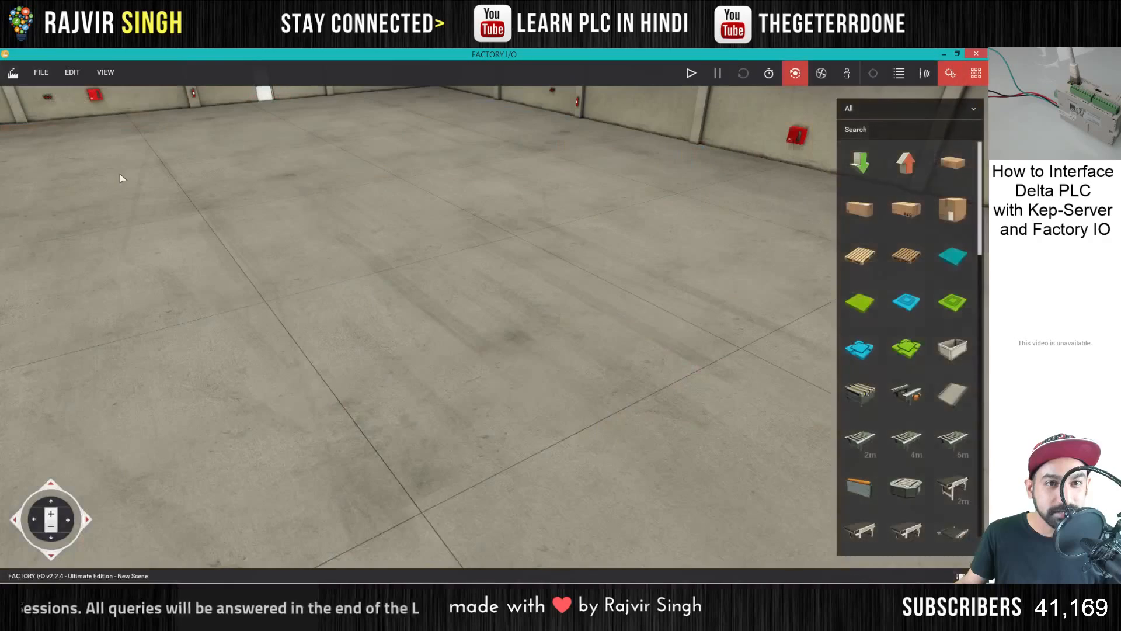
- Examine the drivers Factory IO offers for the scene, leave the driver set to None, and minimize the window
{"action": "left_click", "coordinate": [44, 79]}
{"action": "left_click", "coordinate": [66, 106]}
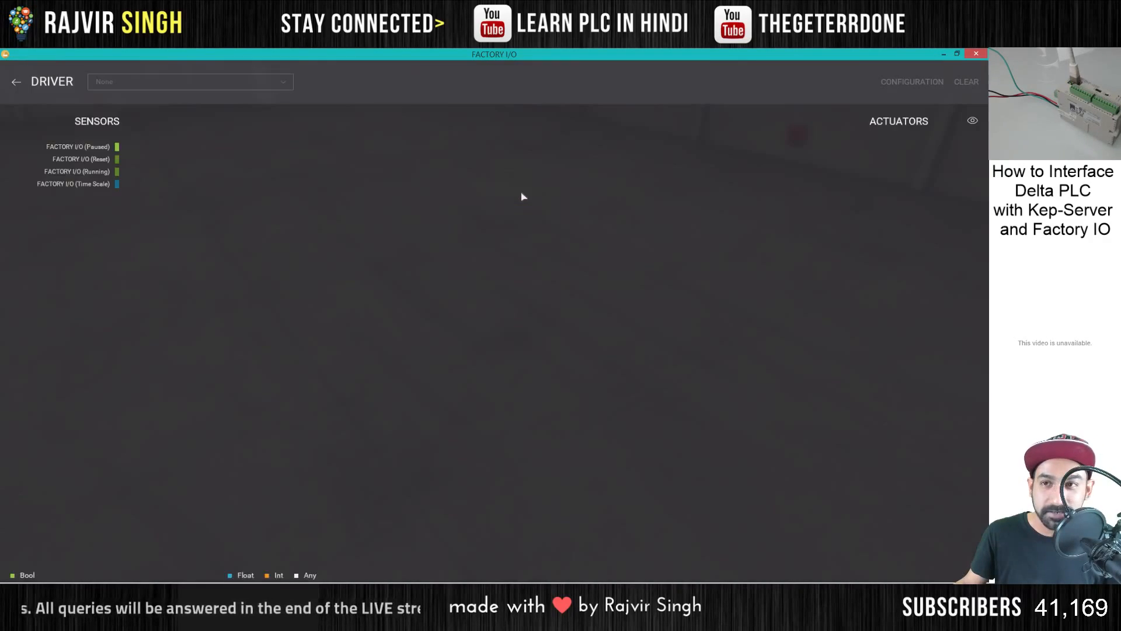
{"action": "left_click", "coordinate": [233, 84]}
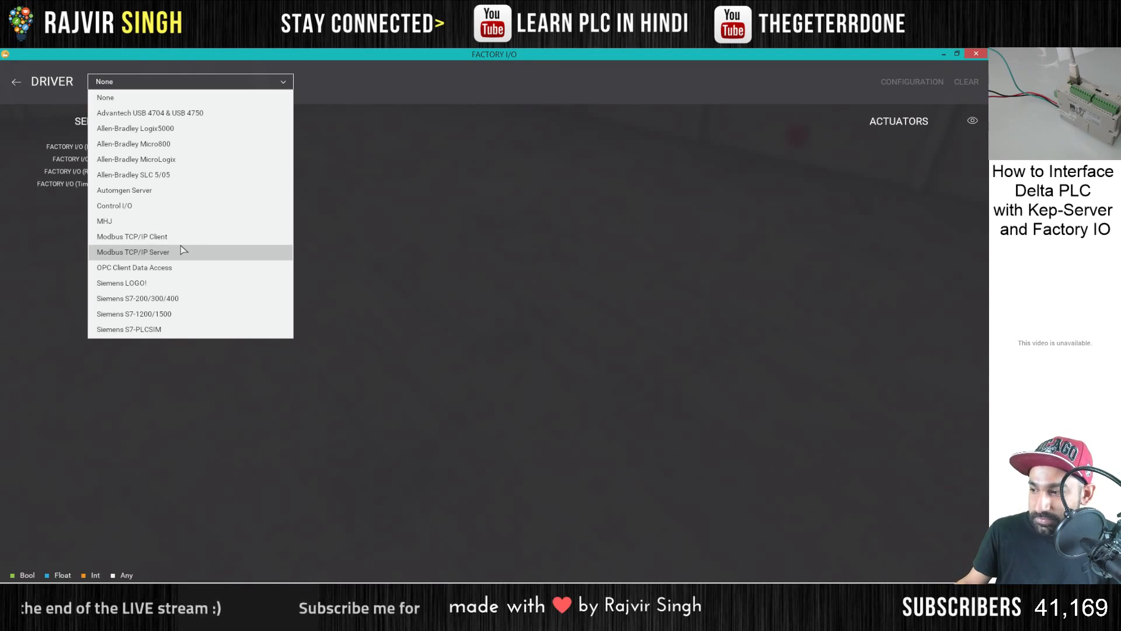
{"action": "left_click", "coordinate": [516, 157]}
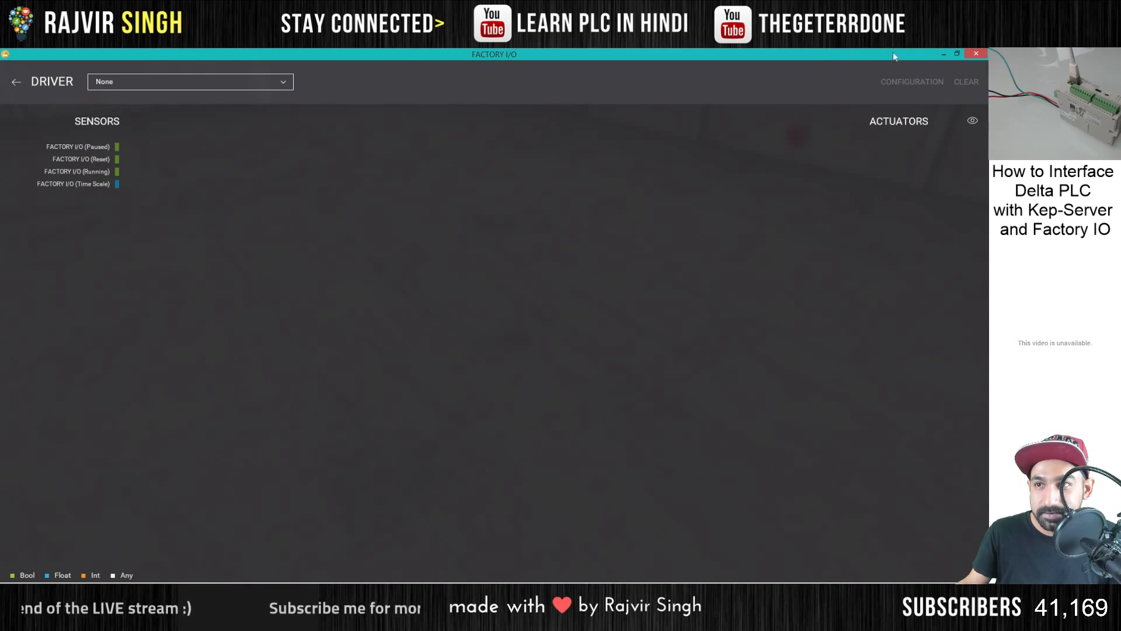
{"action": "left_click", "coordinate": [940, 55]}
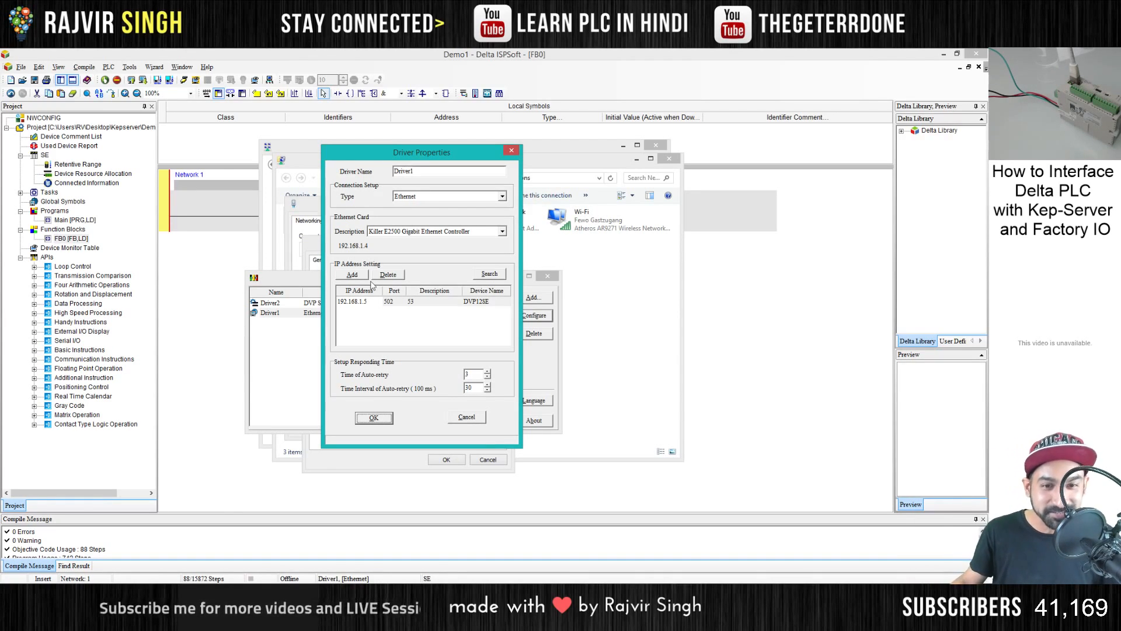
- Close Driver1's properties, COMMGR, and all the network settings windows without changing any settings
{"action": "left_click", "coordinate": [467, 416]}
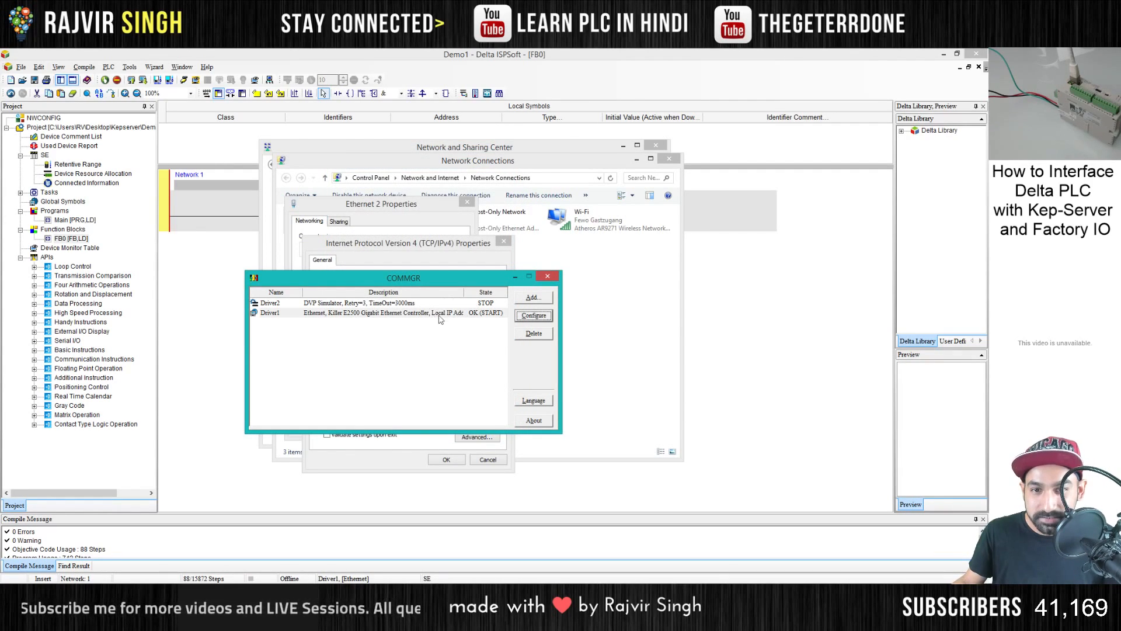
{"action": "left_click", "coordinate": [547, 276]}
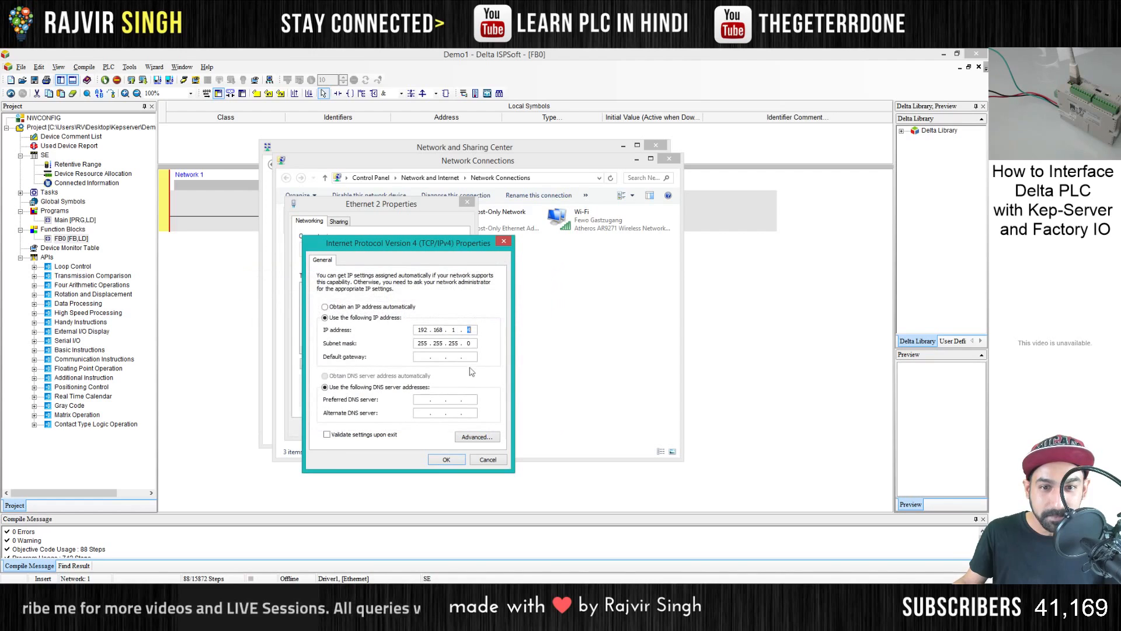
{"action": "left_click", "coordinate": [485, 460]}
{"action": "left_click", "coordinate": [467, 202]}
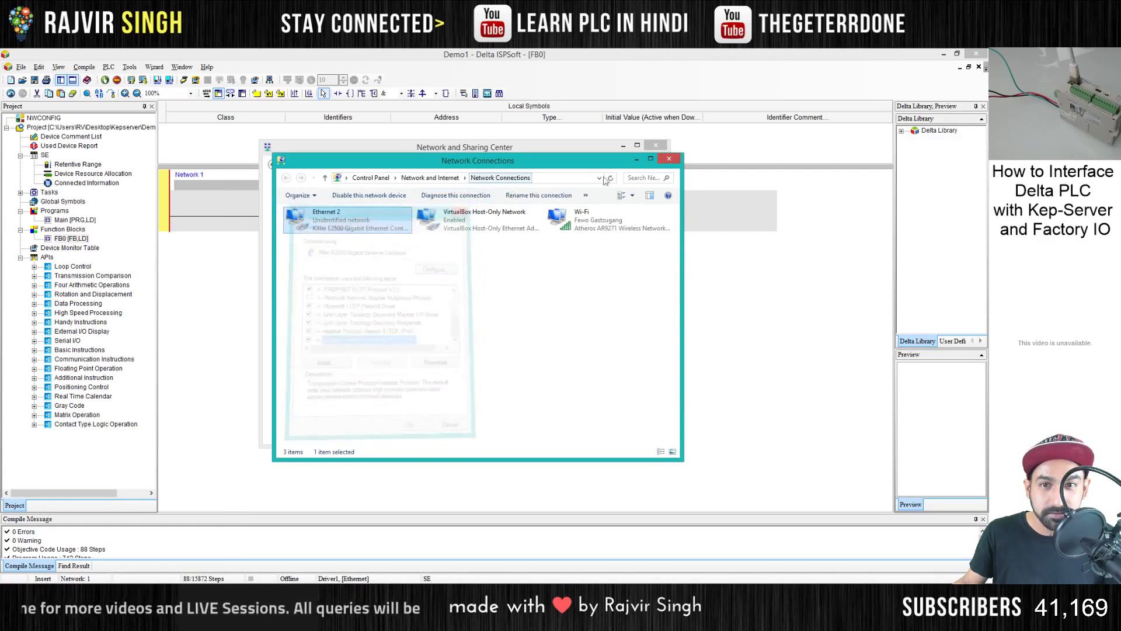
{"action": "left_click", "coordinate": [665, 160]}
{"action": "left_click", "coordinate": [657, 146]}
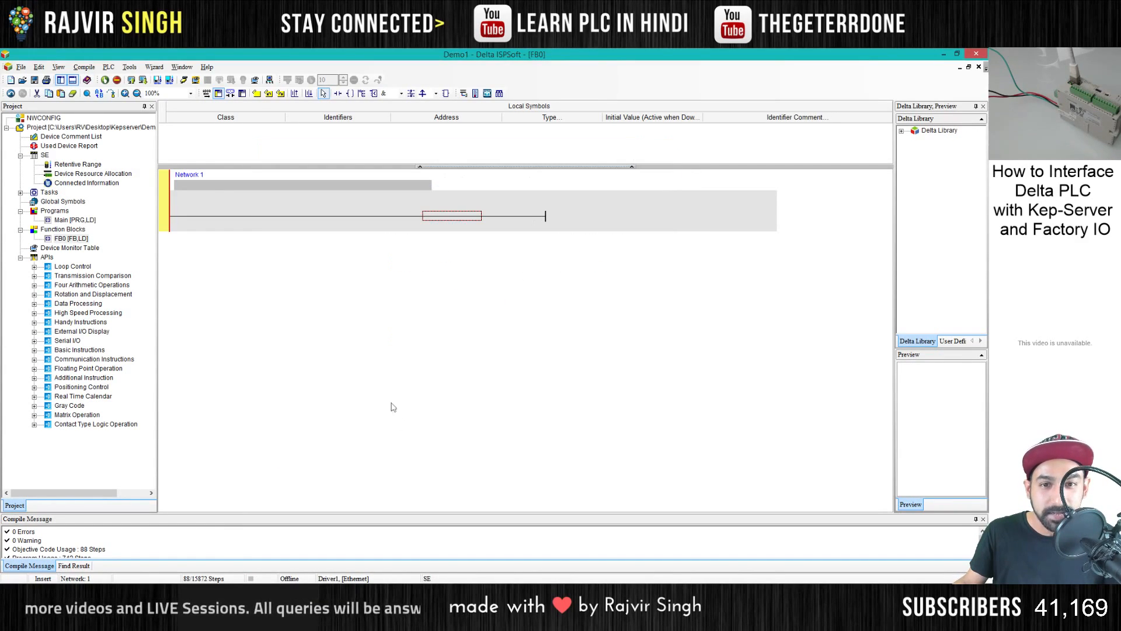
{"action": "left_click", "coordinate": [322, 594]}
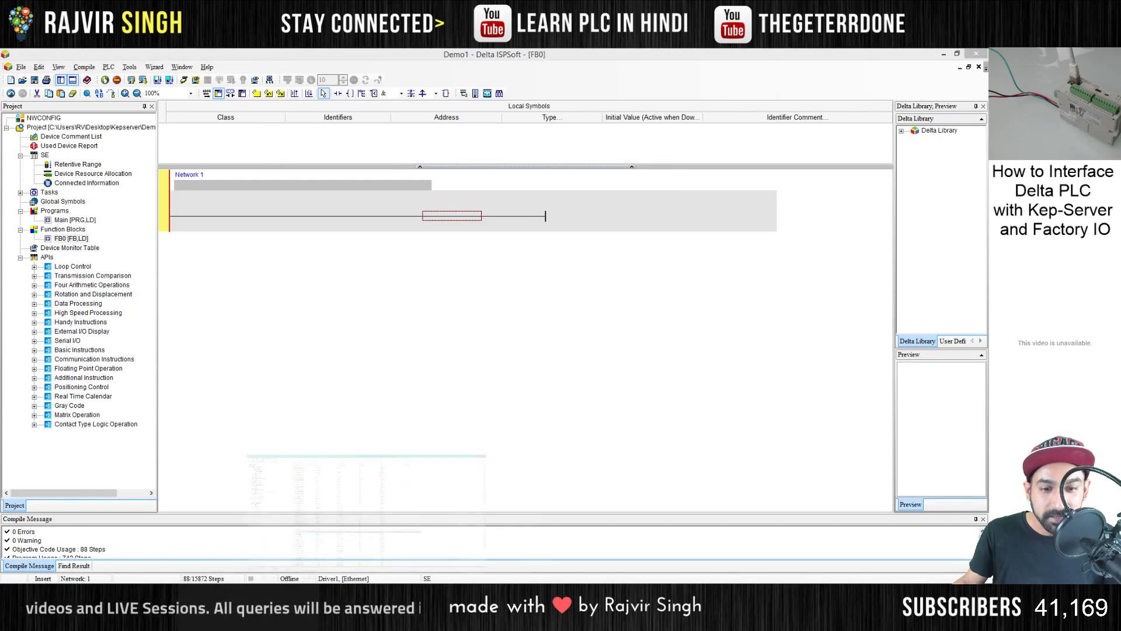
{"action": "left_click", "coordinate": [978, 55]}
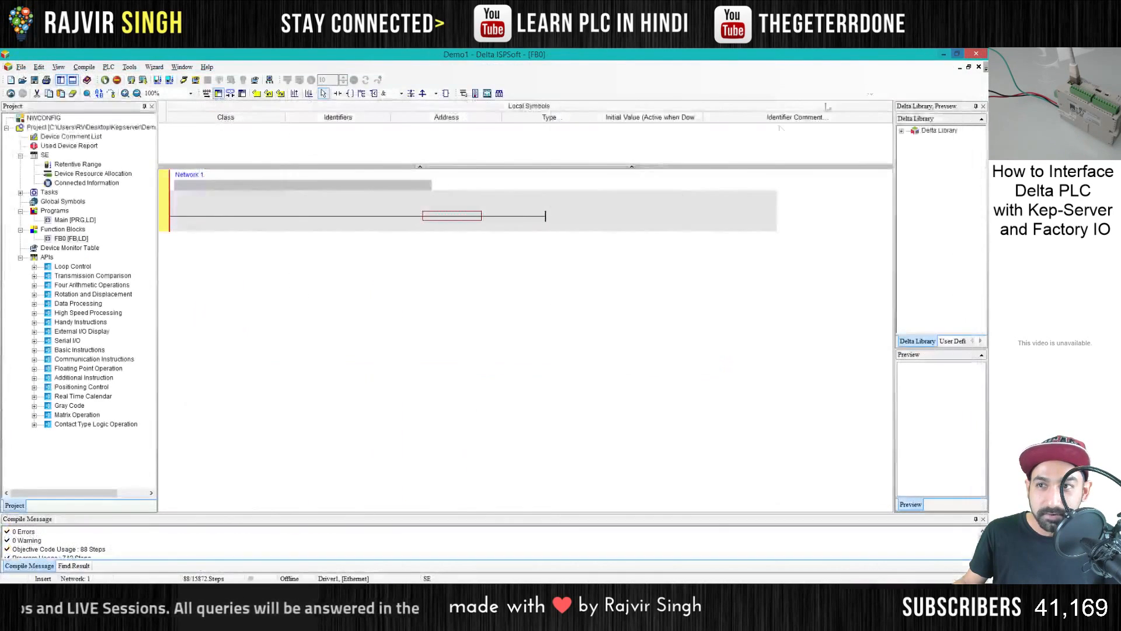
- Launch KEPServerEX 6 Configuration
{"action": "key", "text": "super"}
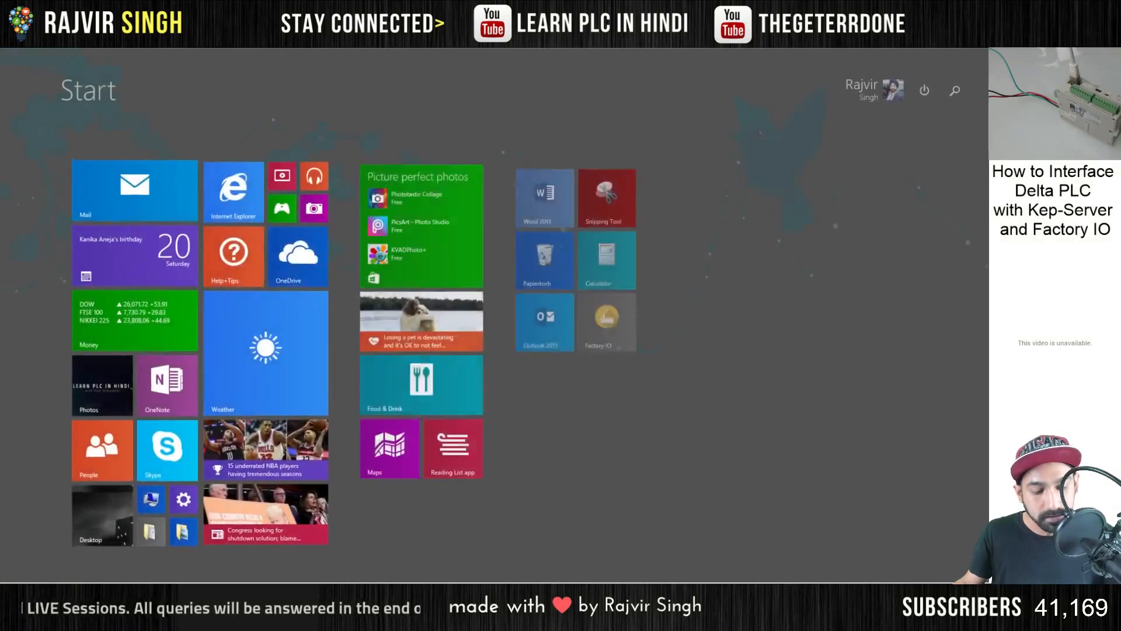
{"action": "type", "text": "kepServerEX 6 Configuration"}
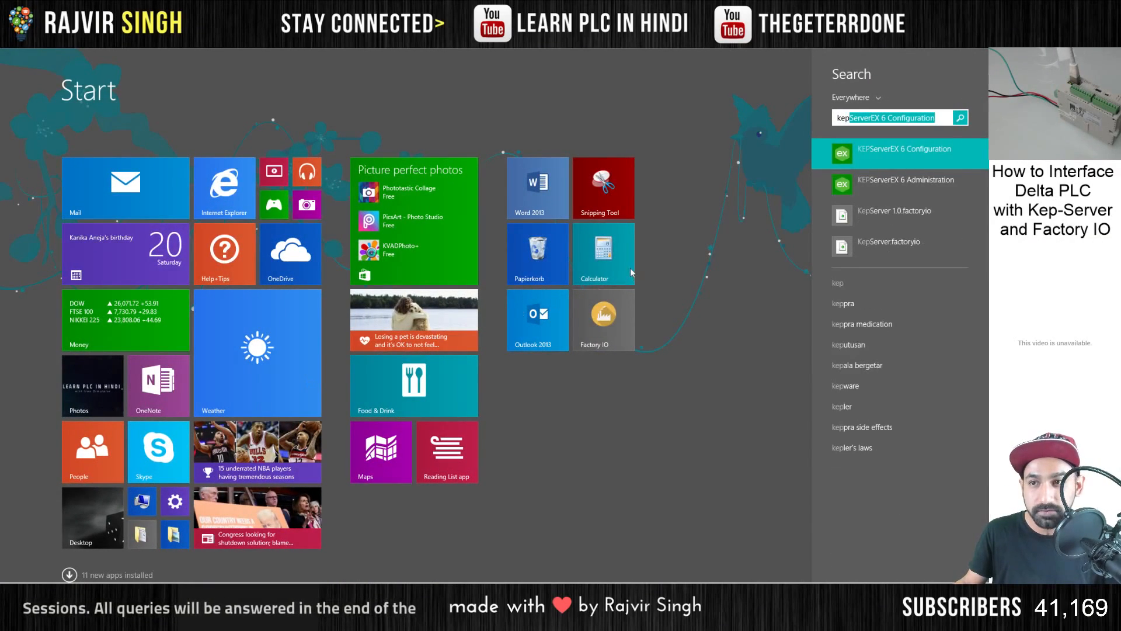
{"action": "left_click", "coordinate": [871, 156]}
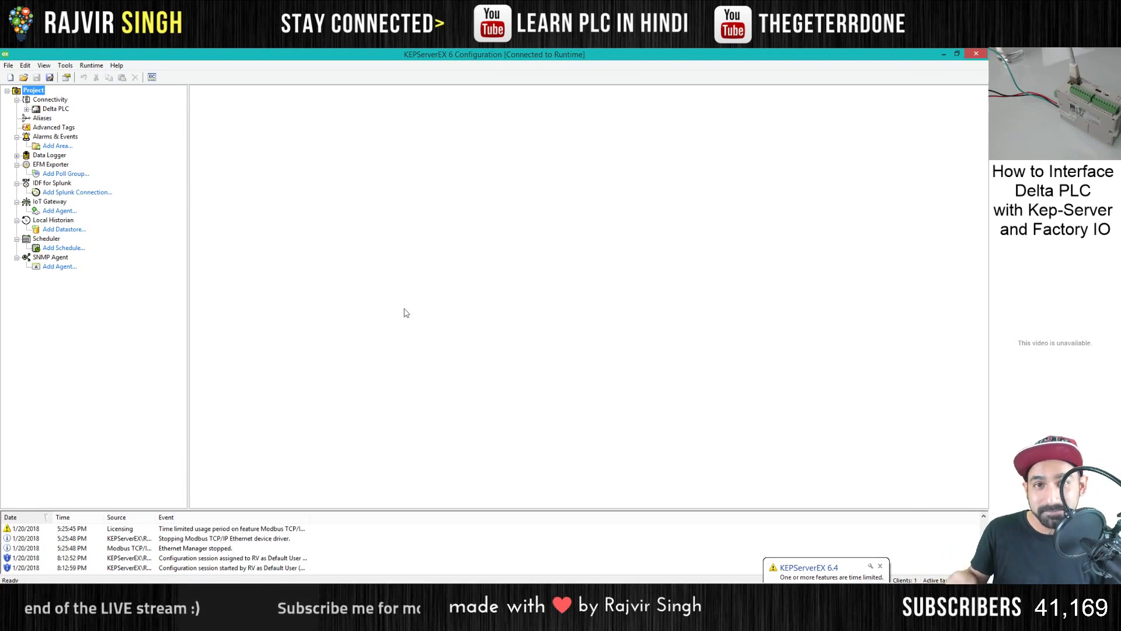
- Delete the existing Delta PLC channel from the project's Connectivity node and confirm the deletion
{"action": "right_click", "coordinate": [61, 108]}
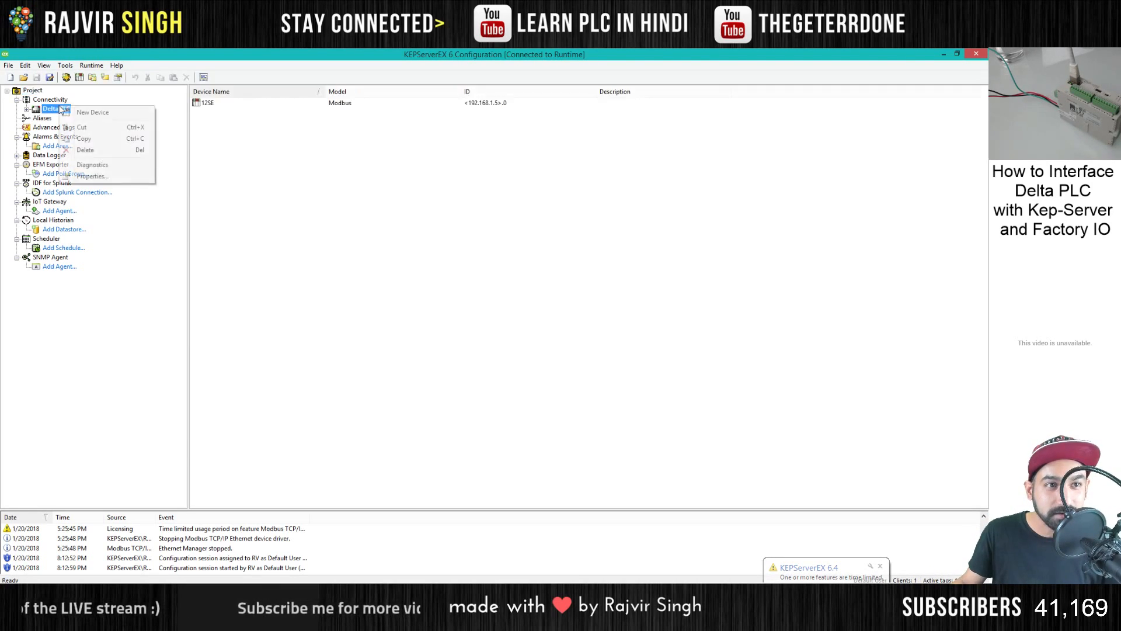
{"action": "left_click", "coordinate": [84, 149]}
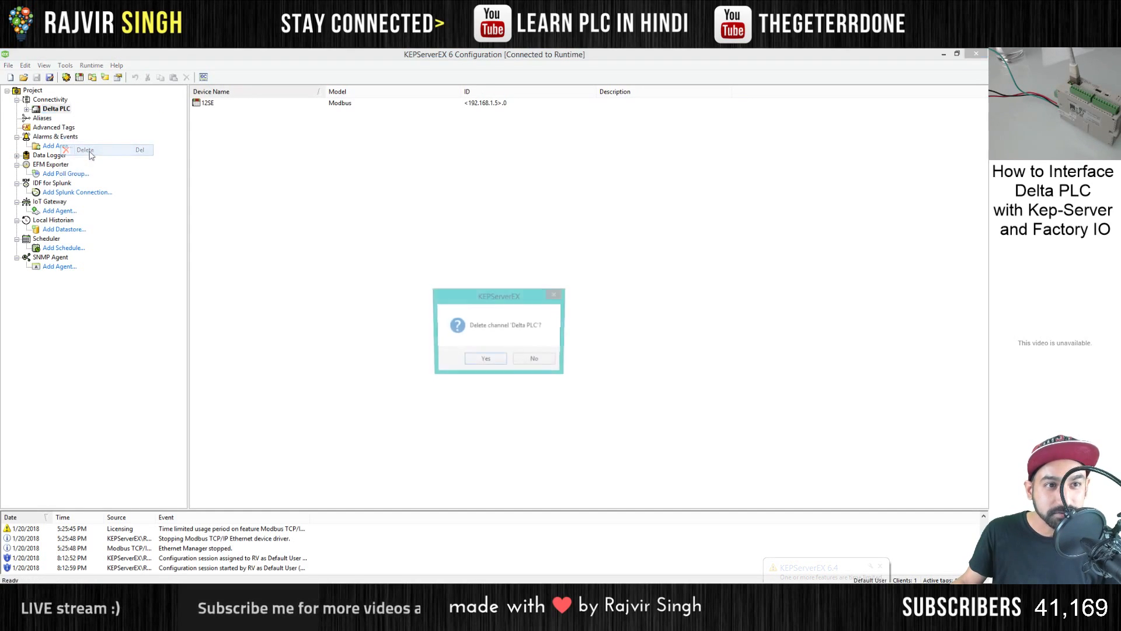
{"action": "left_click", "coordinate": [492, 364]}
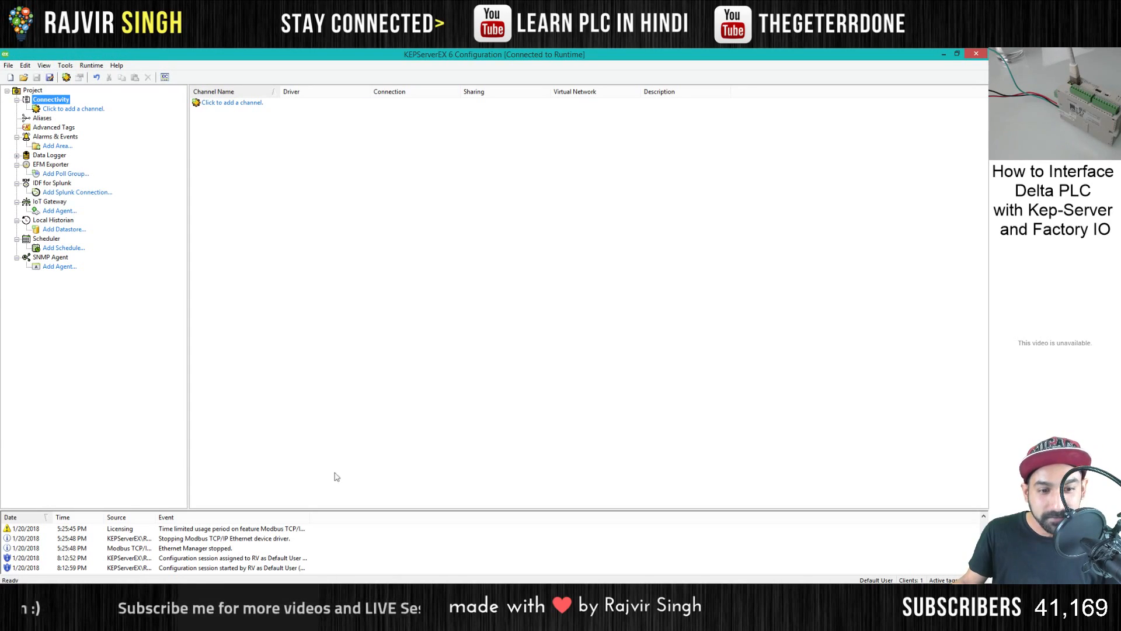
- Start a new channel under Connectivity and choose Modbus TCP/IP Ethernet as its type
{"action": "left_click", "coordinate": [78, 111]}
{"action": "left_click", "coordinate": [516, 275]}
{"action": "mouse_move", "coordinate": [531, 295]}
{"action": "left_mouse_down"}
{"action": "mouse_move", "coordinate": [530, 353]}
{"action": "mouse_move", "coordinate": [524, 312]}
{"action": "left_mouse_up"}
{"action": "scroll", "coordinate": [441, 337], "scroll_direction": "down", "scroll_amount": 2}
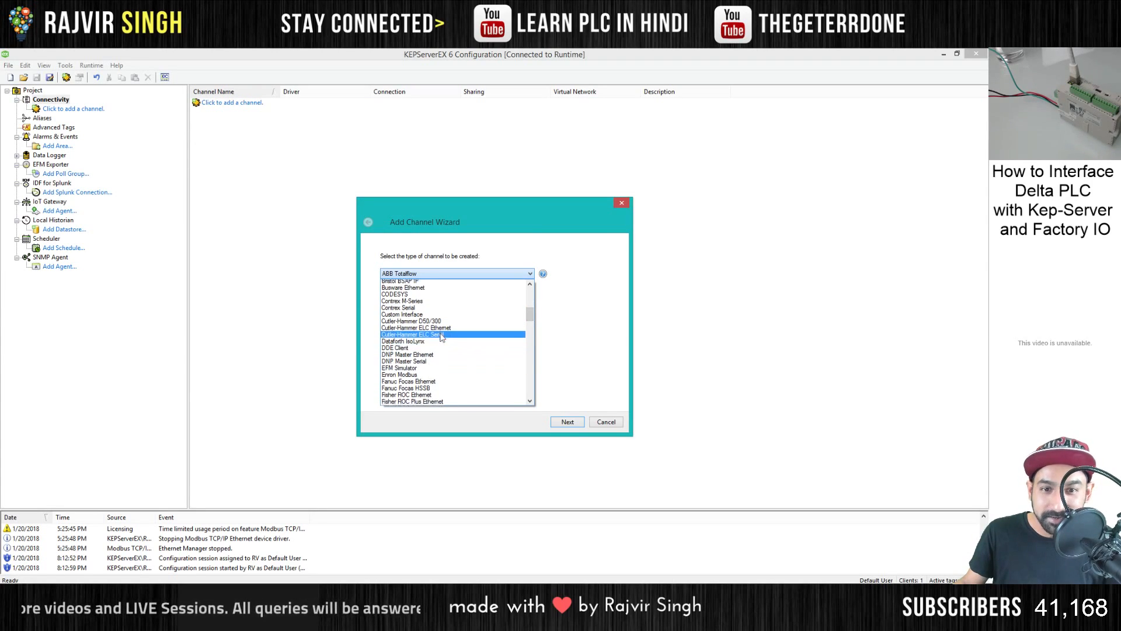
{"action": "scroll", "coordinate": [453, 334], "scroll_direction": "down", "scroll_amount": 10}
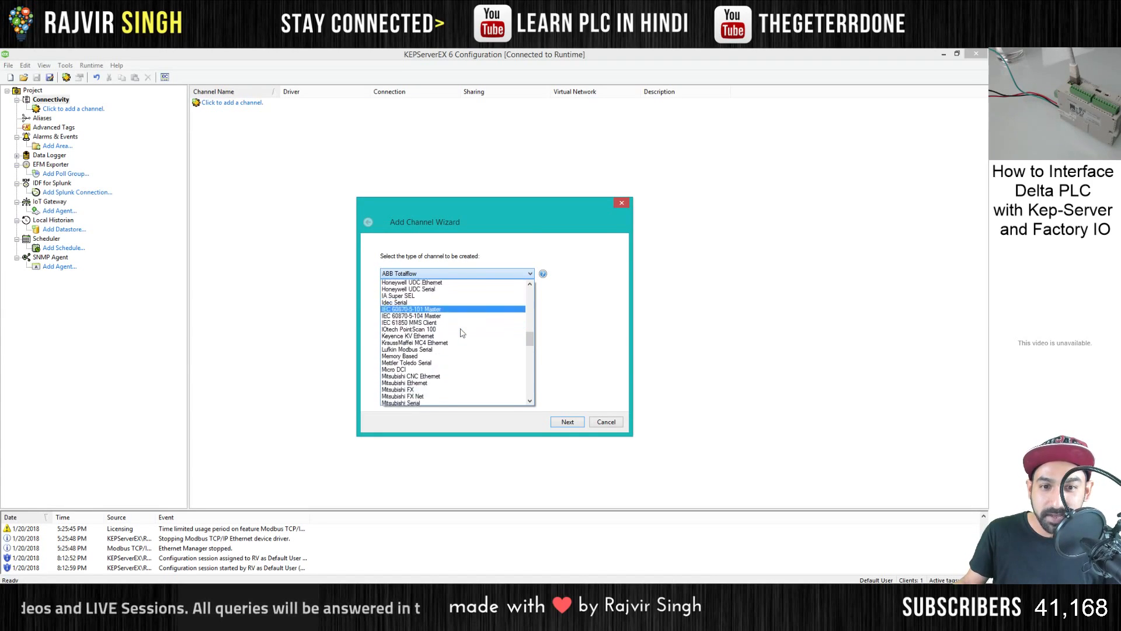
{"action": "scroll", "coordinate": [452, 339], "scroll_direction": "down", "scroll_amount": 2}
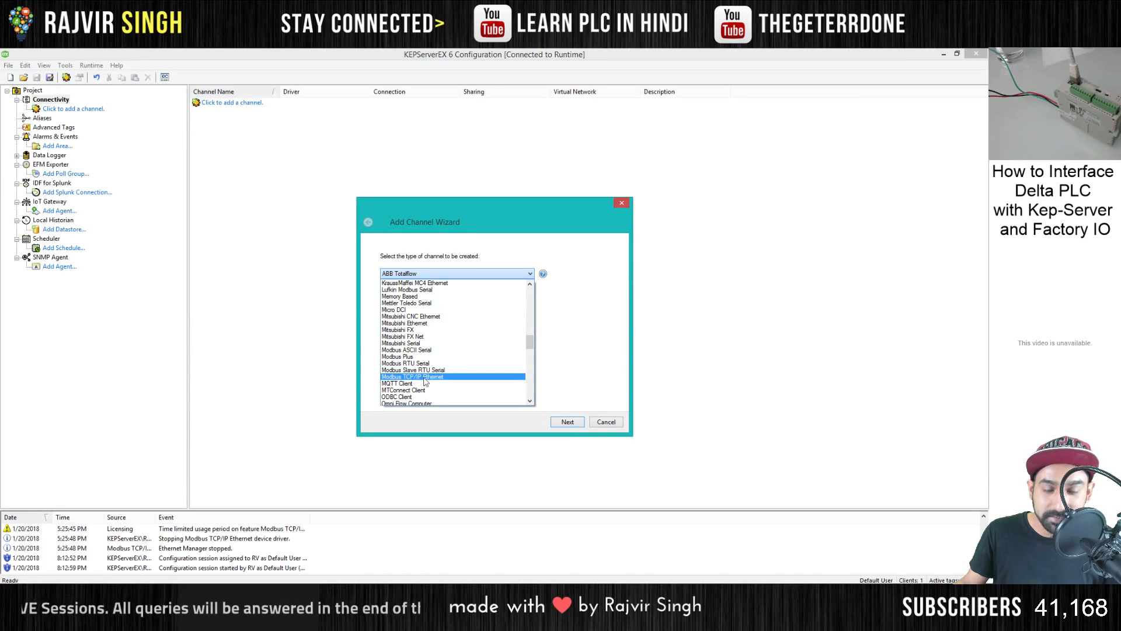
{"action": "left_click", "coordinate": [425, 378]}
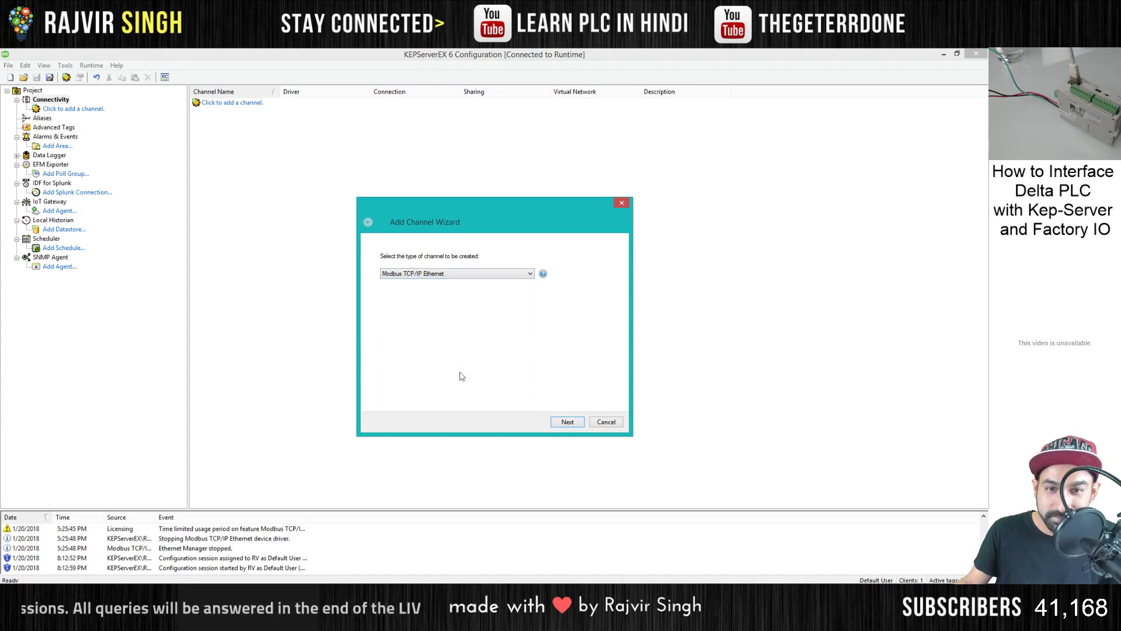
{"action": "left_click", "coordinate": [568, 423]}
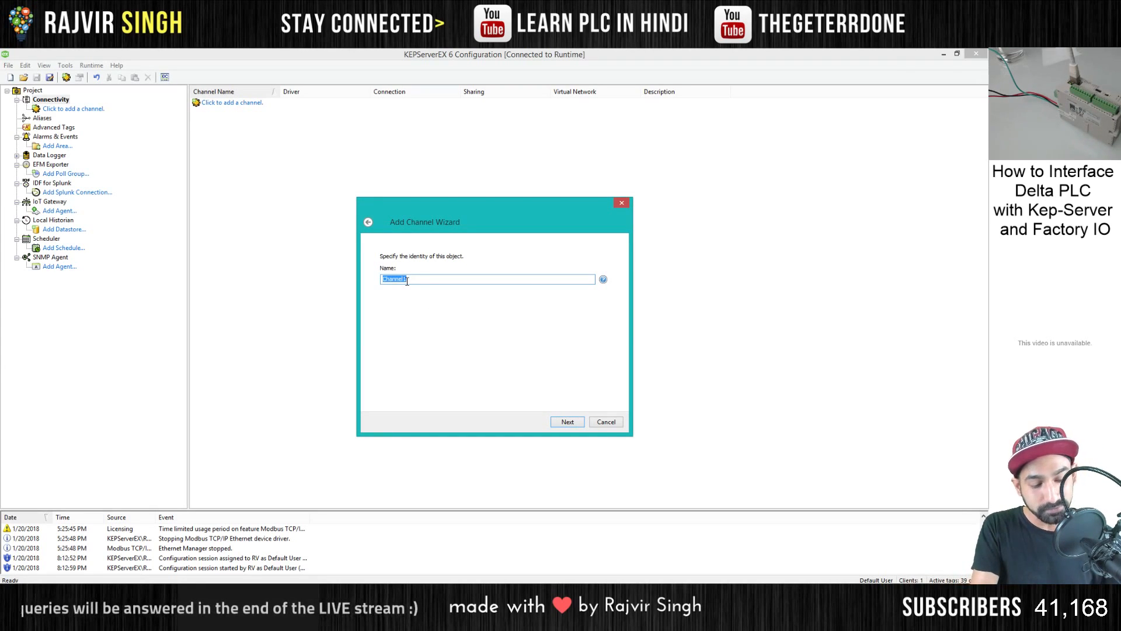
- Name the channel Delta 12SE and keep the default virtual network and transactions-per-cycle settings
{"action": "type", "text": "Delta 12SE"}
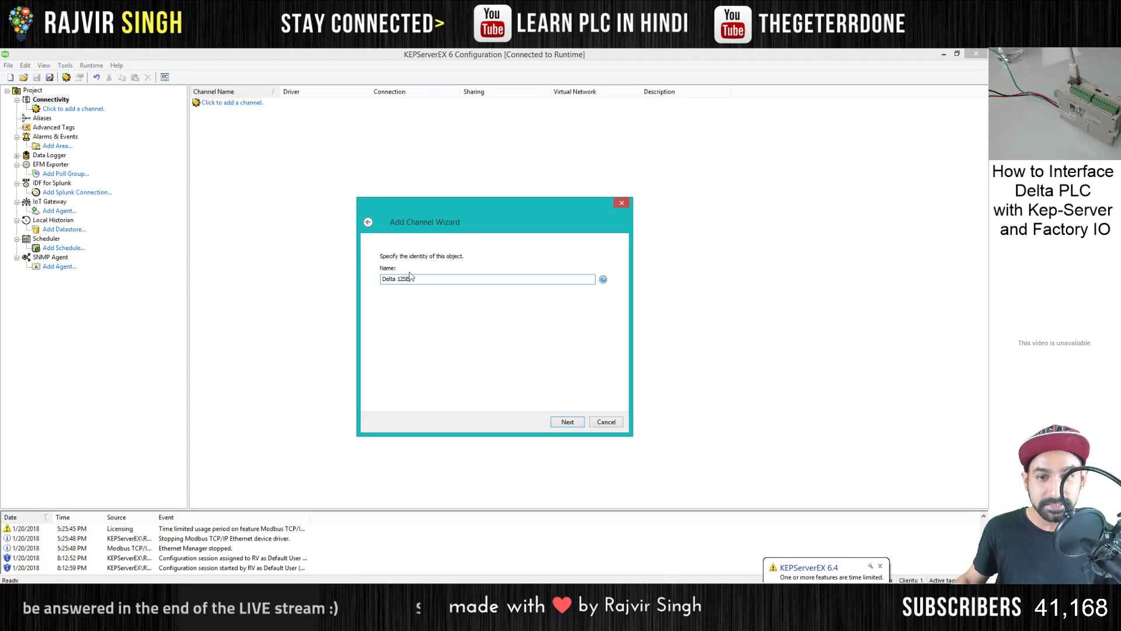
{"action": "left_click", "coordinate": [571, 423]}
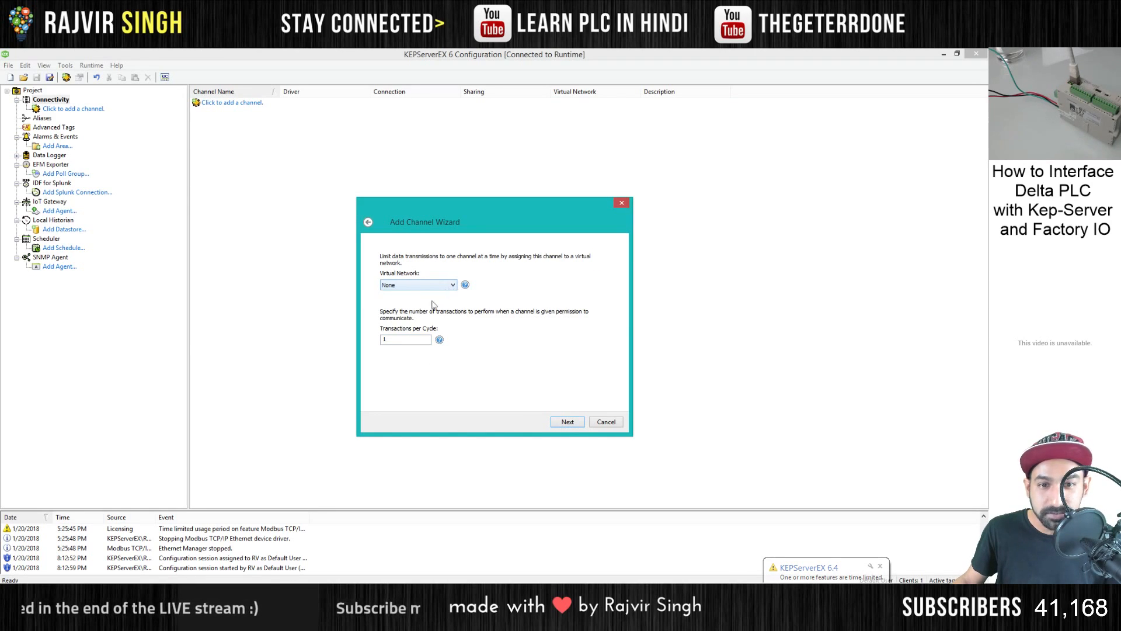
{"action": "left_click", "coordinate": [567, 422]}
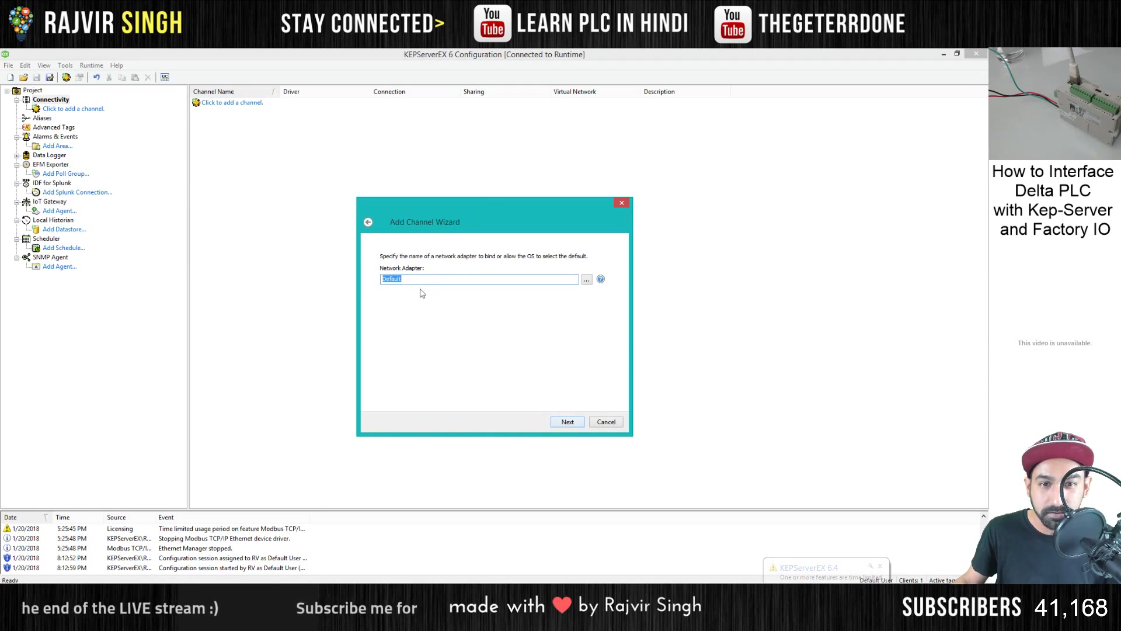
- Bind the channel to the Killer E2500 Gigabit Ethernet Controller adapter and finish creating it with the remaining defaults
{"action": "left_click", "coordinate": [587, 280]}
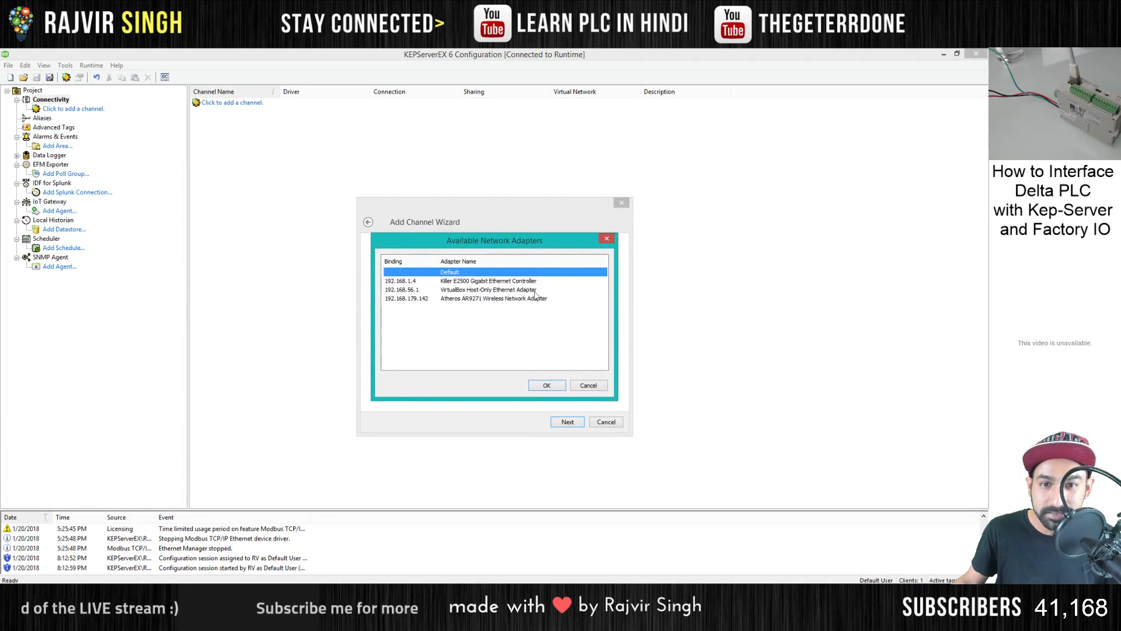
{"action": "left_click", "coordinate": [456, 282]}
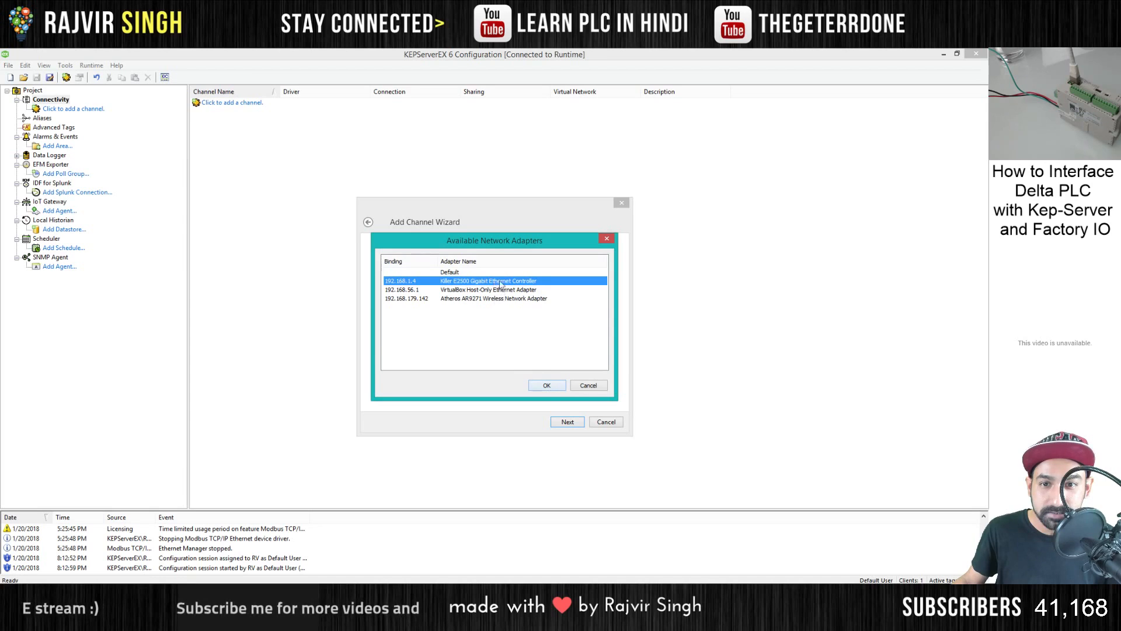
{"action": "left_click", "coordinate": [537, 387]}
{"action": "left_click", "coordinate": [570, 425]}
{"action": "left_click", "coordinate": [570, 425]}
{"action": "left_click", "coordinate": [570, 425]}
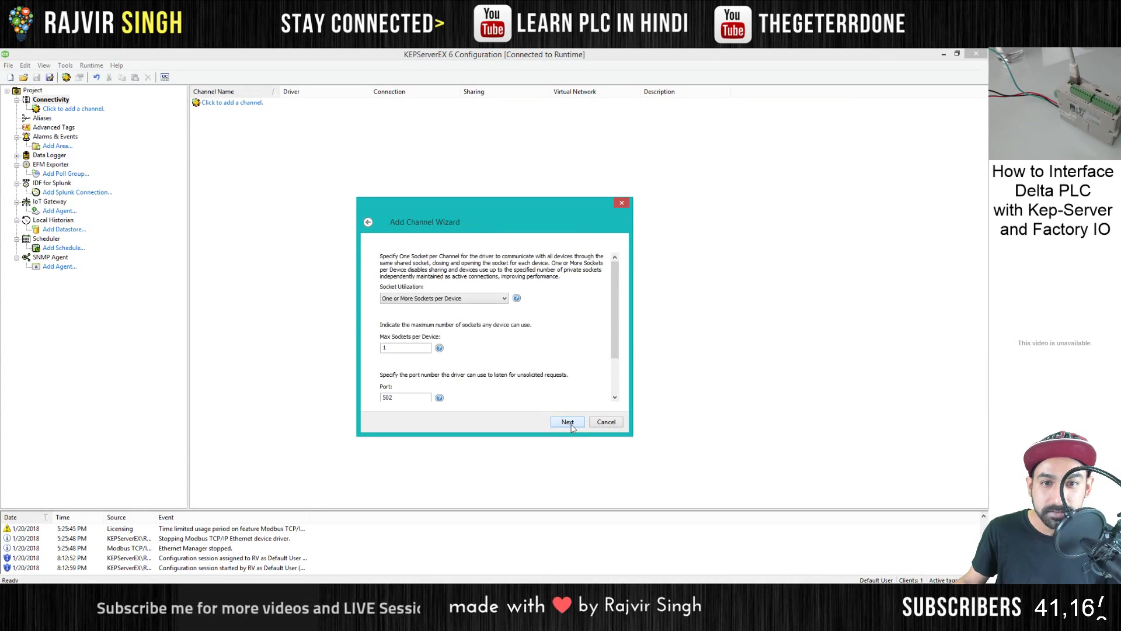
{"action": "left_click", "coordinate": [567, 423]}
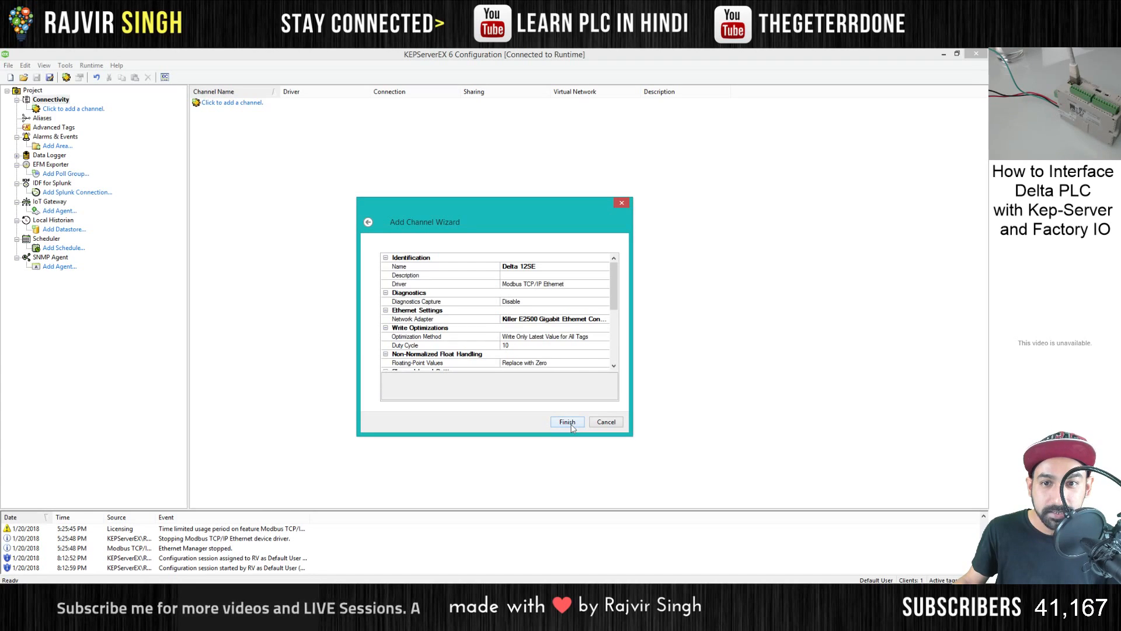
{"action": "left_click", "coordinate": [568, 422]}
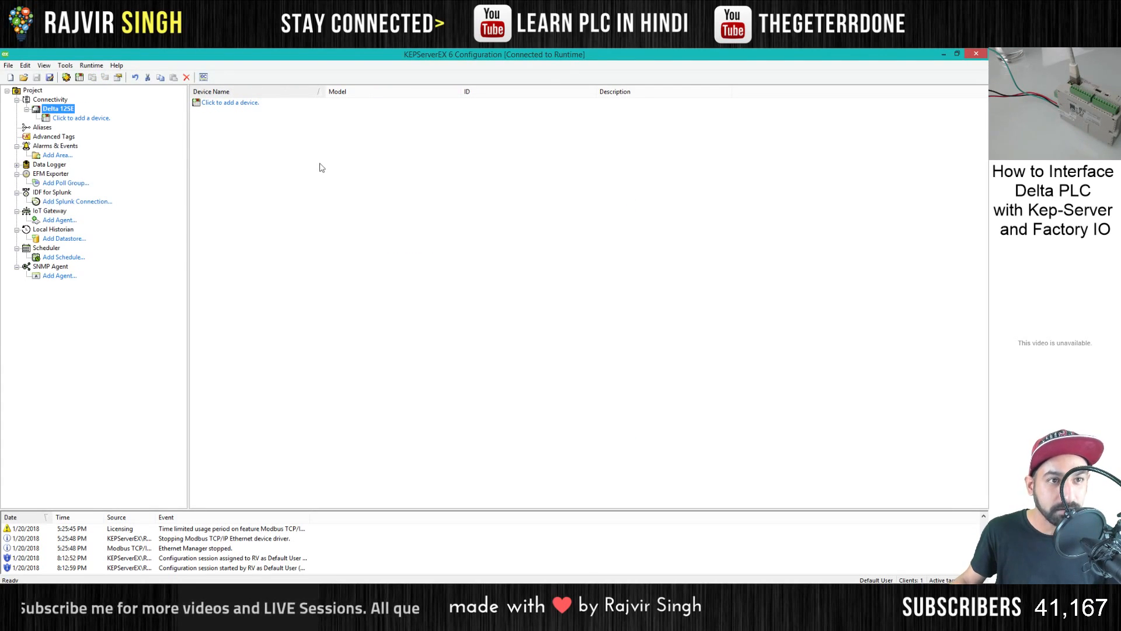
- Add a device named Delta PLC to the Delta 12SE channel, keeping Modbus as its model
{"action": "left_click", "coordinate": [77, 119]}
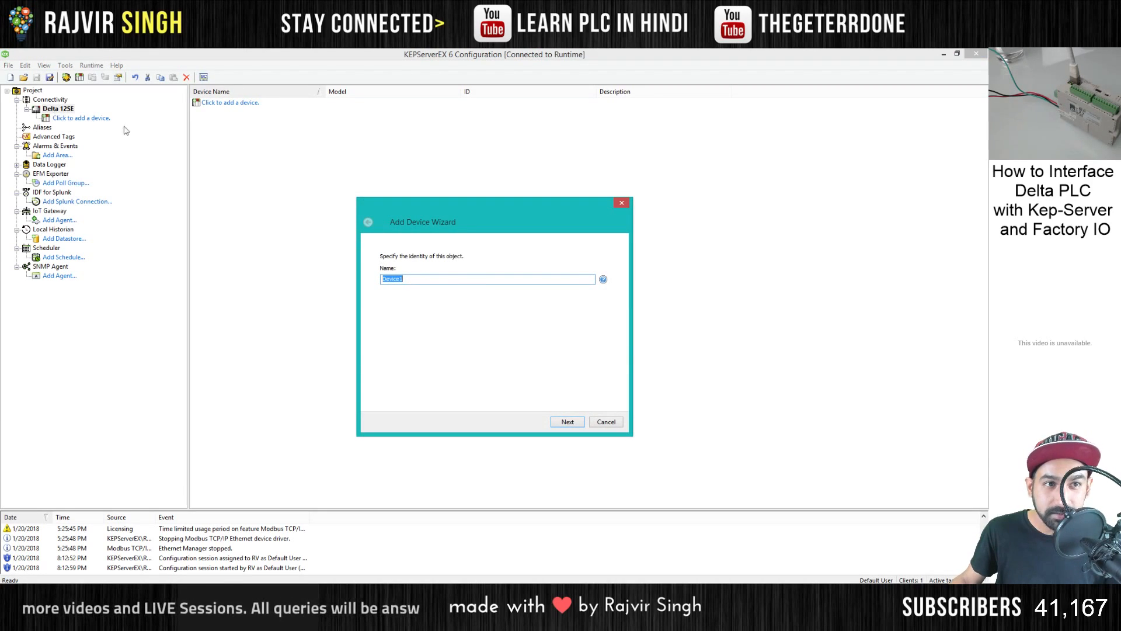
{"action": "type", "text": "Delta PLC"}
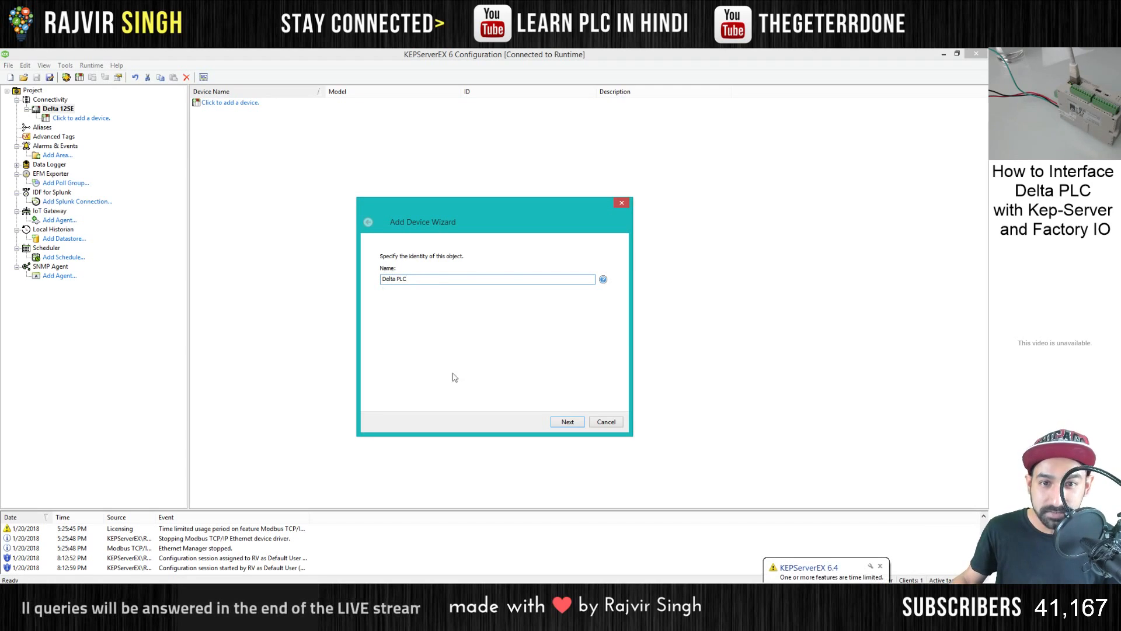
{"action": "left_click", "coordinate": [558, 422]}
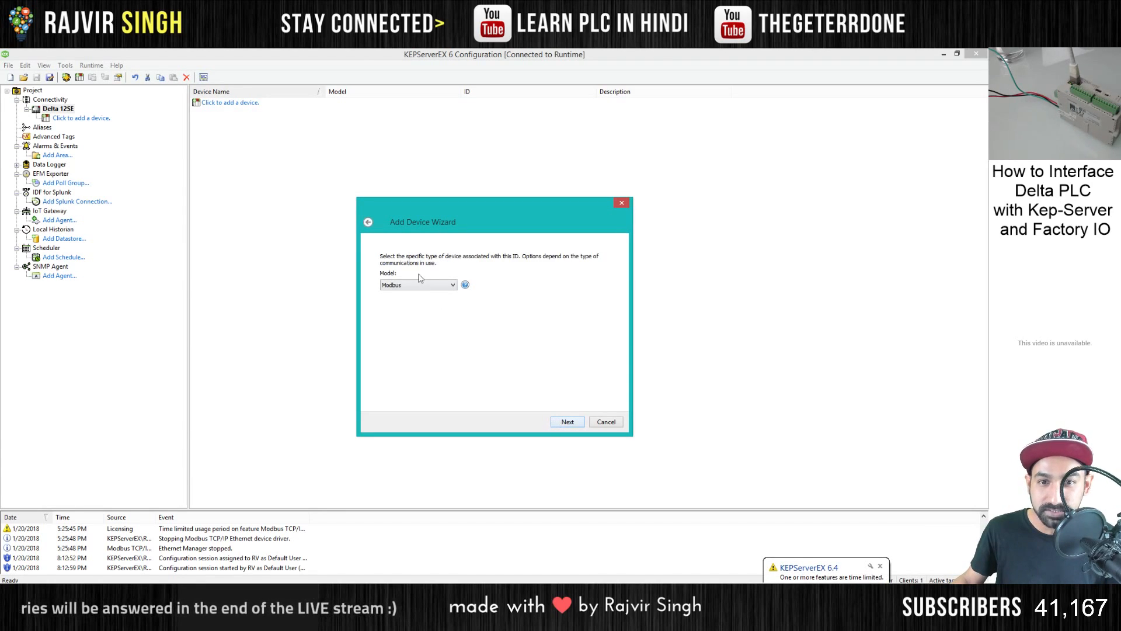
{"action": "left_click", "coordinate": [558, 420]}
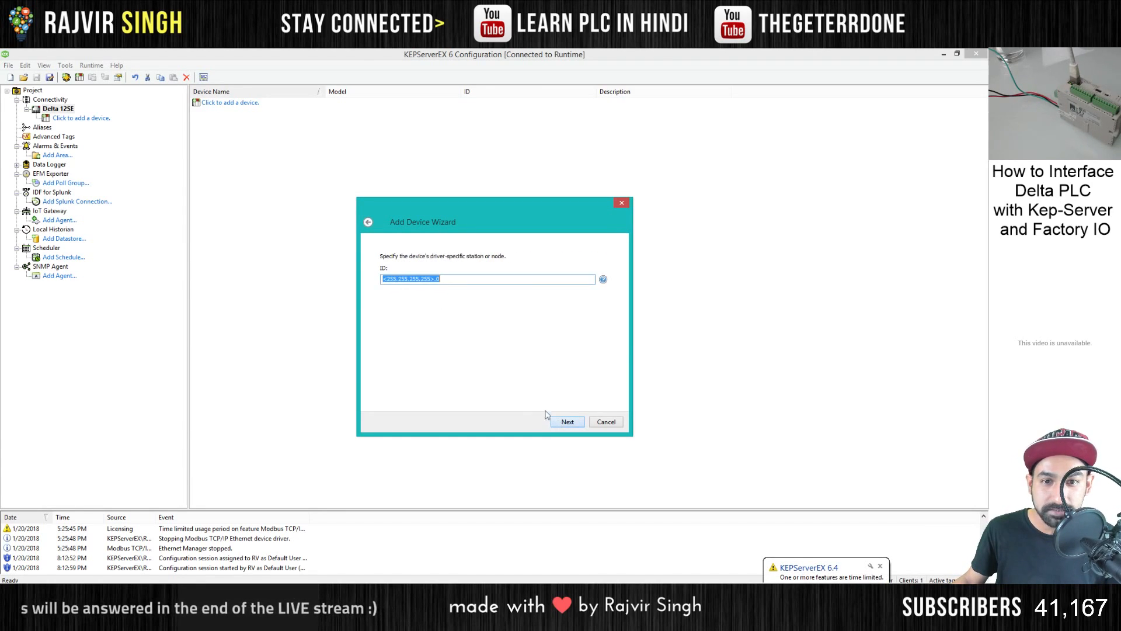
- Set the device ID to <192.168.1.5>.0
{"action": "left_click", "coordinate": [425, 280]}
{"action": "left_click_drag", "start_coordinate": [432, 278], "coordinate": [385, 278]}
{"action": "type", "text": "192.168.1."}
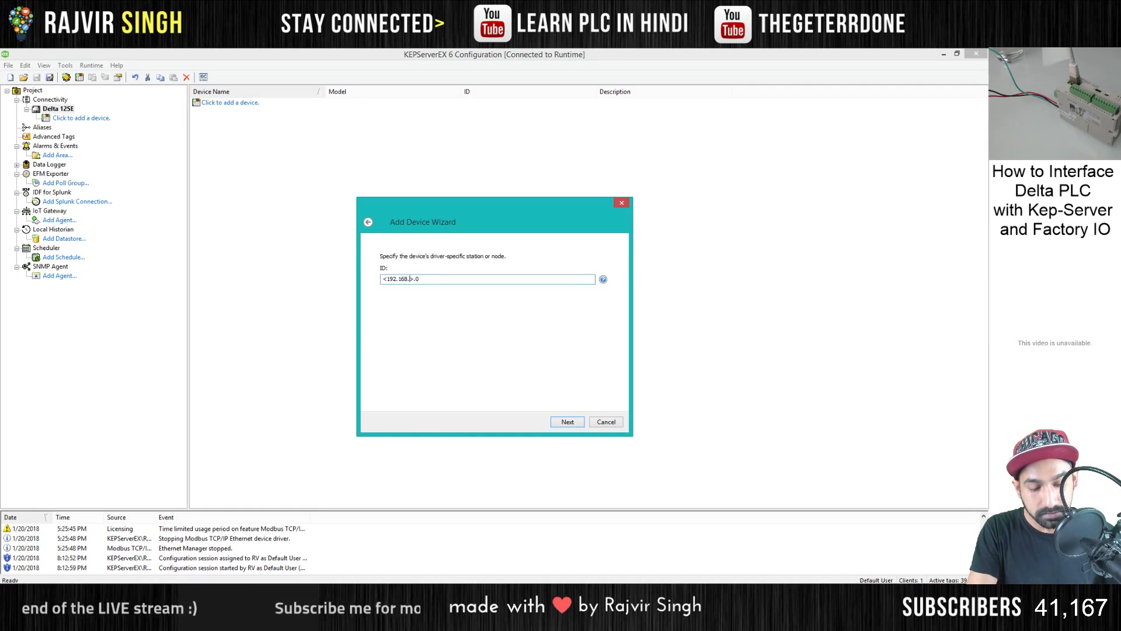
{"action": "left_click", "coordinate": [567, 422]}
- Accept the defaults for the remaining device settings, including timeouts and block sizes, and finish creating the device
{"action": "left_click", "coordinate": [567, 422]}
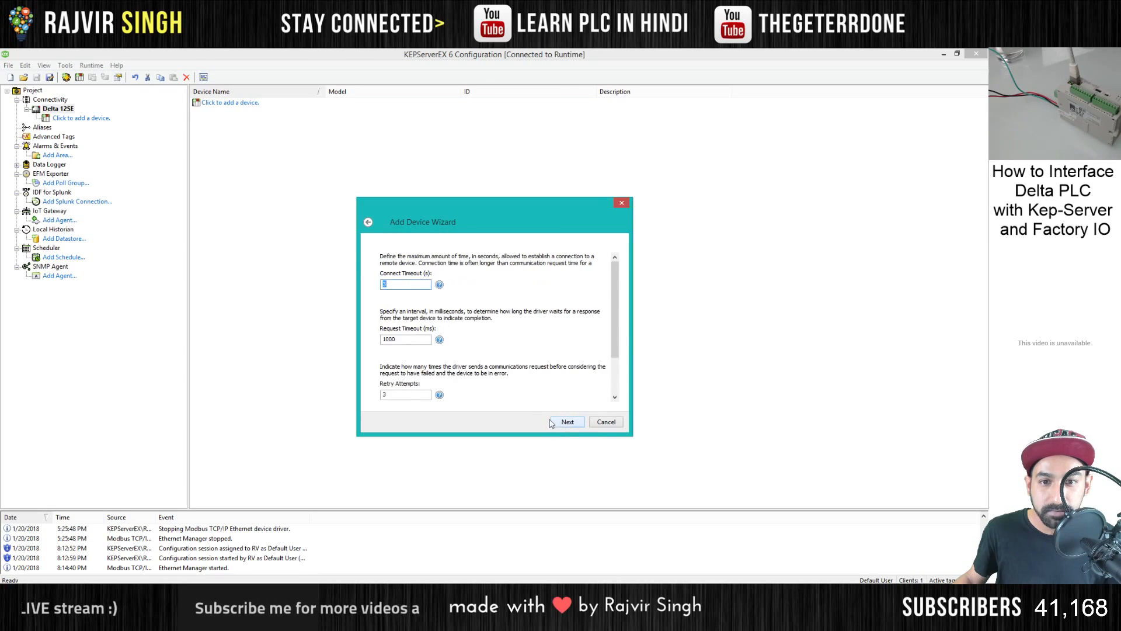
{"action": "left_click", "coordinate": [567, 422]}
{"action": "left_click", "coordinate": [568, 422]}
{"action": "left_click", "coordinate": [569, 422]}
{"action": "left_click", "coordinate": [568, 422]}
{"action": "left_click", "coordinate": [567, 423]}
{"action": "left_click", "coordinate": [568, 422]}
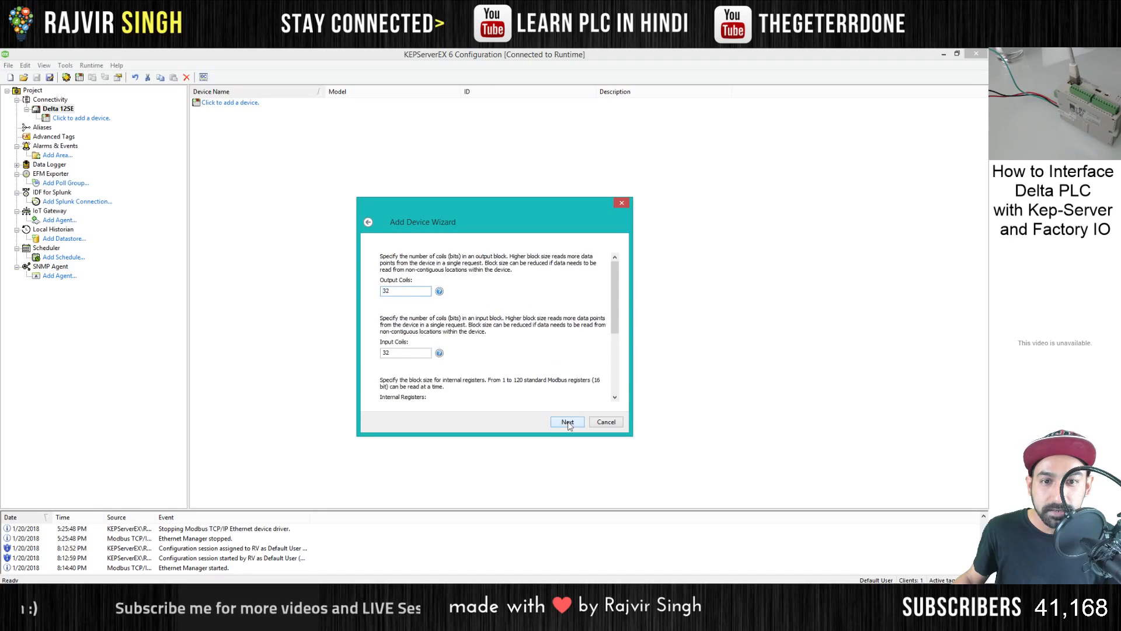
{"action": "left_click", "coordinate": [567, 422]}
{"action": "left_click", "coordinate": [567, 422]}
{"action": "left_click", "coordinate": [567, 422]}
{"action": "left_click", "coordinate": [568, 422]}
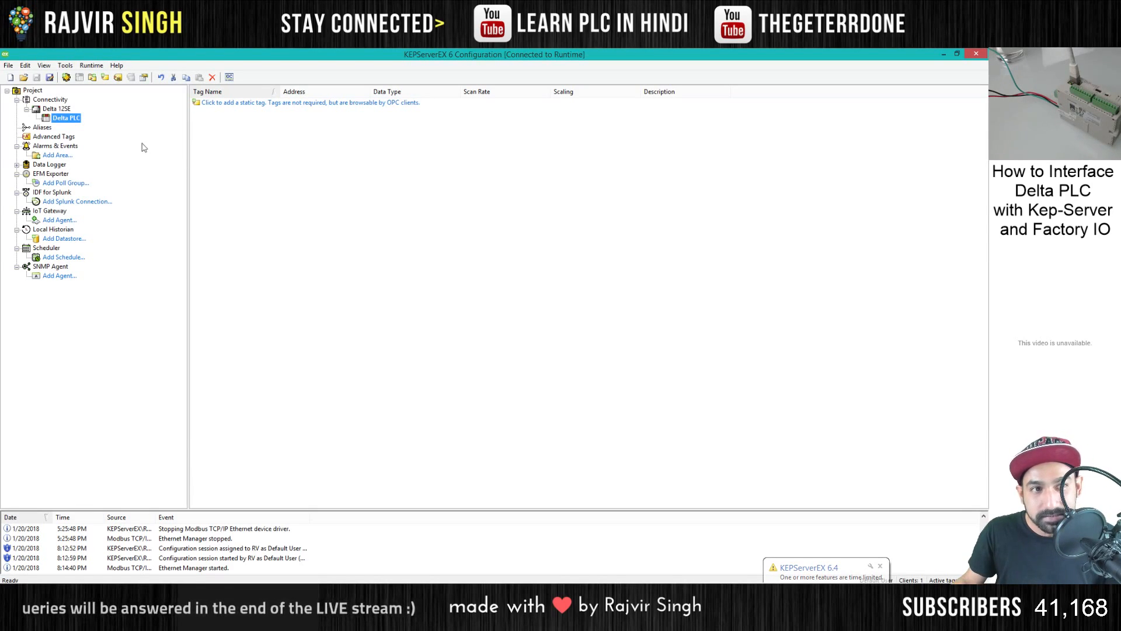
- Start a new static tag for Delta PLC and open the address table image 1.PNG from the Modbus addresses folder
{"action": "left_click", "coordinate": [225, 104]}
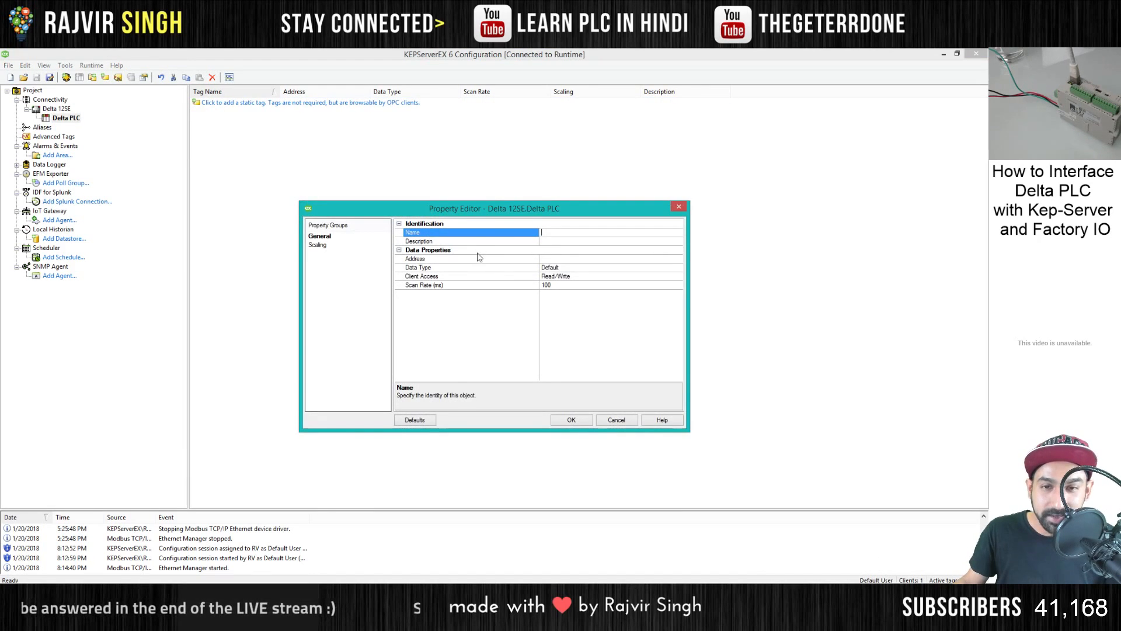
{"action": "left_click", "coordinate": [297, 593]}
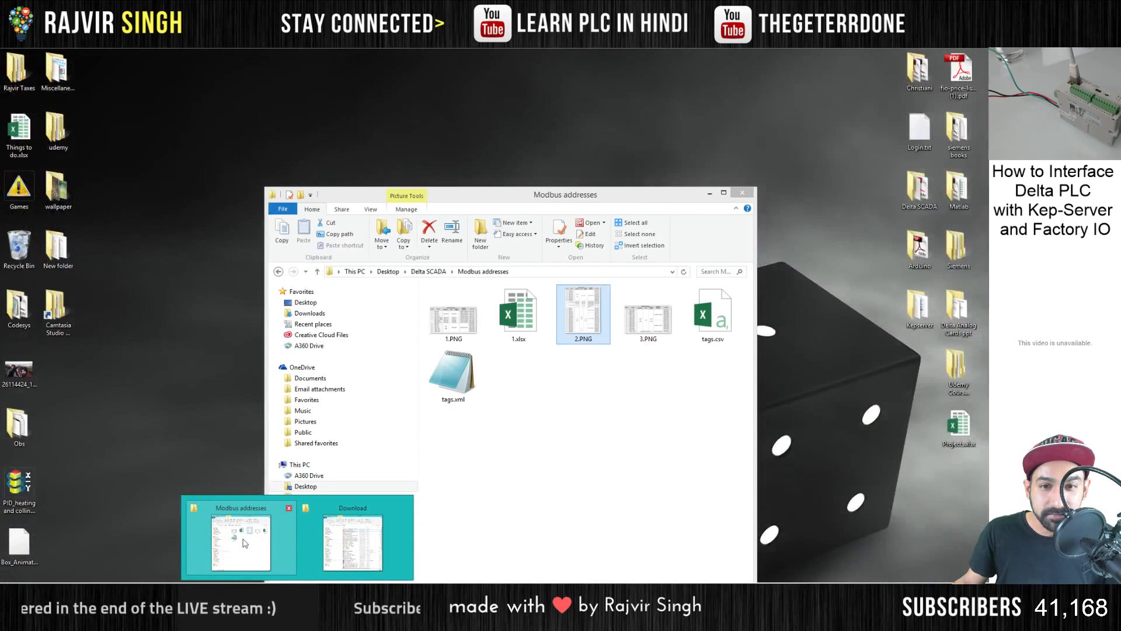
{"action": "left_click", "coordinate": [244, 543]}
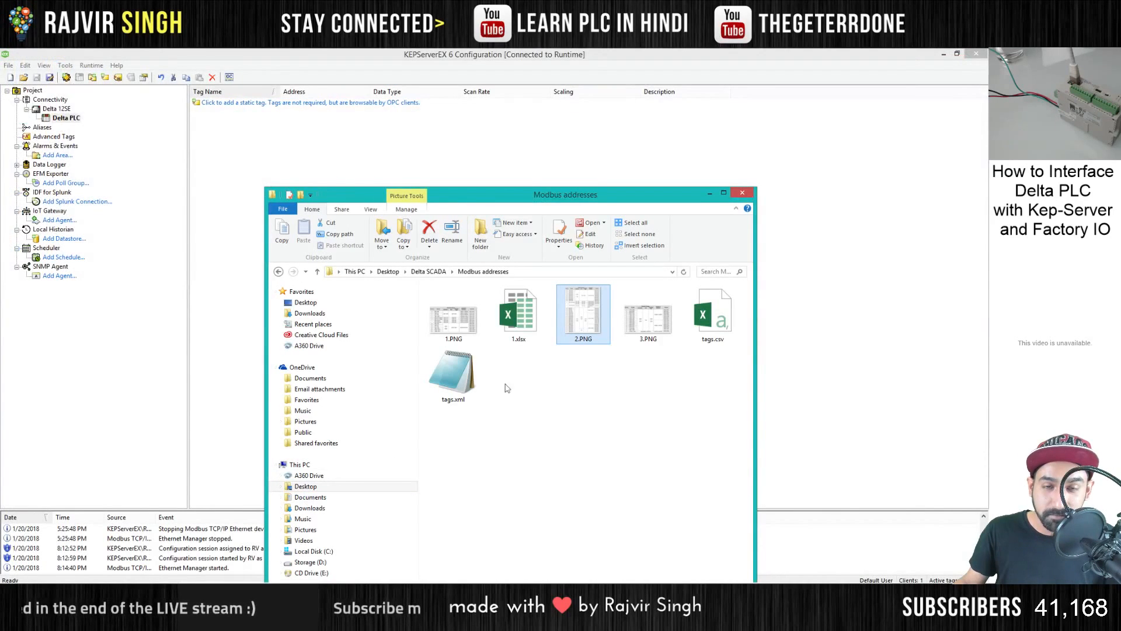
{"action": "left_click_drag", "start_coordinate": [501, 197], "coordinate": [711, 127]}
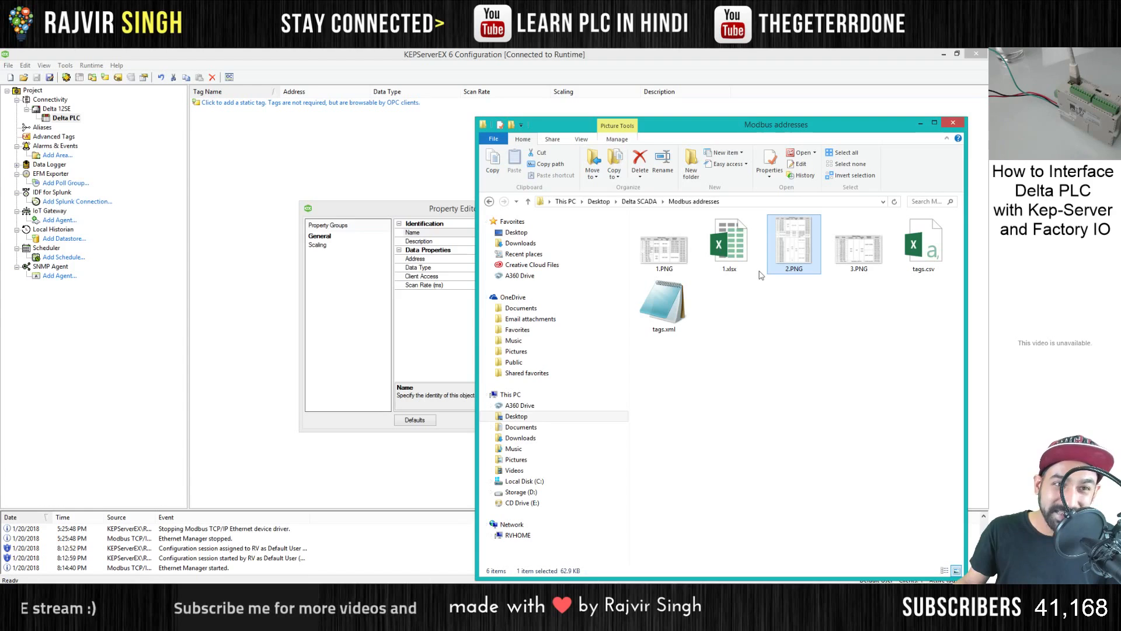
{"action": "double_click", "coordinate": [664, 248]}
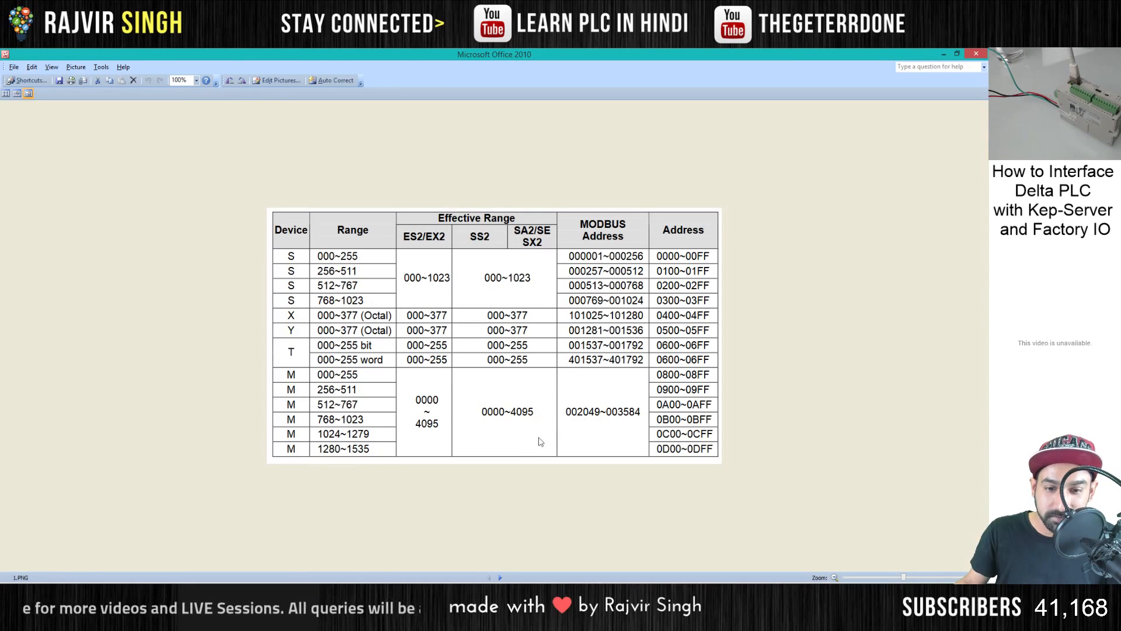
- Look up the first M device's Modbus address in the table and enter 002049 as the new tag's address in KEPServerEX
{"action": "key", "text": "alt+Tab"}
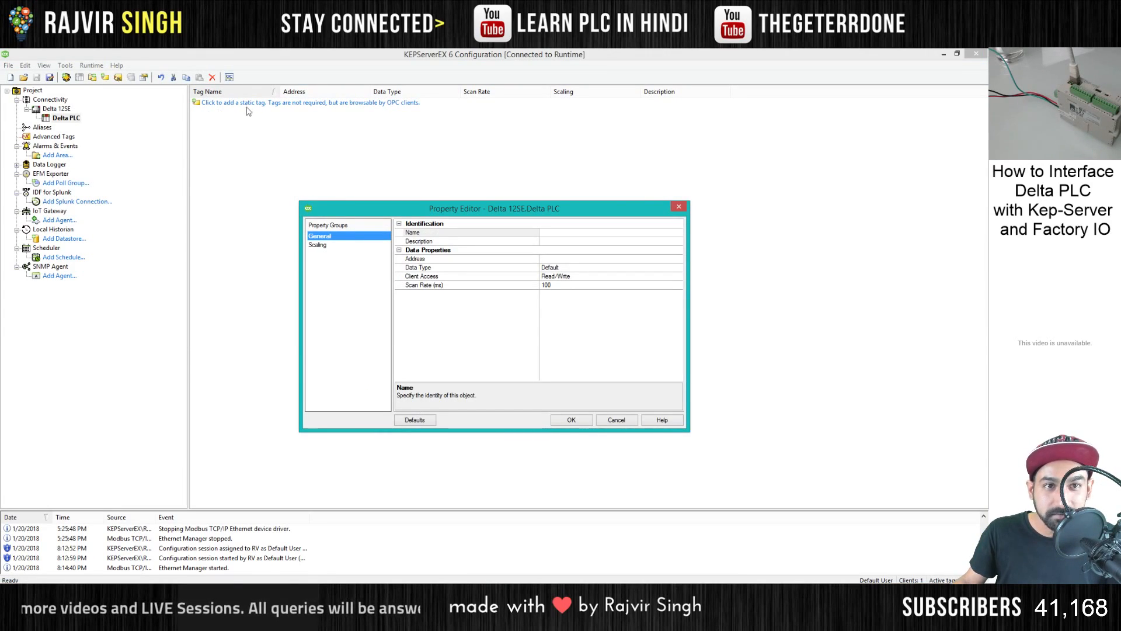
{"action": "left_click", "coordinate": [569, 261]}
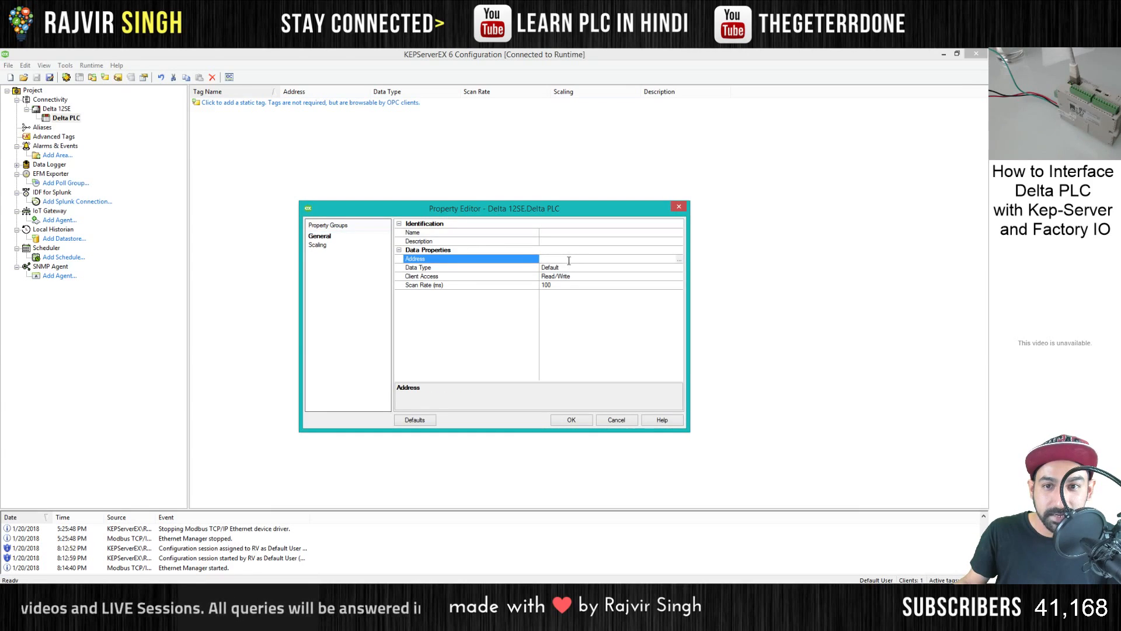
{"action": "key", "text": "alt+Tab"}
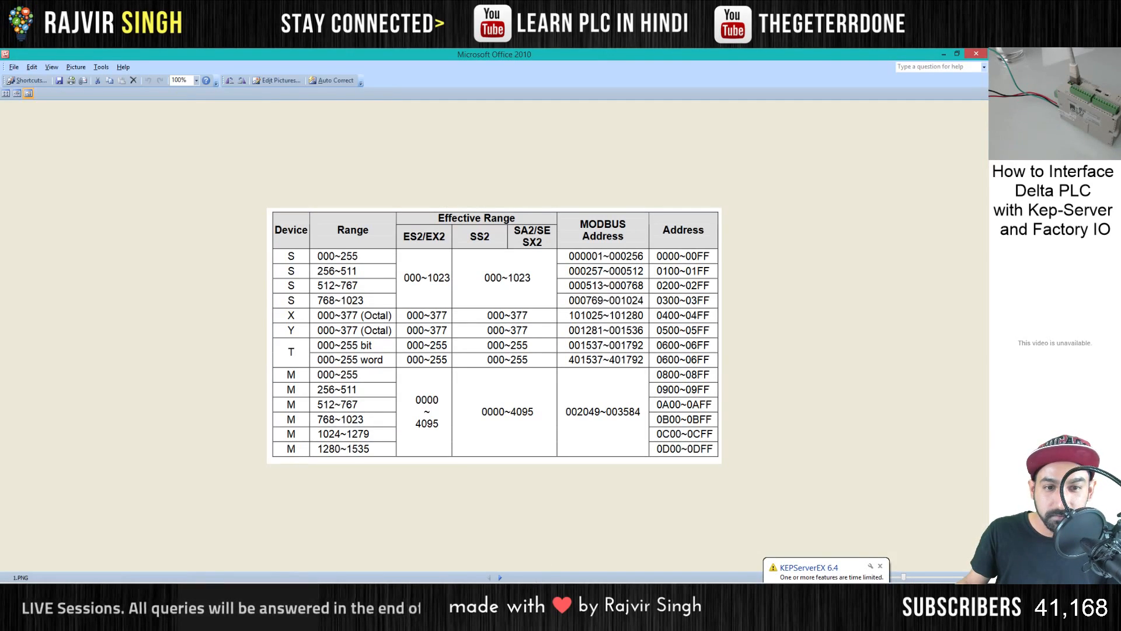
{"action": "key", "text": "alt+Tab"}
{"action": "left_click", "coordinate": [565, 258]}
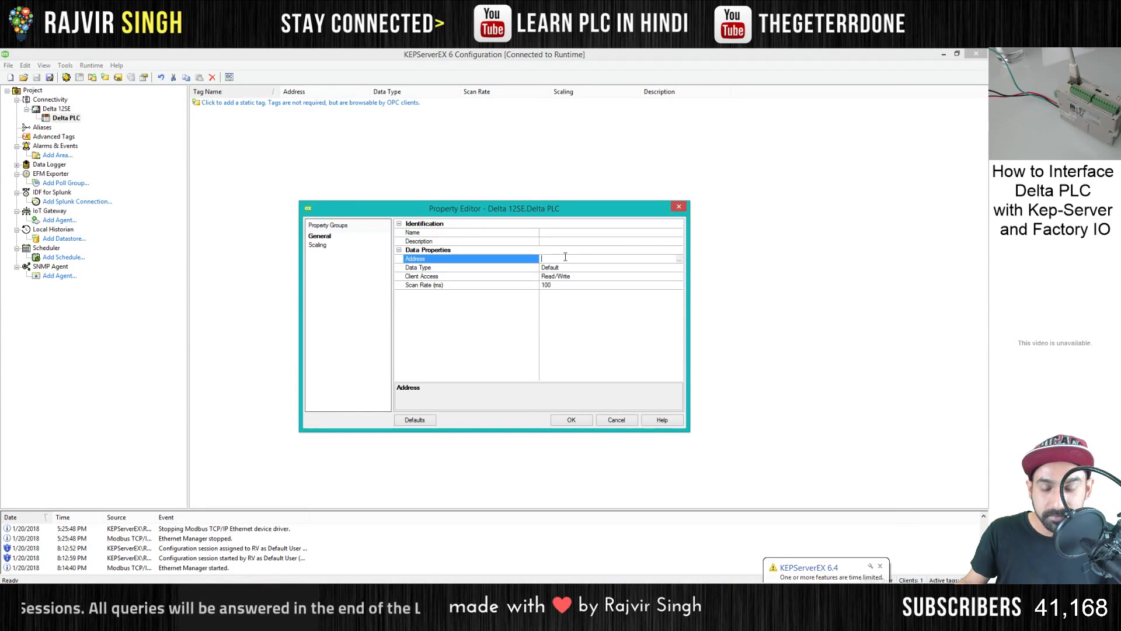
{"action": "type", "text": "002"}
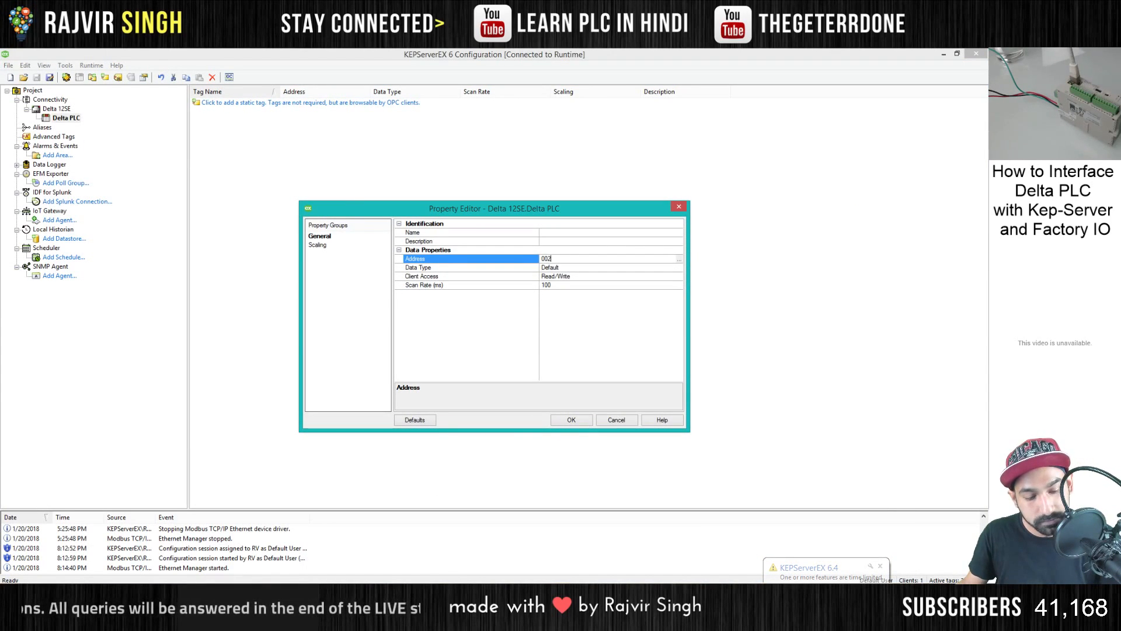
{"action": "type", "text": "045"}
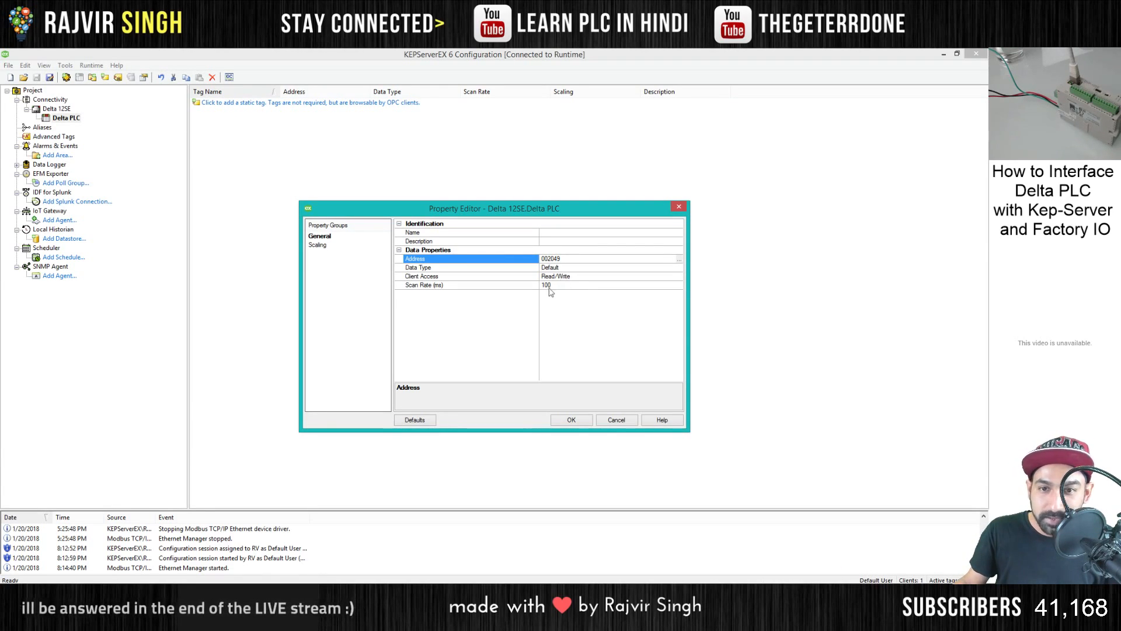
- Name the tag DVP12SE_M0 and save it with the default data type, access and scan rate
{"action": "left_click", "coordinate": [554, 233]}
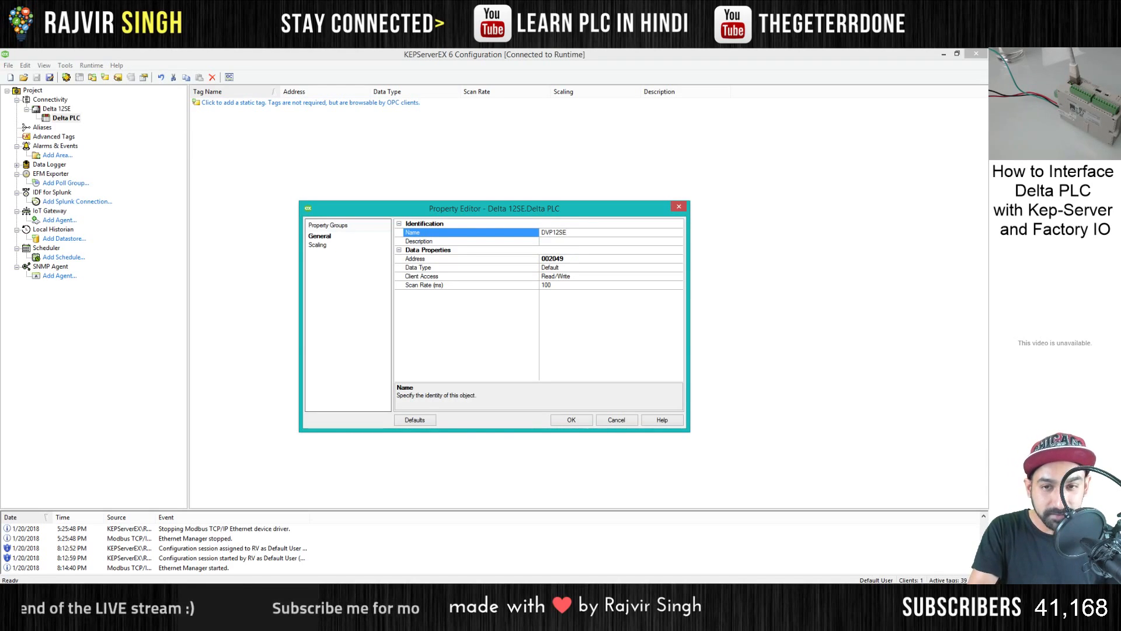
{"action": "type", "text": "DVP12SE_M0"}
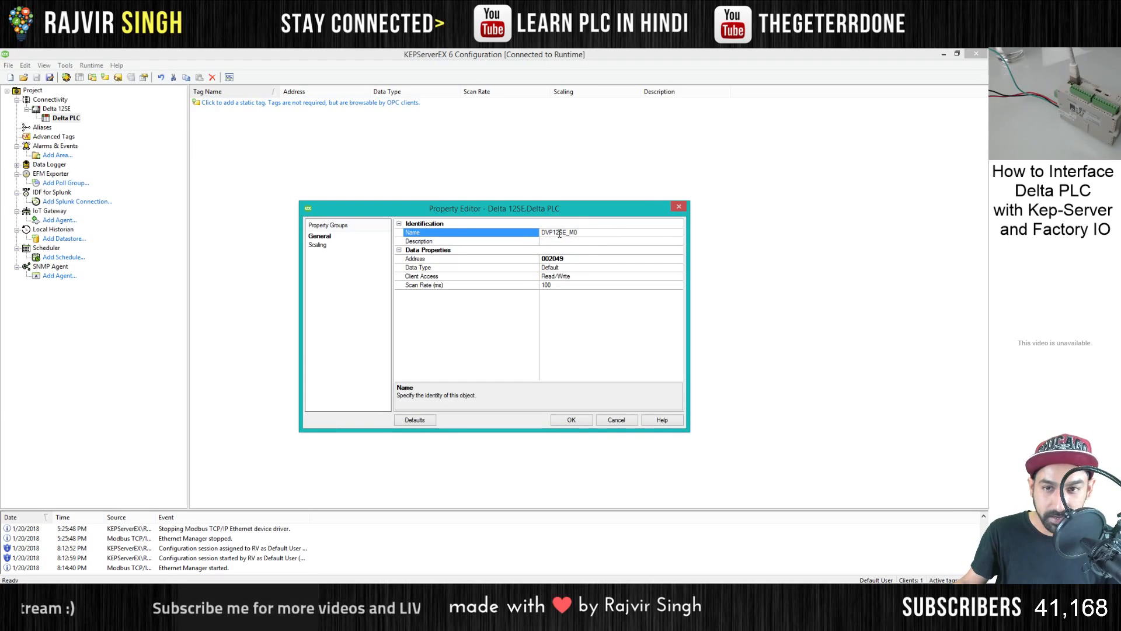
{"action": "left_click", "coordinate": [584, 418]}
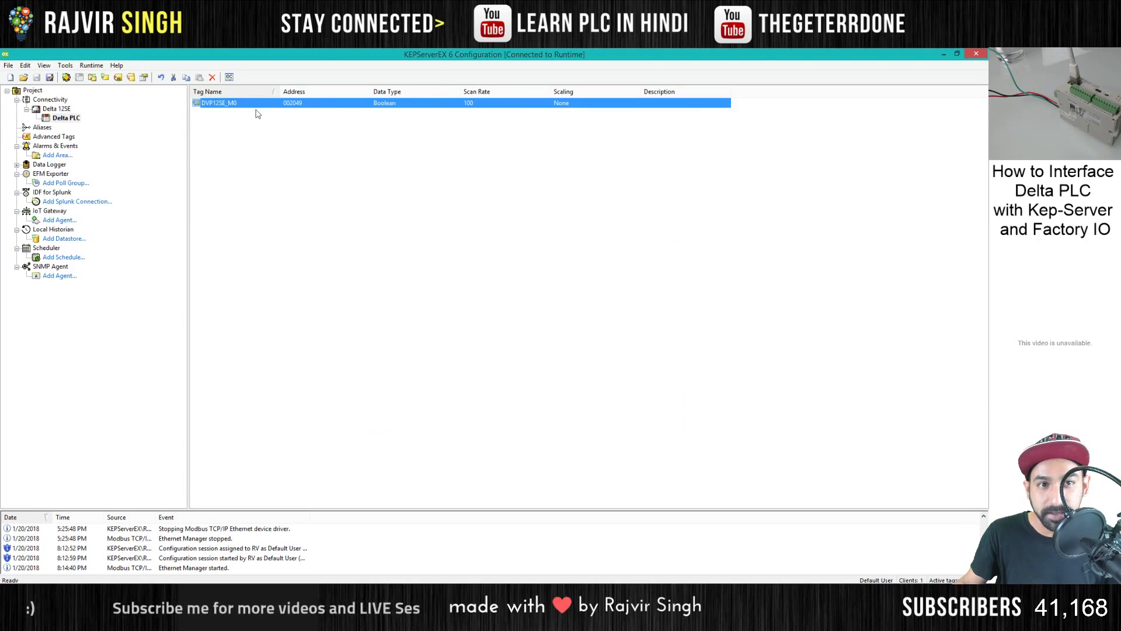
- Launch OPC Quick Client from the server configuration and select the Delta 12SE.Delta PLC group
{"action": "left_click", "coordinate": [226, 111]}
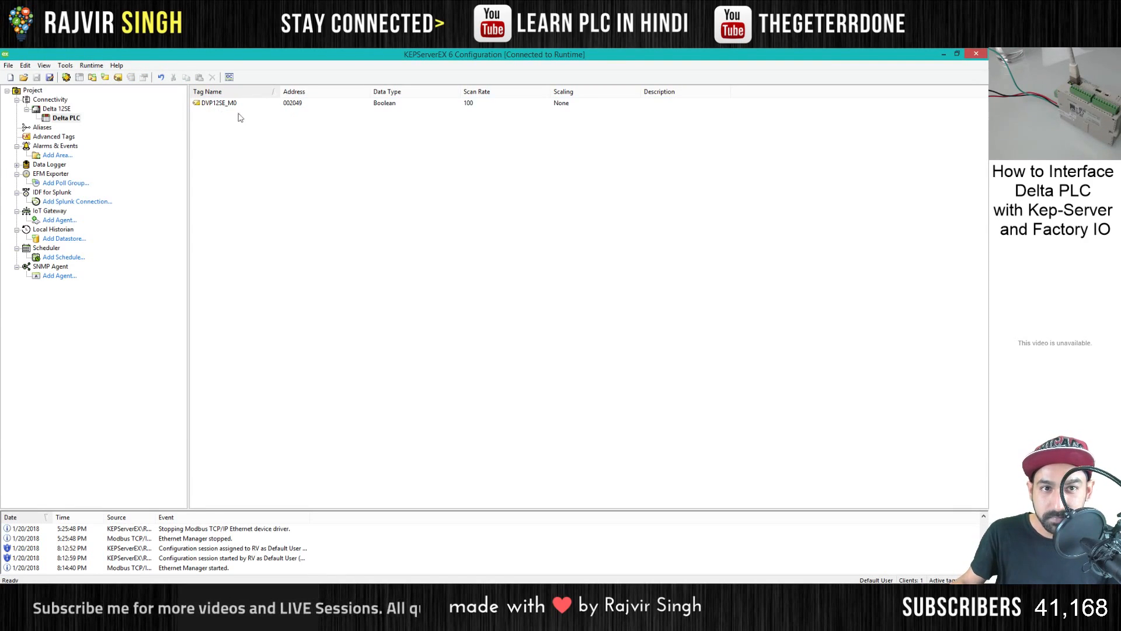
{"action": "left_click", "coordinate": [231, 79]}
{"action": "left_click", "coordinate": [209, 389]}
{"action": "left_click_drag", "start_coordinate": [316, 295], "coordinate": [442, 192]}
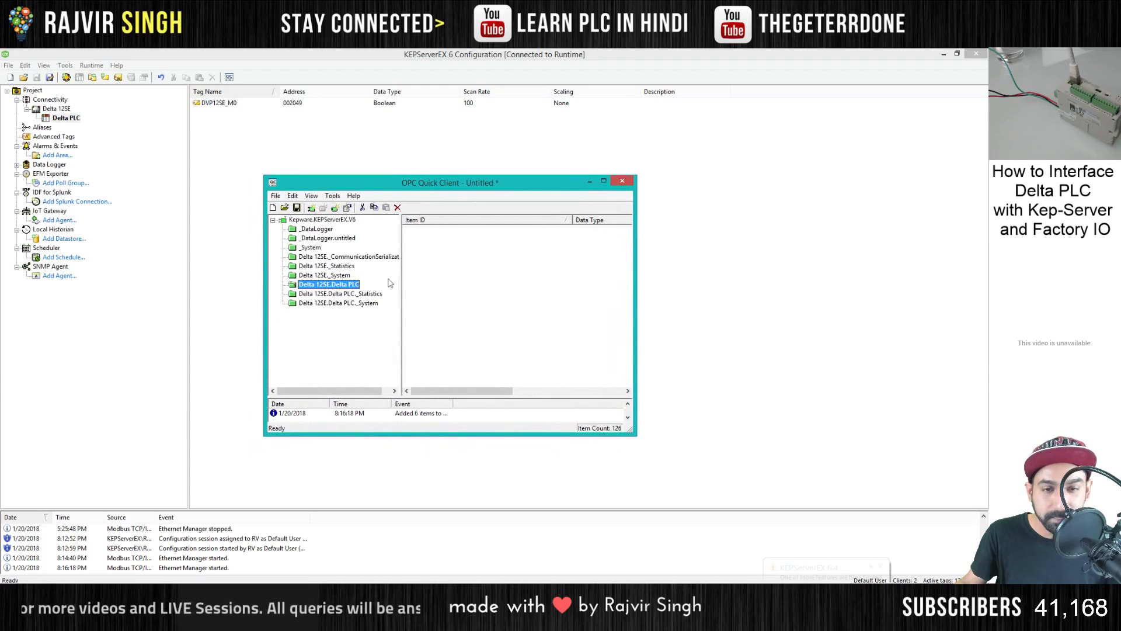
- Try to add DVP12SE_M0 from Delta 12SE as an item of the Delta 12SE.Delta PLC group, and widen the client window to show all columns
{"action": "right_click", "coordinate": [432, 277]}
{"action": "left_click", "coordinate": [437, 281]}
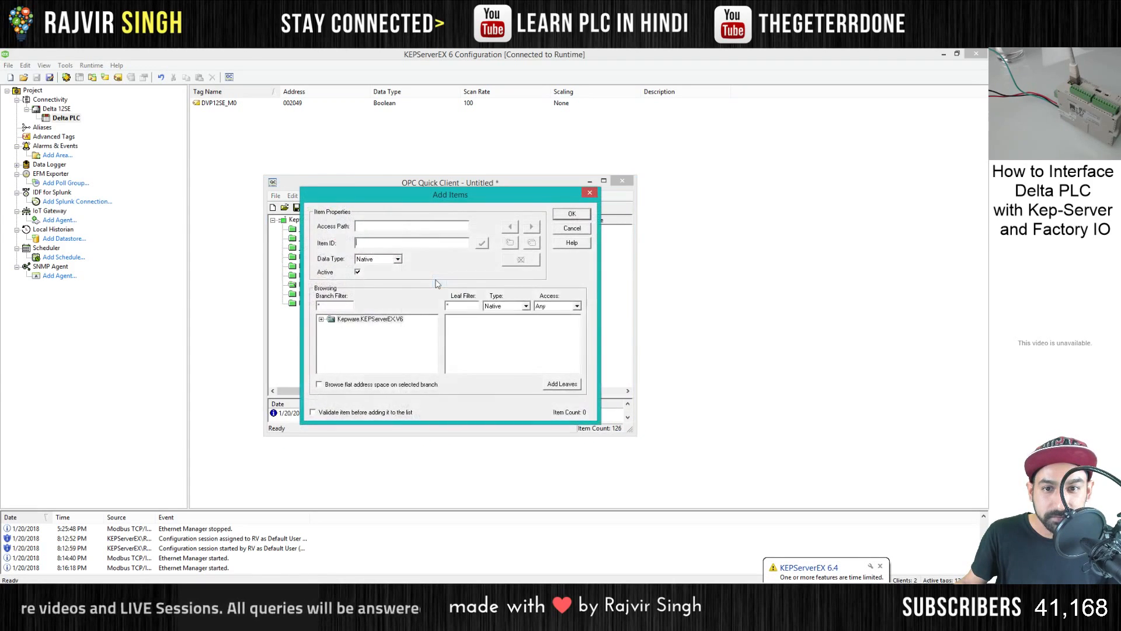
{"action": "left_click_drag", "start_coordinate": [381, 202], "coordinate": [478, 233]}
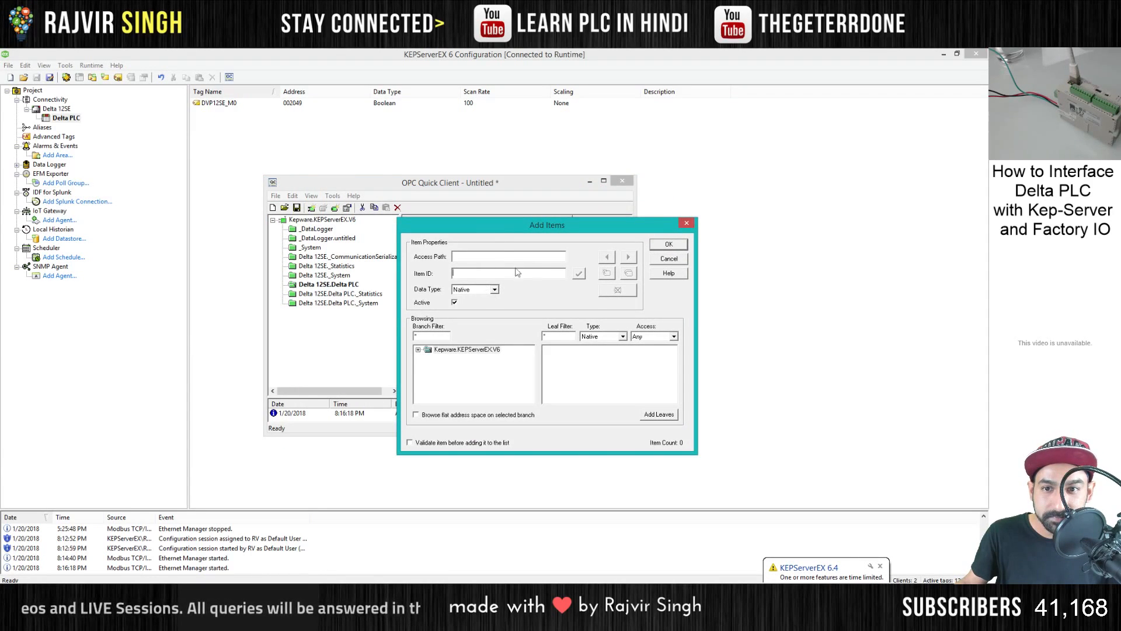
{"action": "left_click", "coordinate": [418, 349]}
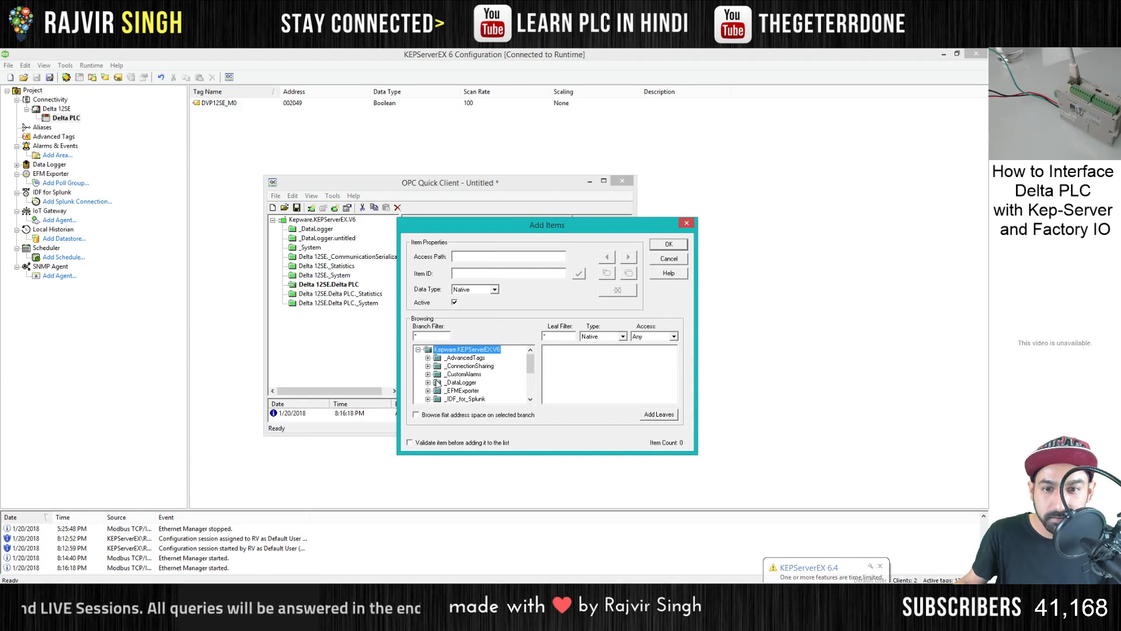
{"action": "scroll", "coordinate": [443, 381], "scroll_direction": "down", "scroll_amount": 2}
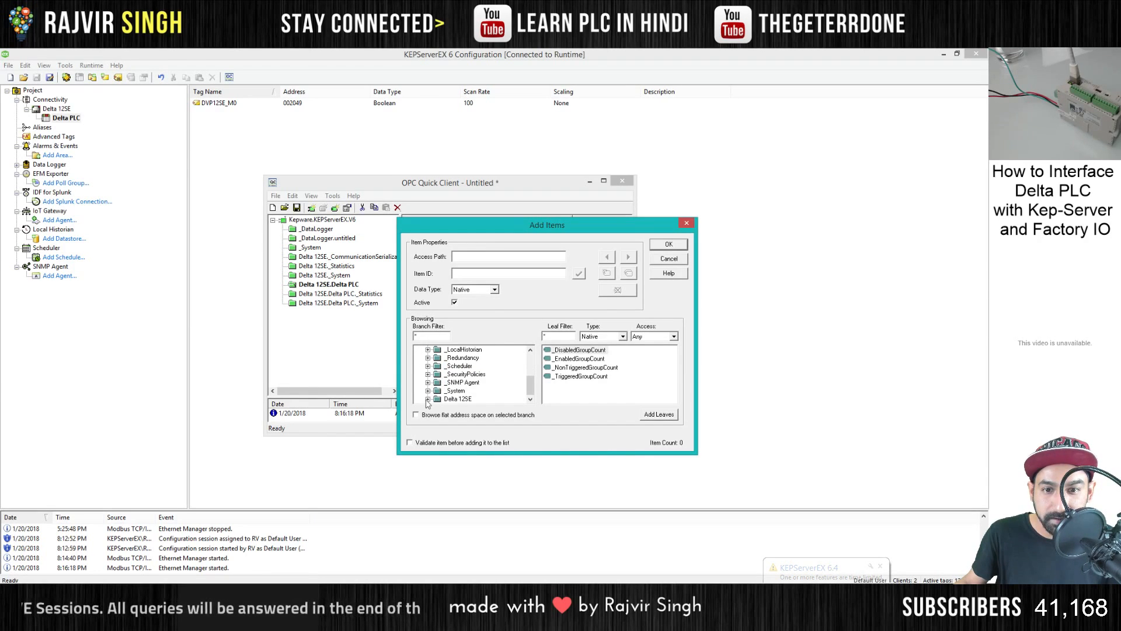
{"action": "left_click", "coordinate": [428, 399]}
{"action": "left_click", "coordinate": [569, 350]}
{"action": "left_click", "coordinate": [669, 244]}
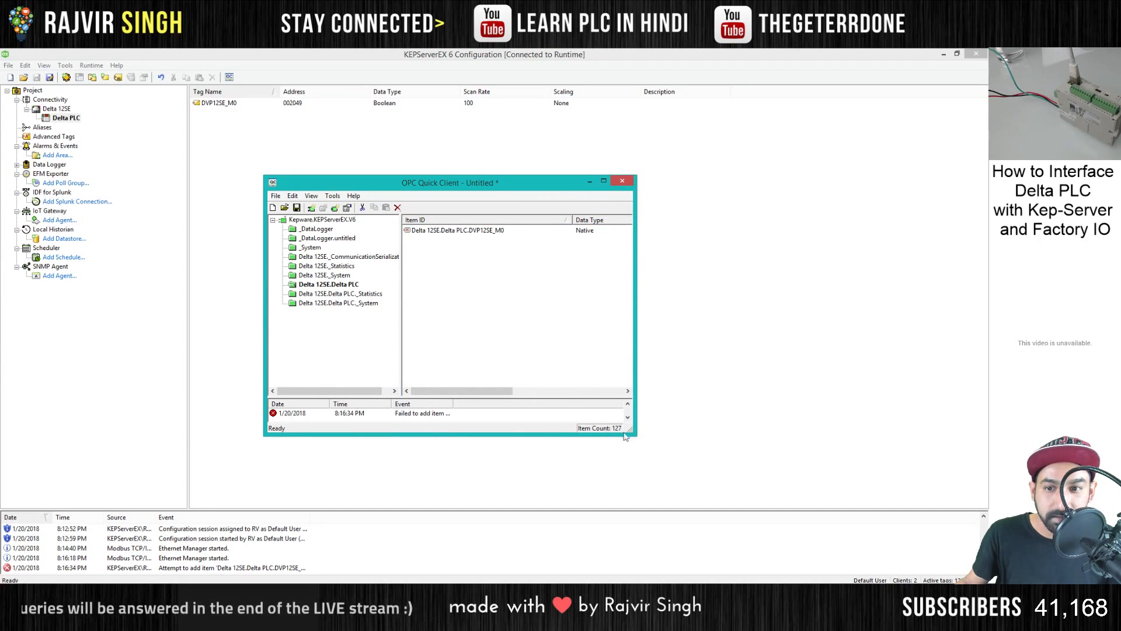
{"action": "left_click_drag", "start_coordinate": [634, 433], "coordinate": [952, 443]}
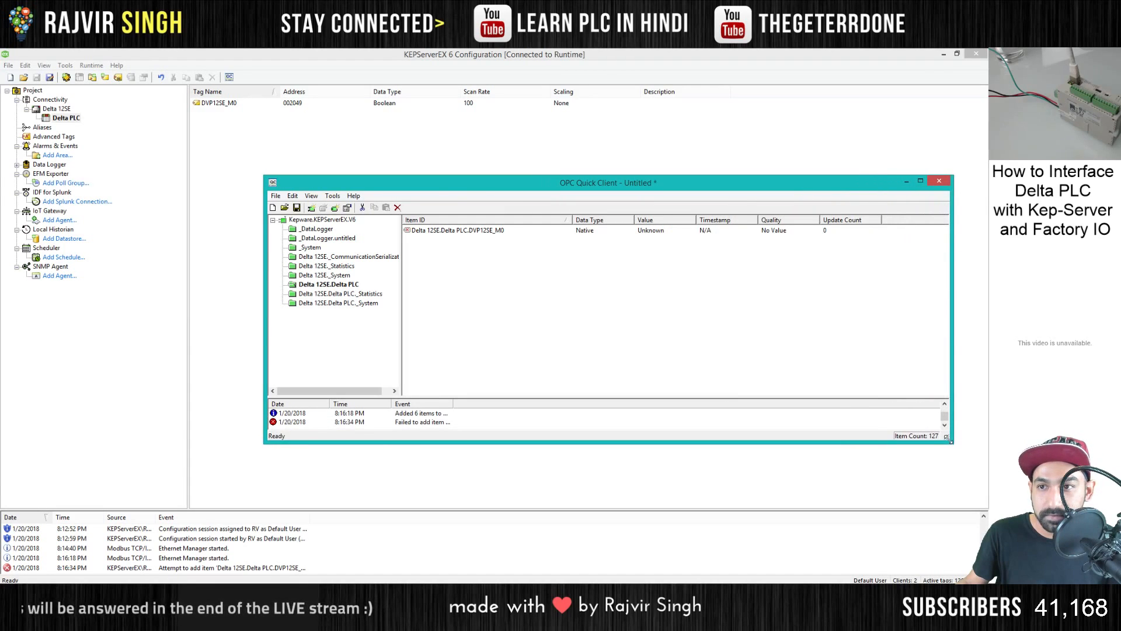
{"action": "left_click_drag", "start_coordinate": [440, 188], "coordinate": [322, 188]}
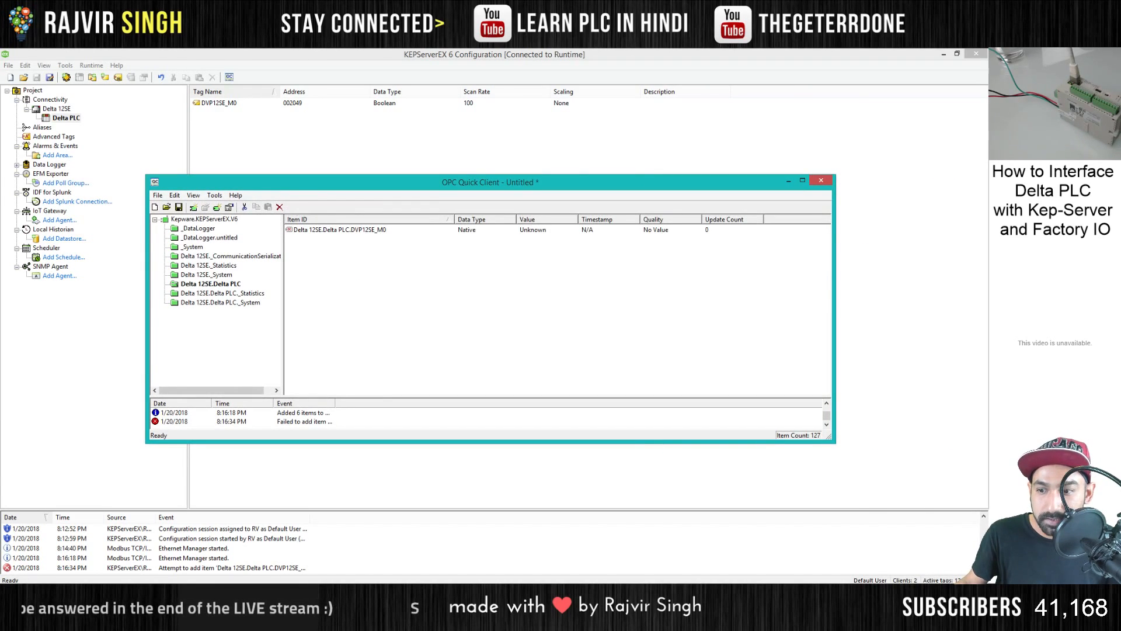
- Reinitialize the KEPServerEX runtime, agreeing to disconnect the active clients
{"action": "left_click", "coordinate": [885, 619]}
{"action": "right_click", "coordinate": [876, 543]}
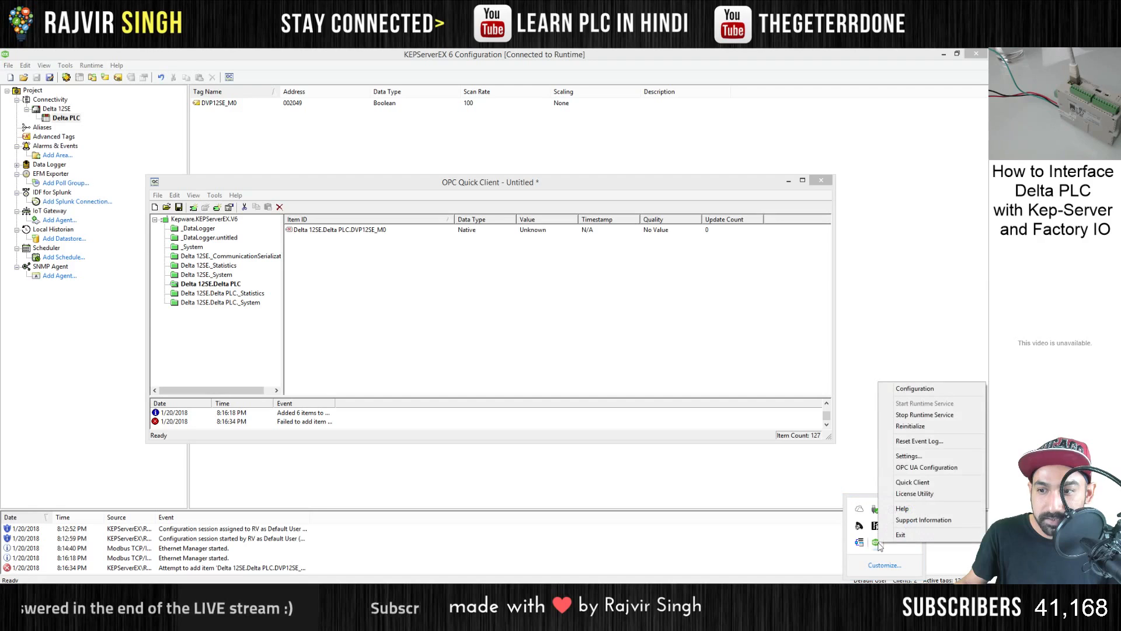
{"action": "left_click", "coordinate": [912, 427]}
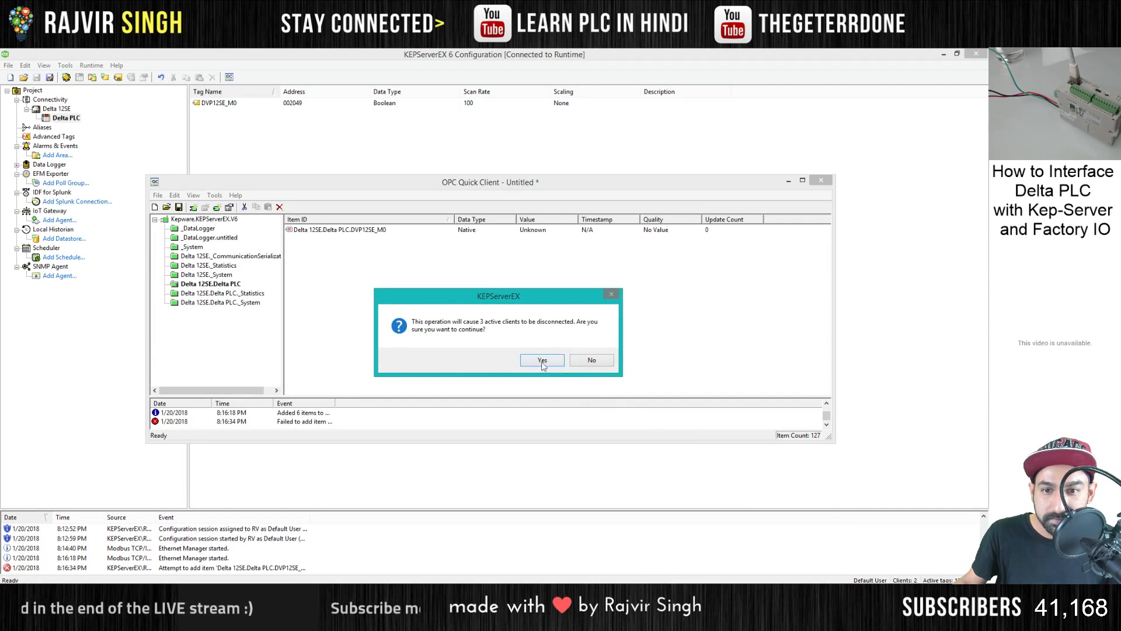
{"action": "left_click", "coordinate": [542, 360]}
{"action": "left_click", "coordinate": [884, 619]}
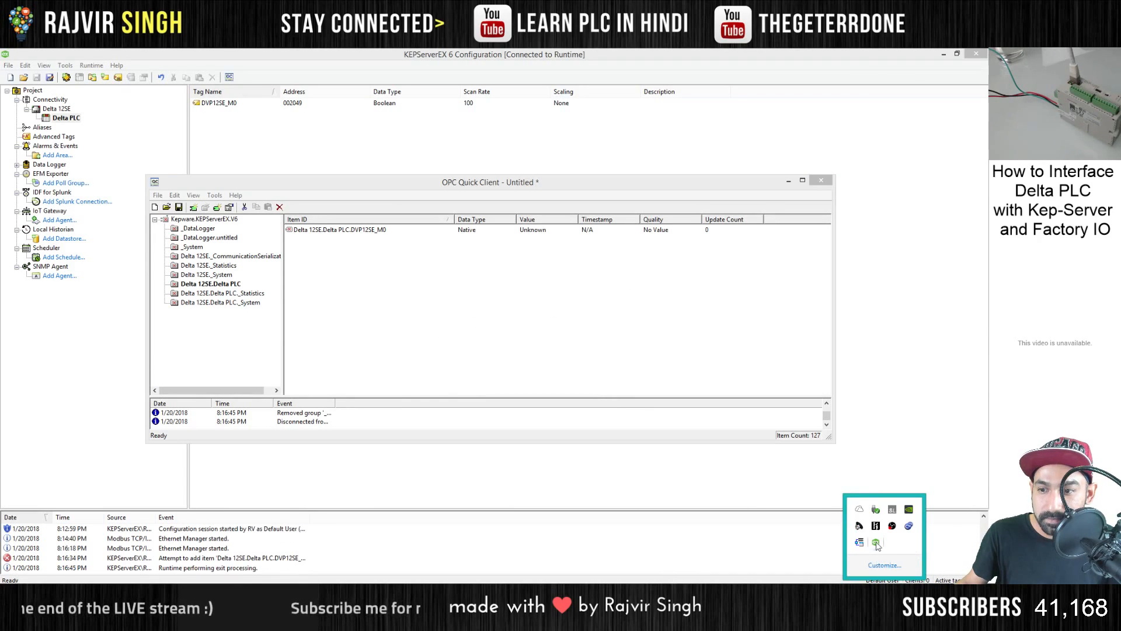
{"action": "right_click", "coordinate": [876, 529]}
{"action": "left_click", "coordinate": [928, 408]}
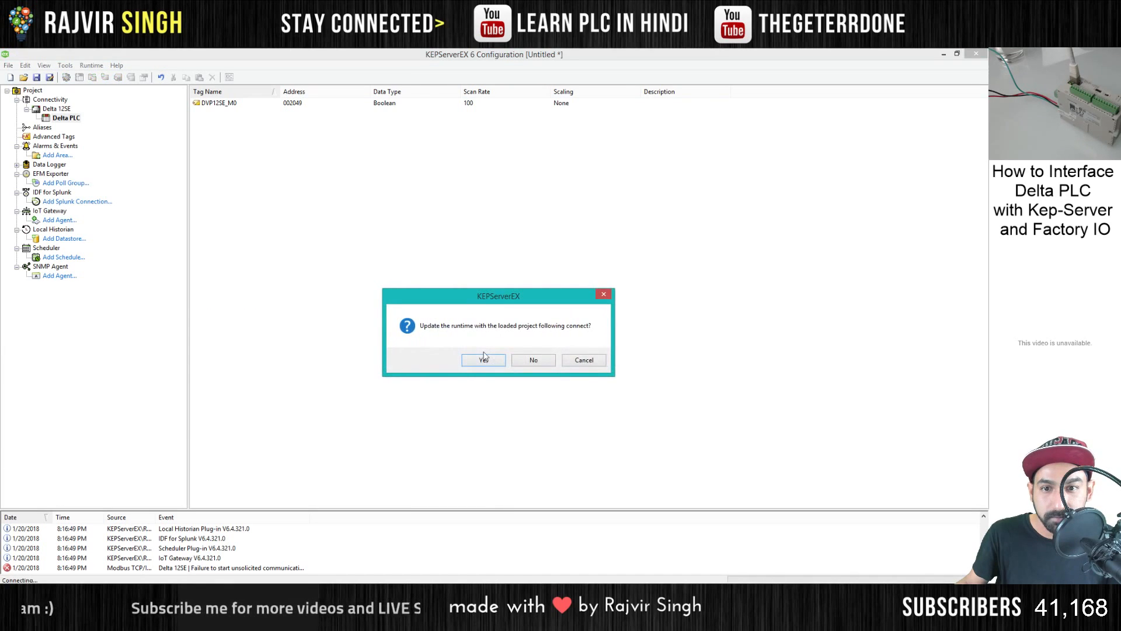
- Update the runtime with the loaded project and save the project as Delta1.opf in the Kepserver folder
{"action": "left_click", "coordinate": [488, 363]}
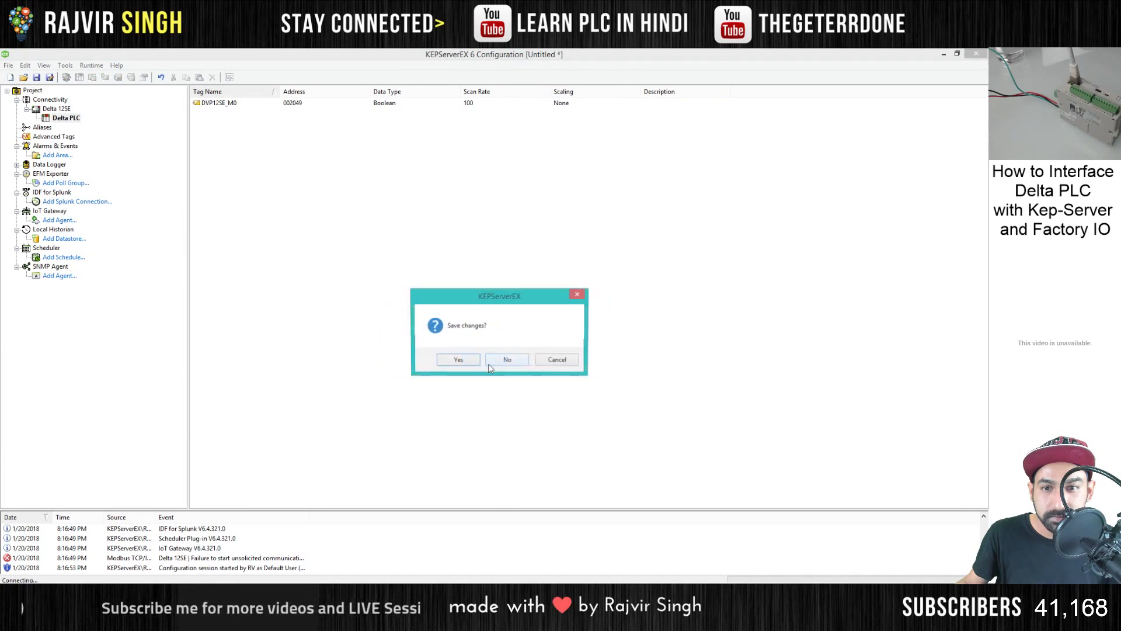
{"action": "left_click", "coordinate": [458, 359]}
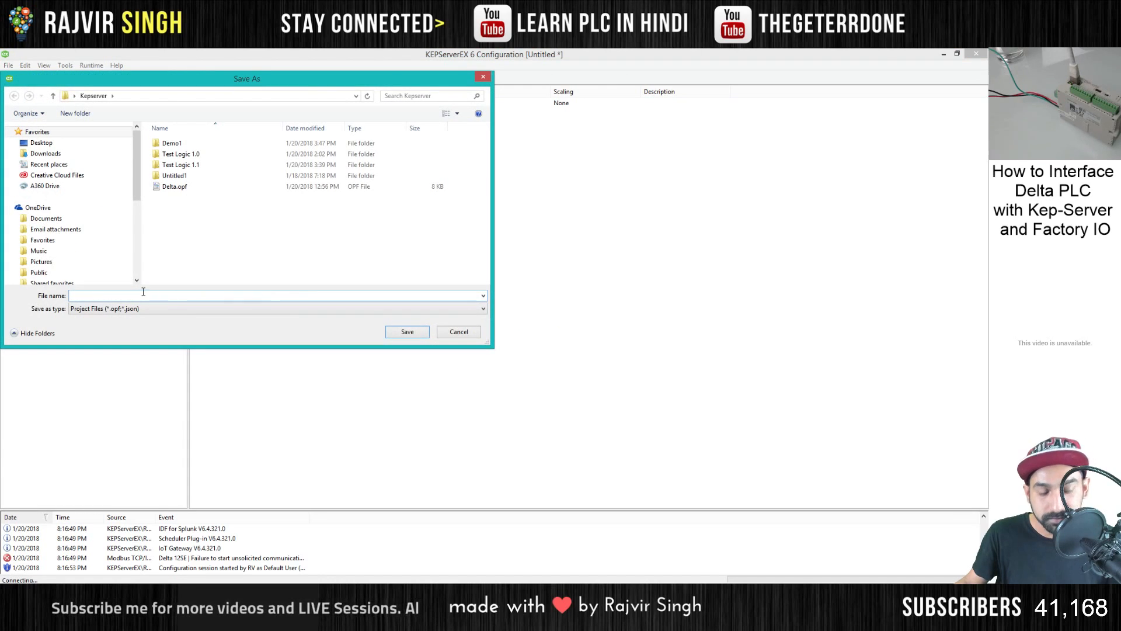
{"action": "left_click", "coordinate": [174, 186]}
{"action": "double_click", "coordinate": [85, 295]}
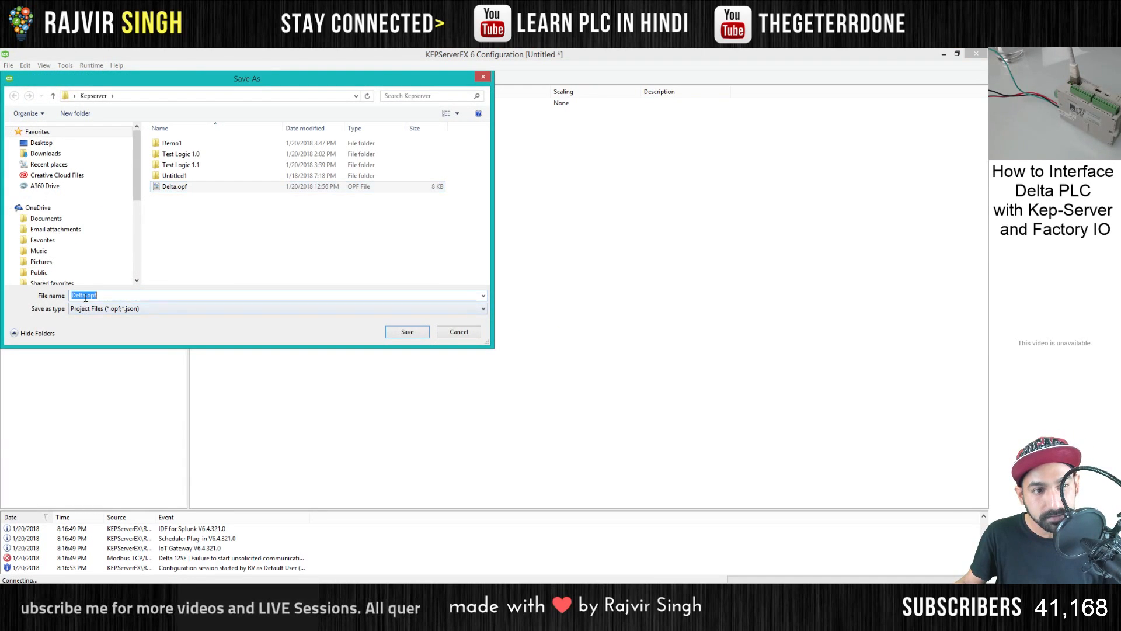
{"action": "type", "text": "Delta1"}
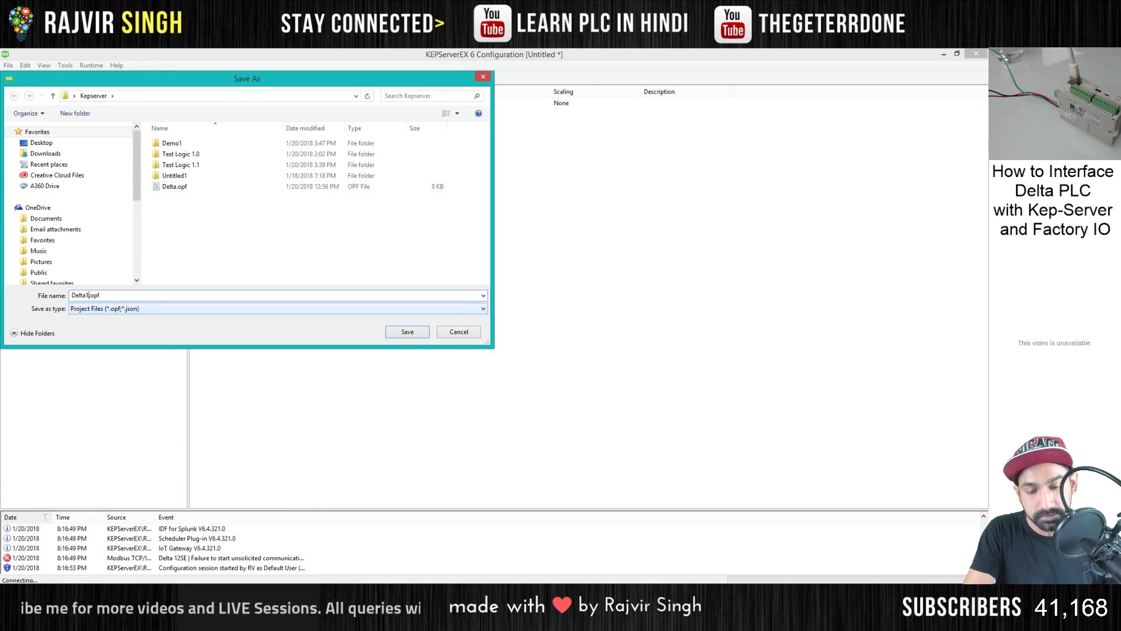
{"action": "key", "text": "Return"}
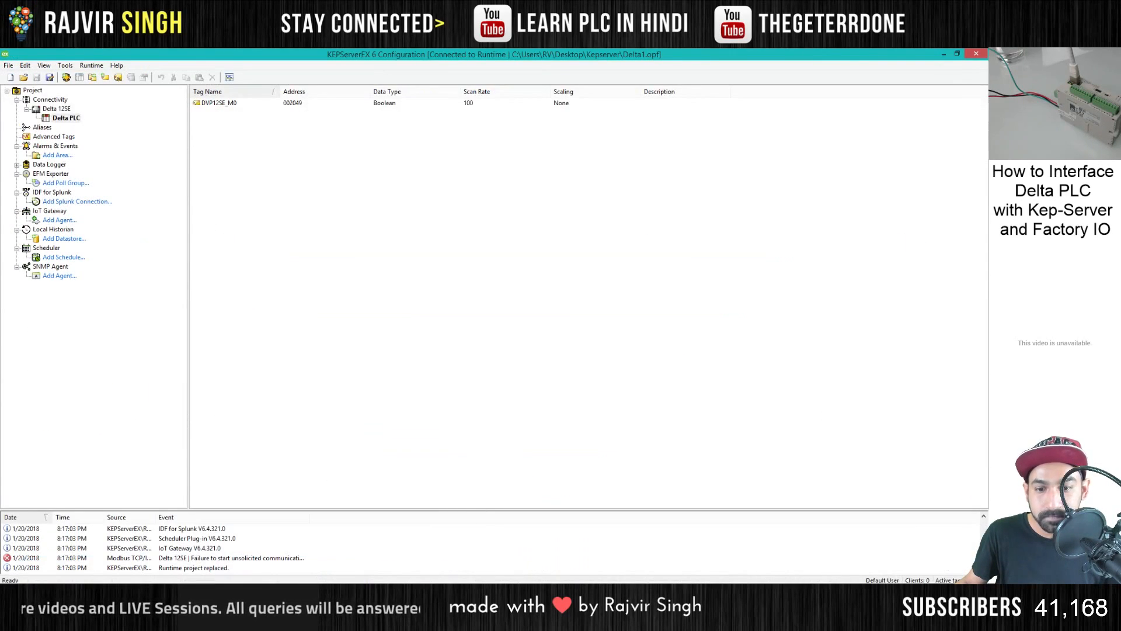
- Close the Modbus address table picture and review the properties of the DVP12SE_M0 tag without changing them
{"action": "left_click", "coordinate": [520, 595]}
{"action": "right_click", "coordinate": [520, 595]}
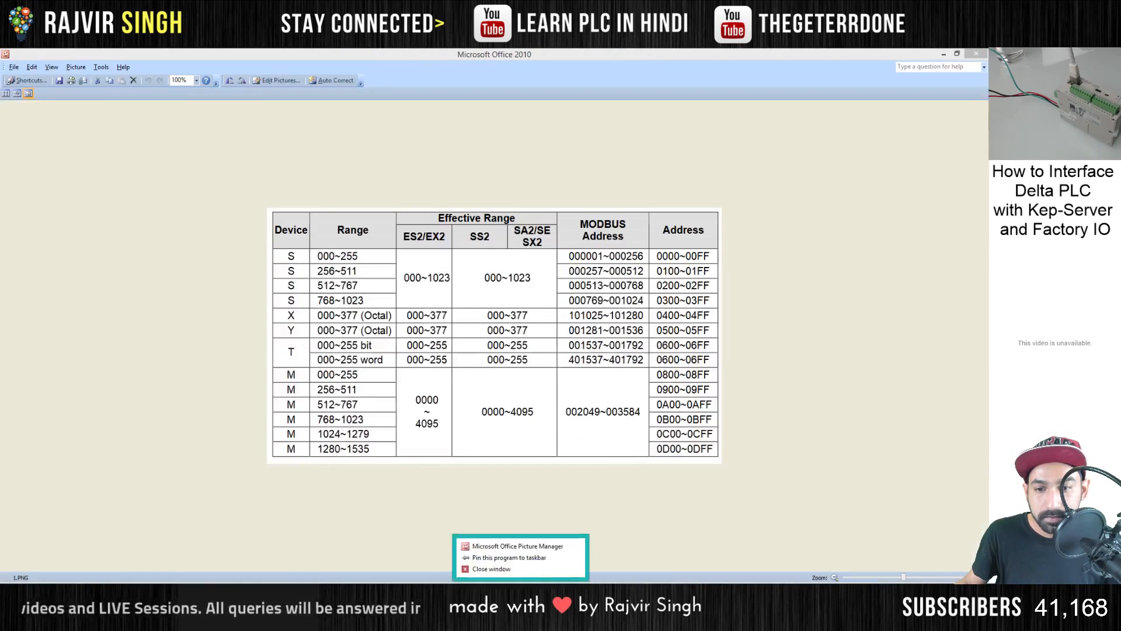
{"action": "left_click", "coordinate": [491, 567]}
{"action": "double_click", "coordinate": [231, 104]}
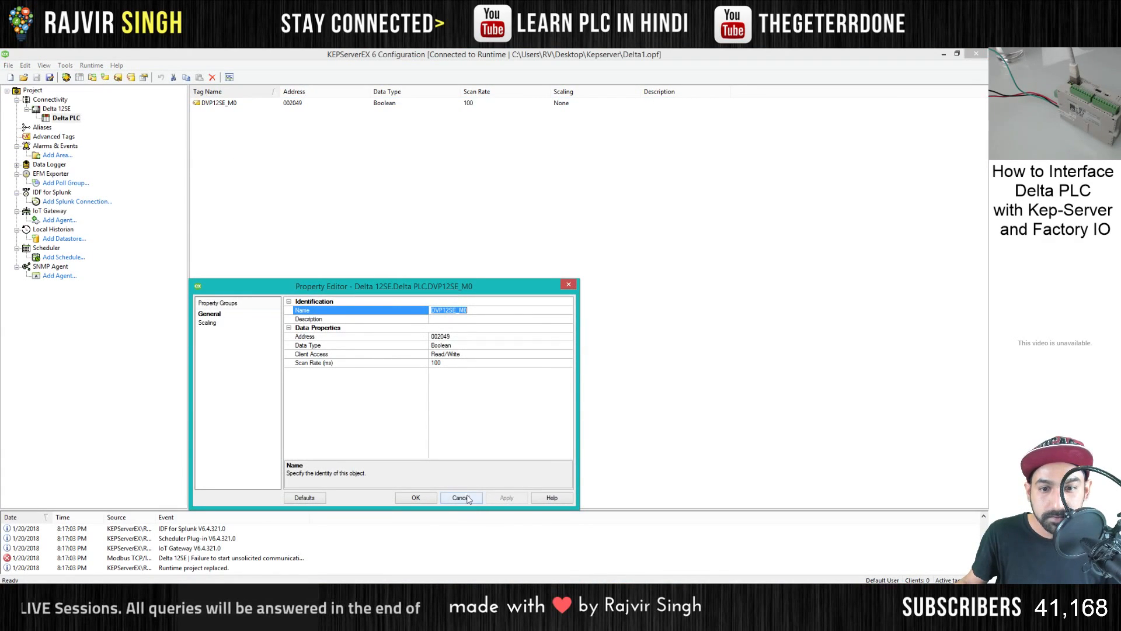
{"action": "left_click", "coordinate": [460, 497]}
- Relaunch OPC Quick Client, show the Delta 12SE.Delta PLC items, and size the window as a wide, short strip above the workspace
{"action": "left_click", "coordinate": [229, 77]}
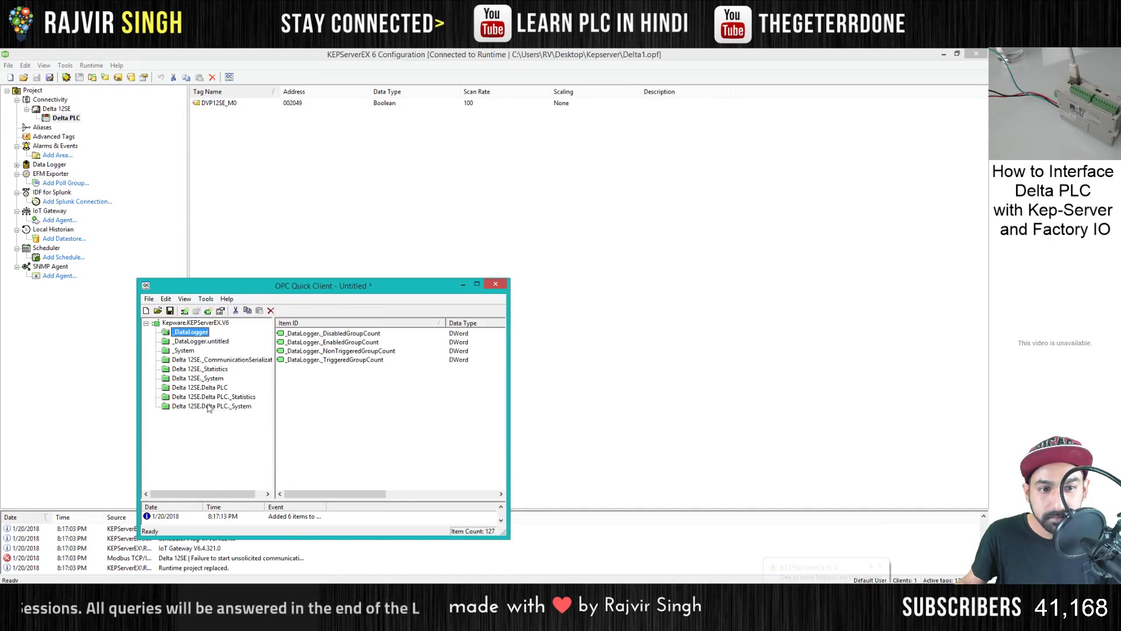
{"action": "left_click", "coordinate": [209, 405]}
{"action": "left_click", "coordinate": [204, 387]}
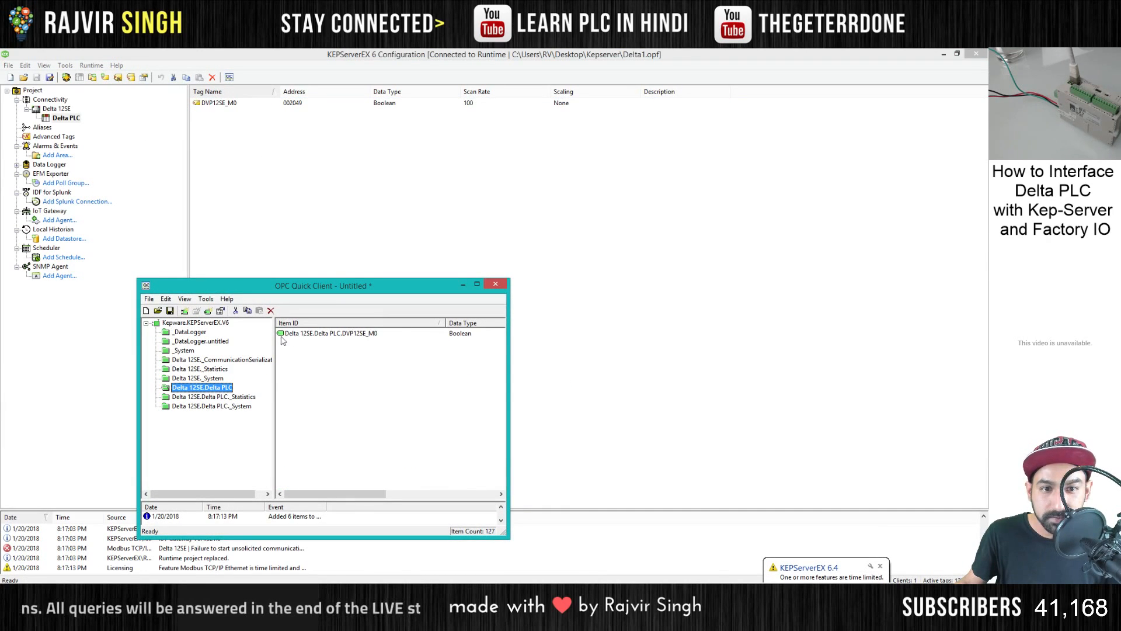
{"action": "left_click_drag", "start_coordinate": [508, 351], "coordinate": [812, 351]}
{"action": "left_click_drag", "start_coordinate": [510, 290], "coordinate": [371, 67]}
{"action": "left_click_drag", "start_coordinate": [668, 311], "coordinate": [624, 186]}
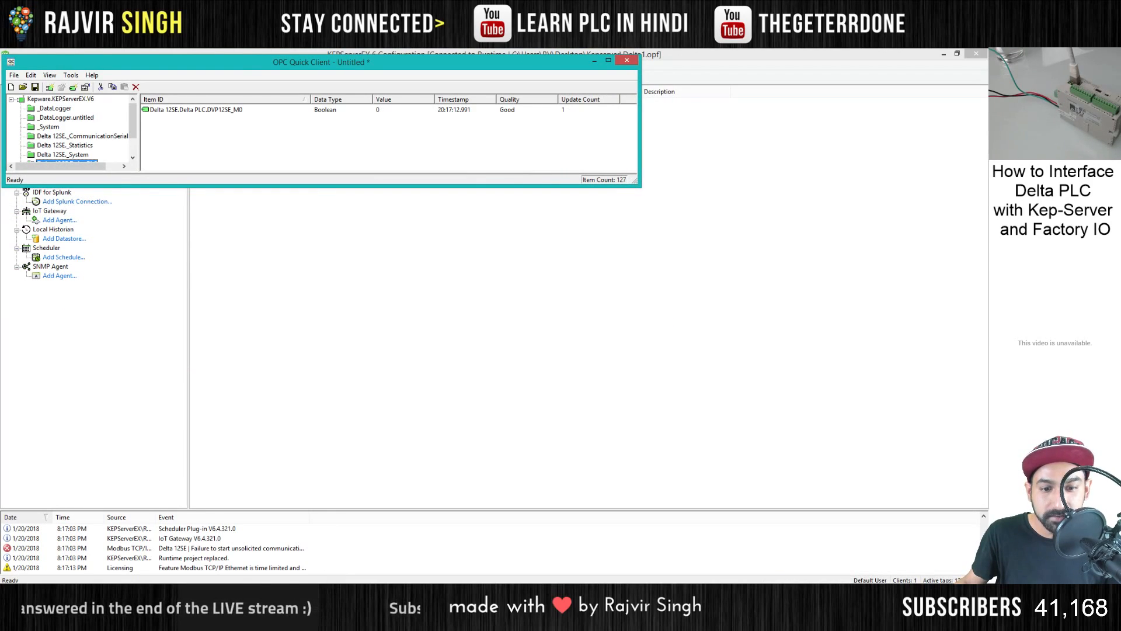
- Switch to Delta ISPSoft, arrange its window below the OPC Quick Client, and close the Delta Library pane
{"action": "key", "text": "alt+Tab"}
{"action": "left_click_drag", "start_coordinate": [511, 59], "coordinate": [328, 185]}
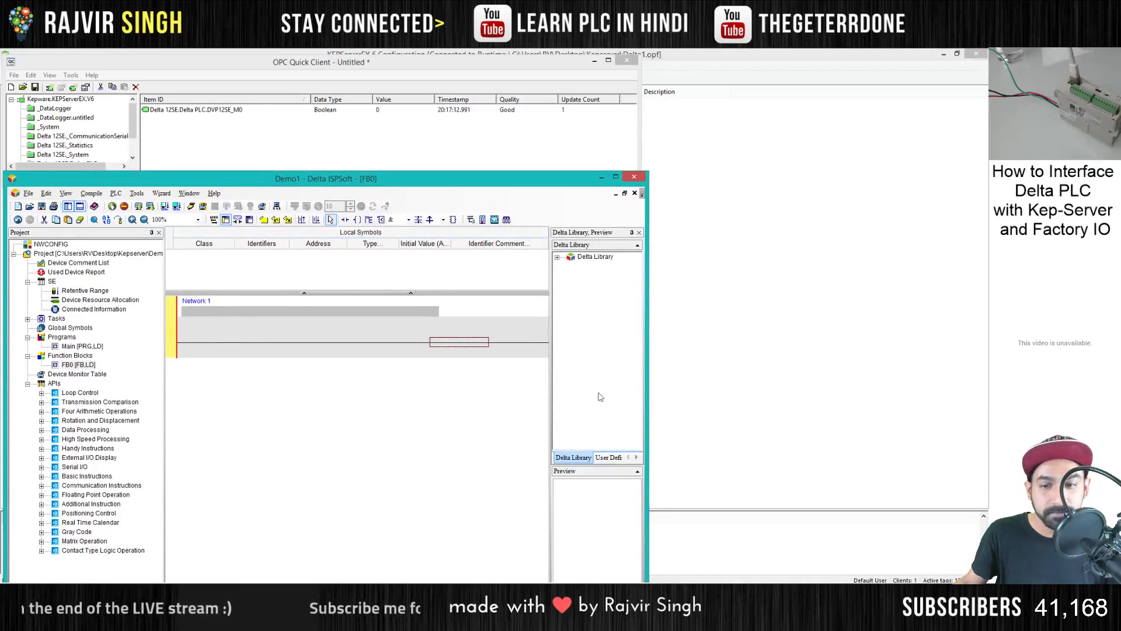
{"action": "left_click_drag", "start_coordinate": [647, 172], "coordinate": [632, 322]}
{"action": "left_click_drag", "start_coordinate": [564, 329], "coordinate": [564, 192]}
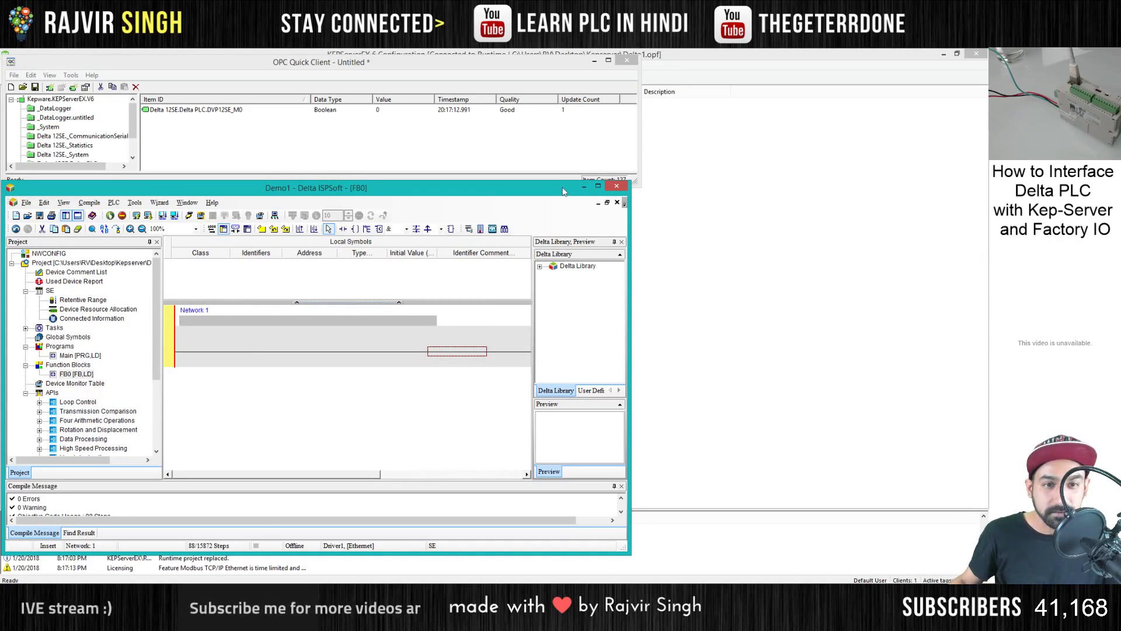
{"action": "left_click", "coordinate": [622, 242]}
{"action": "left_click_drag", "start_coordinate": [628, 313], "coordinate": [693, 312]}
{"action": "left_click_drag", "start_coordinate": [448, 192], "coordinate": [449, 203]}
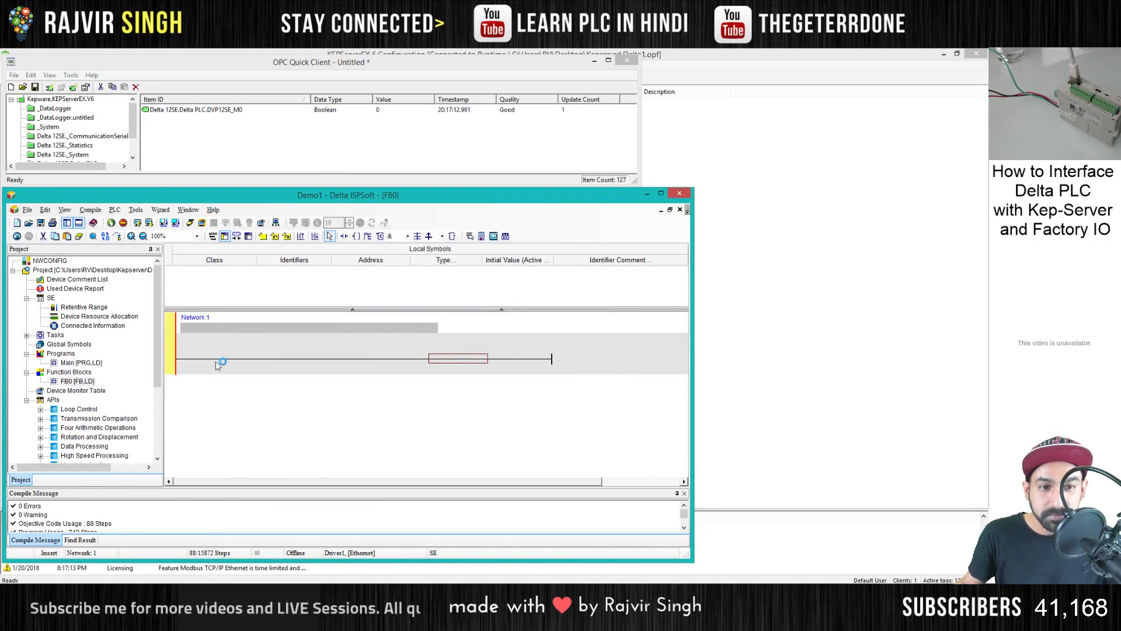
- Put the Demo1 project online with the PLC, collapse the APIs branch, and turn on program monitoring
{"action": "left_click", "coordinate": [202, 224]}
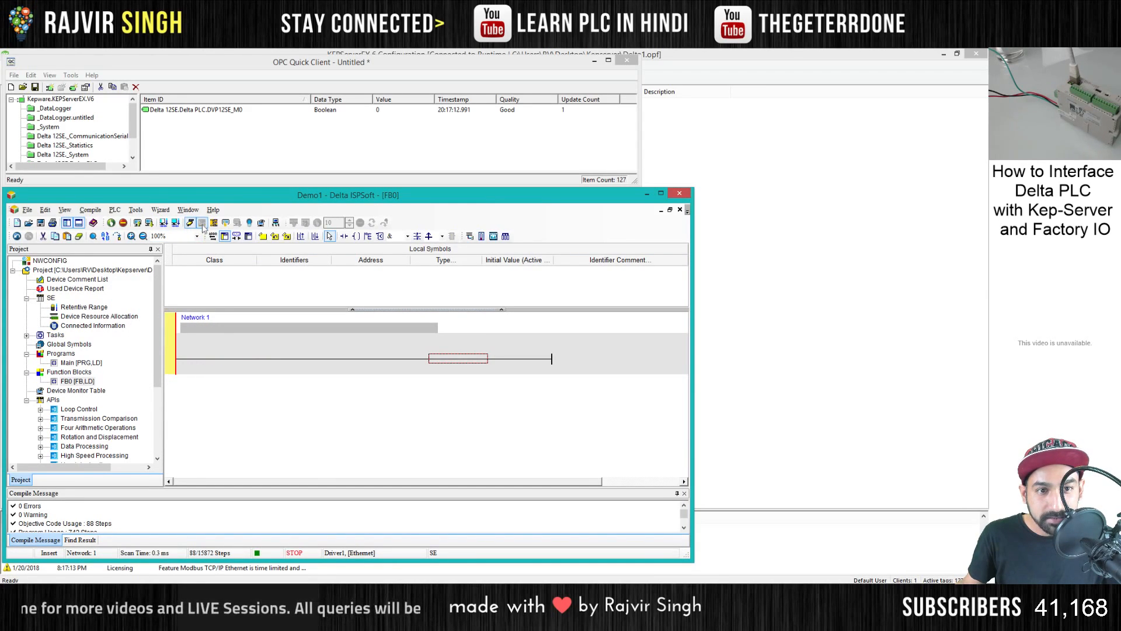
{"action": "left_click", "coordinate": [73, 362]}
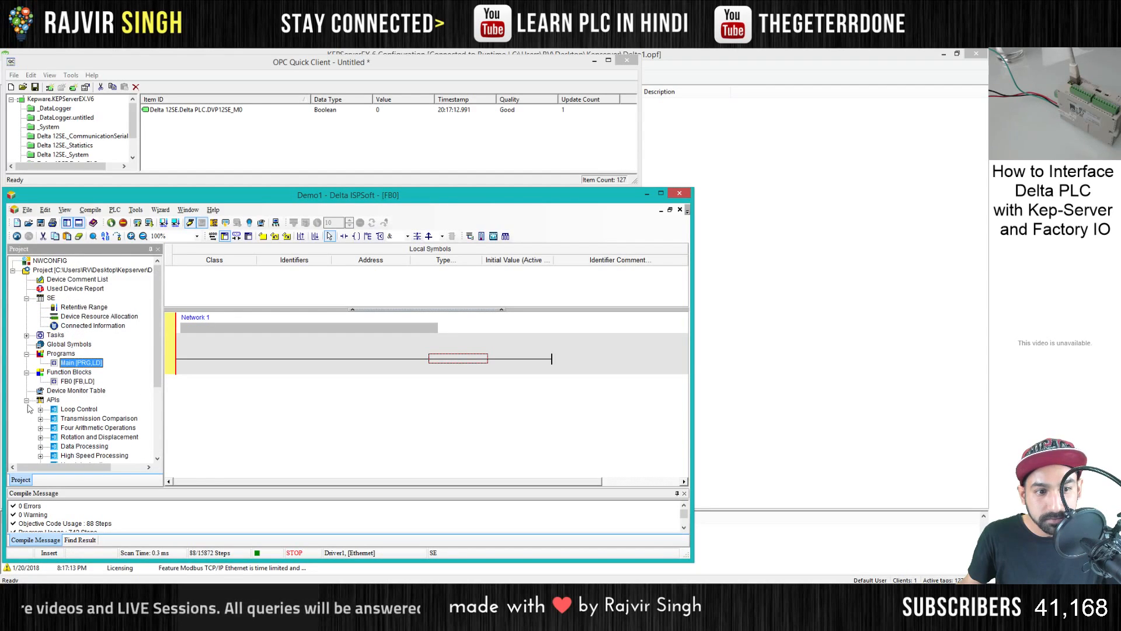
{"action": "left_click", "coordinate": [26, 401]}
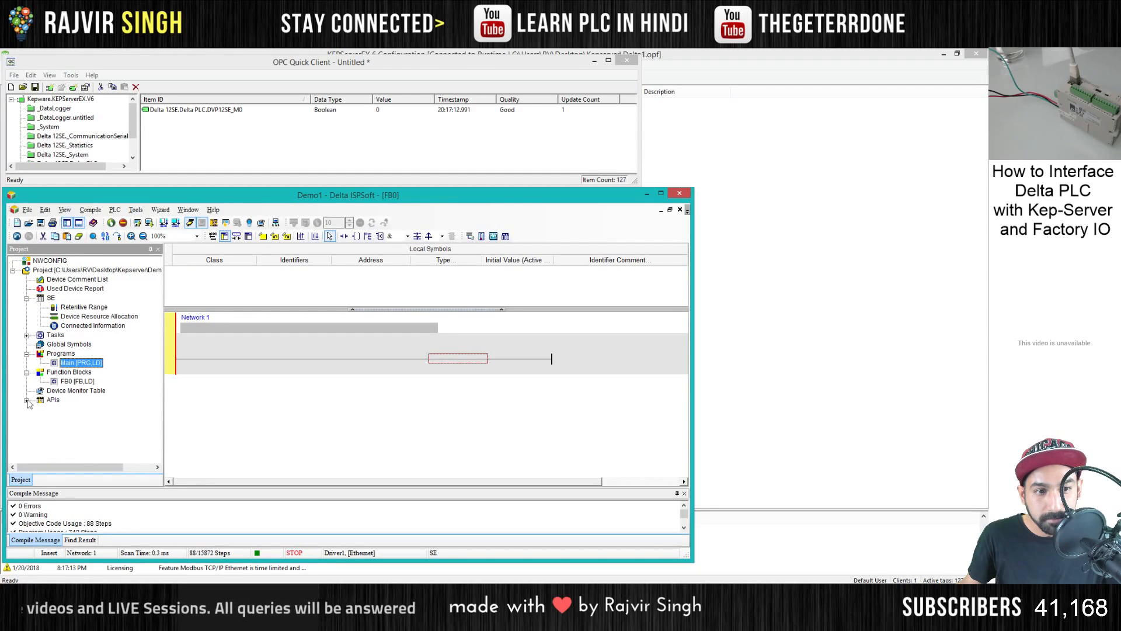
{"action": "left_click", "coordinate": [225, 224]}
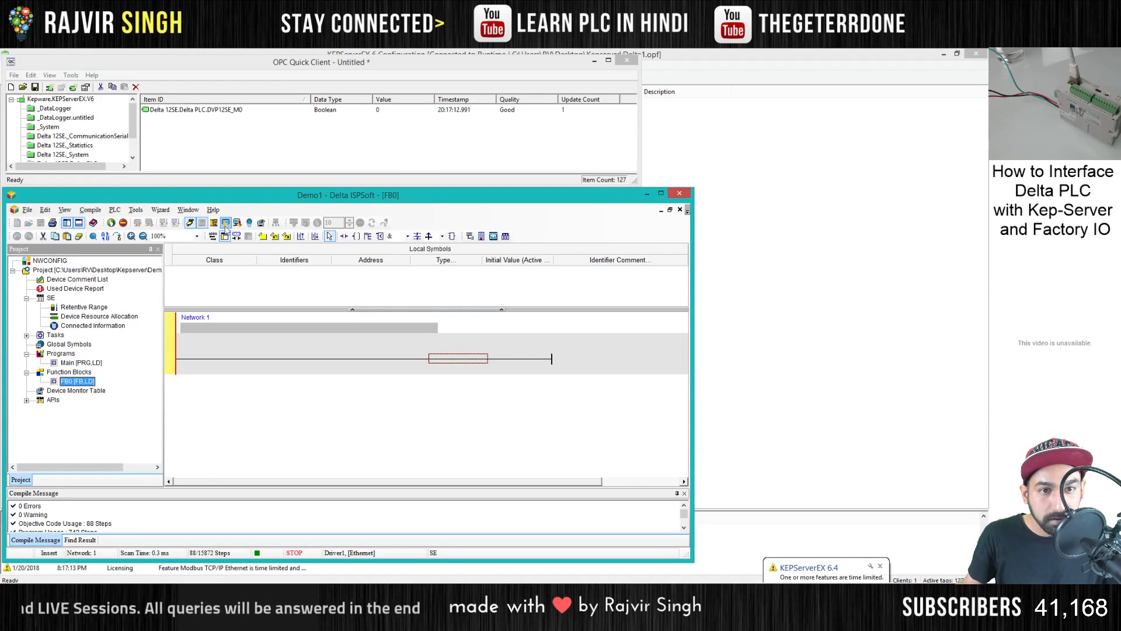
- Add a device monitor table with the default name and enter device M0 with a count of 1
{"action": "left_click", "coordinate": [261, 222]}
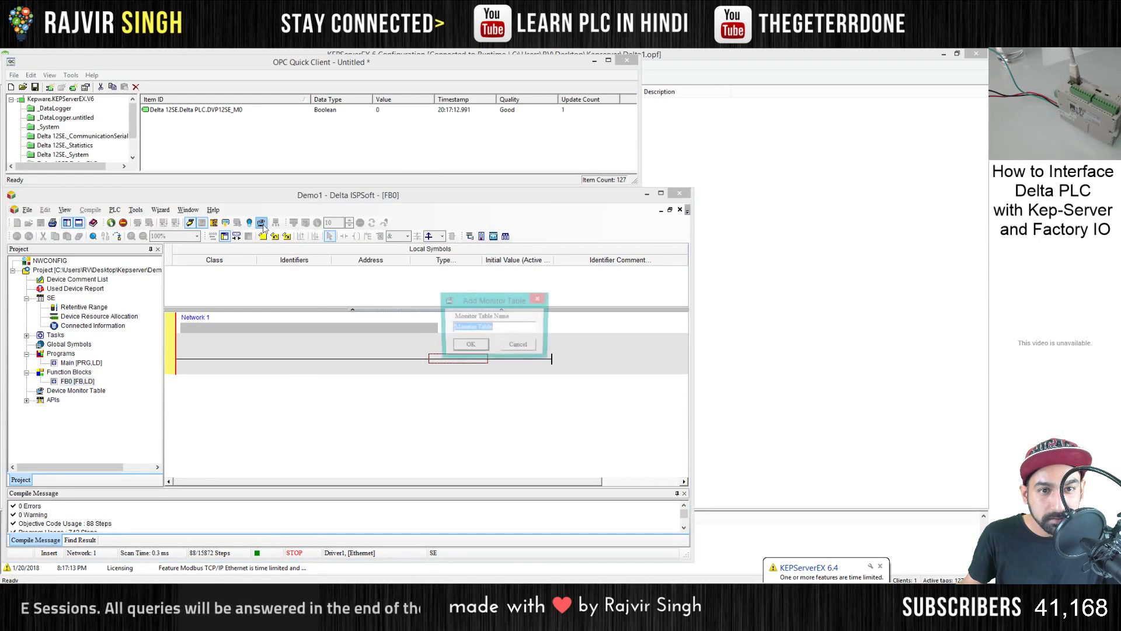
{"action": "left_click", "coordinate": [470, 350]}
{"action": "double_click", "coordinate": [190, 272]}
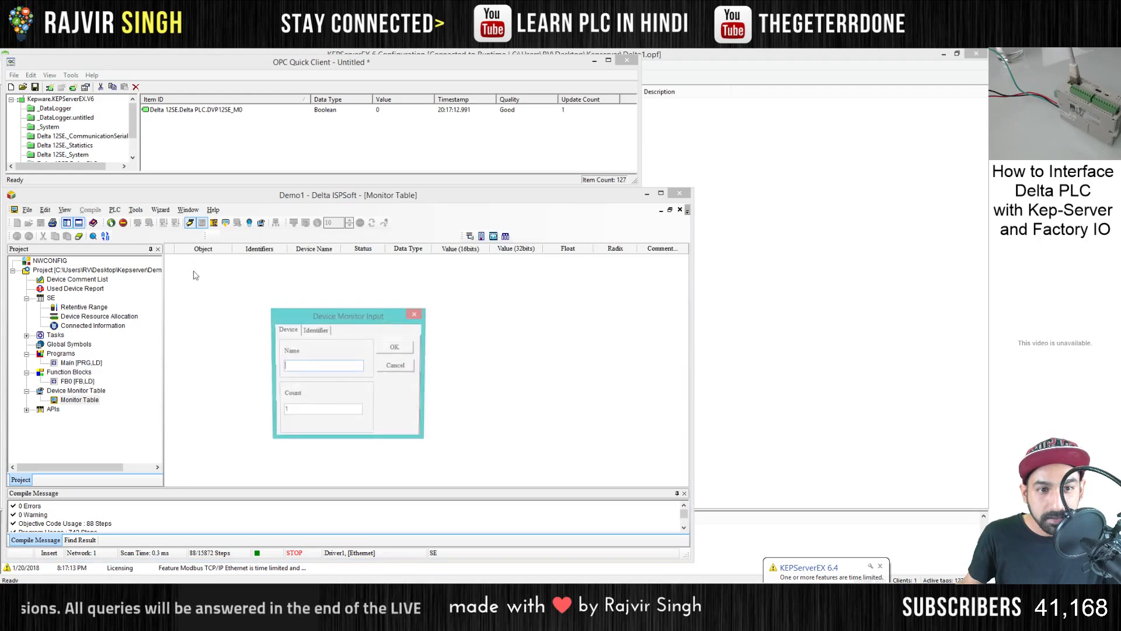
{"action": "type", "text": "m0"}
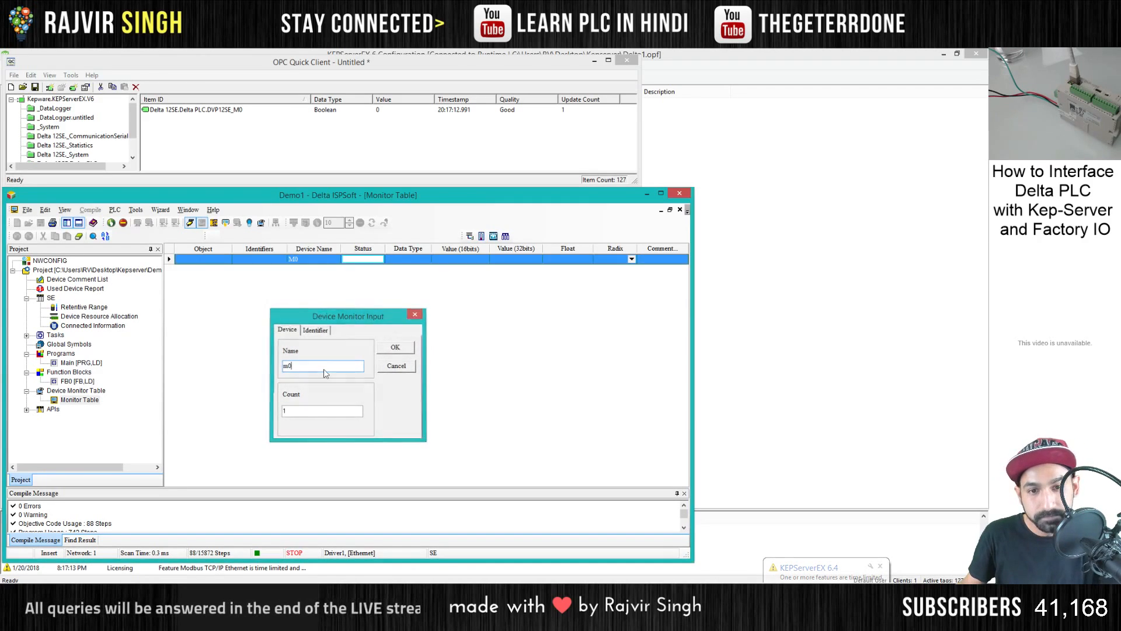
{"action": "key", "text": "Return"}
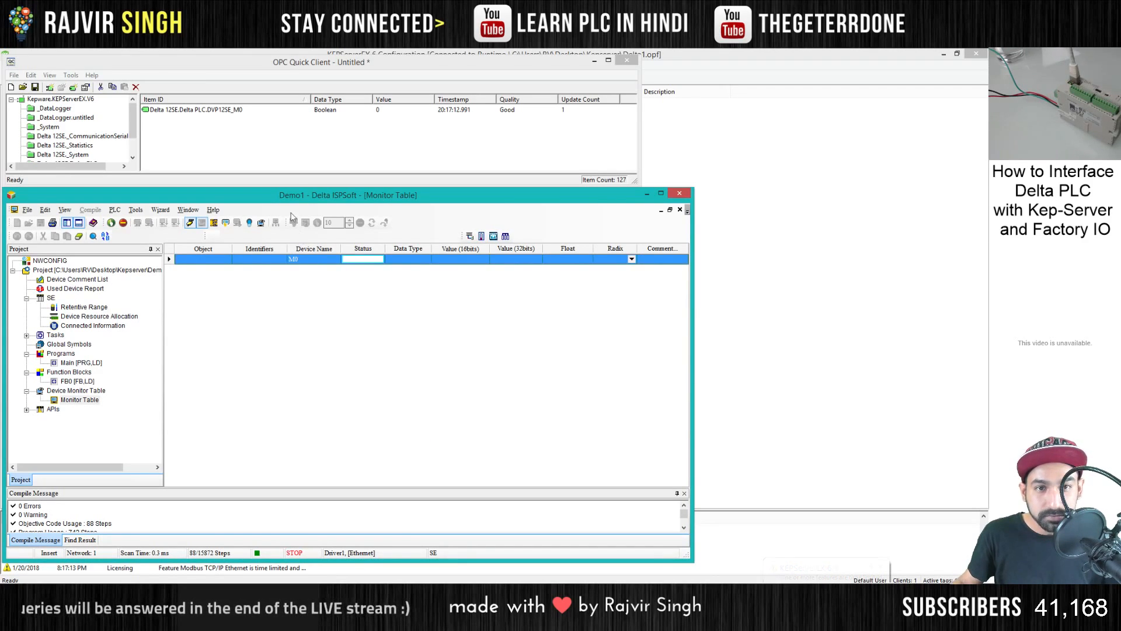
{"action": "left_click_drag", "start_coordinate": [259, 196], "coordinate": [262, 196]}
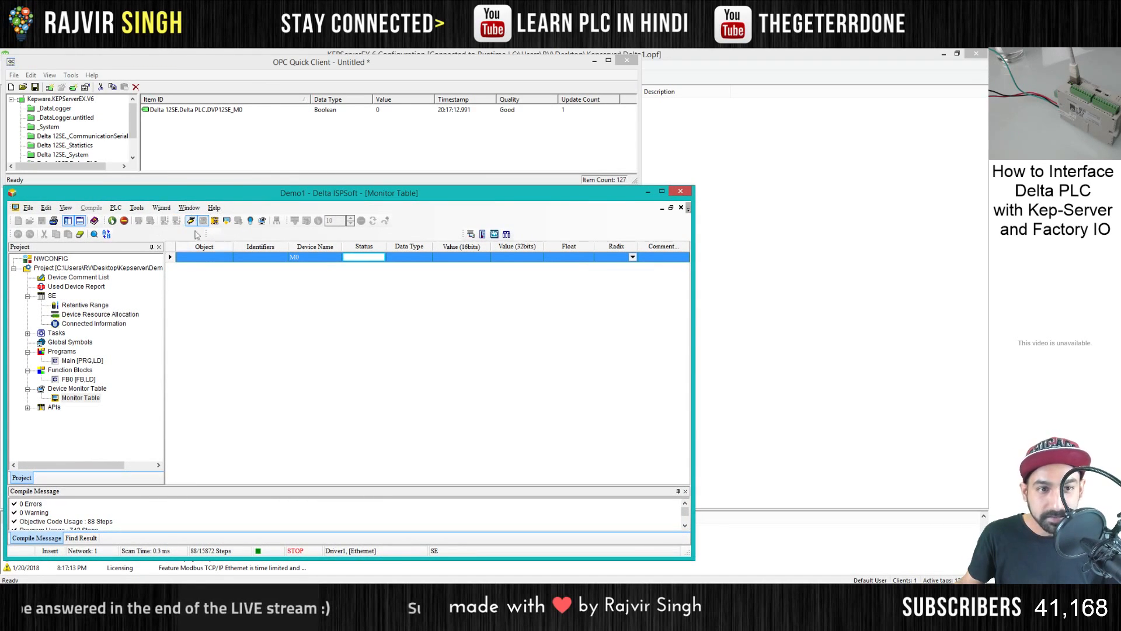
- Switch the connected PLC from STOP to RUN mode and confirm the change
{"action": "left_click", "coordinate": [136, 208]}
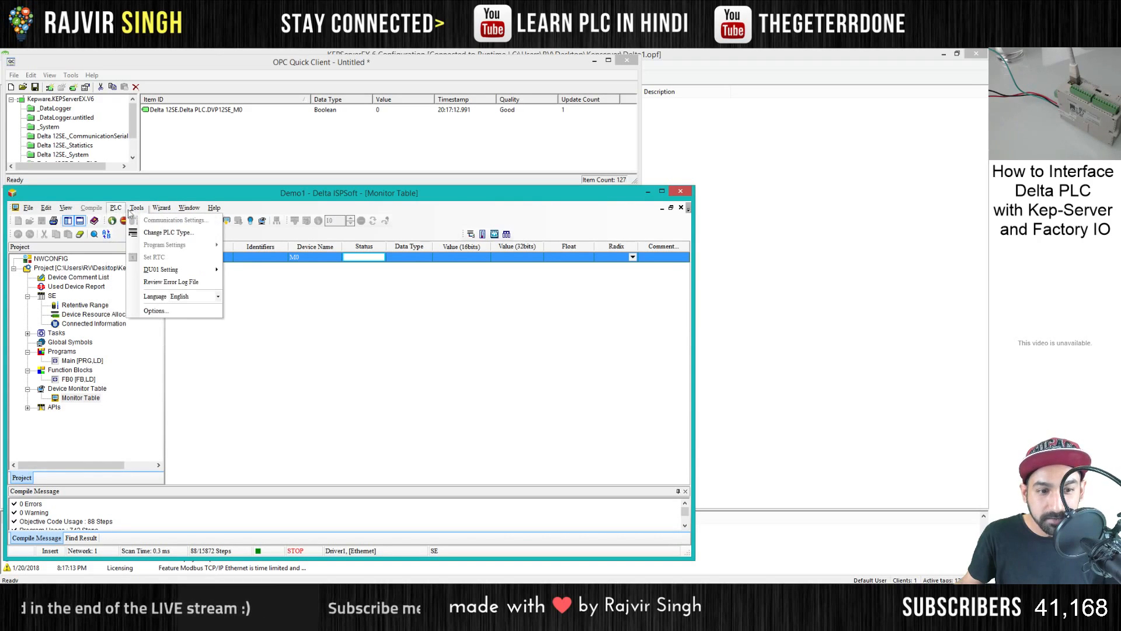
{"action": "left_click", "coordinate": [314, 410]}
{"action": "left_click", "coordinate": [112, 220]}
{"action": "key", "text": "Return"}
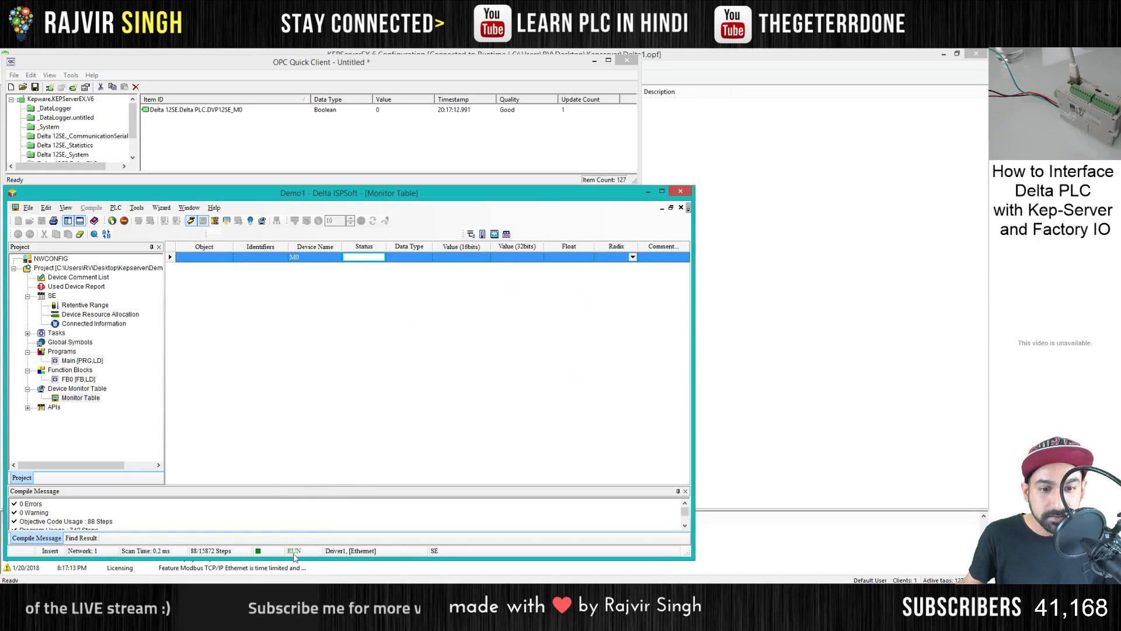
{"action": "double_click", "coordinate": [188, 266]}
{"action": "left_click", "coordinate": [407, 368]}
- Set M0 on and off twice in the monitor table to test the DVP12SE_M0 value in OPC Quick Client
{"action": "right_click", "coordinate": [326, 258]}
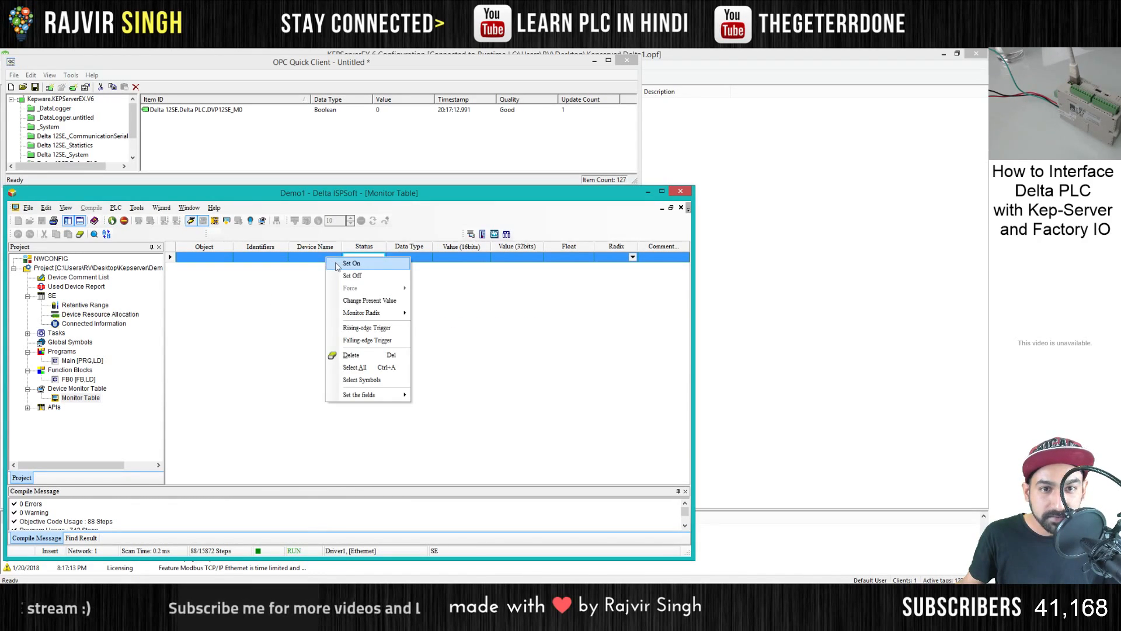
{"action": "left_click", "coordinate": [342, 266]}
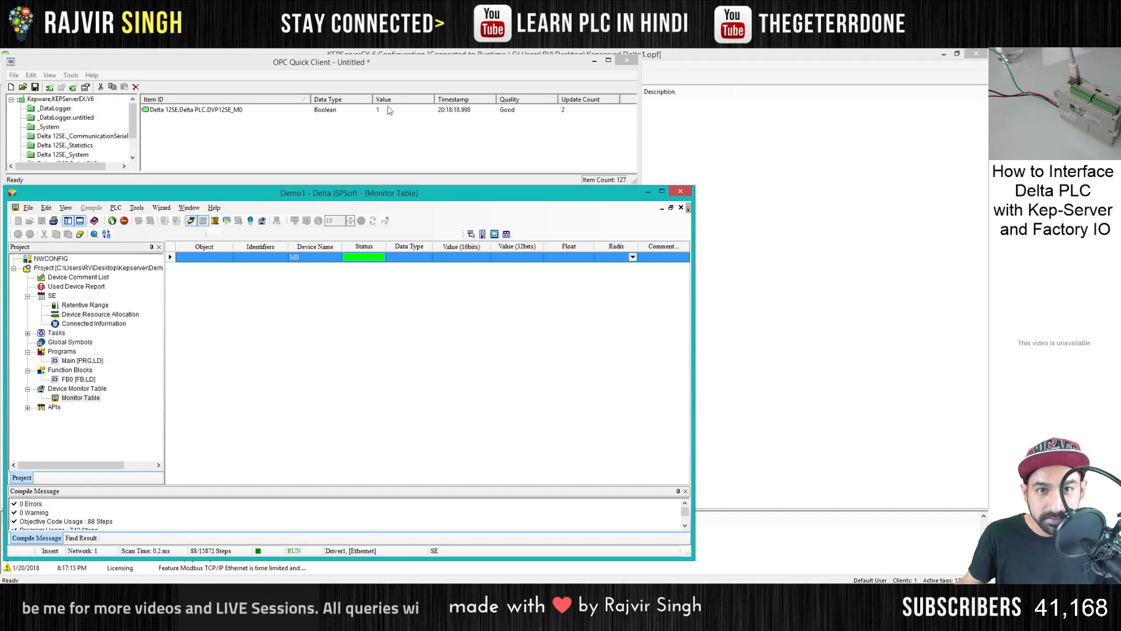
{"action": "right_click", "coordinate": [359, 263]}
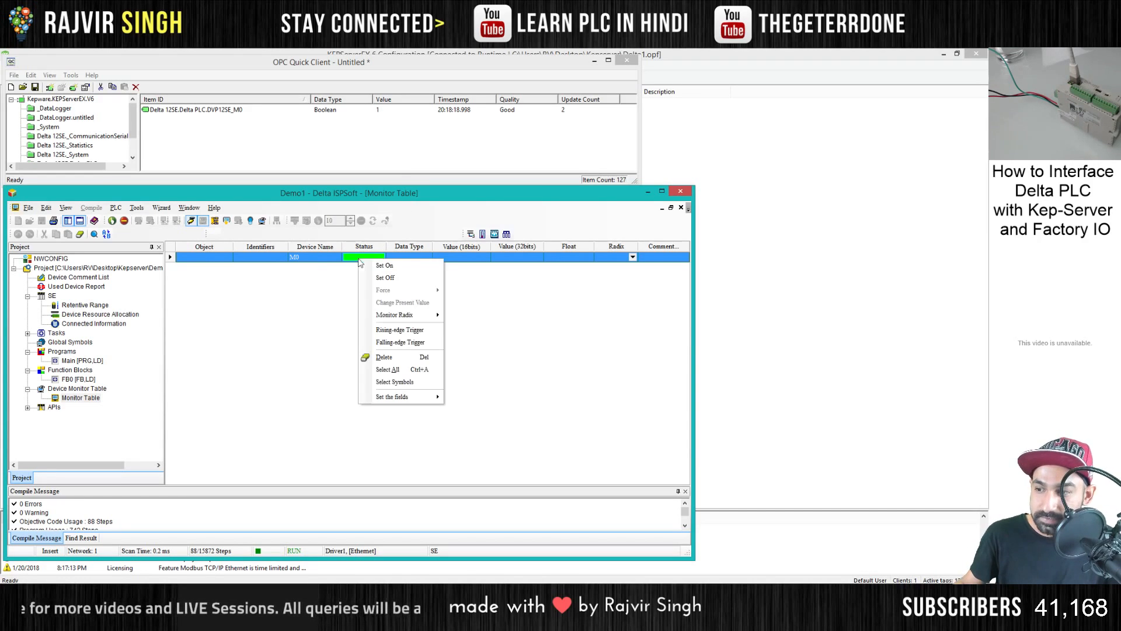
{"action": "left_click", "coordinate": [375, 273]}
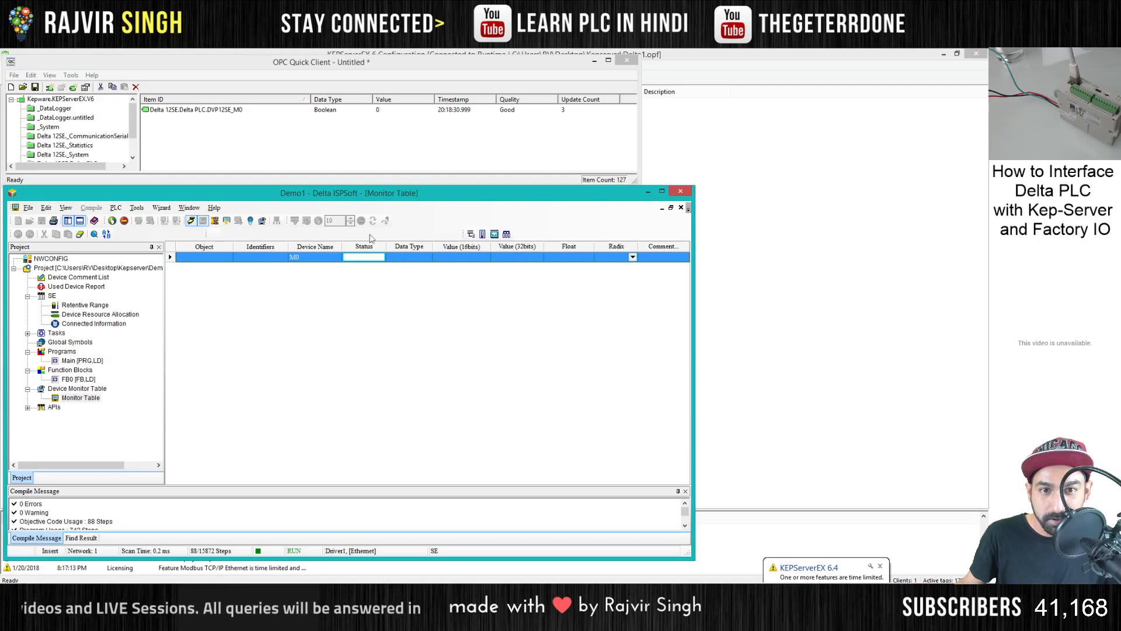
{"action": "right_click", "coordinate": [363, 262]}
{"action": "left_click", "coordinate": [374, 267]}
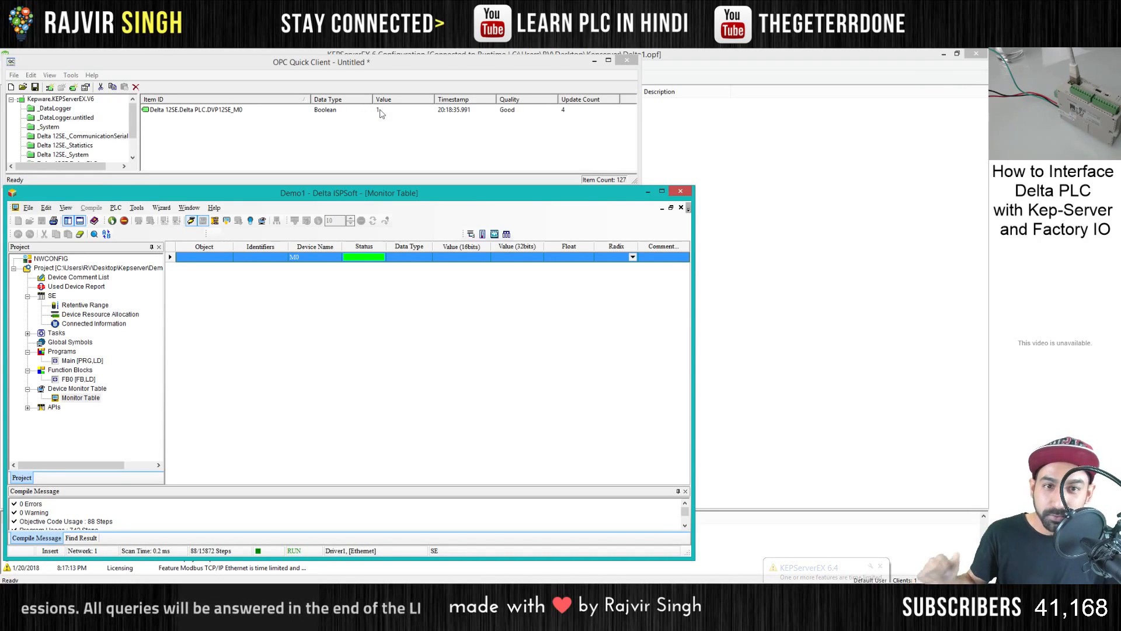
{"action": "right_click", "coordinate": [359, 261]}
{"action": "left_click", "coordinate": [375, 279]}
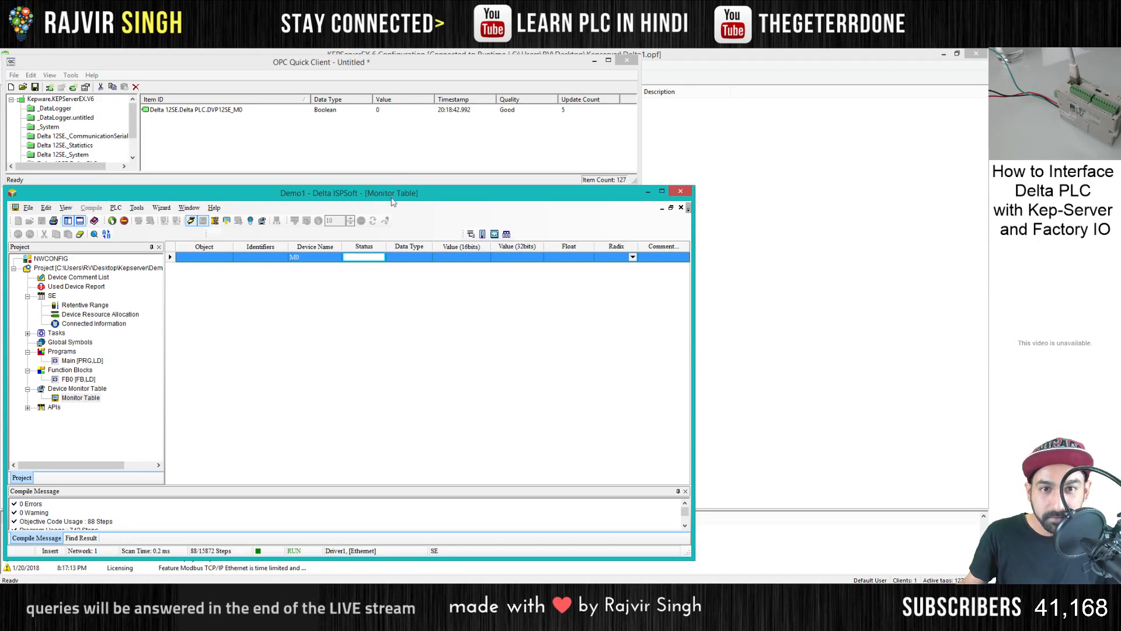
- Minimize the Delta ISPSoft window and resize OPC Quick Client to a narrow, tall window over the KEPServerEX project tree
{"action": "left_click_drag", "start_coordinate": [392, 202], "coordinate": [427, 202]}
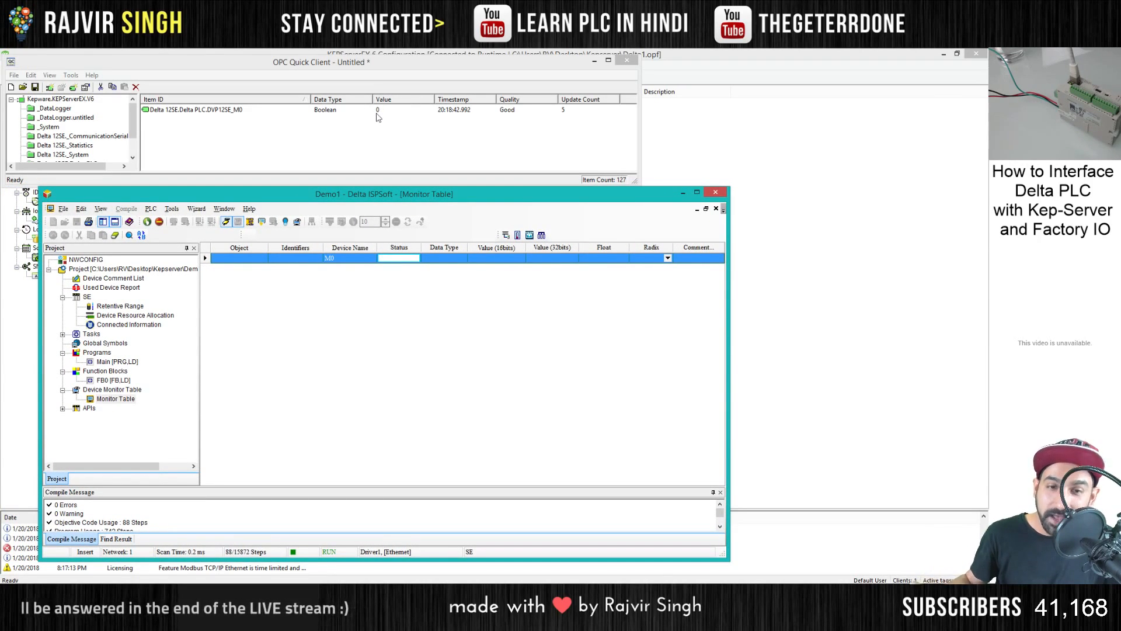
{"action": "left_click_drag", "start_coordinate": [383, 194], "coordinate": [348, 198]}
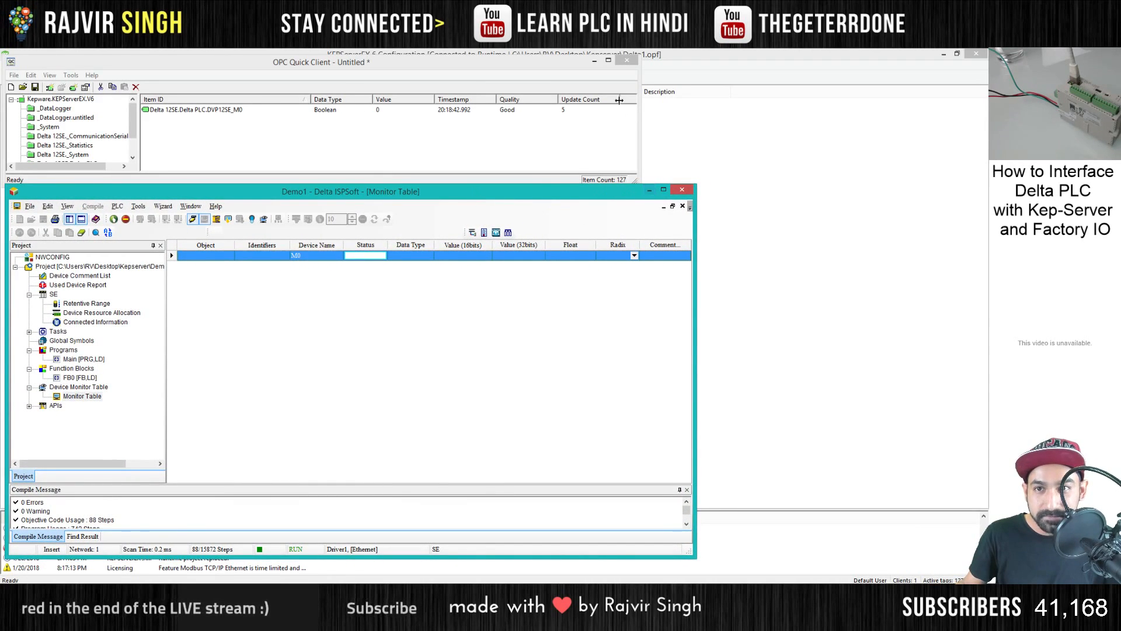
{"action": "left_click", "coordinate": [650, 194]}
{"action": "left_click_drag", "start_coordinate": [635, 181], "coordinate": [209, 502]}
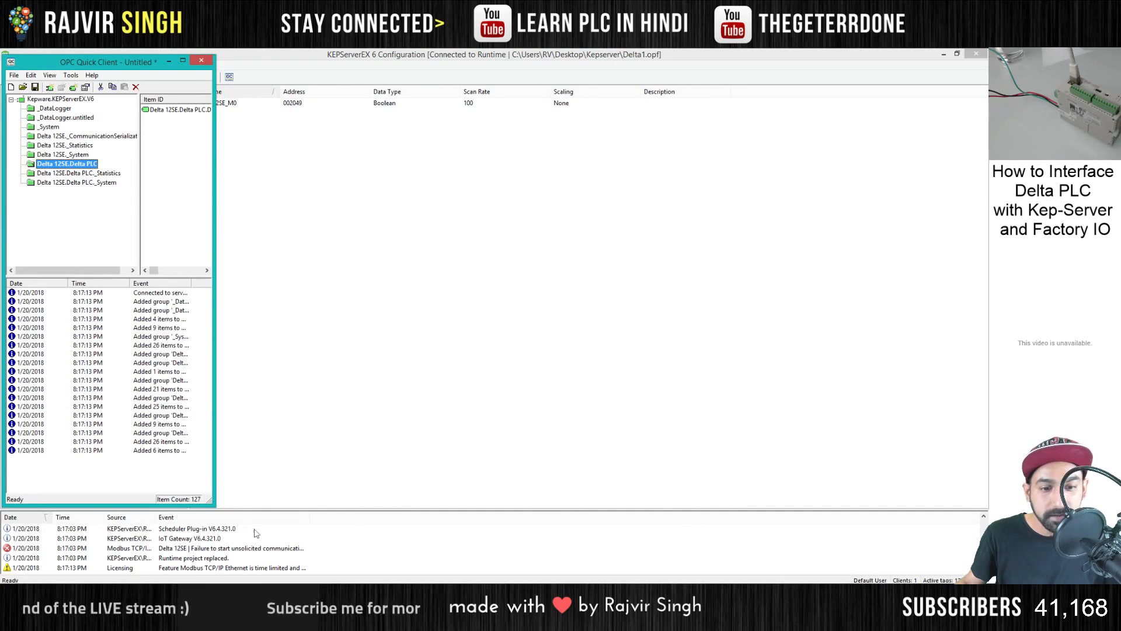
- Switch to Factory I/O and select OPC Client Data Access as the driver
{"action": "left_click", "coordinate": [429, 593]}
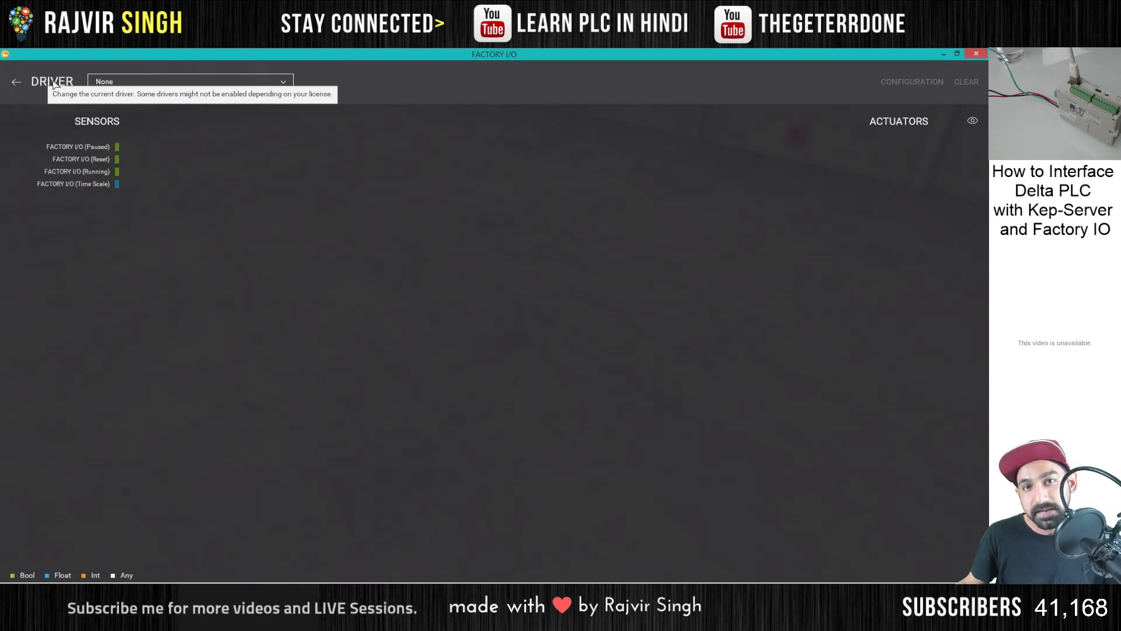
{"action": "left_click", "coordinate": [225, 81]}
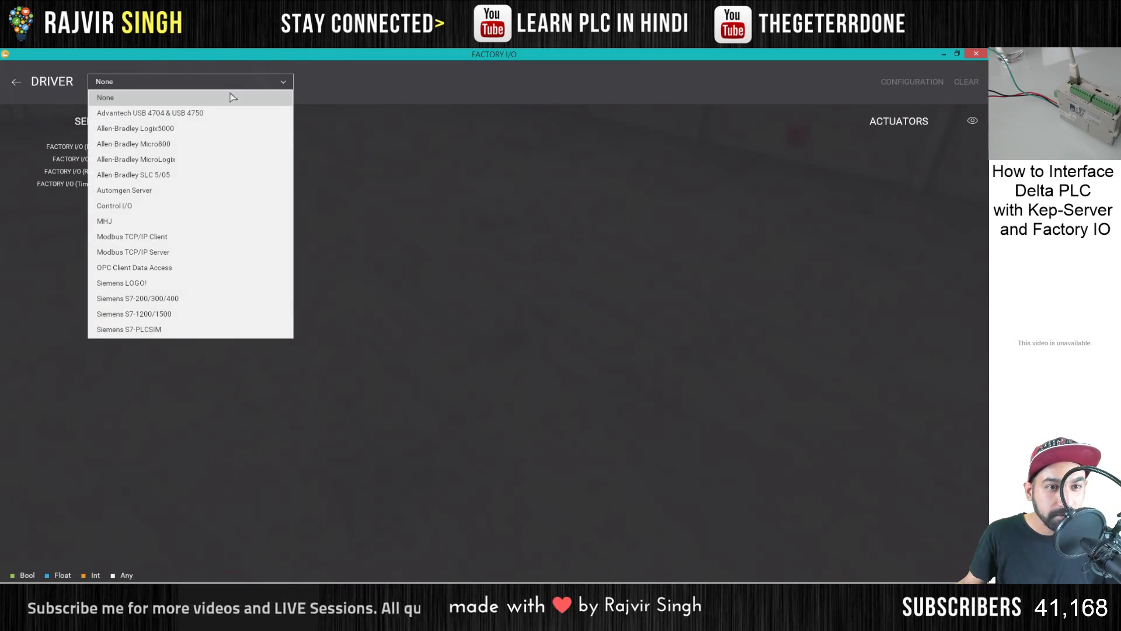
{"action": "left_click", "coordinate": [137, 269]}
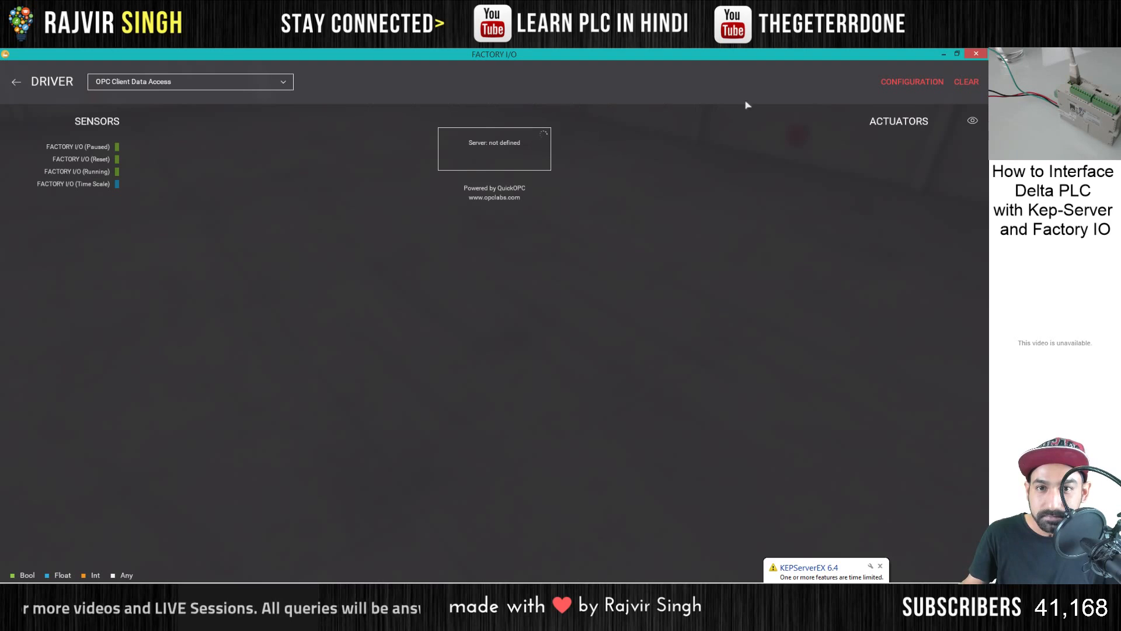
- Configure the OPC driver with Kepware.KEPServerEX.V6 as its server, enable From Device, and return to the driver view
{"action": "left_click", "coordinate": [899, 85]}
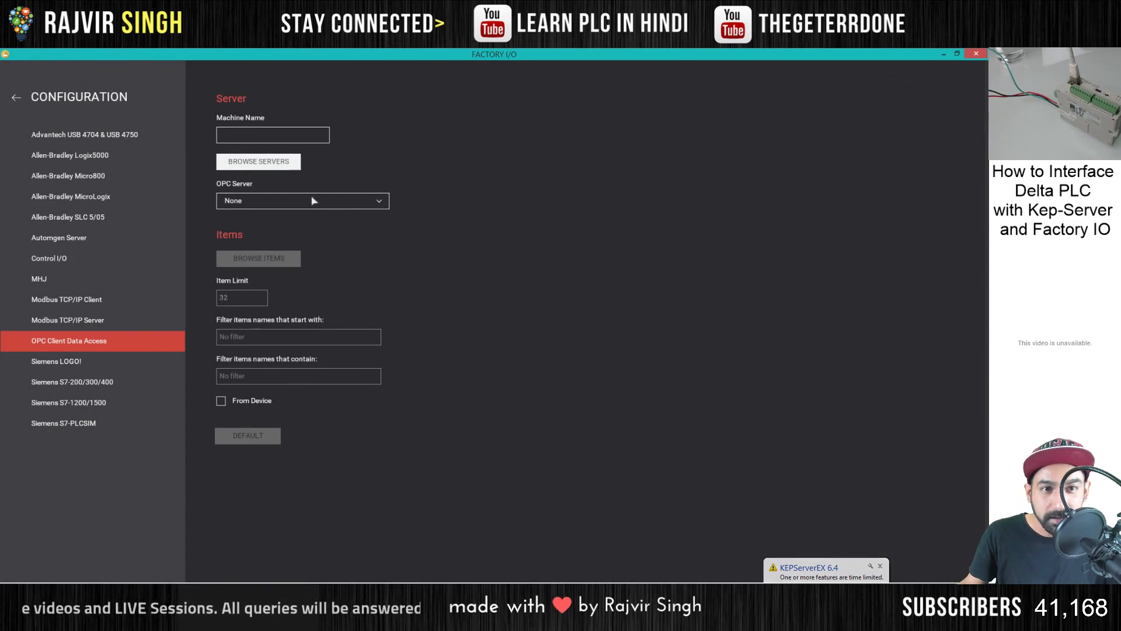
{"action": "left_click", "coordinate": [379, 202]}
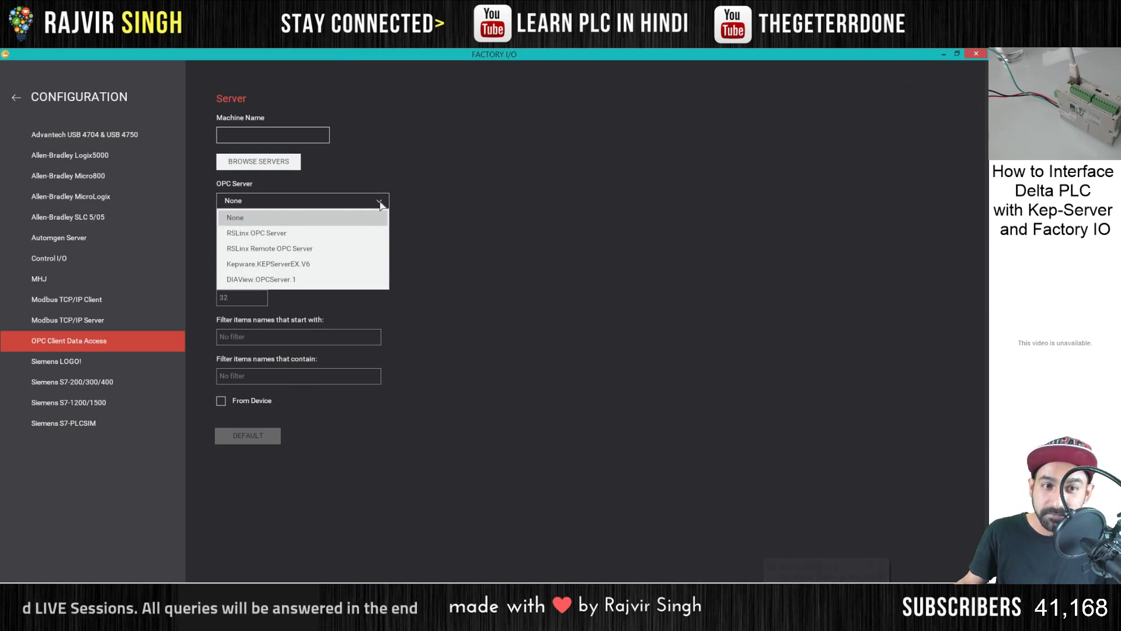
{"action": "left_click", "coordinate": [275, 265]}
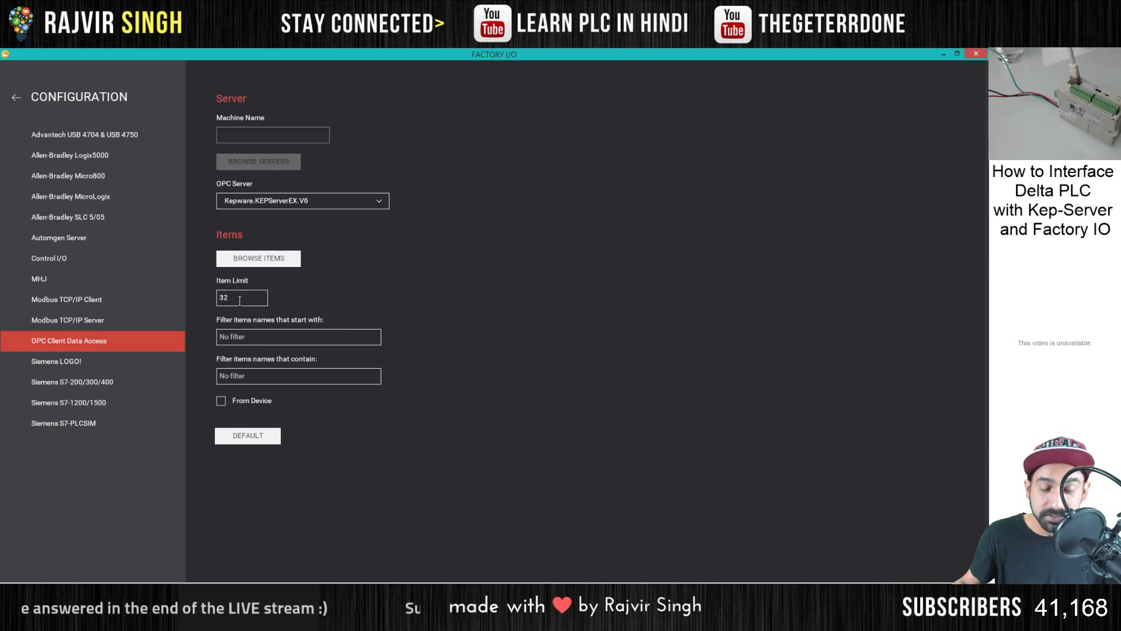
{"action": "left_click", "coordinate": [236, 377]}
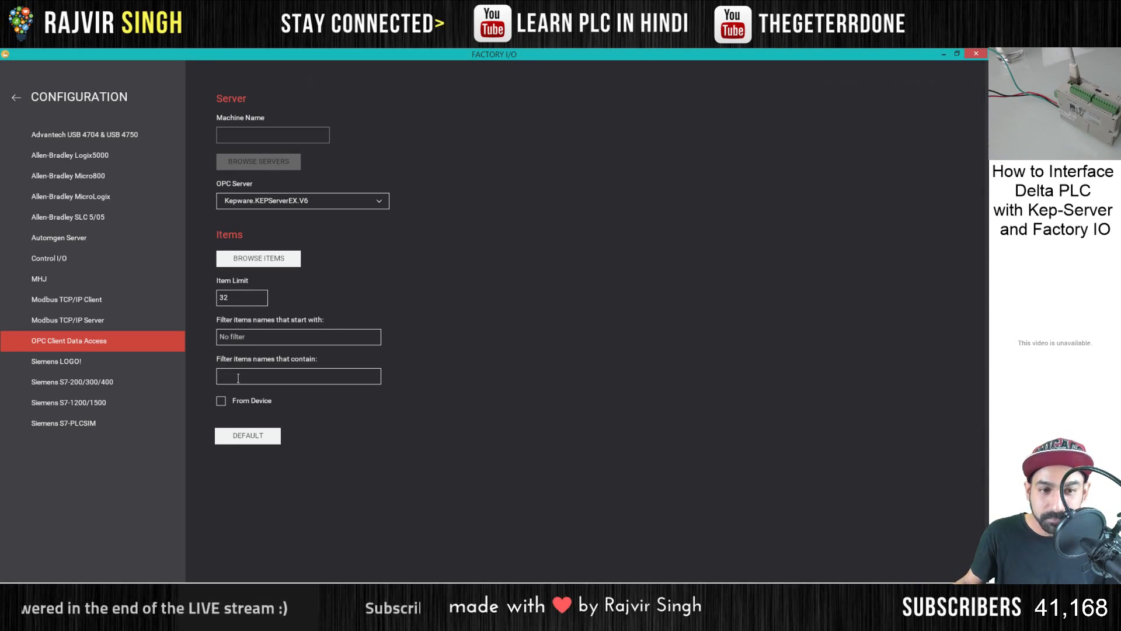
{"action": "left_click", "coordinate": [222, 402]}
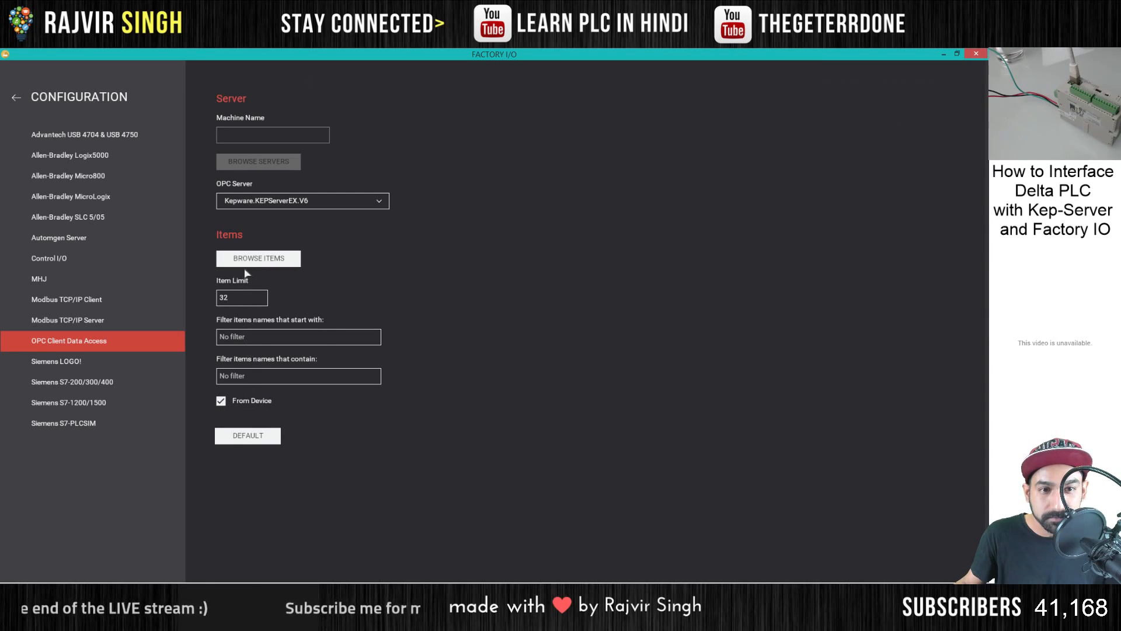
{"action": "left_click", "coordinate": [17, 99]}
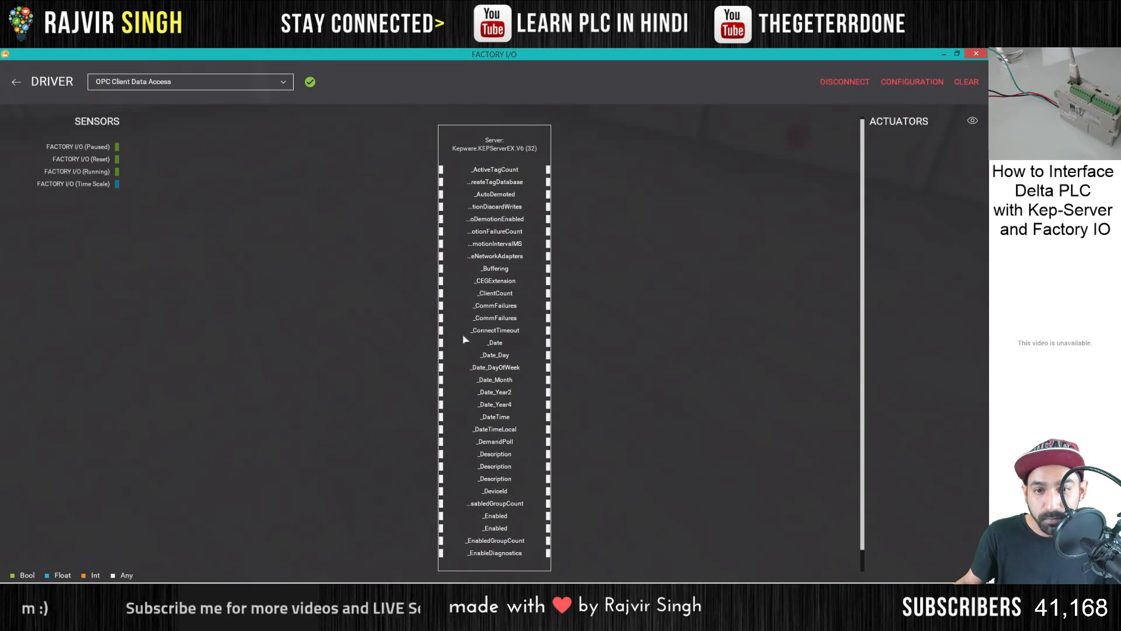
- Switch to KEPServerEX, launch a new OPC Quick Client, and examine the items in each listed group
{"action": "left_click", "coordinate": [467, 593]}
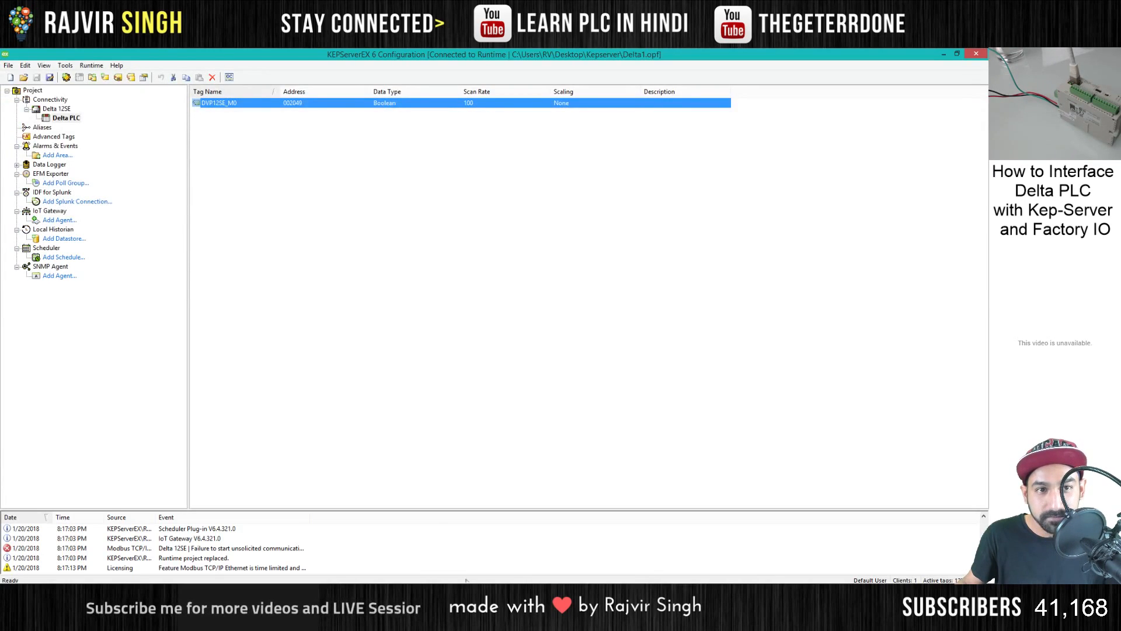
{"action": "left_click", "coordinate": [229, 77]}
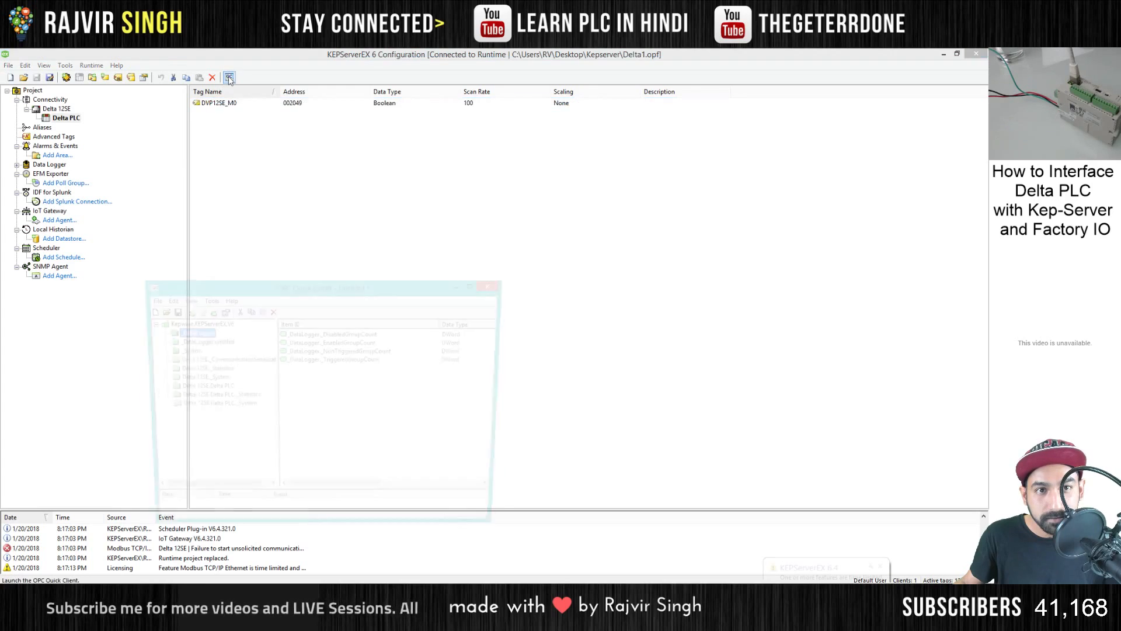
{"action": "left_click", "coordinate": [189, 352]}
{"action": "left_click", "coordinate": [190, 360]}
{"action": "left_click", "coordinate": [191, 369]}
{"action": "left_click", "coordinate": [191, 378]}
{"action": "left_click", "coordinate": [191, 388]}
{"action": "left_click", "coordinate": [191, 397]}
{"action": "left_click", "coordinate": [191, 405]}
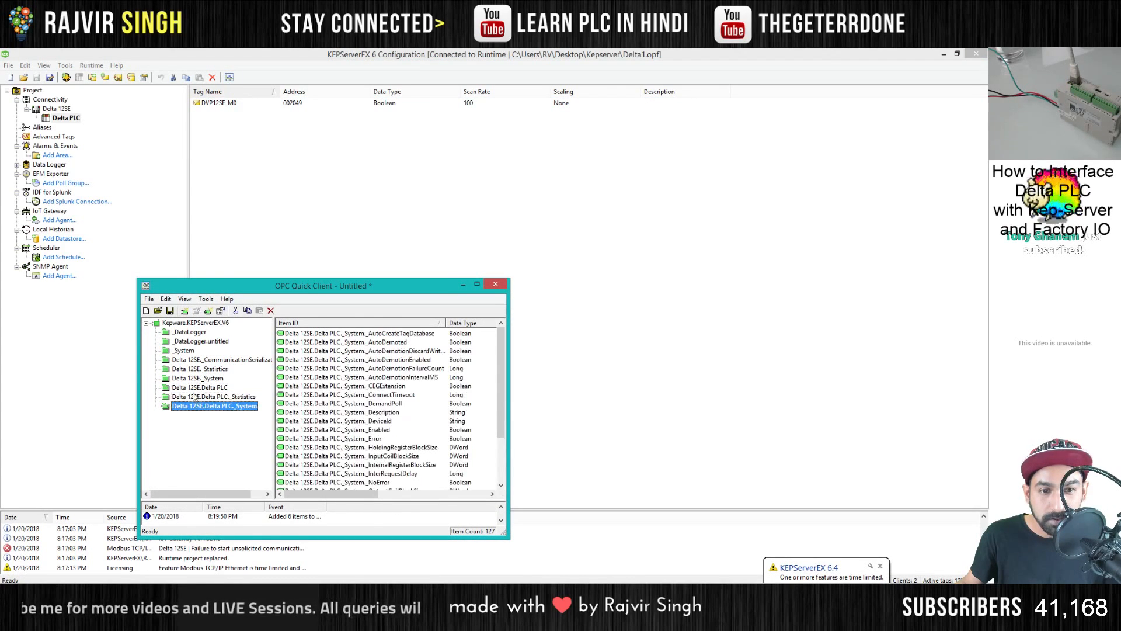
{"action": "left_click", "coordinate": [192, 396]}
{"action": "left_click", "coordinate": [192, 387]}
{"action": "left_click", "coordinate": [191, 378]}
{"action": "left_click", "coordinate": [191, 368]}
{"action": "left_click", "coordinate": [190, 359]}
{"action": "left_click", "coordinate": [192, 351]}
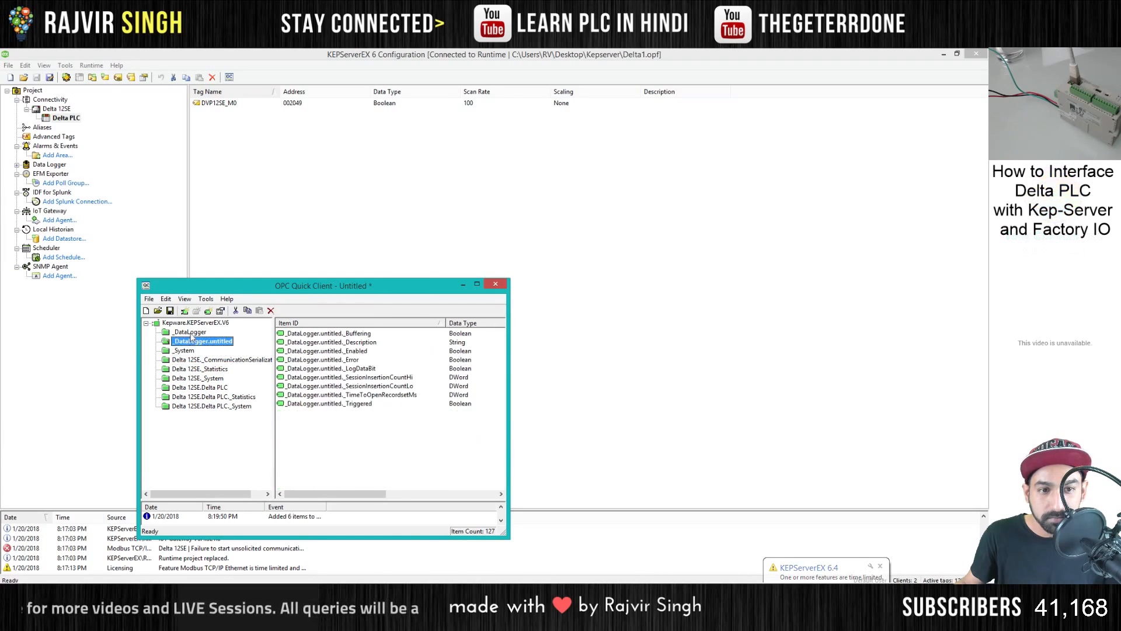
{"action": "left_click", "coordinate": [191, 341]}
{"action": "left_click", "coordinate": [192, 333]}
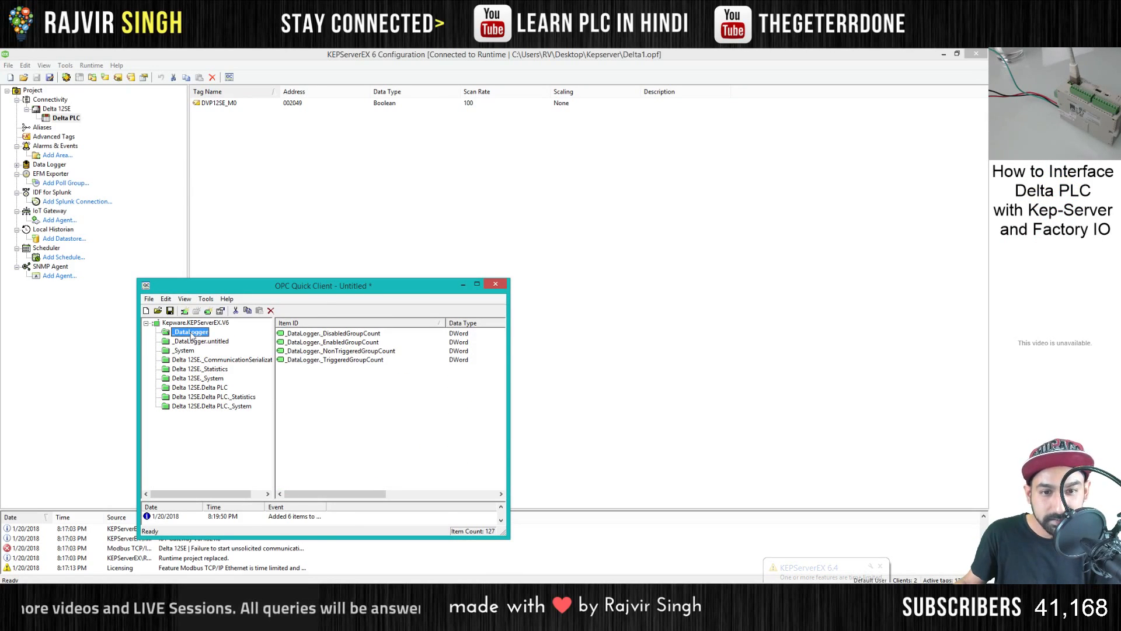
- Delete every group in OPC Quick Client except Delta 12SE.Delta PLC, and show that group's items
{"action": "key", "text": "Delete"}
{"action": "key", "text": "Delete"}
{"action": "key", "text": "Delete"}
{"action": "key", "text": "Delete"}
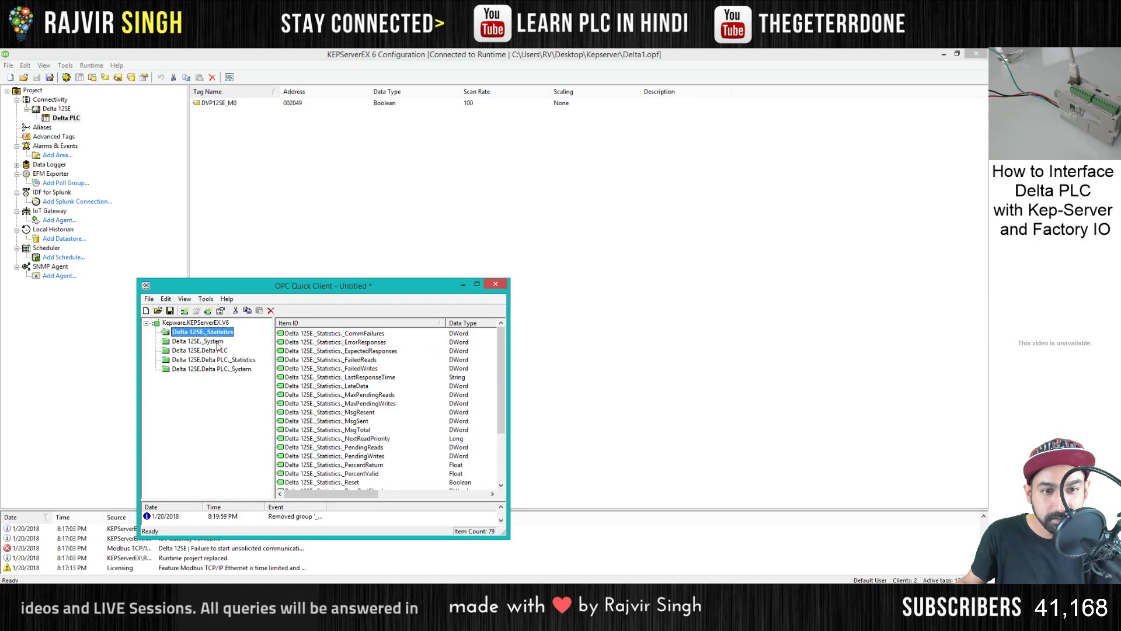
{"action": "key", "text": "Delete"}
{"action": "key", "text": "Delete"}
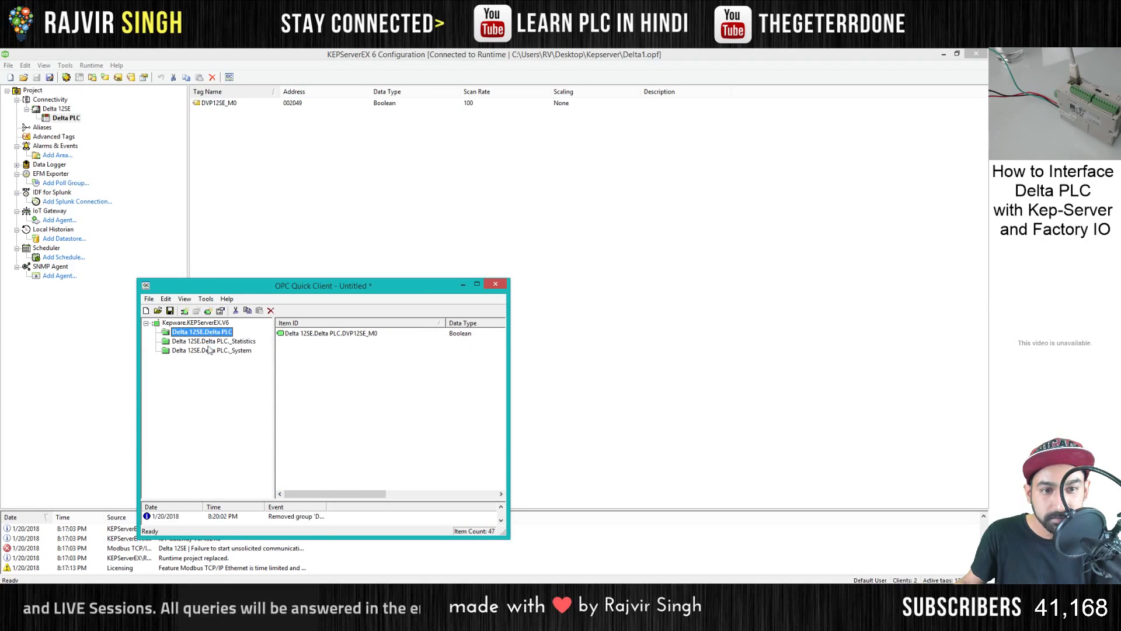
{"action": "left_click", "coordinate": [210, 343]}
{"action": "key", "text": "Delete"}
{"action": "key", "text": "Delete"}
{"action": "left_click", "coordinate": [213, 333]}
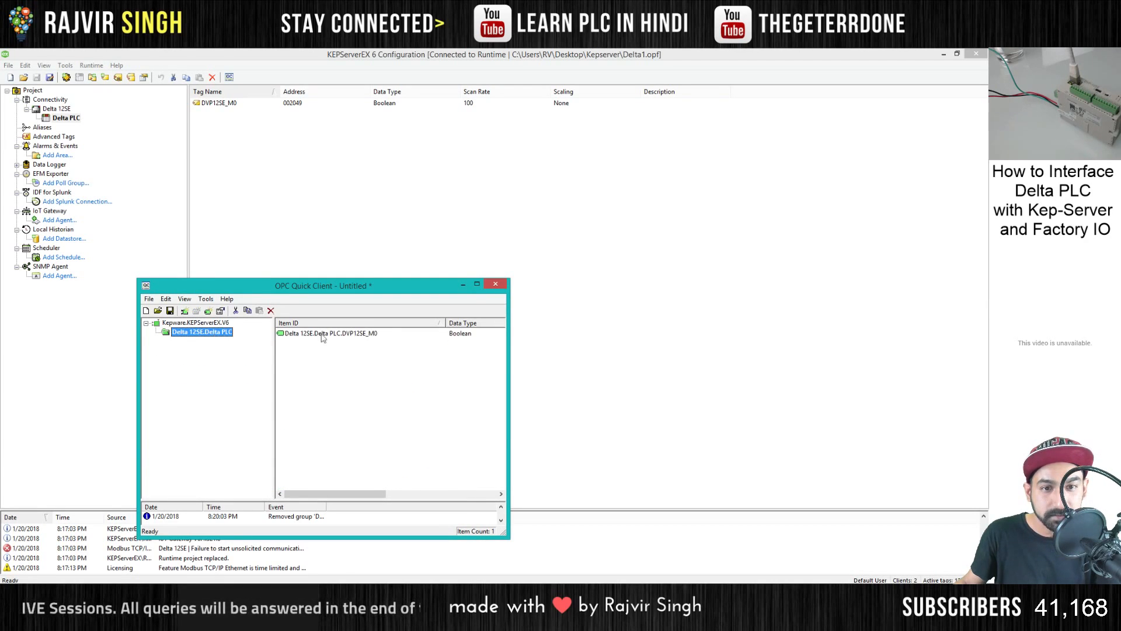
- Switch to Factory I/O, filter the OPC driver's items to names containing DVP12SE, and return to the driver view
{"action": "left_click", "coordinate": [500, 593]}
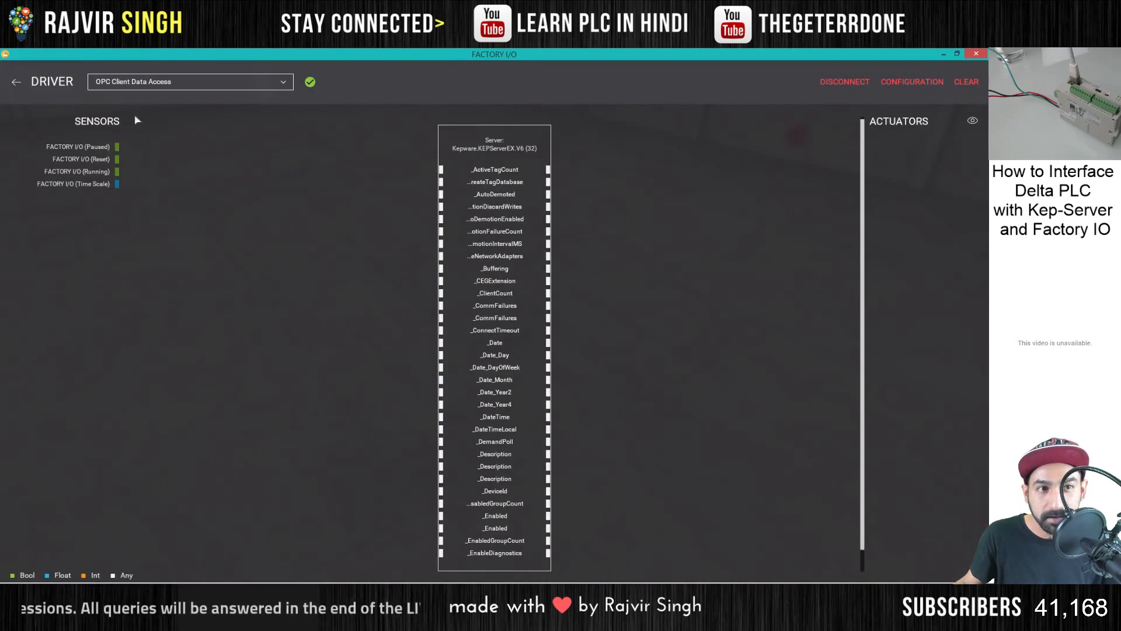
{"action": "left_click", "coordinate": [912, 82]}
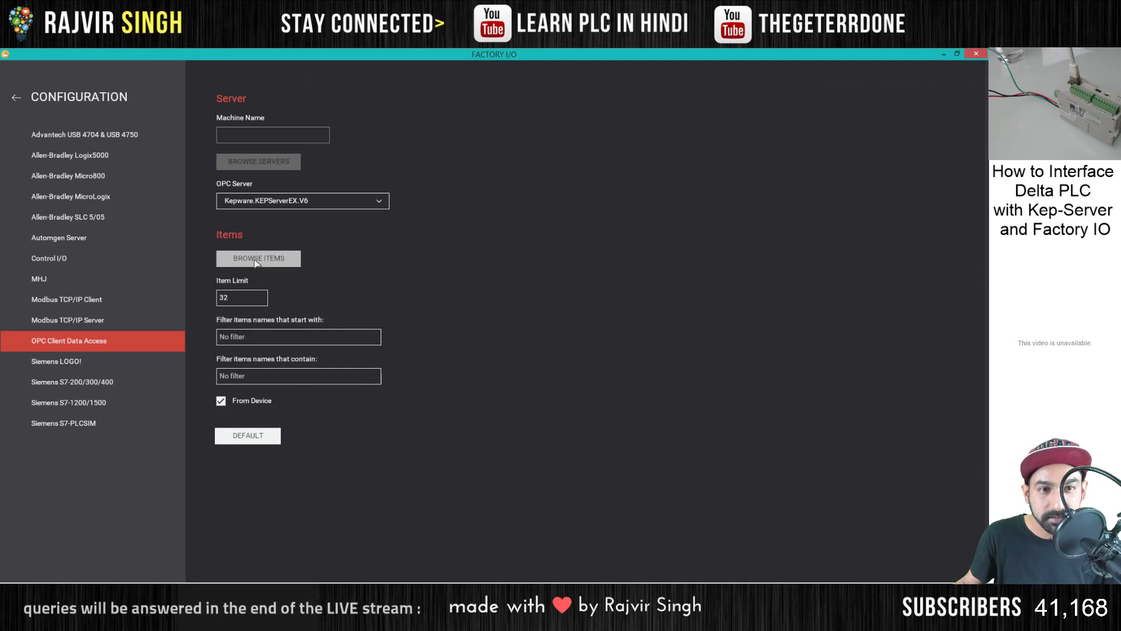
{"action": "left_click", "coordinate": [18, 99]}
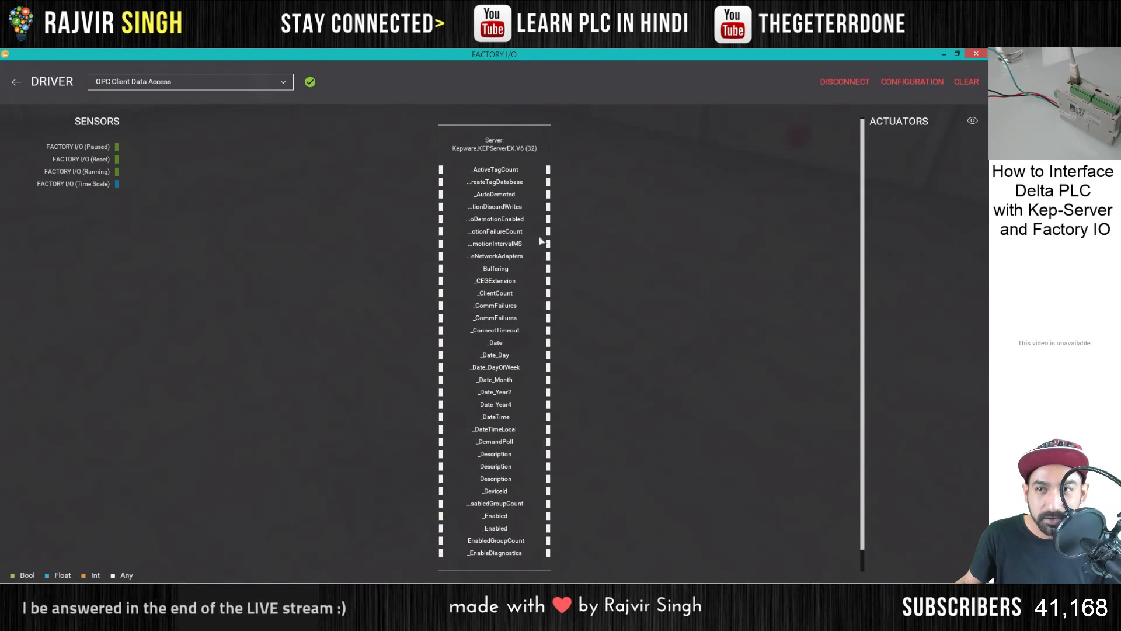
{"action": "left_click", "coordinate": [900, 83]}
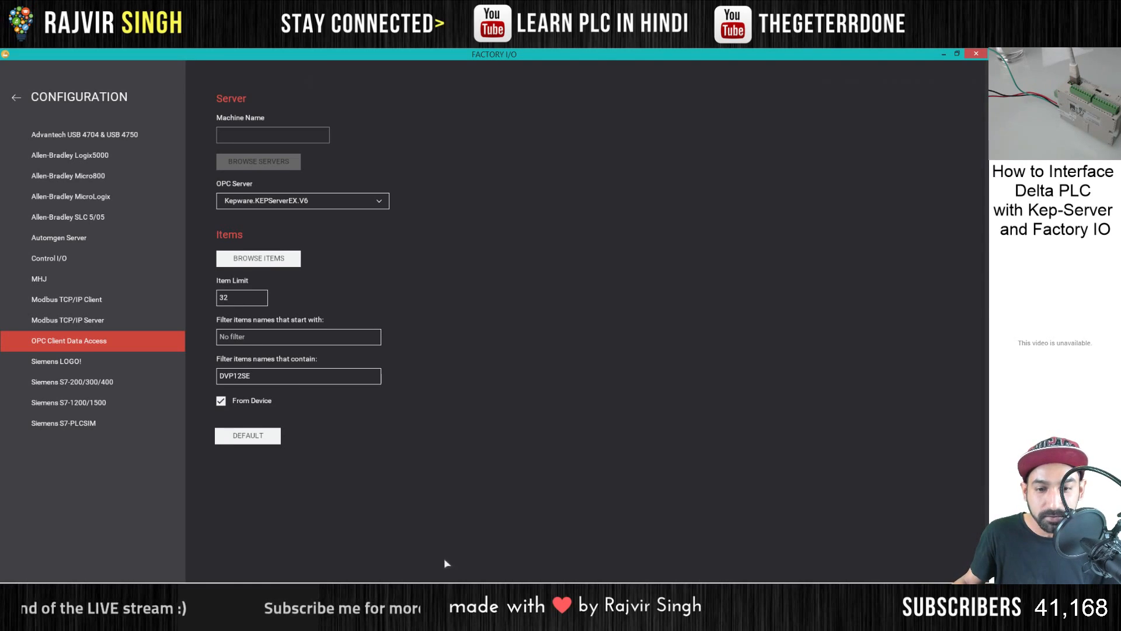
{"action": "key", "text": "alt+Tab"}
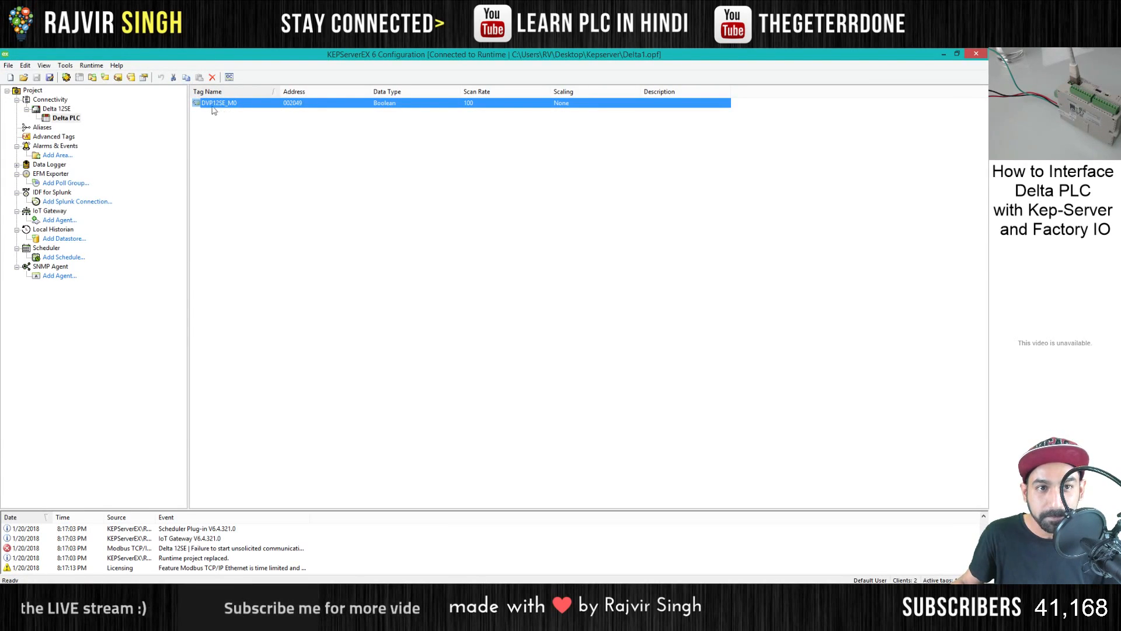
{"action": "key", "text": "alt+Tab"}
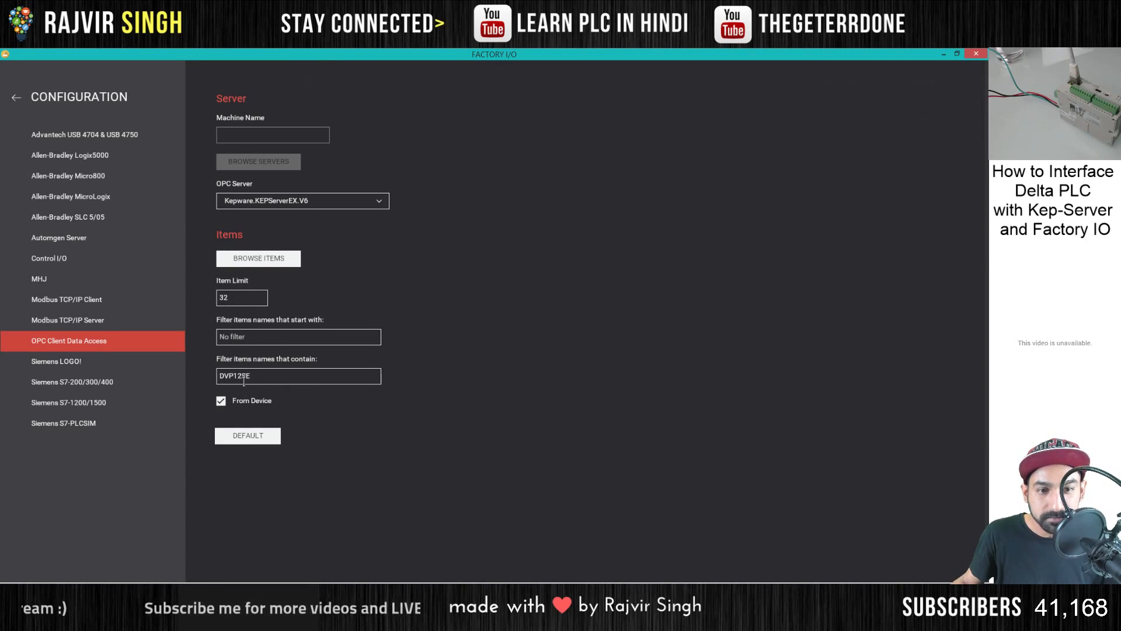
{"action": "left_click", "coordinate": [20, 104]}
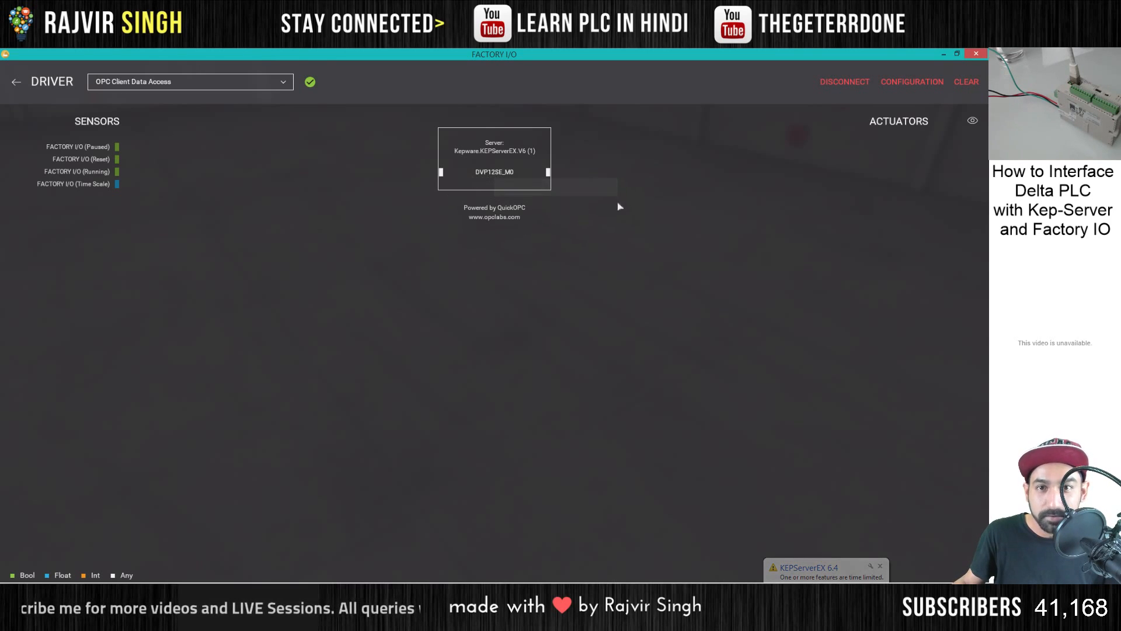
- Return to the scene, use the fly camera, and place a 2 m belt conveyor on the factory floor
{"action": "left_click", "coordinate": [52, 84]}
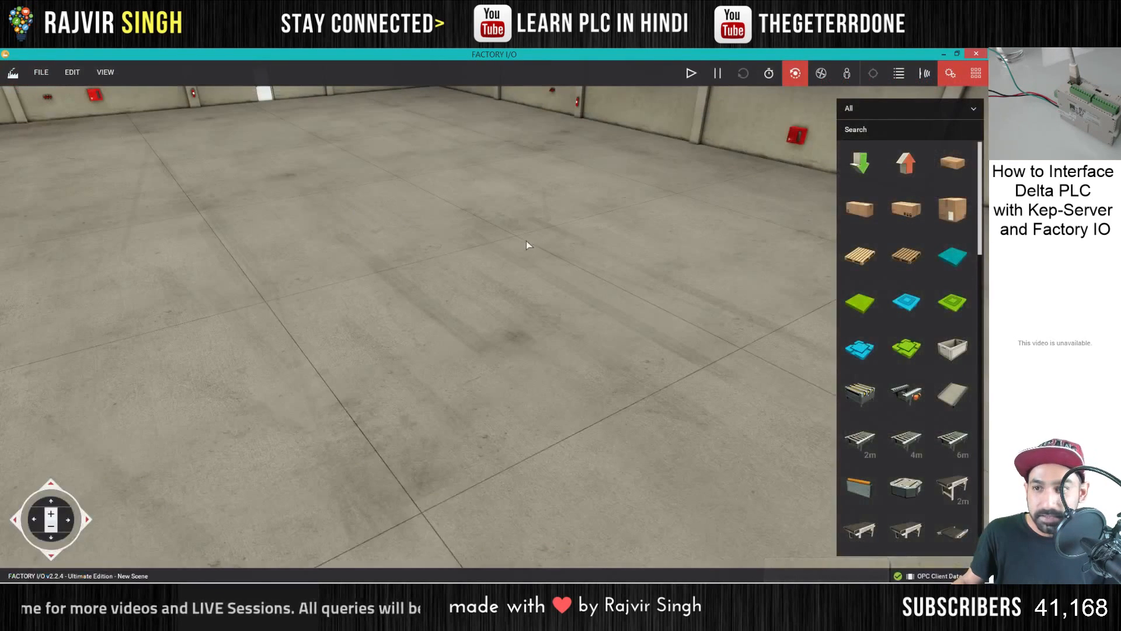
{"action": "left_click", "coordinate": [821, 73]}
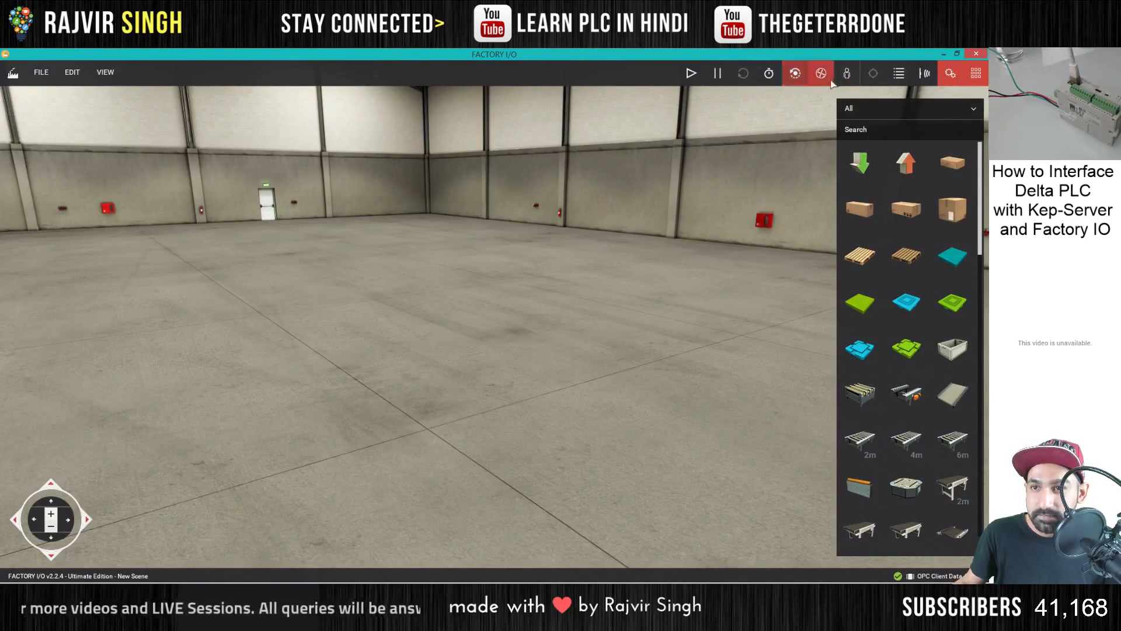
{"action": "scroll", "coordinate": [906, 323], "scroll_direction": "down", "scroll_amount": 5}
{"action": "scroll", "coordinate": [906, 323], "scroll_direction": "up", "scroll_amount": 4}
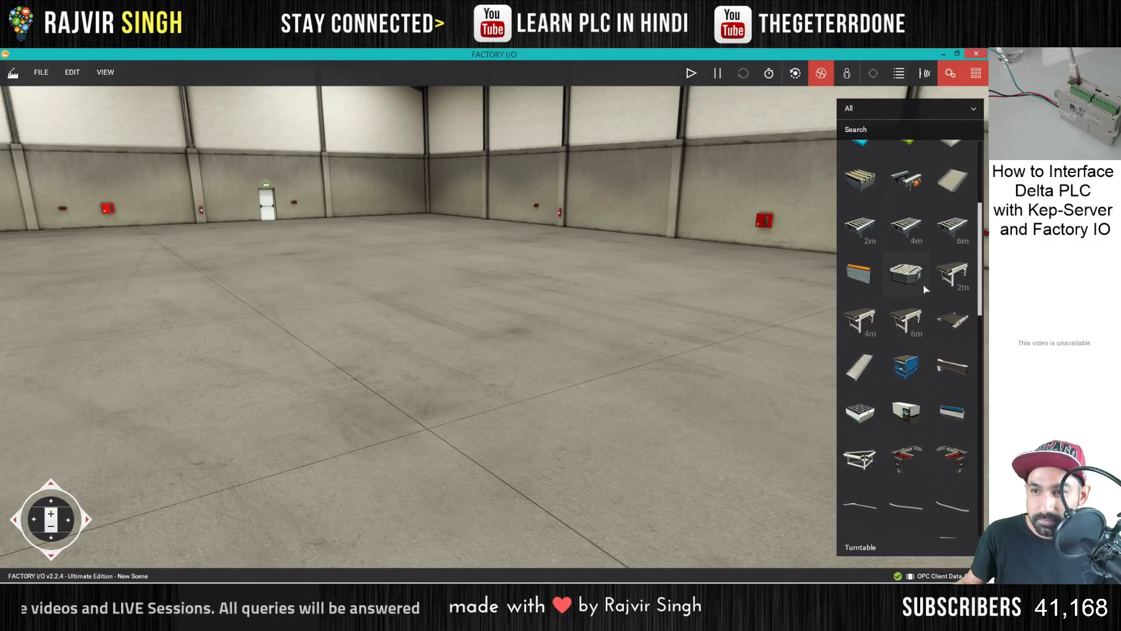
{"action": "scroll", "coordinate": [921, 281], "scroll_direction": "up", "scroll_amount": 2}
{"action": "scroll", "coordinate": [921, 283], "scroll_direction": "down", "scroll_amount": 5}
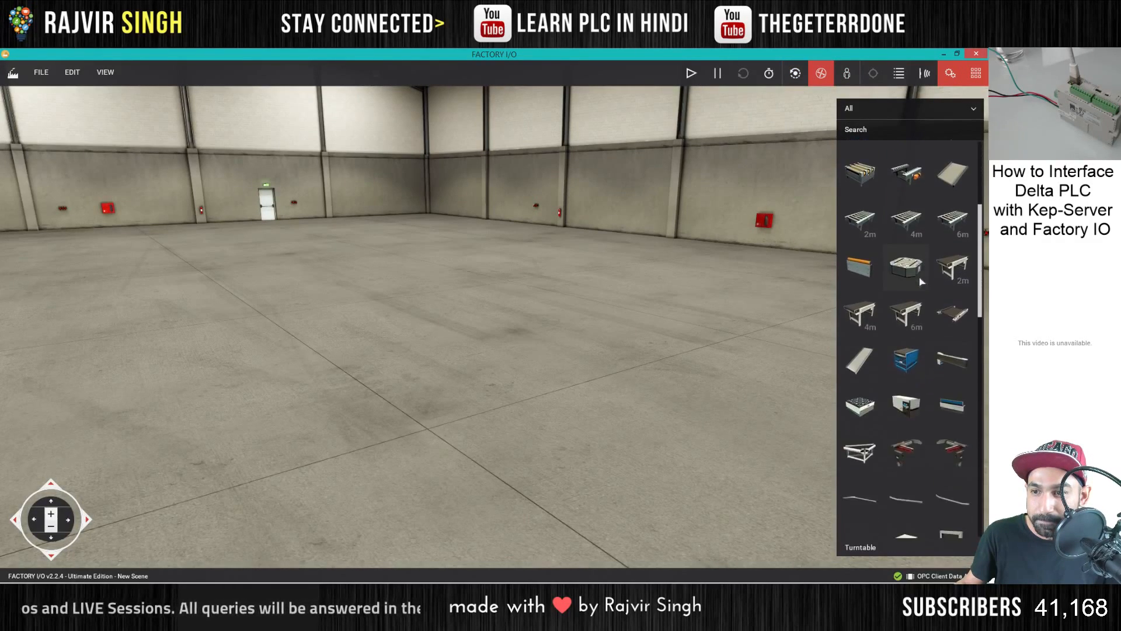
{"action": "left_click_drag", "start_coordinate": [953, 252], "coordinate": [550, 397]}
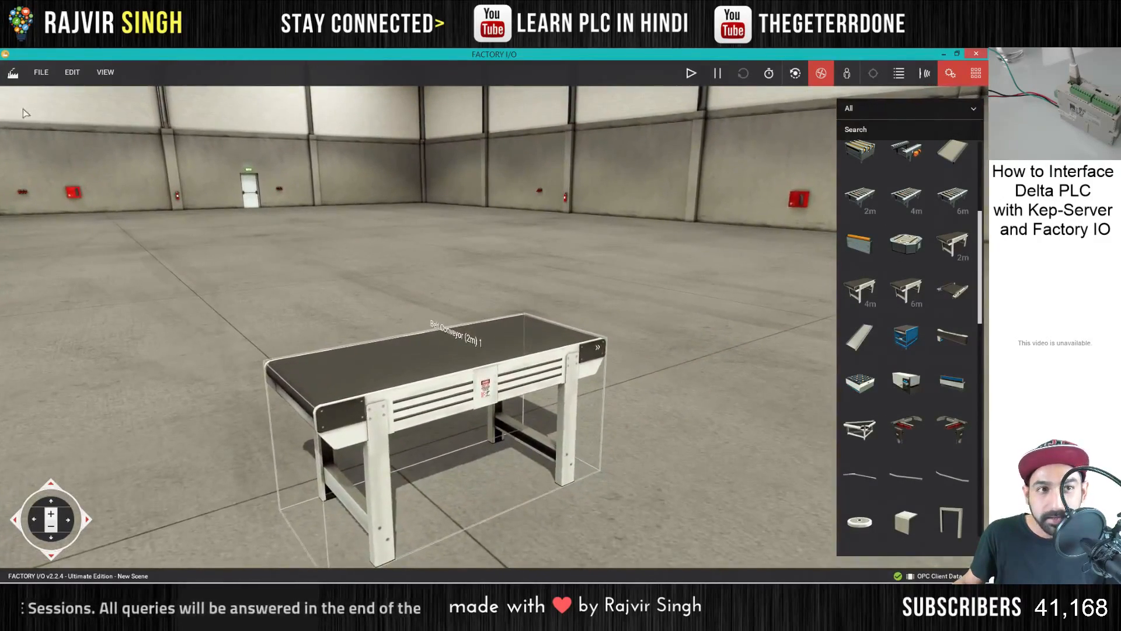
- Open the driver view and map the Belt Conveyor (2m) 1 actuator to the DVP12SE_M0 output
{"action": "left_click", "coordinate": [41, 72]}
{"action": "left_click", "coordinate": [62, 172]}
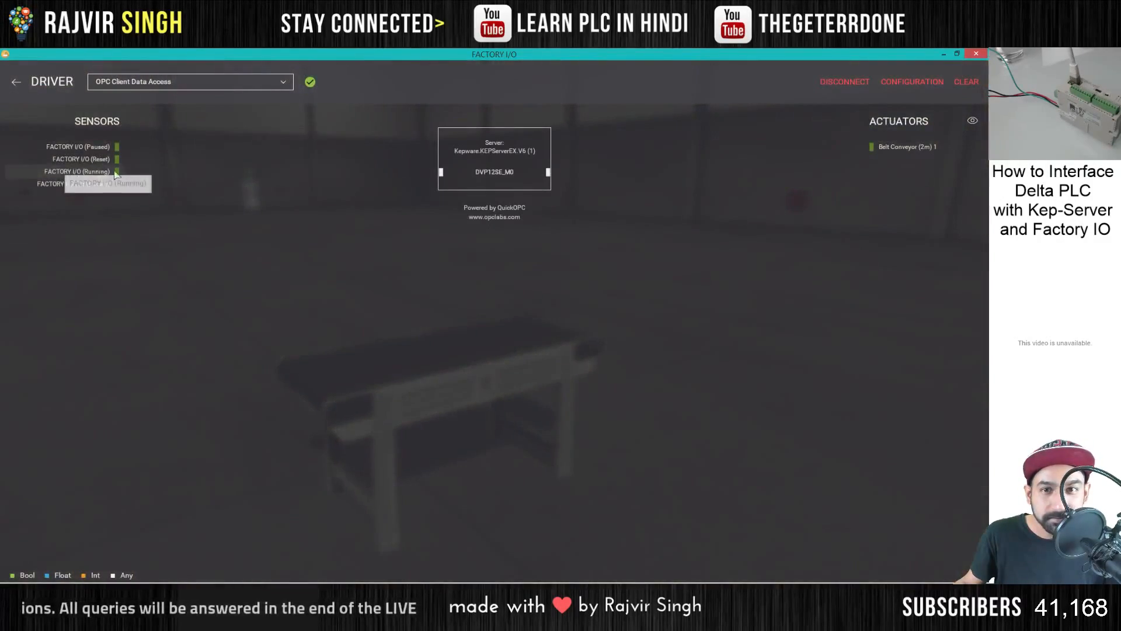
{"action": "left_click_drag", "start_coordinate": [829, 155], "coordinate": [550, 172]}
{"action": "left_click_drag", "start_coordinate": [924, 155], "coordinate": [560, 181]}
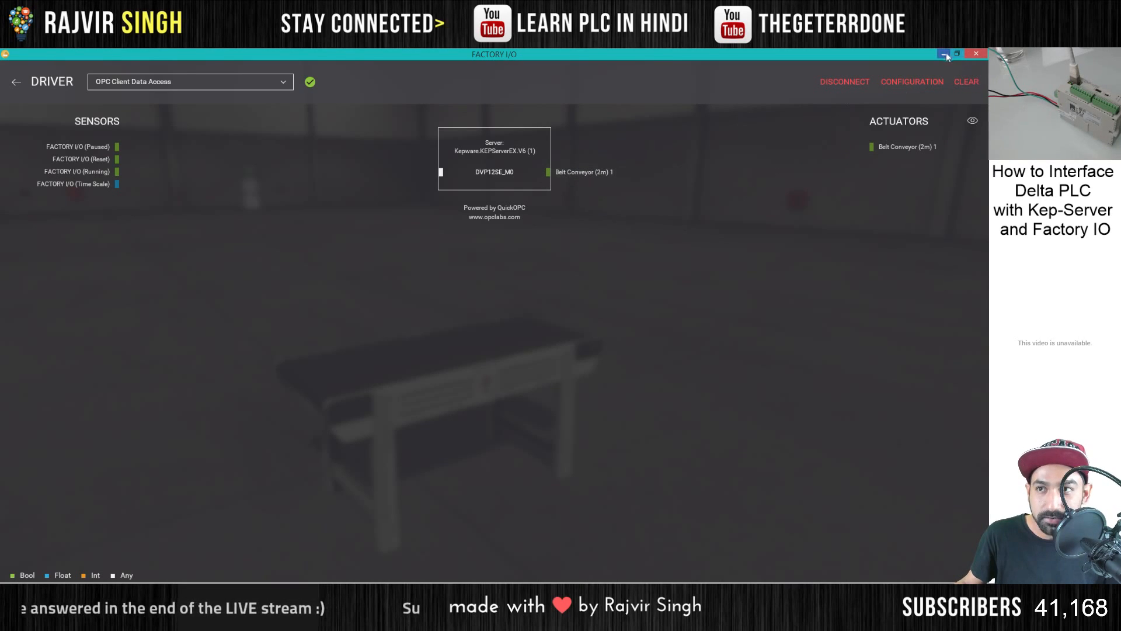
- Return to the scene, start the simulation, and view the conveyor with the fly camera
{"action": "left_click", "coordinate": [17, 83]}
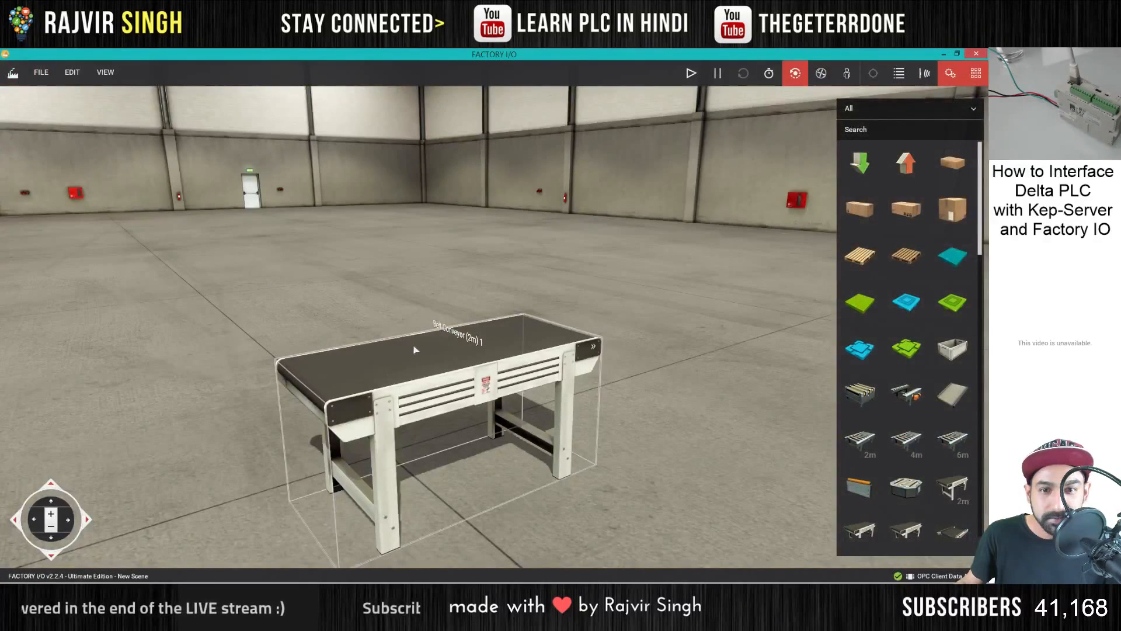
{"action": "key", "text": "F5"}
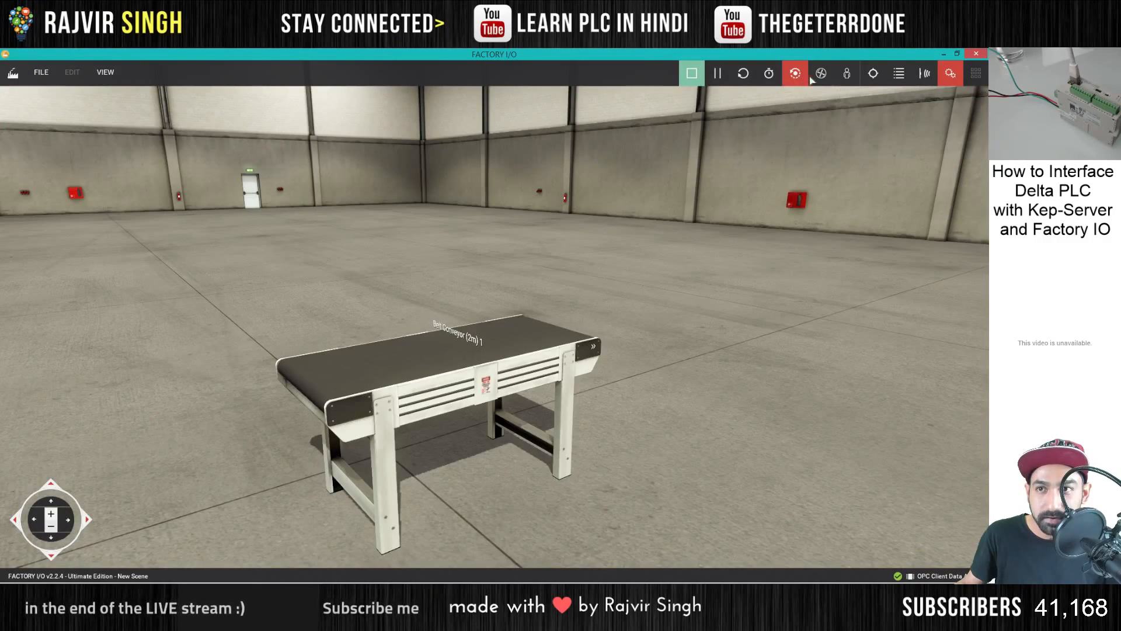
{"action": "left_click", "coordinate": [819, 74]}
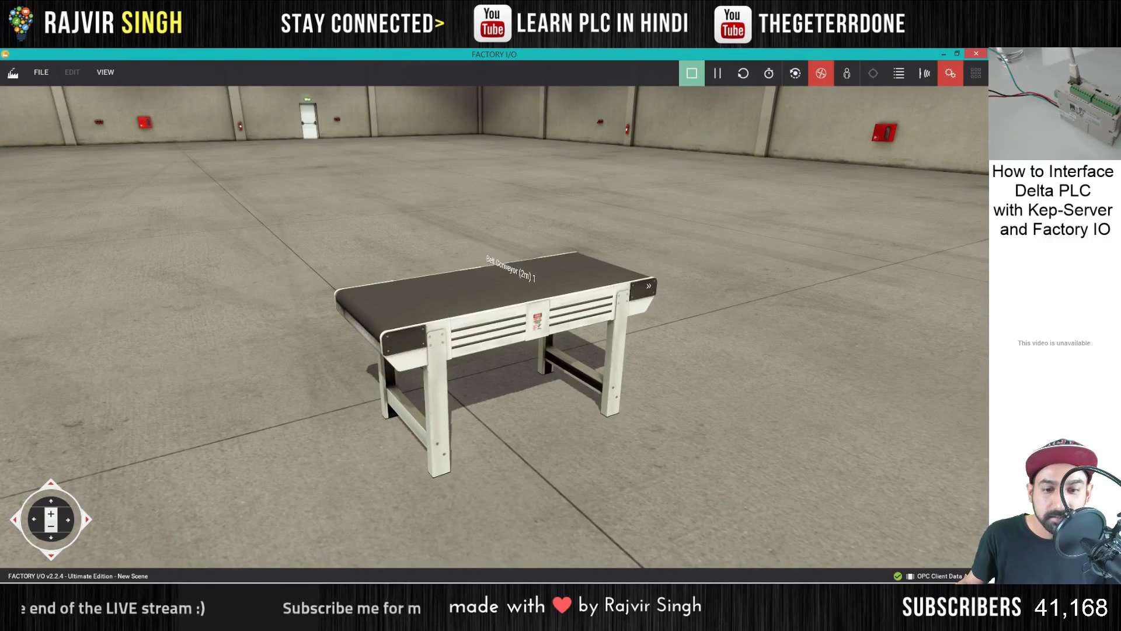
- Switch to Delta ISPSoft, narrow its window so the conveyor is visible, and turn M0 on in the monitor table
{"action": "key", "text": "alt+Tab"}
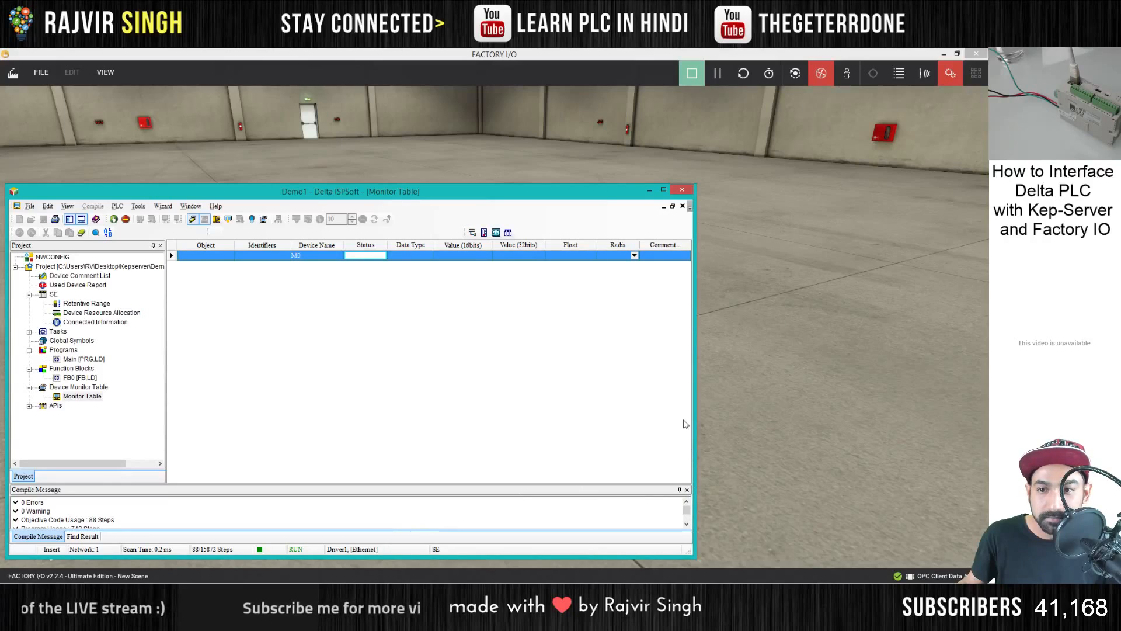
{"action": "left_click_drag", "start_coordinate": [693, 402], "coordinate": [366, 403]}
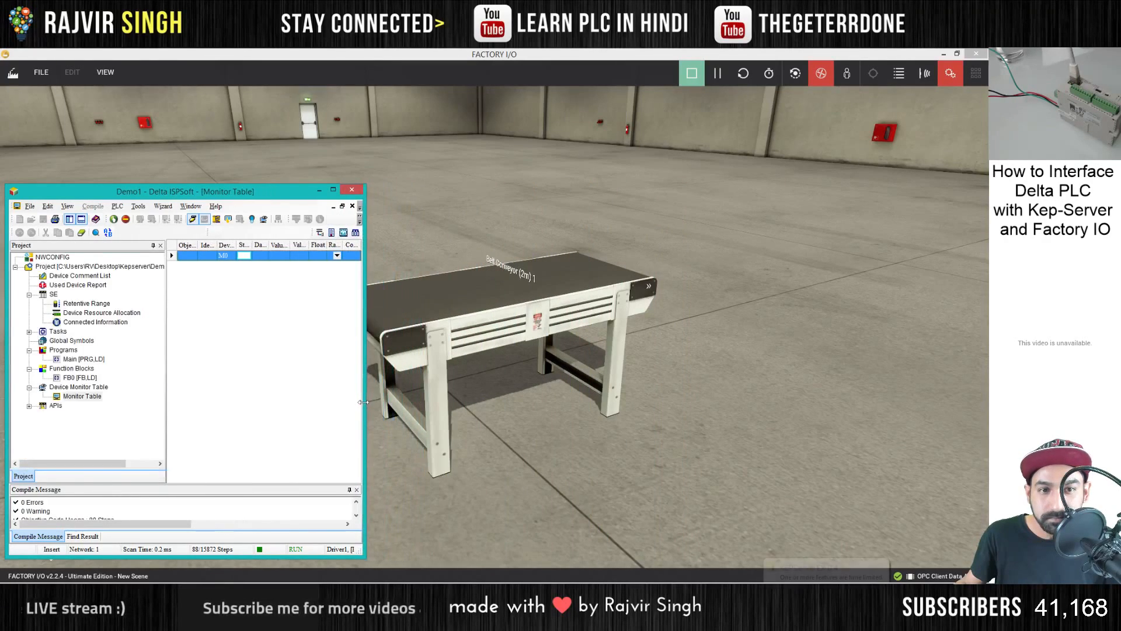
{"action": "right_click", "coordinate": [244, 260]}
{"action": "left_click", "coordinate": [267, 262]}
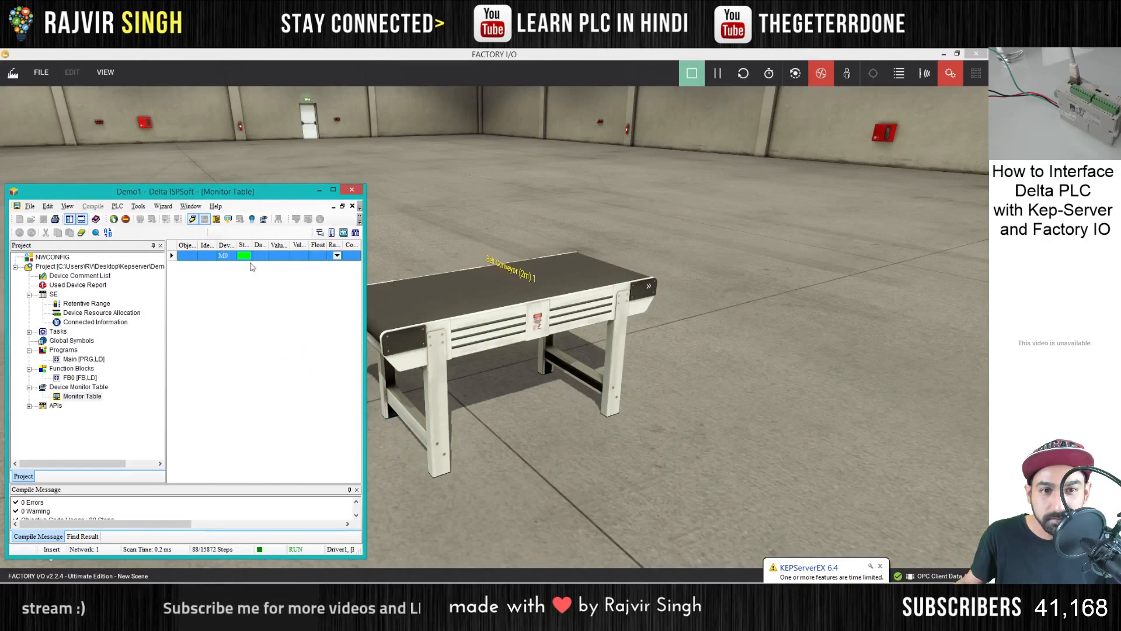
{"action": "type", "text": "W"}
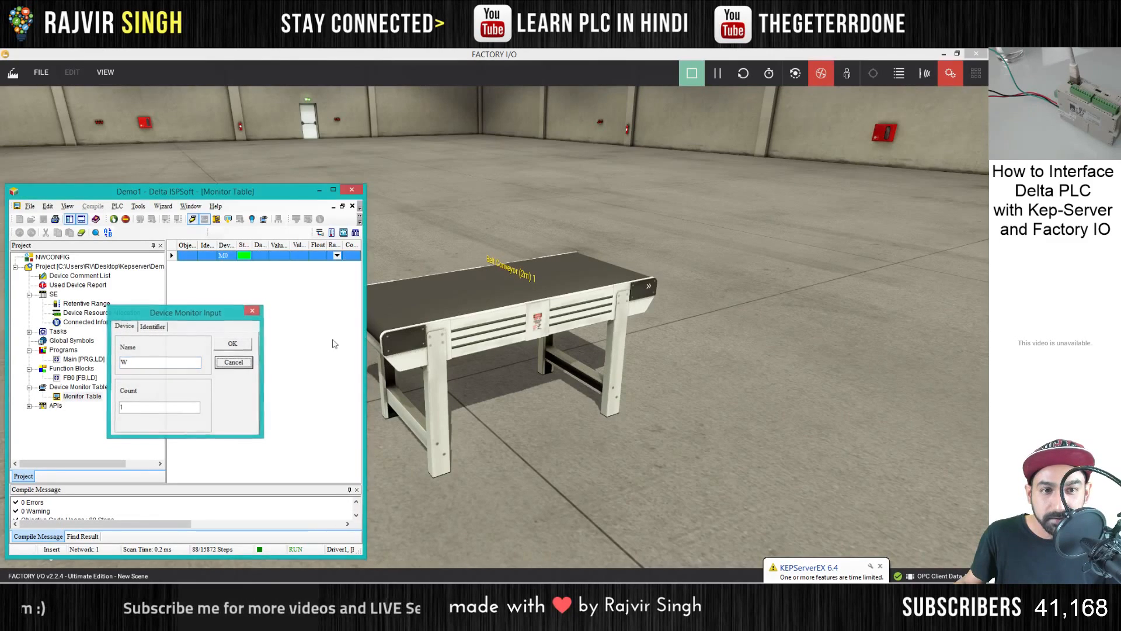
{"action": "left_click", "coordinate": [244, 364]}
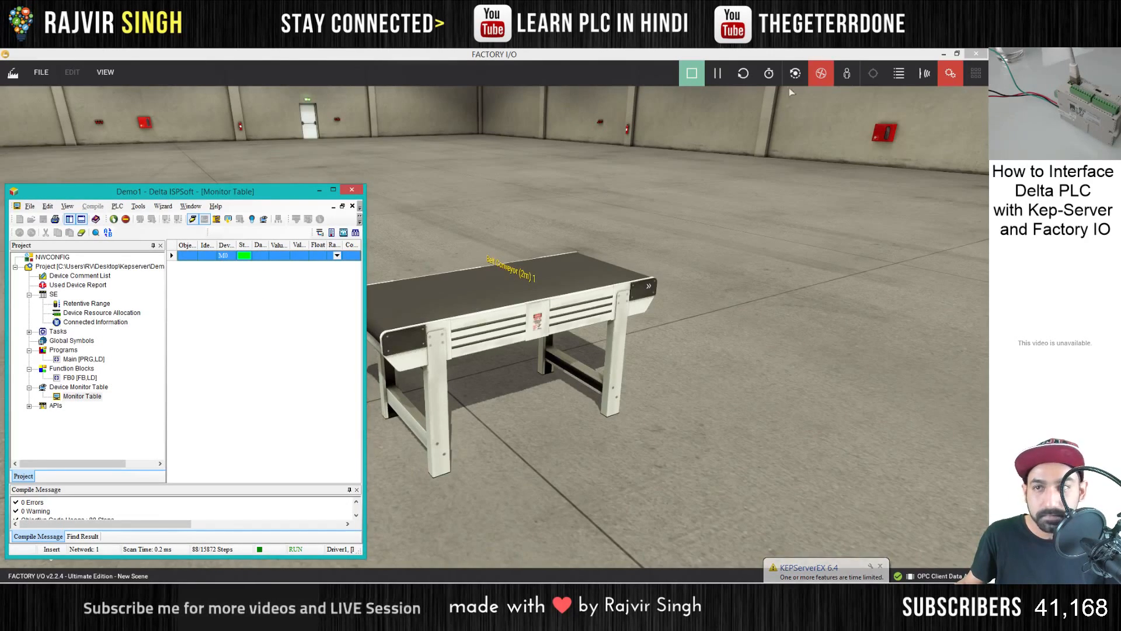
- Restore the Factory I/O window to a smaller size and place it beside the ISPSoft monitor table
{"action": "left_click", "coordinate": [596, 186]}
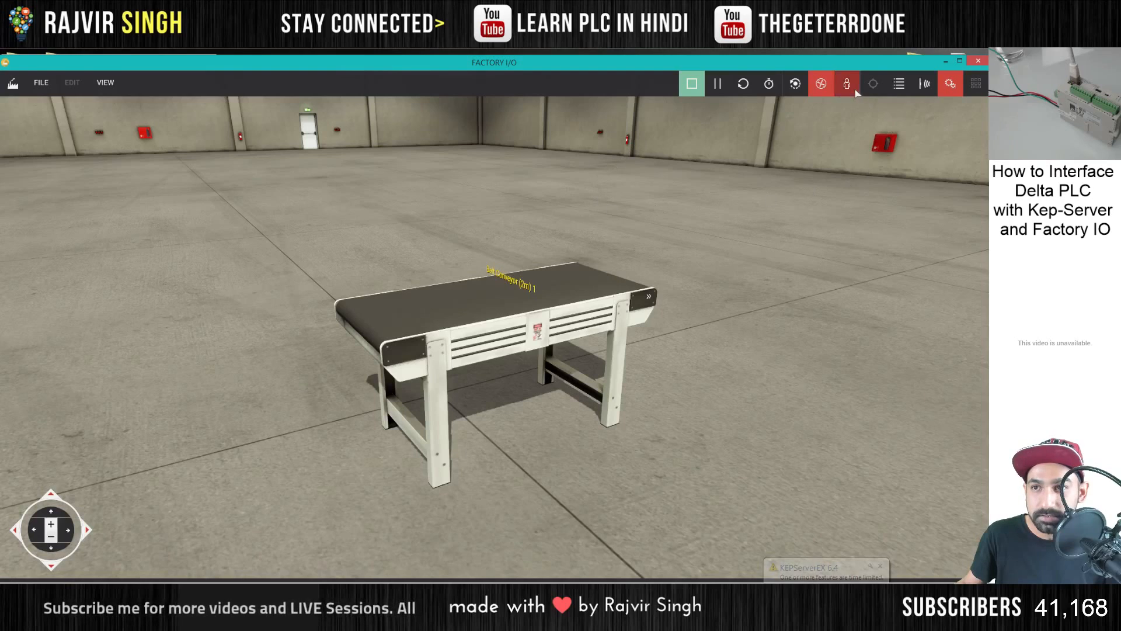
{"action": "left_click_drag", "start_coordinate": [852, 63], "coordinate": [837, 63]}
{"action": "left_click_drag", "start_coordinate": [974, 135], "coordinate": [403, 175]}
{"action": "left_click_drag", "start_coordinate": [274, 69], "coordinate": [825, 73]}
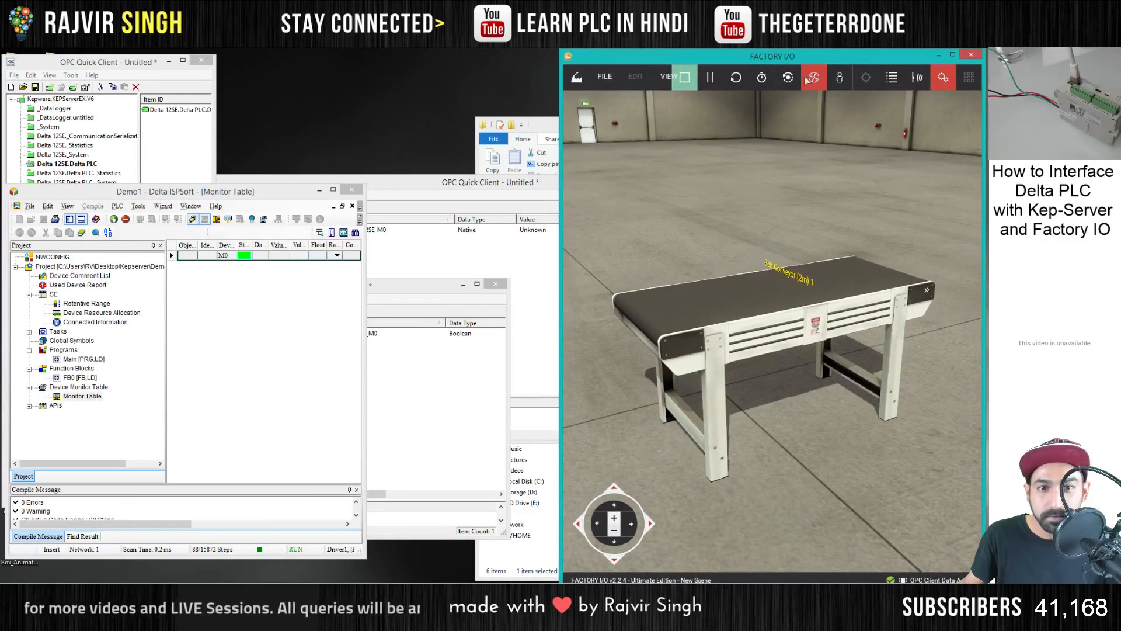
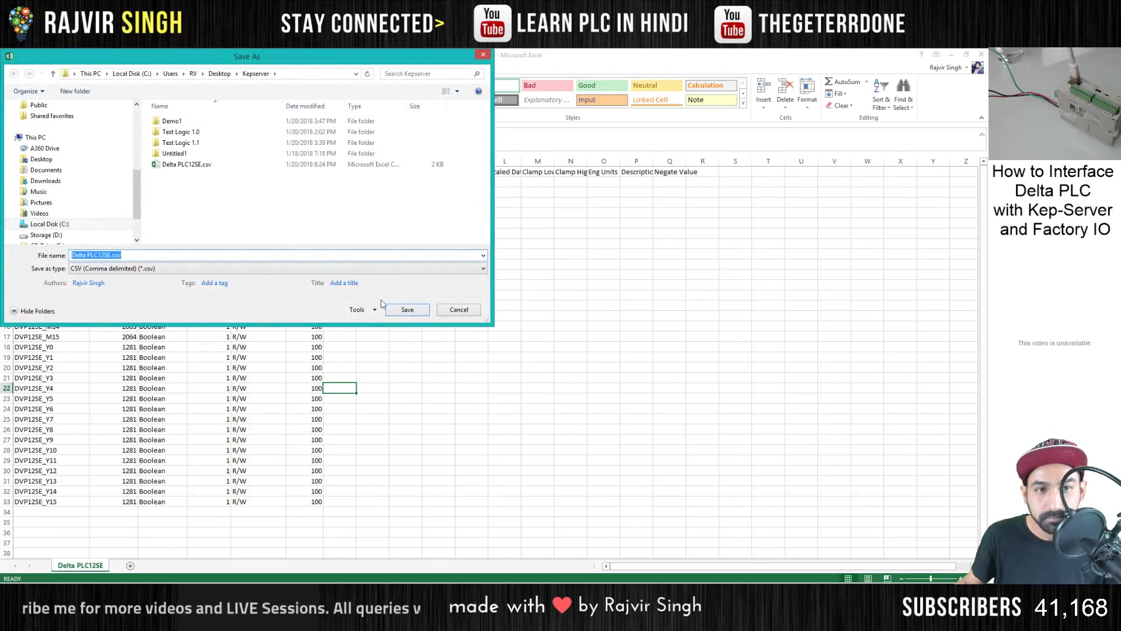
- Save the tag sheet over Delta PLC12SE.csv, switch to KEPServerEX, and import that CSV into the Delta PLC device
{"action": "left_click", "coordinate": [403, 309]}
{"action": "left_click", "coordinate": [454, 320]}
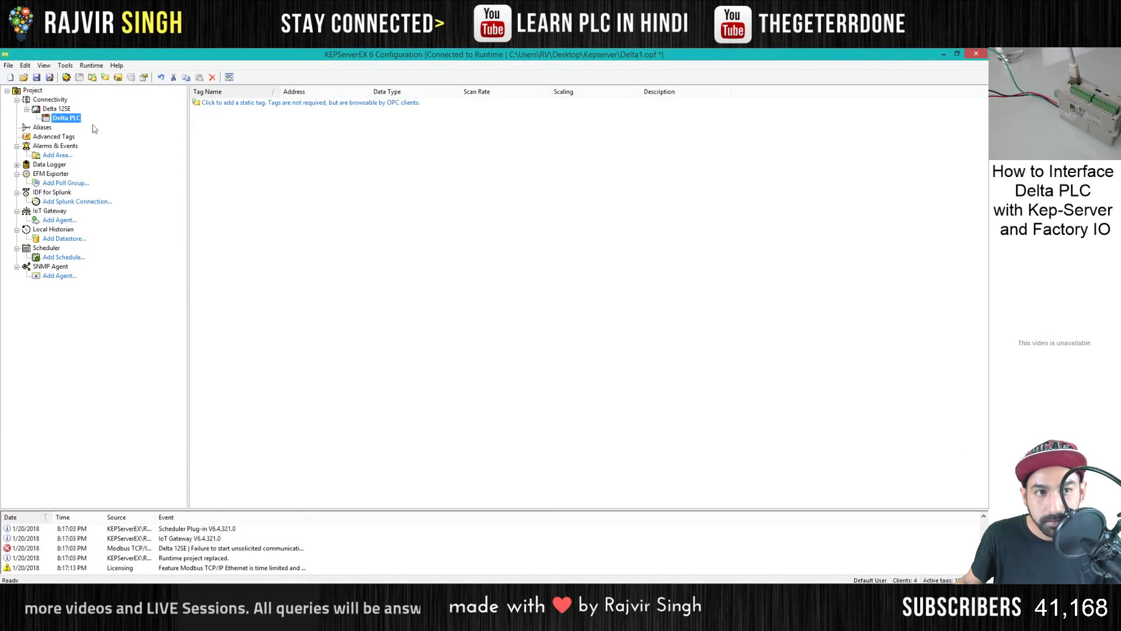
{"action": "right_click", "coordinate": [77, 119]}
{"action": "left_click", "coordinate": [108, 153]}
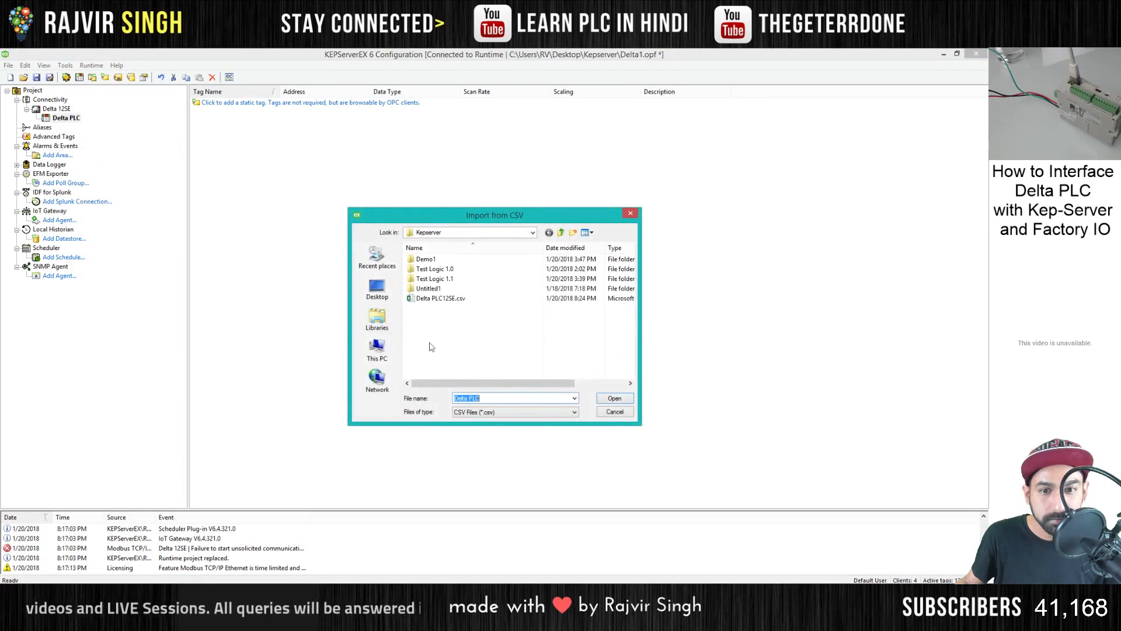
{"action": "left_click", "coordinate": [439, 299]}
{"action": "double_click", "coordinate": [438, 299]}
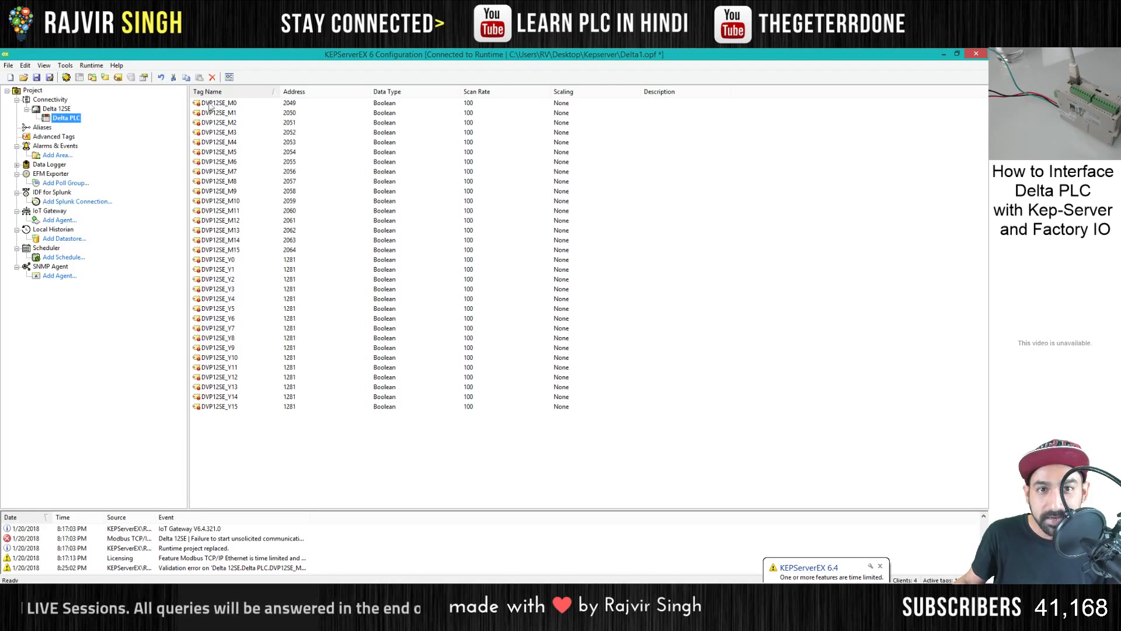
- Set the address of tag DVP12SE_M0 to 002049 and of DVP12SE_M1 to 002050
{"action": "double_click", "coordinate": [282, 104]}
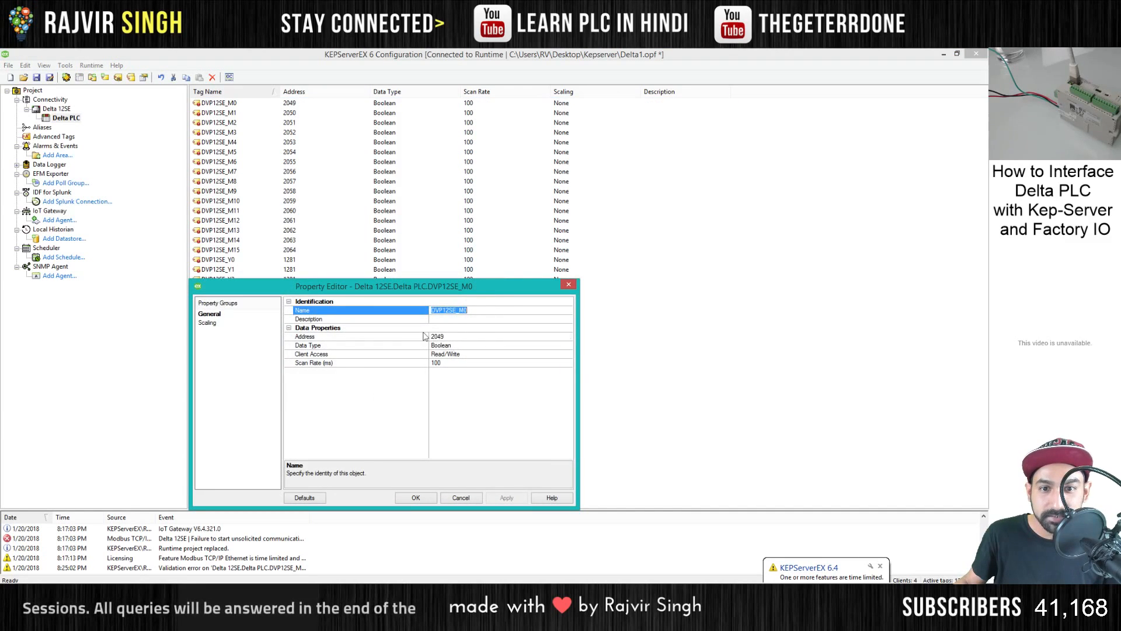
{"action": "left_click", "coordinate": [432, 337]}
{"action": "type", "text": "00"}
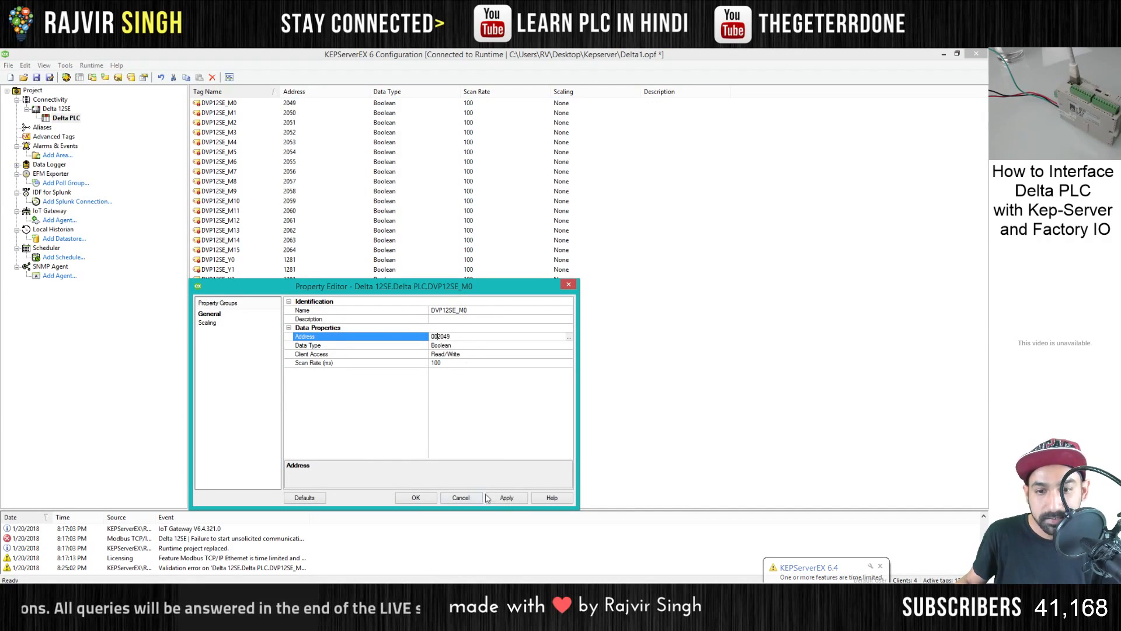
{"action": "left_click", "coordinate": [415, 497]}
{"action": "left_click", "coordinate": [289, 115]}
{"action": "double_click", "coordinate": [289, 116]}
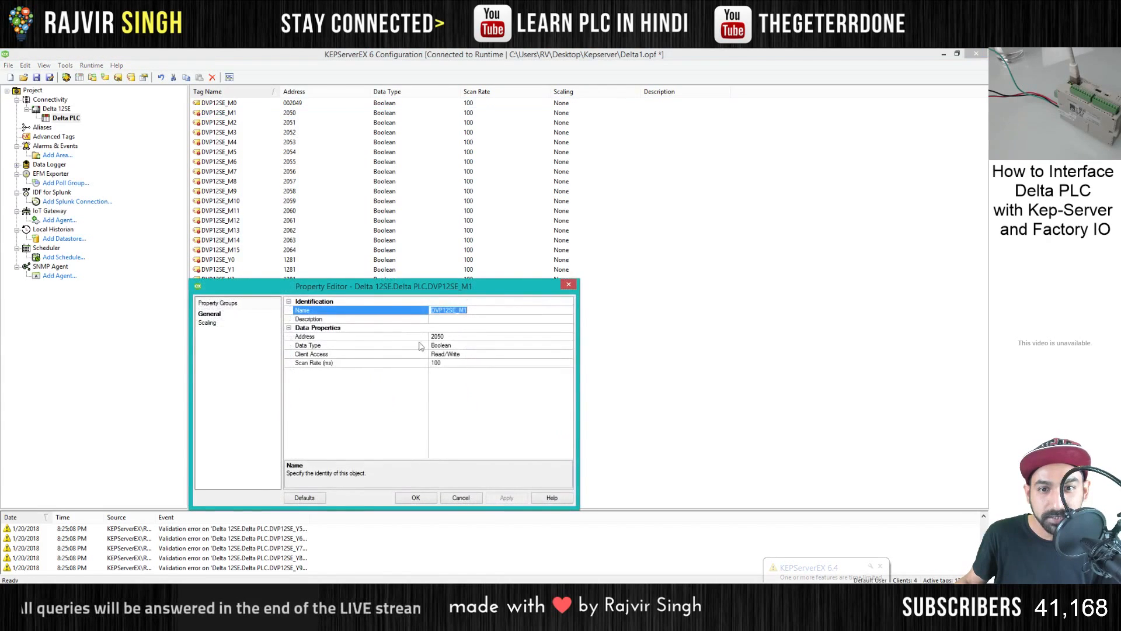
{"action": "left_click", "coordinate": [432, 338]}
{"action": "type", "text": "00"}
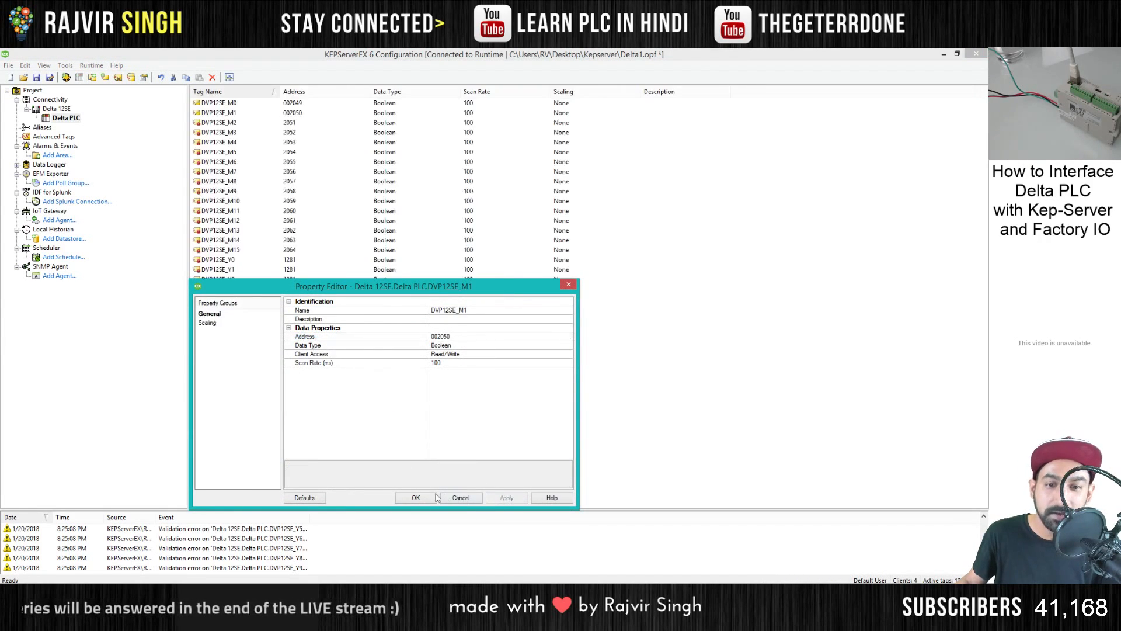
{"action": "left_click", "coordinate": [415, 498]}
- Set the address of tag DVP12SE_M2 to 002051 and of DVP12SE_M3 to 002052
{"action": "double_click", "coordinate": [290, 124]}
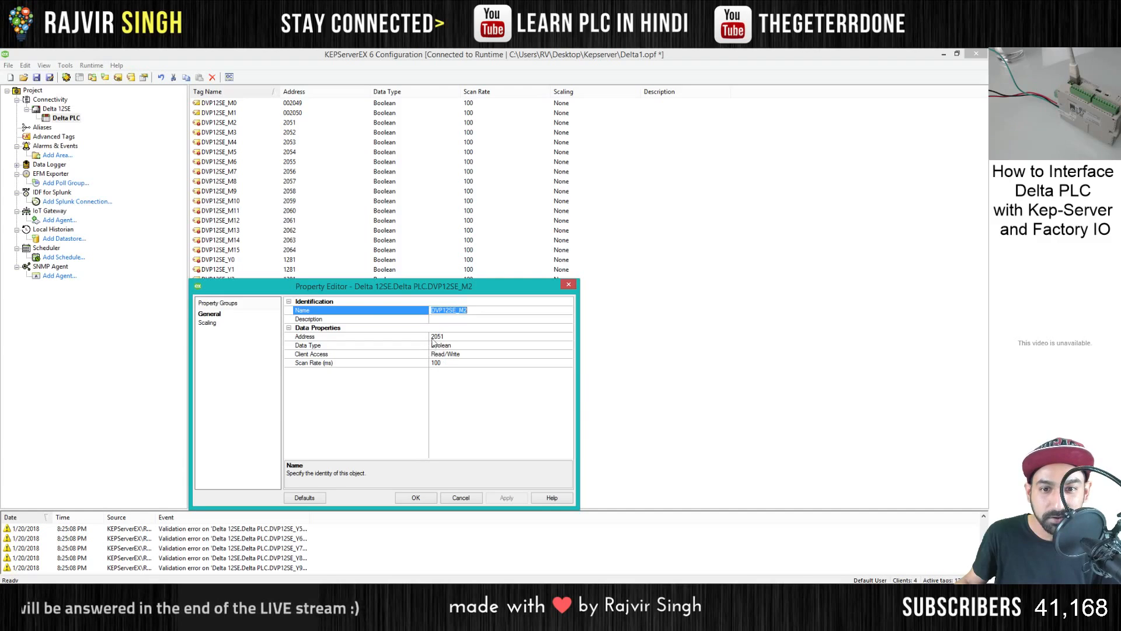
{"action": "left_click", "coordinate": [432, 338]}
{"action": "type", "text": "00"}
{"action": "left_click", "coordinate": [506, 496]}
{"action": "left_click", "coordinate": [416, 497]}
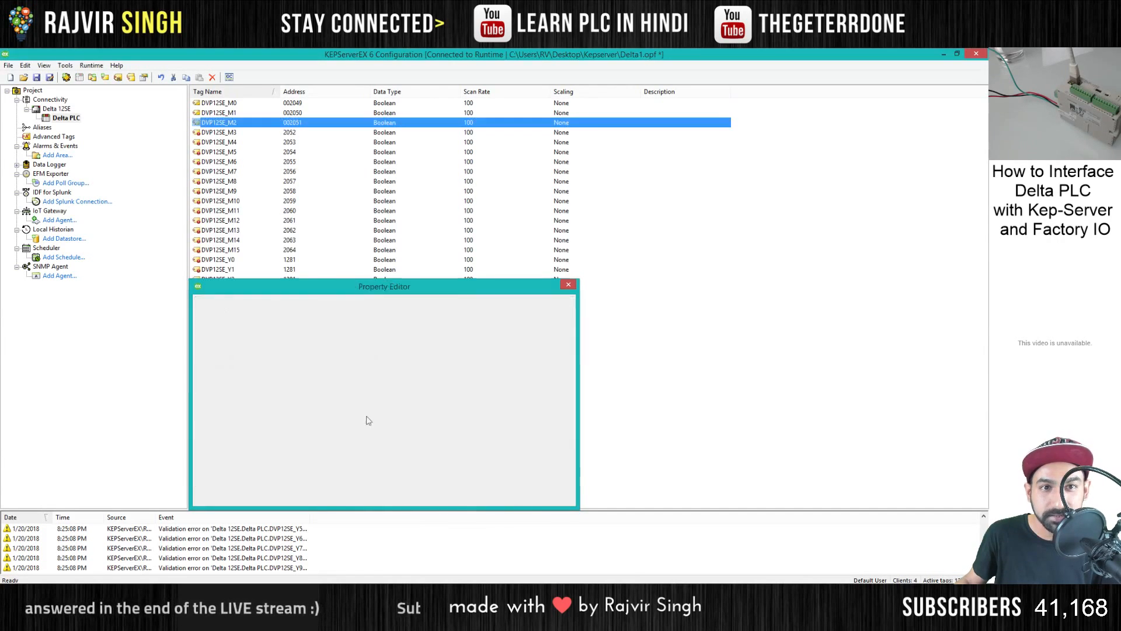
{"action": "double_click", "coordinate": [295, 134]}
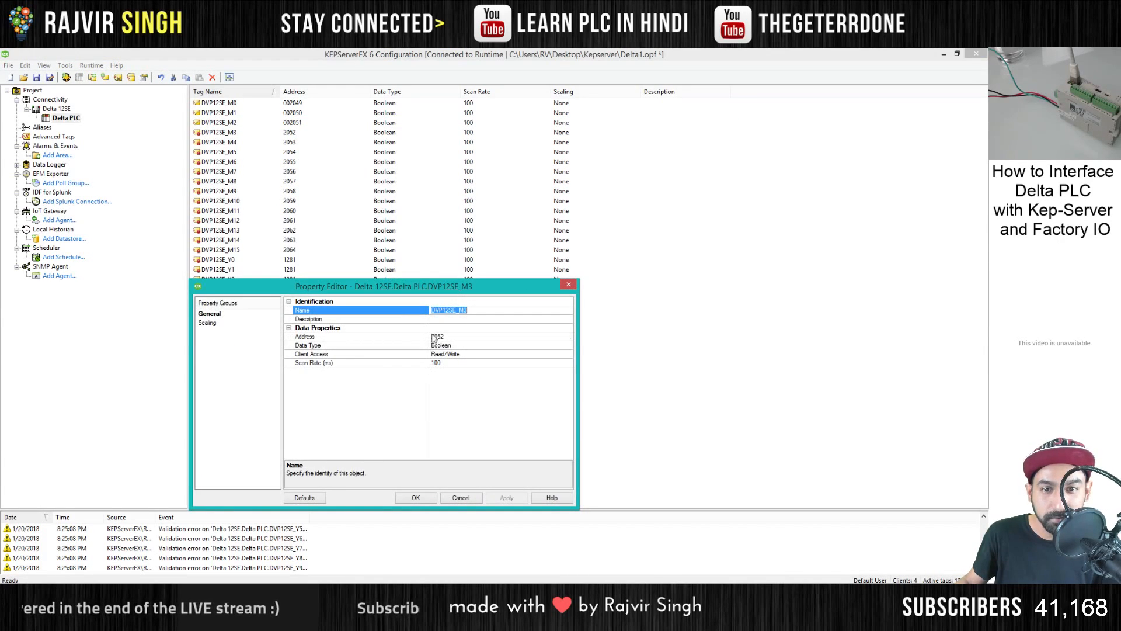
{"action": "left_click", "coordinate": [432, 338]}
{"action": "type", "text": "00"}
{"action": "left_click", "coordinate": [506, 497]}
{"action": "left_click", "coordinate": [416, 498]}
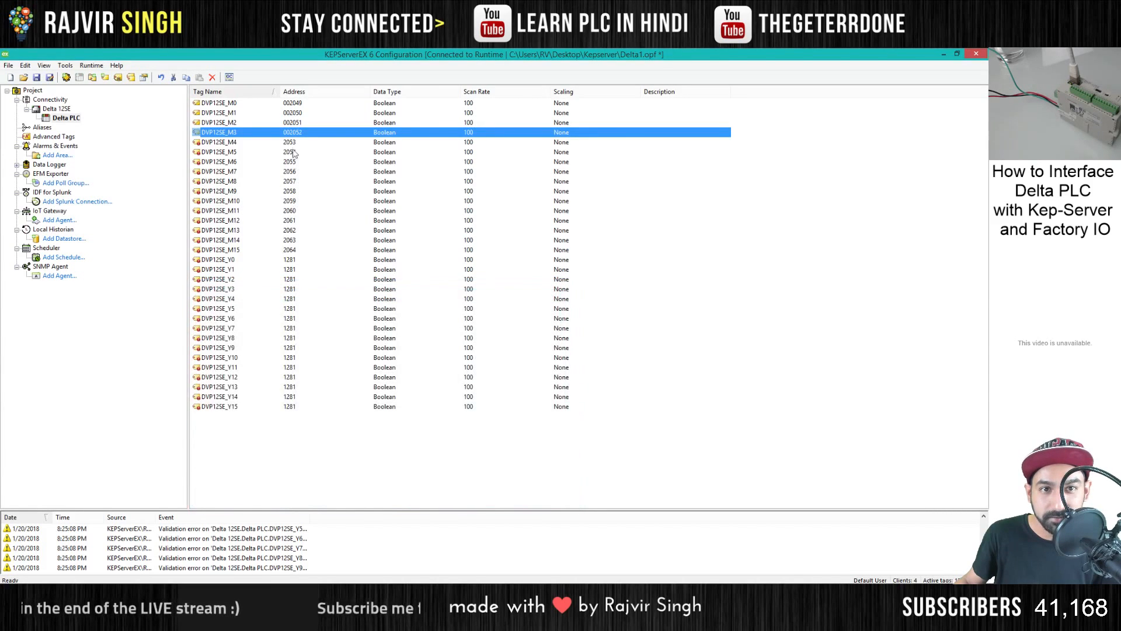
- Set the address of tag DVP12SE_M4 to 002053 and of DVP12SE_M5 to 002054
{"action": "double_click", "coordinate": [293, 142]}
{"action": "left_click", "coordinate": [432, 337]}
{"action": "type", "text": "002053"}
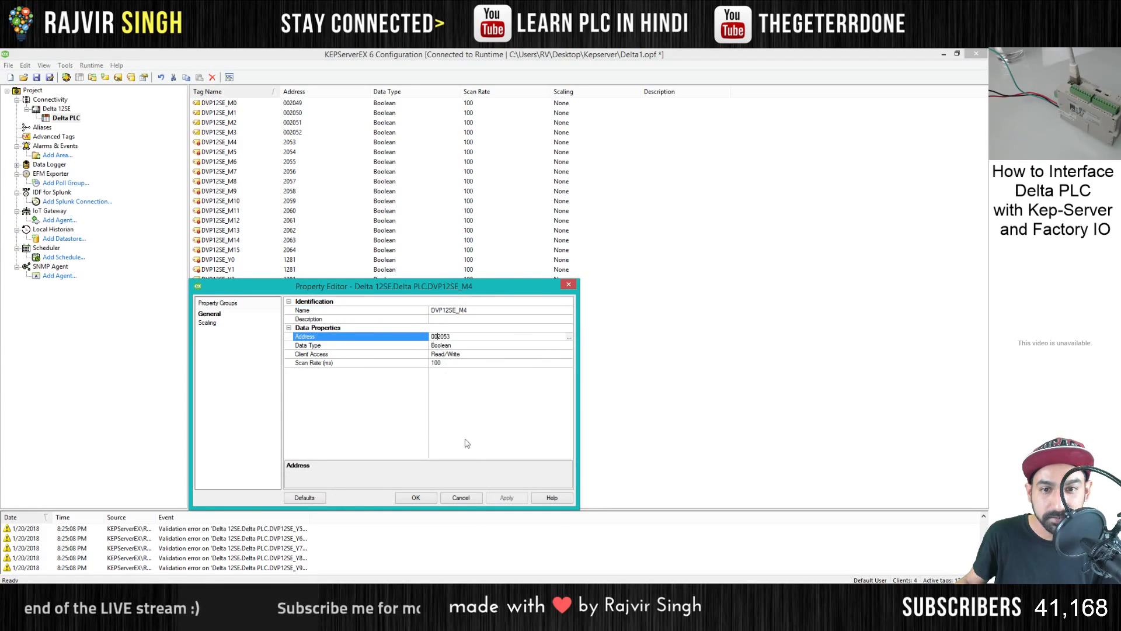
{"action": "left_click", "coordinate": [506, 498]}
{"action": "left_click", "coordinate": [416, 497]}
{"action": "double_click", "coordinate": [289, 152]}
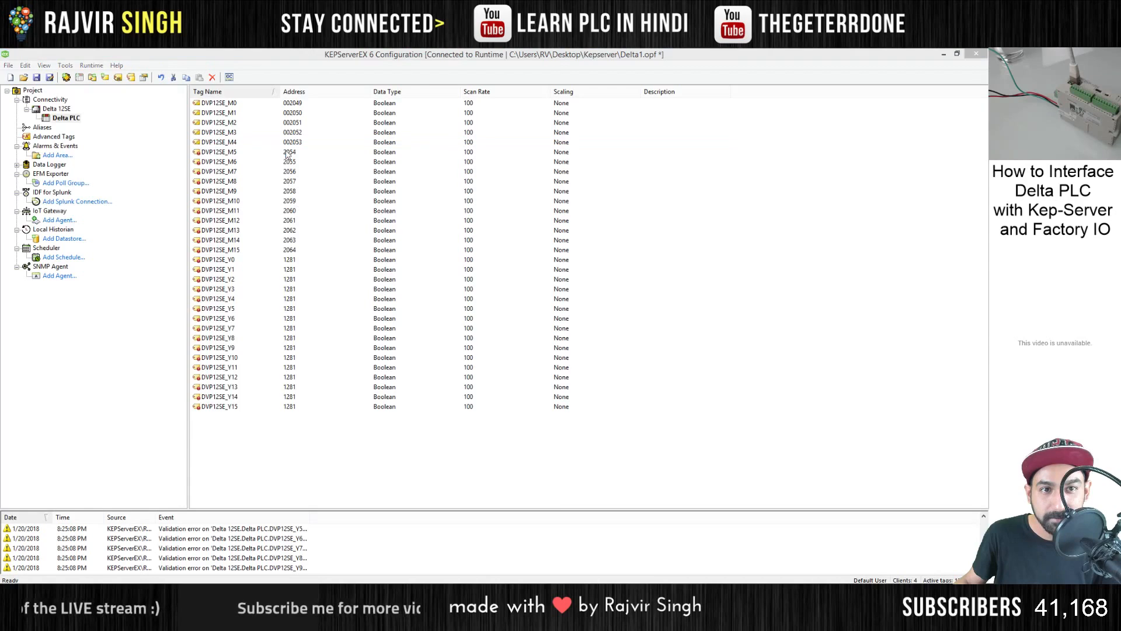
{"action": "left_click", "coordinate": [434, 338]}
{"action": "type", "text": "002054"}
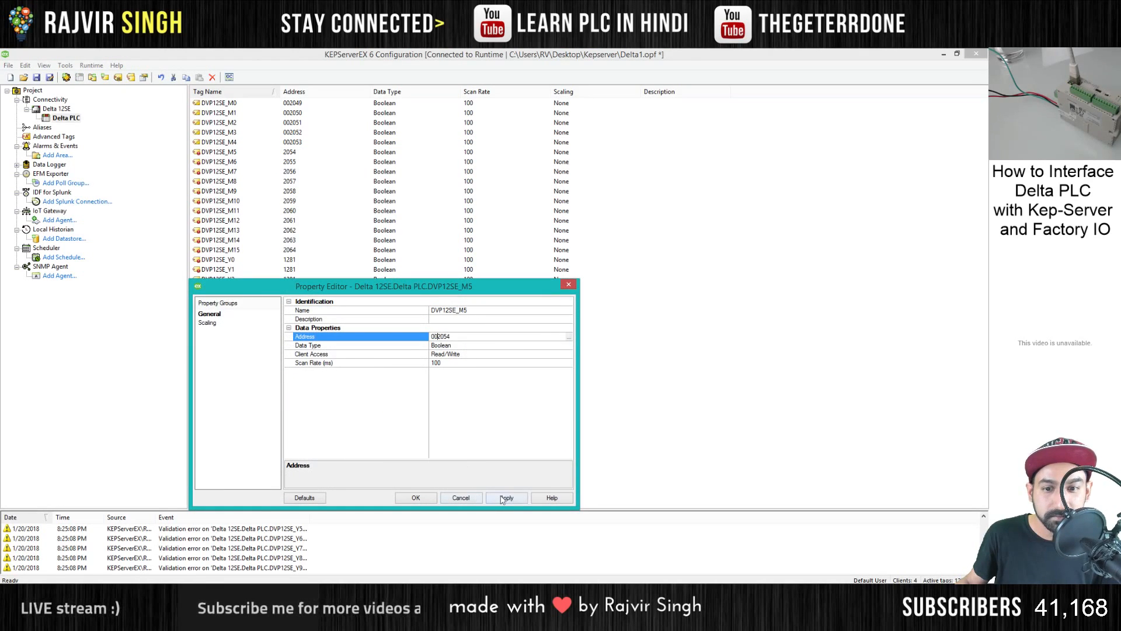
{"action": "left_click", "coordinate": [506, 497]}
{"action": "left_click", "coordinate": [416, 498]}
- Set the address of tag DVP12SE_M6 to 002055 and of DVP12SE_M7 to 002056
{"action": "double_click", "coordinate": [290, 162]}
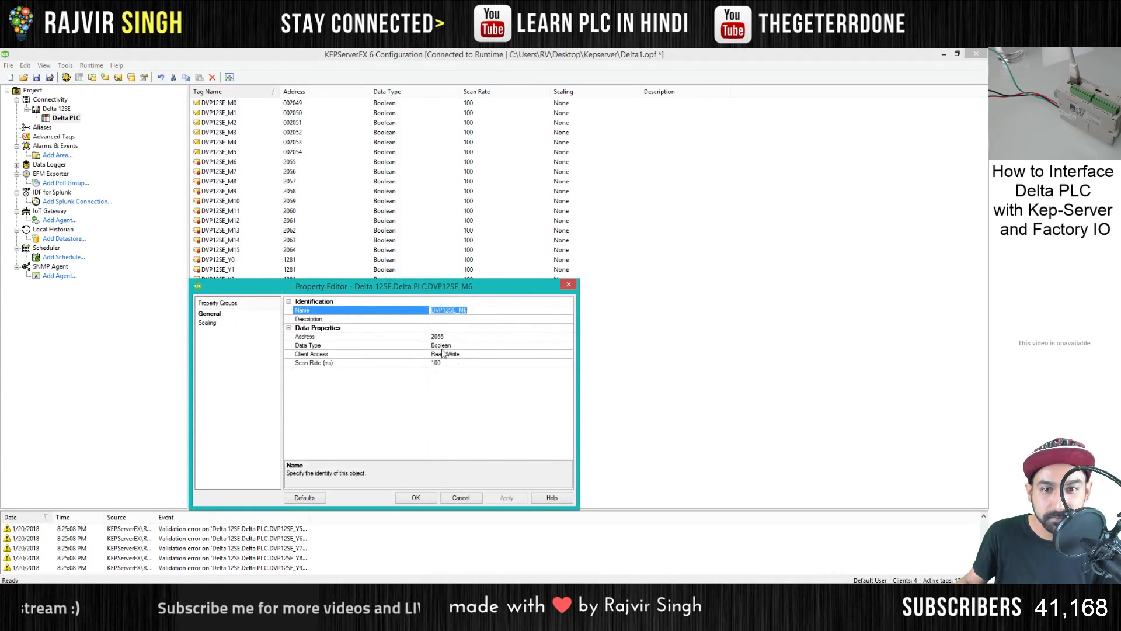
{"action": "left_click", "coordinate": [434, 338]}
{"action": "type", "text": "00"}
{"action": "left_click", "coordinate": [505, 498]}
{"action": "left_click", "coordinate": [415, 497]}
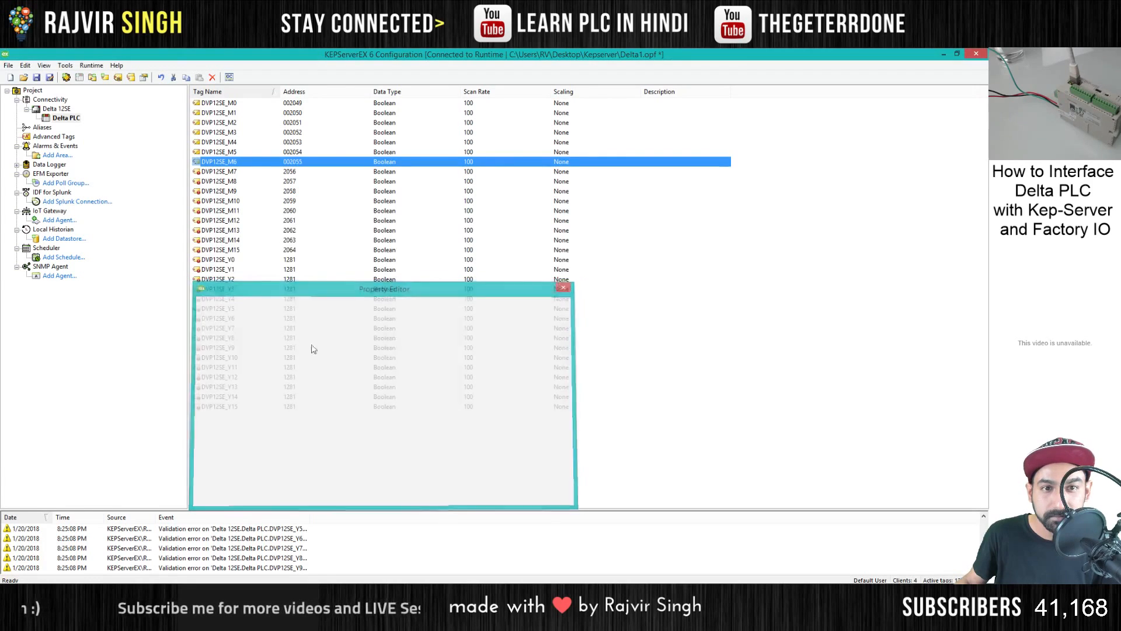
{"action": "double_click", "coordinate": [294, 173]}
{"action": "left_click", "coordinate": [433, 337]}
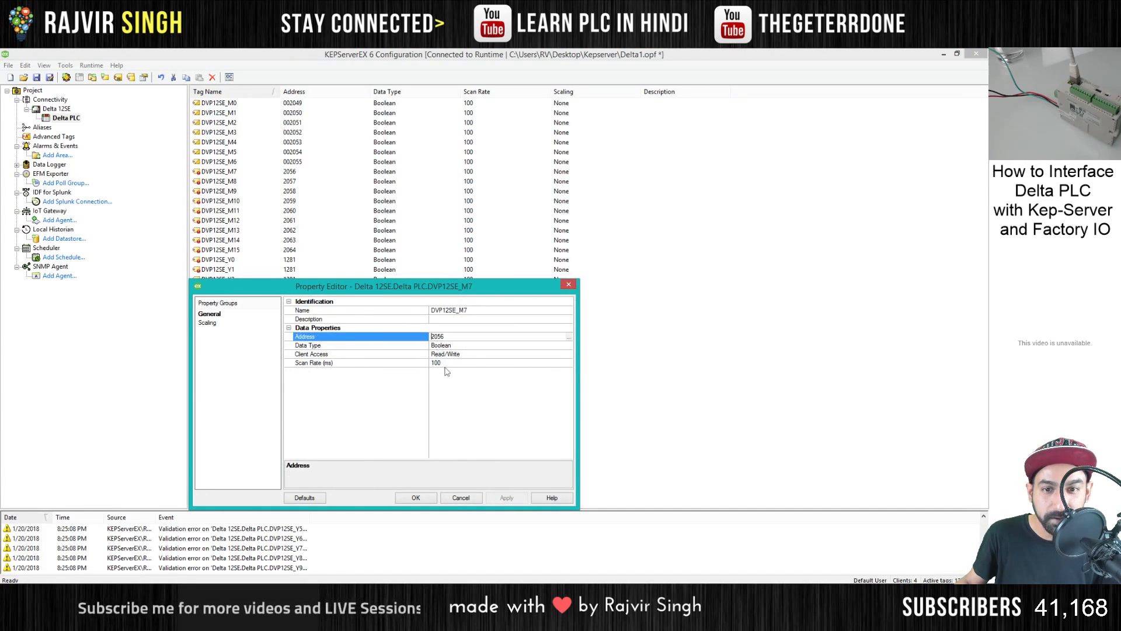
{"action": "type", "text": "00"}
{"action": "left_click", "coordinate": [497, 499]}
{"action": "left_click", "coordinate": [425, 499]}
- Set the address of tag DVP12SE_M8 to 002057 and of DVP12SE_M9 to 002058
{"action": "double_click", "coordinate": [295, 182]}
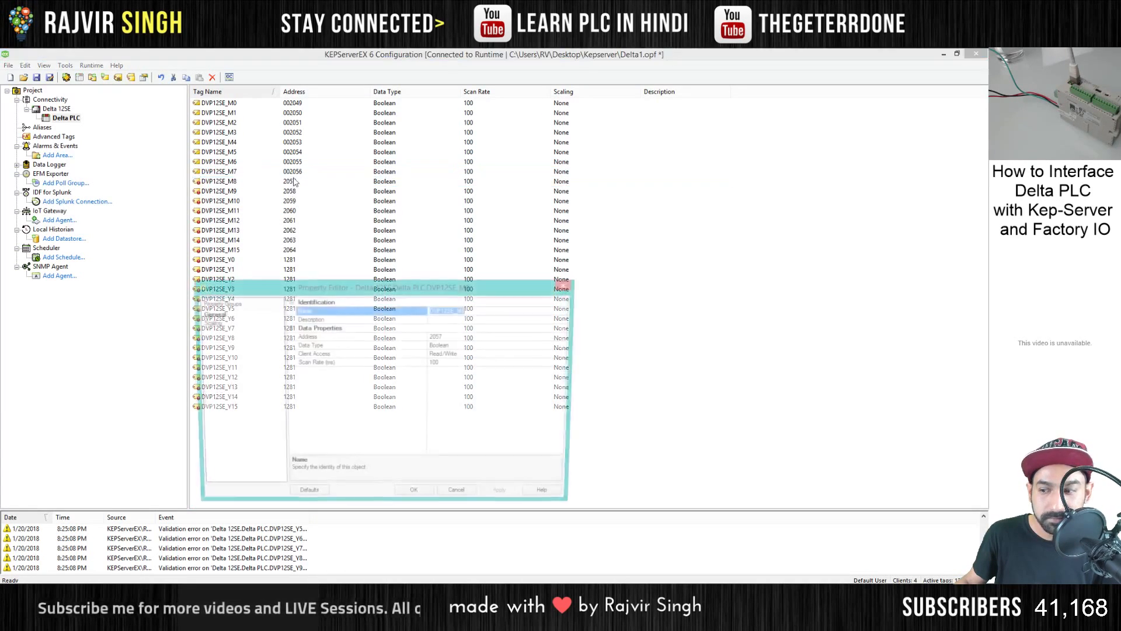
{"action": "left_click", "coordinate": [433, 339]}
{"action": "type", "text": "00"}
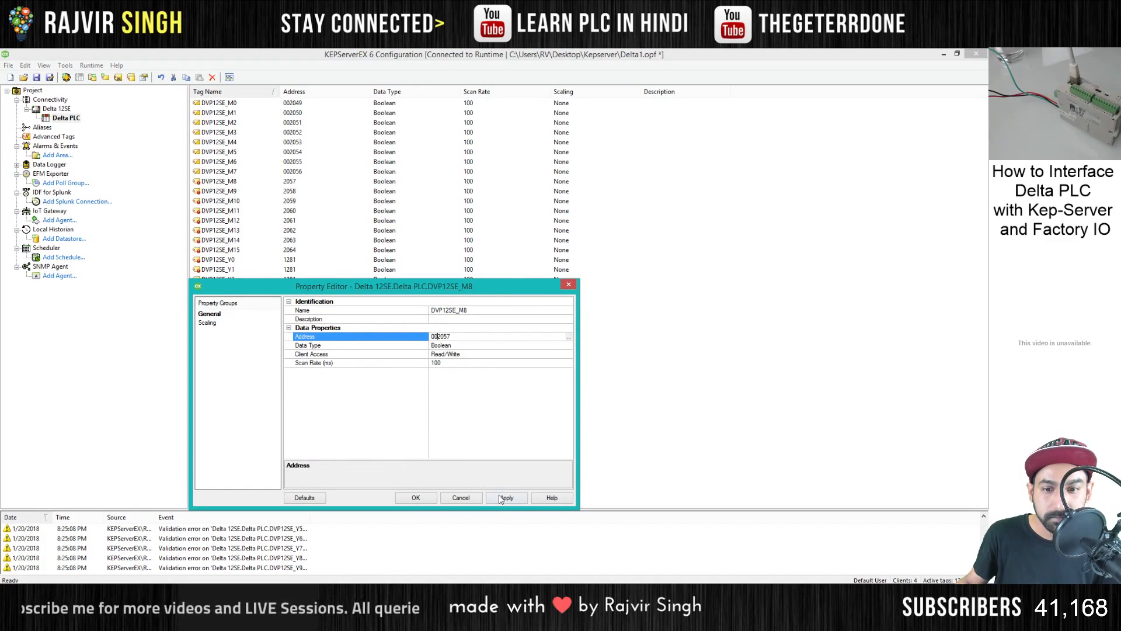
{"action": "left_click", "coordinate": [506, 497]}
{"action": "left_click", "coordinate": [432, 497]}
{"action": "double_click", "coordinate": [293, 191]}
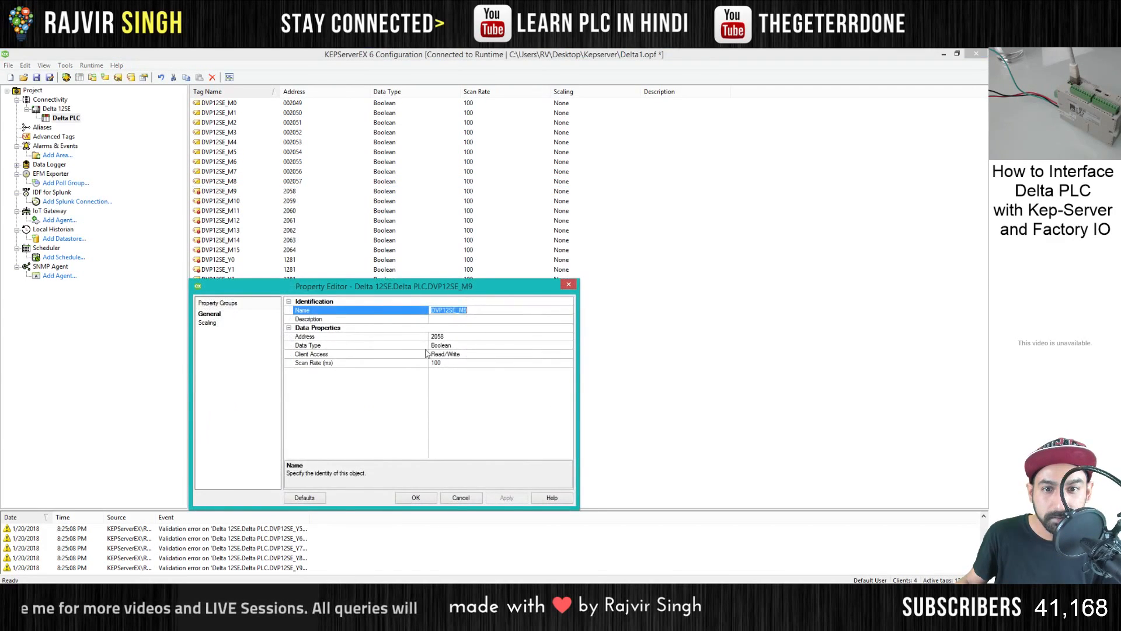
{"action": "left_click", "coordinate": [433, 337]}
{"action": "type", "text": "00"}
{"action": "left_click", "coordinate": [500, 498]}
{"action": "left_click", "coordinate": [415, 497]}
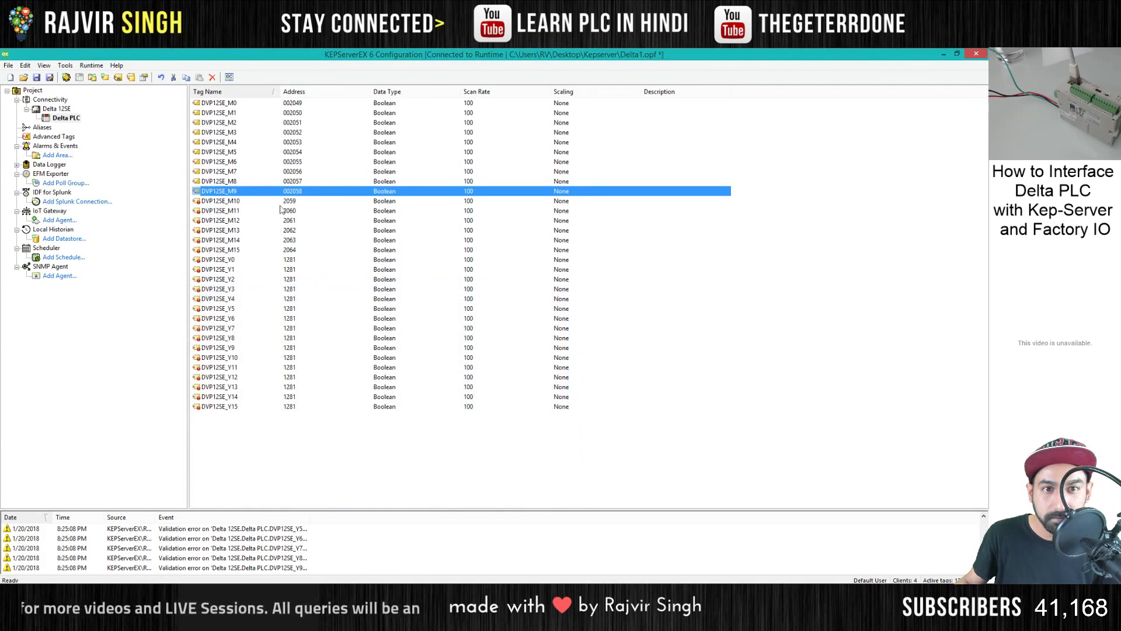
- Set the address of tag DVP12SE_M10 to 002059 and of DVP12SE_M11 to 002060
{"action": "double_click", "coordinate": [295, 201]}
{"action": "left_click", "coordinate": [433, 337]}
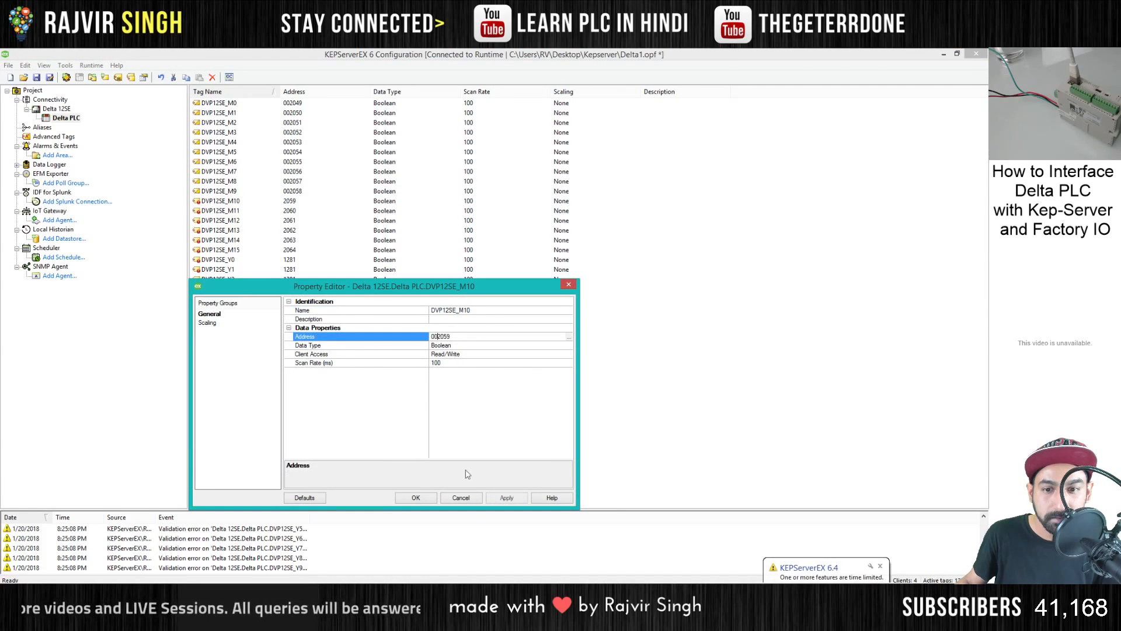
{"action": "type", "text": "00"}
{"action": "key", "text": "Return"}
{"action": "double_click", "coordinate": [293, 211]}
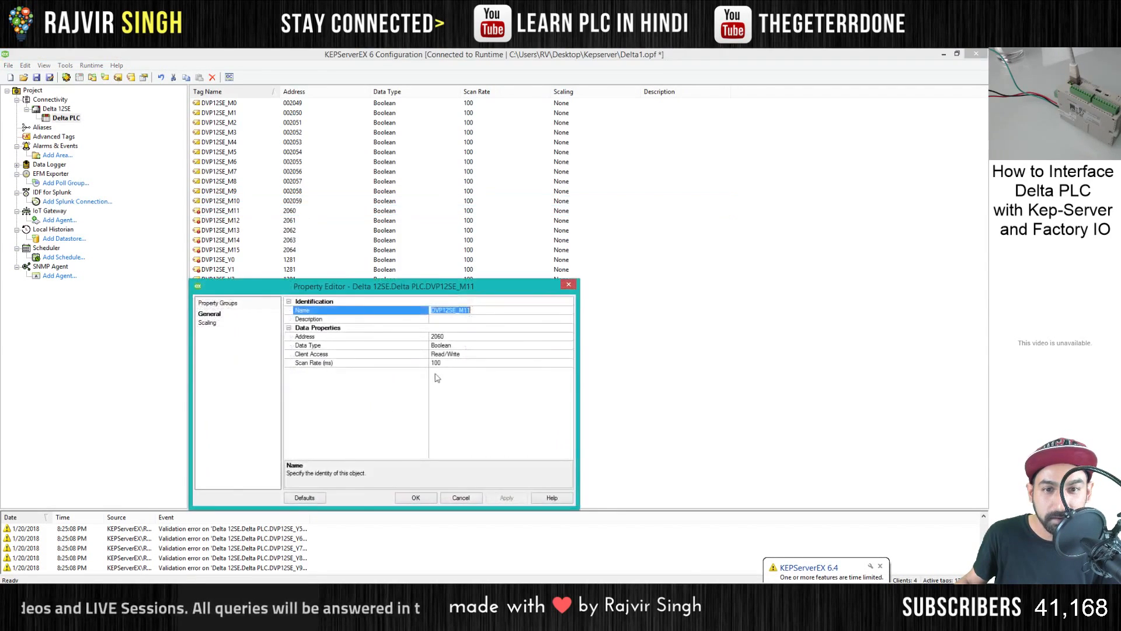
{"action": "left_click", "coordinate": [433, 337]}
{"action": "type", "text": "00"}
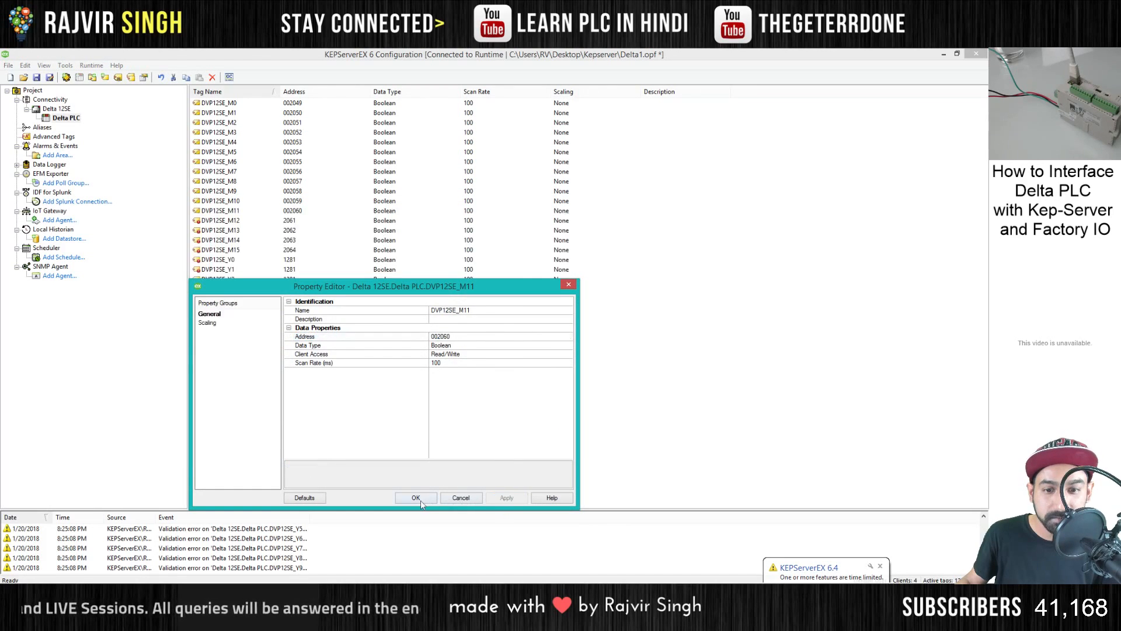
{"action": "key", "text": "Return"}
- Set the address of tag DVP12SE_M12 to 002061 and of DVP12SE_M13 to 002062
{"action": "double_click", "coordinate": [294, 220]}
{"action": "left_click", "coordinate": [434, 337]}
{"action": "type", "text": "00"}
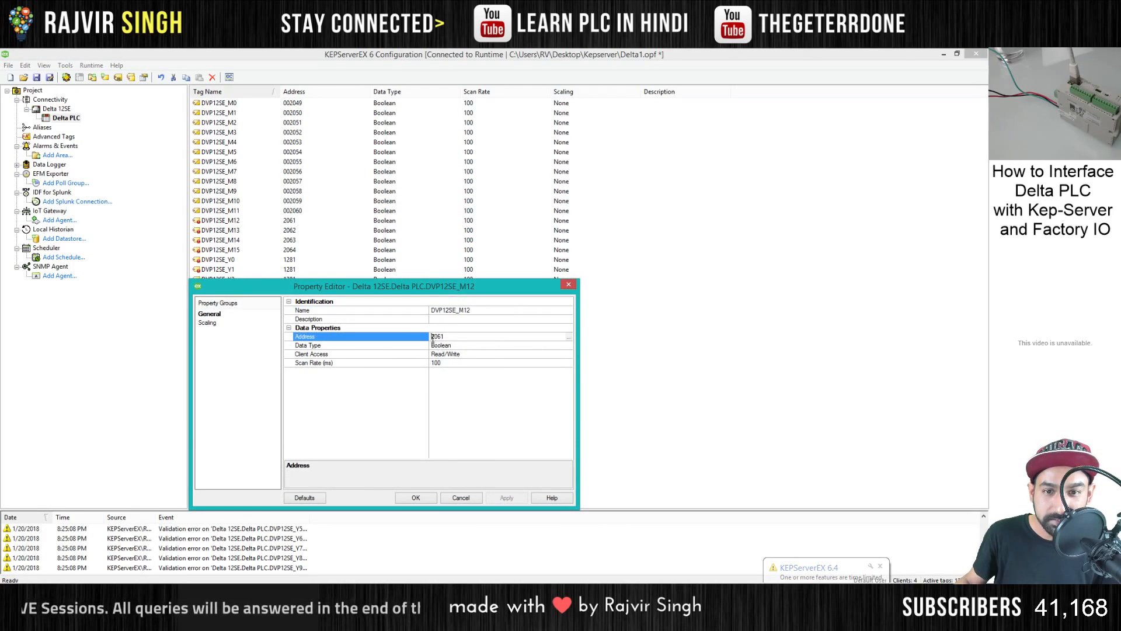
{"action": "key", "text": "Return"}
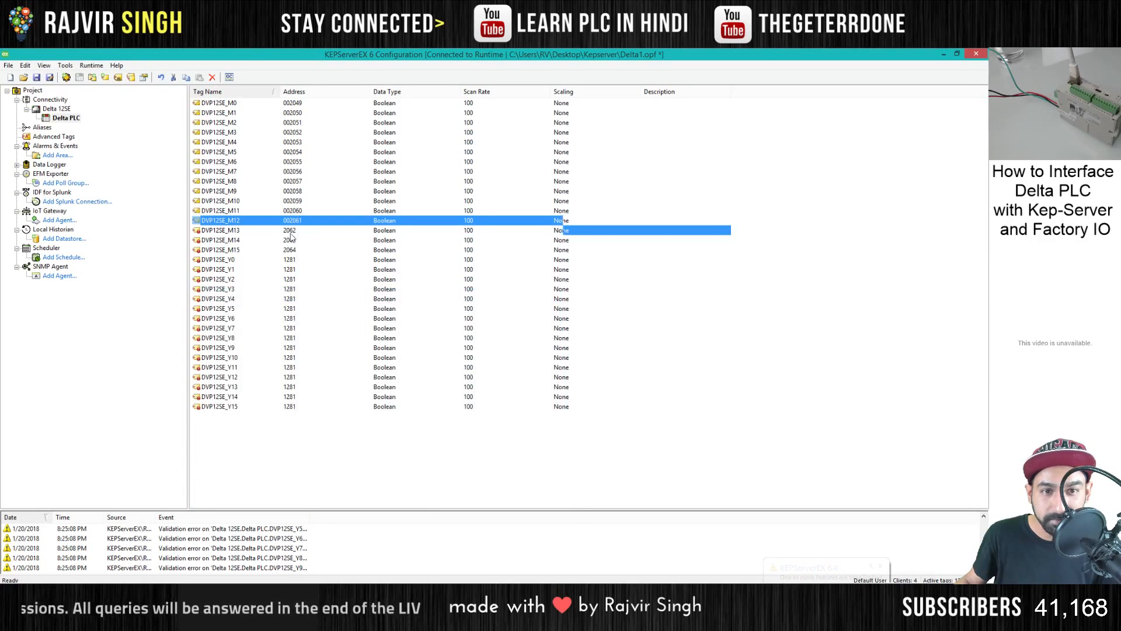
{"action": "double_click", "coordinate": [294, 230]}
{"action": "left_click", "coordinate": [434, 337]}
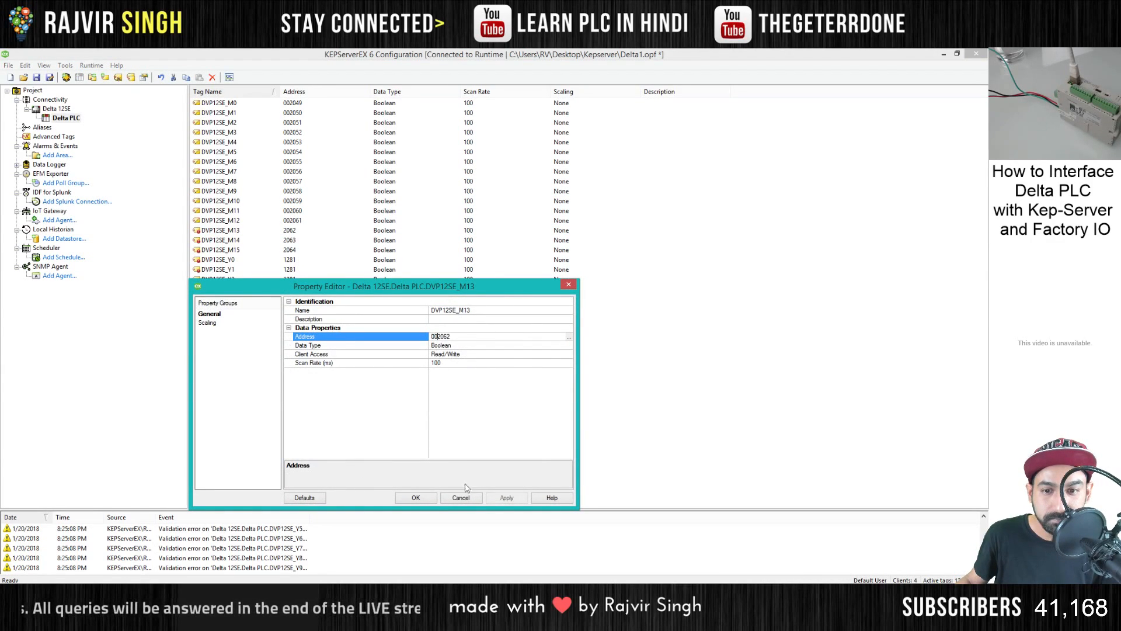
{"action": "type", "text": "00"}
{"action": "left_click", "coordinate": [419, 498]}
- Set the address of tag DVP12SE_M14 to 002063 and of DVP12SE_M15 to 002064
{"action": "double_click", "coordinate": [298, 240]}
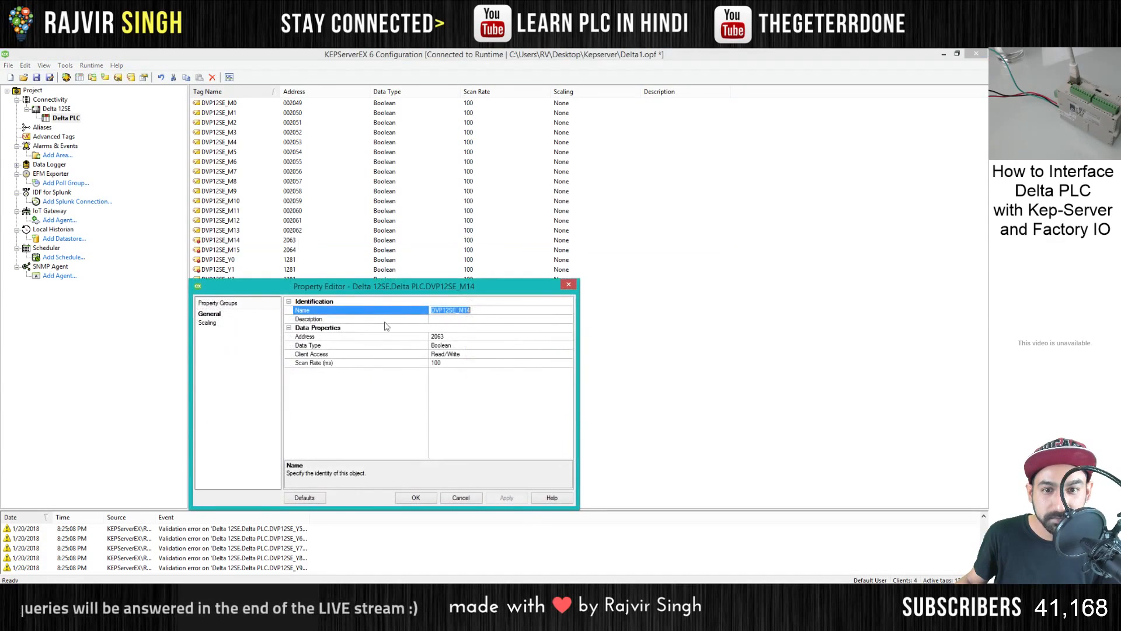
{"action": "left_click", "coordinate": [433, 338]}
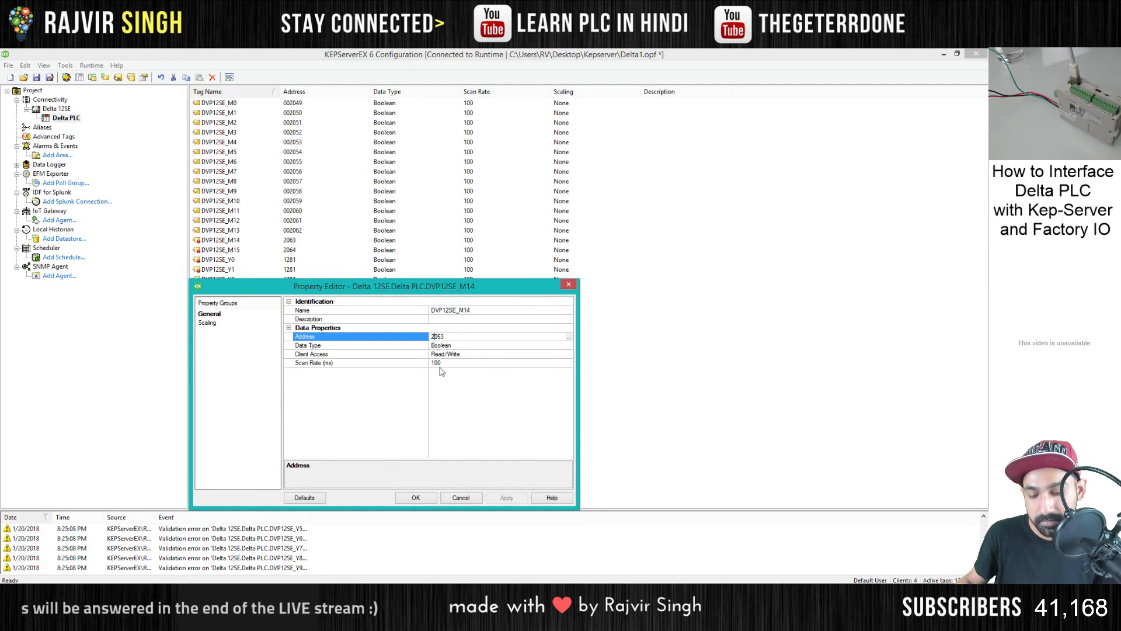
{"action": "type", "text": "00"}
{"action": "left_click", "coordinate": [489, 497]}
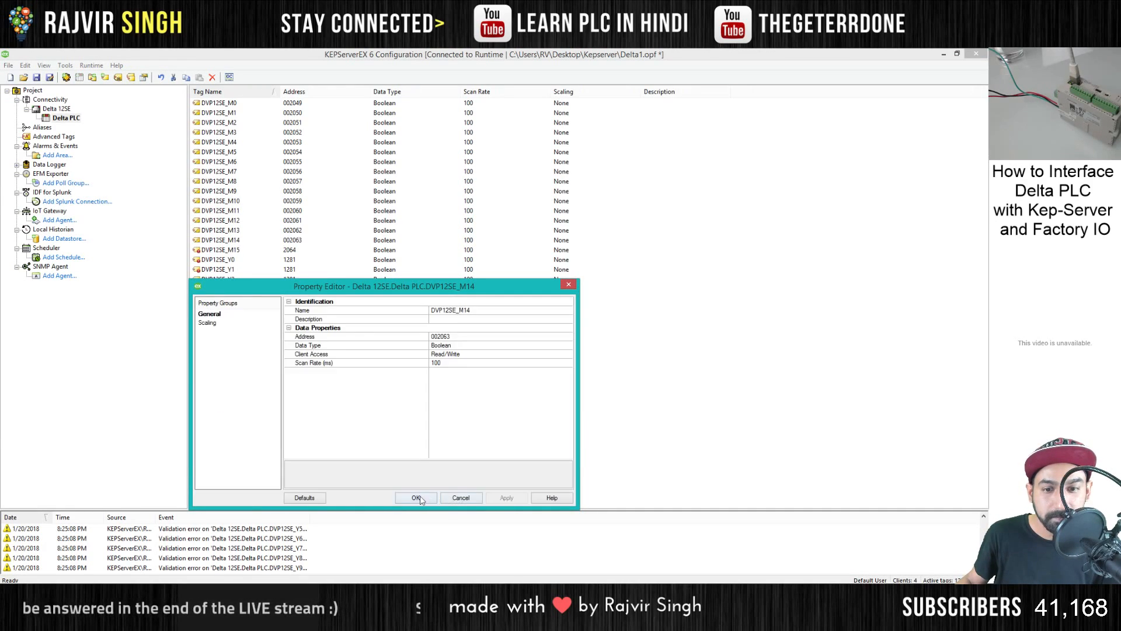
{"action": "left_click", "coordinate": [415, 498]}
{"action": "double_click", "coordinate": [291, 250]}
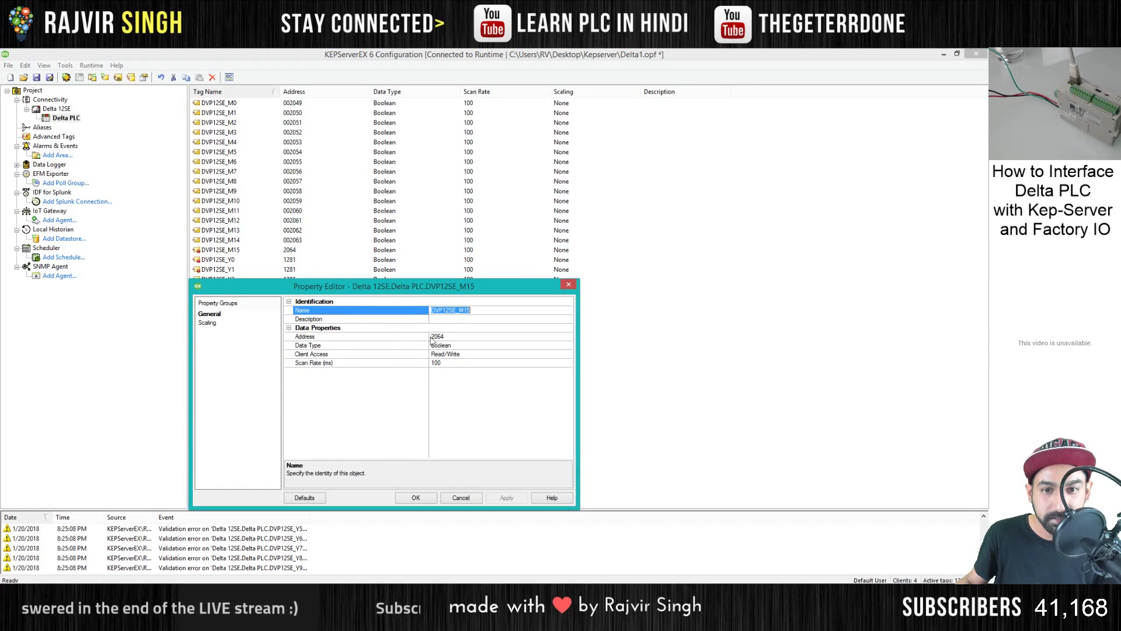
{"action": "left_click", "coordinate": [433, 338]}
{"action": "type", "text": "00"}
{"action": "left_click", "coordinate": [507, 498]}
{"action": "left_click", "coordinate": [418, 496]}
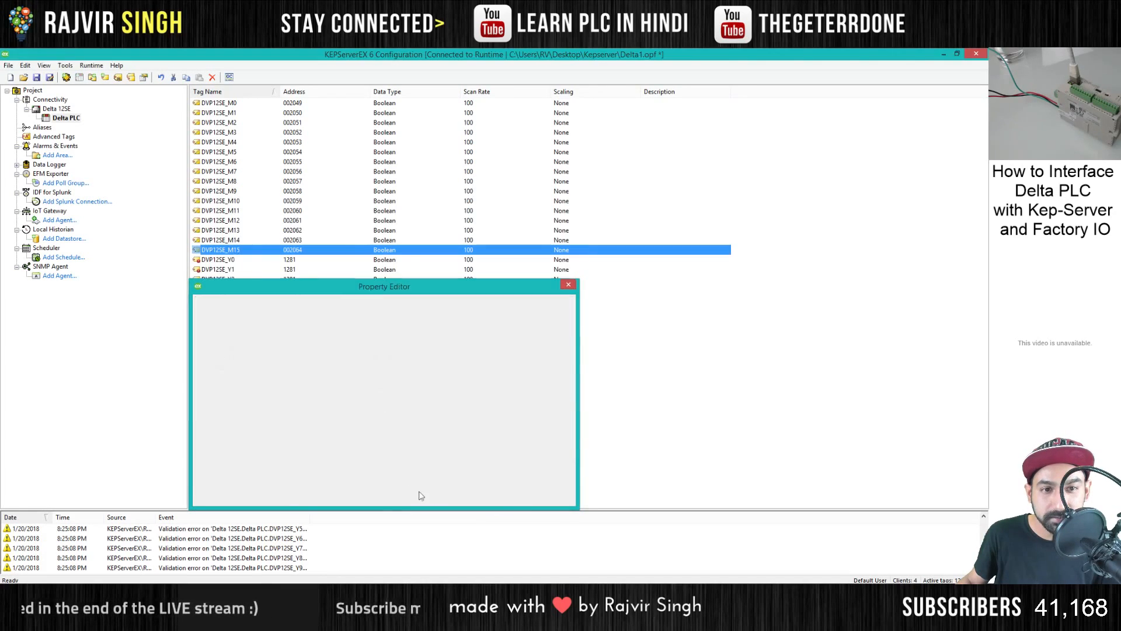
- Set the address of output tag DVP12SE_Y0 to 001281
{"action": "double_click", "coordinate": [284, 259]}
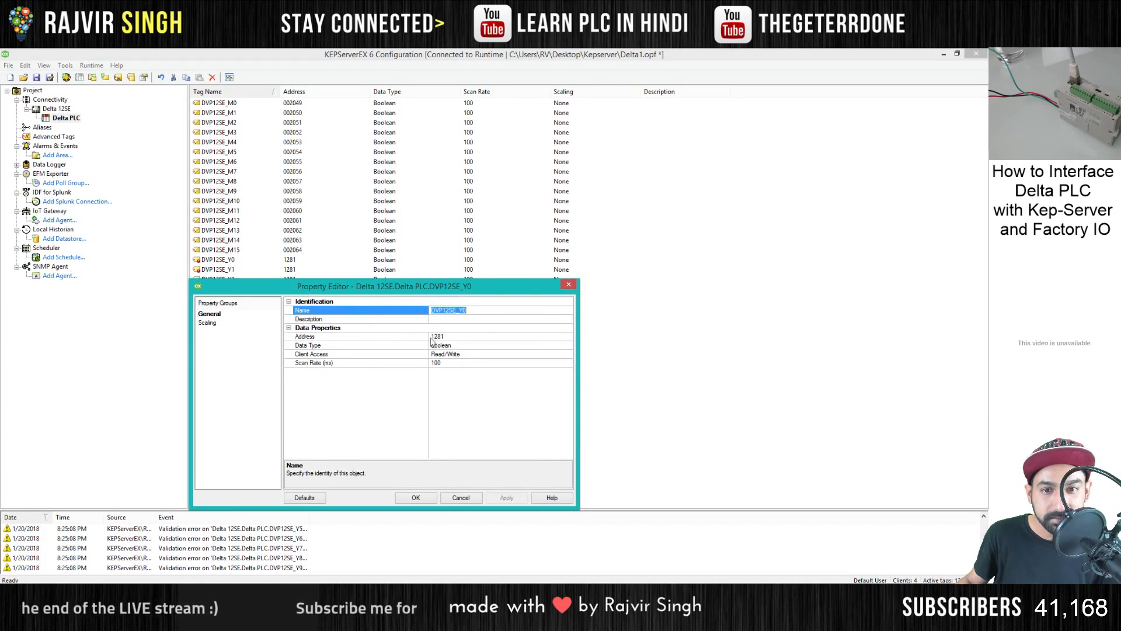
{"action": "left_click", "coordinate": [433, 338]}
{"action": "type", "text": "00"}
{"action": "left_click", "coordinate": [506, 498]}
{"action": "left_click", "coordinate": [417, 497]}
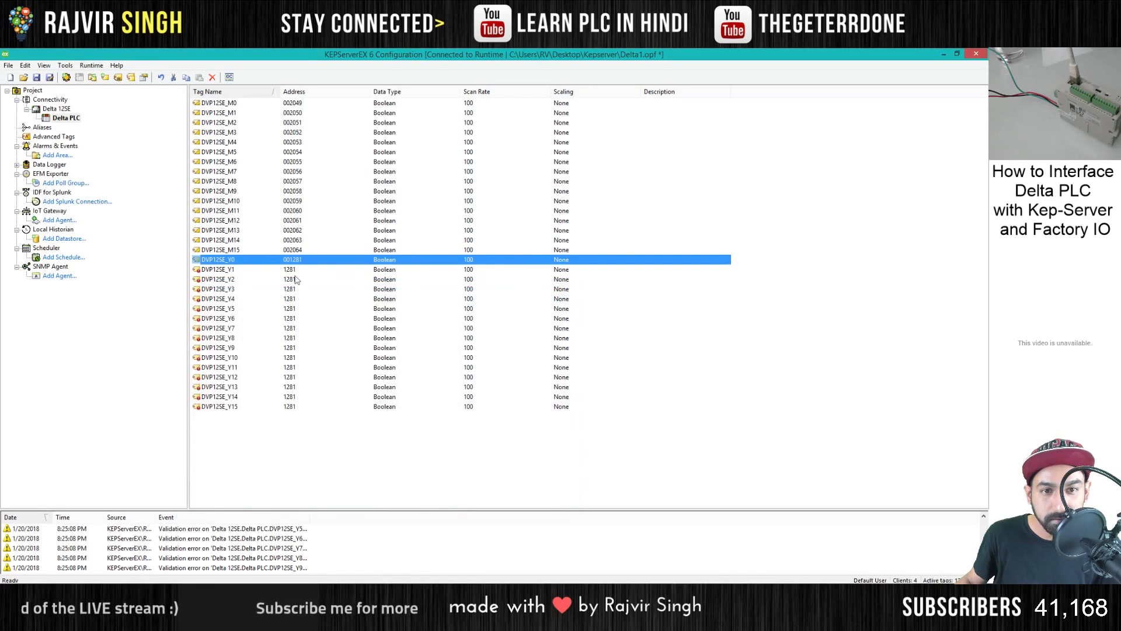
- Set the addresses of output tags DVP12SE_Y1 and DVP12SE_Y2 to 001281
{"action": "double_click", "coordinate": [289, 269]}
{"action": "left_click", "coordinate": [434, 337]}
{"action": "type", "text": "001281"}
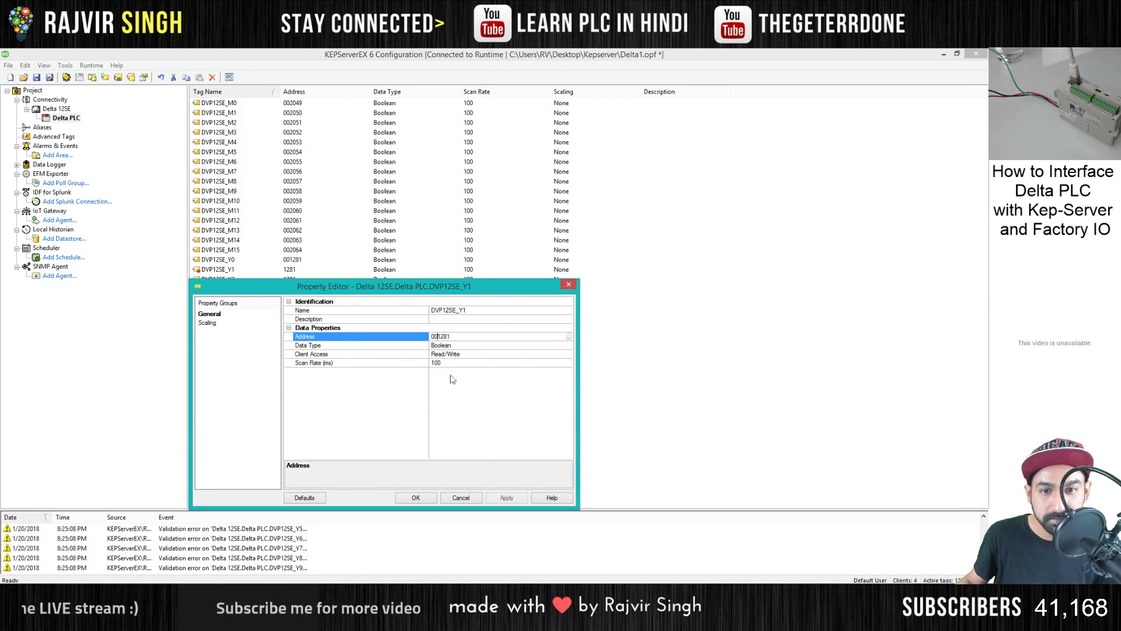
{"action": "left_click", "coordinate": [506, 497]}
{"action": "left_click", "coordinate": [415, 497]}
{"action": "double_click", "coordinate": [292, 279]}
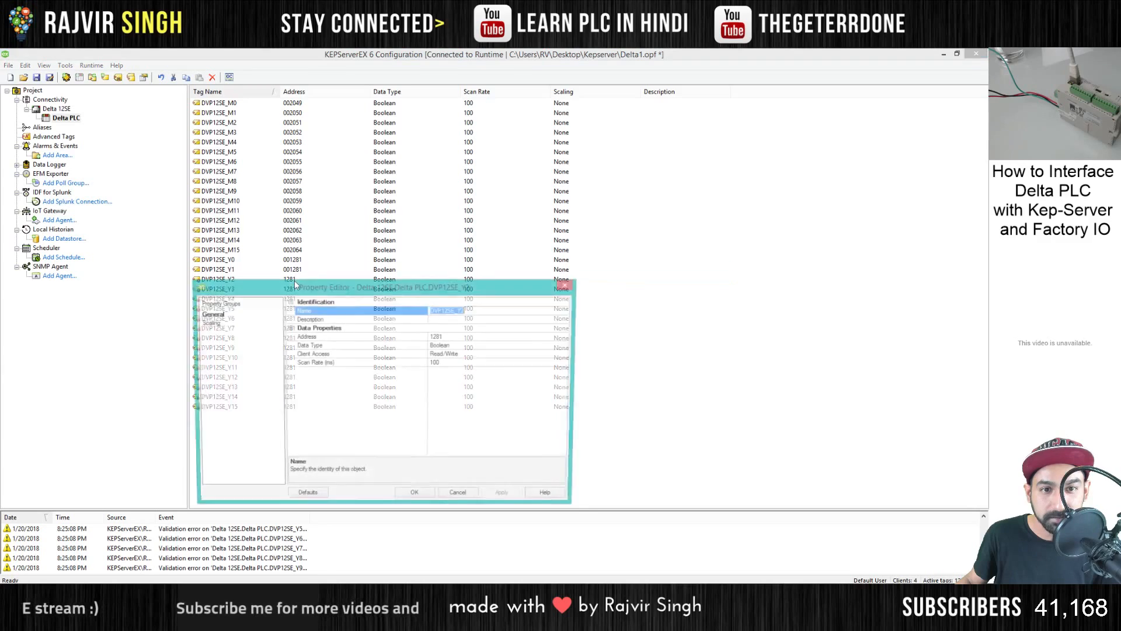
{"action": "left_click", "coordinate": [433, 337]}
{"action": "type", "text": "0"}
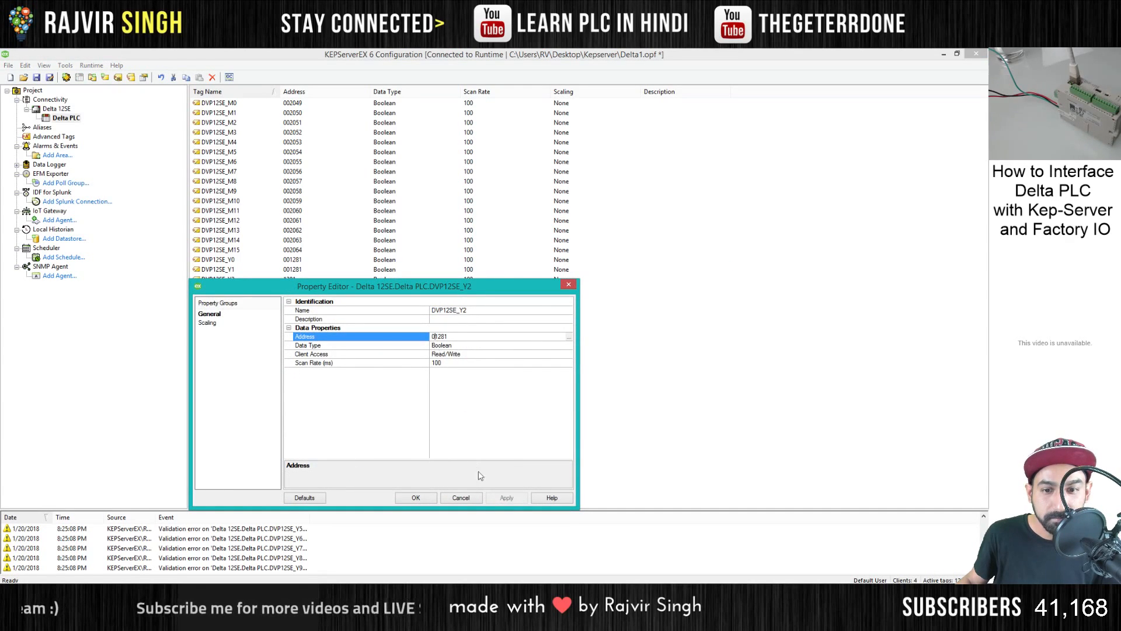
{"action": "type", "text": "0"}
{"action": "left_click", "coordinate": [415, 497]}
- Set the addresses of output tags DVP12SE_Y3 and DVP12SE_Y4 to 001281
{"action": "double_click", "coordinate": [327, 288]}
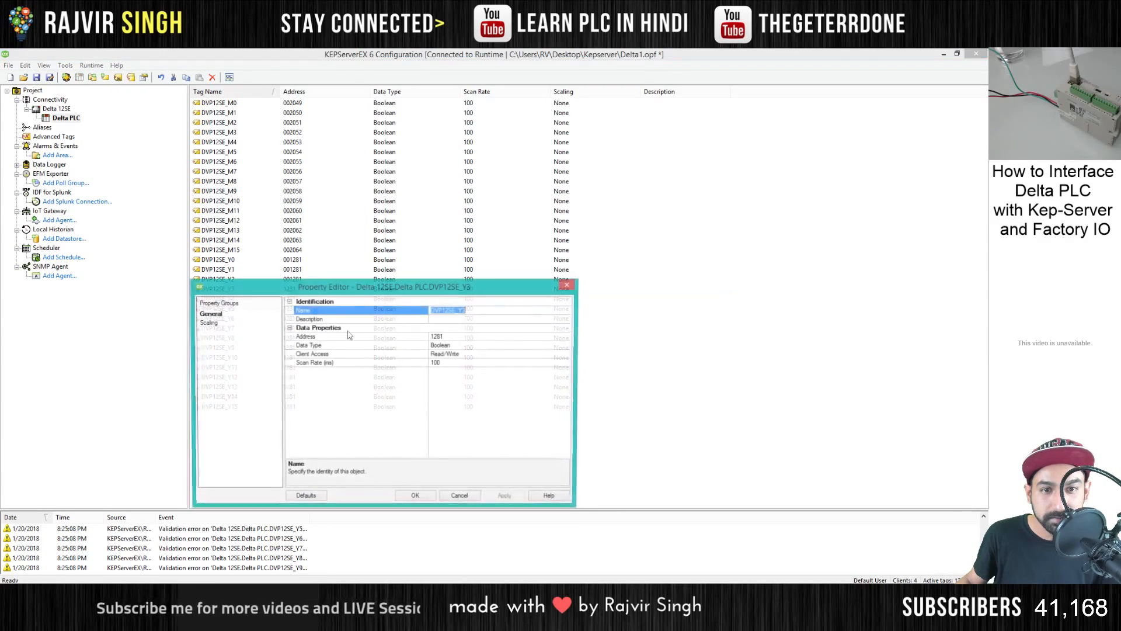
{"action": "left_click", "coordinate": [433, 337]}
{"action": "type", "text": "00"}
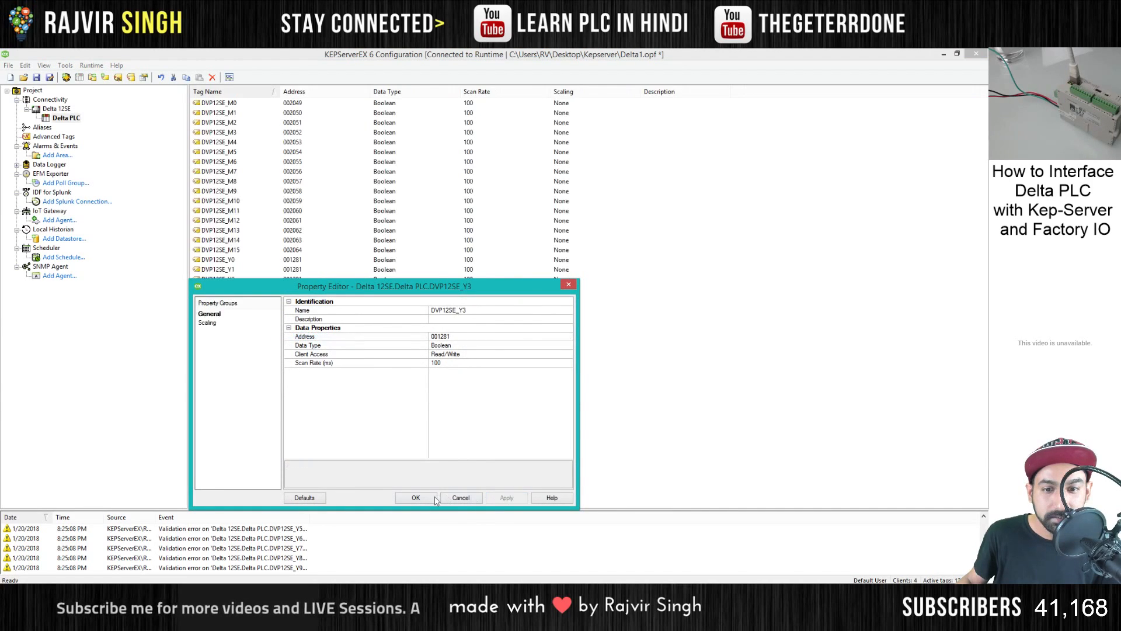
{"action": "left_click", "coordinate": [415, 497]}
{"action": "double_click", "coordinate": [327, 298]}
{"action": "left_click", "coordinate": [433, 337]}
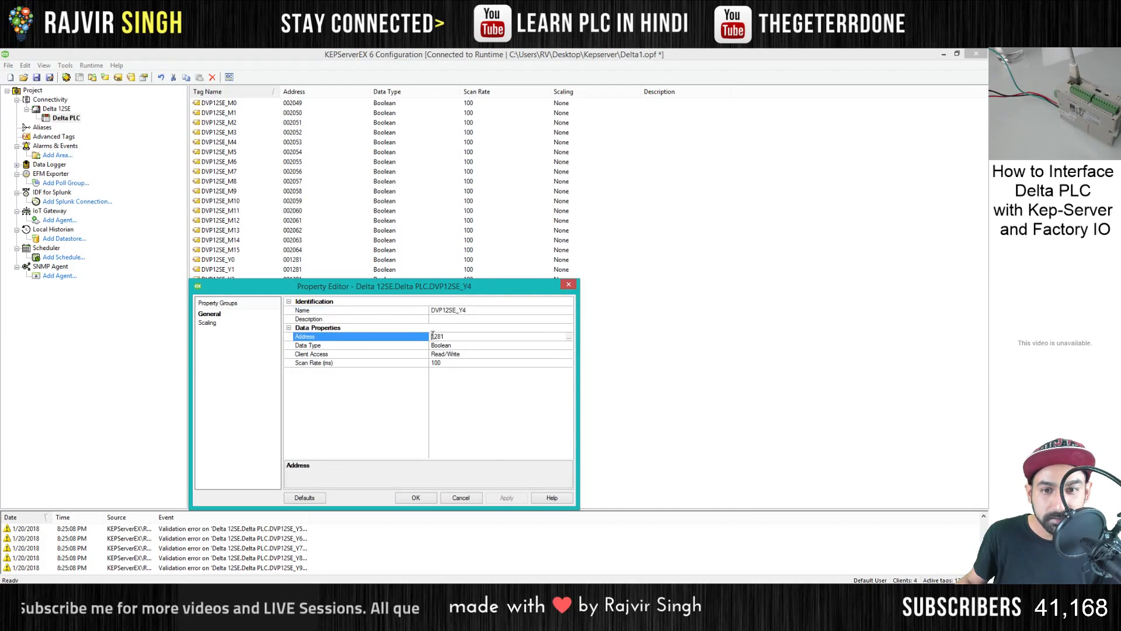
{"action": "type", "text": "00"}
{"action": "left_click", "coordinate": [416, 497]}
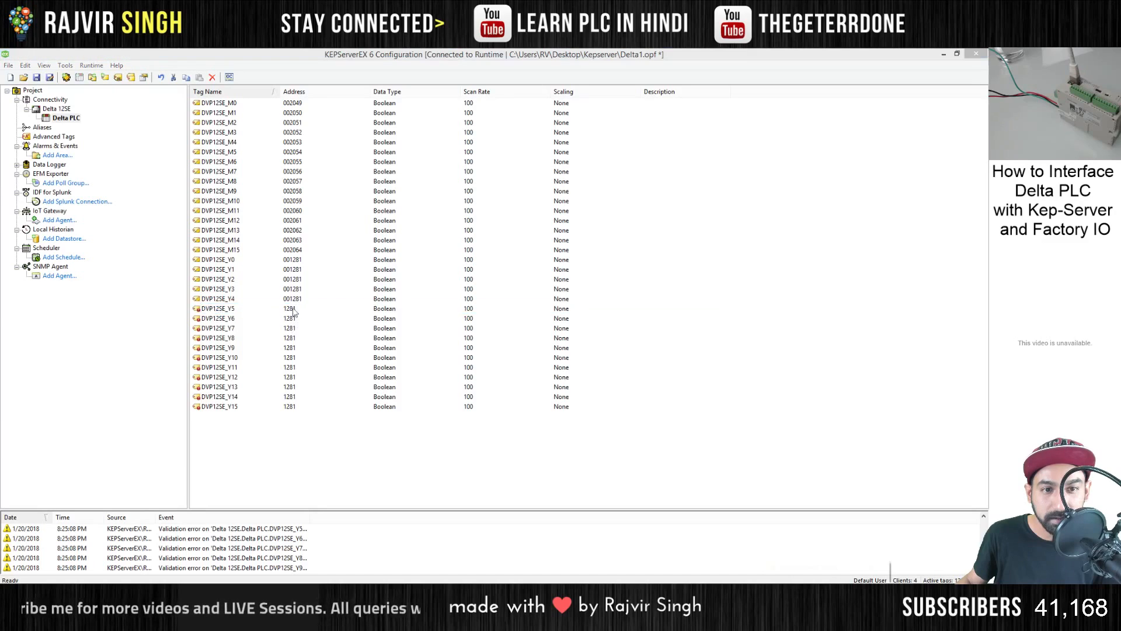
- Set the addresses of output tags DVP12SE_Y5 and DVP12SE_Y6 to 001281
{"action": "double_click", "coordinate": [293, 309]}
{"action": "left_click", "coordinate": [433, 337]}
{"action": "type", "text": "001281"}
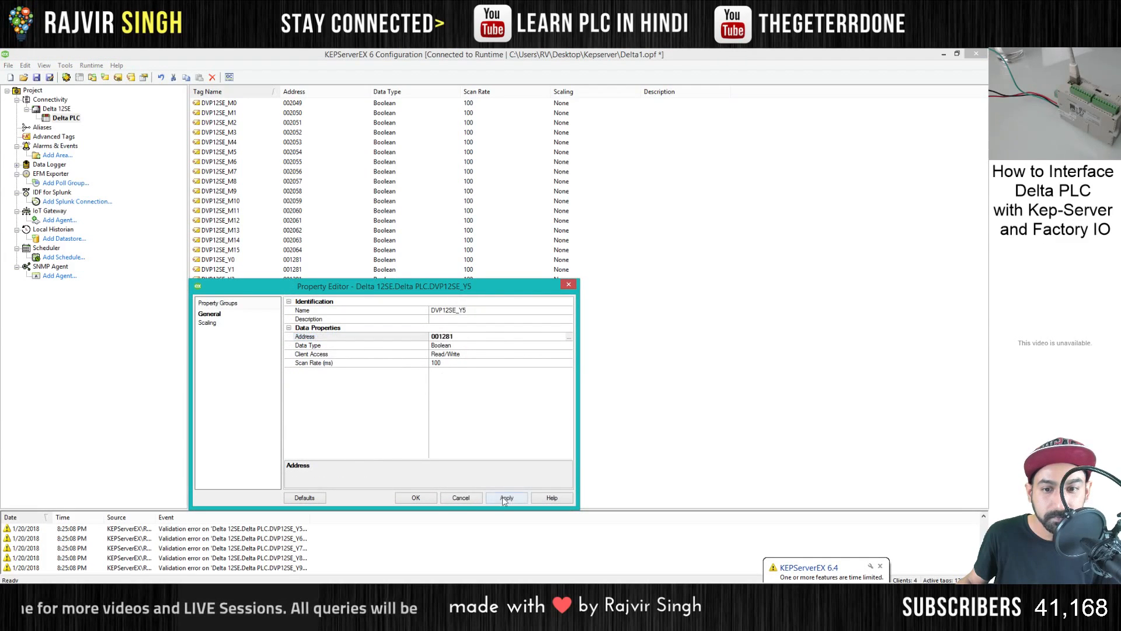
{"action": "left_click", "coordinate": [502, 496]}
{"action": "left_click", "coordinate": [416, 497]}
{"action": "double_click", "coordinate": [293, 319]}
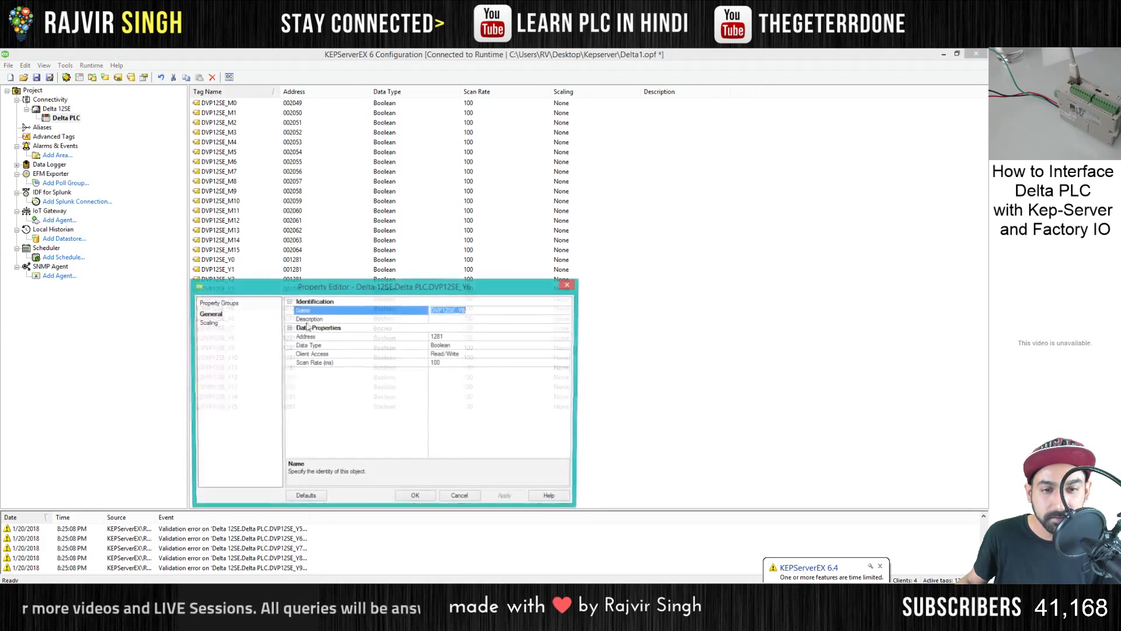
{"action": "left_click", "coordinate": [433, 337]}
{"action": "type", "text": "00"}
{"action": "left_click", "coordinate": [506, 497]}
{"action": "left_click", "coordinate": [416, 498]}
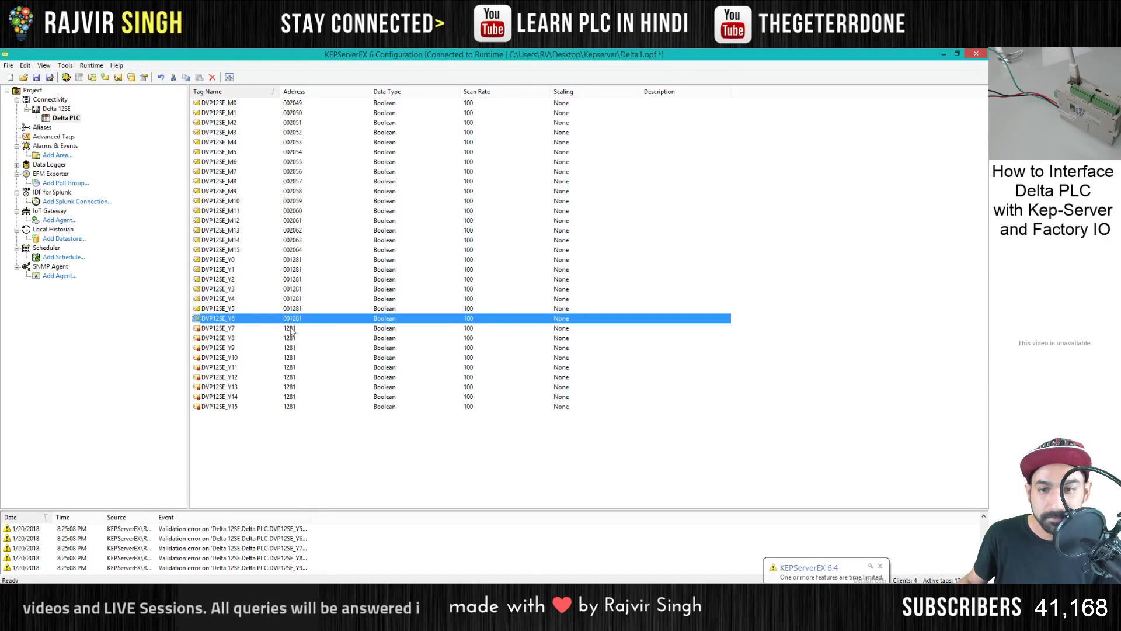
- Set the addresses of output tags DVP12SE_Y7 and DVP12SE_Y8 to 001281
{"action": "double_click", "coordinate": [291, 328]}
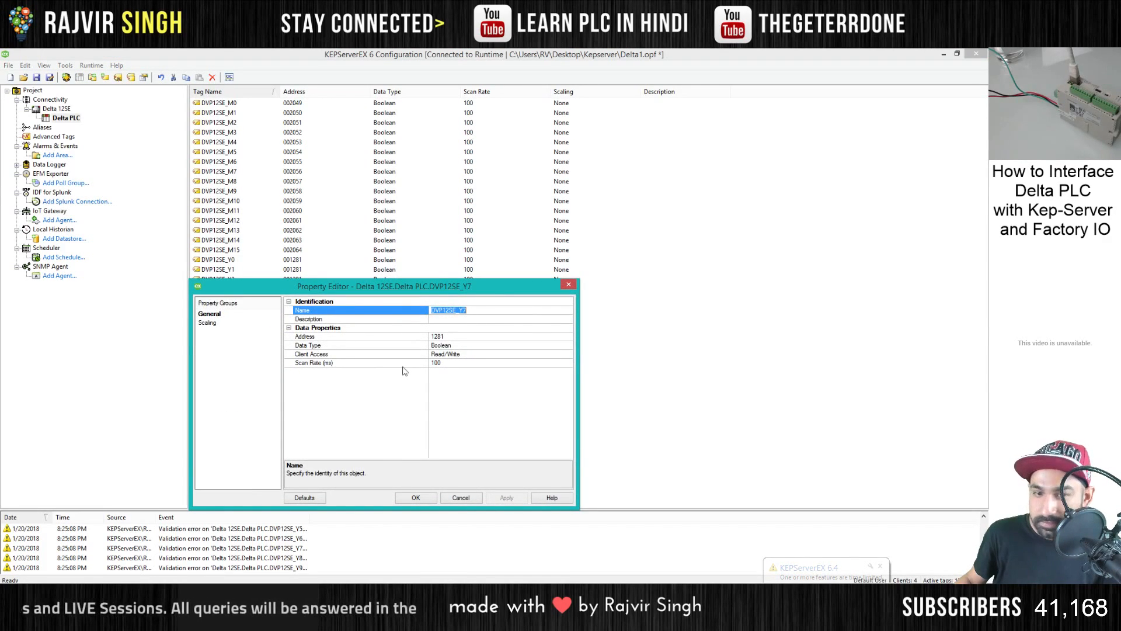
{"action": "left_click", "coordinate": [433, 337]}
{"action": "type", "text": "00"}
{"action": "left_click", "coordinate": [506, 497]}
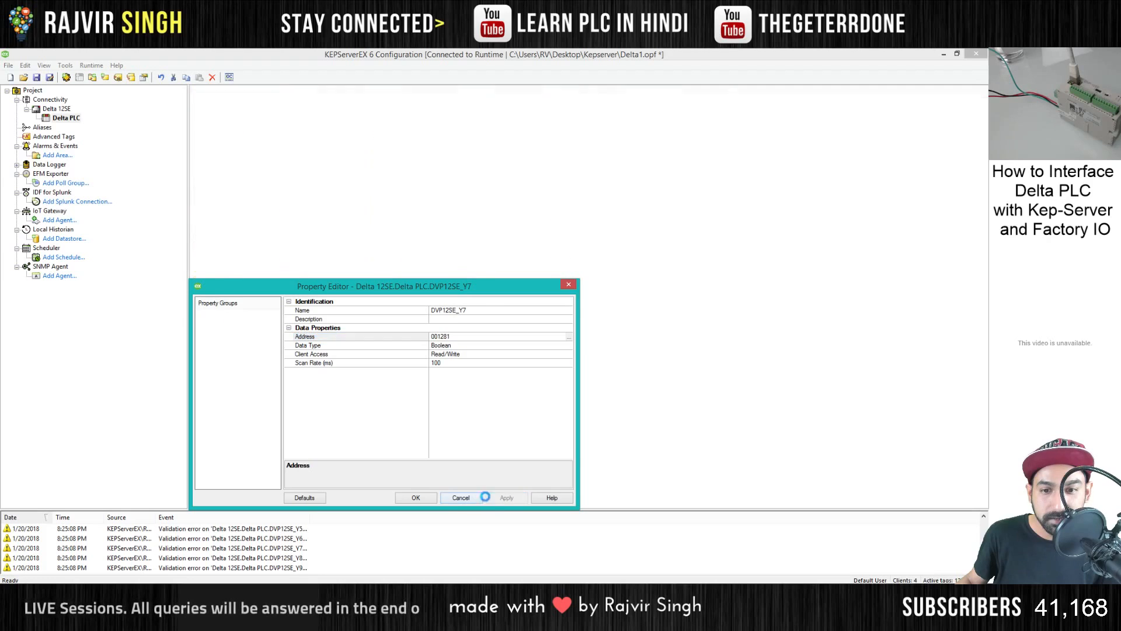
{"action": "left_click", "coordinate": [416, 498]}
{"action": "double_click", "coordinate": [235, 339]}
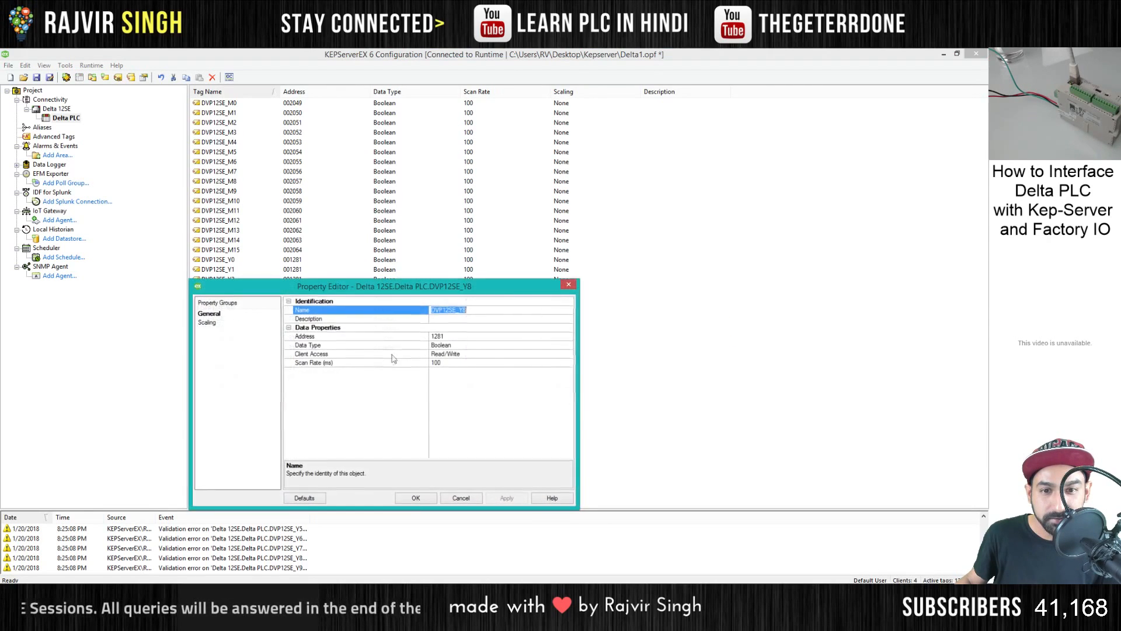
{"action": "left_click", "coordinate": [433, 337]}
{"action": "type", "text": "00"}
{"action": "left_click", "coordinate": [506, 498]}
{"action": "left_click", "coordinate": [416, 498]}
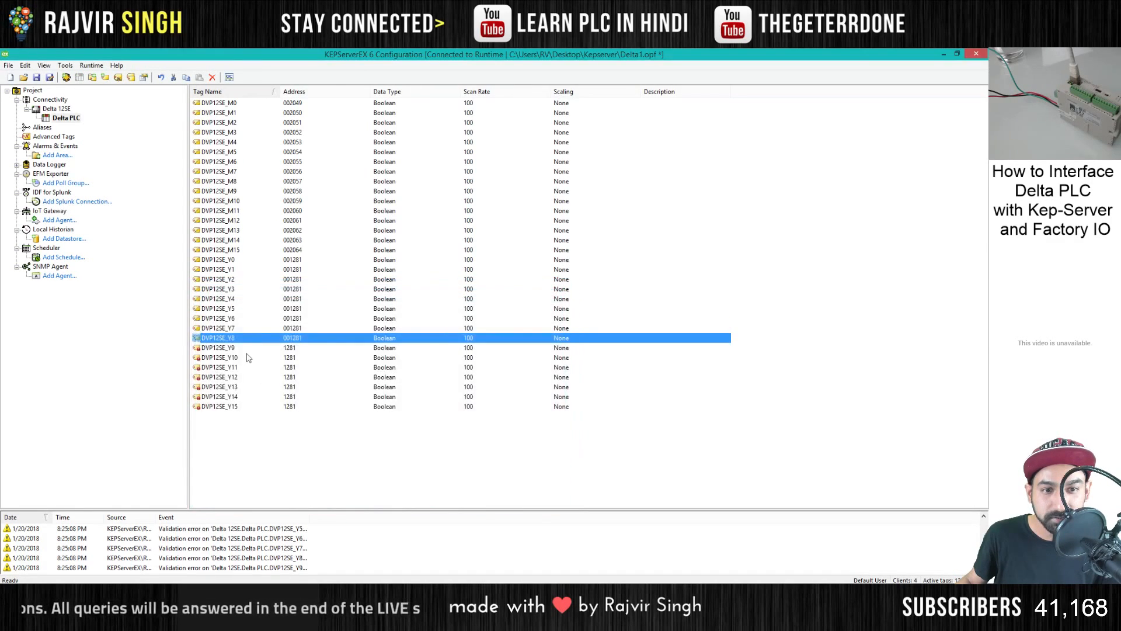
- Set the addresses of output tags DVP12SE_Y9 and DVP12SE_Y10 to 001281
{"action": "double_click", "coordinate": [235, 348]}
{"action": "left_click", "coordinate": [433, 337]}
{"action": "type", "text": "001281"}
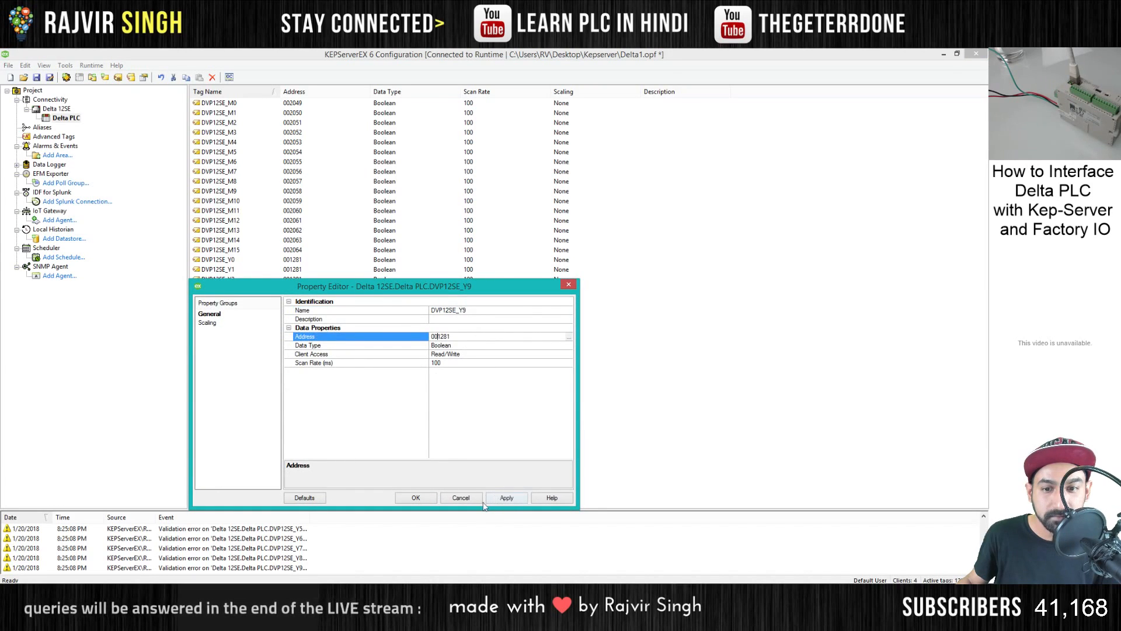
{"action": "left_click", "coordinate": [506, 497]}
{"action": "left_click", "coordinate": [416, 498]}
{"action": "double_click", "coordinate": [237, 358]}
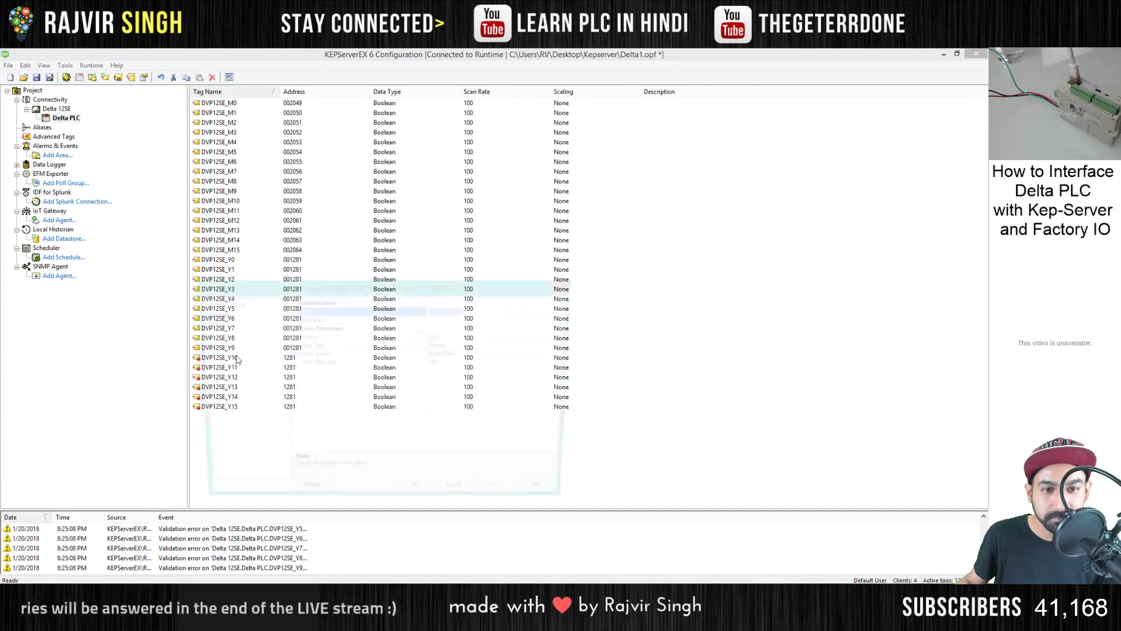
{"action": "left_click", "coordinate": [433, 337]}
{"action": "type", "text": "00"}
{"action": "left_click", "coordinate": [506, 498]}
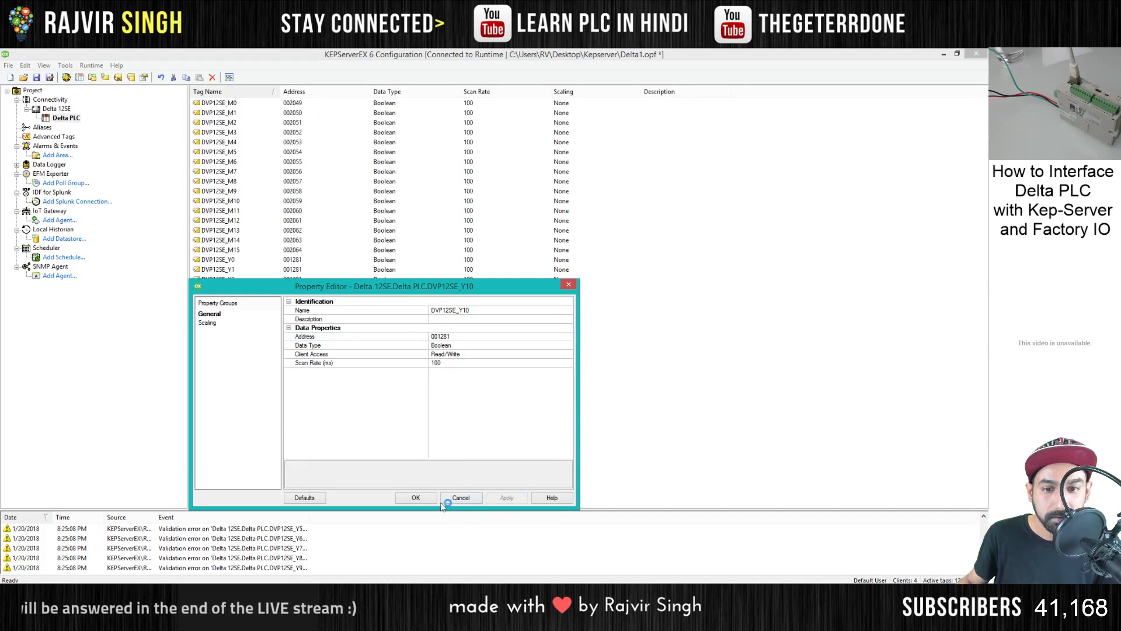
{"action": "left_click", "coordinate": [415, 498]}
- Set the addresses of output tags DVP12SE_Y11 and DVP12SE_Y12 to 001281
{"action": "left_click", "coordinate": [237, 368]}
{"action": "double_click", "coordinate": [236, 368]}
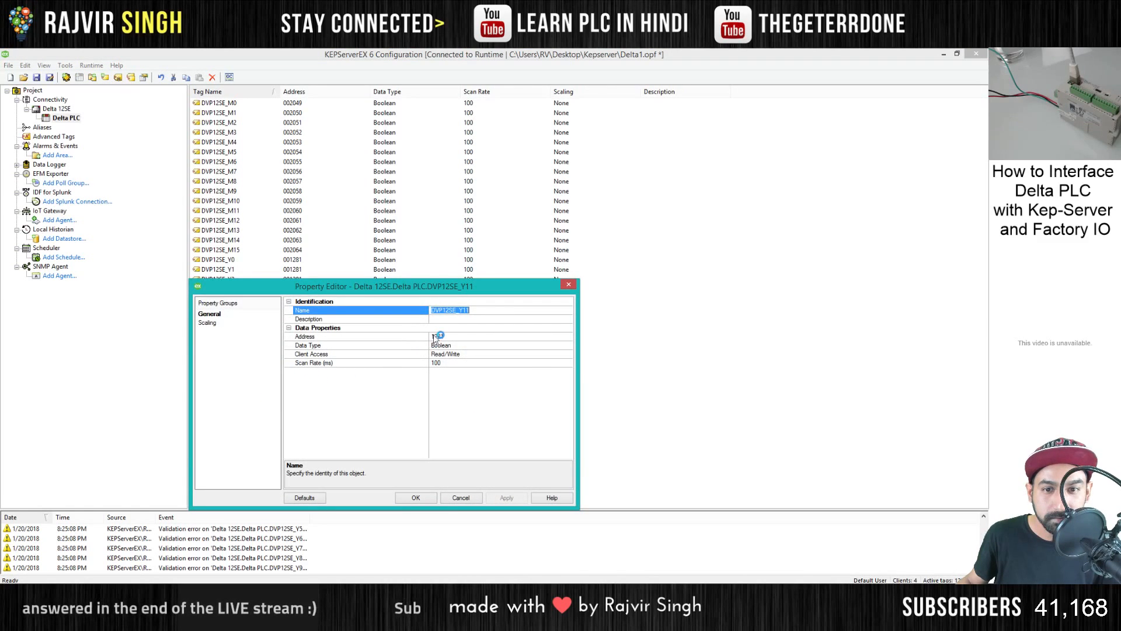
{"action": "left_click", "coordinate": [434, 337]}
{"action": "type", "text": "00"}
{"action": "left_click", "coordinate": [516, 500]}
{"action": "left_click", "coordinate": [411, 498]}
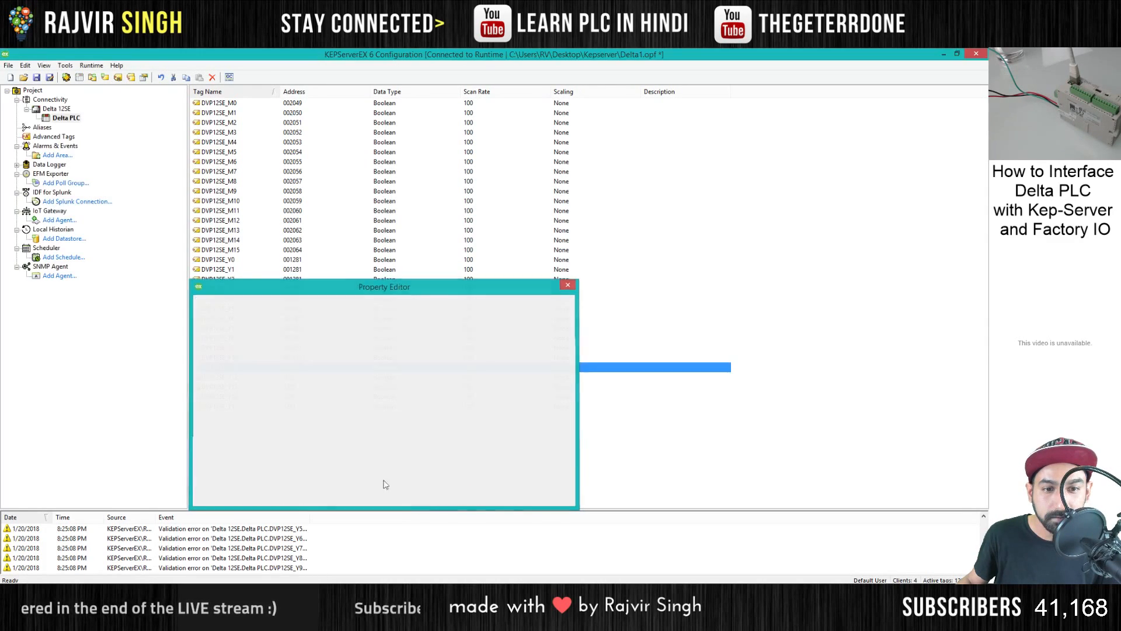
{"action": "double_click", "coordinate": [237, 378]}
{"action": "left_click", "coordinate": [432, 339]}
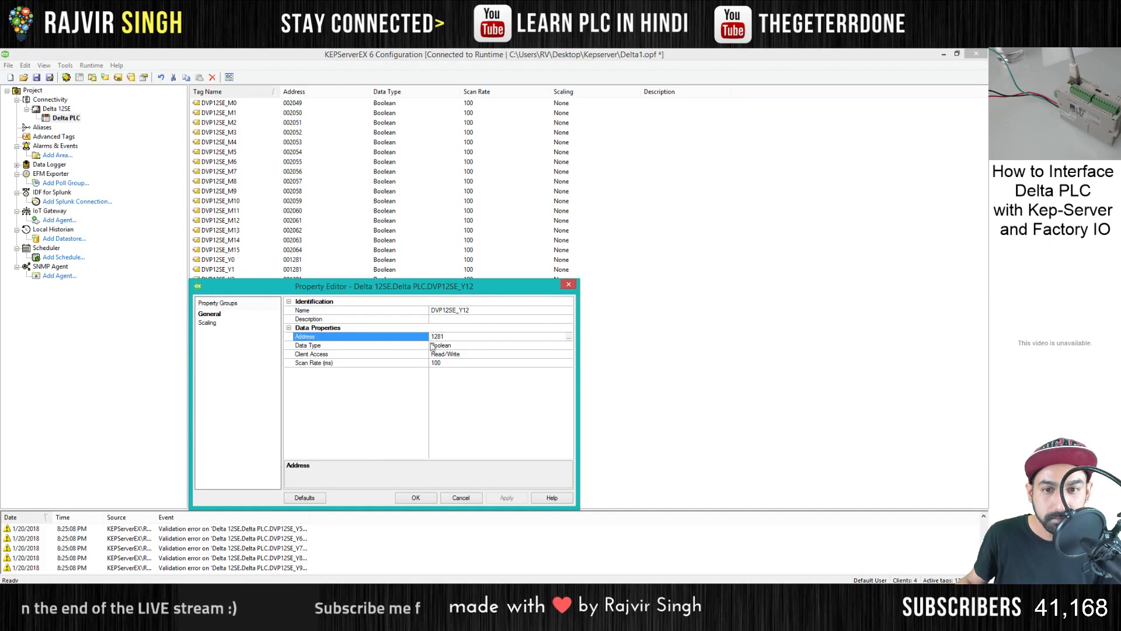
{"action": "type", "text": "00"}
{"action": "left_click", "coordinate": [495, 498]}
{"action": "left_click", "coordinate": [416, 497]}
- Set the addresses of output tags DVP12SE_Y13 and DVP12SE_Y14 to 001281
{"action": "double_click", "coordinate": [429, 387]}
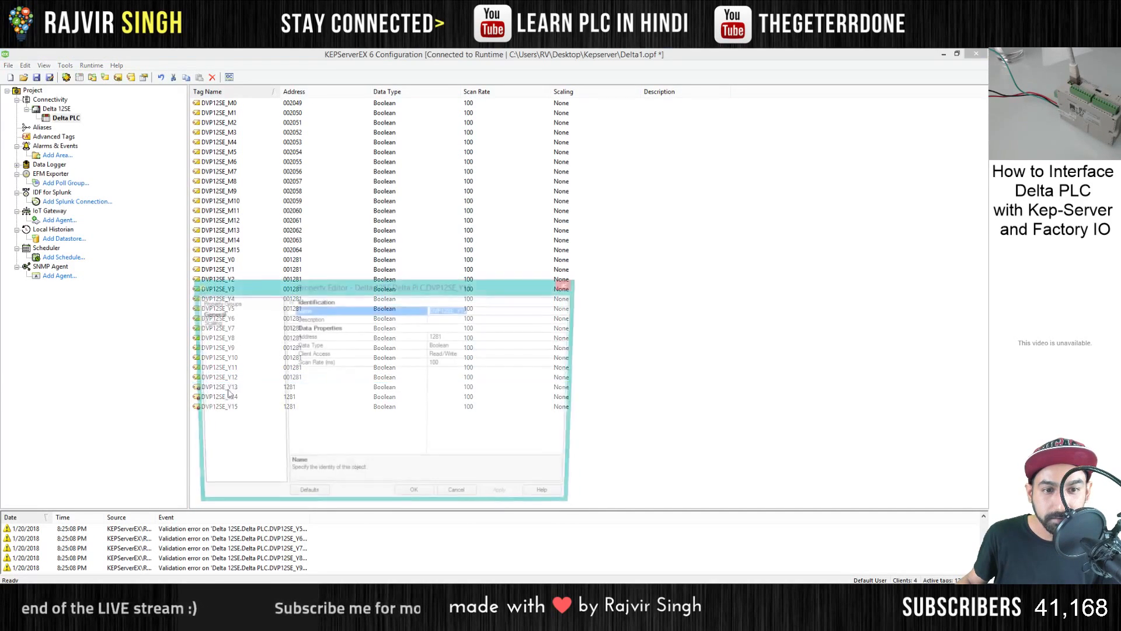
{"action": "left_click", "coordinate": [435, 339]}
{"action": "type", "text": "00"}
{"action": "left_click", "coordinate": [506, 497]}
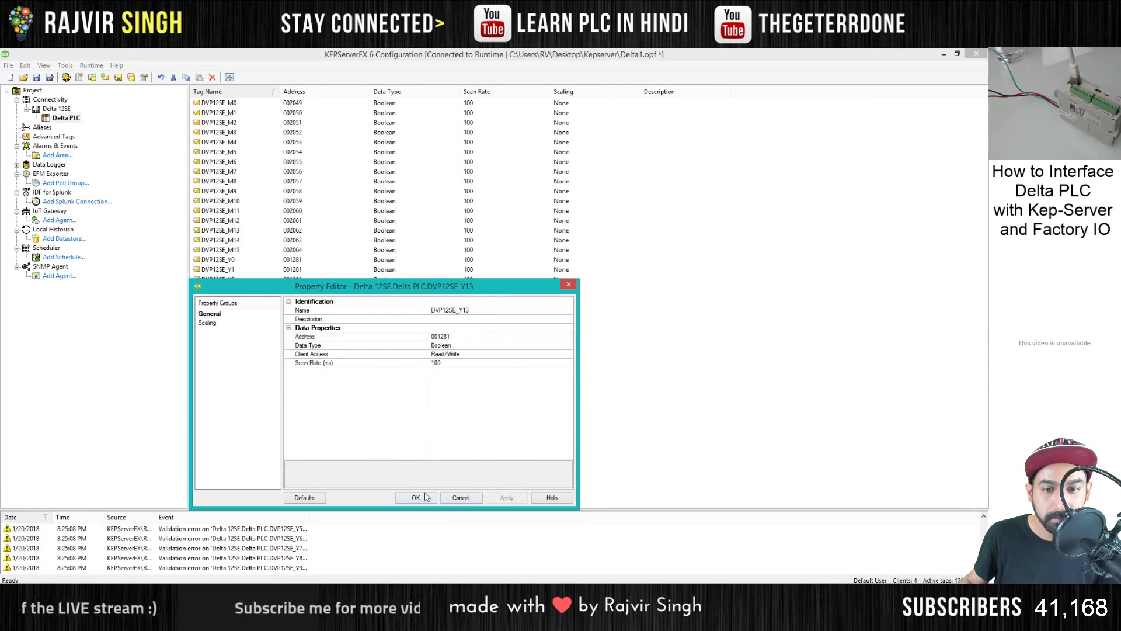
{"action": "left_click", "coordinate": [416, 497]}
{"action": "double_click", "coordinate": [239, 397]}
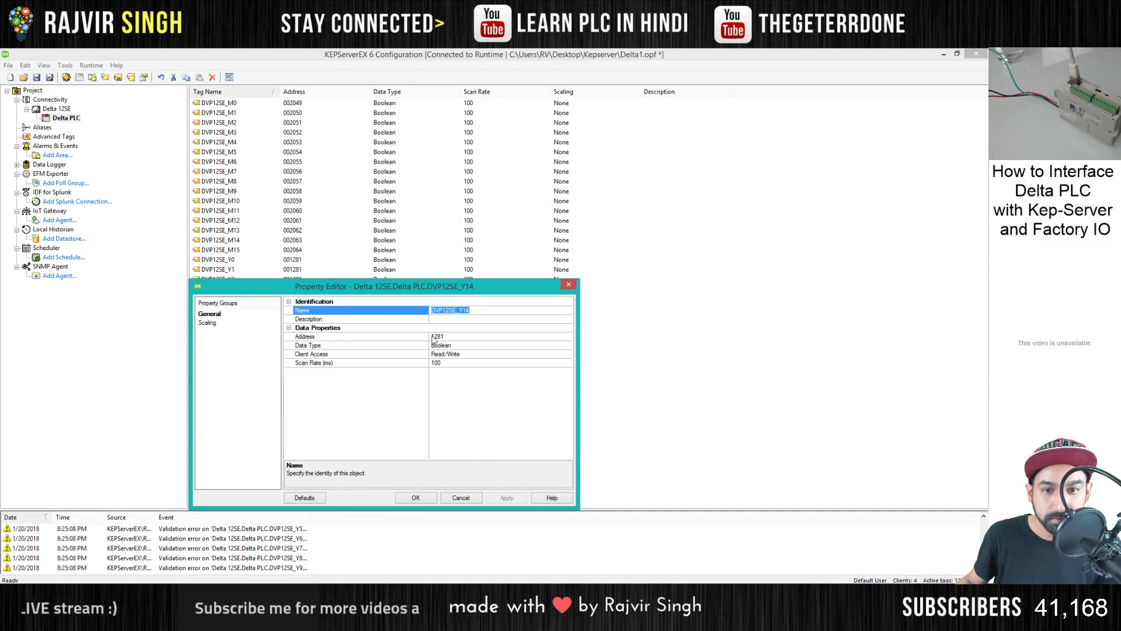
{"action": "left_click", "coordinate": [434, 339]}
{"action": "type", "text": "00"}
{"action": "left_click", "coordinate": [506, 498]}
{"action": "left_click", "coordinate": [416, 497]}
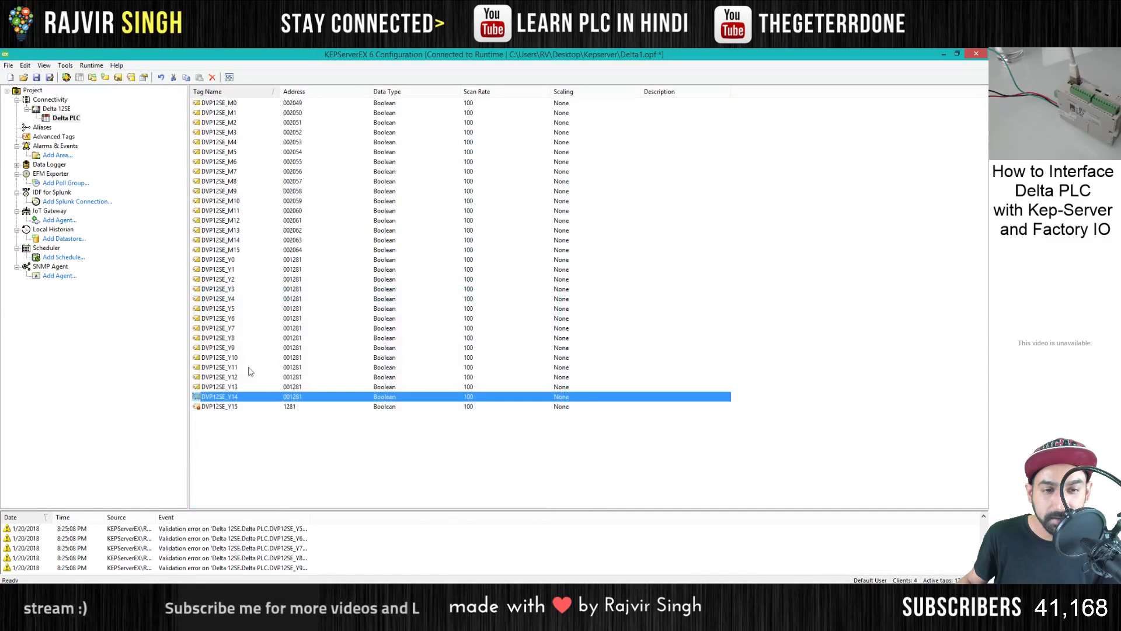
- Set the address of the last output tag, DVP12SE_Y15, to 001281
{"action": "left_click", "coordinate": [230, 329]}
{"action": "double_click", "coordinate": [226, 404]}
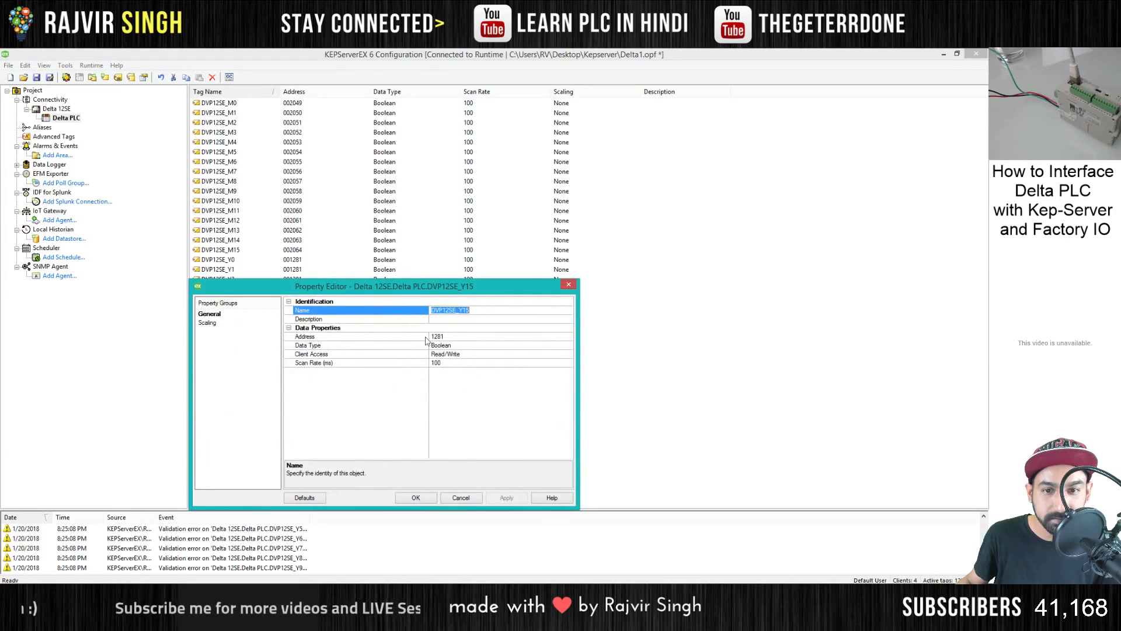
{"action": "left_click", "coordinate": [435, 337]}
{"action": "type", "text": "00"}
{"action": "left_click", "coordinate": [507, 498]}
{"action": "left_click", "coordinate": [416, 498]}
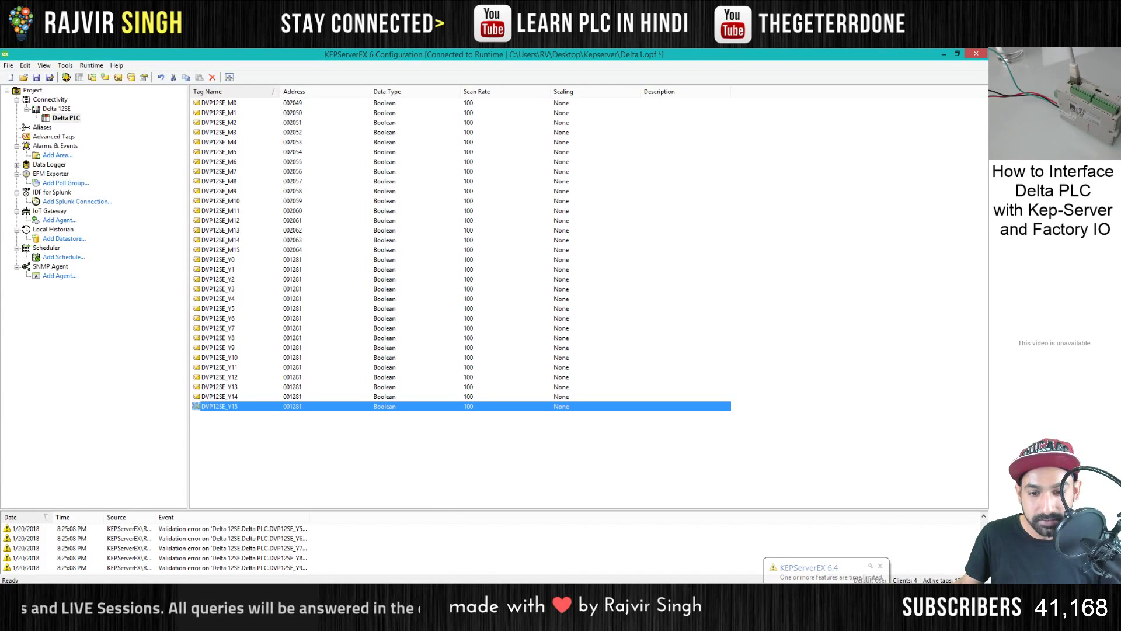
- Switch to Factory I/O, place its window on one side of the desktop and open its driver view
{"action": "key", "text": "alt+Tab"}
{"action": "left_click_drag", "start_coordinate": [719, 54], "coordinate": [167, 58]}
{"action": "left_click", "coordinate": [51, 78]}
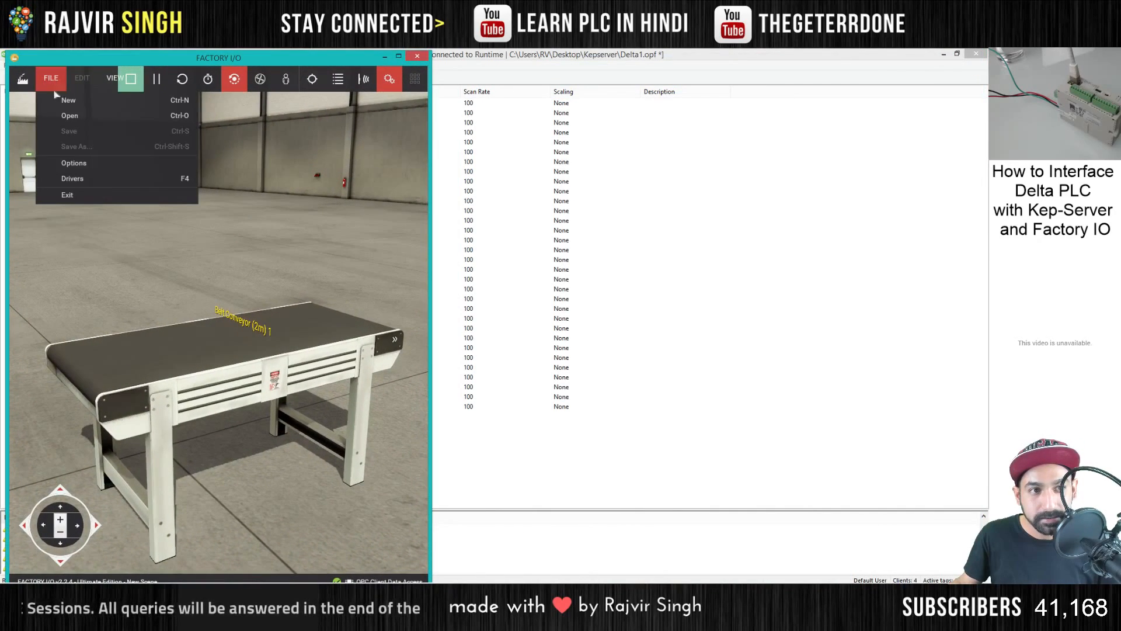
{"action": "left_click", "coordinate": [72, 179]}
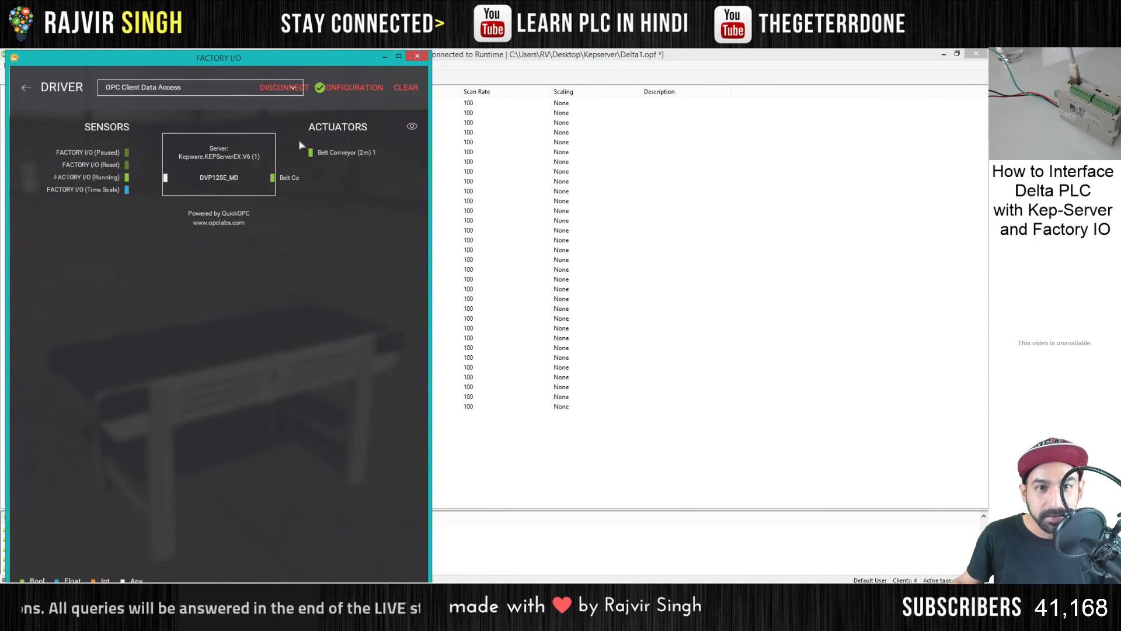
- Browse the Kepware.KEPServerEX.V6 items in the OPC Client Data Access configuration to load the DVP12SE tags into the driver
{"action": "left_click", "coordinate": [335, 89]}
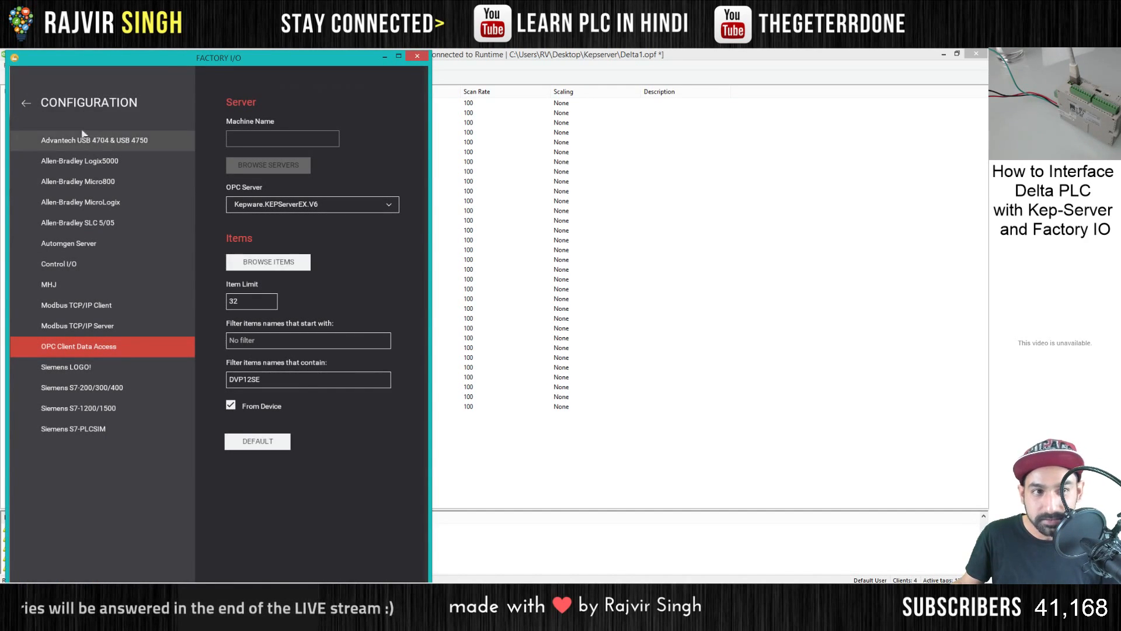
{"action": "left_click", "coordinate": [287, 263]}
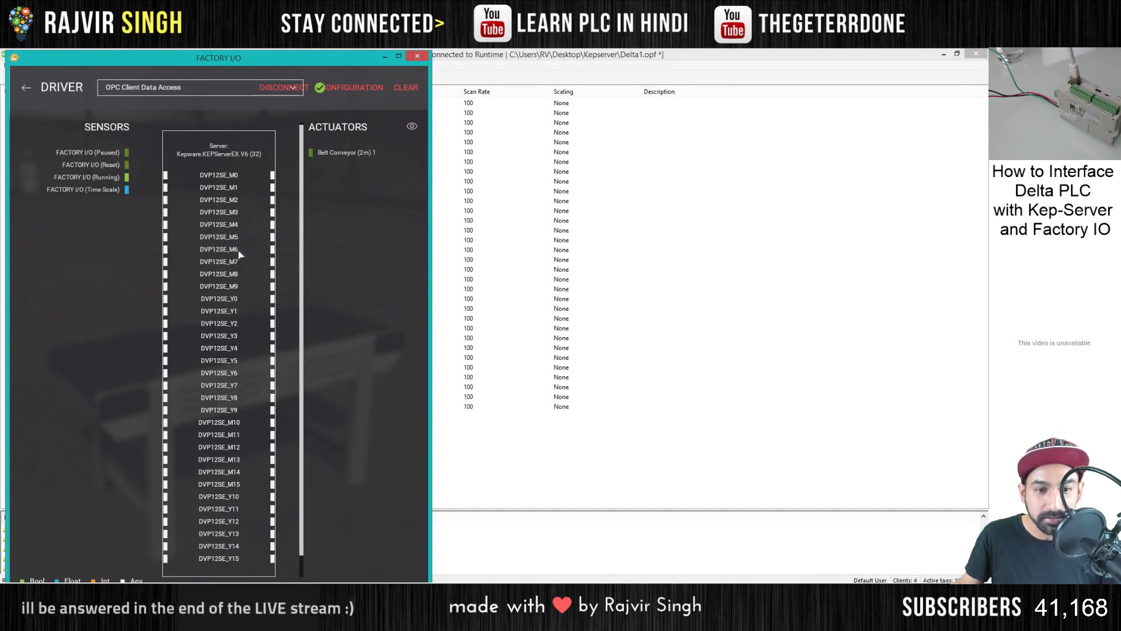
{"action": "scroll", "coordinate": [288, 379], "scroll_direction": "down", "scroll_amount": 3}
{"action": "scroll", "coordinate": [288, 388], "scroll_direction": "up", "scroll_amount": 3}
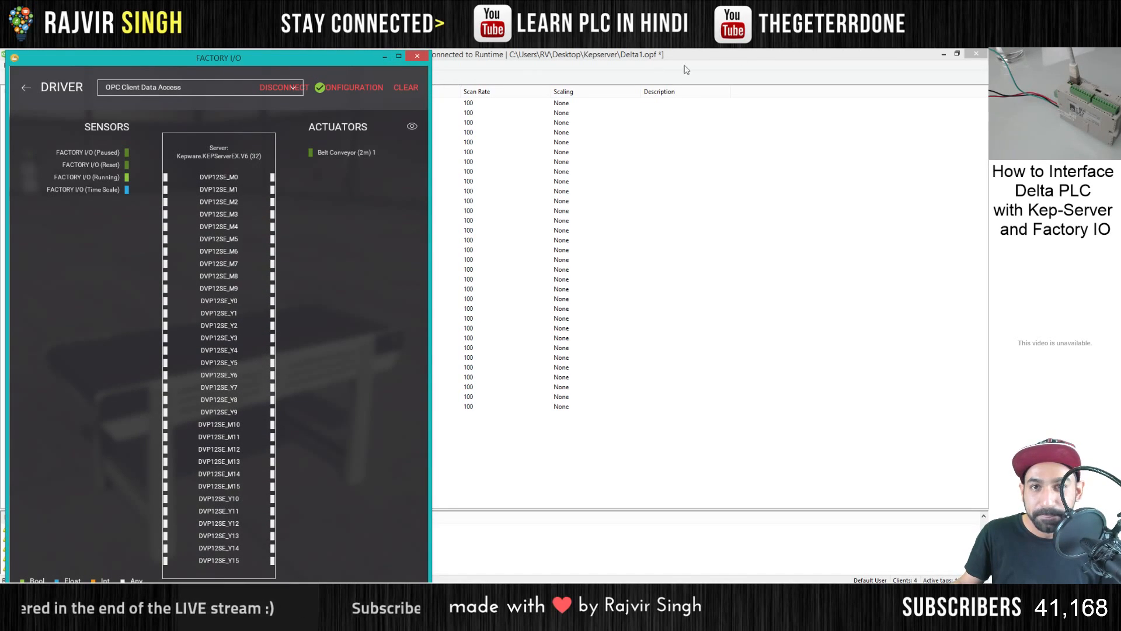
- Minimize KEPServerEX, arrange the Delta ISPSoft monitor table window beside Factory I/O, and return Factory I/O to the conveyor scene
{"action": "left_click", "coordinate": [944, 54]}
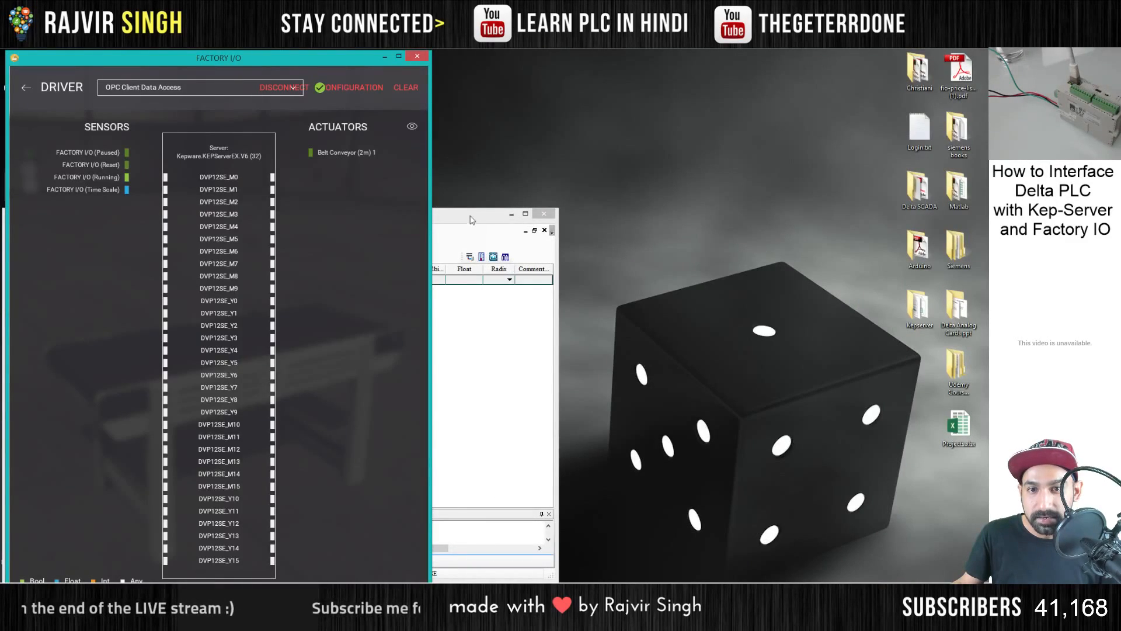
{"action": "left_click_drag", "start_coordinate": [468, 216], "coordinate": [827, 105]}
{"action": "left_click_drag", "start_coordinate": [618, 109], "coordinate": [686, 63]}
{"action": "left_click_drag", "start_coordinate": [436, 432], "coordinate": [440, 582]}
{"action": "left_click", "coordinate": [415, 566]}
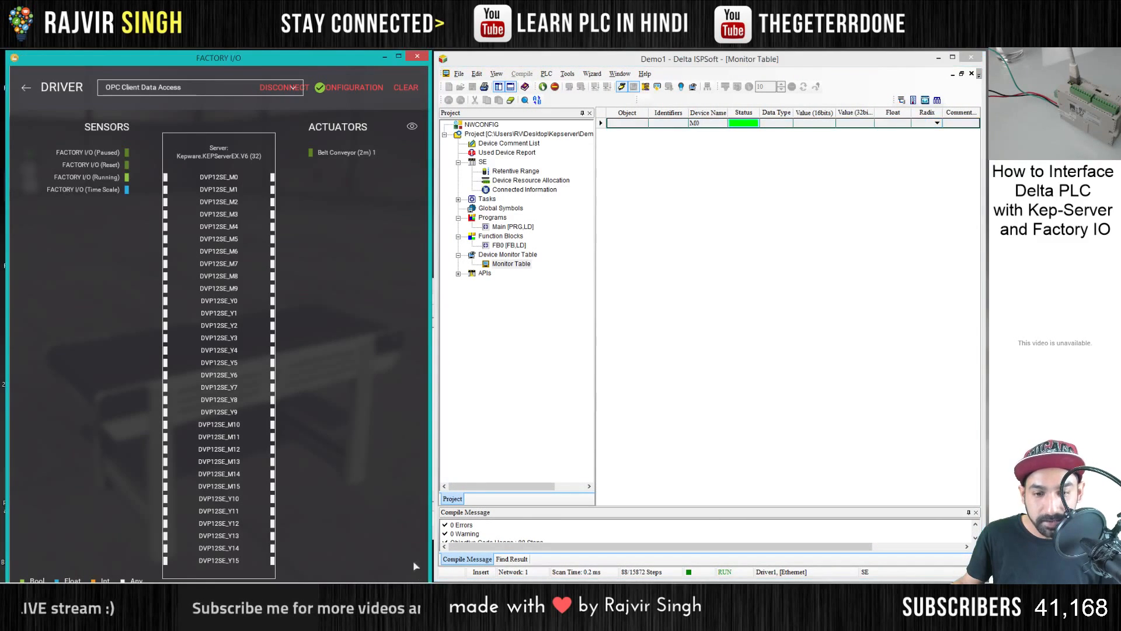
{"action": "mouse_move", "coordinate": [365, 53]}
{"action": "left_mouse_down"}
{"action": "mouse_move", "coordinate": [363, 67]}
{"action": "mouse_move", "coordinate": [348, 60]}
{"action": "left_mouse_up"}
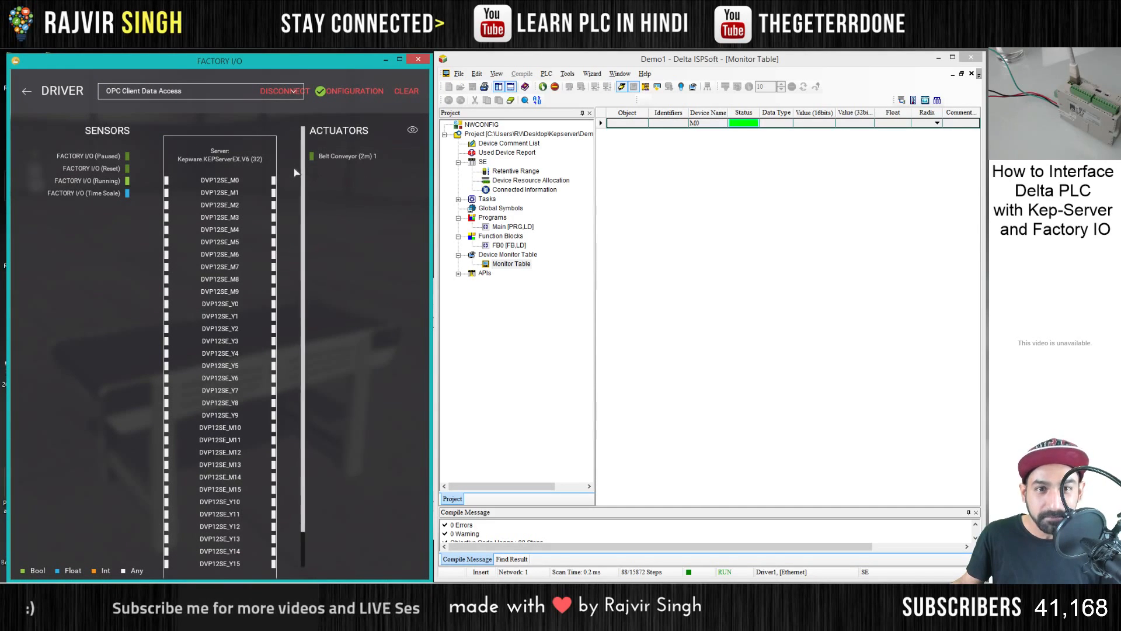
{"action": "left_click", "coordinate": [27, 91]}
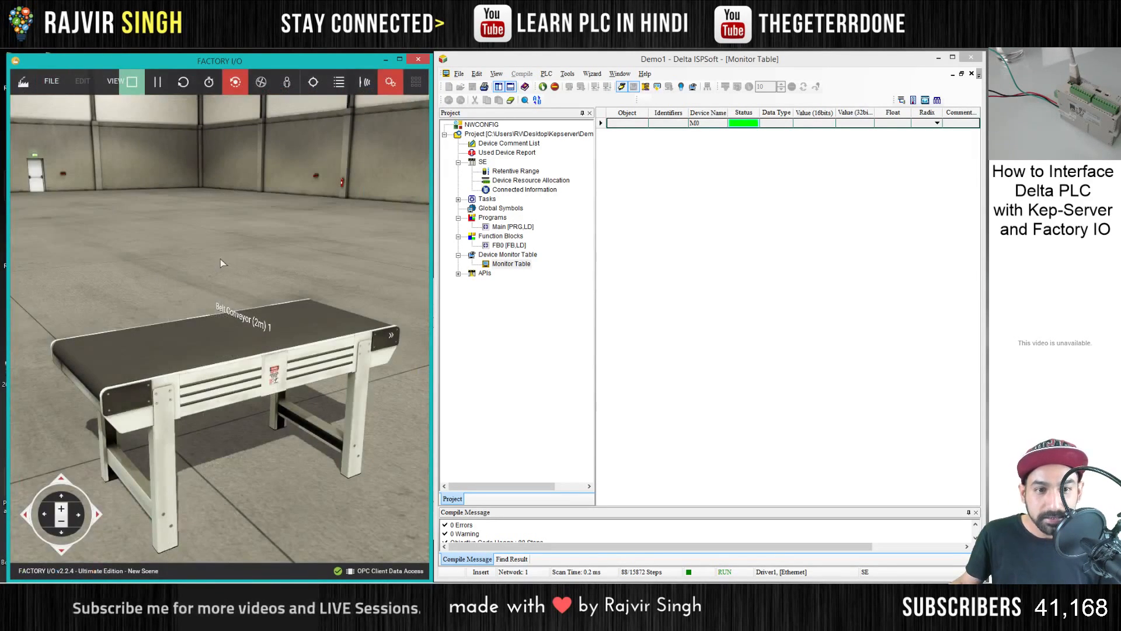
- Stop the Factory I/O simulation, widen its window and delete the existing 2 m belt conveyor from the scene
{"action": "scroll", "coordinate": [219, 258], "scroll_direction": "down", "scroll_amount": 3}
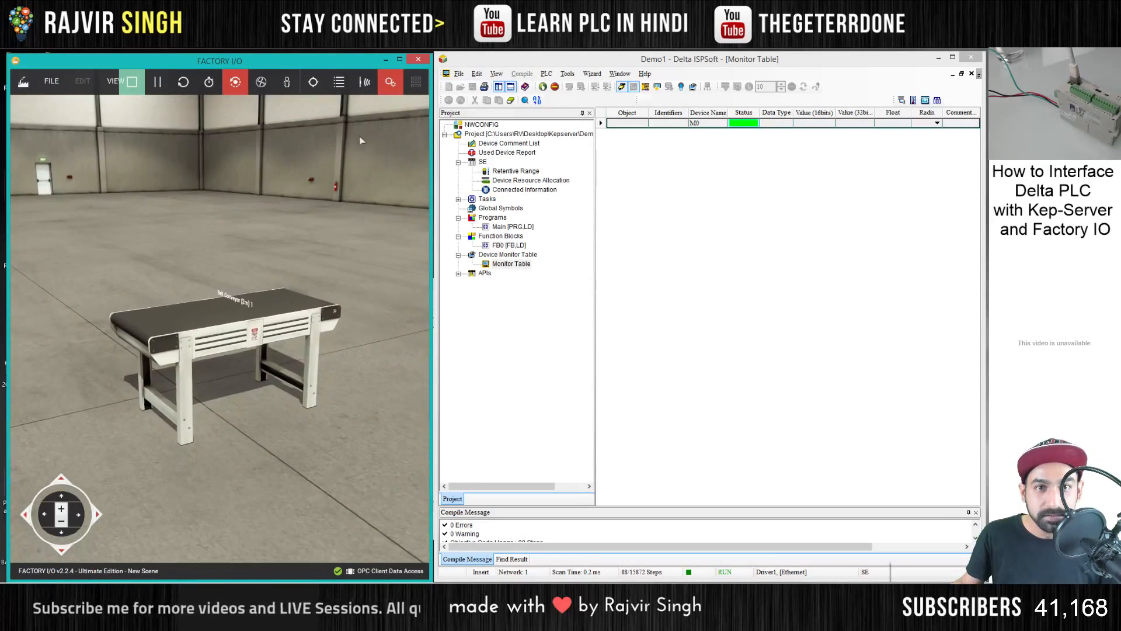
{"action": "left_click", "coordinate": [132, 82]}
{"action": "left_click_drag", "start_coordinate": [432, 198], "coordinate": [633, 206]}
{"action": "double_click", "coordinate": [342, 250]}
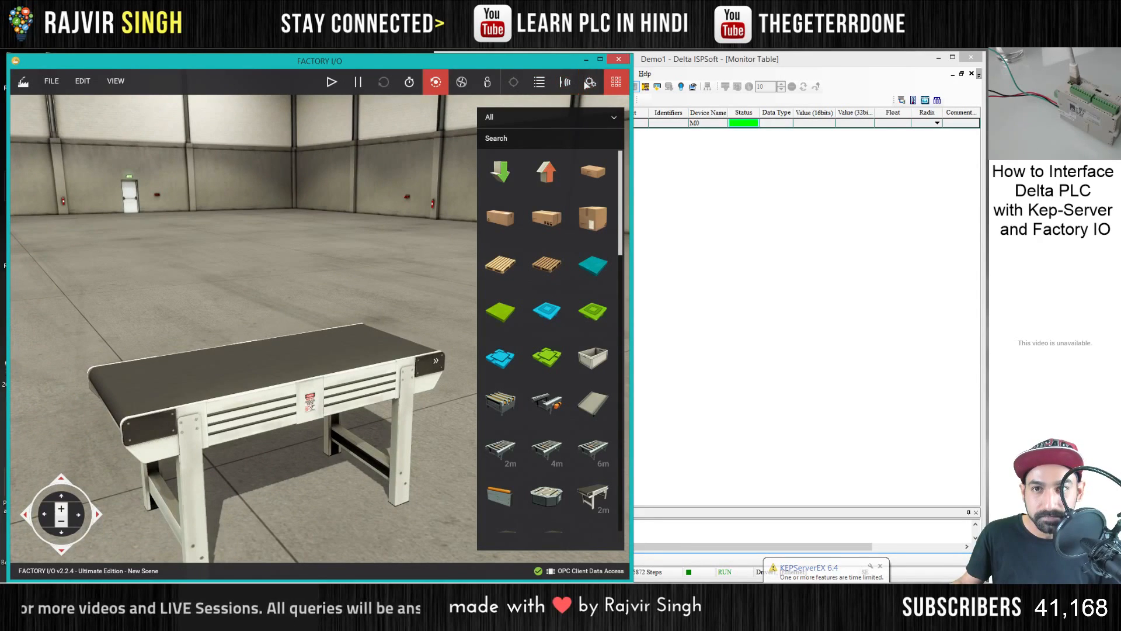
{"action": "left_click", "coordinate": [461, 82]}
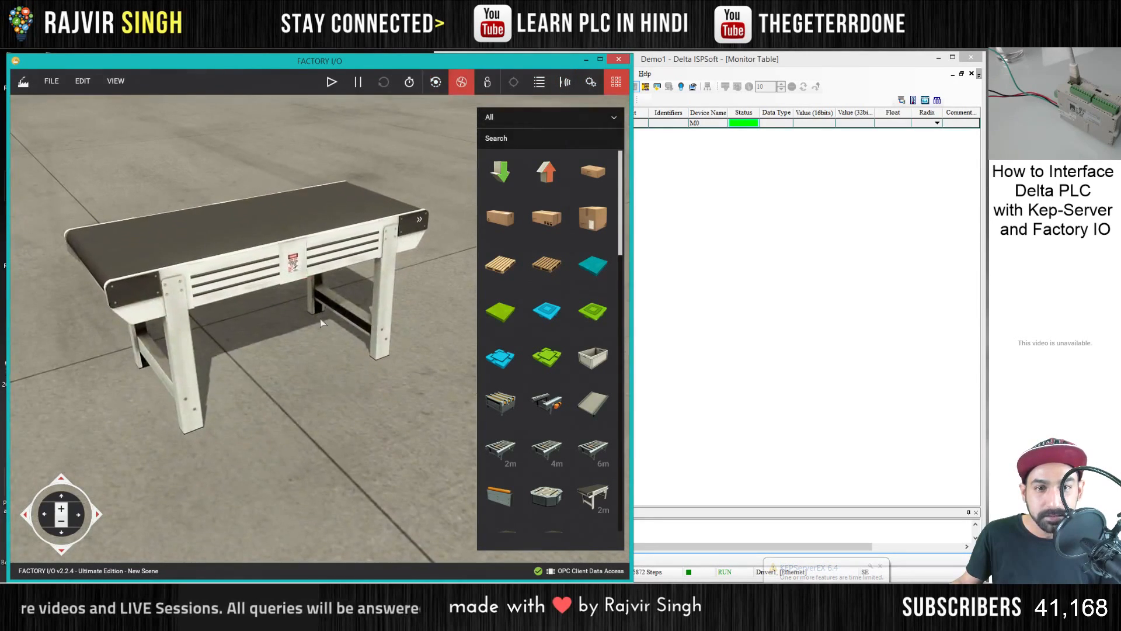
{"action": "key", "text": "Delete"}
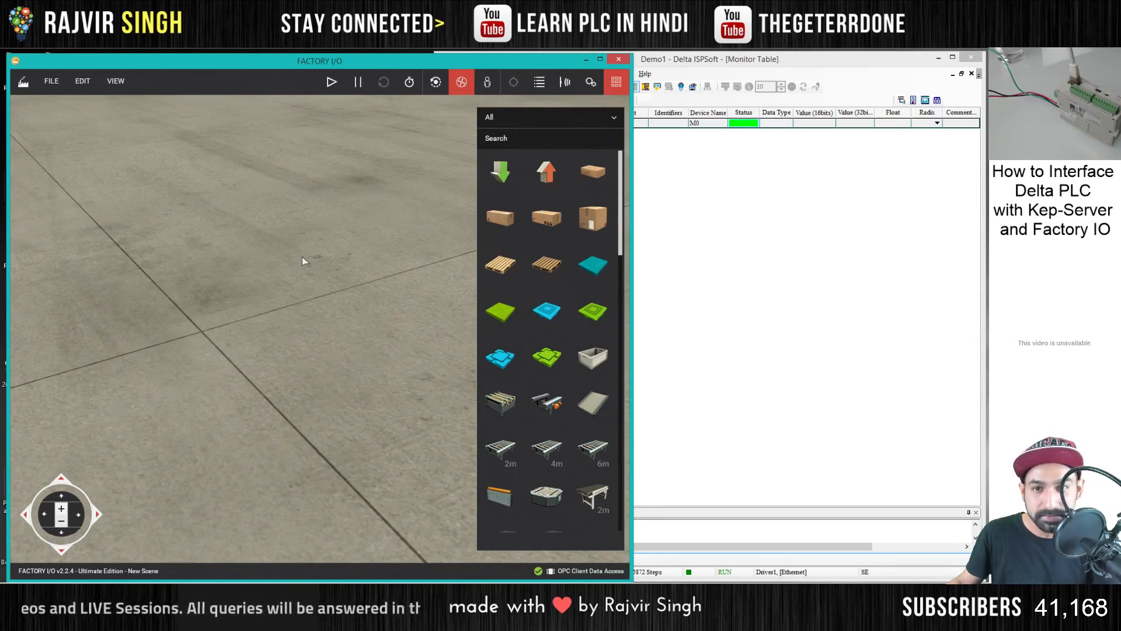
- Place a 4 m belt conveyor on the empty factory floor
{"action": "scroll", "coordinate": [534, 358], "scroll_direction": "down", "scroll_amount": 6}
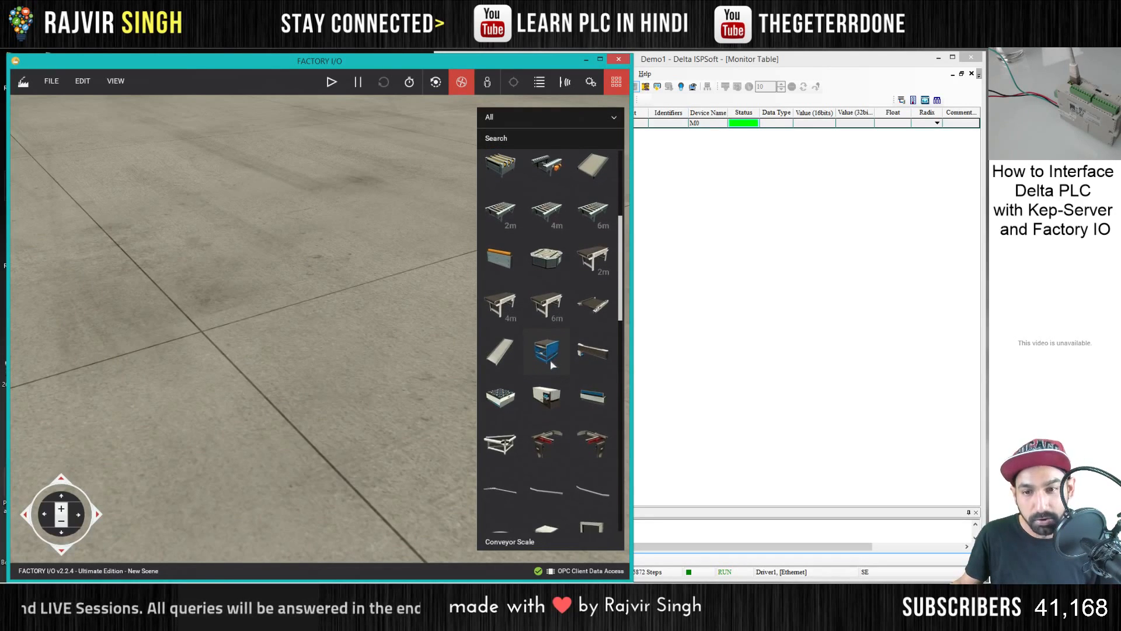
{"action": "scroll", "coordinate": [553, 367], "scroll_direction": "down", "scroll_amount": 4}
{"action": "scroll", "coordinate": [552, 371], "scroll_direction": "up", "scroll_amount": 7}
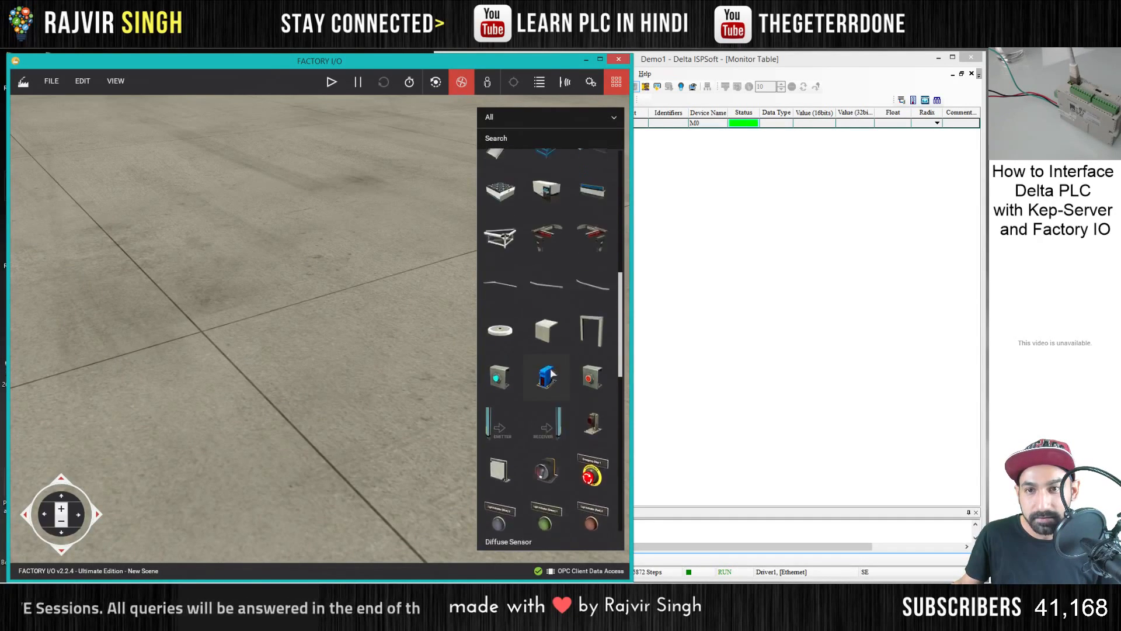
{"action": "left_click_drag", "start_coordinate": [555, 318], "coordinate": [337, 333]}
{"action": "scroll", "coordinate": [298, 334], "scroll_direction": "down", "scroll_amount": 3}
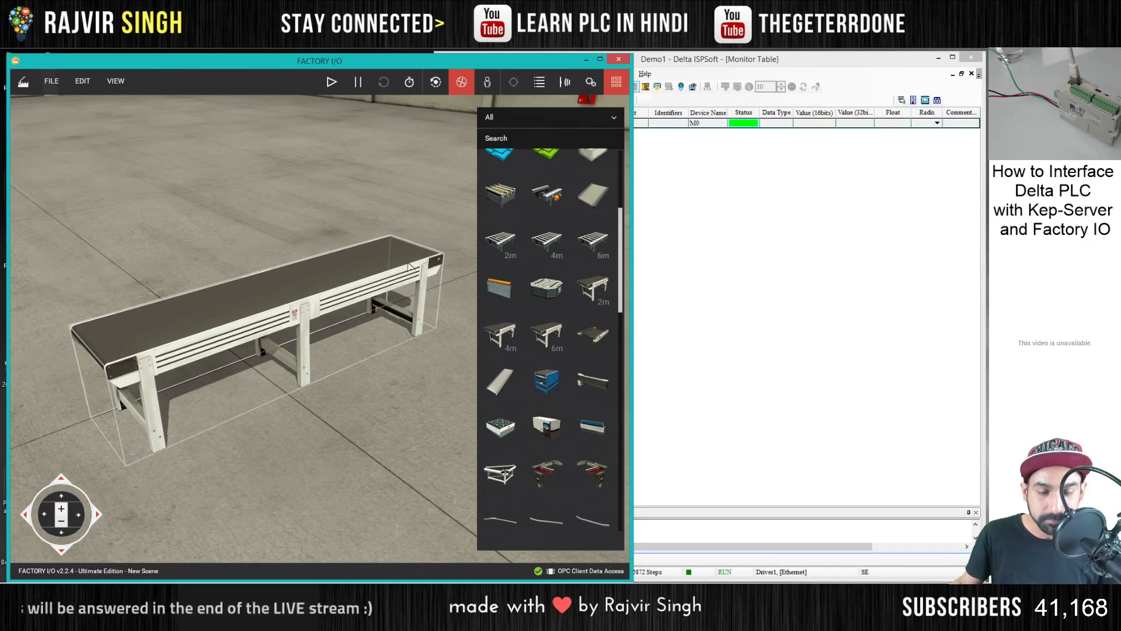
- Place a column beside the belt conveyor and mount an electric switchboard on it
{"action": "scroll", "coordinate": [582, 356], "scroll_direction": "down", "scroll_amount": 10}
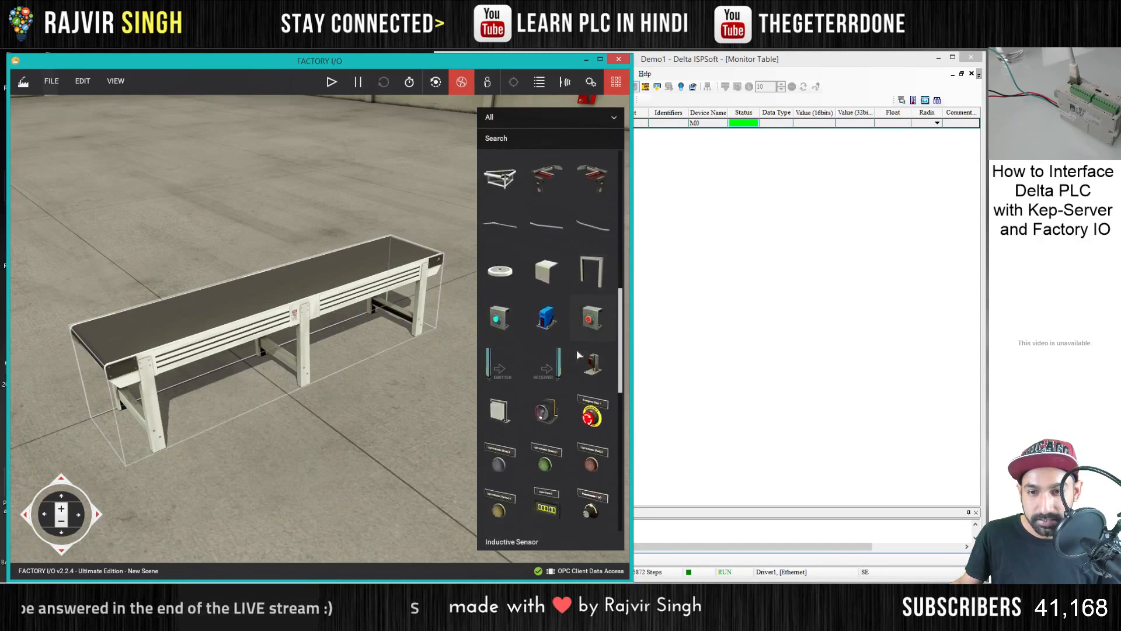
{"action": "left_click_drag", "start_coordinate": [594, 315], "coordinate": [225, 429]}
{"action": "left_click_drag", "start_coordinate": [546, 297], "coordinate": [207, 305]}
{"action": "scroll", "coordinate": [222, 315], "scroll_direction": "up", "scroll_amount": 6}
{"action": "scroll", "coordinate": [223, 317], "scroll_direction": "up", "scroll_amount": 5}
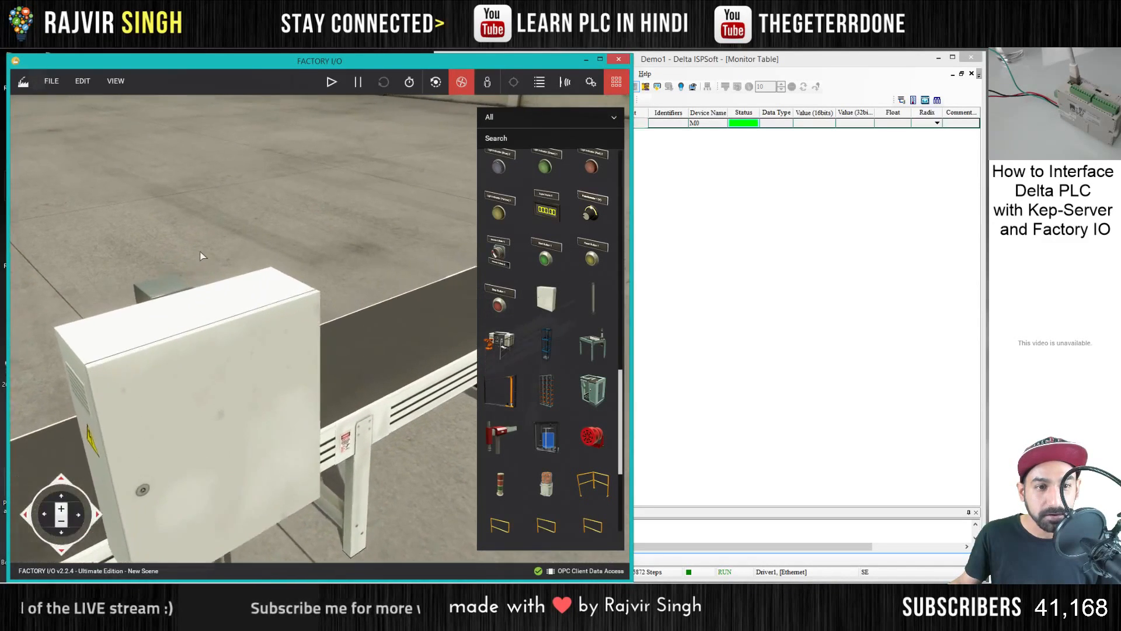
{"action": "scroll", "coordinate": [196, 305], "scroll_direction": "down", "scroll_amount": 3}
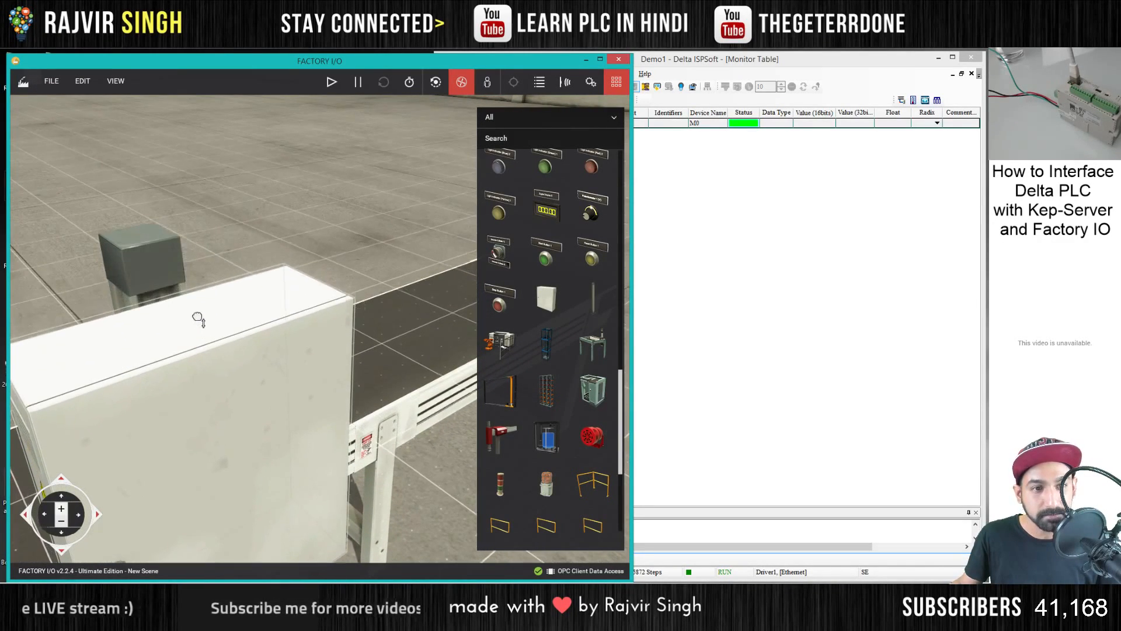
{"action": "scroll", "coordinate": [263, 258], "scroll_direction": "down", "scroll_amount": 5}
{"action": "scroll", "coordinate": [331, 284], "scroll_direction": "down", "scroll_amount": 3}
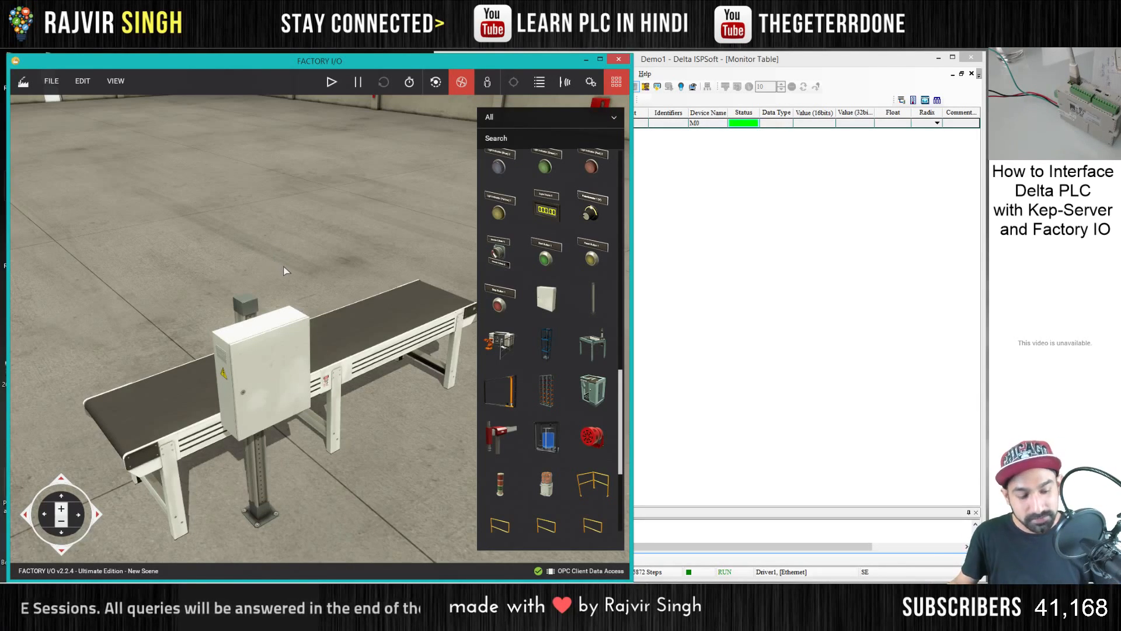
- Mount a Start Button on the front door of the electric switchboard
{"action": "scroll", "coordinate": [282, 266], "scroll_direction": "up", "scroll_amount": 1}
{"action": "scroll", "coordinate": [289, 275], "scroll_direction": "up", "scroll_amount": 3}
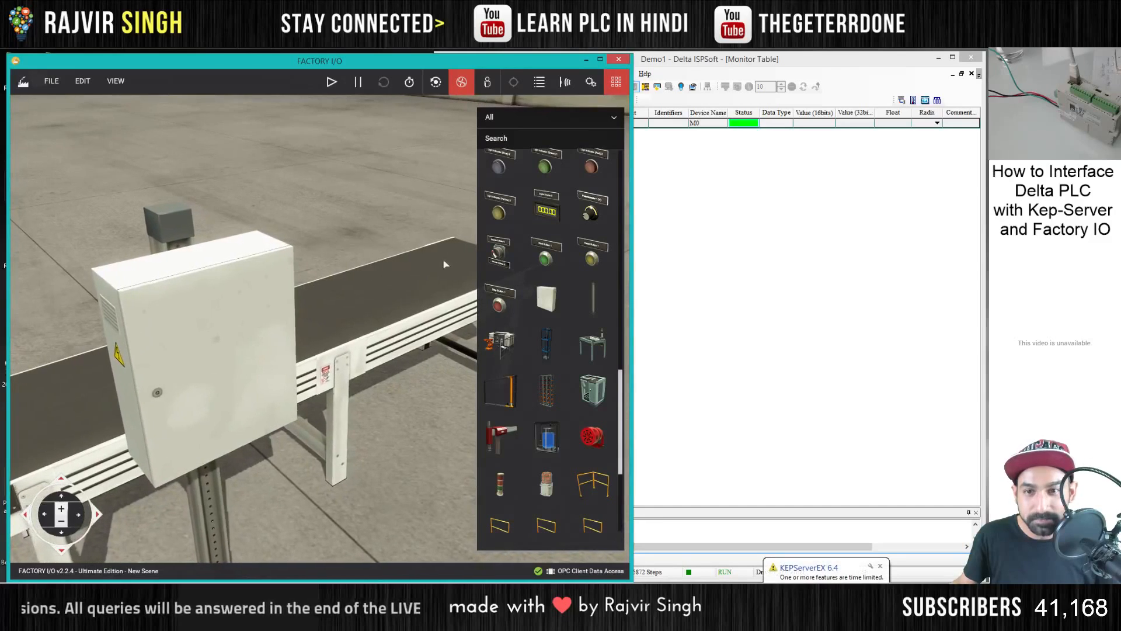
{"action": "scroll", "coordinate": [464, 255], "scroll_direction": "down", "scroll_amount": 3}
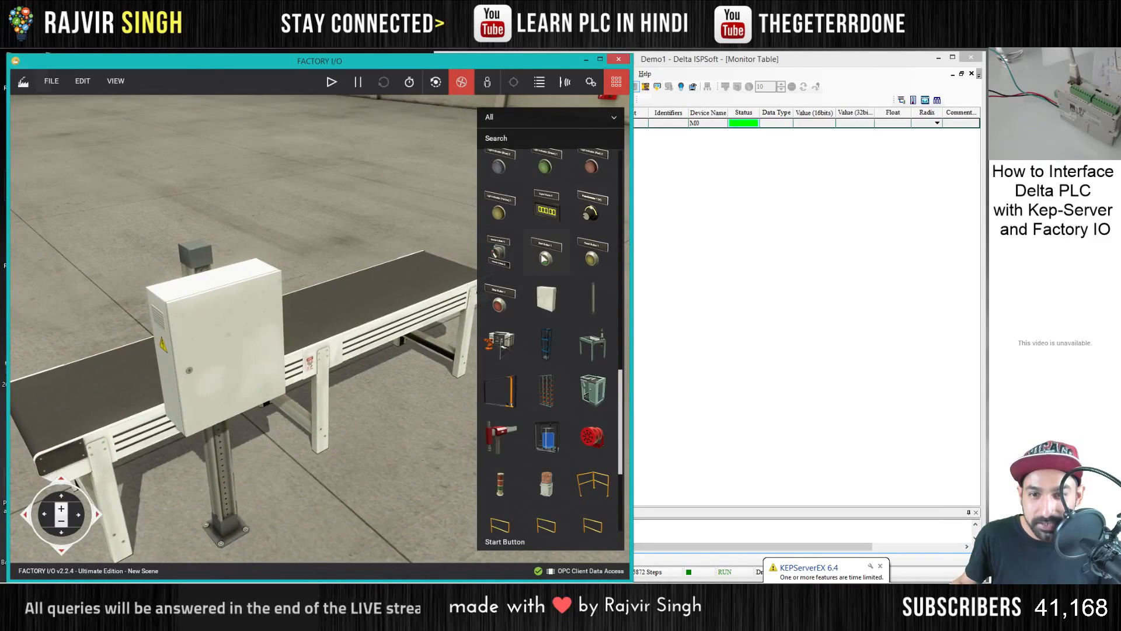
{"action": "left_click_drag", "start_coordinate": [546, 252], "coordinate": [376, 444]}
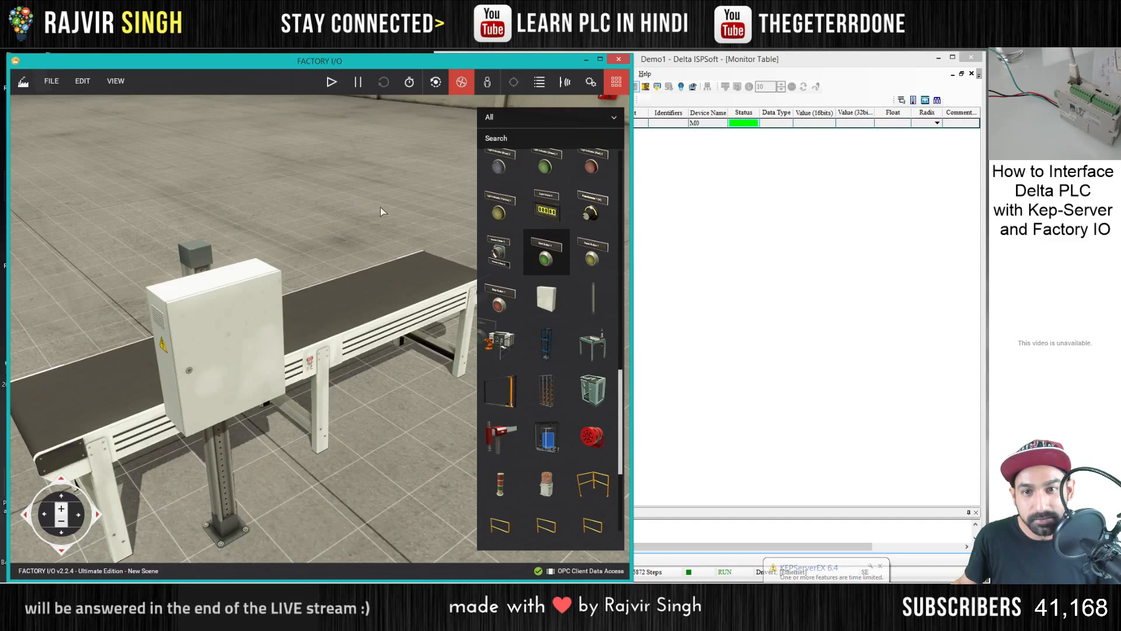
{"action": "left_click_drag", "start_coordinate": [371, 208], "coordinate": [370, 348]}
{"action": "left_click_drag", "start_coordinate": [287, 236], "coordinate": [143, 366]}
{"action": "scroll", "coordinate": [325, 459], "scroll_direction": "down", "scroll_amount": 2}
{"action": "scroll", "coordinate": [158, 350], "scroll_direction": "up", "scroll_amount": 5}
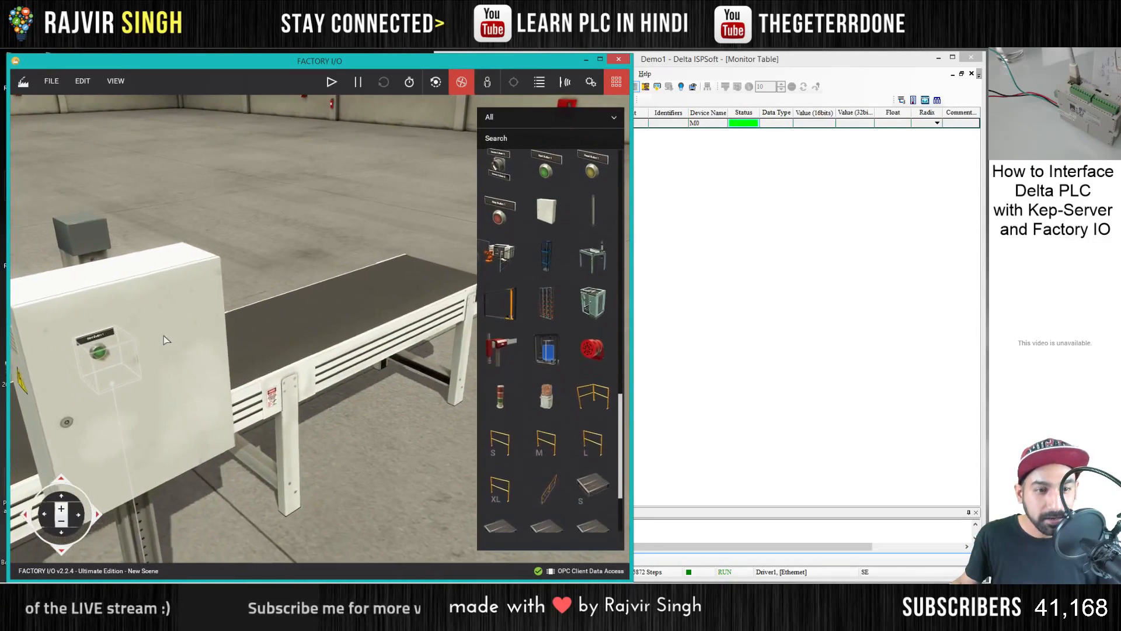
{"action": "scroll", "coordinate": [164, 350], "scroll_direction": "up", "scroll_amount": 2}
{"action": "scroll", "coordinate": [358, 232], "scroll_direction": "down", "scroll_amount": 4}
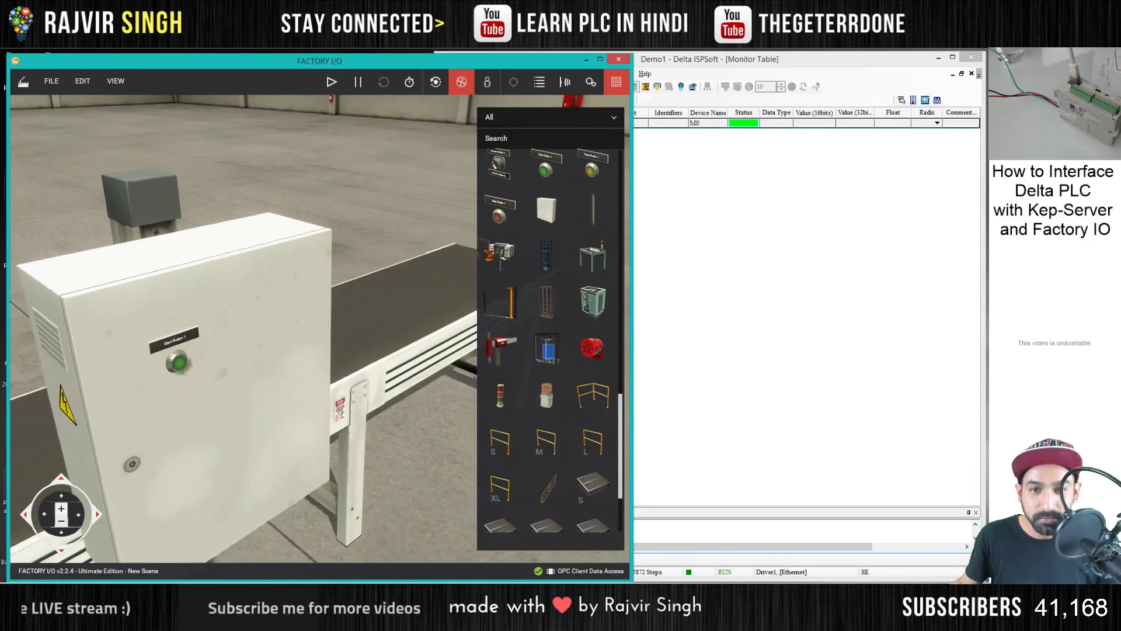
- Add a Stop Button next to the start button and an Emergency Stop below it on the switchboard door
{"action": "scroll", "coordinate": [457, 369], "scroll_direction": "up", "scroll_amount": 2}
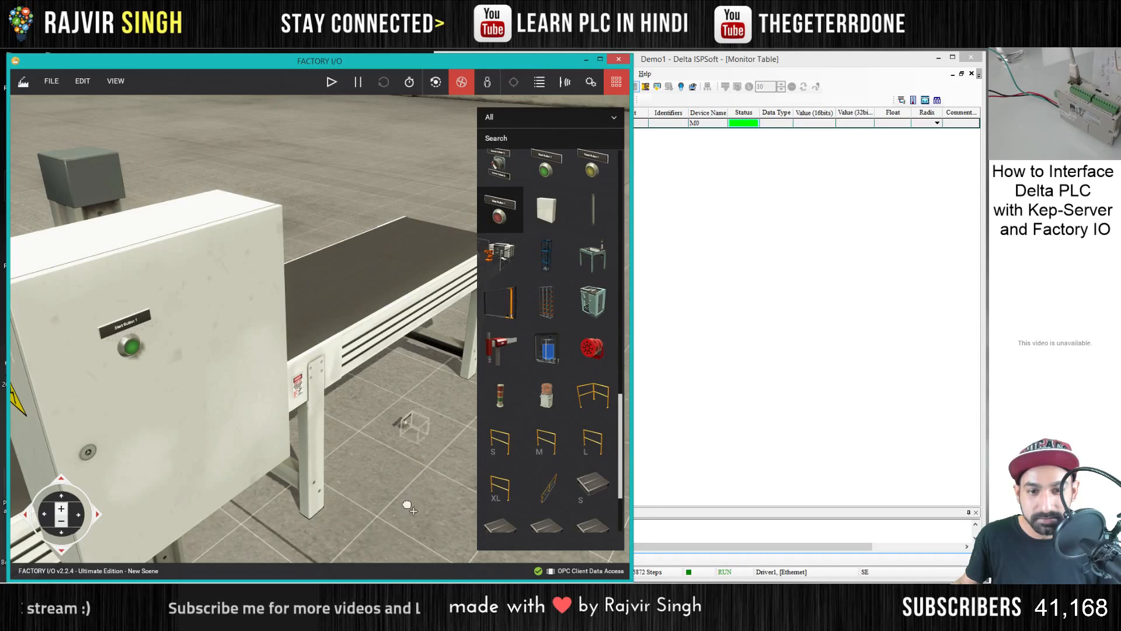
{"action": "left_click_drag", "start_coordinate": [409, 507], "coordinate": [210, 350]}
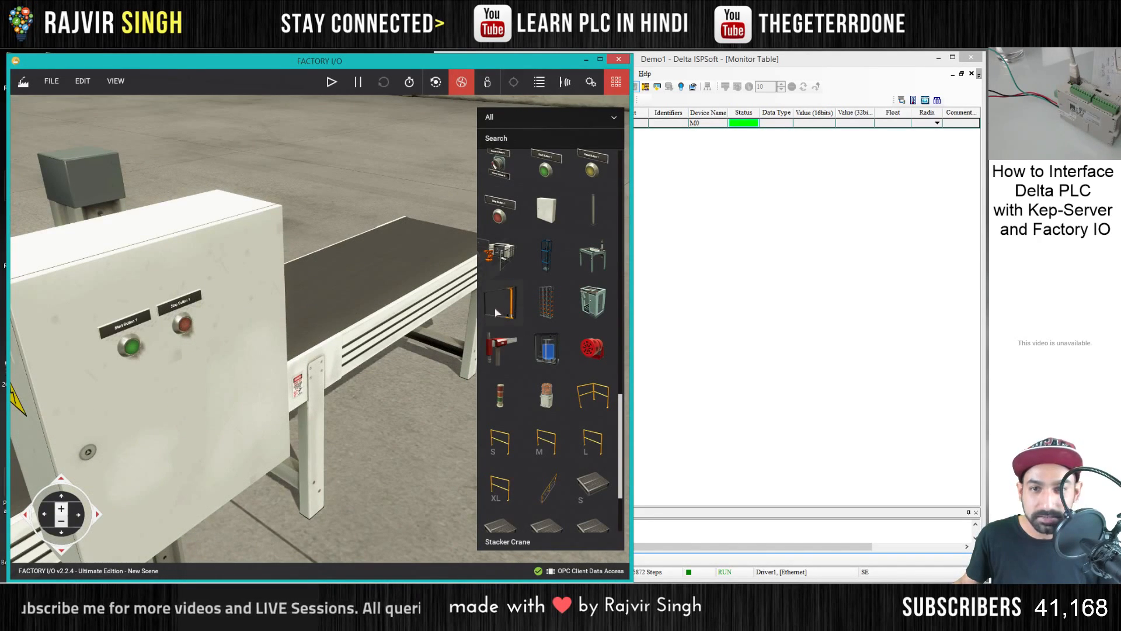
{"action": "scroll", "coordinate": [497, 312], "scroll_direction": "down", "scroll_amount": 2}
{"action": "scroll", "coordinate": [548, 348], "scroll_direction": "up", "scroll_amount": 5}
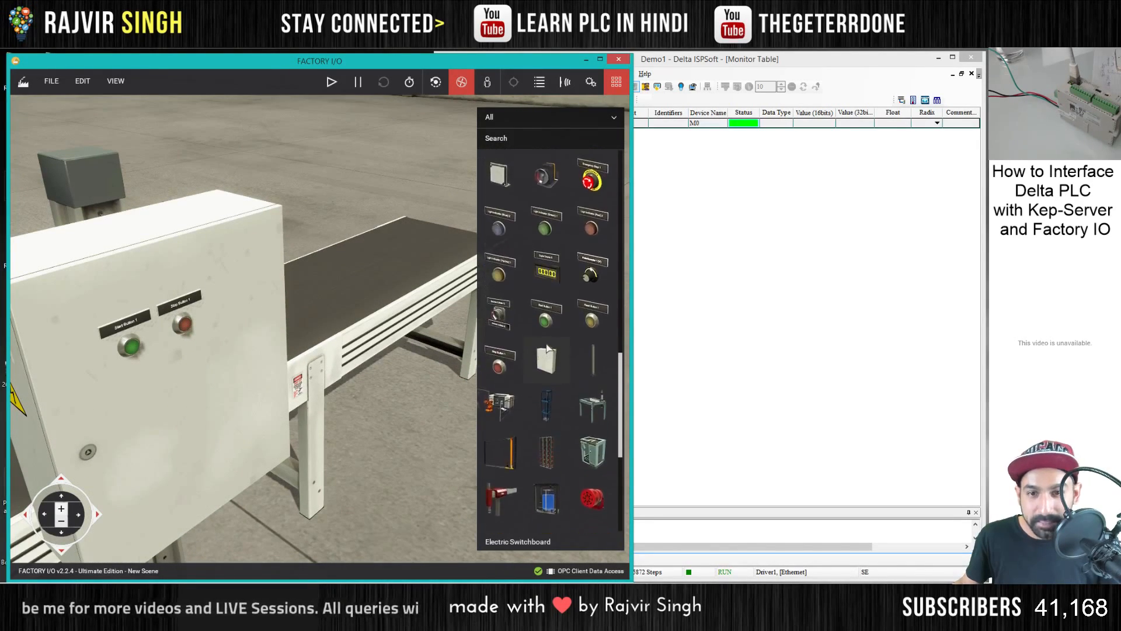
{"action": "scroll", "coordinate": [548, 349], "scroll_direction": "up", "scroll_amount": 3}
{"action": "left_click_drag", "start_coordinate": [591, 265], "coordinate": [143, 405]}
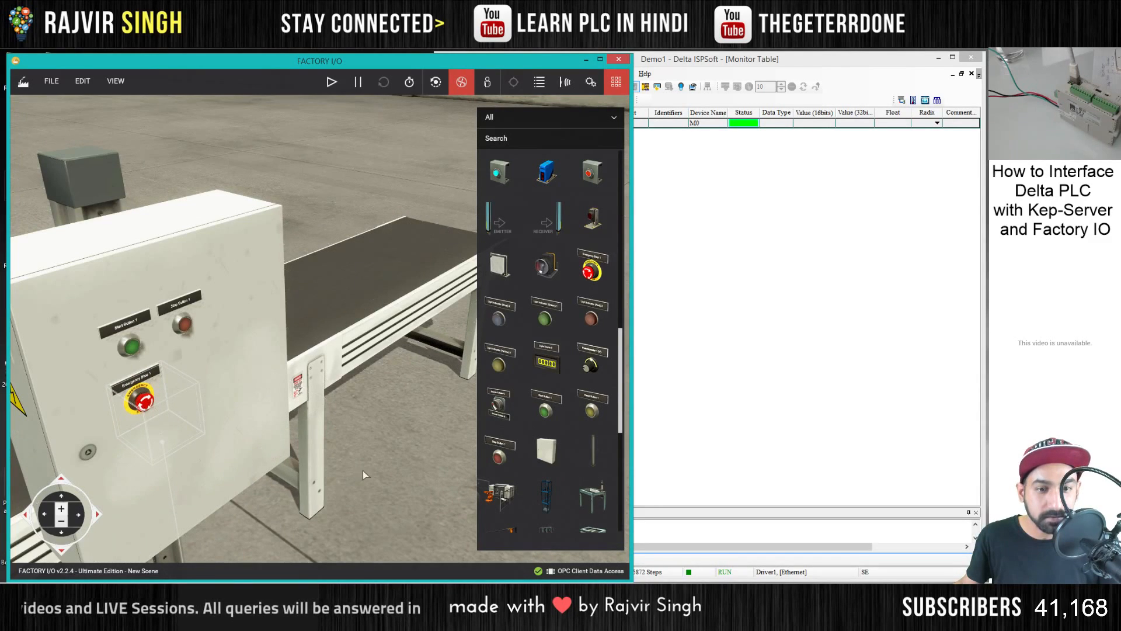
{"action": "left_click_drag", "start_coordinate": [363, 470], "coordinate": [209, 263]}
- Place a red, yellow and green stack light on top of the column behind the switchboard
{"action": "scroll", "coordinate": [295, 239], "scroll_direction": "down", "scroll_amount": 2}
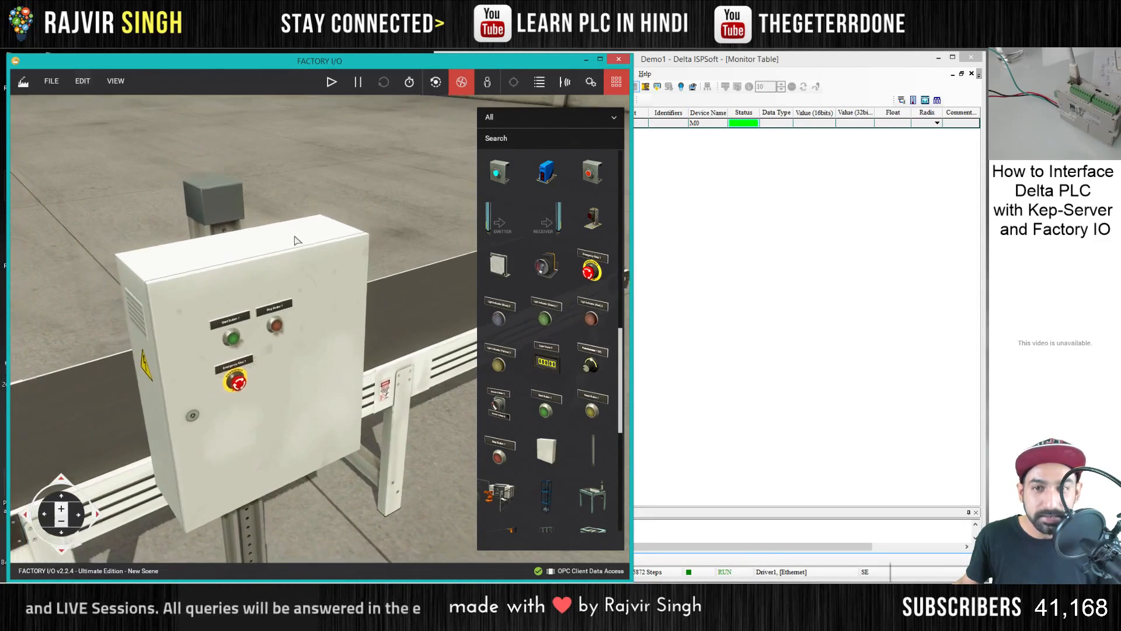
{"action": "scroll", "coordinate": [562, 404], "scroll_direction": "down", "scroll_amount": 4}
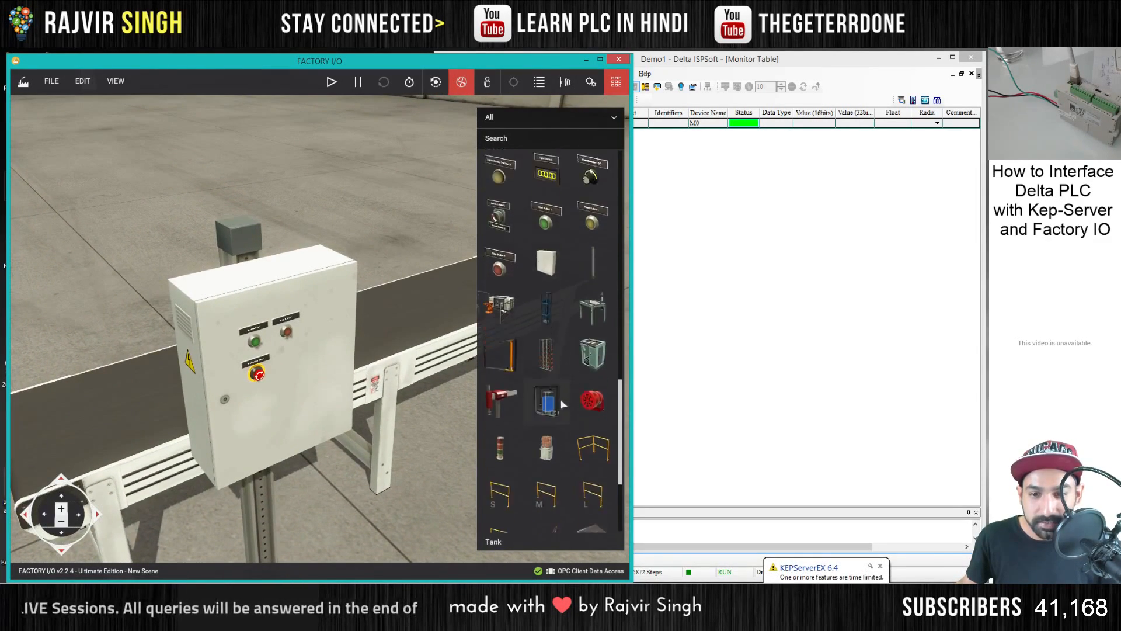
{"action": "scroll", "coordinate": [562, 405], "scroll_direction": "down", "scroll_amount": 2}
{"action": "left_click_drag", "start_coordinate": [499, 368], "coordinate": [188, 198]}
{"action": "left_click_drag", "start_coordinate": [270, 187], "coordinate": [251, 261]}
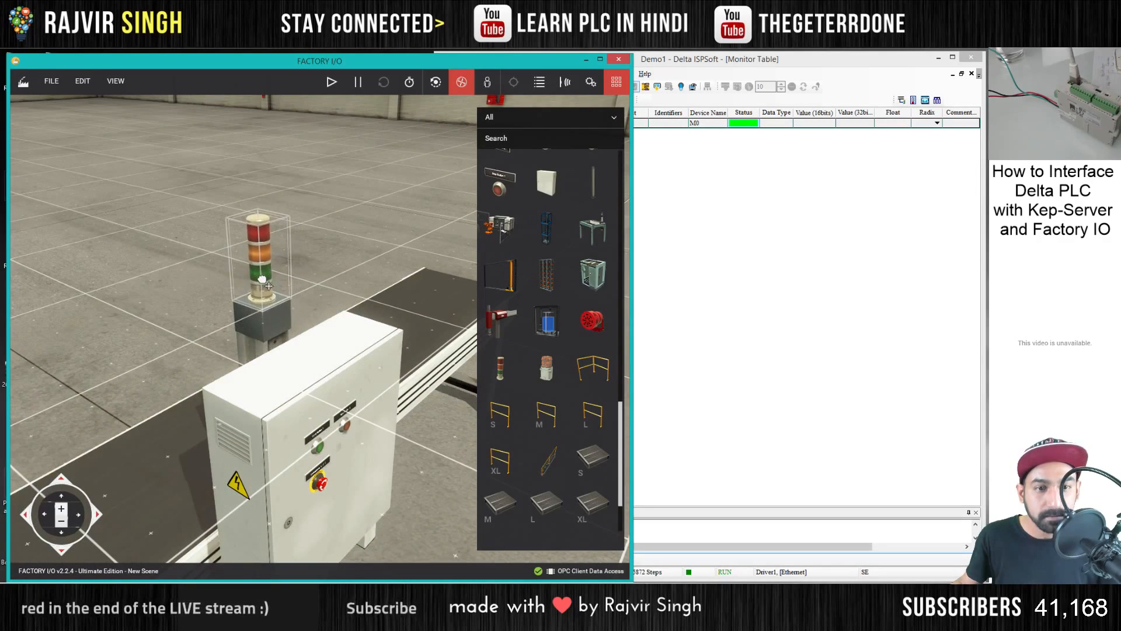
{"action": "left_click_drag", "start_coordinate": [318, 246], "coordinate": [316, 318]}
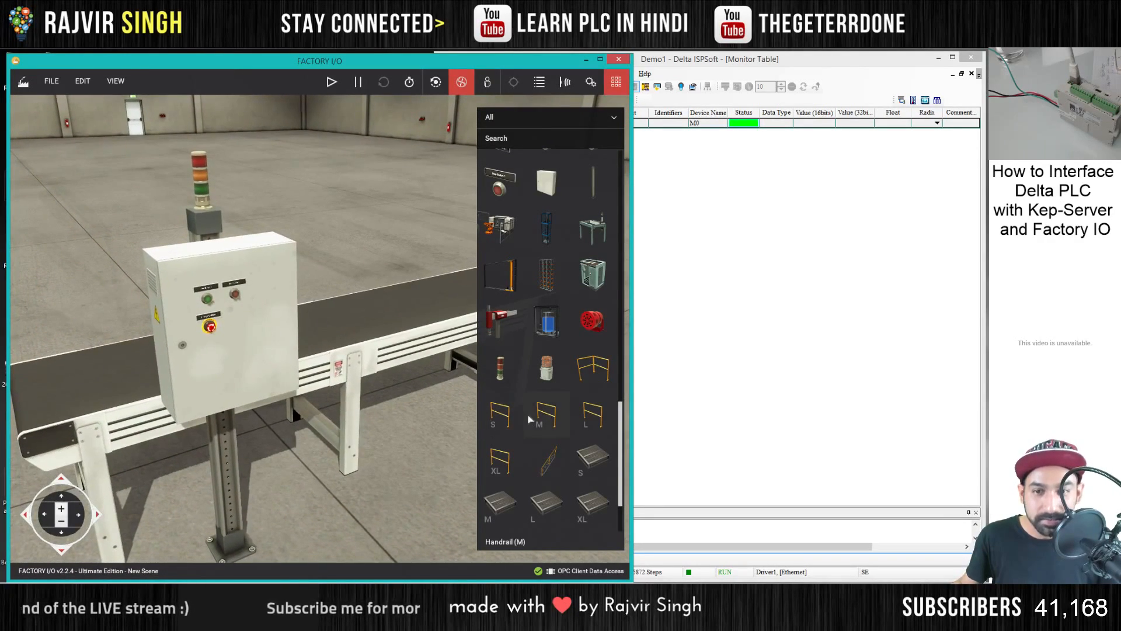
- Mount a Reset Button on the switchboard door, in line with the start and stop buttons
{"action": "scroll", "coordinate": [567, 416], "scroll_direction": "down", "scroll_amount": 2}
{"action": "scroll", "coordinate": [567, 417], "scroll_direction": "up", "scroll_amount": 6}
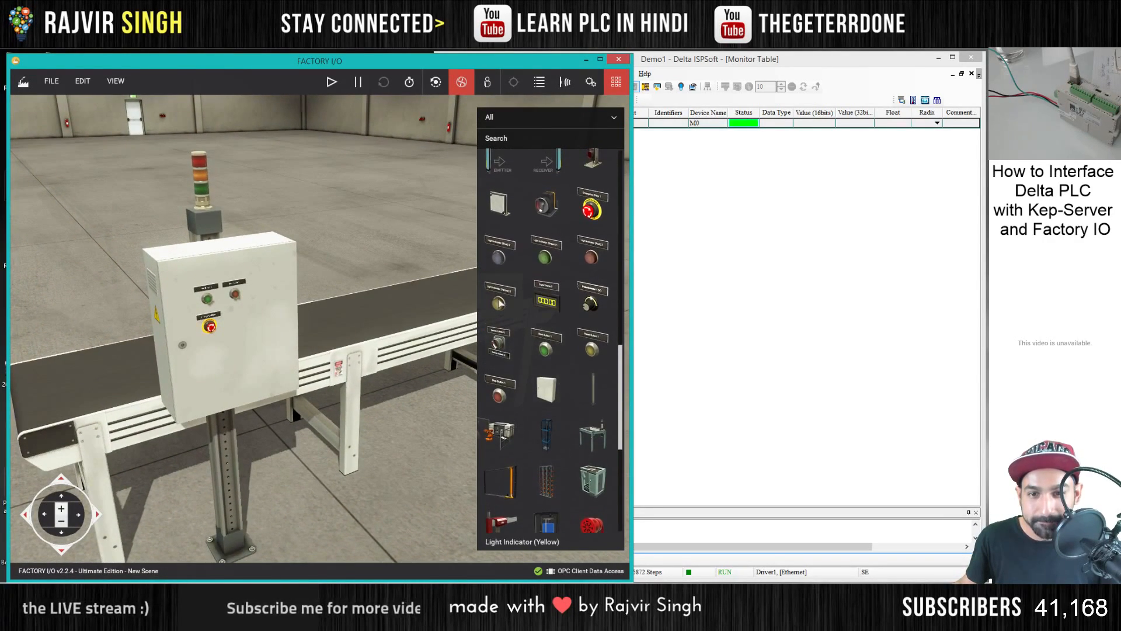
{"action": "key", "text": "d"}
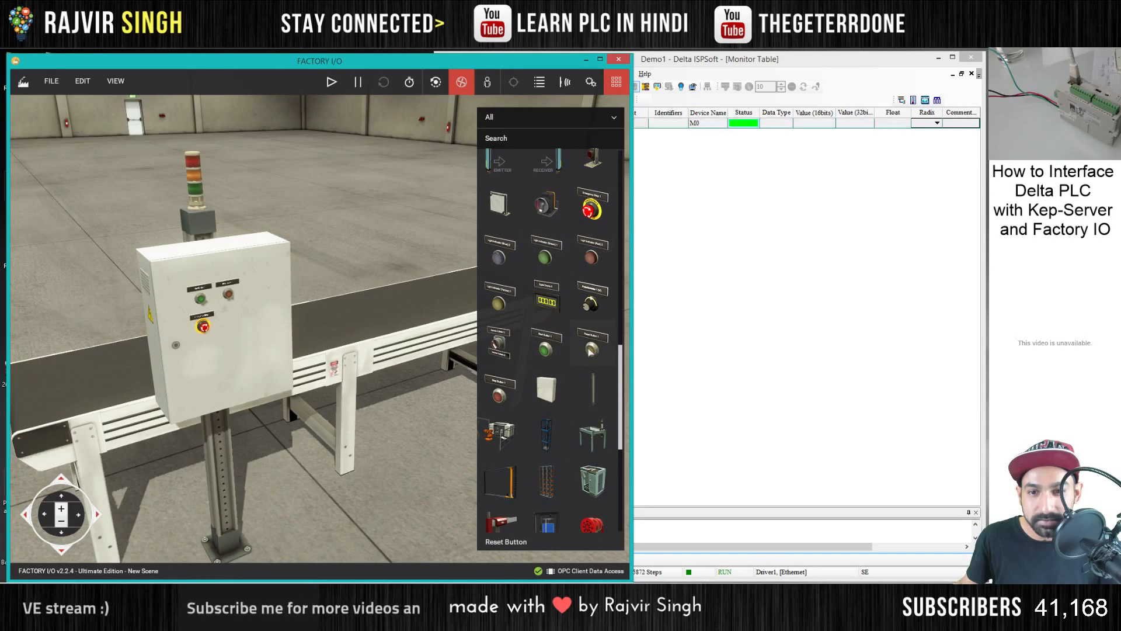
{"action": "left_click_drag", "start_coordinate": [589, 351], "coordinate": [403, 412]}
{"action": "left_click_drag", "start_coordinate": [389, 546], "coordinate": [261, 324]}
{"action": "scroll", "coordinate": [246, 289], "scroll_direction": "up", "scroll_amount": 5}
{"action": "scroll", "coordinate": [246, 289], "scroll_direction": "down", "scroll_amount": 5}
{"action": "scroll", "coordinate": [262, 323], "scroll_direction": "up", "scroll_amount": 4}
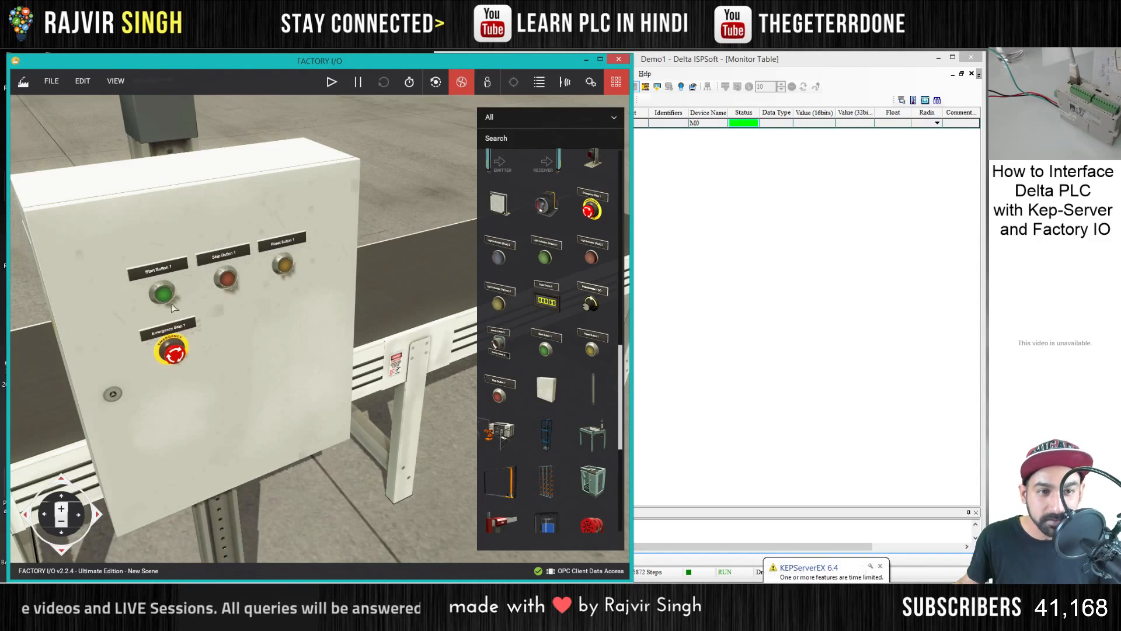
{"action": "scroll", "coordinate": [501, 257], "scroll_direction": "up", "scroll_amount": 10}
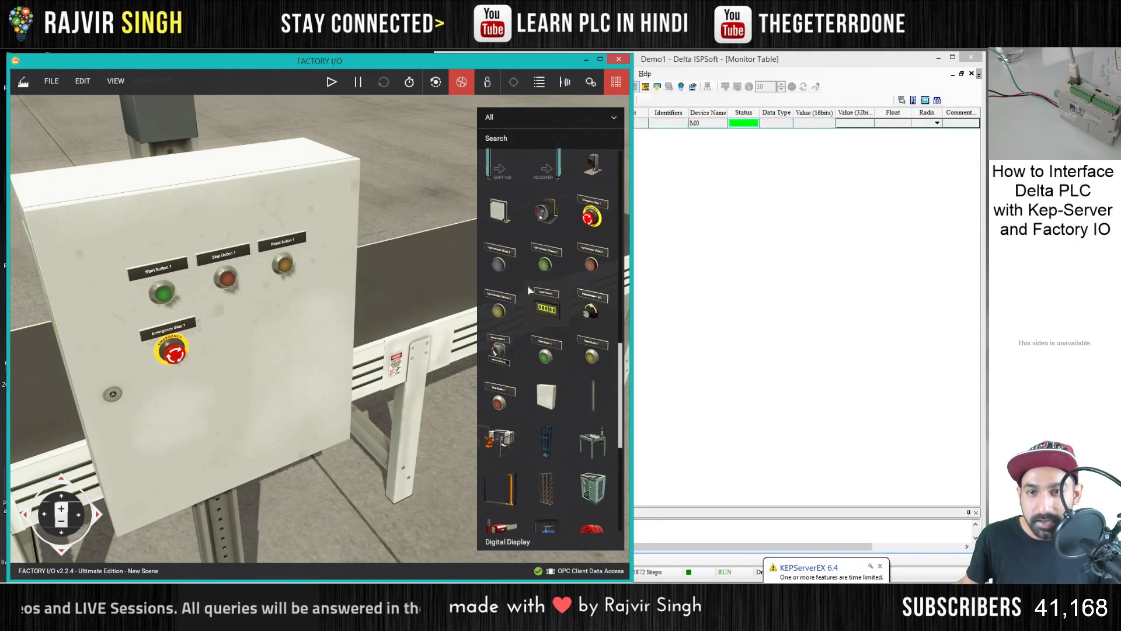
{"action": "scroll", "coordinate": [421, 209], "scroll_direction": "down", "scroll_amount": 5}
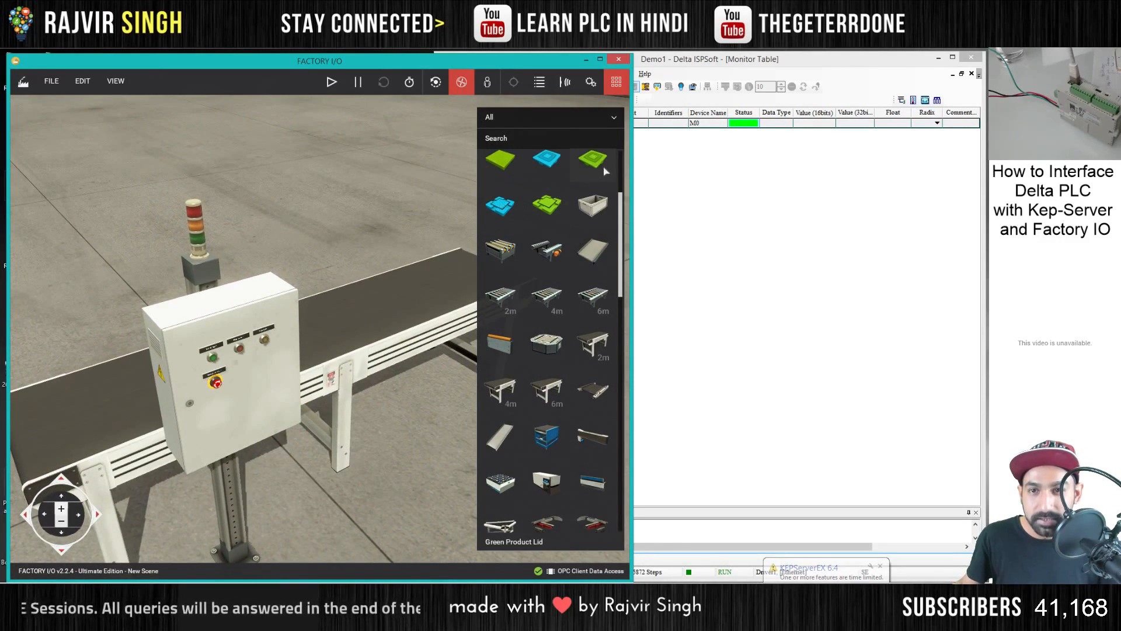
- In the OPC driver, map Start Button 1 to DVP12SE_M0, Stop Button 1 to DVP12SE_M1 and Emergency Stop 1 to DVP12SE_M2, and show the scene behind
{"action": "left_click", "coordinate": [52, 81]}
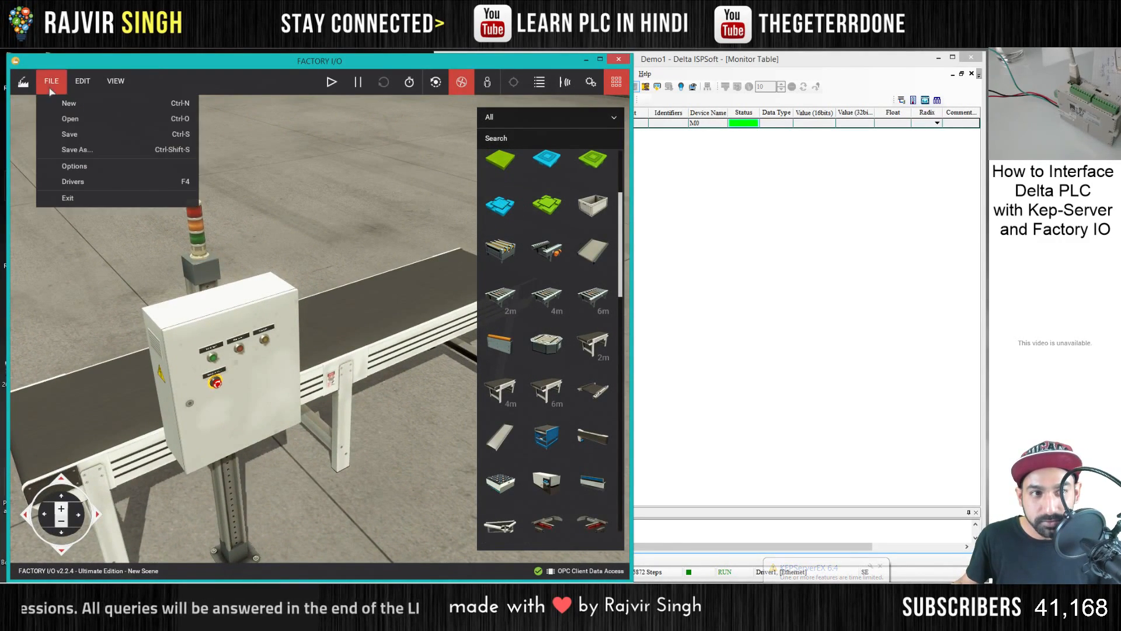
{"action": "left_click", "coordinate": [86, 184]}
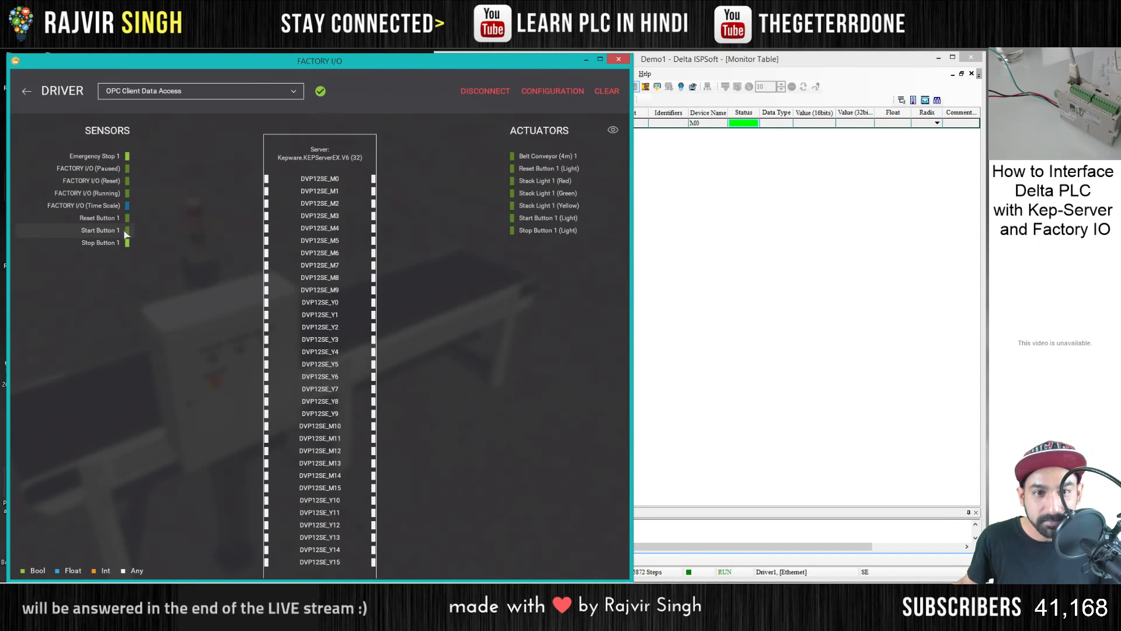
{"action": "left_click_drag", "start_coordinate": [126, 230], "coordinate": [264, 178]}
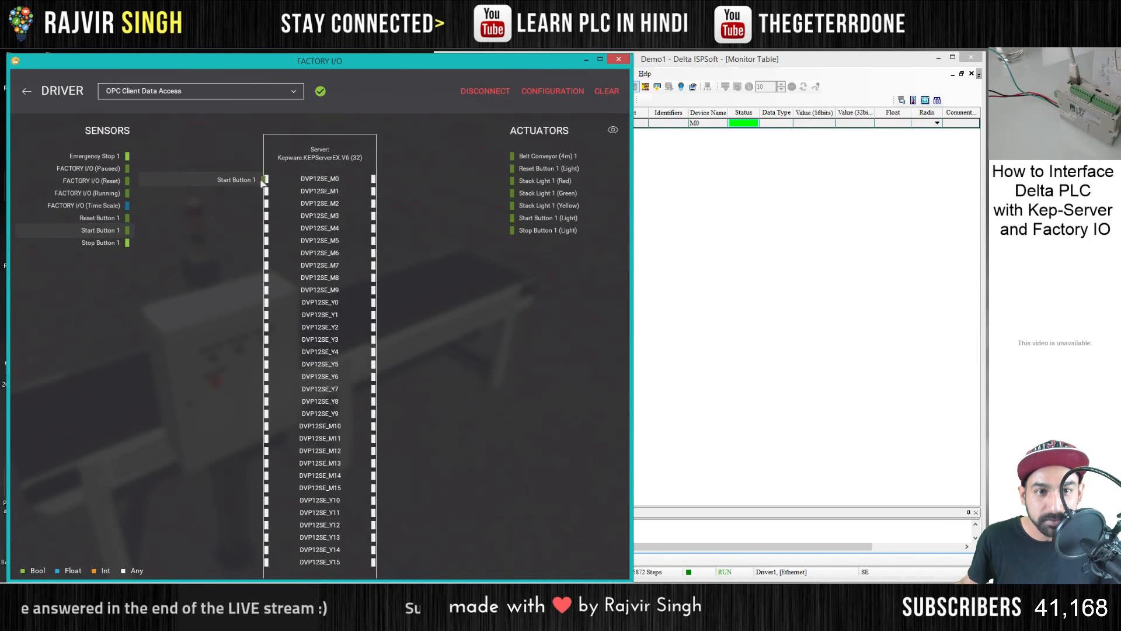
{"action": "left_click_drag", "start_coordinate": [125, 242], "coordinate": [255, 195]}
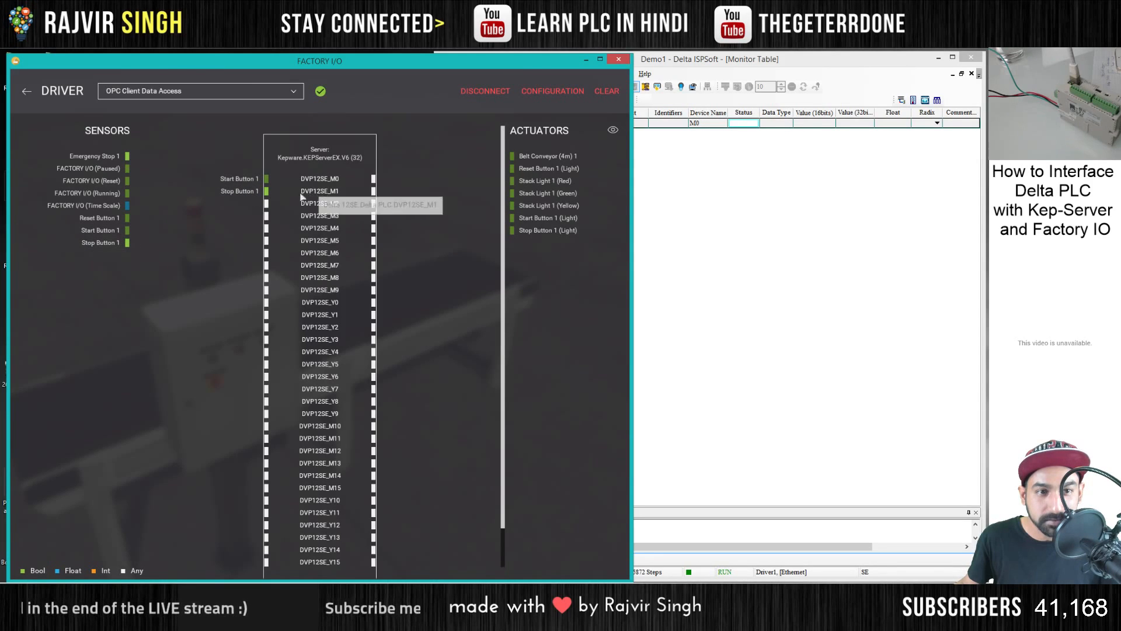
{"action": "left_click_drag", "start_coordinate": [97, 156], "coordinate": [249, 206]}
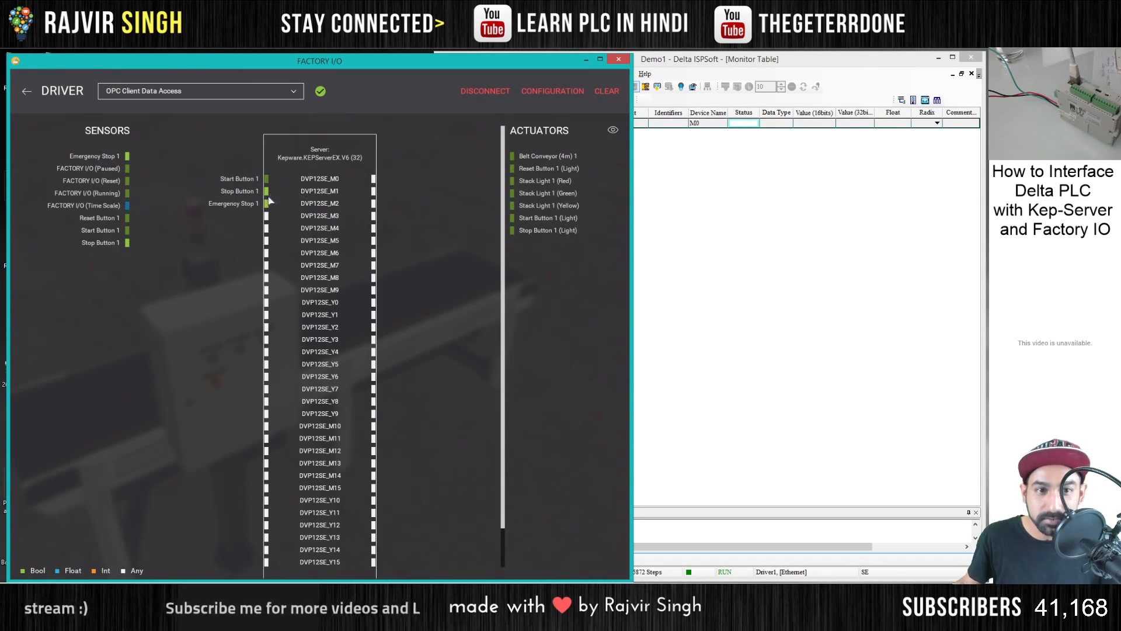
{"action": "left_click", "coordinate": [612, 129]}
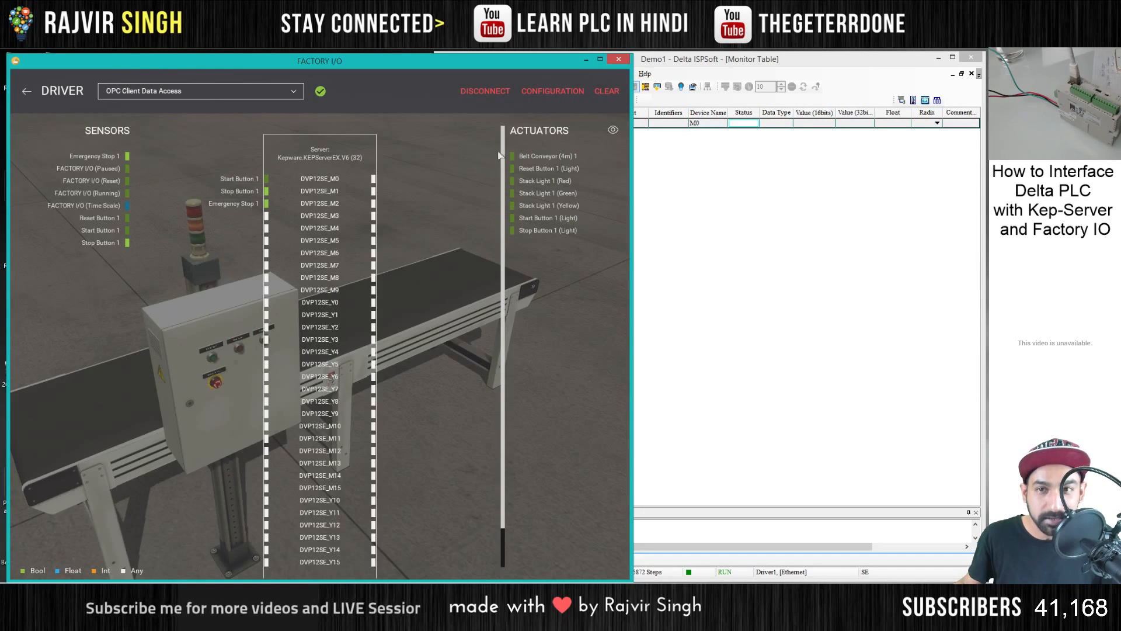
- Map Belt Conveyor (4m) 1 to DVP12SE_Y3 and the red, yellow and green stack lights to DVP12SE_Y0, DVP12SE_Y1 and DVP12SE_Y2, with the scene hidden
{"action": "left_click", "coordinate": [613, 131]}
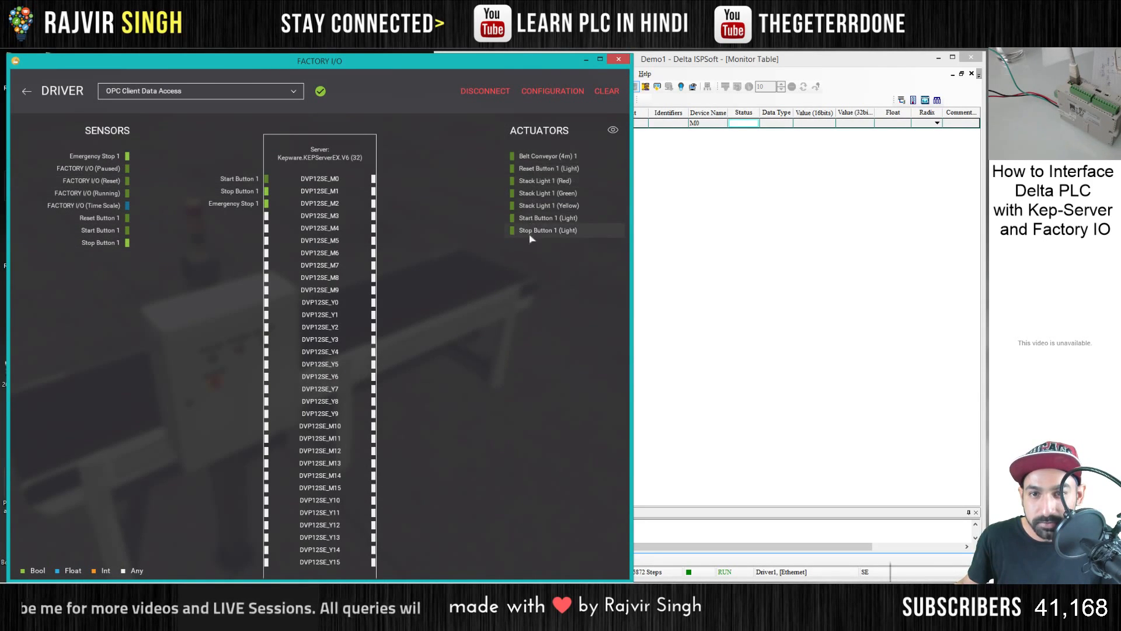
{"action": "left_click_drag", "start_coordinate": [529, 156], "coordinate": [397, 307]}
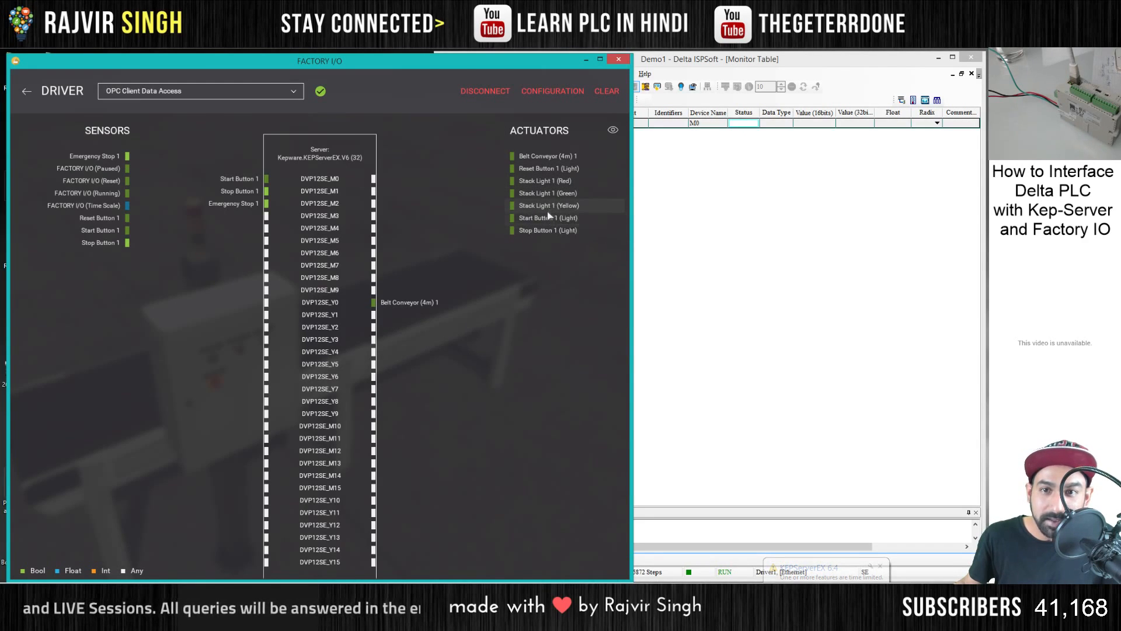
{"action": "left_click_drag", "start_coordinate": [548, 212], "coordinate": [410, 354]}
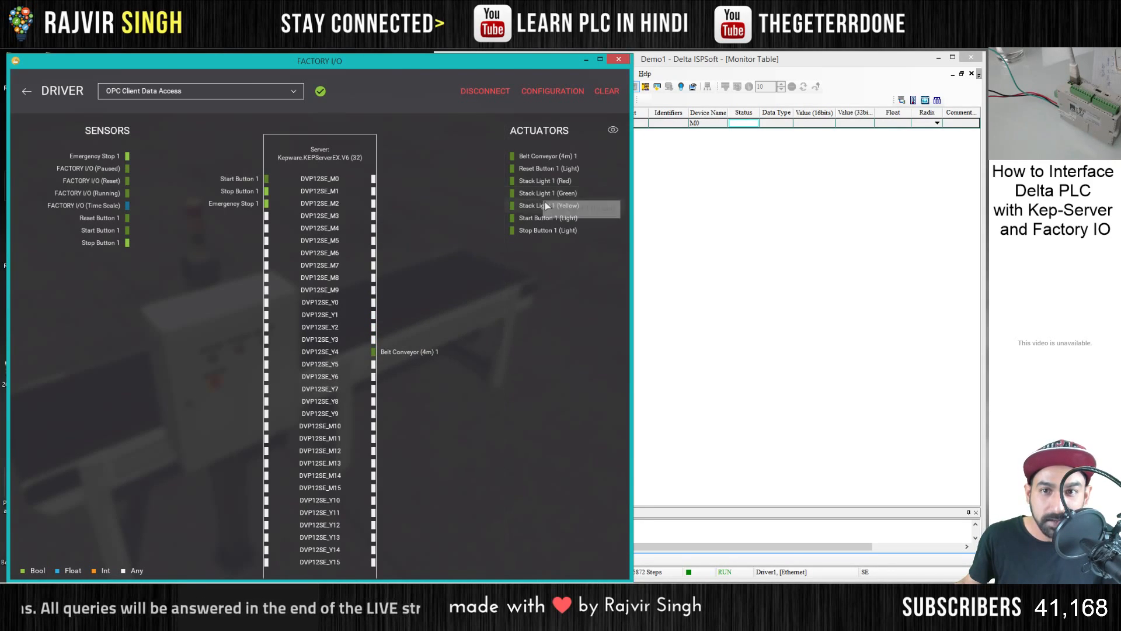
{"action": "left_click_drag", "start_coordinate": [395, 353], "coordinate": [398, 340]}
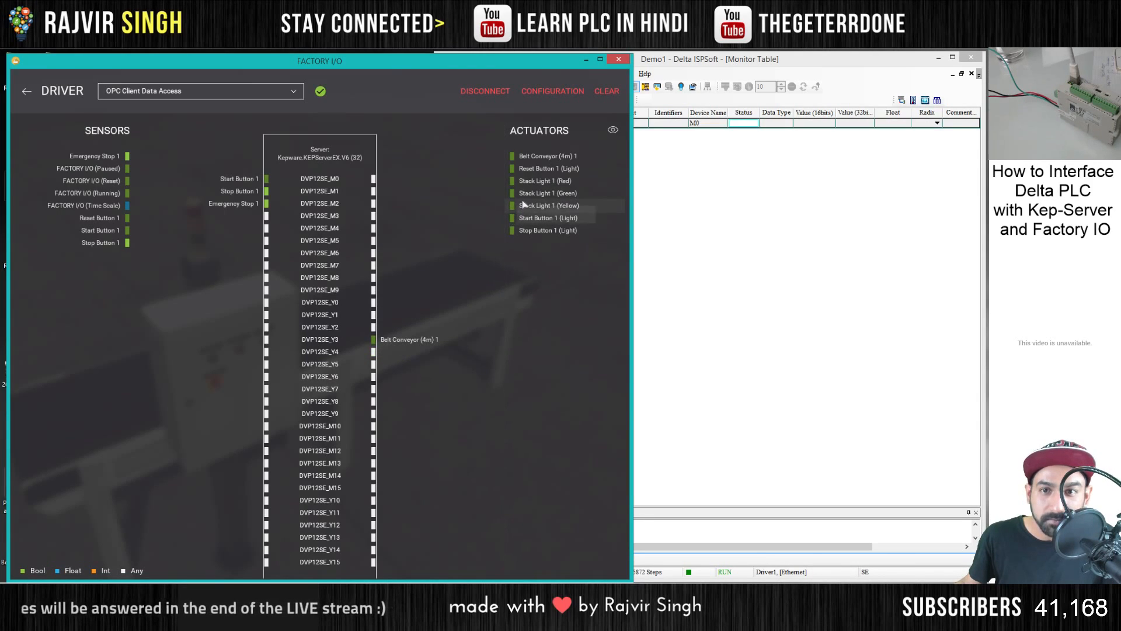
{"action": "left_click_drag", "start_coordinate": [554, 183], "coordinate": [395, 303]}
{"action": "left_click_drag", "start_coordinate": [543, 208], "coordinate": [391, 315]}
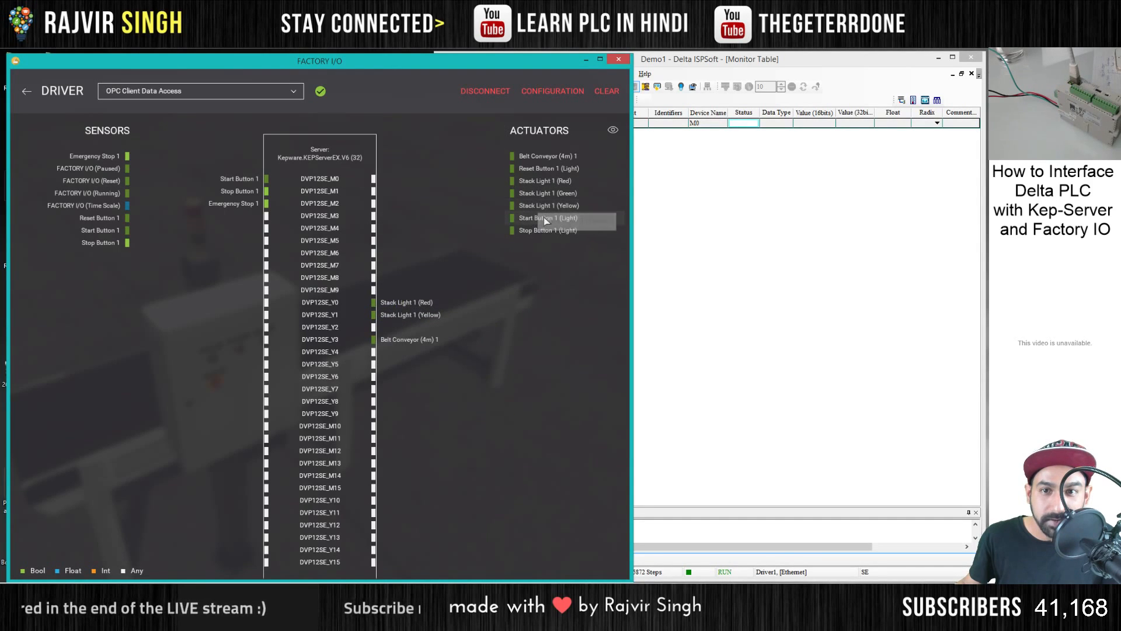
{"action": "left_click_drag", "start_coordinate": [538, 193], "coordinate": [402, 331]}
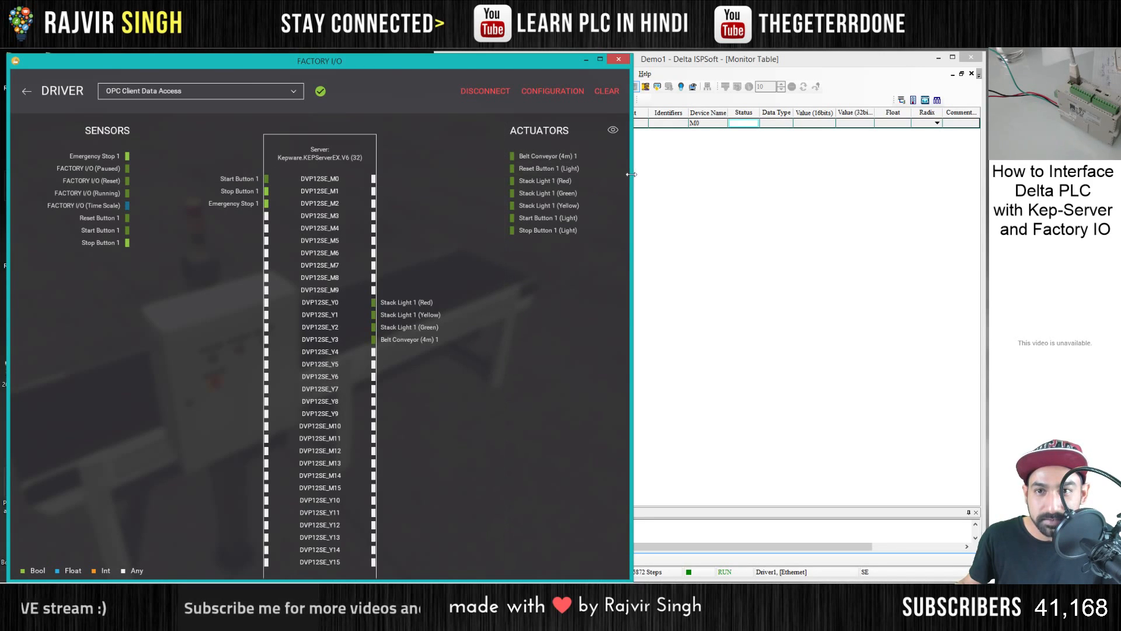
- Return to the Factory I/O scene and resize its window and the ISPSoft window so that they fit side by side
{"action": "left_click_drag", "start_coordinate": [632, 175], "coordinate": [524, 173]}
{"action": "left_click", "coordinate": [26, 91]}
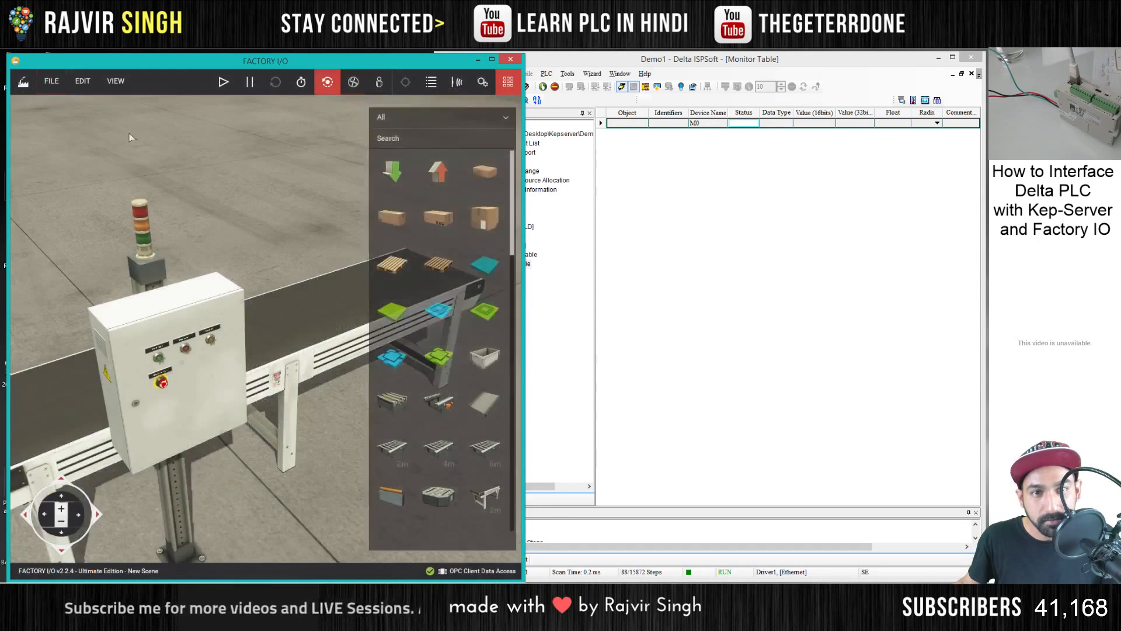
{"action": "left_click", "coordinate": [674, 233]}
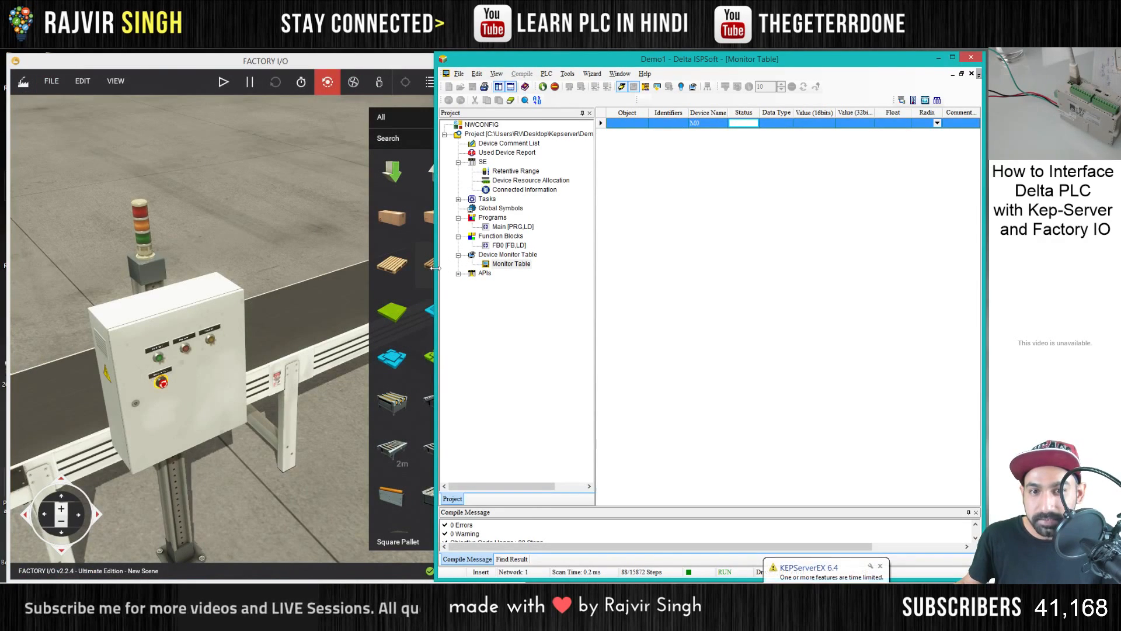
{"action": "left_click_drag", "start_coordinate": [434, 275], "coordinate": [520, 274]}
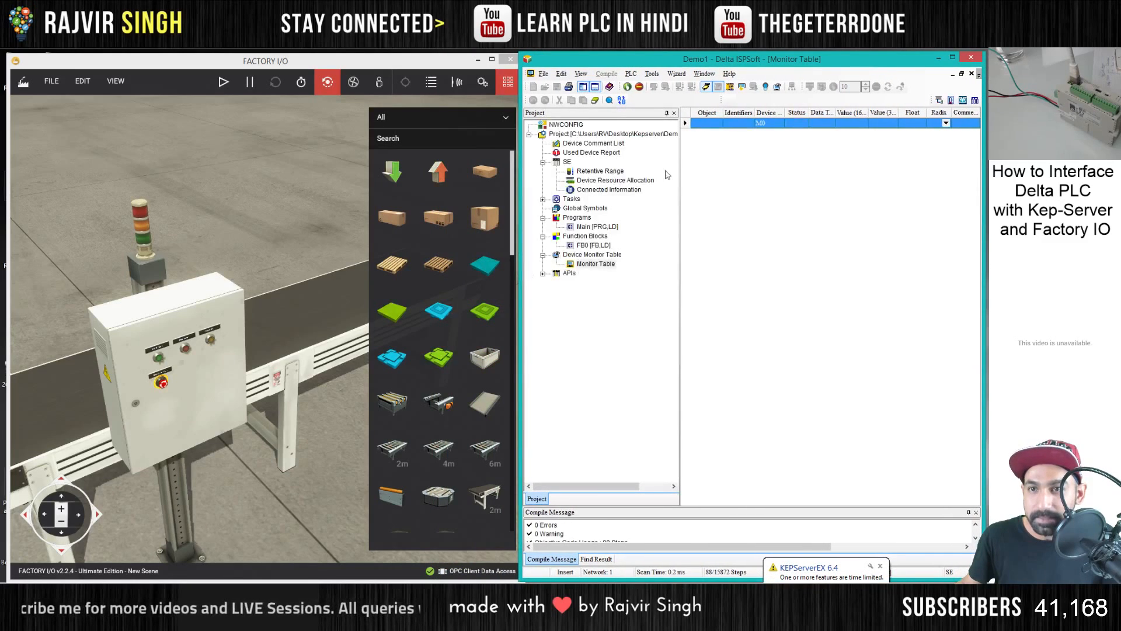
- Open the Main ladder program in the ISPSoft project and check the function blocks in its two networks
{"action": "left_click", "coordinate": [579, 245]}
{"action": "left_click", "coordinate": [586, 227]}
{"action": "double_click", "coordinate": [586, 227]}
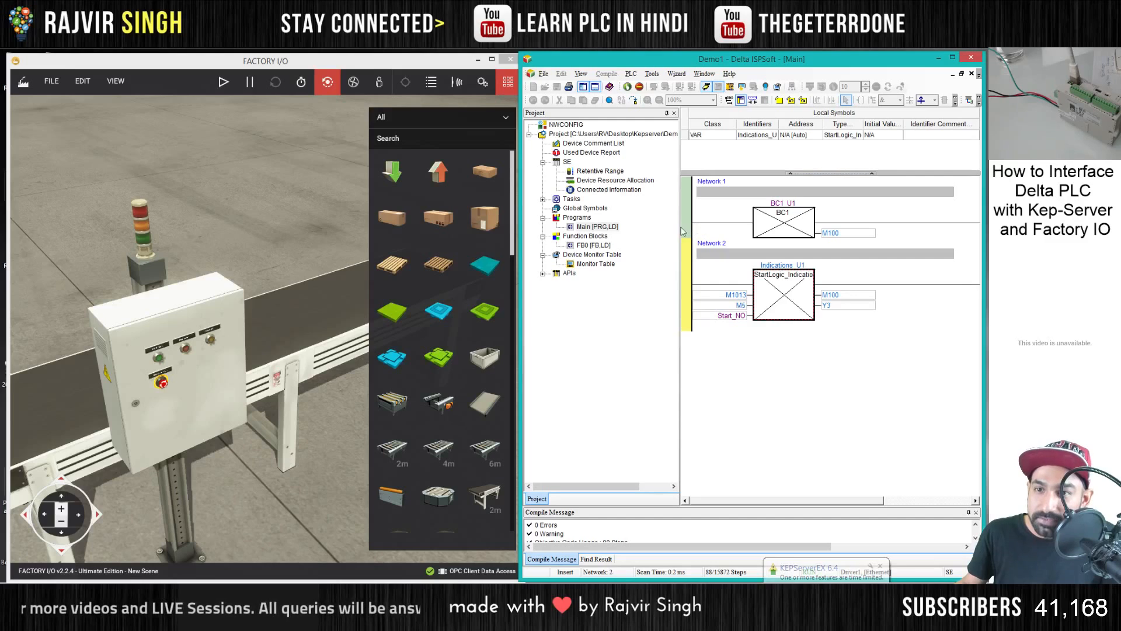
{"action": "left_click", "coordinate": [759, 229]}
{"action": "left_click", "coordinate": [777, 295]}
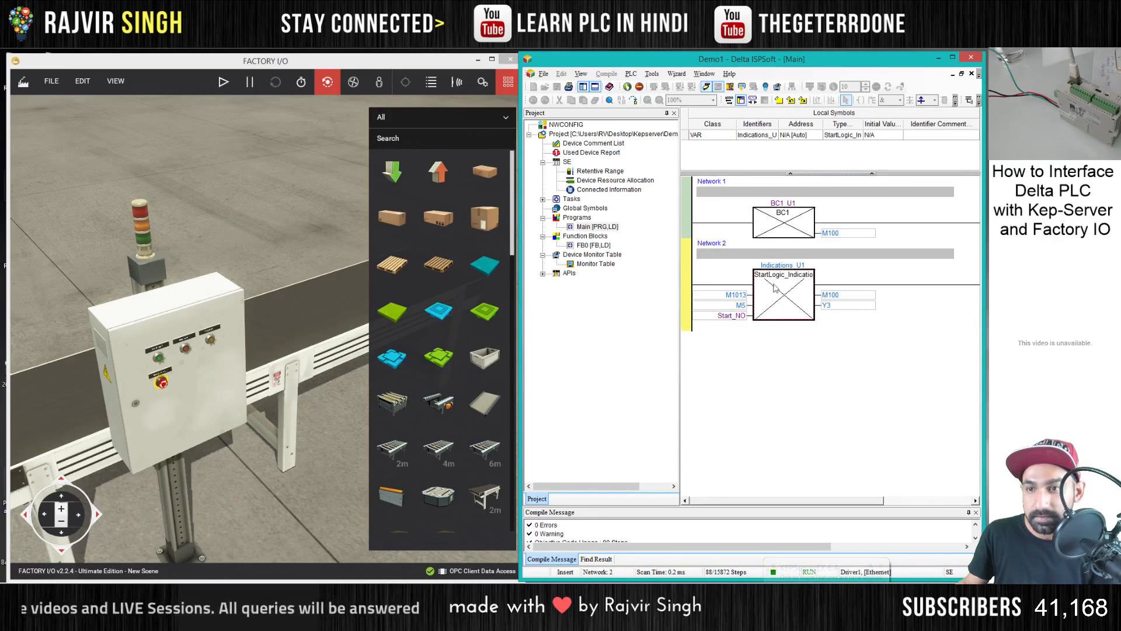
{"action": "left_click", "coordinate": [594, 247]}
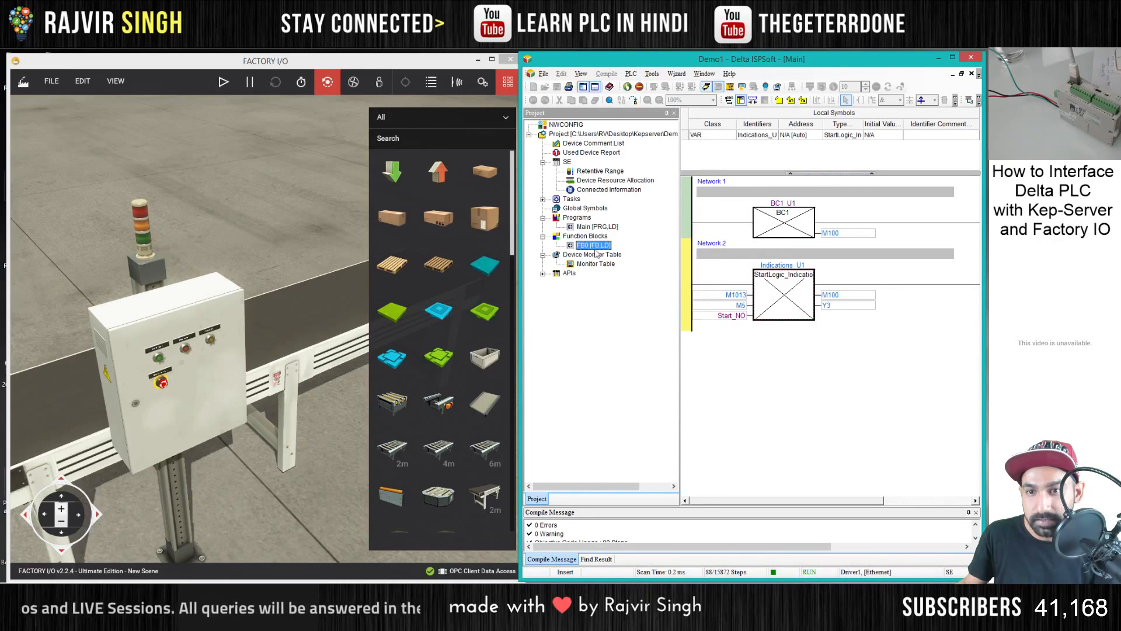
- Take the Main program offline and delete the BC1_U1 and Indications_U1 function blocks from Network 1 and Network 2
{"action": "left_click", "coordinate": [769, 227]}
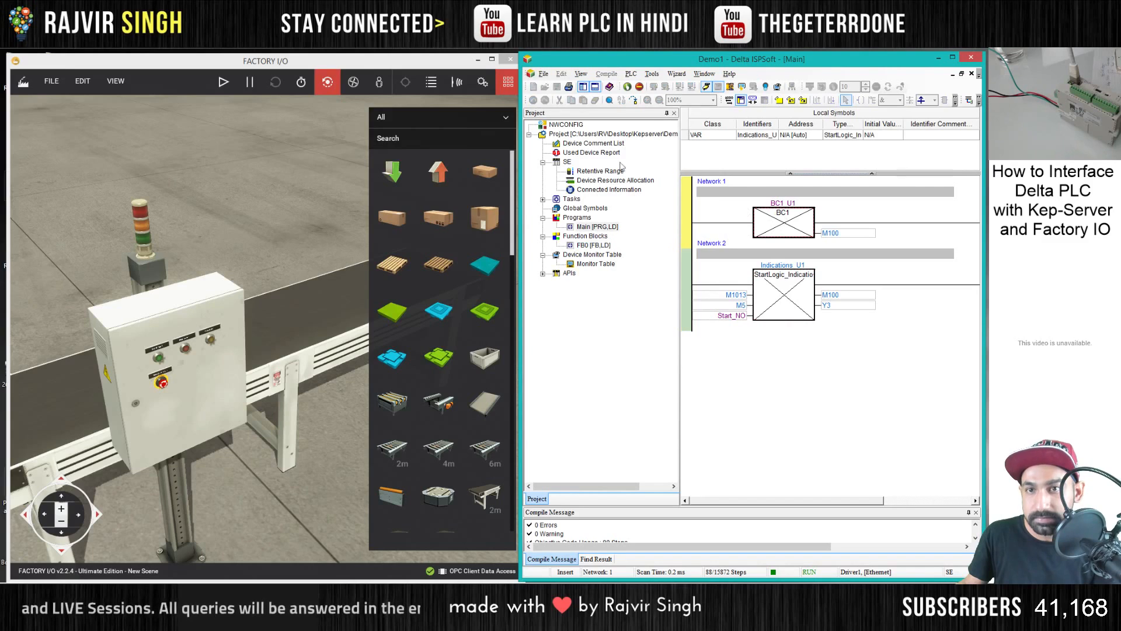
{"action": "right_click", "coordinate": [787, 227]}
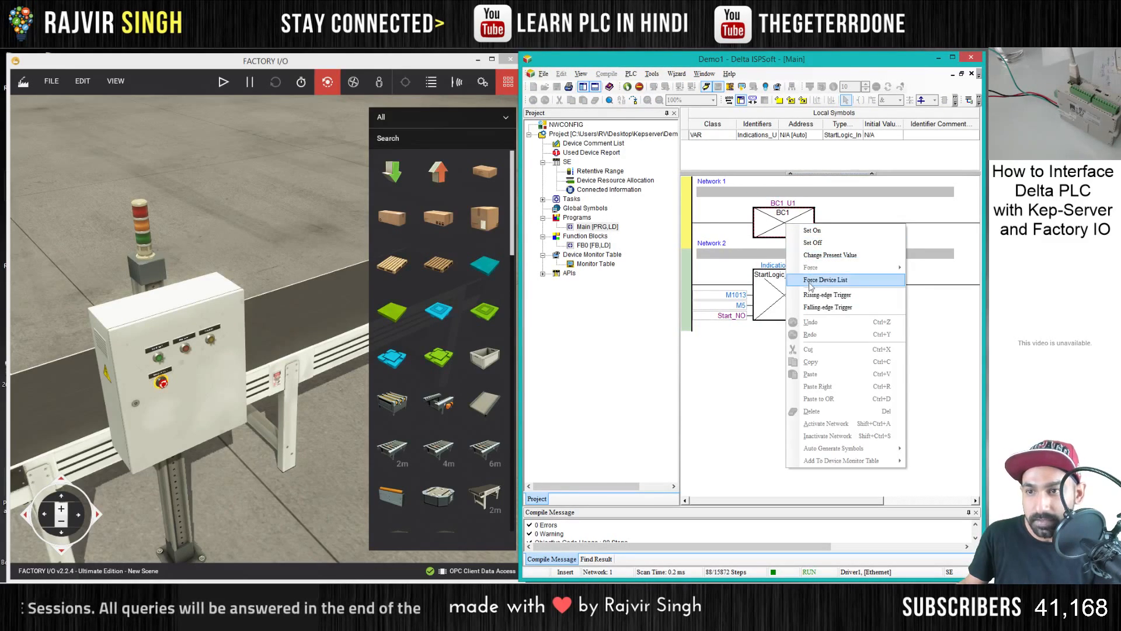
{"action": "left_click", "coordinate": [707, 88]}
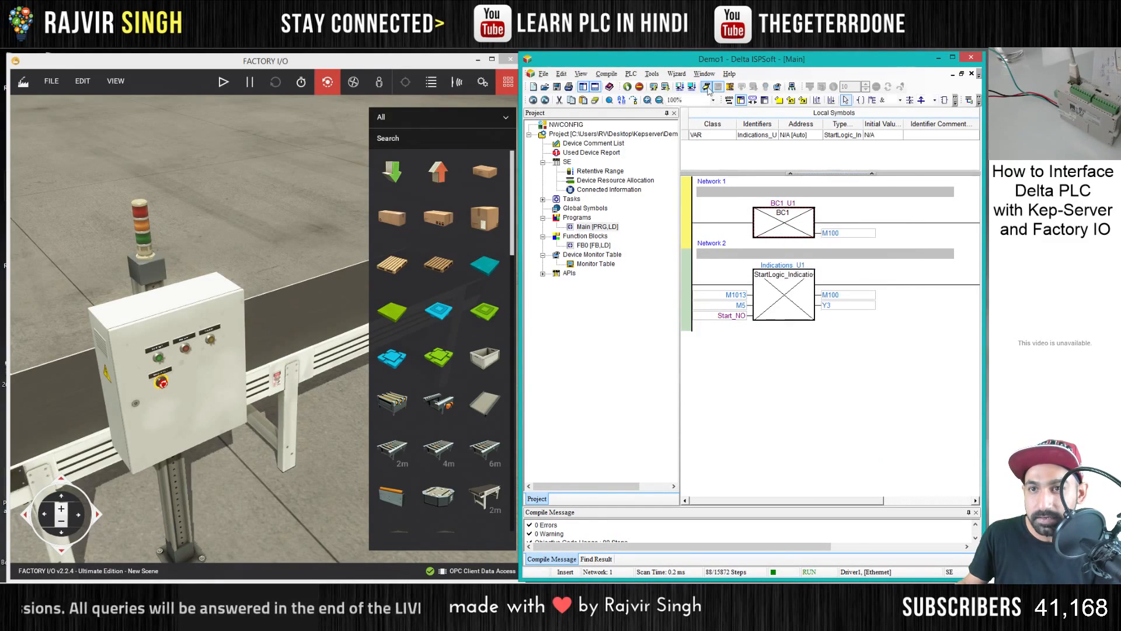
{"action": "left_click", "coordinate": [769, 223]}
{"action": "key", "text": "Delete"}
{"action": "left_click", "coordinate": [775, 280]}
{"action": "key", "text": "Delete"}
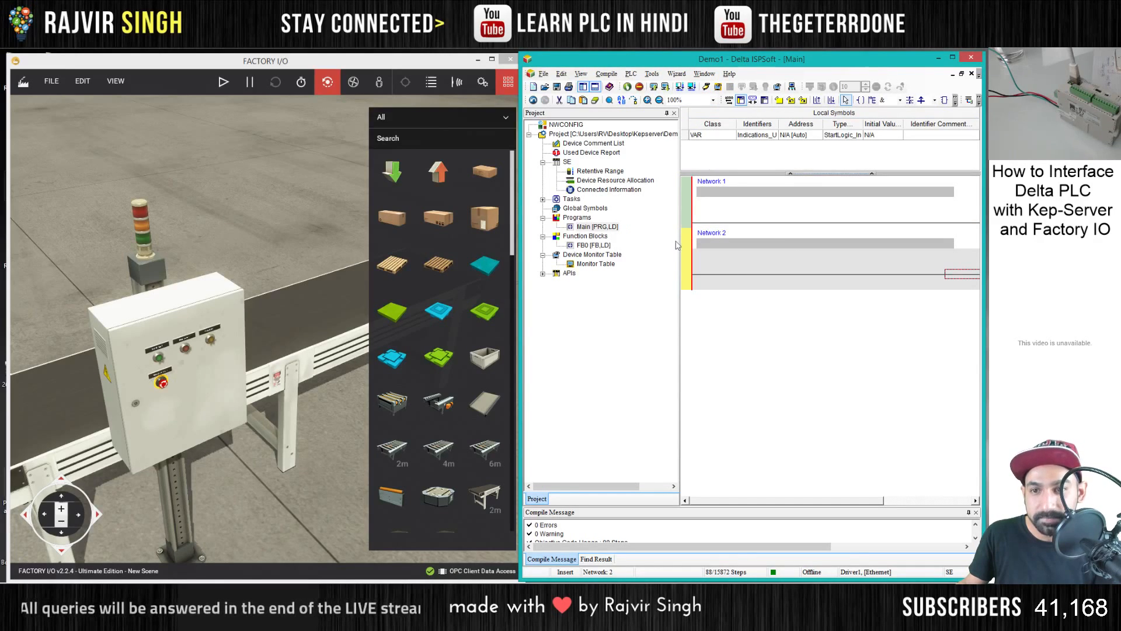
- Narrow the project tree to give the ladder editor more room
{"action": "left_click_drag", "start_coordinate": [679, 244], "coordinate": [622, 242]}
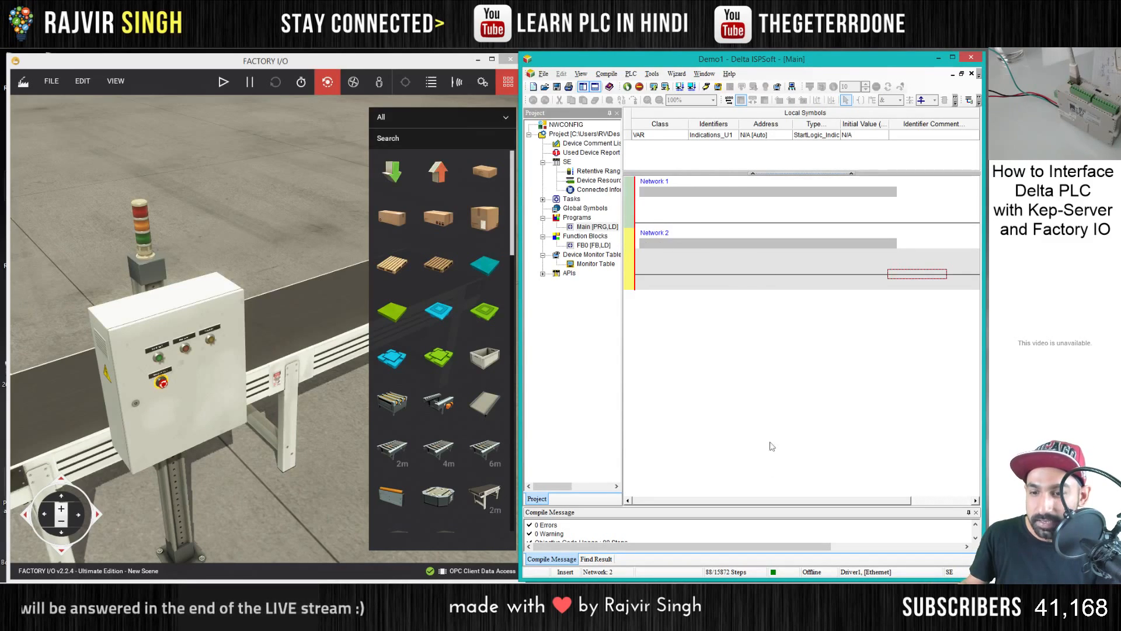
{"action": "left_click_drag", "start_coordinate": [777, 502], "coordinate": [683, 509]}
{"action": "left_click", "coordinate": [815, 386]}
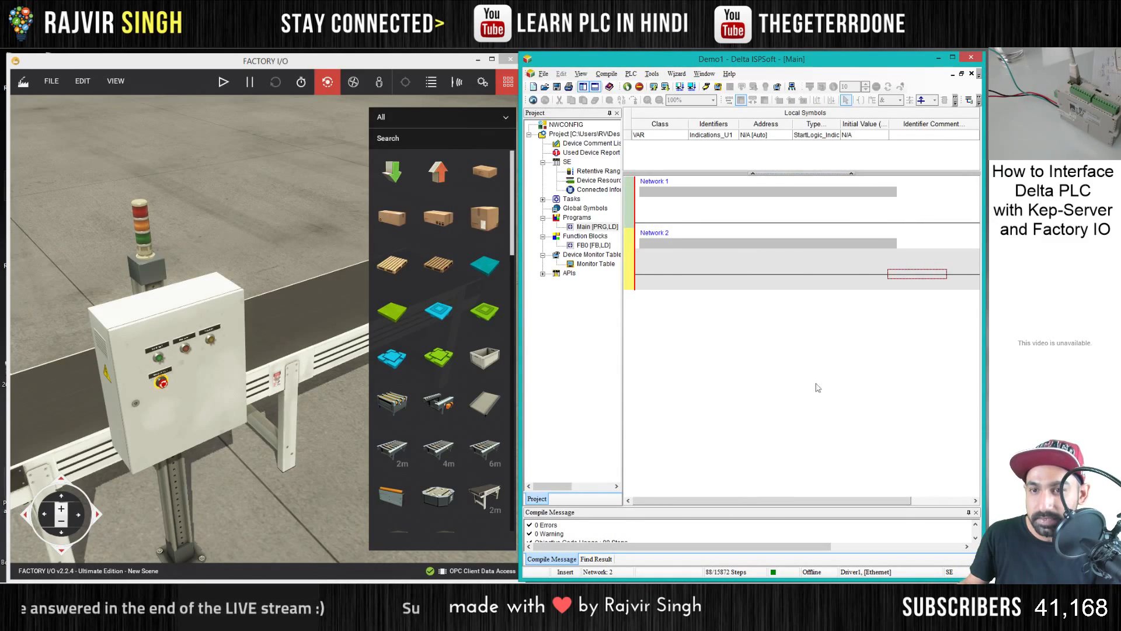
{"action": "mouse_move", "coordinate": [624, 343]}
{"action": "left_mouse_down"}
{"action": "mouse_move", "coordinate": [597, 342]}
{"action": "mouse_move", "coordinate": [636, 341]}
{"action": "left_mouse_up"}
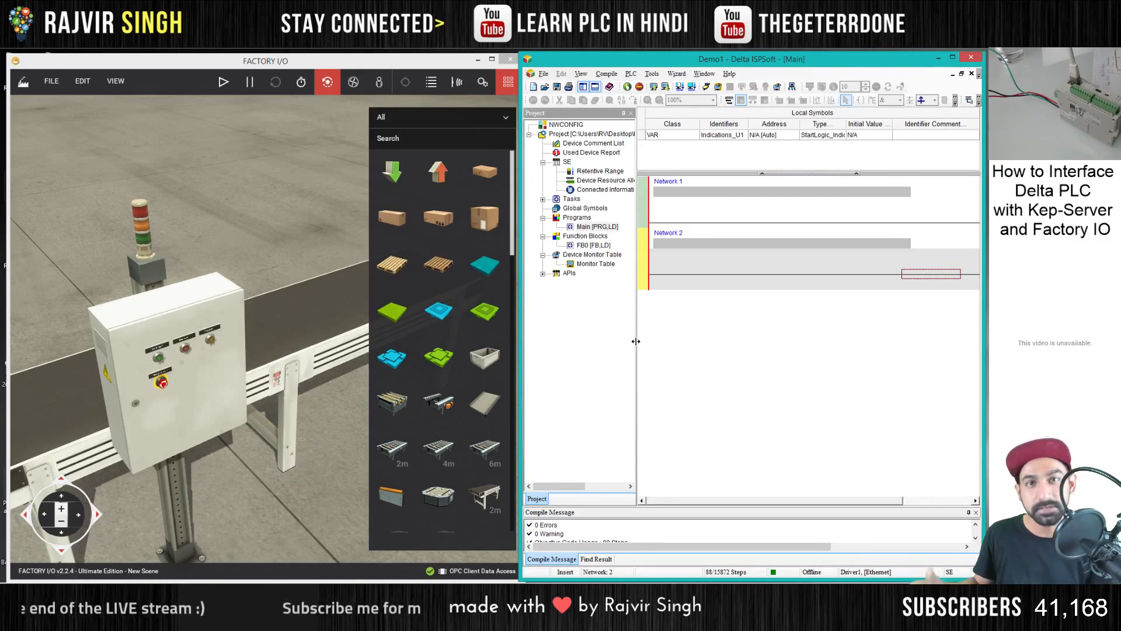
{"action": "left_click", "coordinate": [636, 341]}
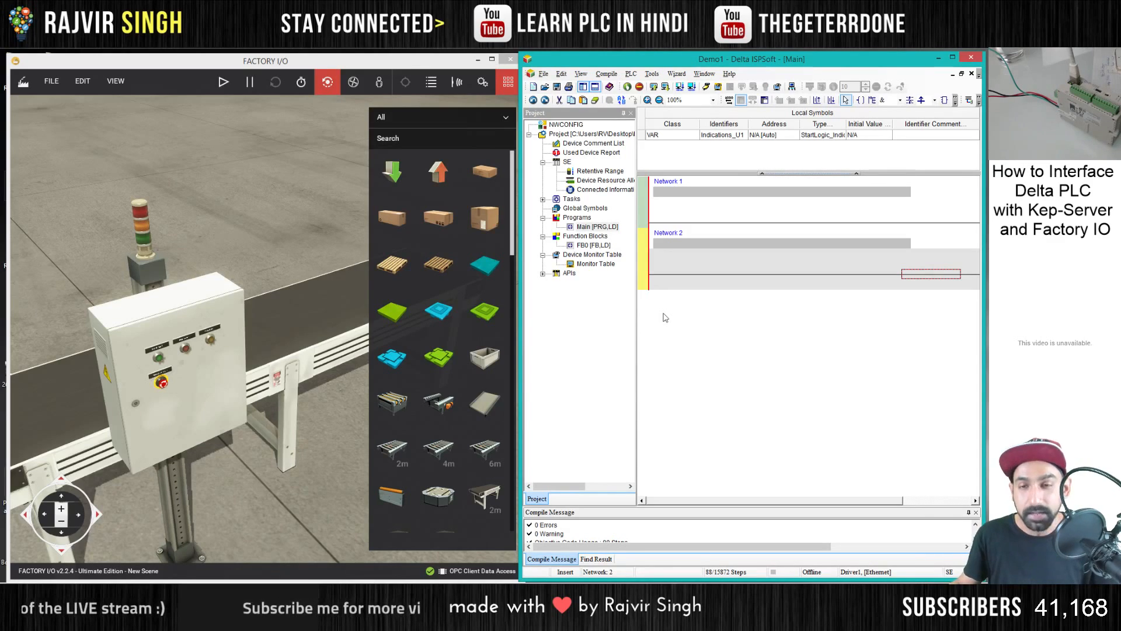
- Open the function block FB0 for editing and widen the ISPSoft window over the Factory I/O scene
{"action": "left_click", "coordinate": [600, 246]}
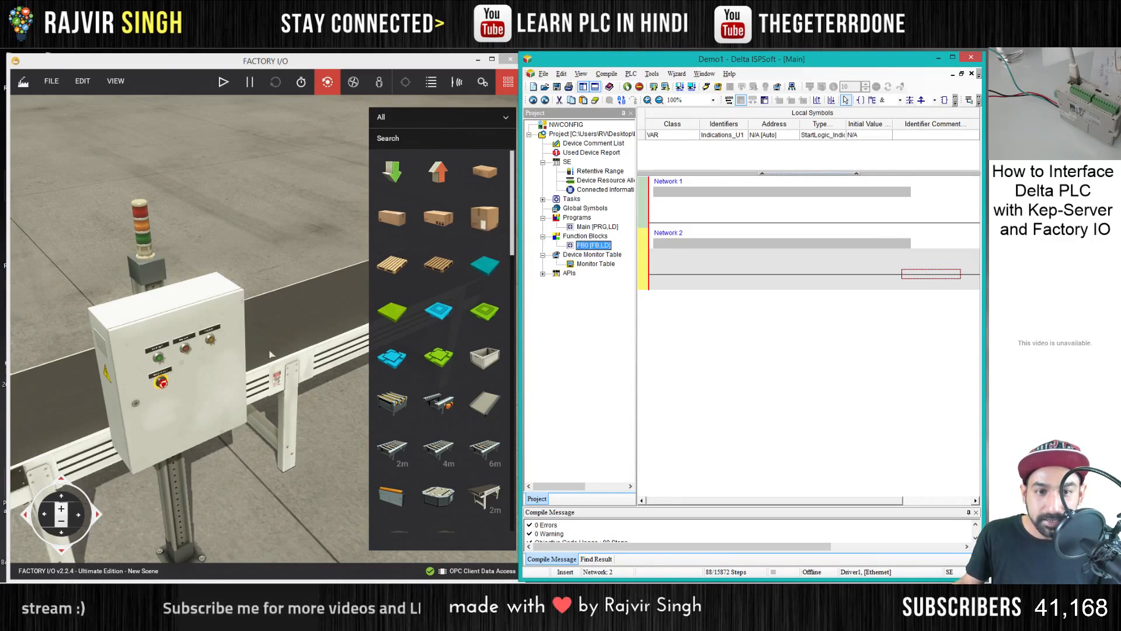
{"action": "right_click", "coordinate": [602, 246]}
{"action": "left_click", "coordinate": [615, 253]}
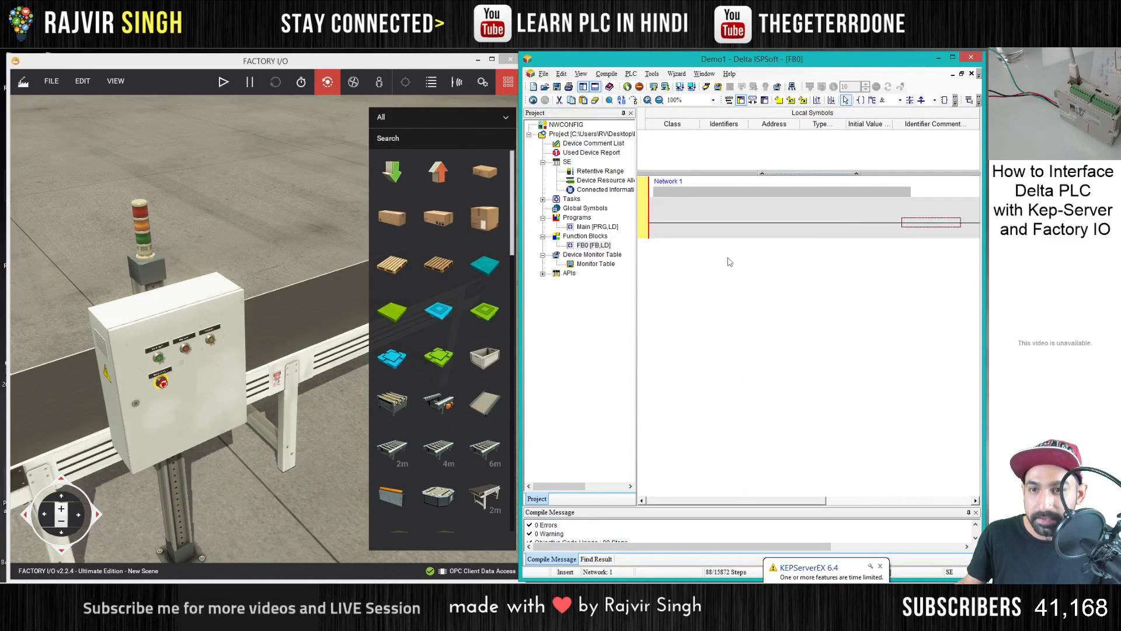
{"action": "left_click_drag", "start_coordinate": [520, 172], "coordinate": [358, 173]}
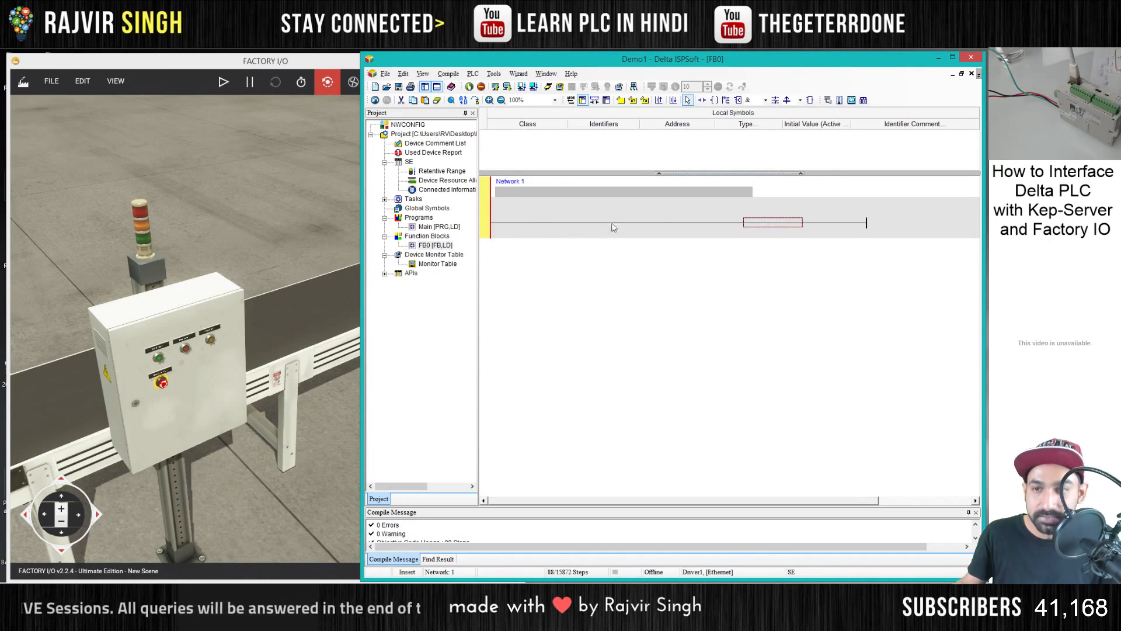
- Insert a contact named start in Network 1 of FB0 and declare it as a BOOL symbol of class VAR_INPUT
{"action": "type", "text": "ld"}
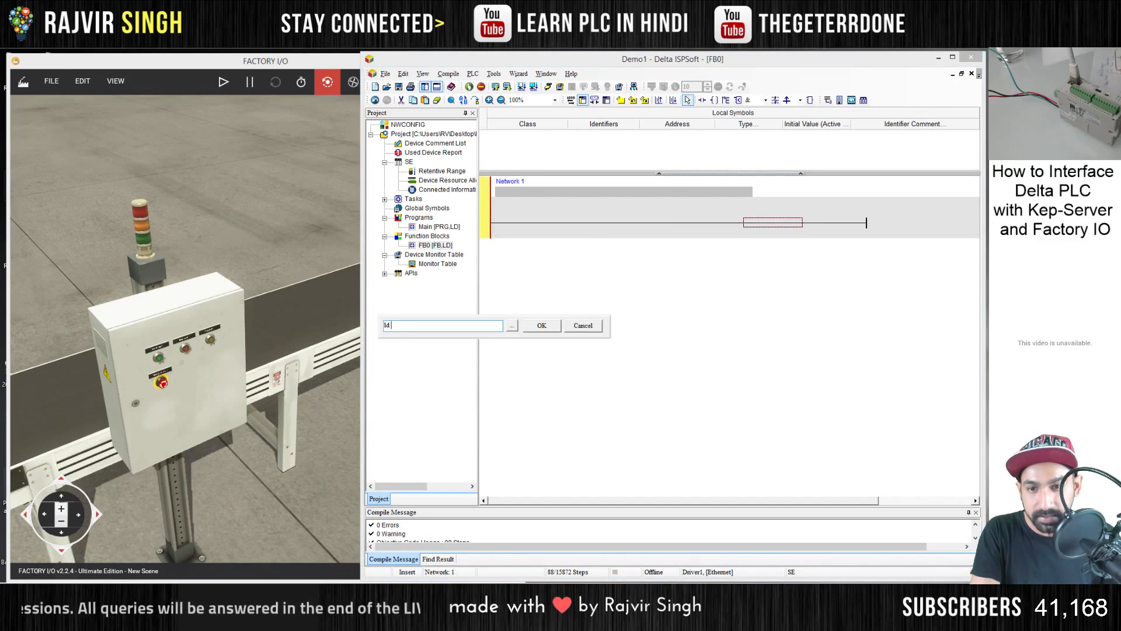
{"action": "type", "text": " start"}
{"action": "key", "text": "Return"}
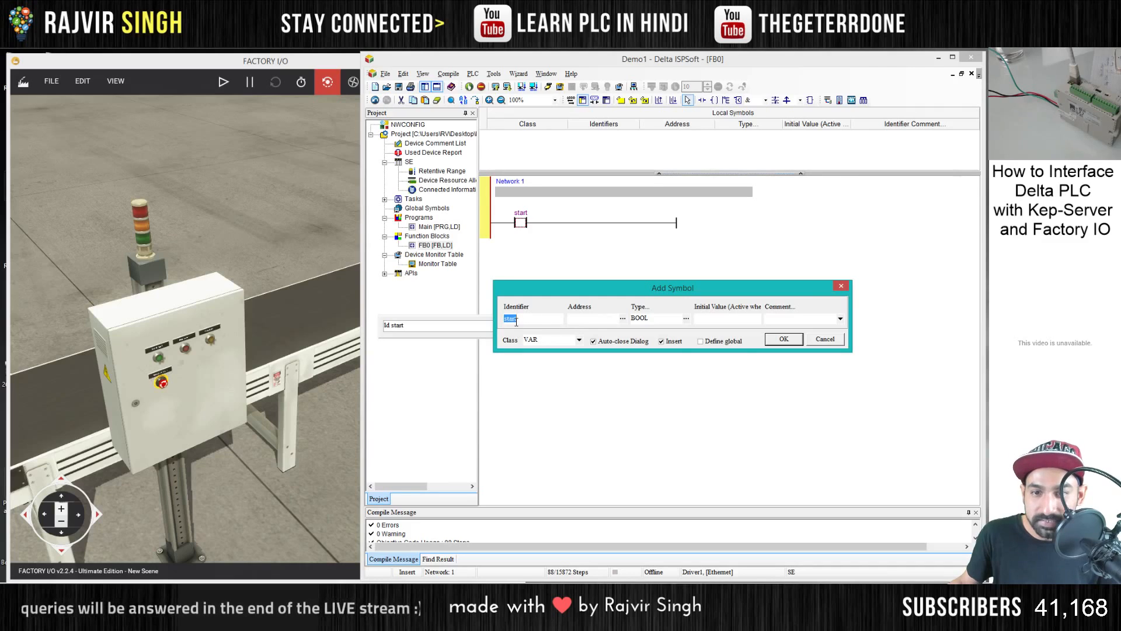
{"action": "left_click", "coordinate": [577, 338]}
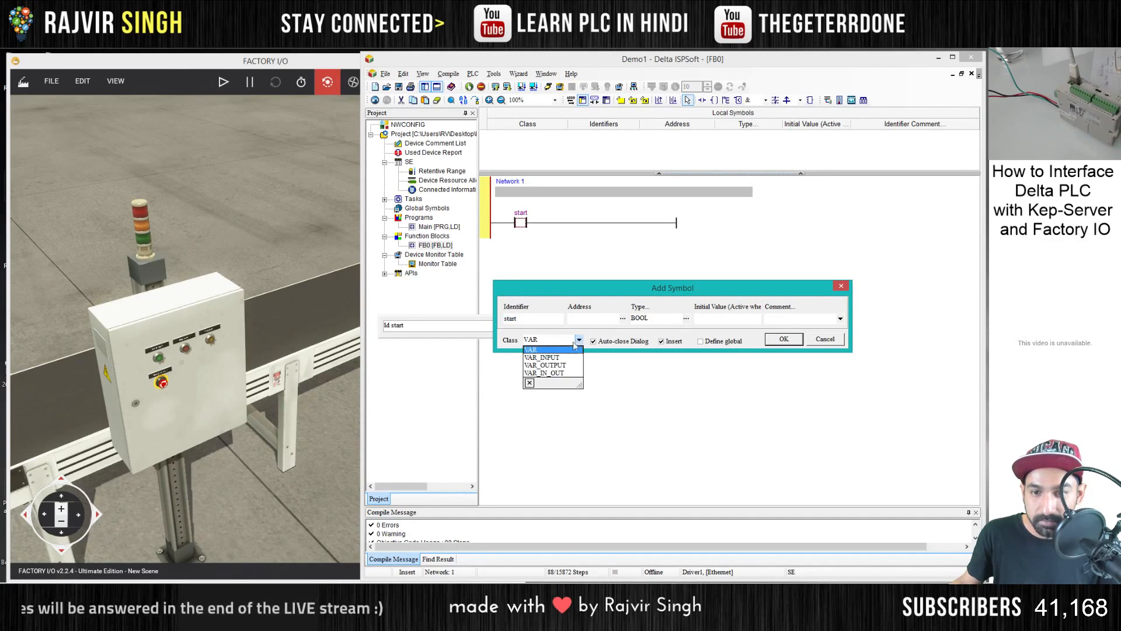
{"action": "left_click", "coordinate": [544, 358]}
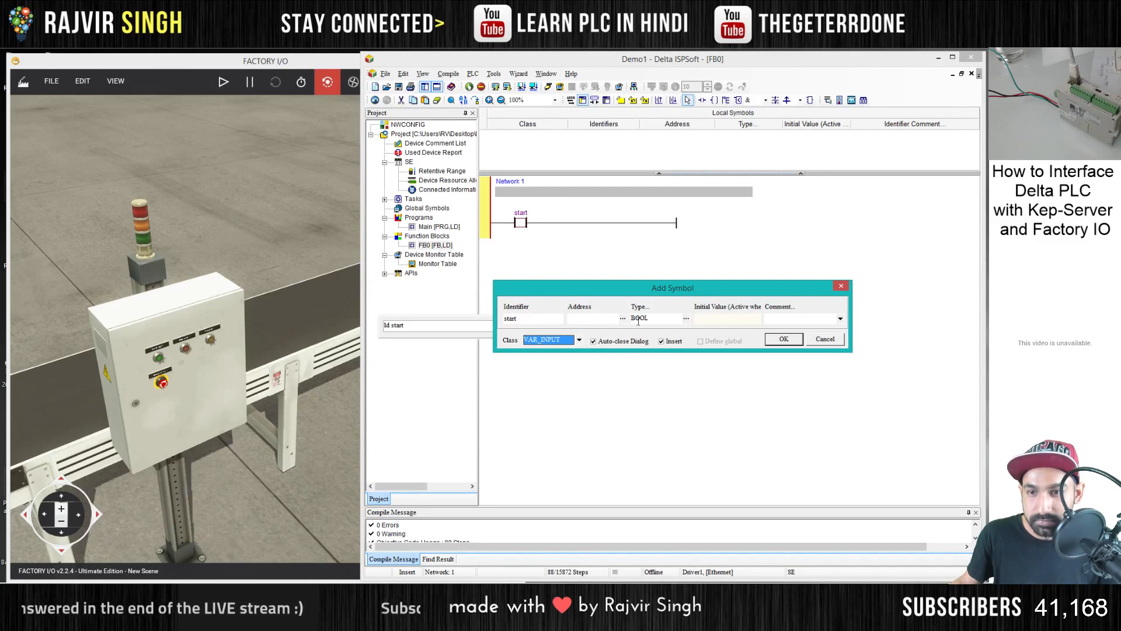
{"action": "left_click", "coordinate": [784, 338]}
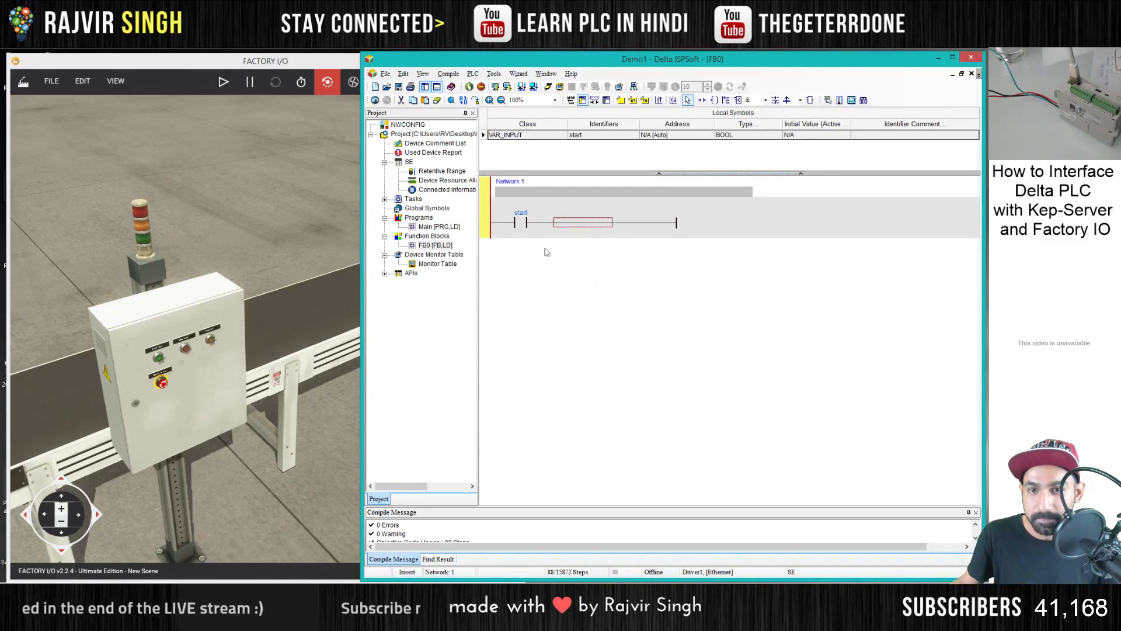
- Add a set coil named Con1 after the start contact and declare it as a BOOL symbol of class VAR_OUTPUT
{"action": "left_click", "coordinate": [522, 222]}
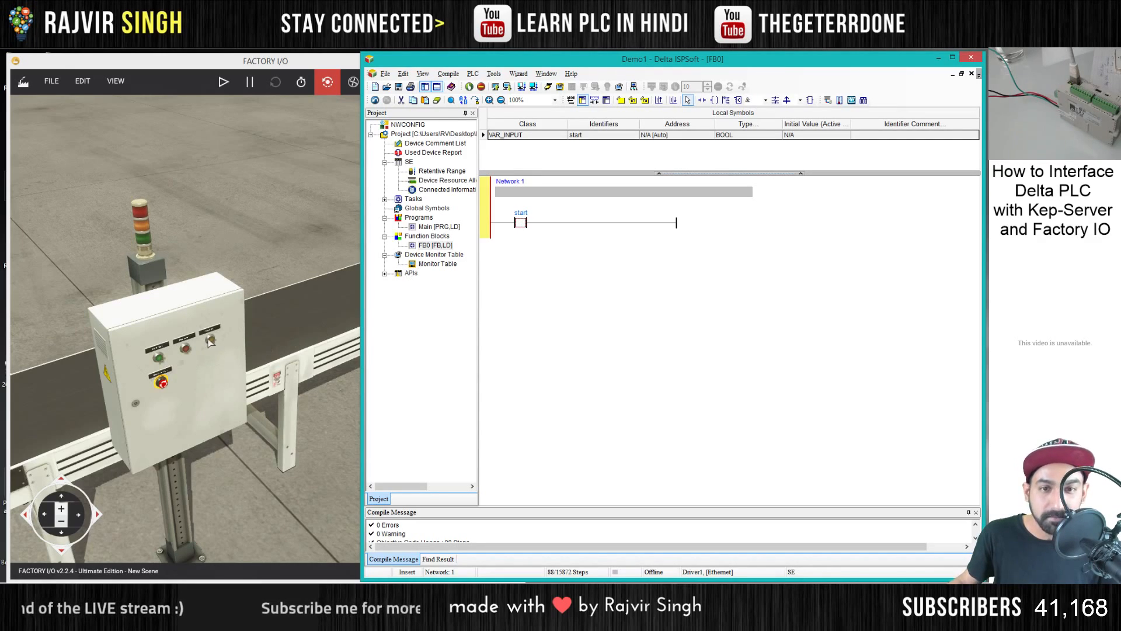
{"action": "left_click", "coordinate": [574, 229]}
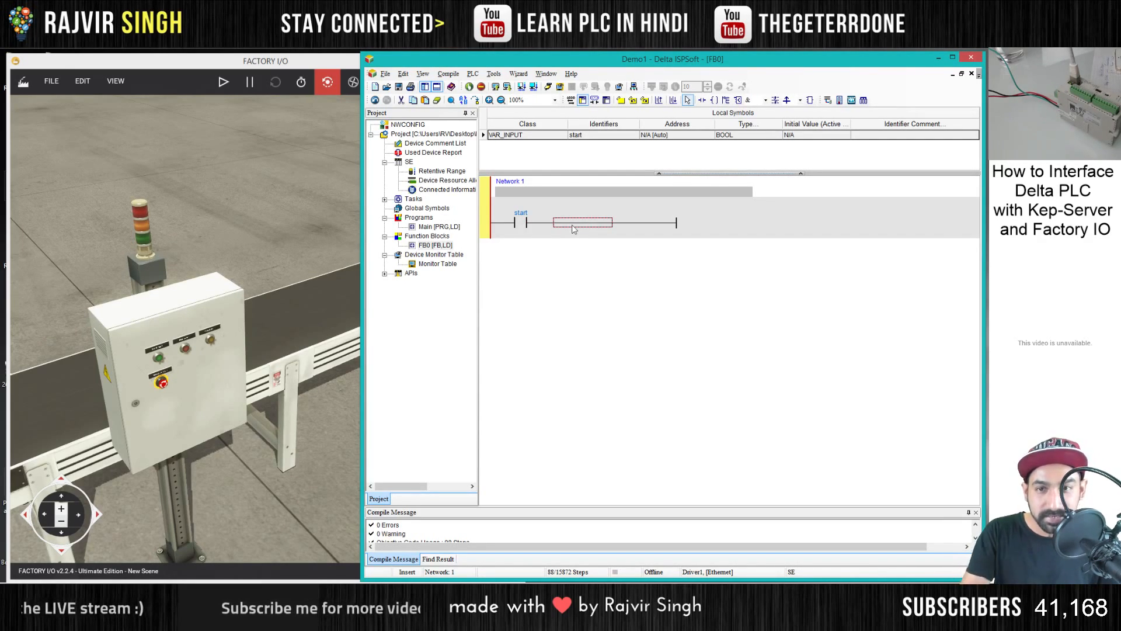
{"action": "type", "text": "set Con1"}
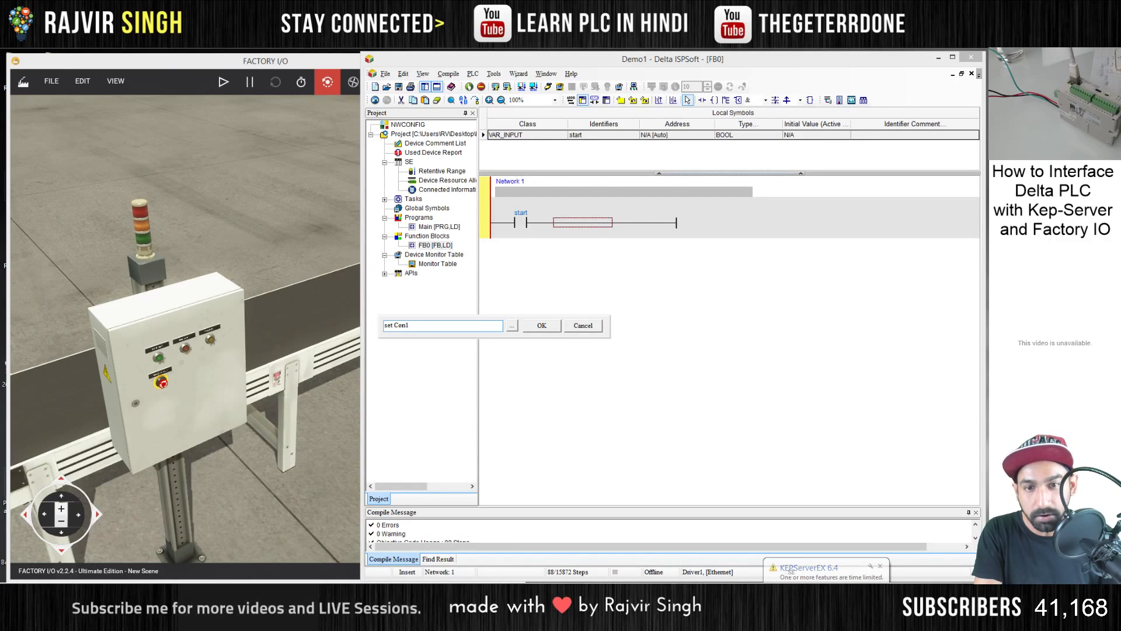
{"action": "key", "text": "Return"}
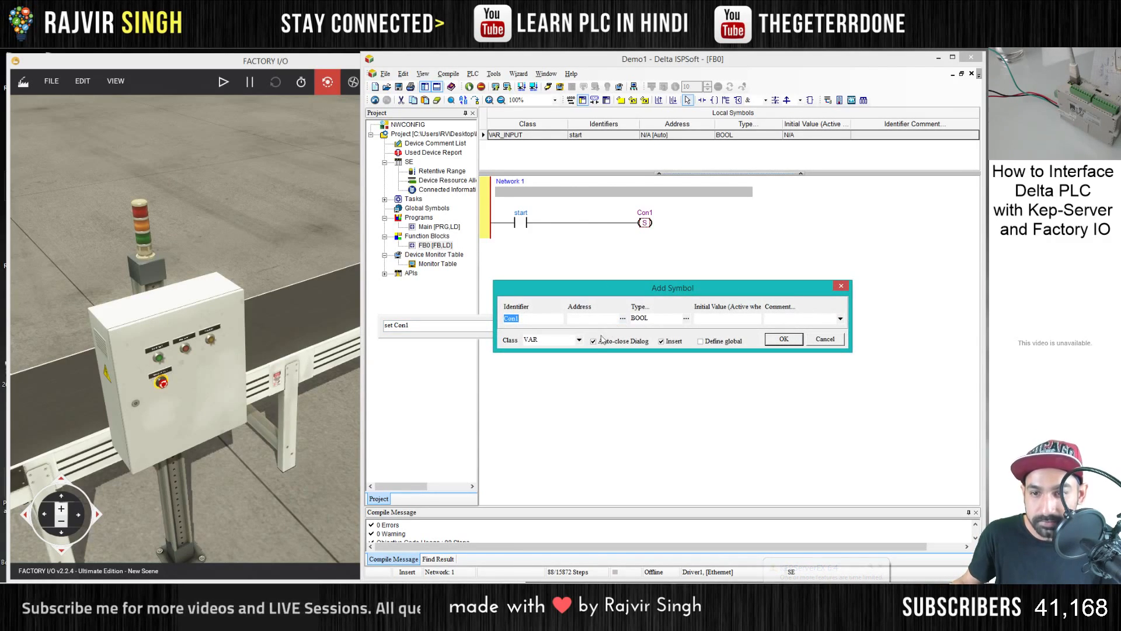
{"action": "left_click", "coordinate": [579, 339]}
{"action": "left_click", "coordinate": [552, 366]}
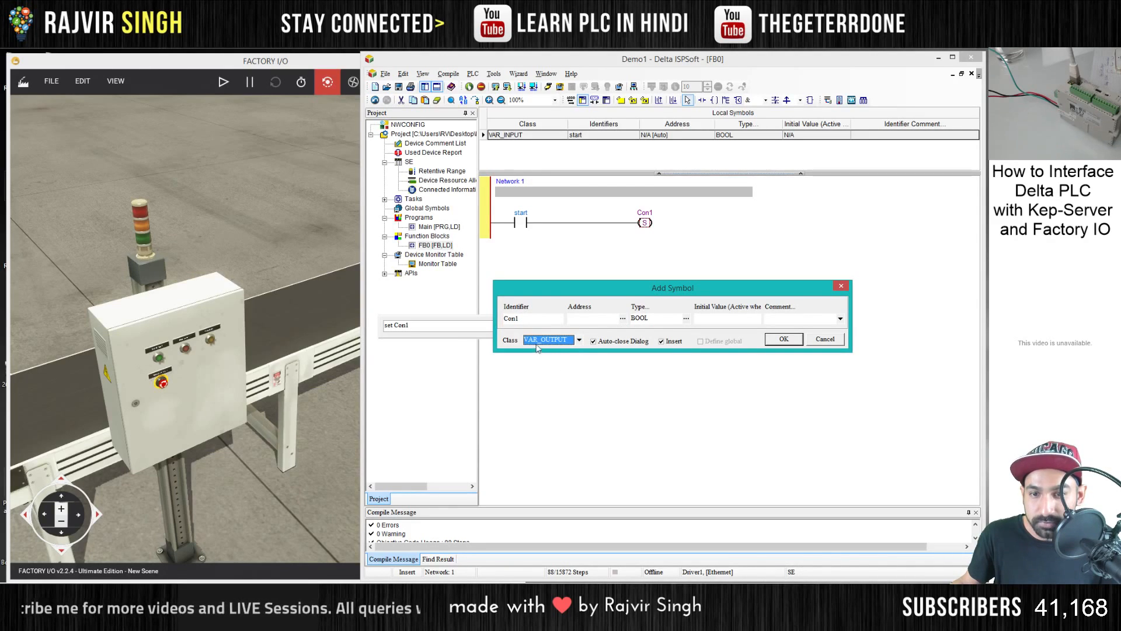
{"action": "left_click", "coordinate": [783, 339]}
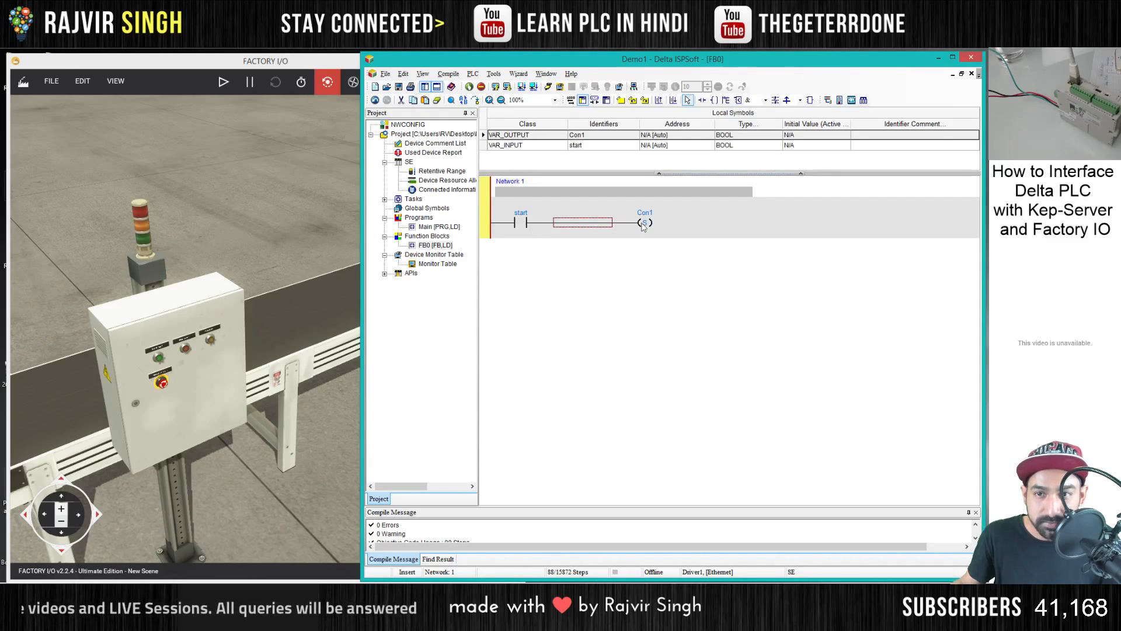
- Change the start contact in Network 1 to a rising-edge trigger and add Network 2 below it
{"action": "left_click", "coordinate": [519, 227]}
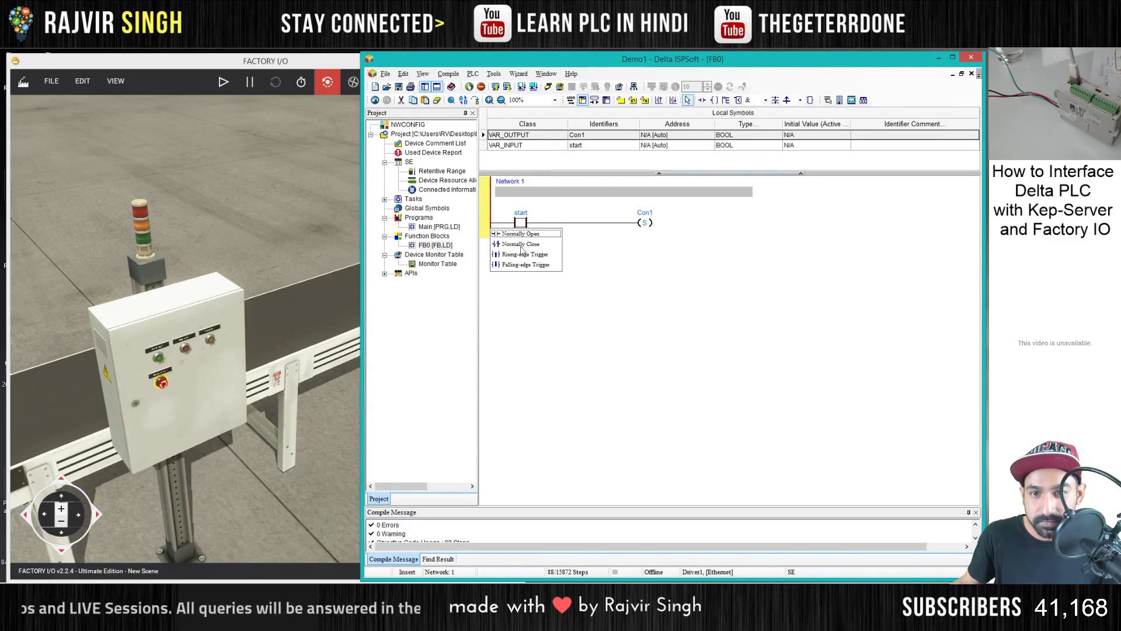
{"action": "left_click", "coordinate": [523, 255]}
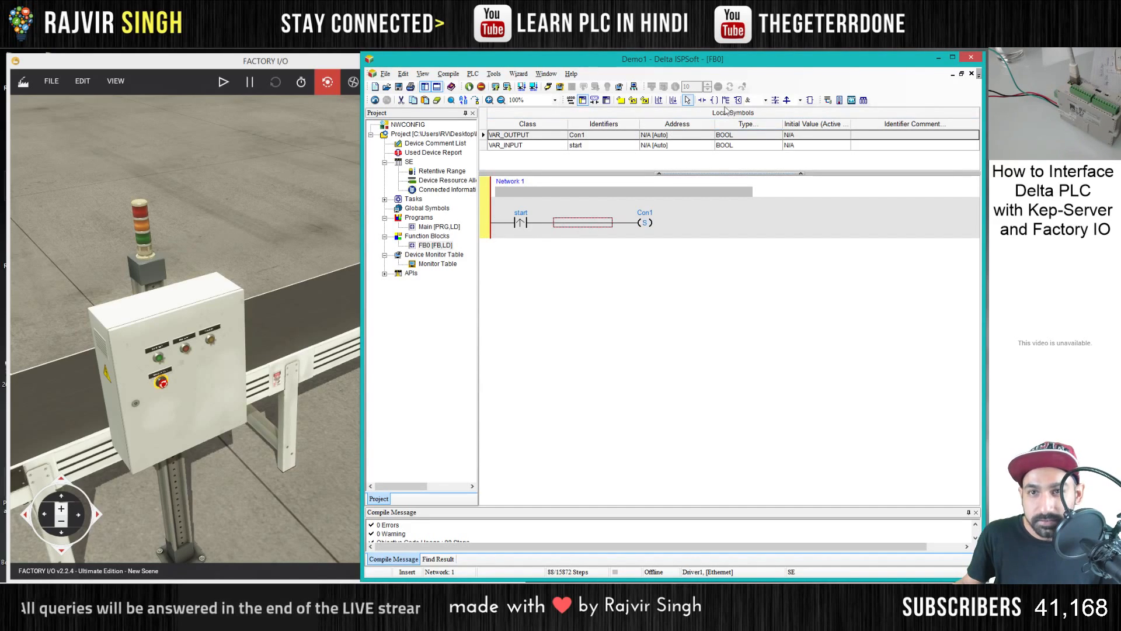
{"action": "left_click", "coordinate": [673, 101]}
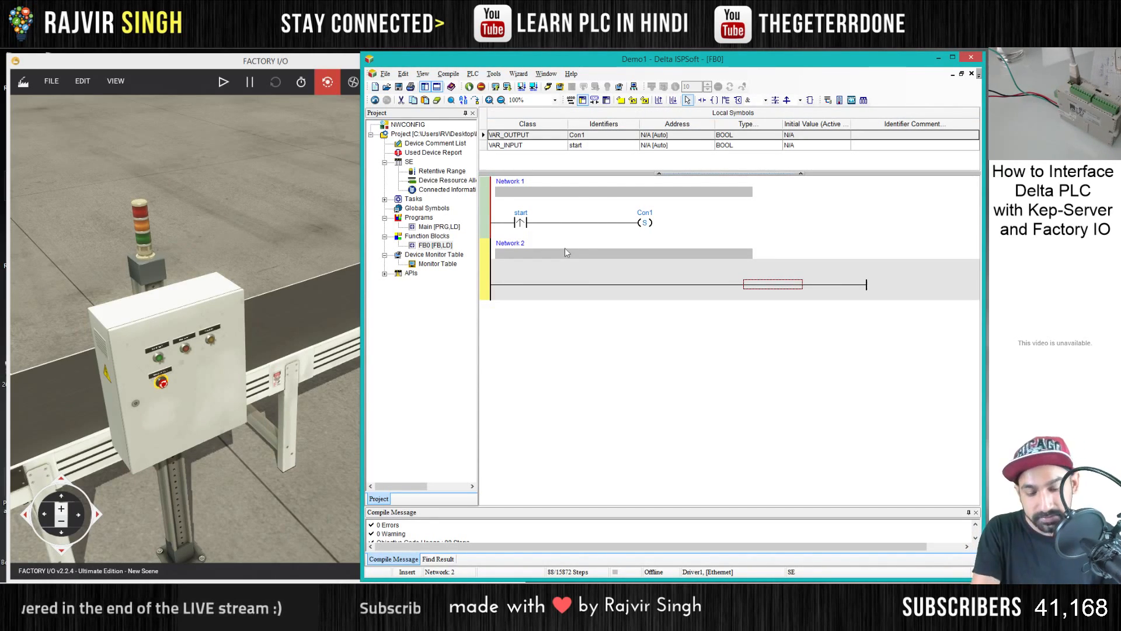
- Insert a falling-edge contact named stop_NC in Network 2 and declare it as a BOOL symbol of class VAR_INPUT
{"action": "type", "text": "ldf stop"}
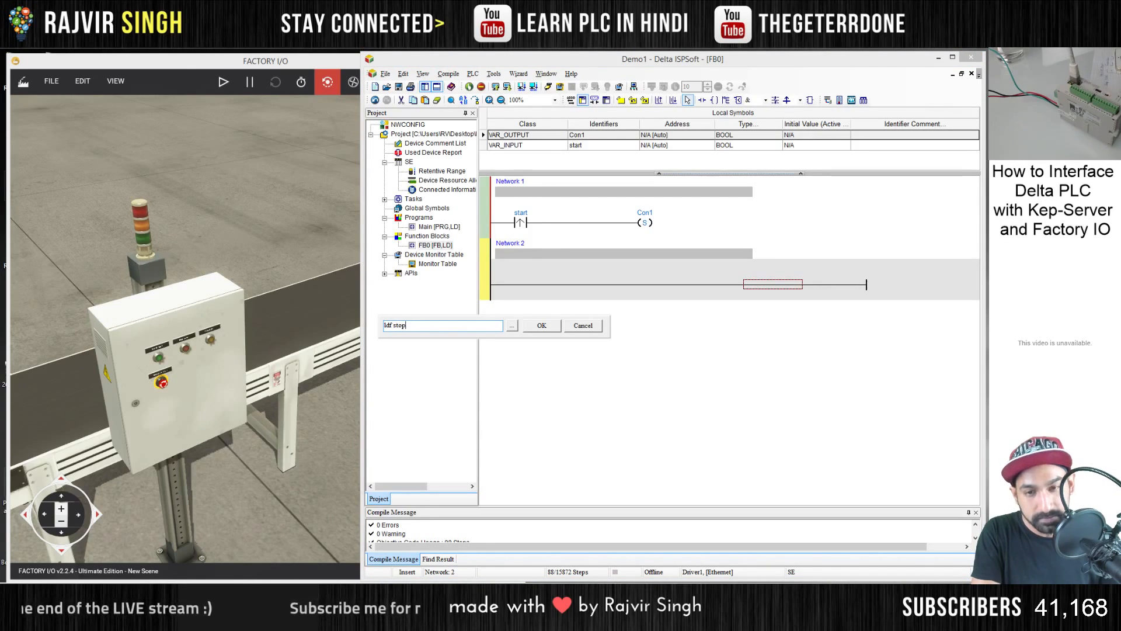
{"action": "key", "text": "Return"}
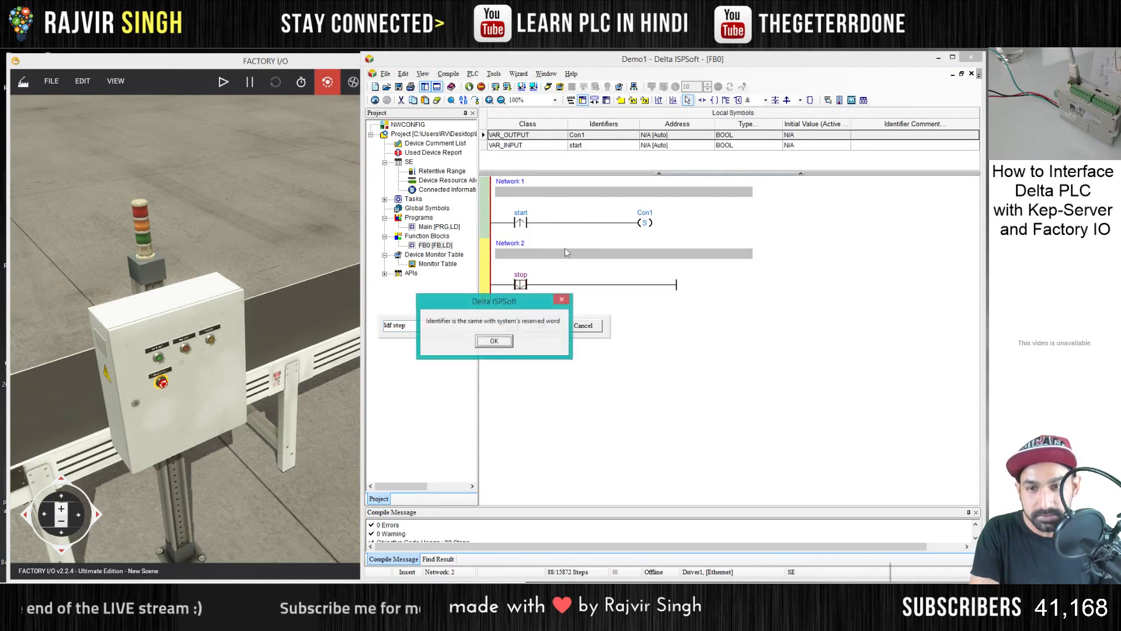
{"action": "left_click", "coordinate": [507, 342]}
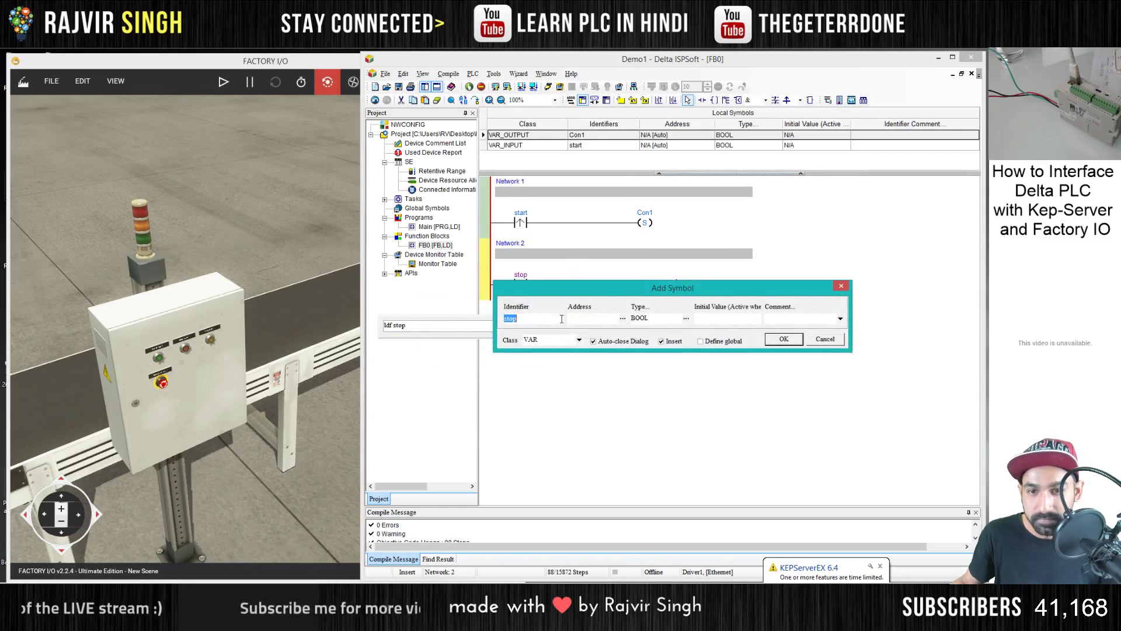
{"action": "left_click", "coordinate": [821, 340]}
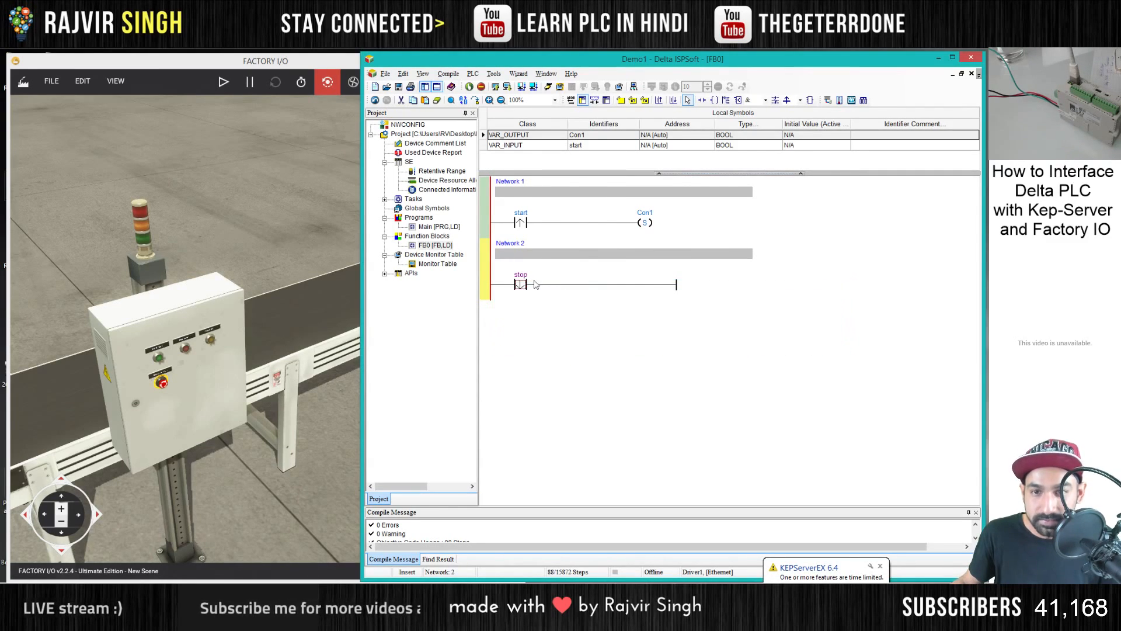
{"action": "double_click", "coordinate": [531, 276]}
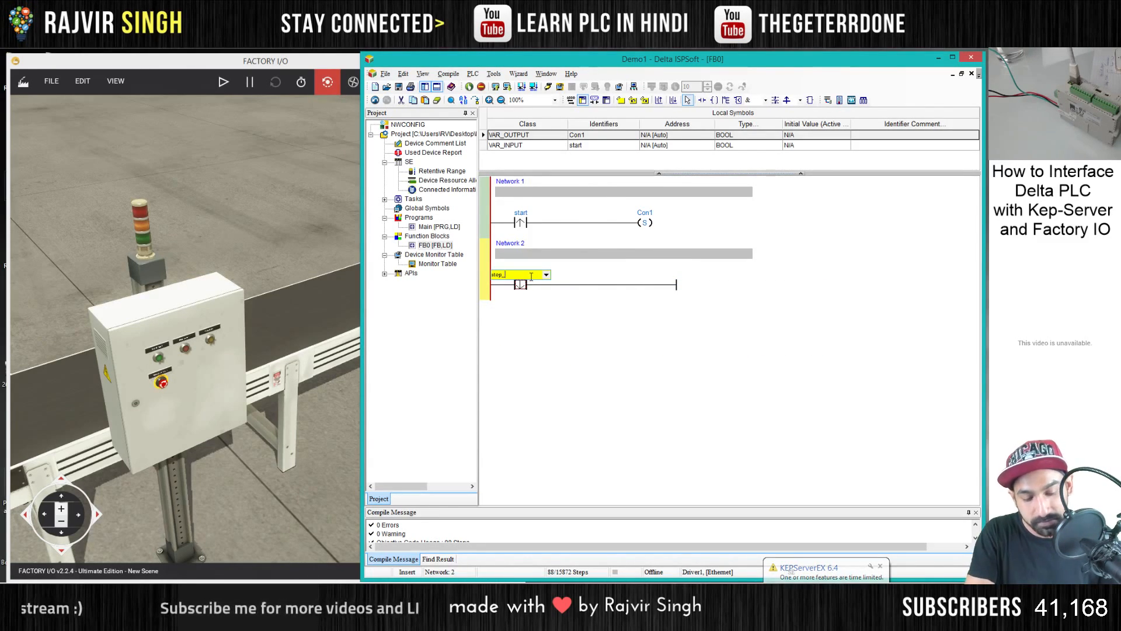
{"action": "key", "text": "Return"}
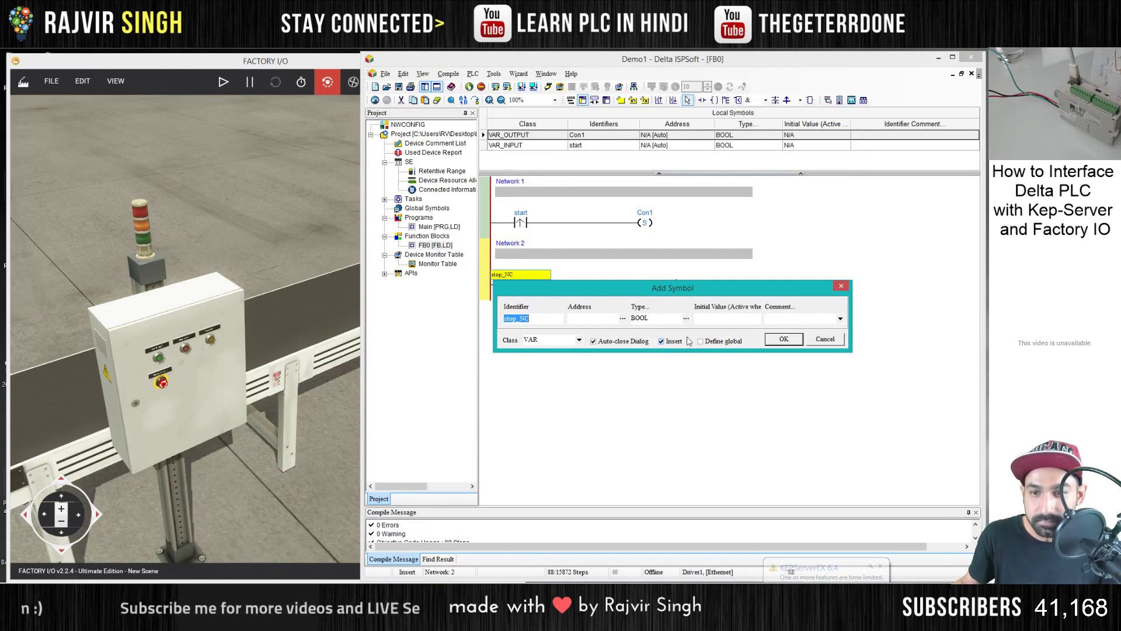
{"action": "left_click", "coordinate": [578, 340]}
{"action": "left_click", "coordinate": [561, 357]}
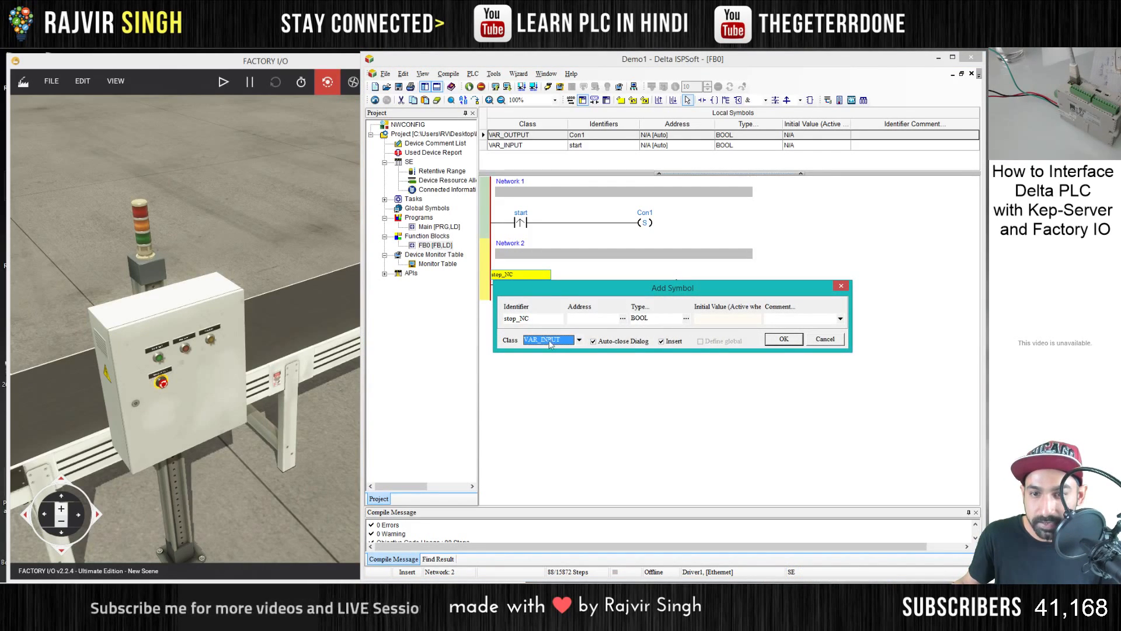
{"action": "left_click", "coordinate": [788, 340]}
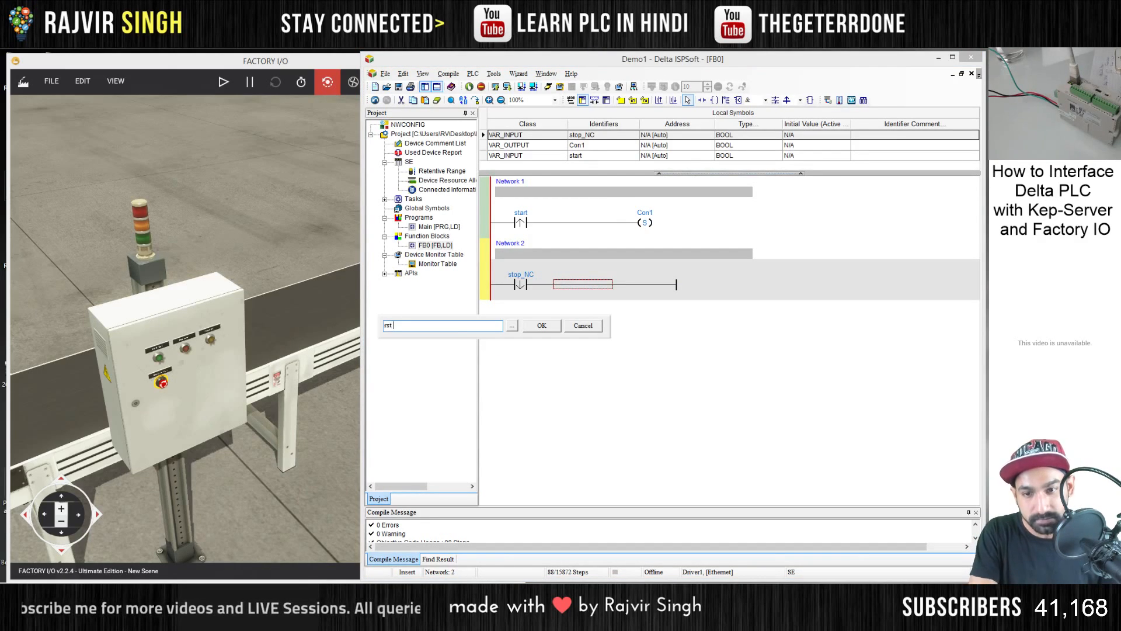
- Add a reset coil after the stop_NC contact and assign it to Con1
{"action": "key", "text": "Return"}
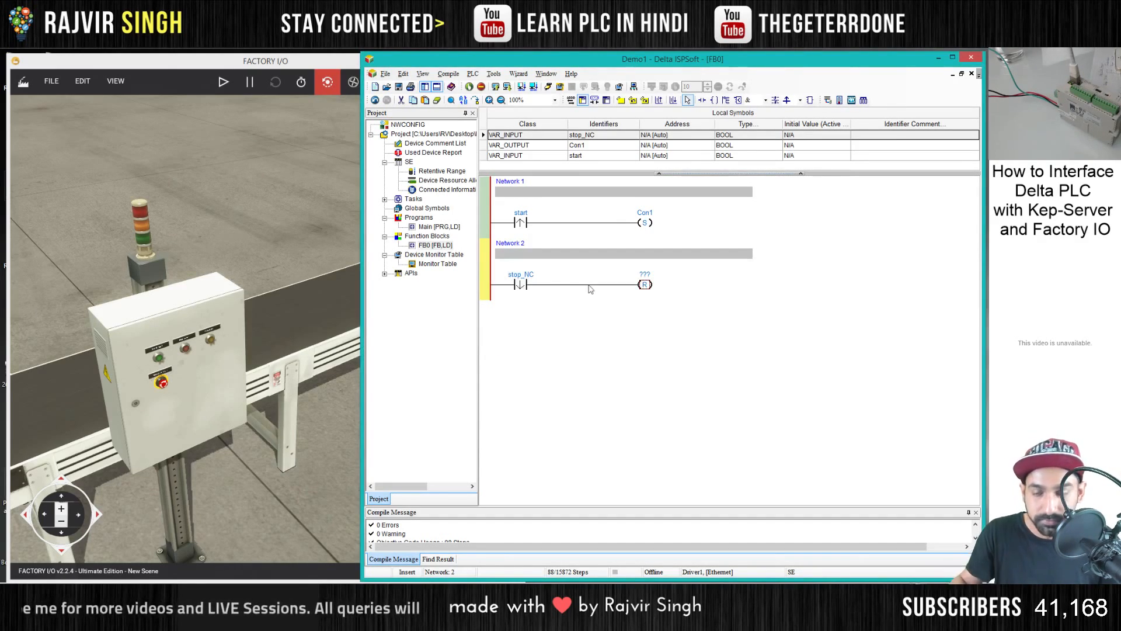
{"action": "double_click", "coordinate": [634, 275]}
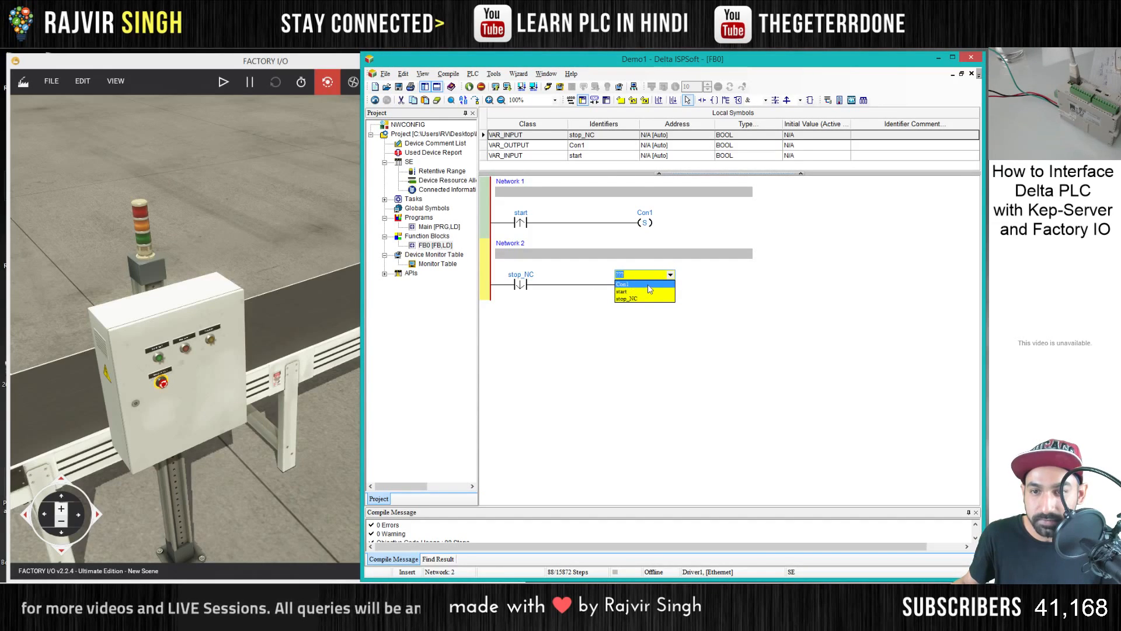
{"action": "key", "text": "Return"}
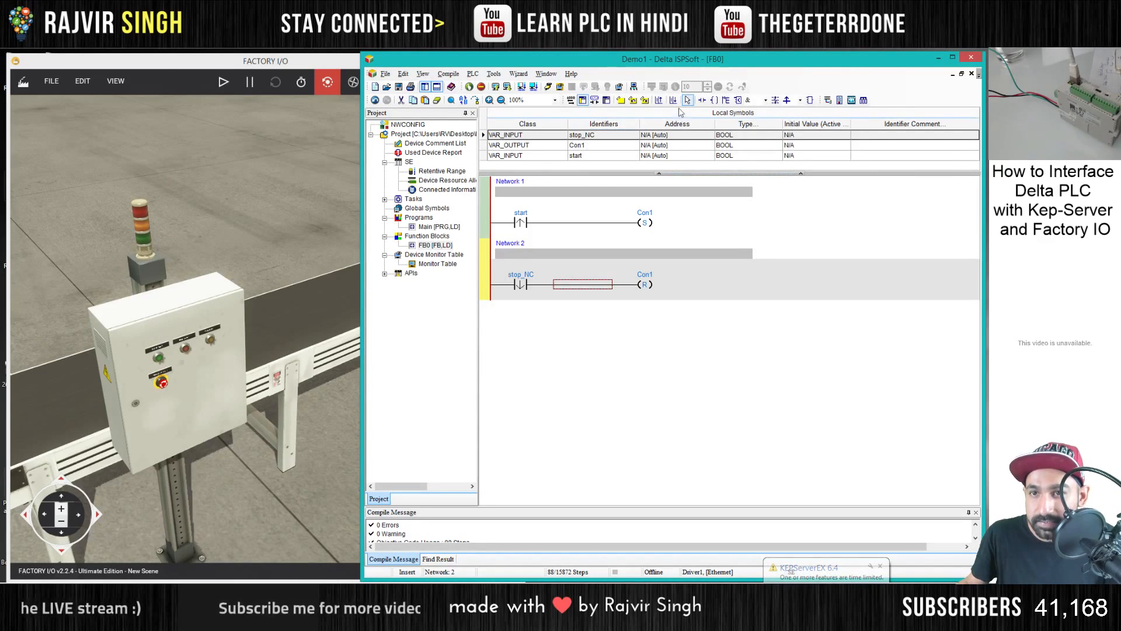
- Add Network 3 and insert a normally open contact assigned to Con1
{"action": "left_click", "coordinate": [673, 100]}
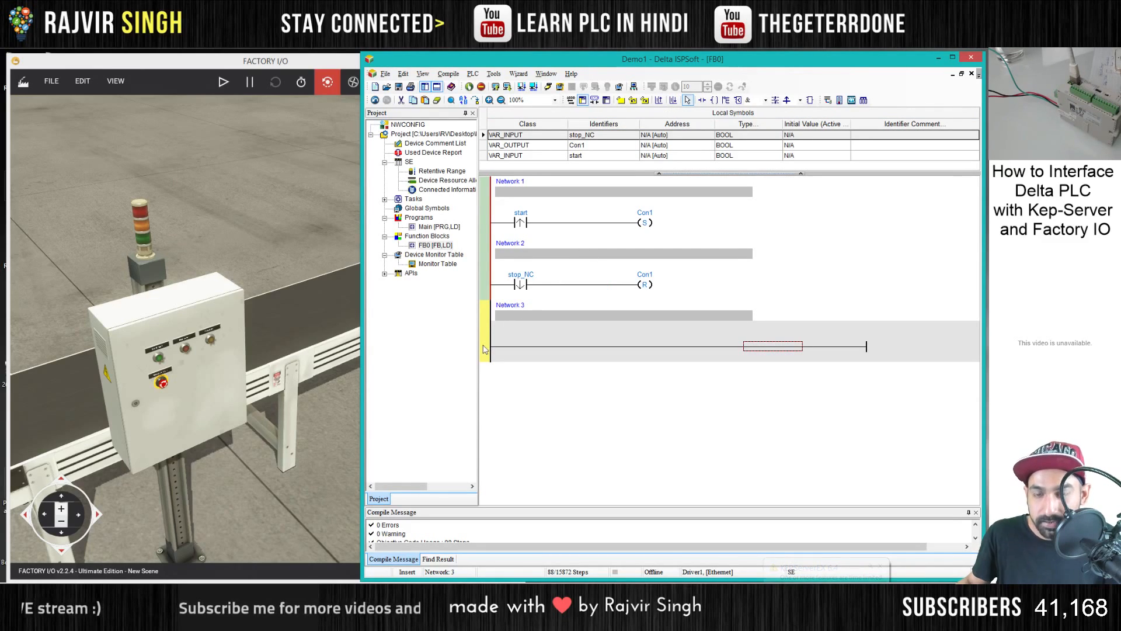
{"action": "type", "text": "ld"}
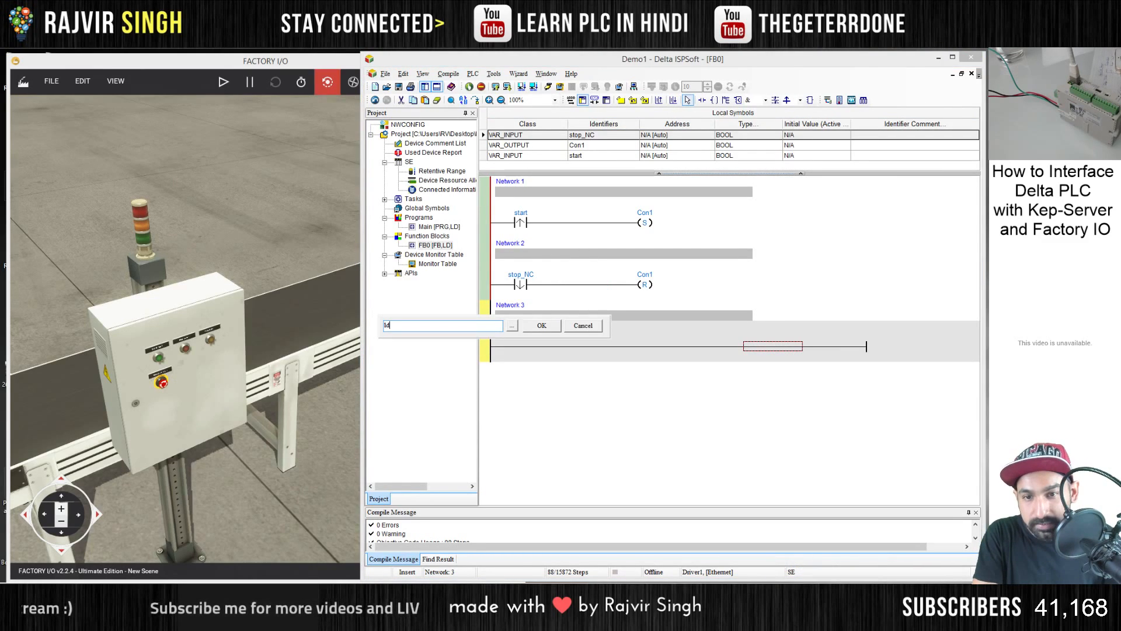
{"action": "key", "text": "Return"}
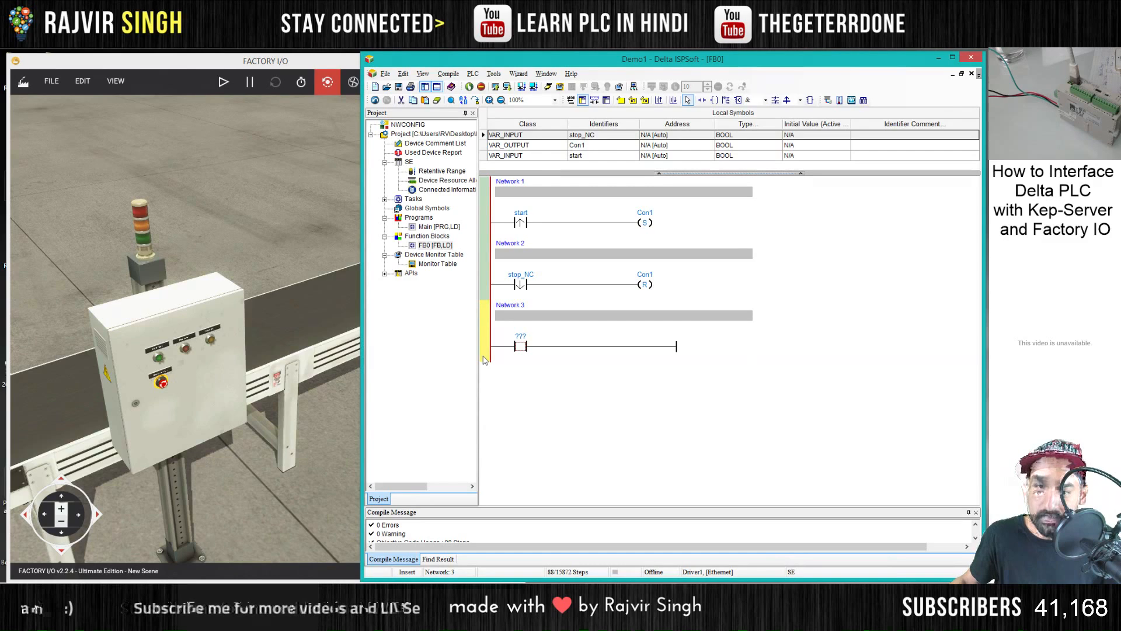
{"action": "left_click", "coordinate": [577, 350]}
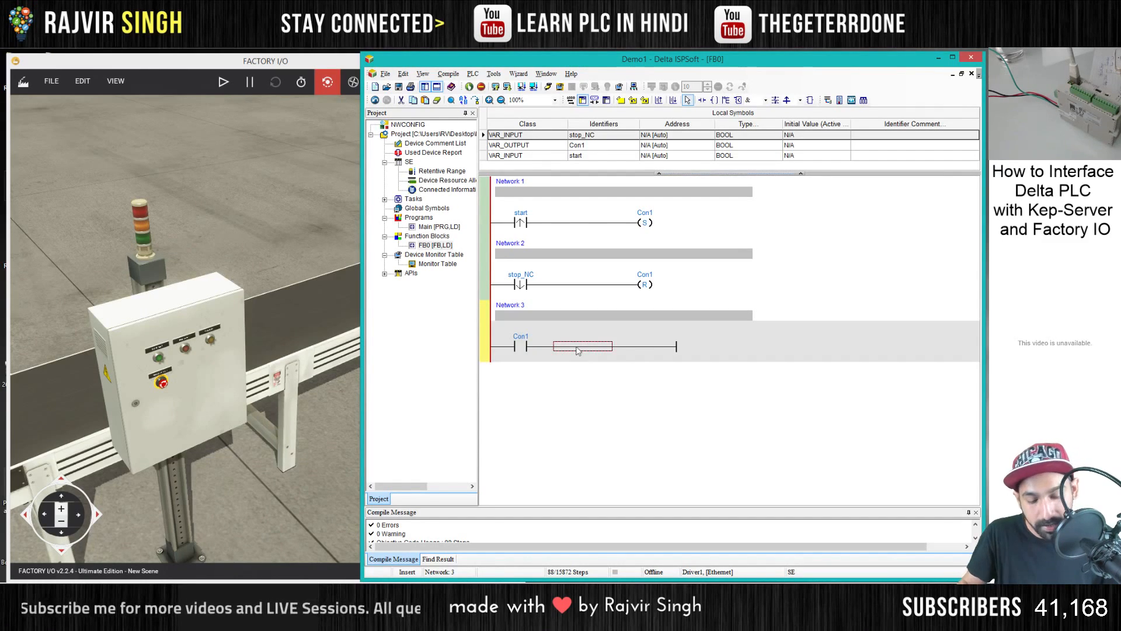
- Add an output coil named Green in Network 3 and declare it as a BOOL symbol of class VAR_OUTPUT
{"action": "type", "text": "out"}
{"action": "key", "text": "Return"}
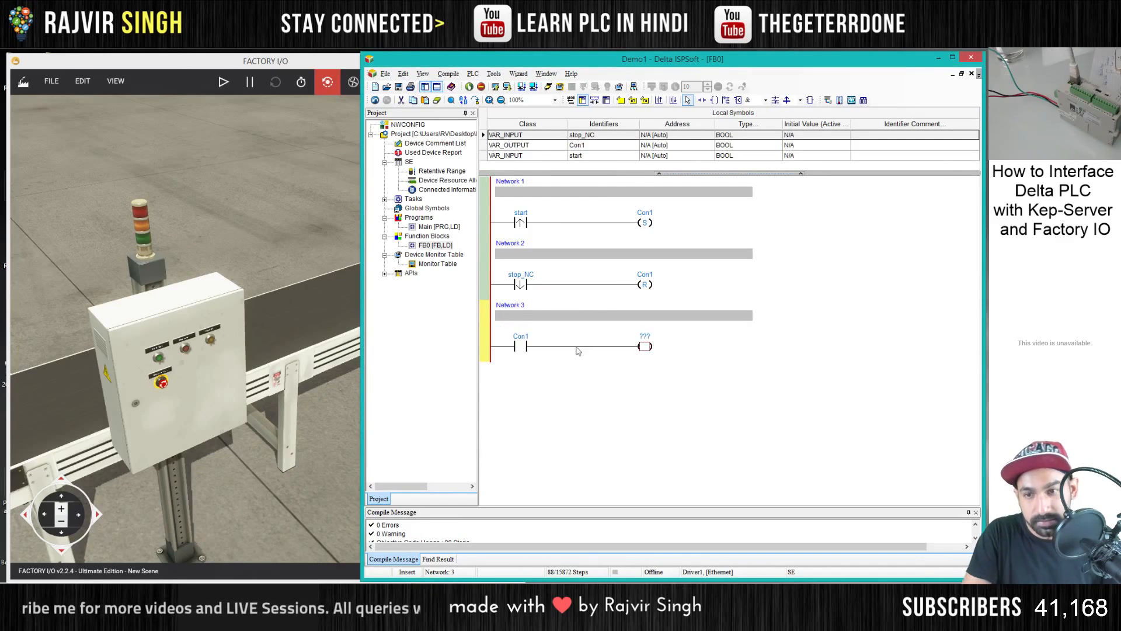
{"action": "double_click", "coordinate": [643, 338]}
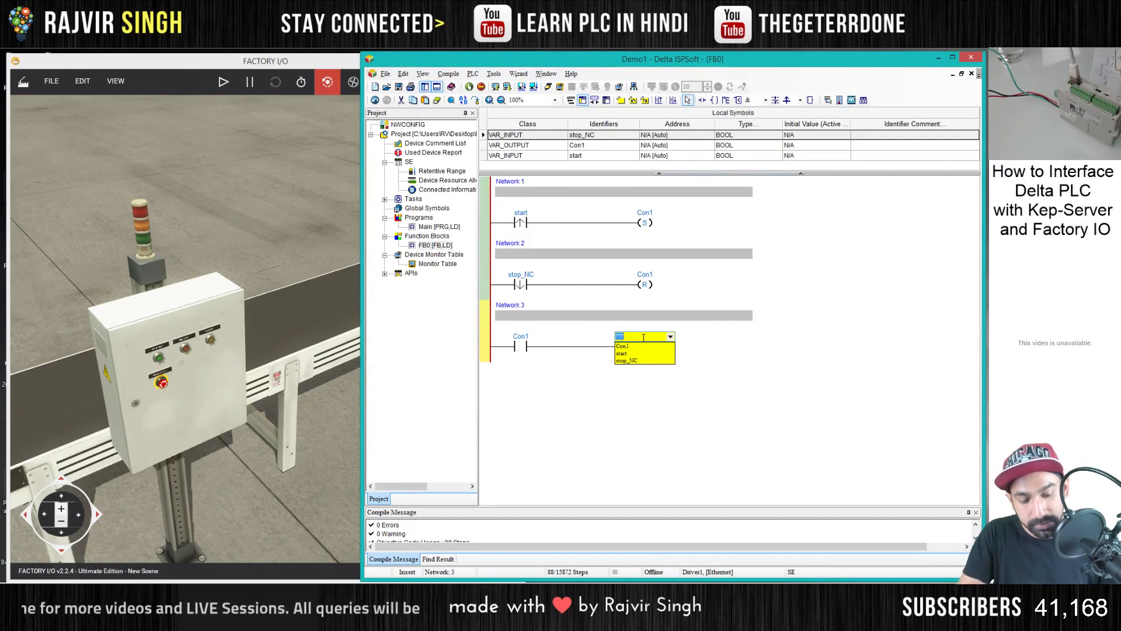
{"action": "type", "text": "Green"}
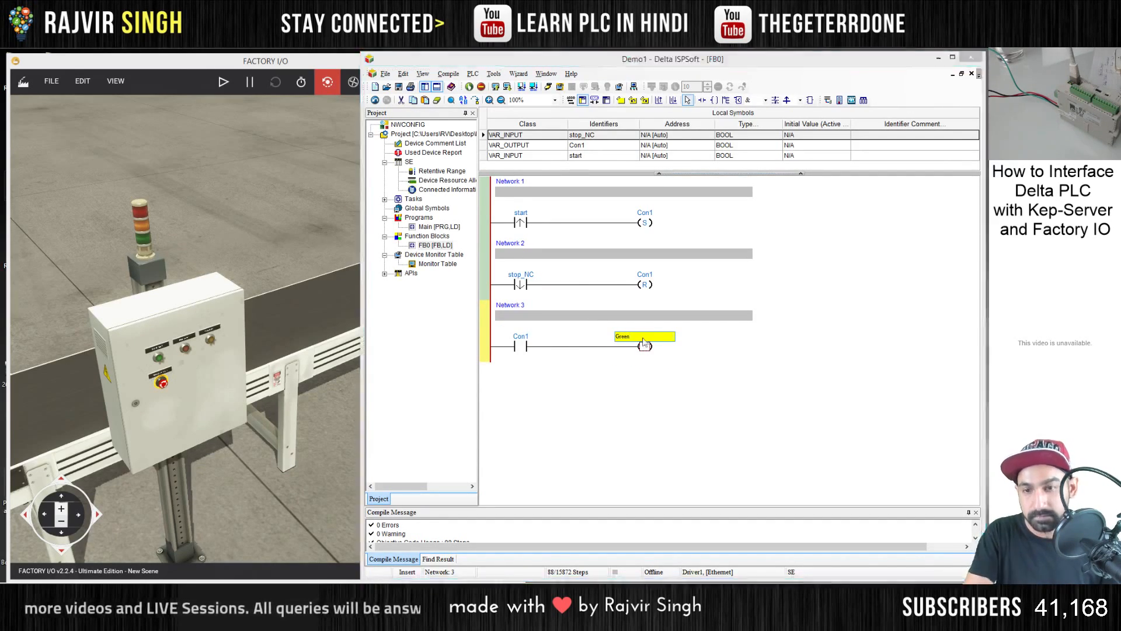
{"action": "key", "text": "Return"}
{"action": "left_click", "coordinate": [578, 340]}
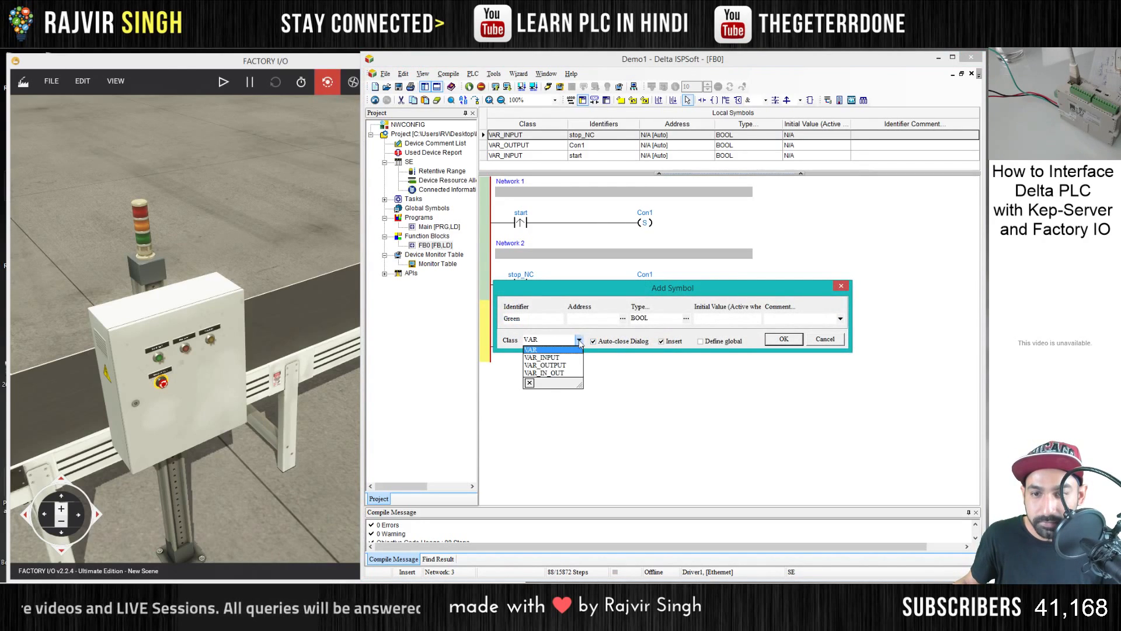
{"action": "left_click", "coordinate": [549, 365]}
{"action": "left_click", "coordinate": [773, 341]}
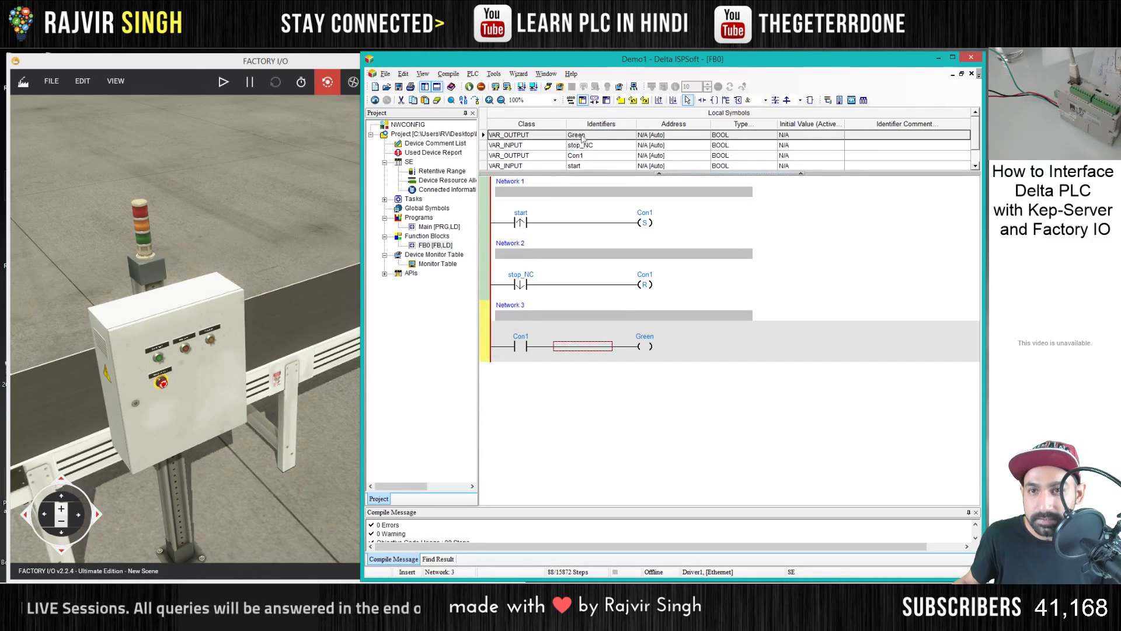
- Add Network 4 and insert a normally closed contact assigned to Con1
{"action": "left_click", "coordinate": [673, 101]}
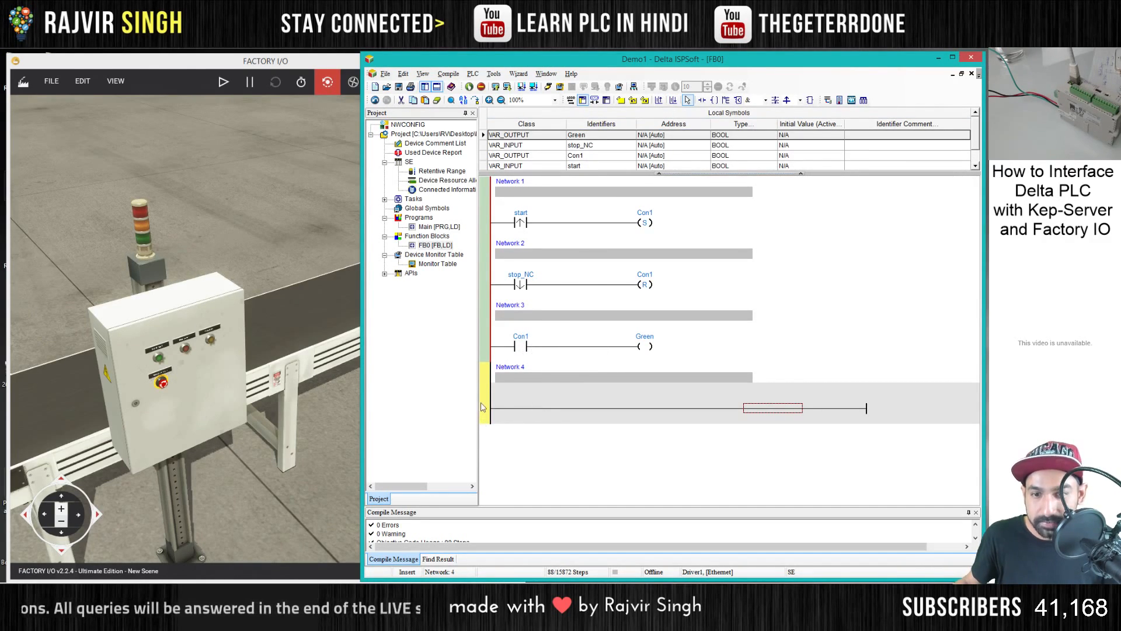
{"action": "type", "text": "ldi"}
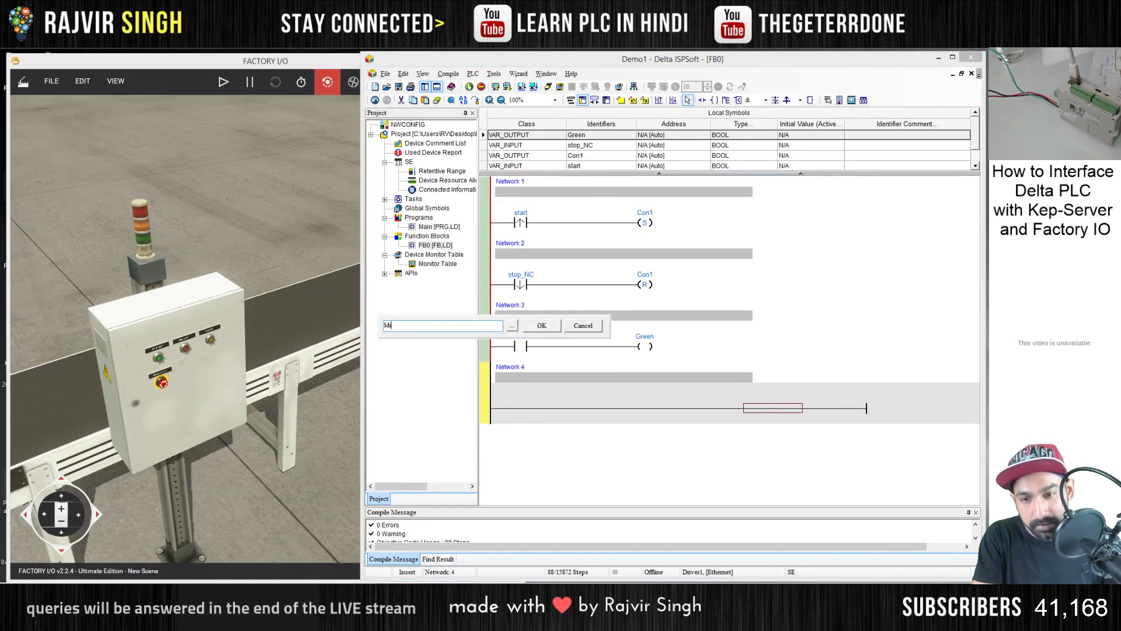
{"action": "key", "text": "Return"}
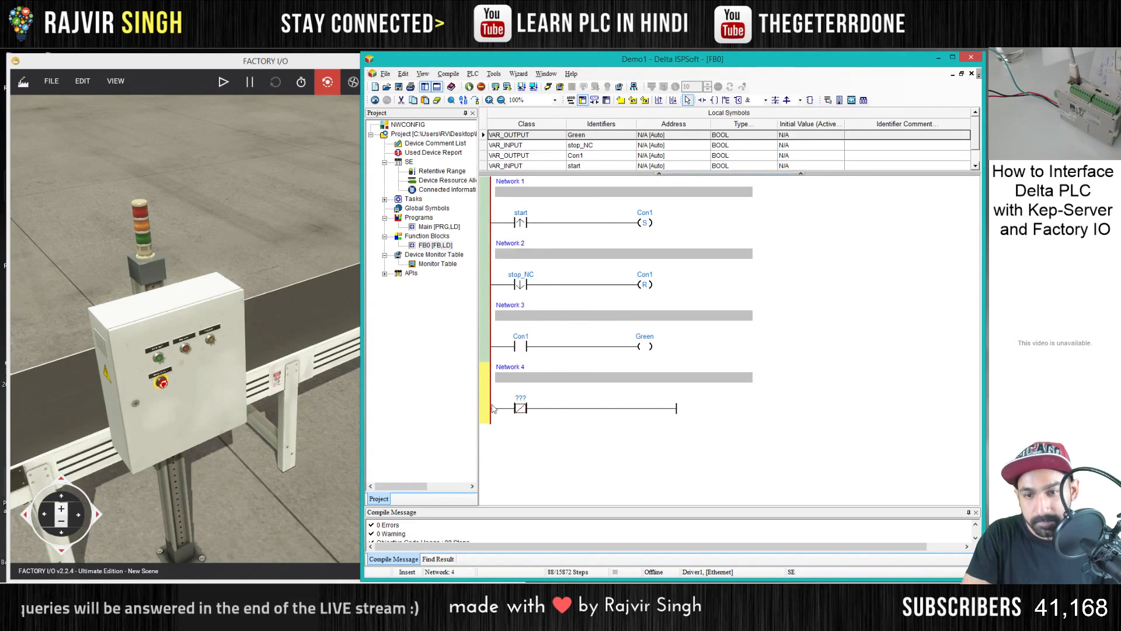
{"action": "left_click", "coordinate": [523, 398]}
{"action": "left_click", "coordinate": [527, 408]}
{"action": "key", "text": "Return"}
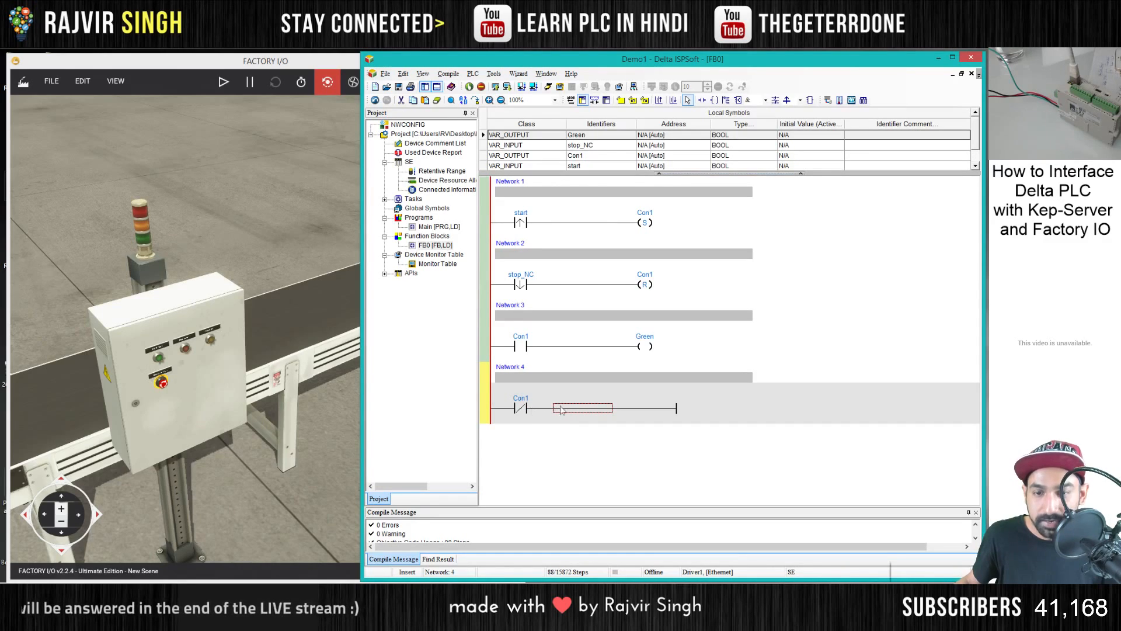
- Add an output coil named red in Network 4 and declare it as a BOOL symbol of class VAR_OUTPUT
{"action": "type", "text": "out"}
{"action": "key", "text": "Return"}
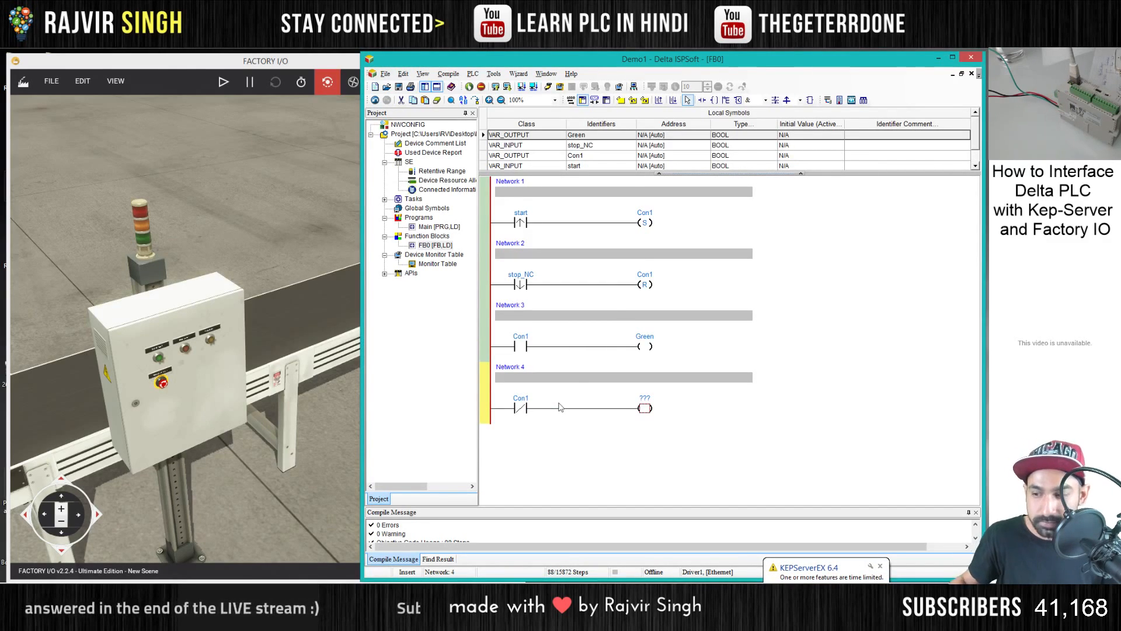
{"action": "left_click", "coordinate": [643, 400]}
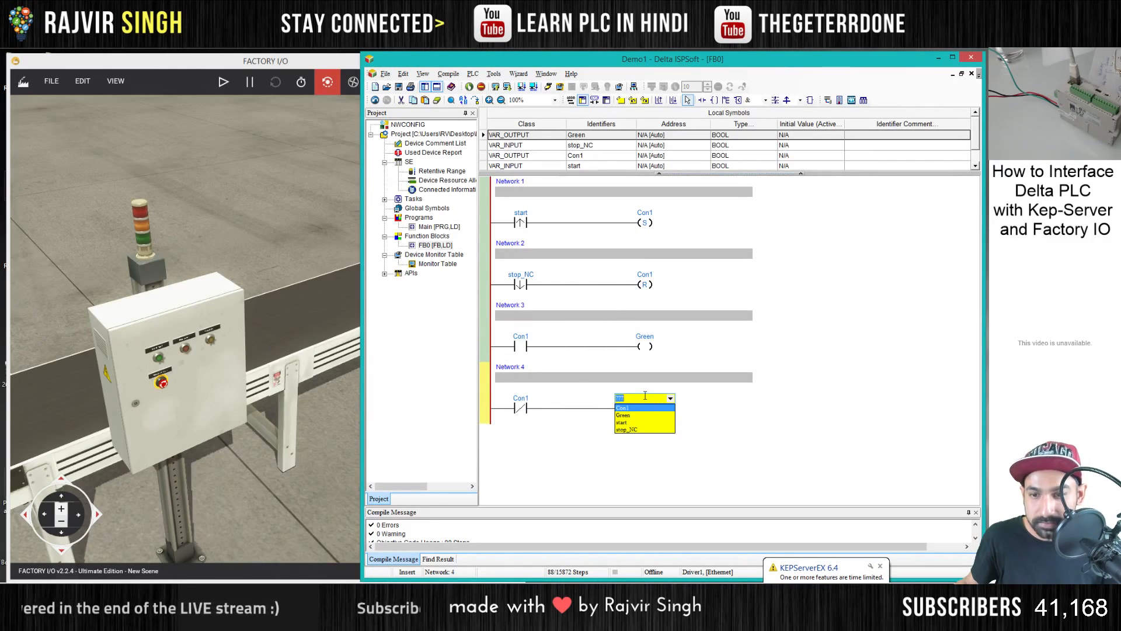
{"action": "type", "text": "red"}
{"action": "key", "text": "Return"}
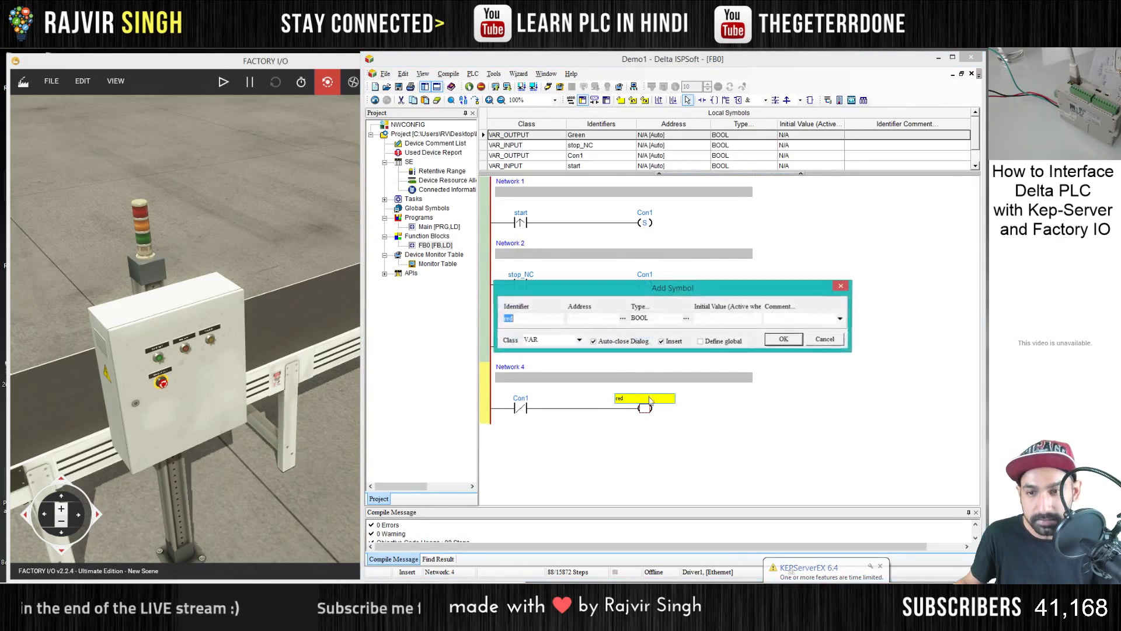
{"action": "left_click", "coordinate": [574, 340]}
{"action": "left_click", "coordinate": [562, 366]}
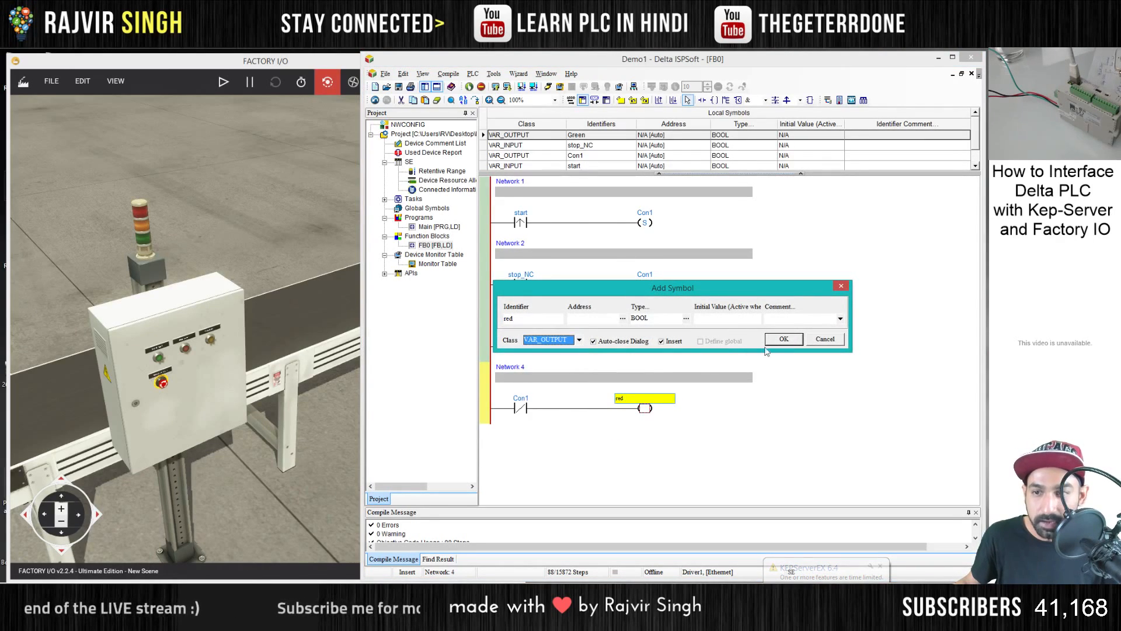
{"action": "left_click", "coordinate": [783, 339]}
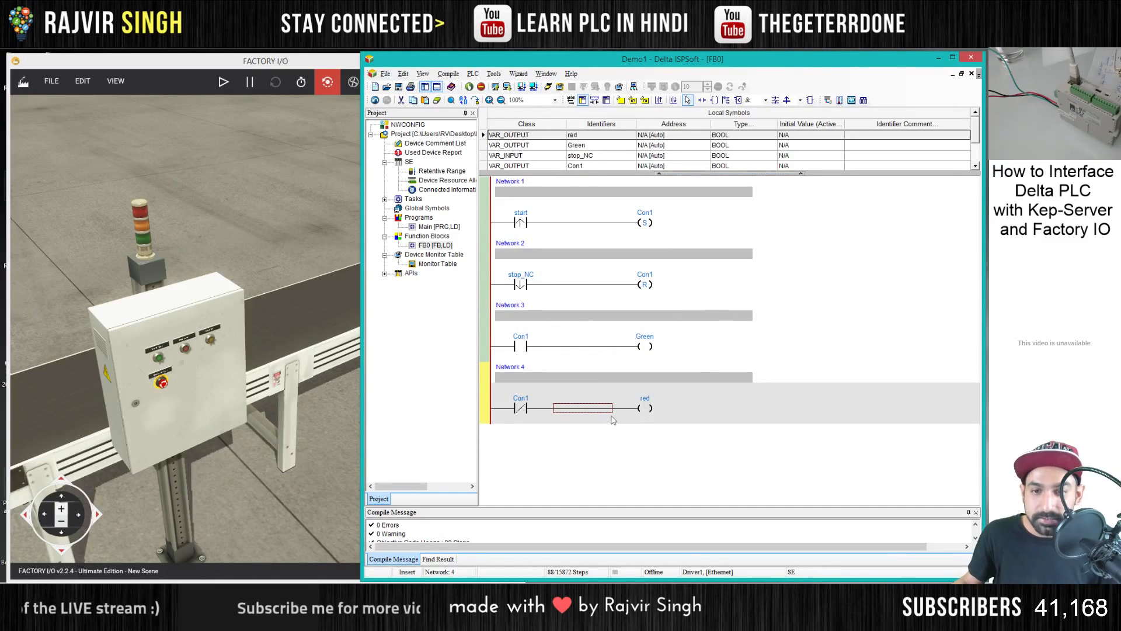
- Open the Main ladder program for editing
{"action": "left_click", "coordinate": [644, 346]}
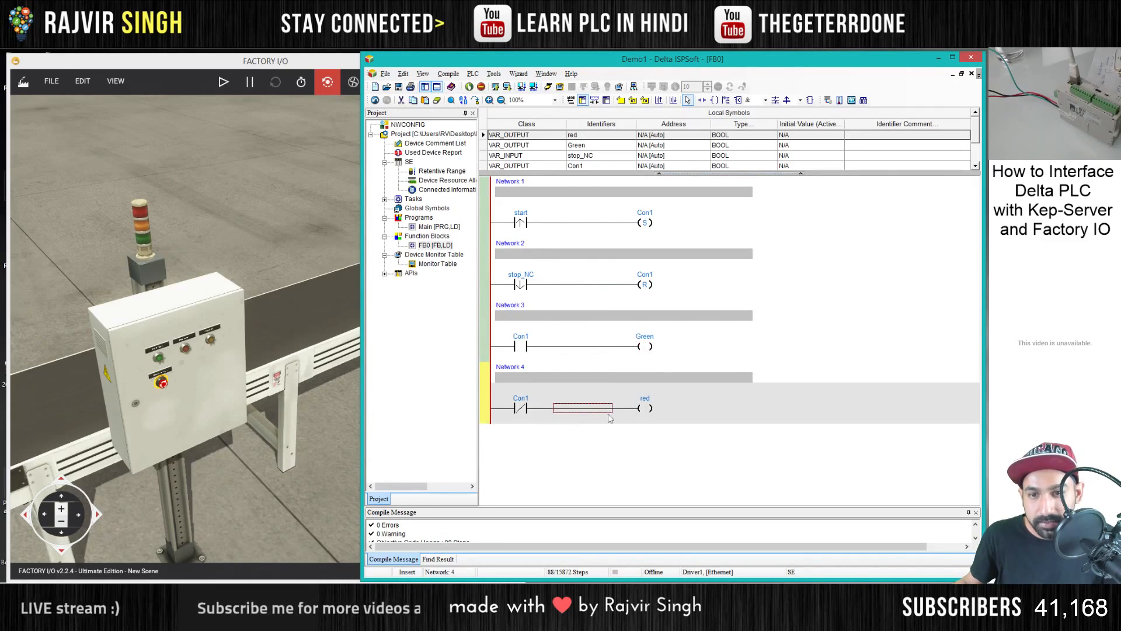
{"action": "left_click", "coordinate": [582, 407]}
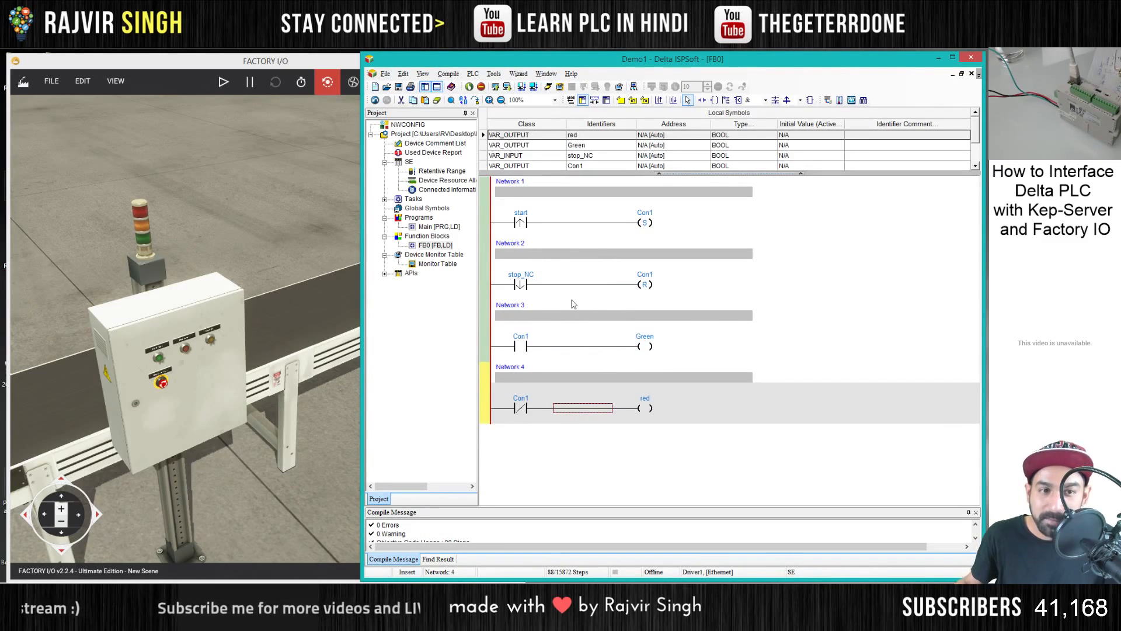
{"action": "double_click", "coordinate": [439, 227]}
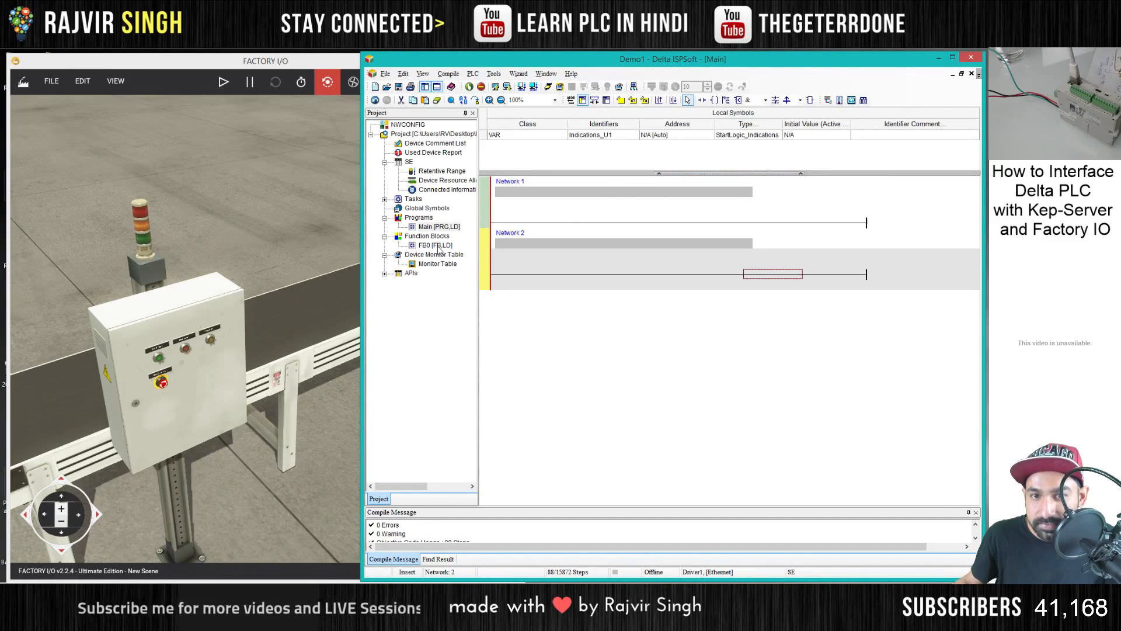
- Rename the function block FB0 as Conveyor1
{"action": "double_click", "coordinate": [435, 245]}
{"action": "right_click", "coordinate": [437, 245]}
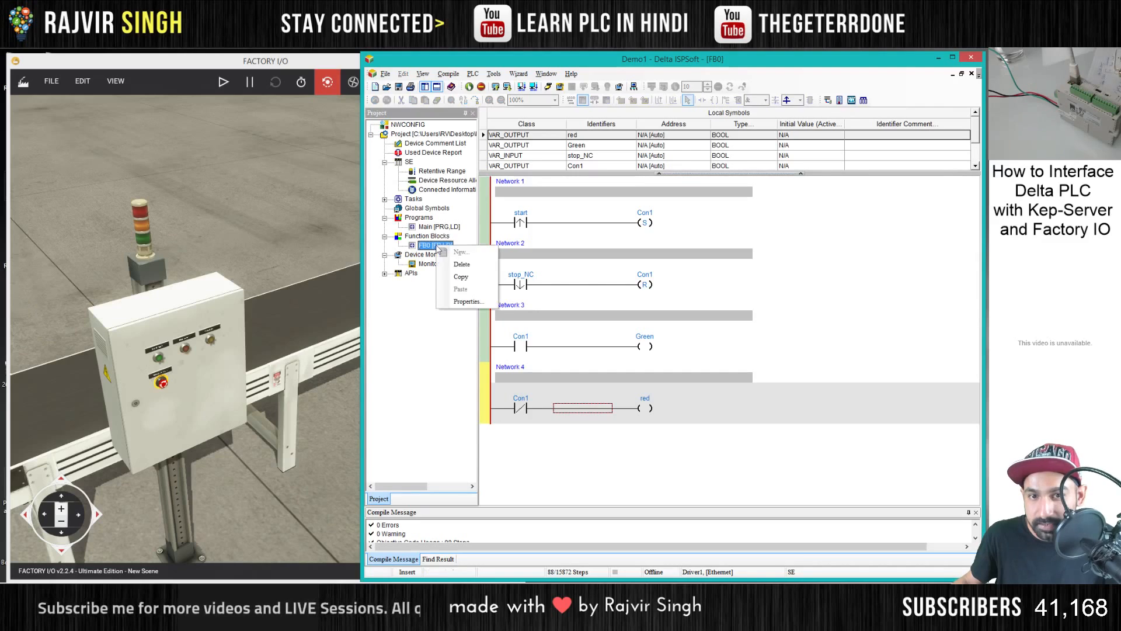
{"action": "left_click", "coordinate": [462, 300]}
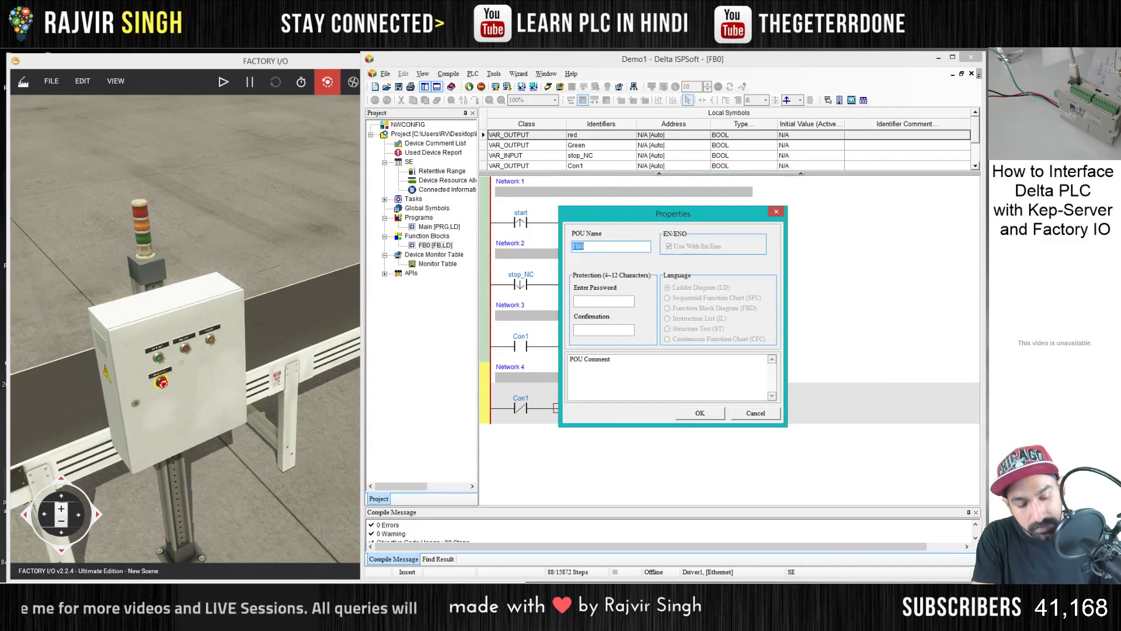
{"action": "type", "text": "Conveyor1"}
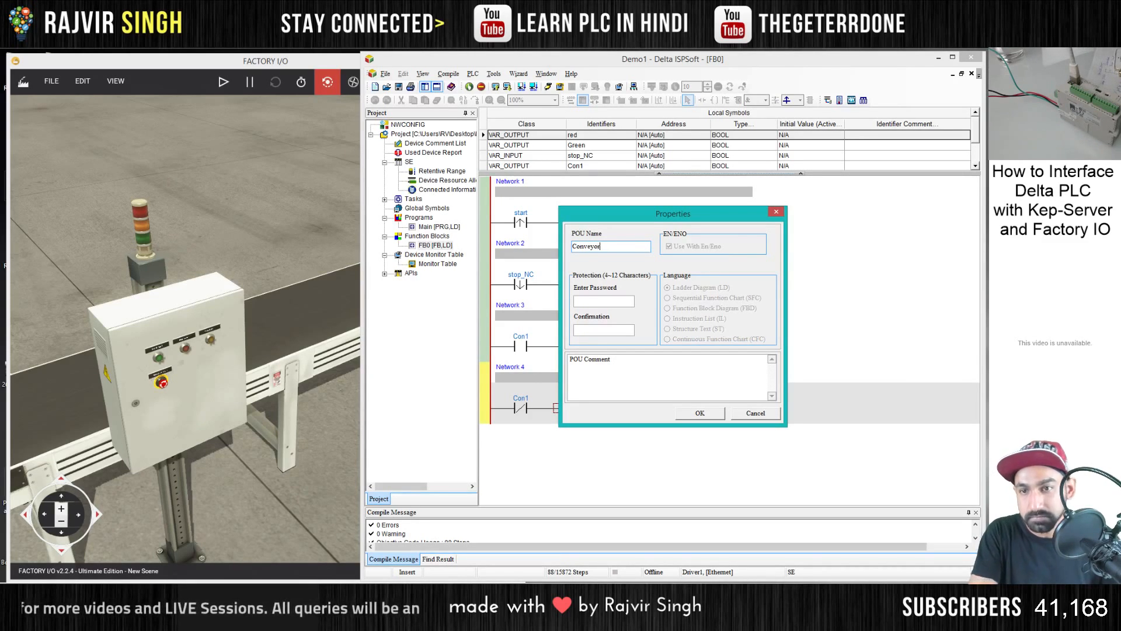
{"action": "left_click", "coordinate": [700, 413]}
- Insert the Conveyor1 function block in Network 1 of the Main program as instance Conveyor1_U1, and delete the empty Network 2
{"action": "double_click", "coordinate": [439, 227]}
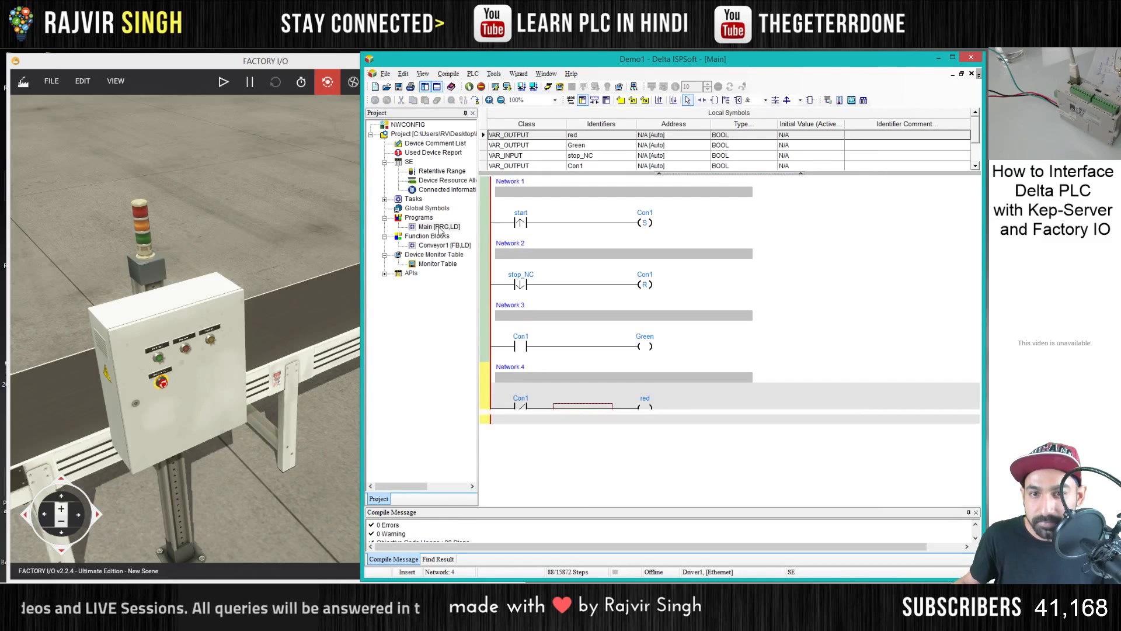
{"action": "left_click_drag", "start_coordinate": [598, 260], "coordinate": [695, 222]}
{"action": "left_click", "coordinate": [695, 223]}
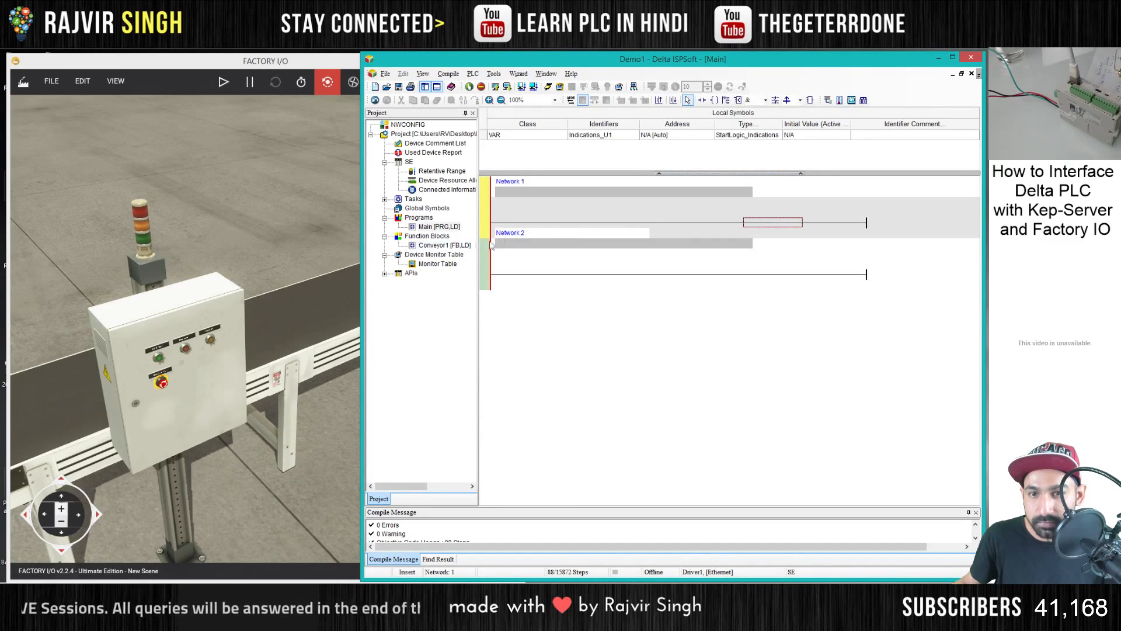
{"action": "left_click_drag", "start_coordinate": [454, 246], "coordinate": [759, 223]}
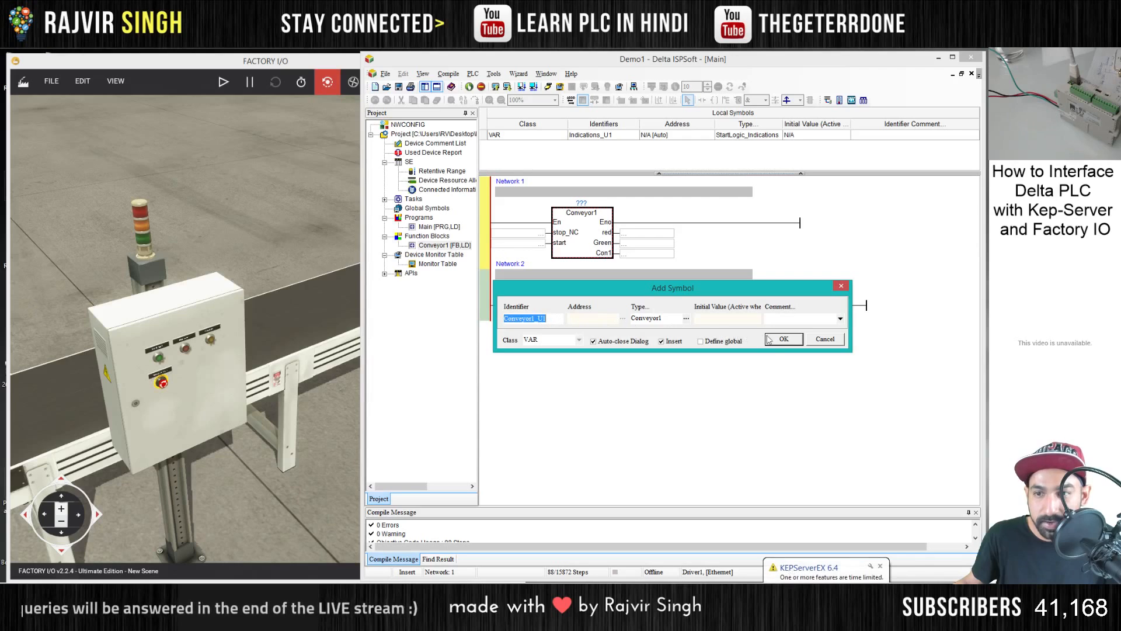
{"action": "key", "text": "Return"}
{"action": "left_click", "coordinate": [483, 303]}
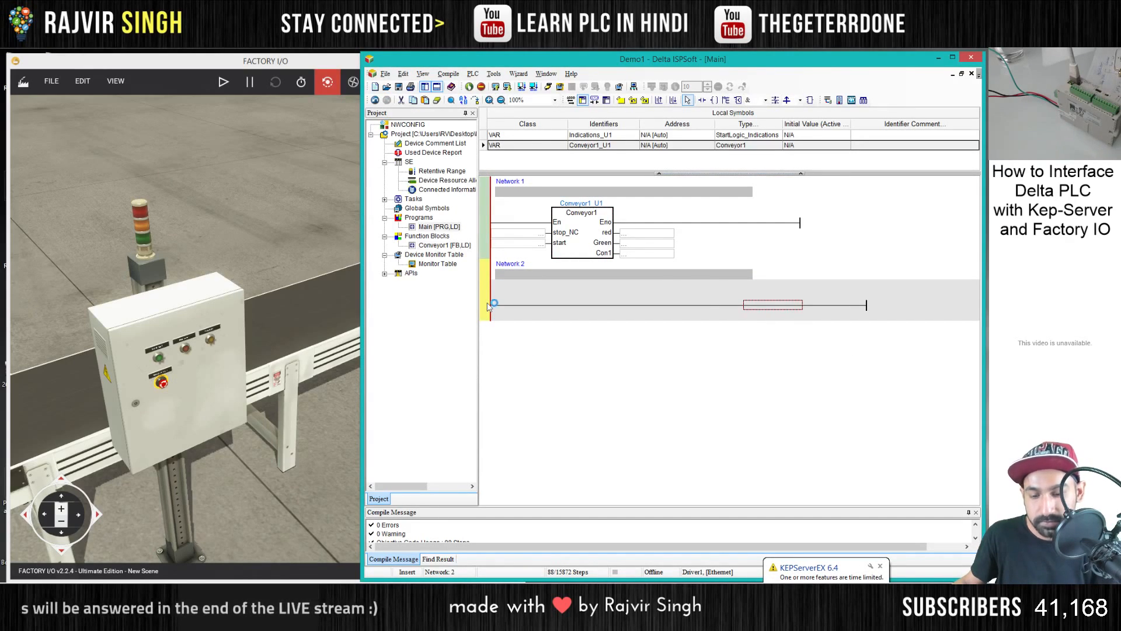
{"action": "key", "text": "Delete"}
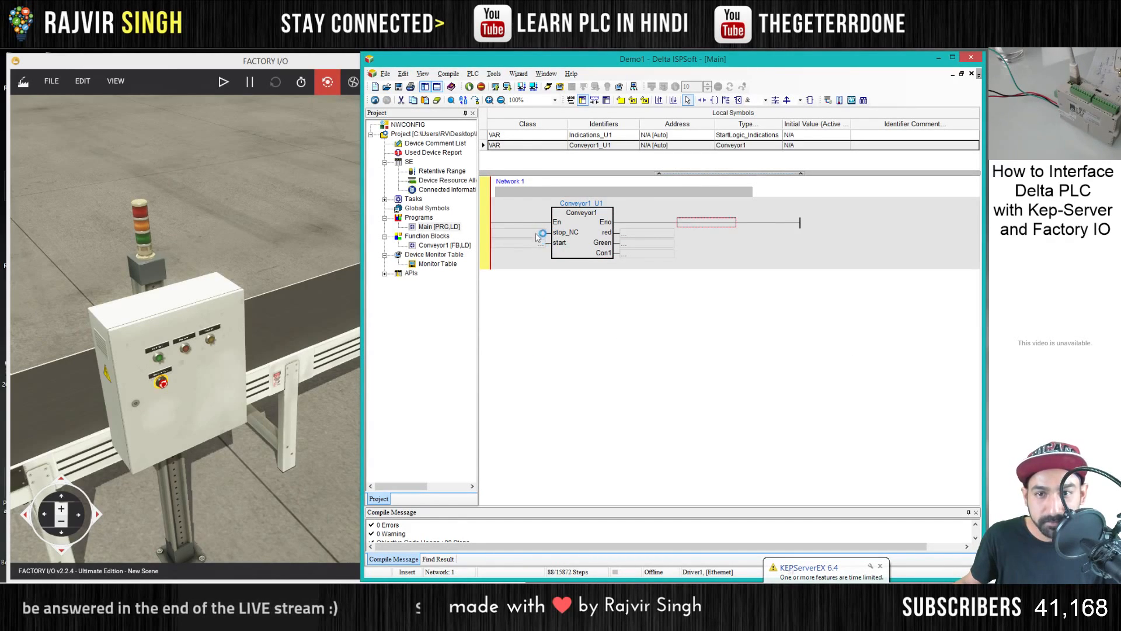
- Check the driver's tag mapping in Factory I/O and assign M1 to the Conveyor1 block's stop_NC input and M0 to its start input
{"action": "left_click", "coordinate": [62, 85]}
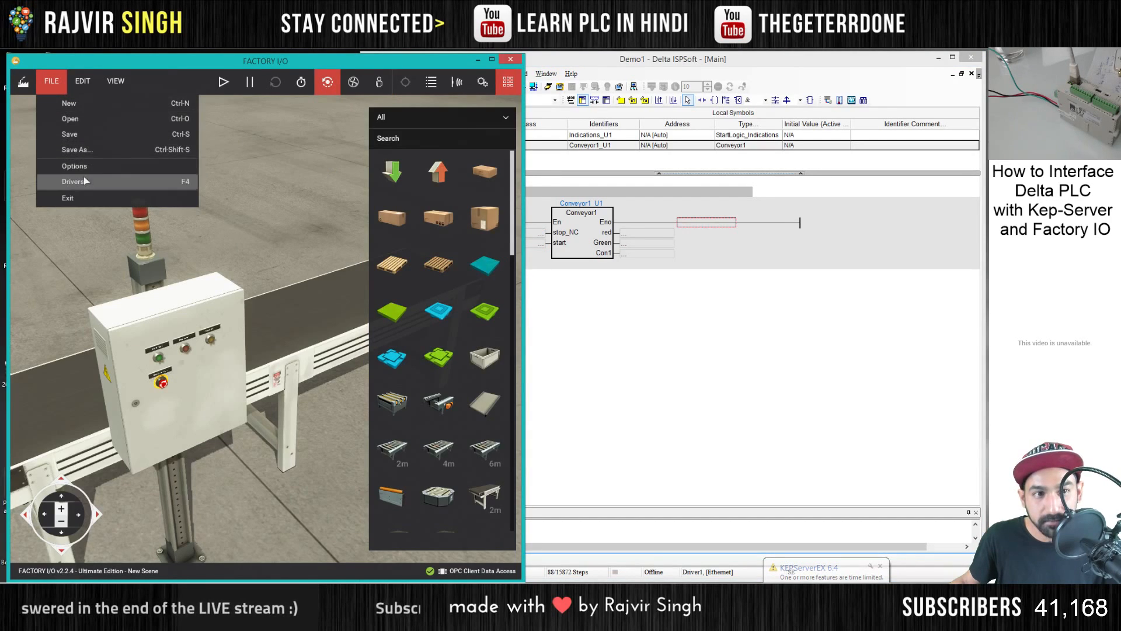
{"action": "left_click", "coordinate": [82, 177]}
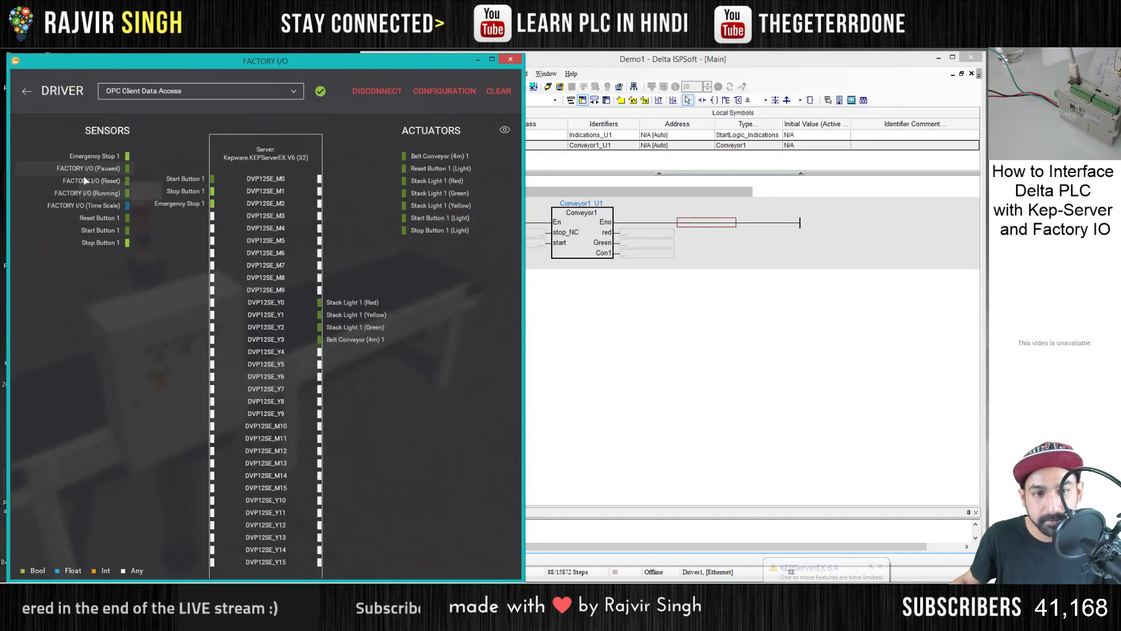
{"action": "double_click", "coordinate": [537, 234]}
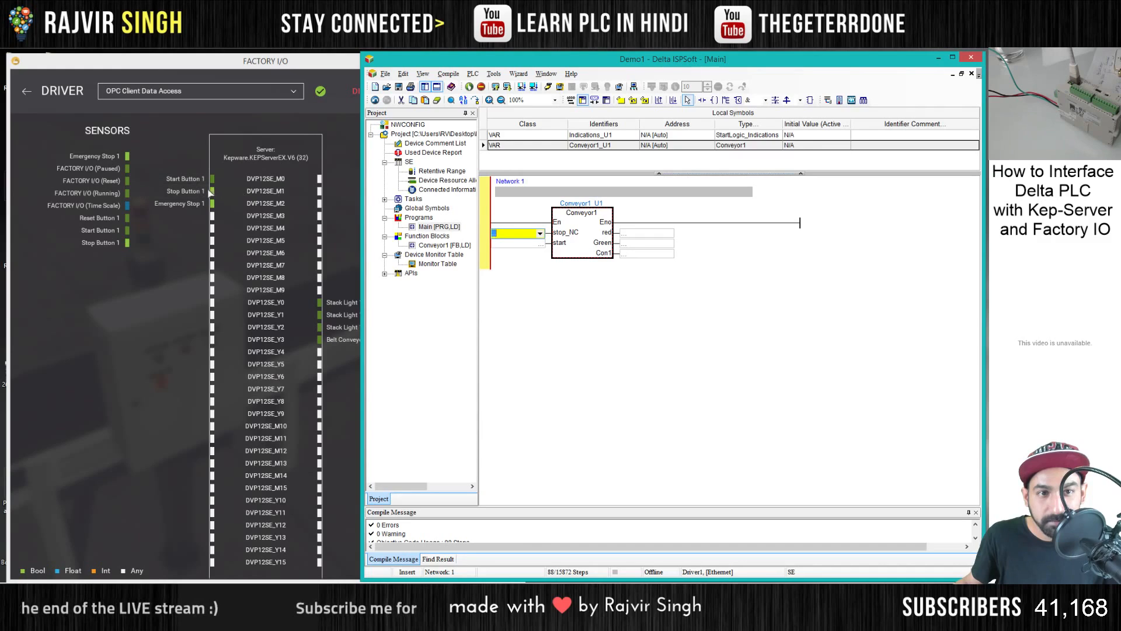
{"action": "type", "text": "m"}
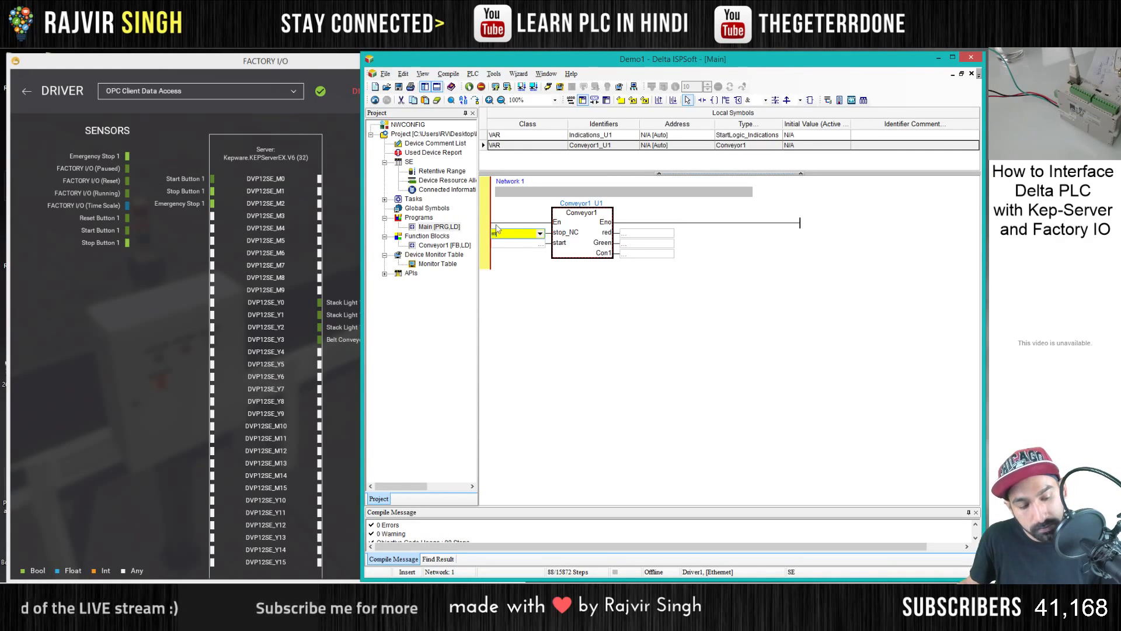
{"action": "type", "text": "1"}
{"action": "key", "text": "Return"}
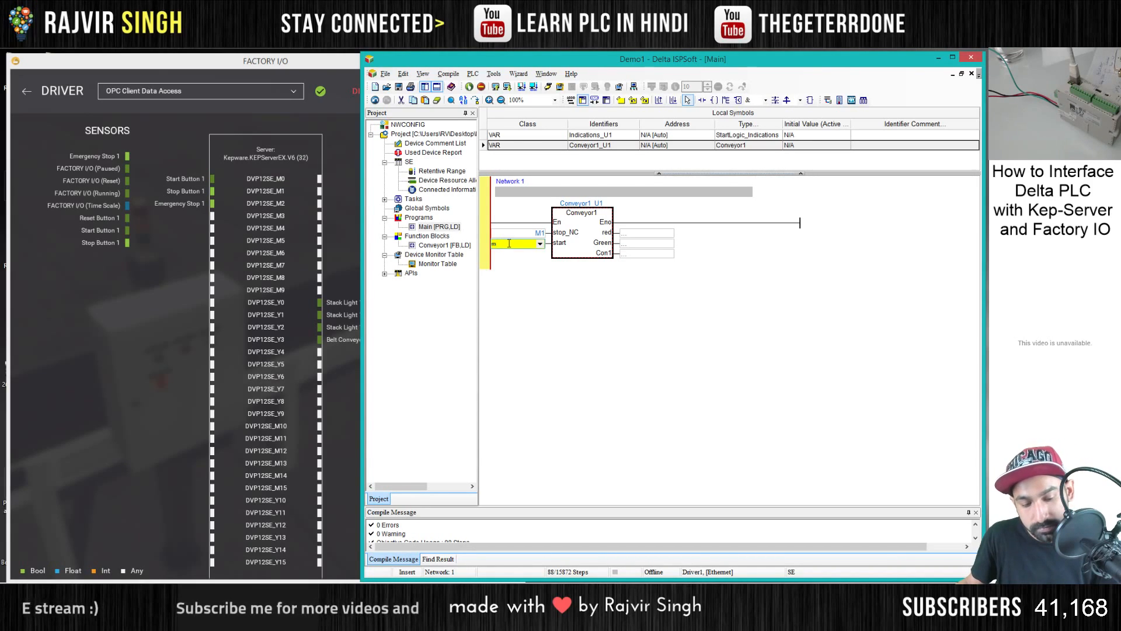
{"action": "type", "text": "m0"}
{"action": "key", "text": "Return"}
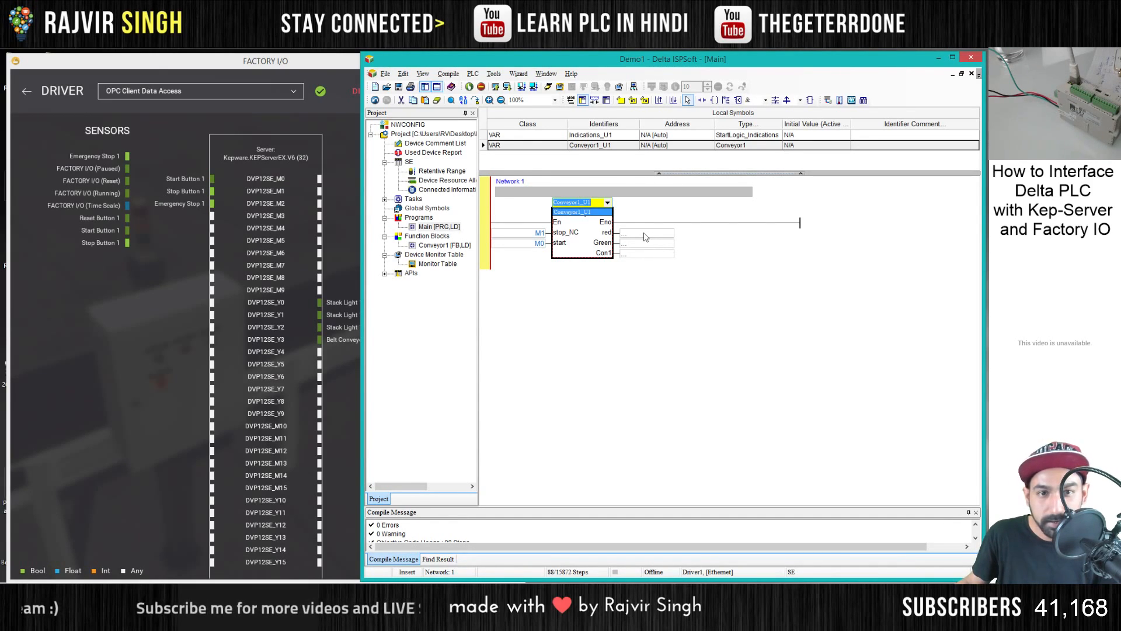
{"action": "key", "text": "Return"}
{"action": "left_click", "coordinate": [349, 374]}
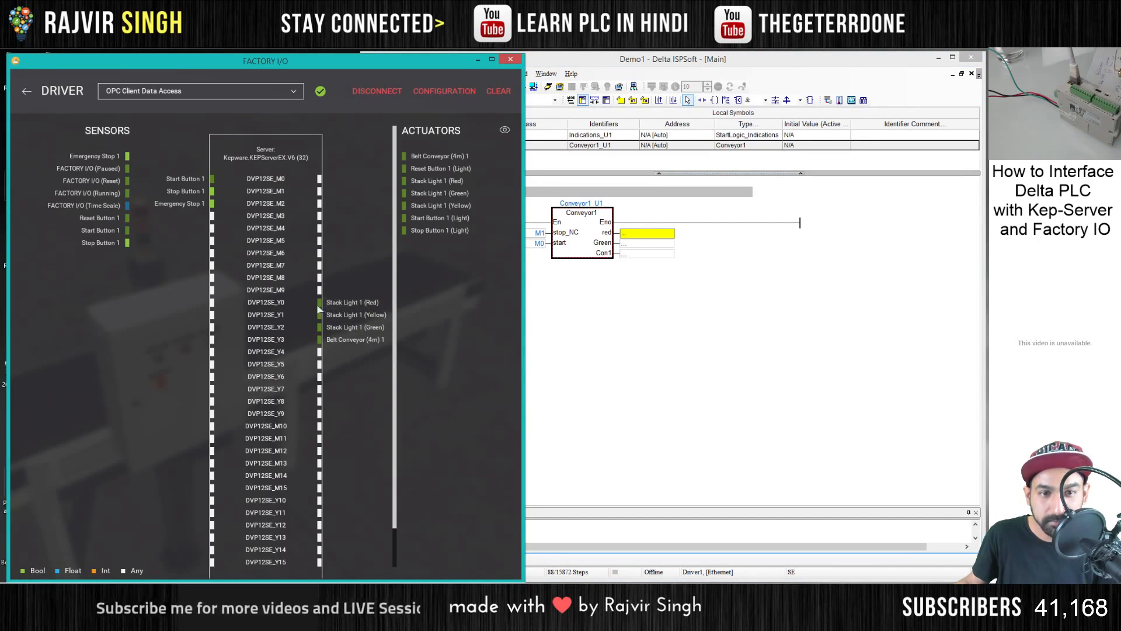
{"action": "left_click", "coordinate": [634, 234]}
{"action": "left_click", "coordinate": [561, 229]}
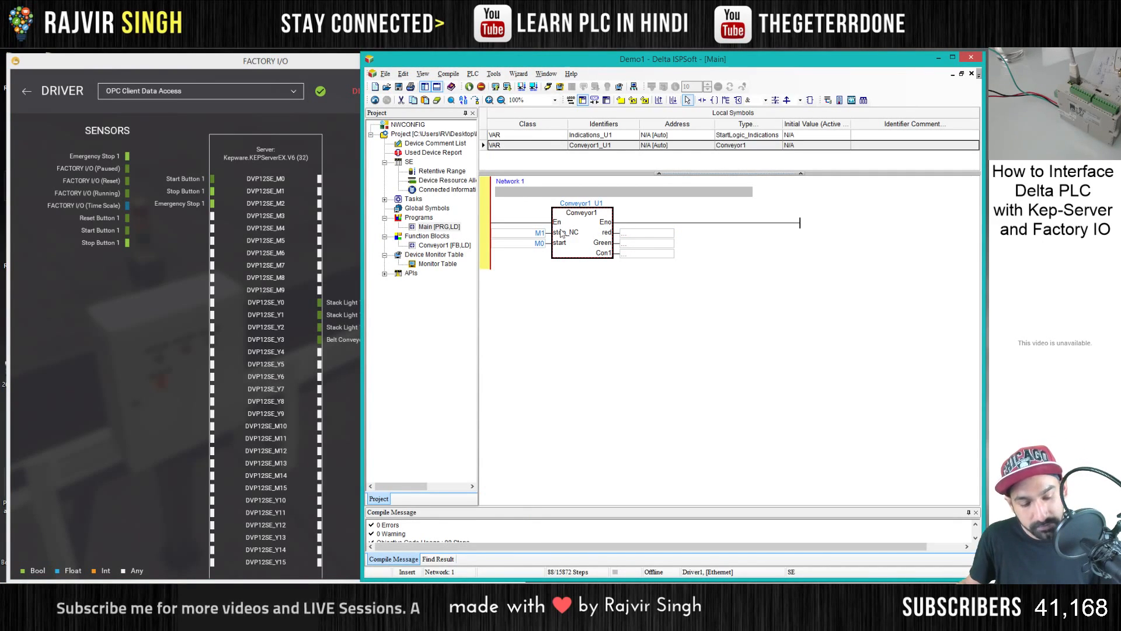
{"action": "type", "text": "y0"}
{"action": "key", "text": "Return"}
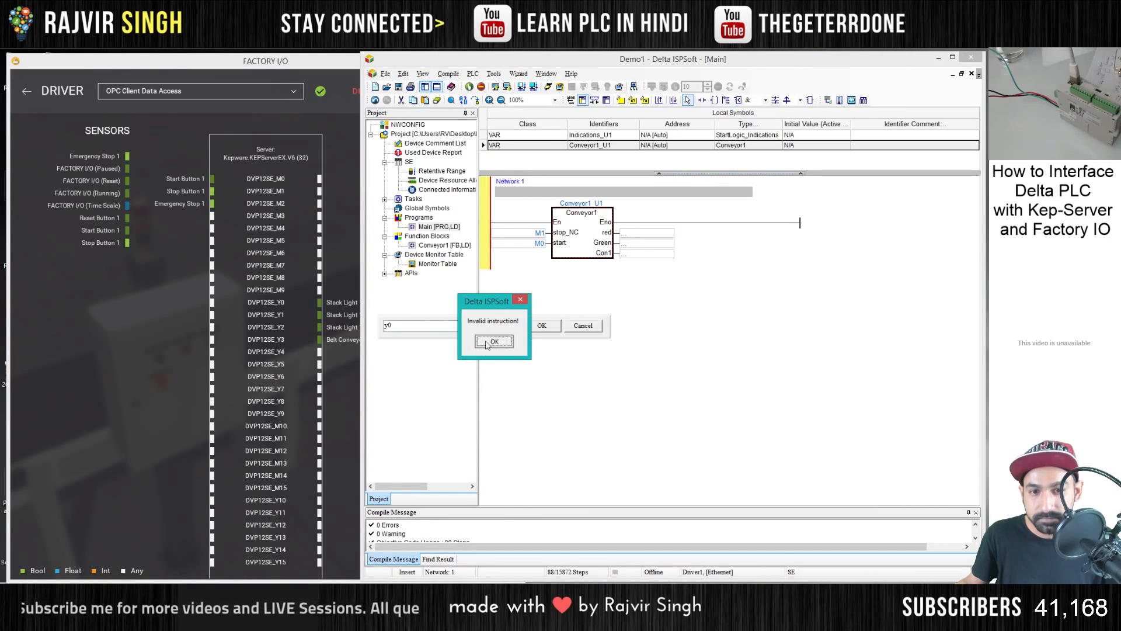
{"action": "left_click", "coordinate": [488, 343]}
{"action": "left_click", "coordinate": [570, 328]}
- Assign Y0 to the Conveyor1 block's red output, Y2 to Green and Y3 to Con1, matching the Factory I/O actuator mapping
{"action": "left_click", "coordinate": [632, 234]}
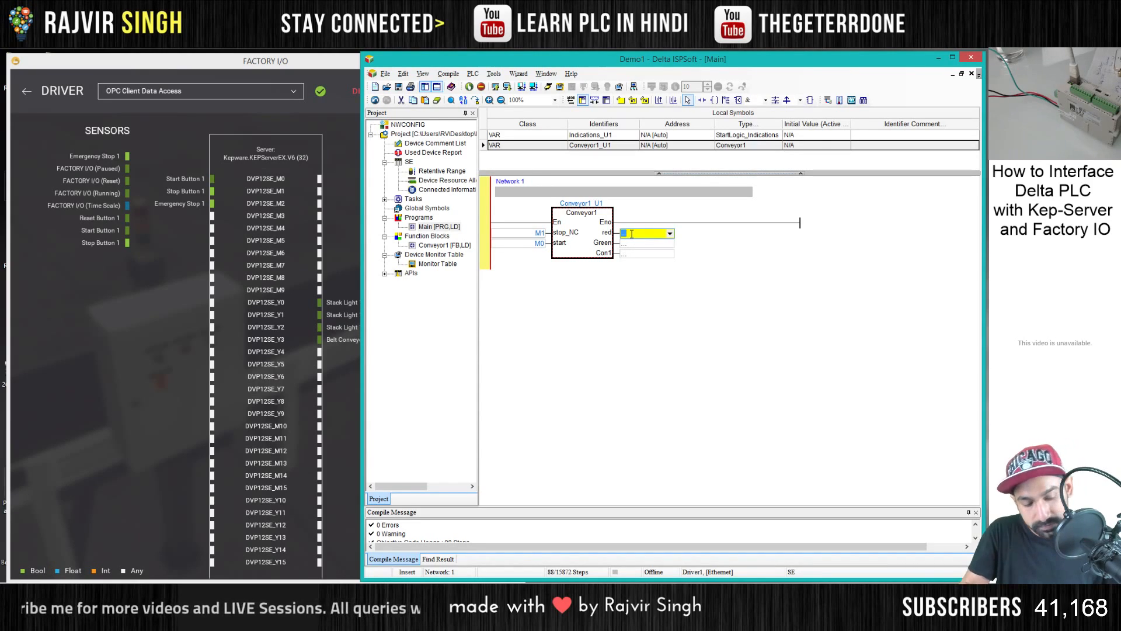
{"action": "type", "text": "Y0"}
{"action": "key", "text": "Return"}
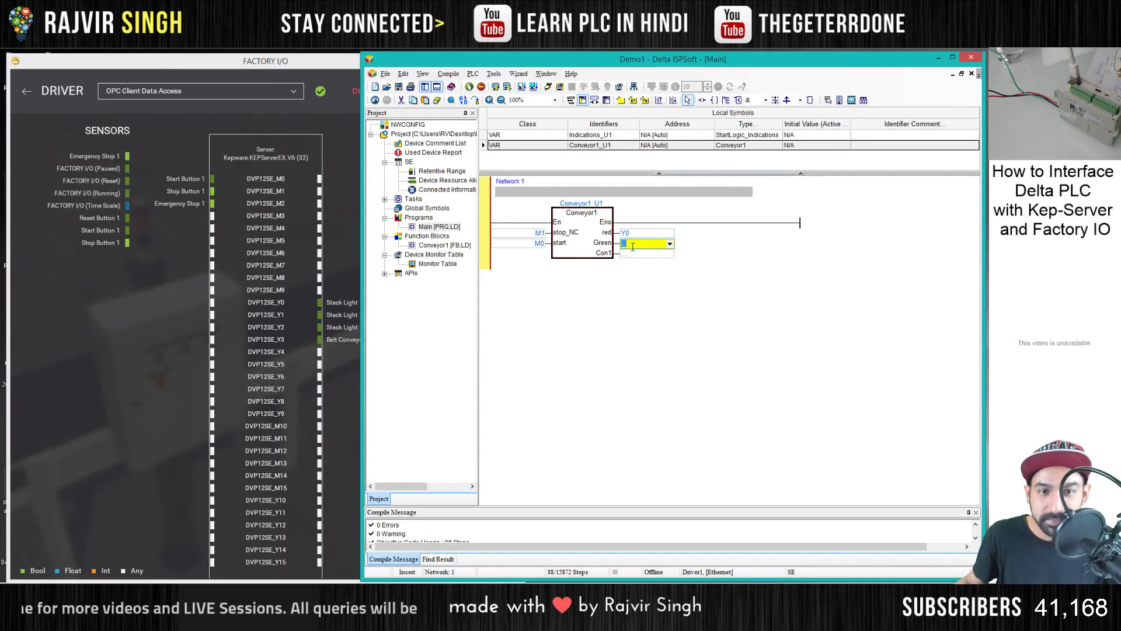
{"action": "left_click_drag", "start_coordinate": [360, 223], "coordinate": [424, 223]}
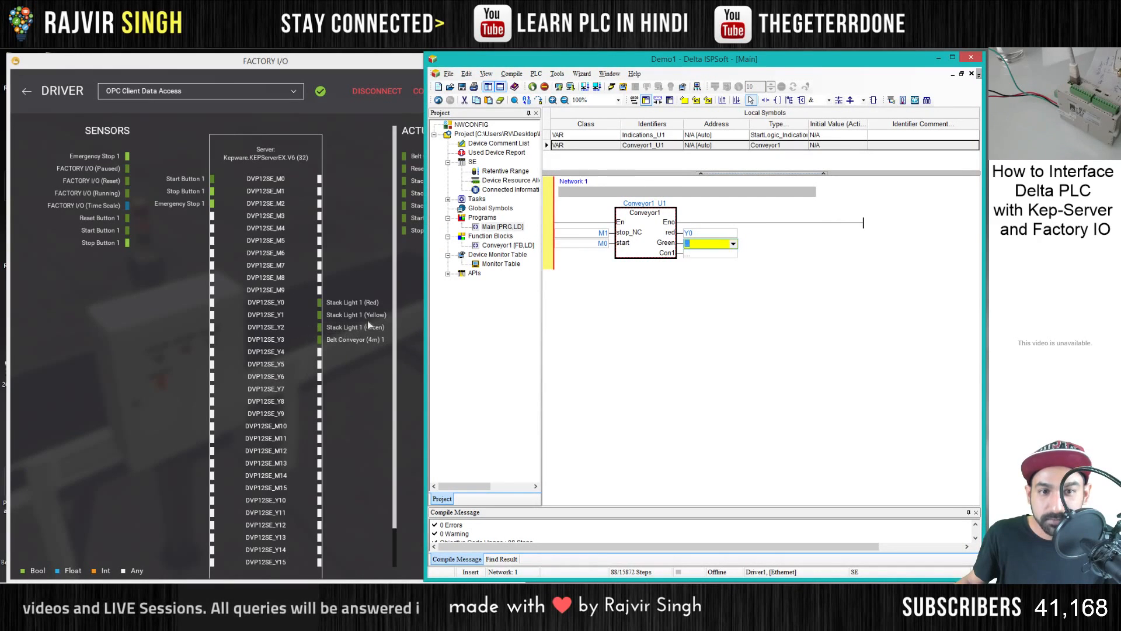
{"action": "left_click", "coordinate": [681, 252]}
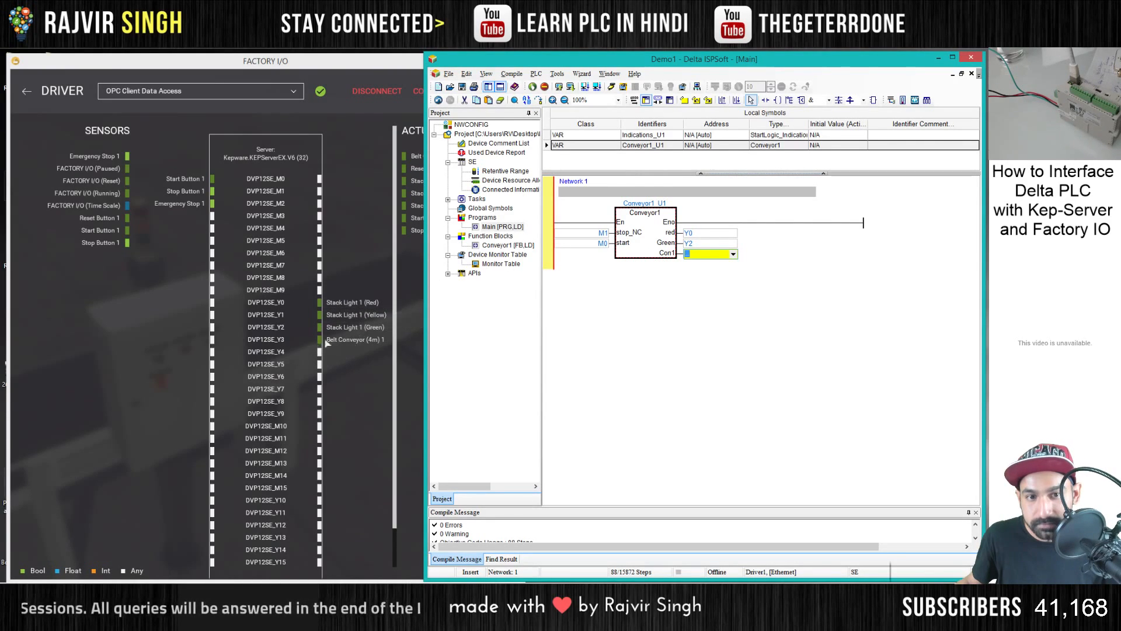
{"action": "type", "text": "Y3"}
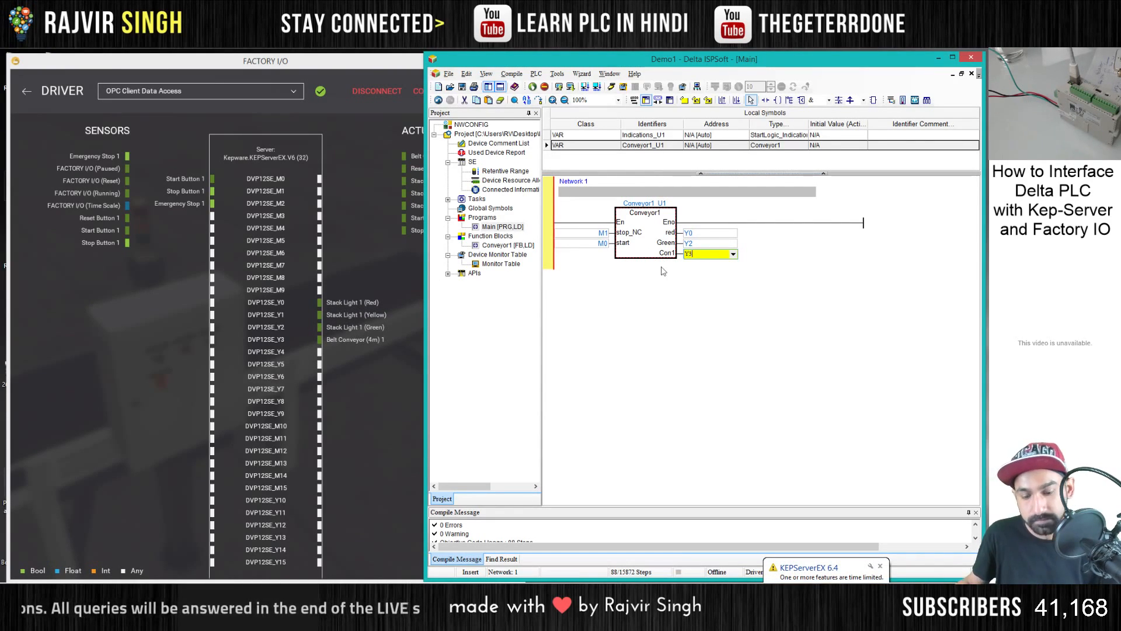
{"action": "key", "text": "Tab"}
{"action": "left_click", "coordinate": [652, 319]}
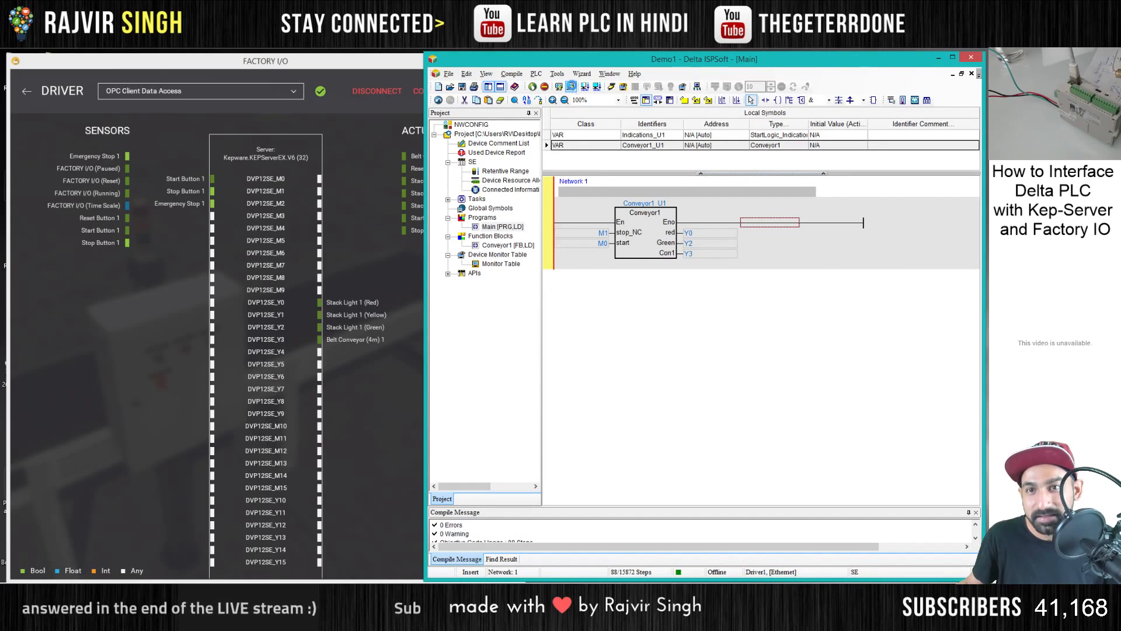
- Try to download the program to the PLC, compiling it first
{"action": "left_click", "coordinate": [571, 86]}
{"action": "left_click", "coordinate": [797, 417]}
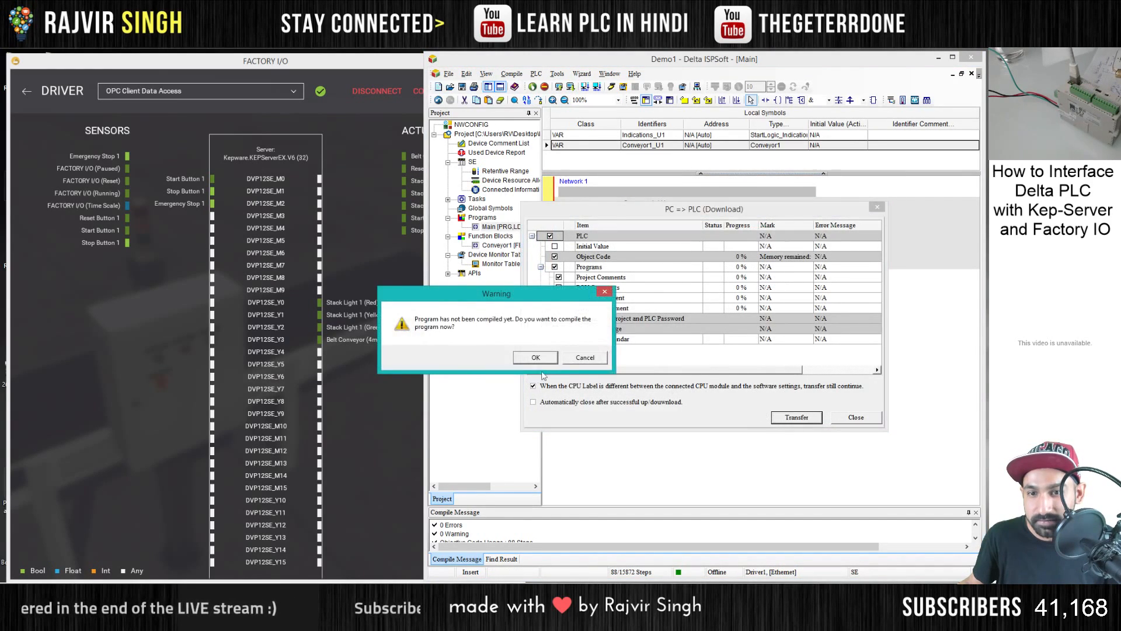
{"action": "left_click", "coordinate": [542, 374]}
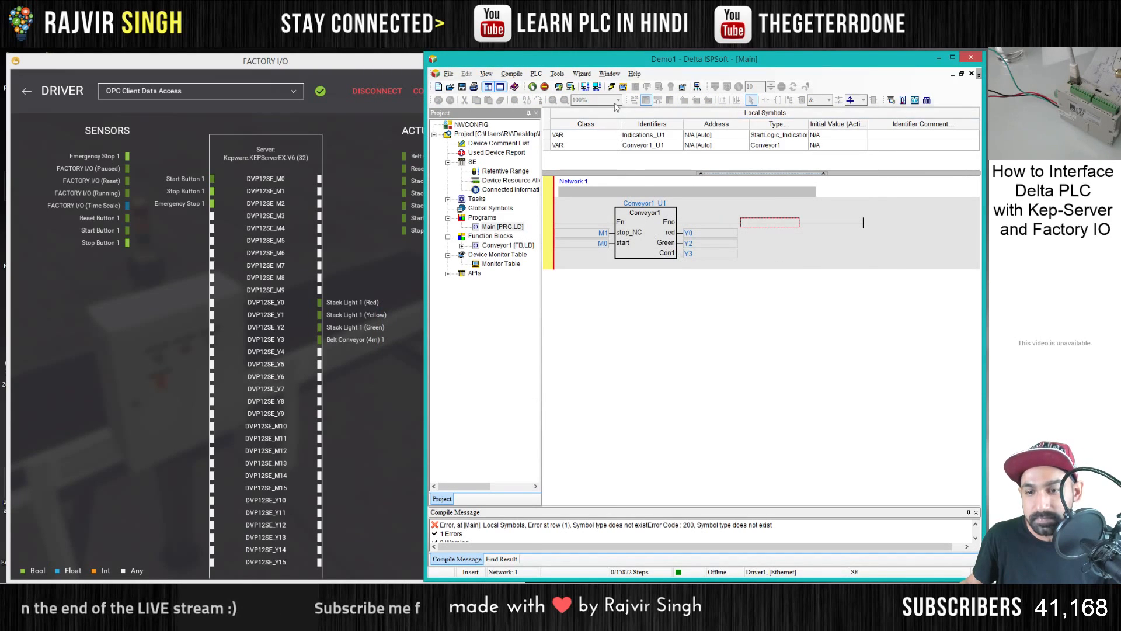
- Trace the compile error to its local symbol in Main and examine the type of Indications_U1
{"action": "double_click", "coordinate": [616, 525]}
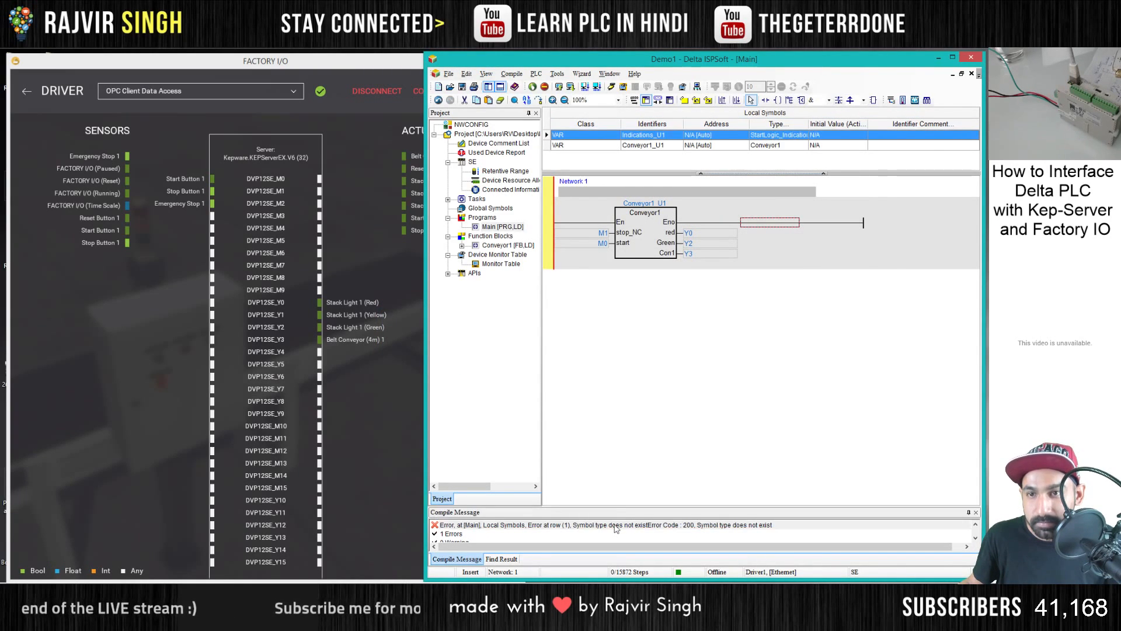
{"action": "double_click", "coordinate": [769, 137]}
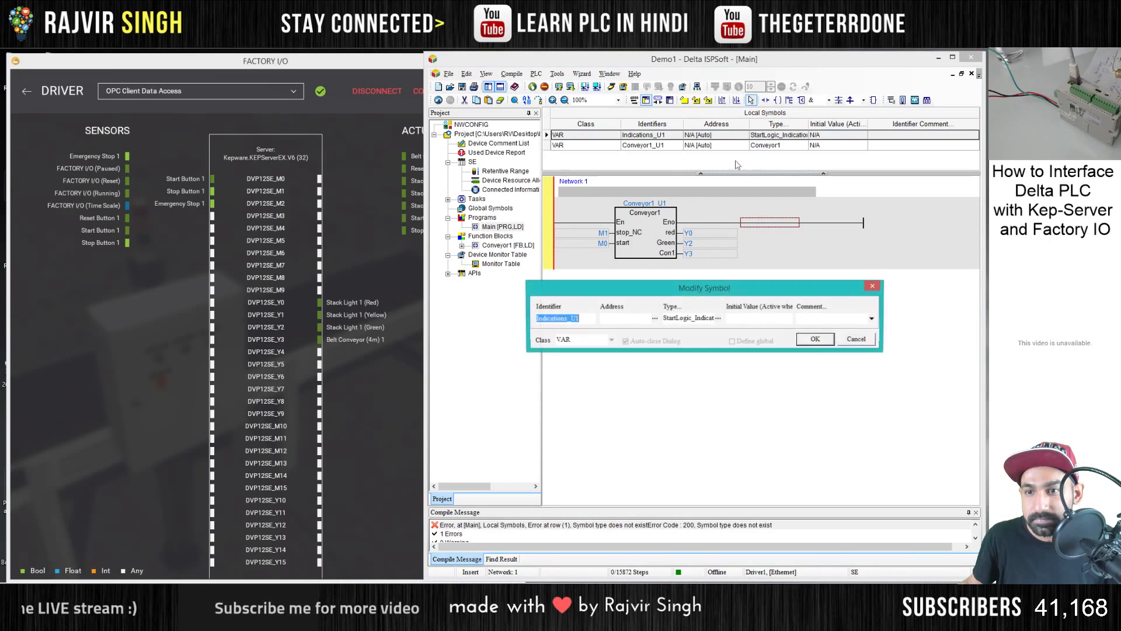
{"action": "left_click", "coordinate": [720, 320]}
{"action": "left_click", "coordinate": [746, 337]}
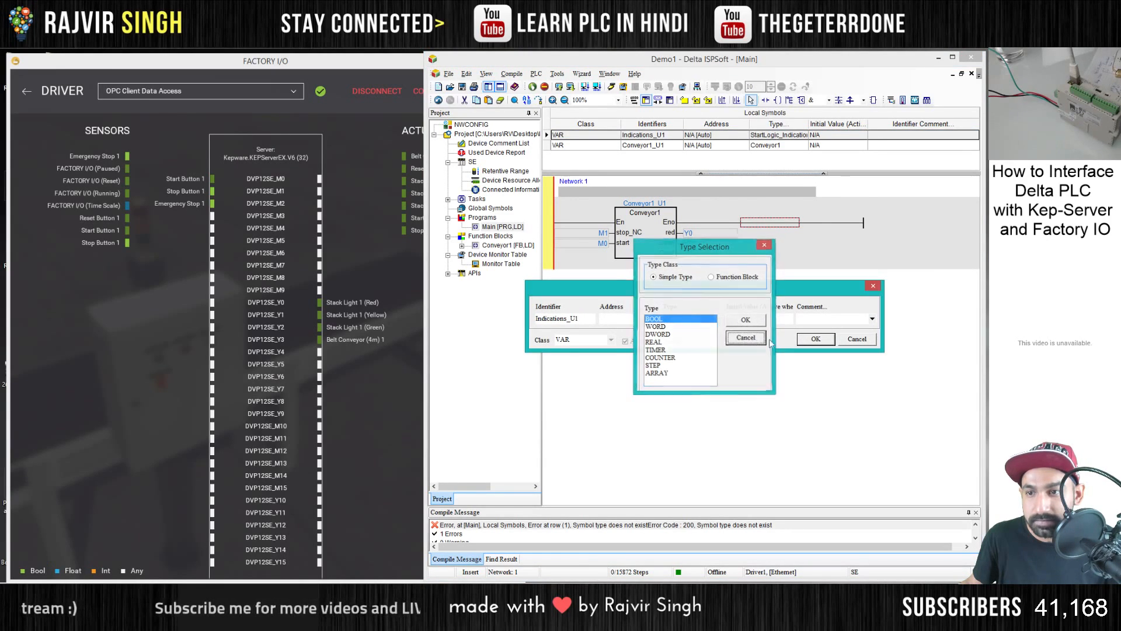
{"action": "left_click", "coordinate": [857, 339]}
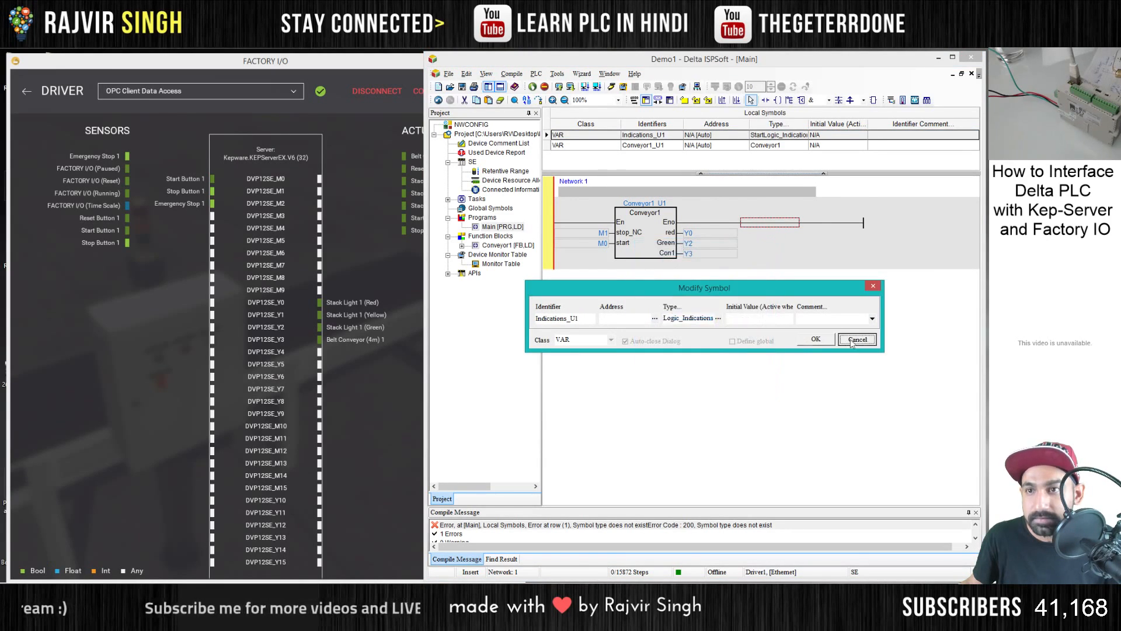
{"action": "left_click", "coordinate": [711, 525]}
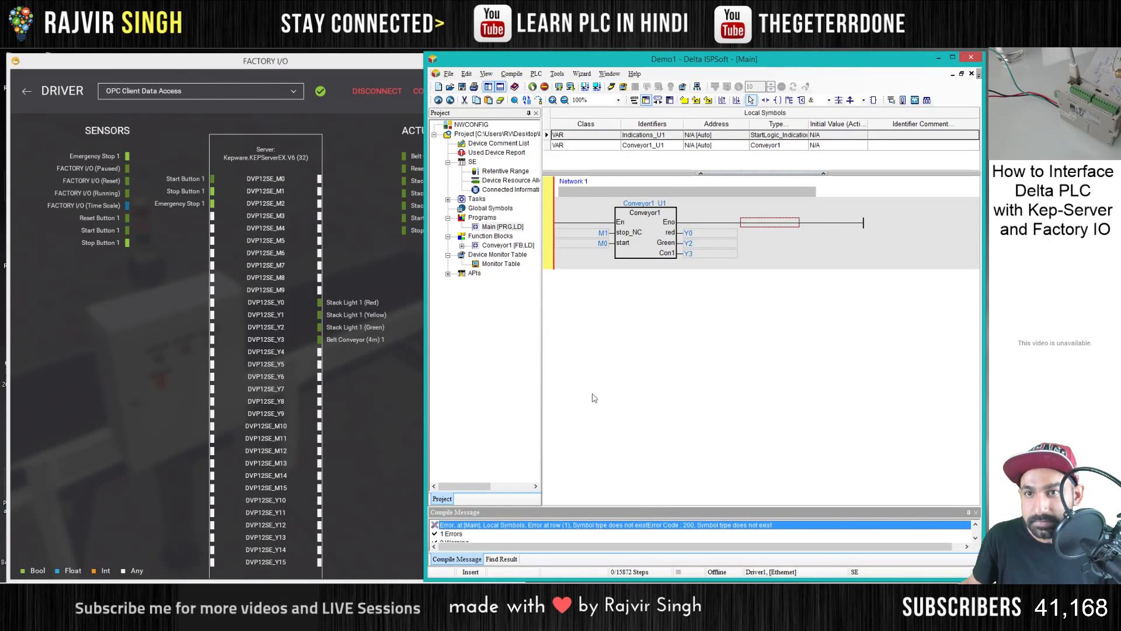
- Delete the leftover Indications_U1 symbol from the Main program's local symbols
{"action": "left_click", "coordinate": [640, 137]}
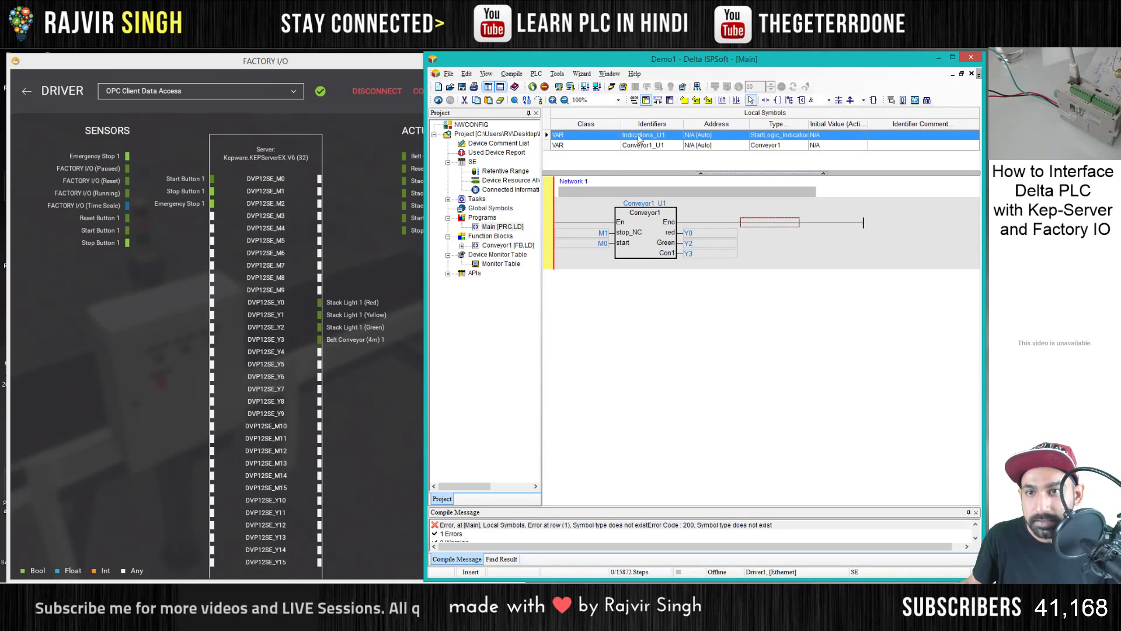
{"action": "right_click", "coordinate": [548, 137]}
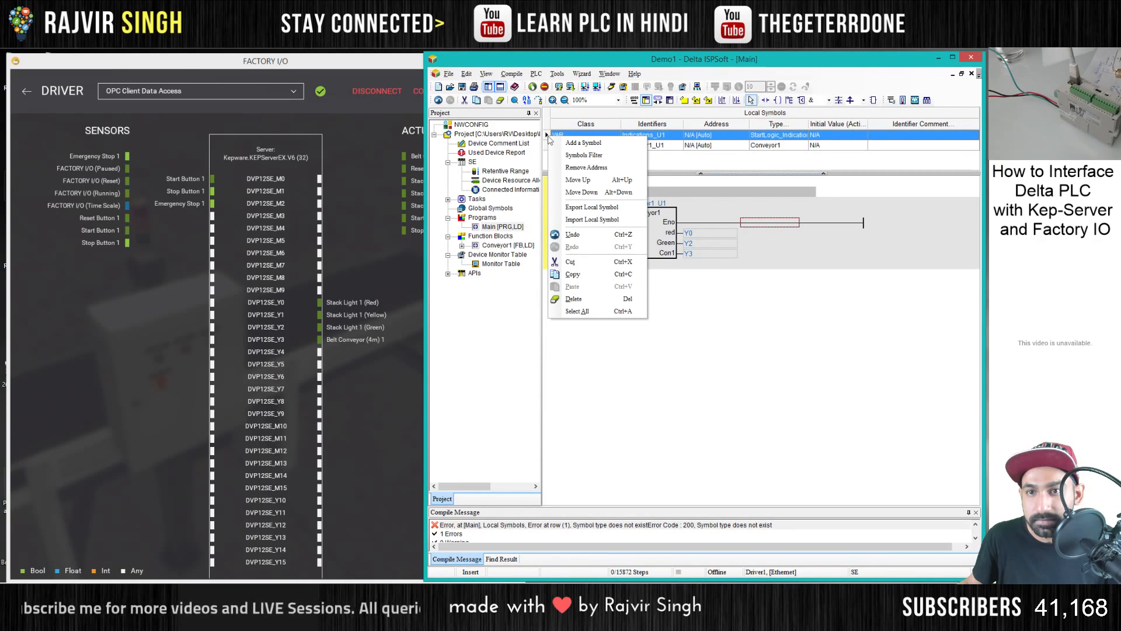
{"action": "left_click", "coordinate": [592, 300]}
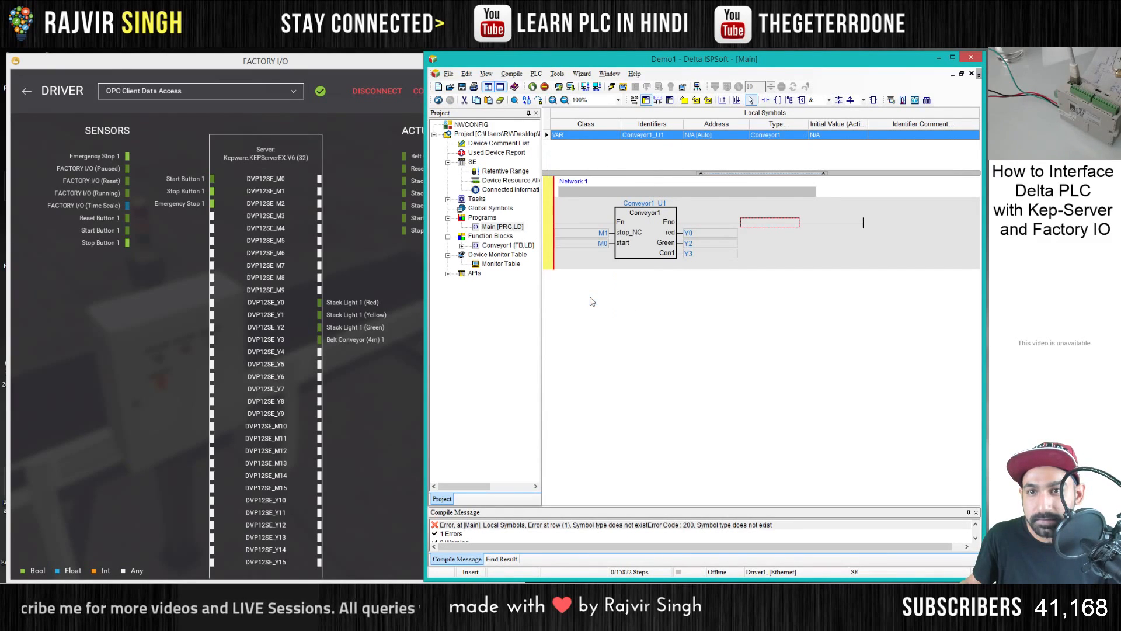
- Compile the corrected Main program, download it to the PLC and return the PLC to the running state
{"action": "left_click", "coordinate": [596, 87]}
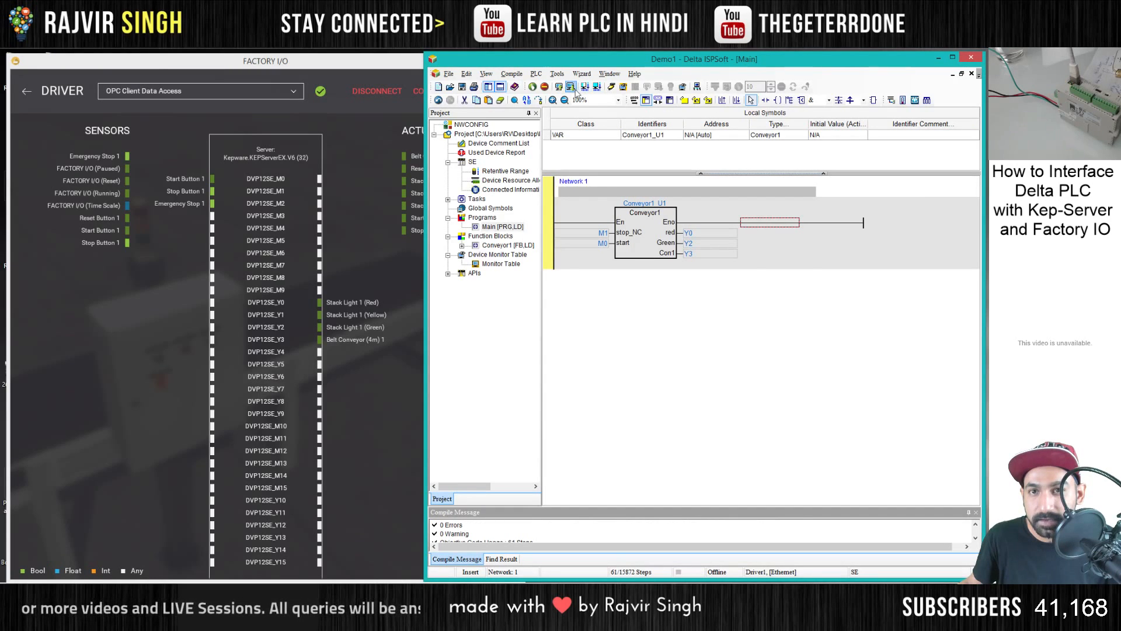
{"action": "left_click", "coordinate": [570, 87]}
{"action": "left_click", "coordinate": [797, 417]}
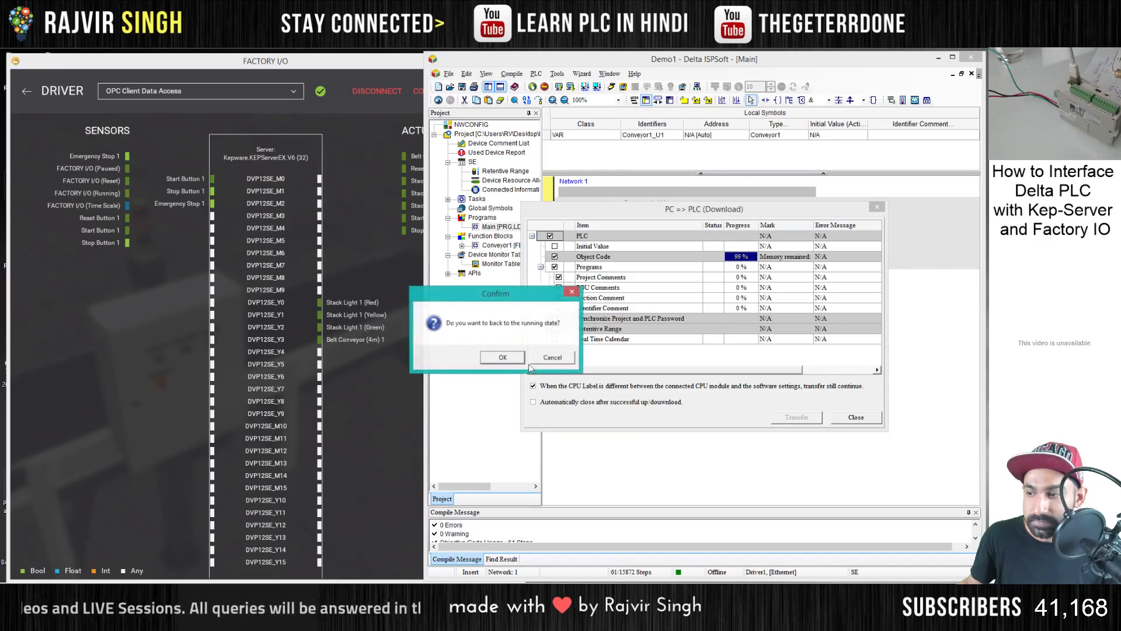
{"action": "left_click", "coordinate": [514, 362]}
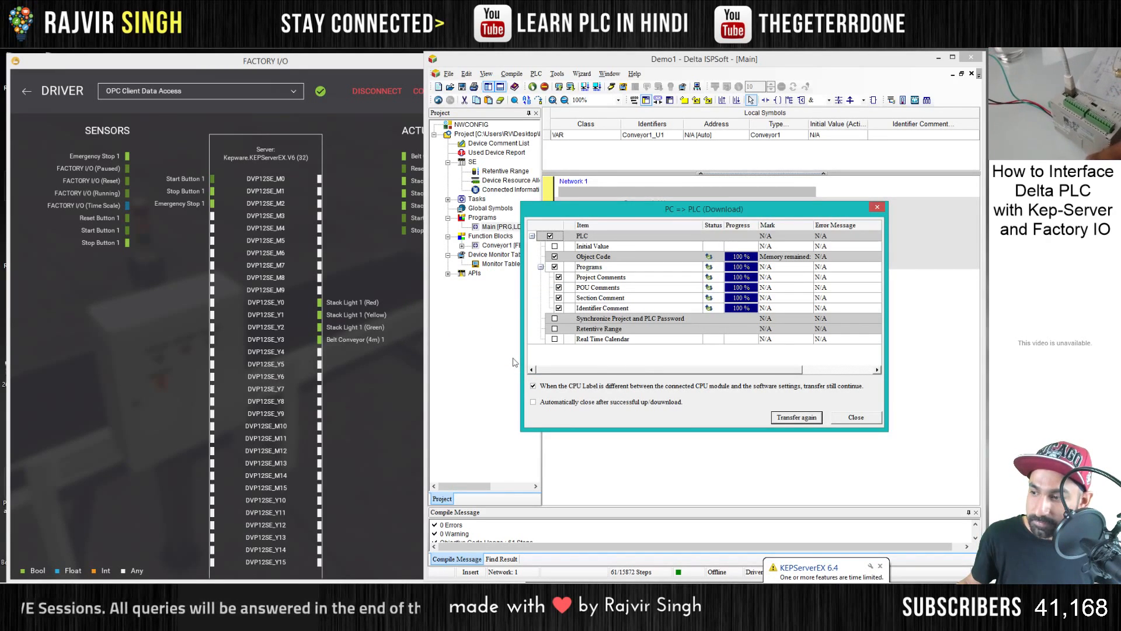
{"action": "left_click", "coordinate": [801, 419]}
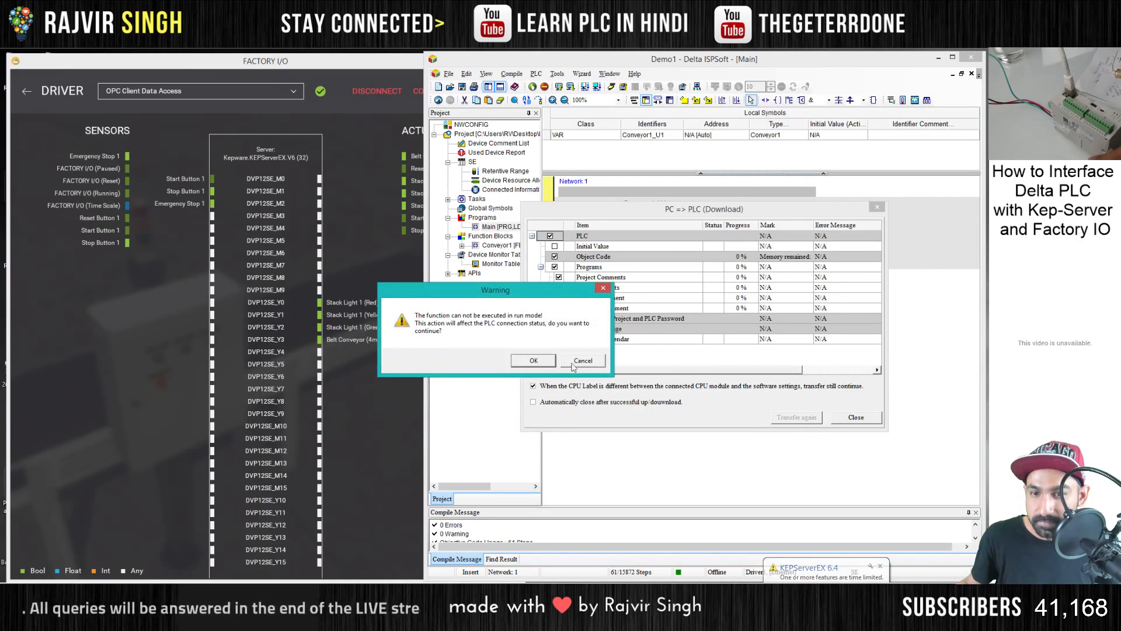
{"action": "left_click", "coordinate": [573, 362]}
{"action": "left_click", "coordinate": [856, 418]}
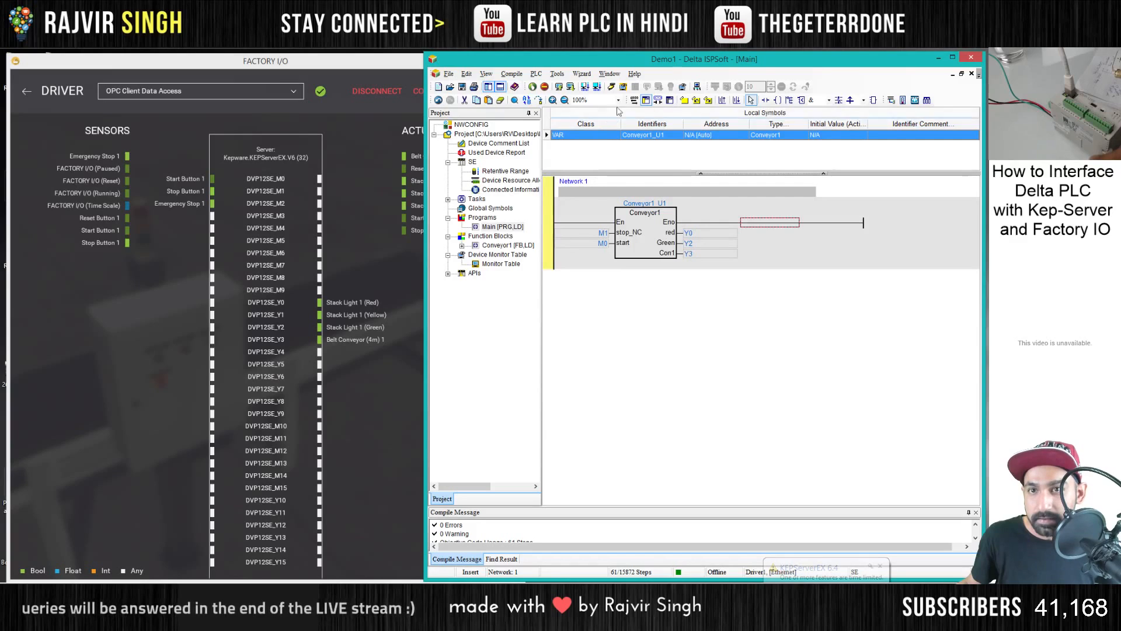
- Put the PLC in run mode and monitor the Main program online
{"action": "left_click", "coordinate": [532, 87]}
{"action": "left_click", "coordinate": [520, 360]}
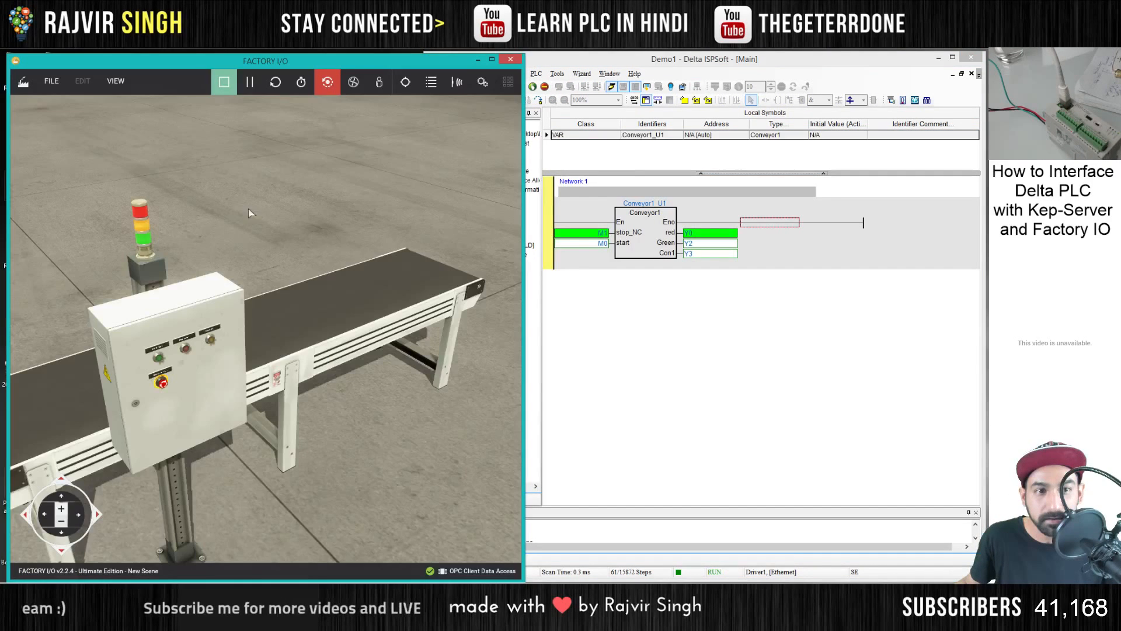
- Compare the Factory I/O driver mapping with the live Main program and examine the Conveyor1 block's internal logic online
{"action": "mouse_move", "coordinate": [295, 212]}
{"action": "left_mouse_down"}
{"action": "mouse_move", "coordinate": [321, 199]}
{"action": "mouse_move", "coordinate": [318, 218]}
{"action": "mouse_move", "coordinate": [308, 209]}
{"action": "left_mouse_up"}
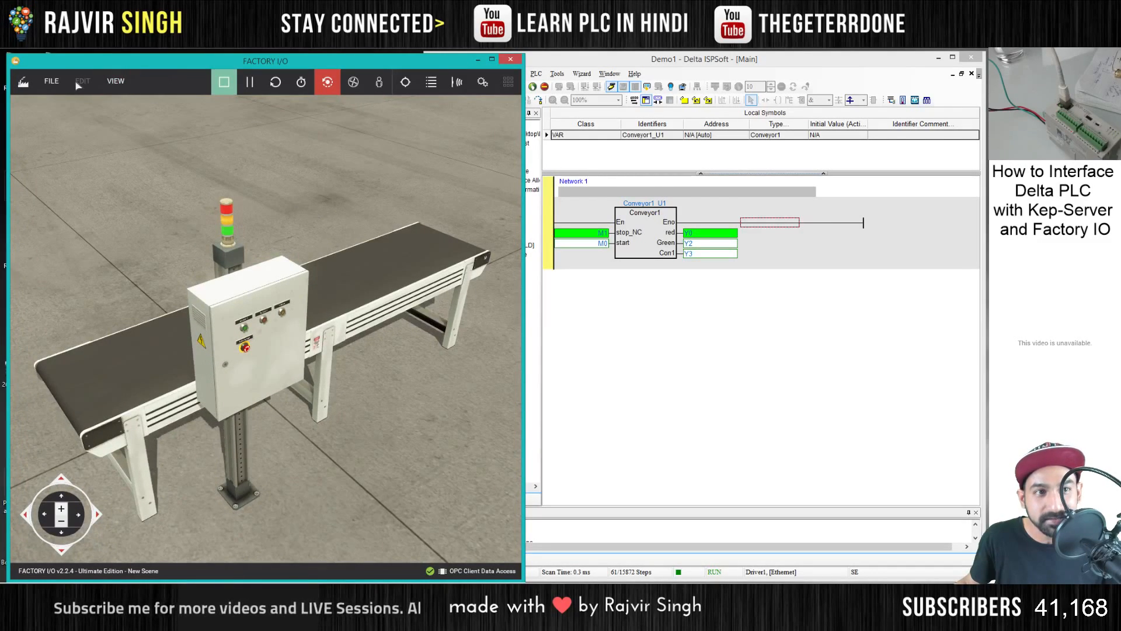
{"action": "left_click", "coordinate": [51, 81]}
{"action": "key", "text": "F4"}
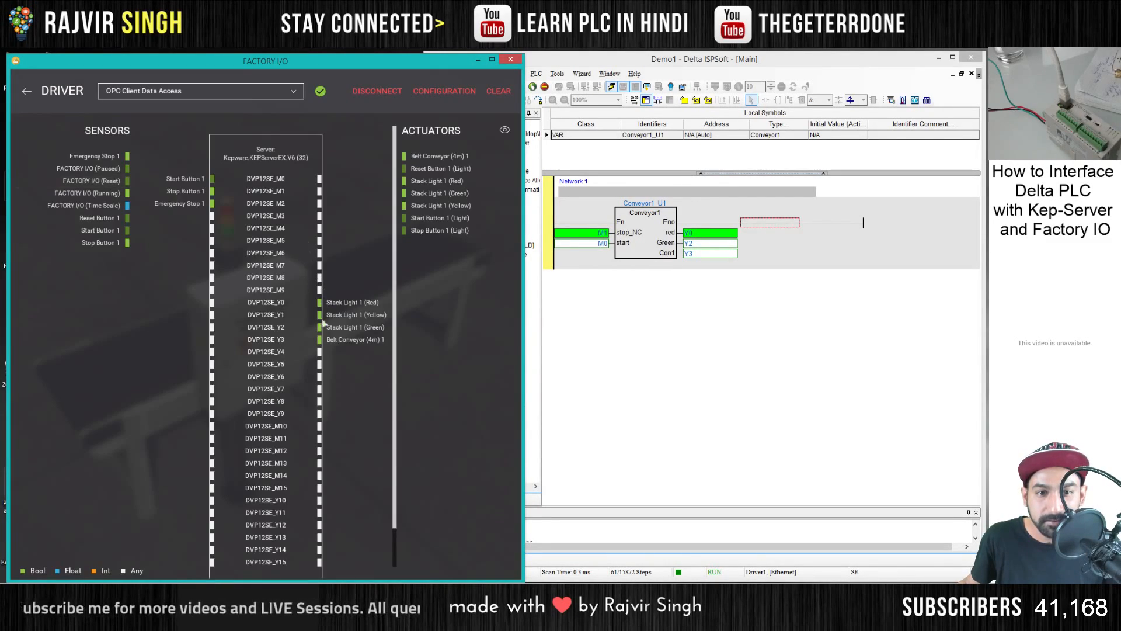
{"action": "left_click", "coordinate": [624, 267]}
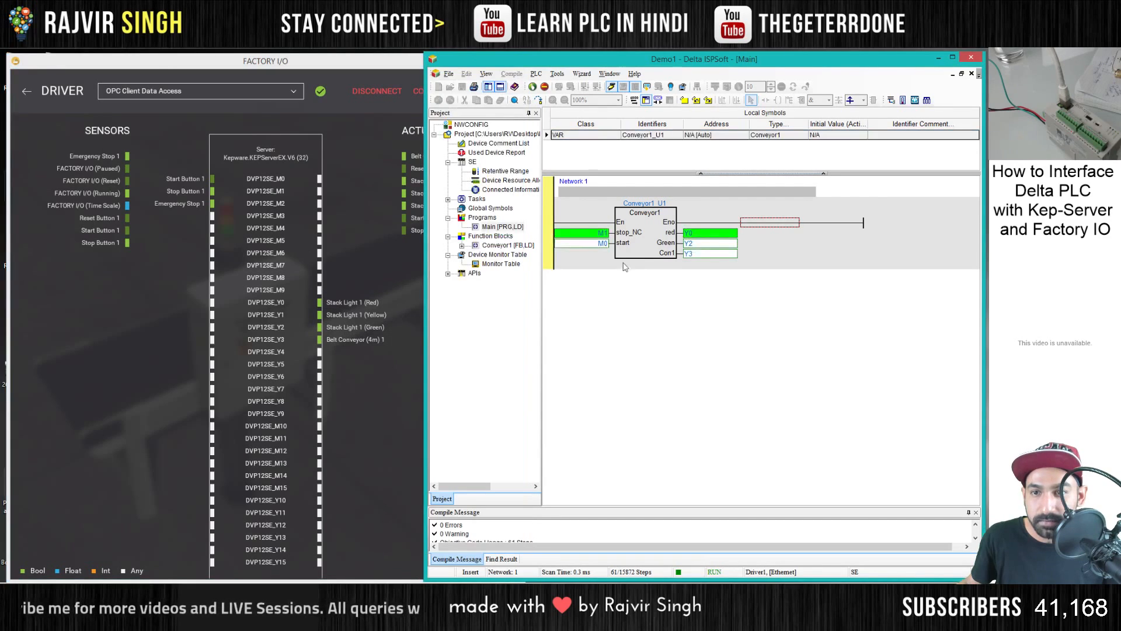
{"action": "double_click", "coordinate": [630, 243]}
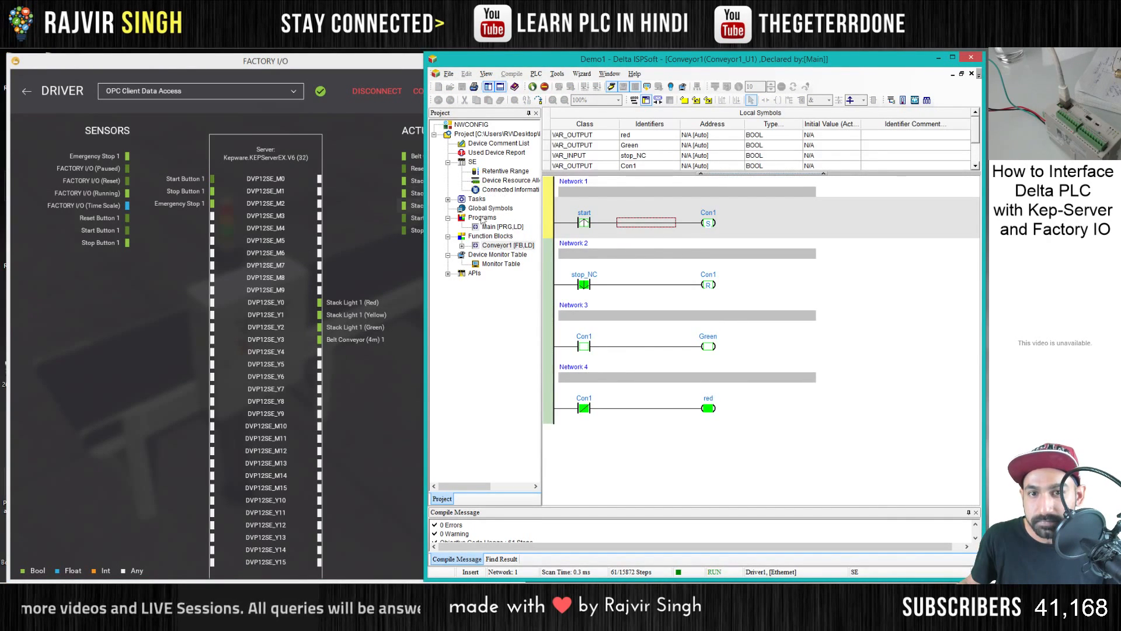
{"action": "double_click", "coordinate": [498, 227]}
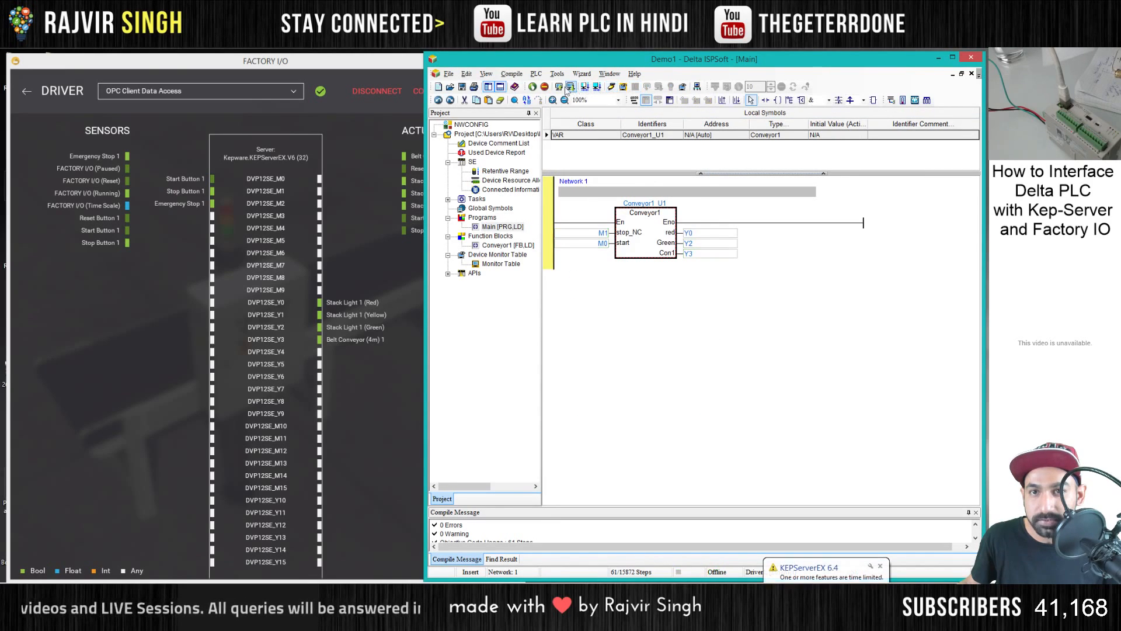
- Download the Main program to the PLC again, return it to the running state and monitor it online
{"action": "left_click", "coordinate": [571, 87]}
{"action": "left_click", "coordinate": [780, 416]}
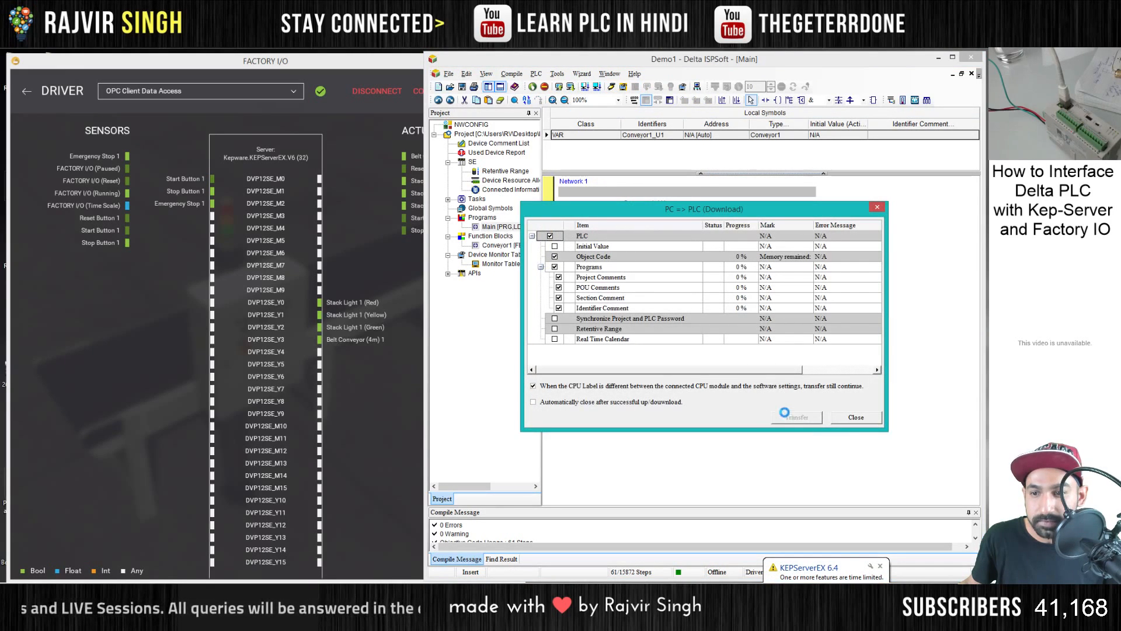
{"action": "key", "text": "Return"}
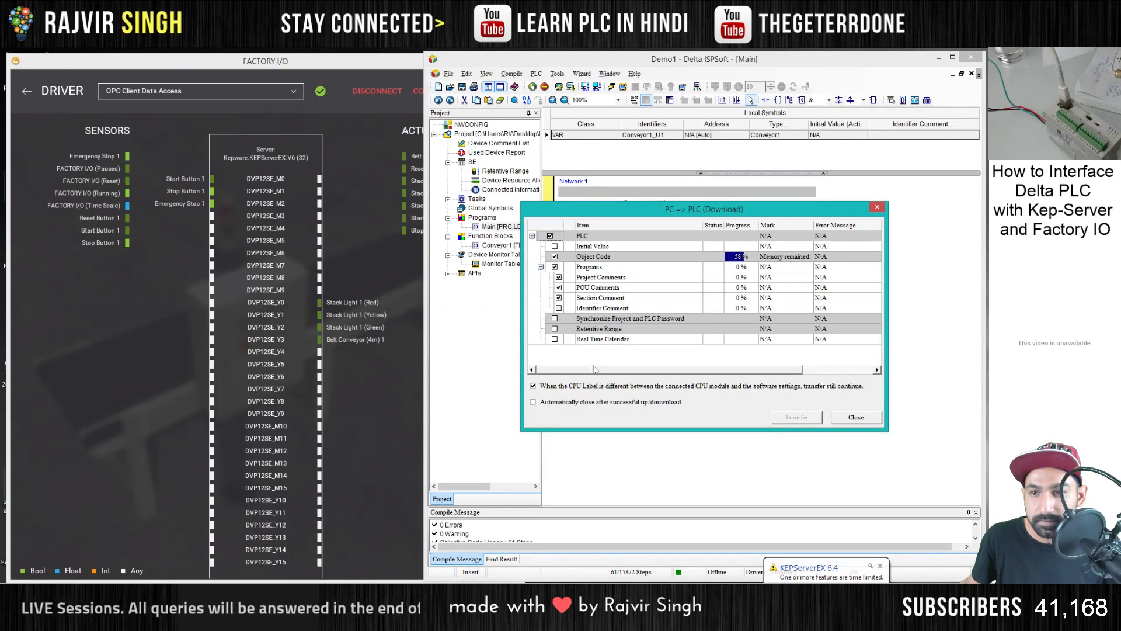
{"action": "left_click", "coordinate": [492, 365]}
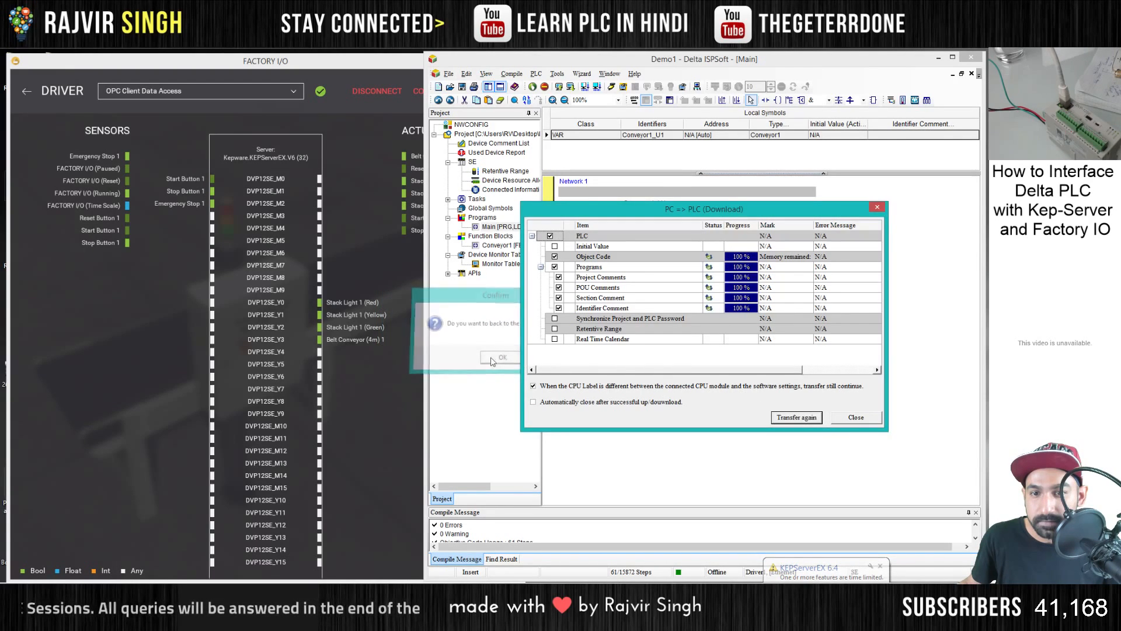
{"action": "left_click", "coordinate": [855, 418]}
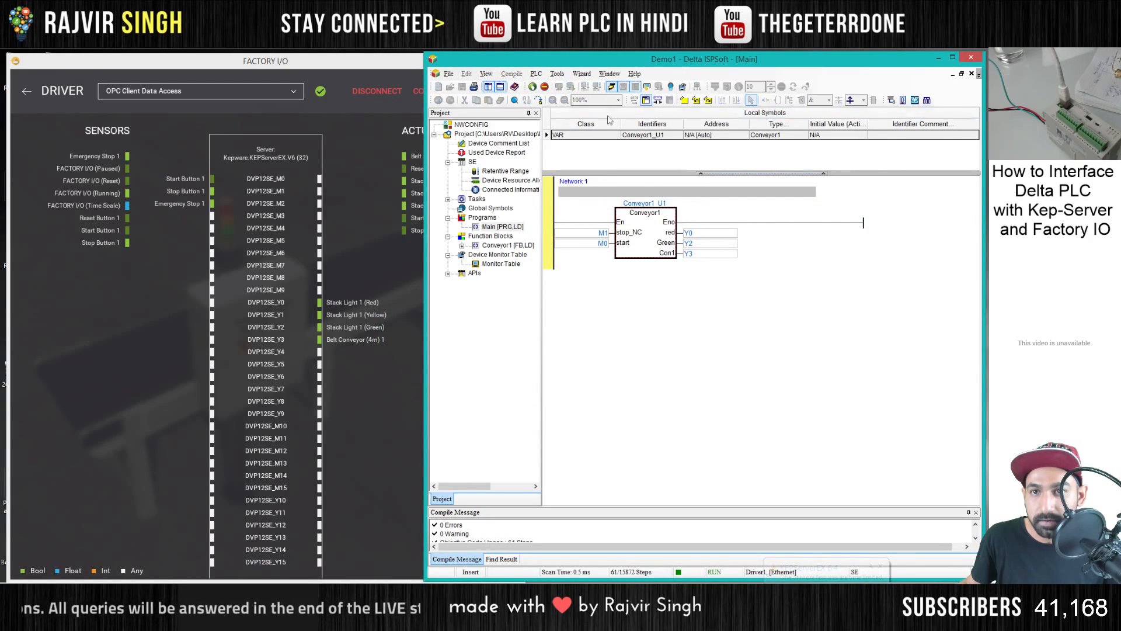
- Examine the tag list in KEPServerEX and recheck the conveyor scene and driver mapping in Factory I/O
{"action": "left_click", "coordinate": [419, 292]}
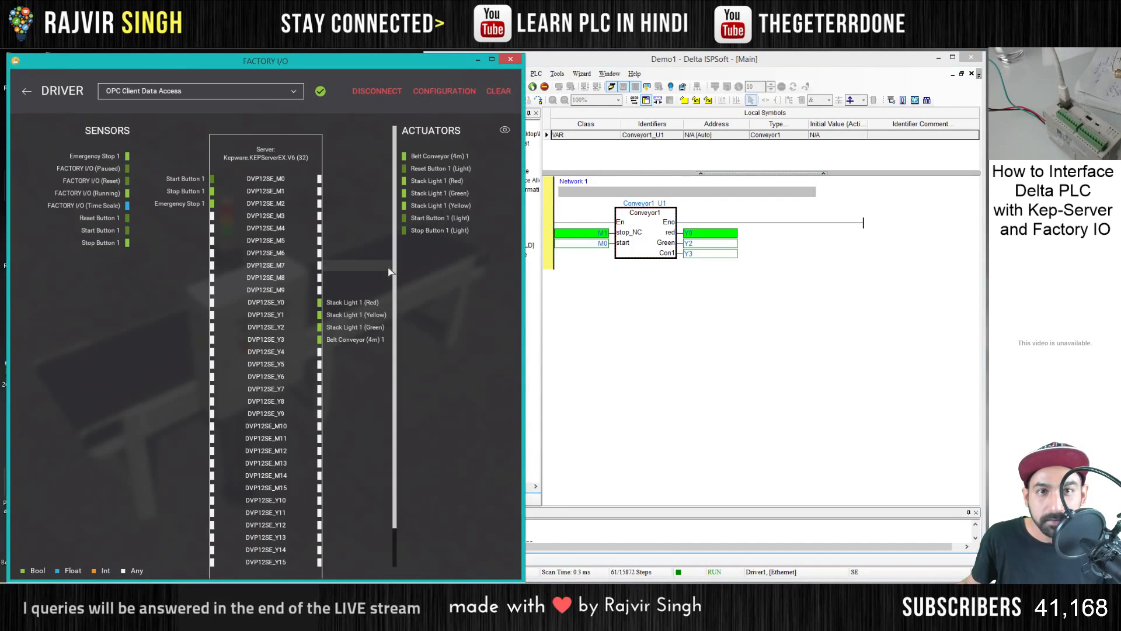
{"action": "left_click", "coordinate": [489, 593]}
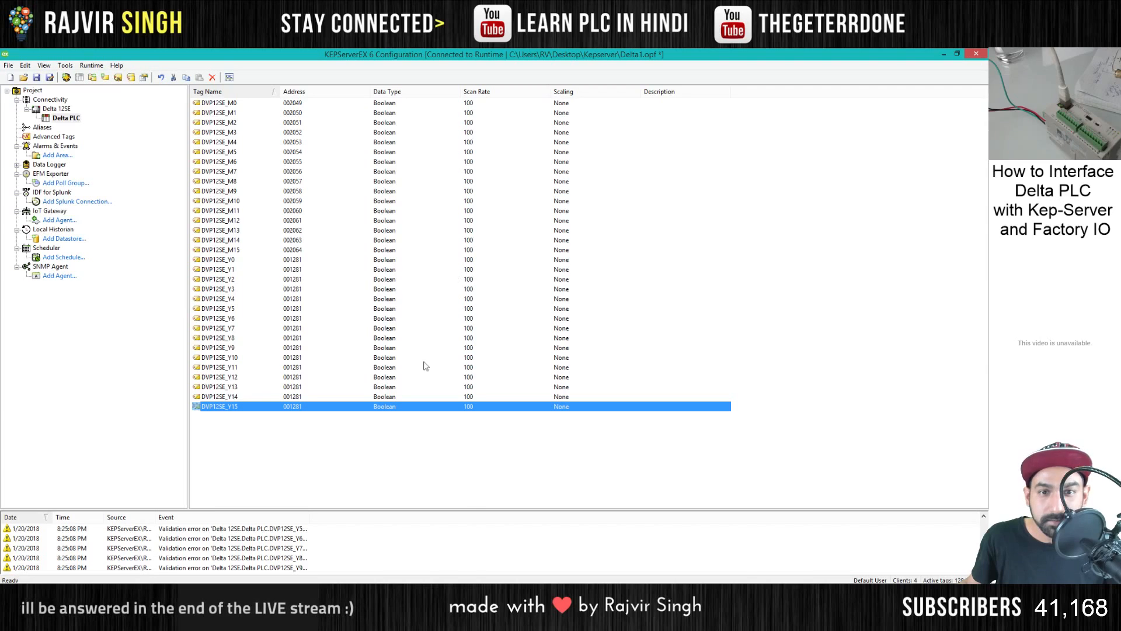
{"action": "left_click", "coordinate": [488, 593]}
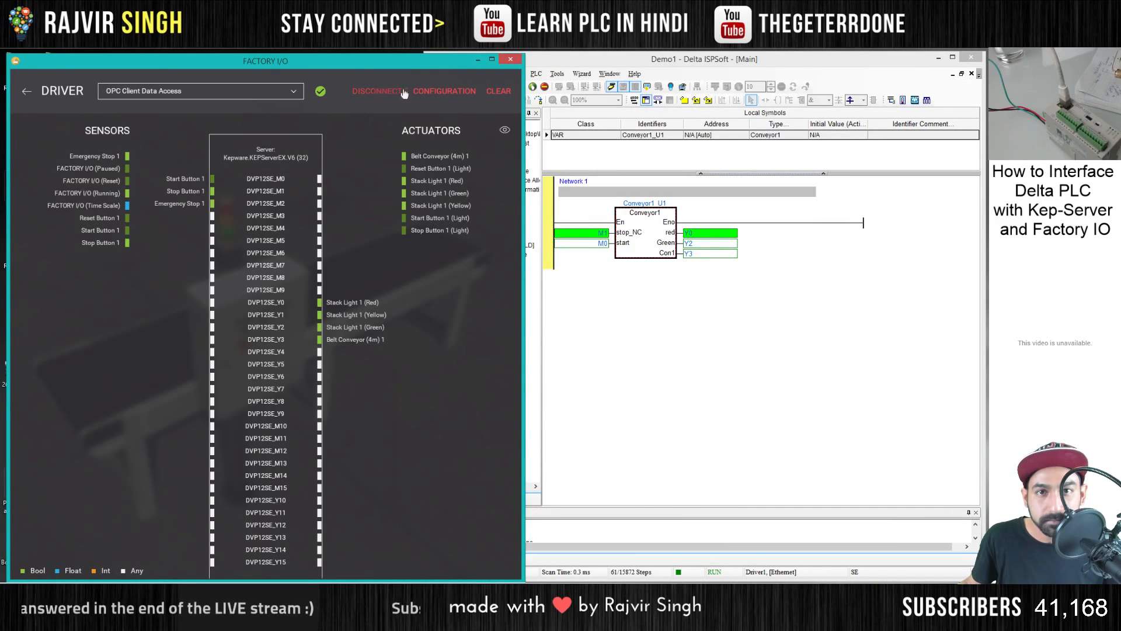
{"action": "left_click", "coordinate": [28, 91]}
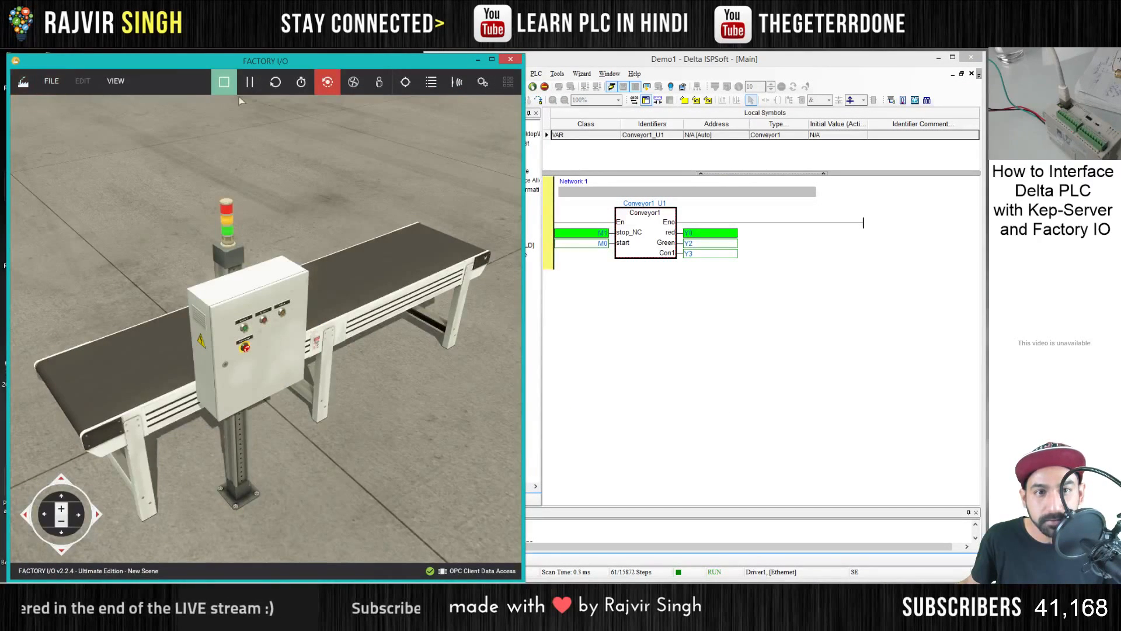
{"action": "left_click", "coordinate": [52, 82]}
{"action": "left_click", "coordinate": [84, 191]}
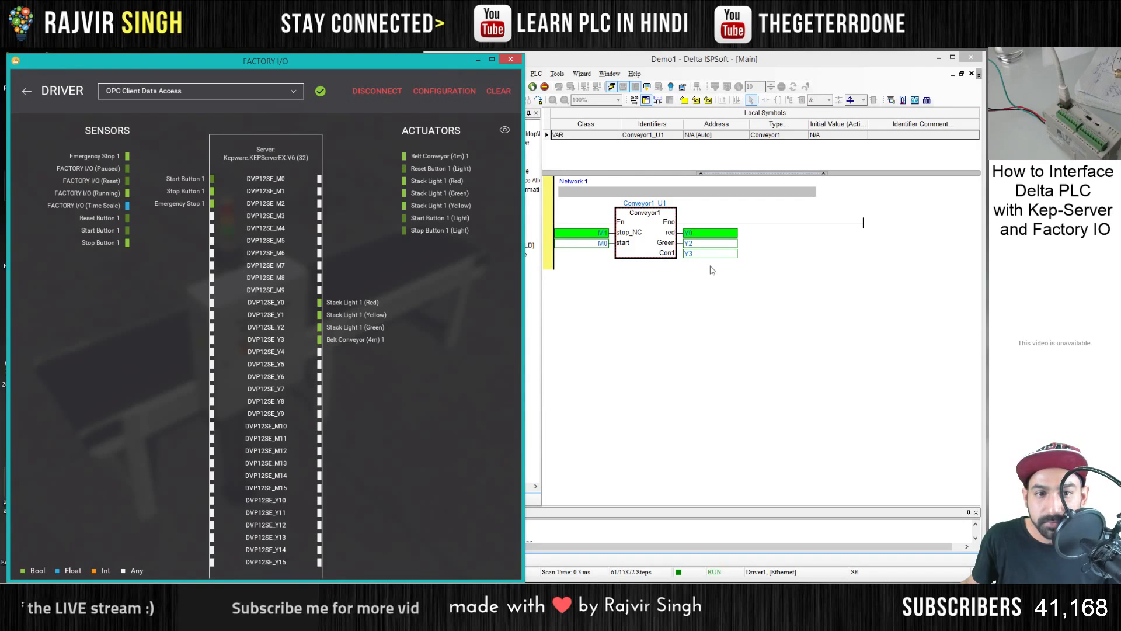
- Inspect the Conveyor1 block's start, stop, Green and red networks online in ISPSoft and return to the Main program
{"action": "left_click", "coordinate": [697, 272]}
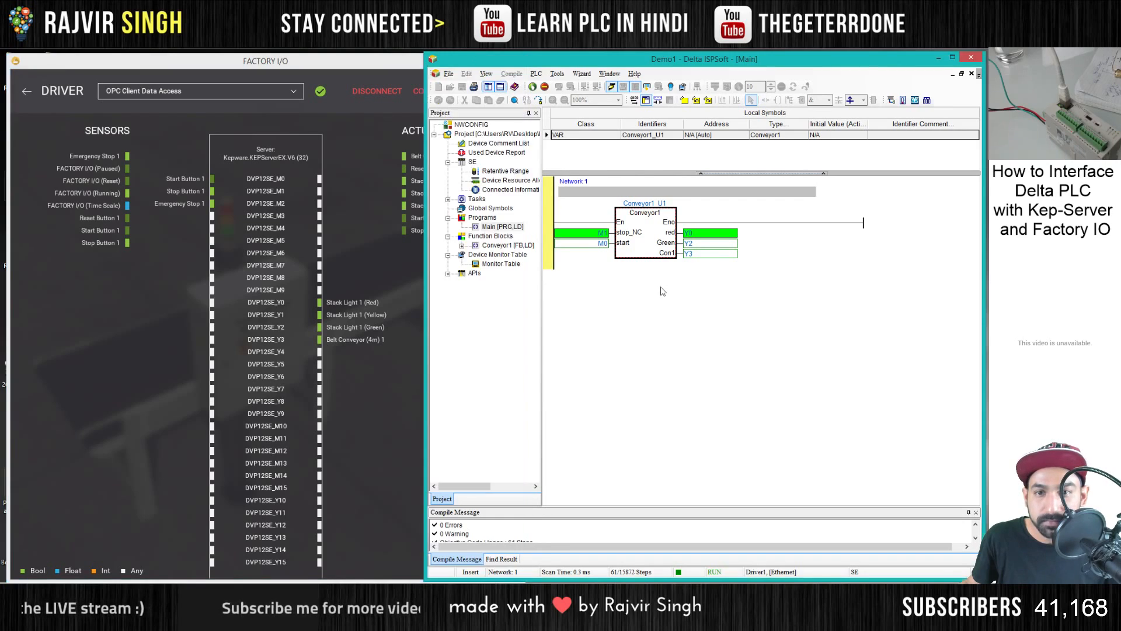
{"action": "double_click", "coordinate": [639, 235]}
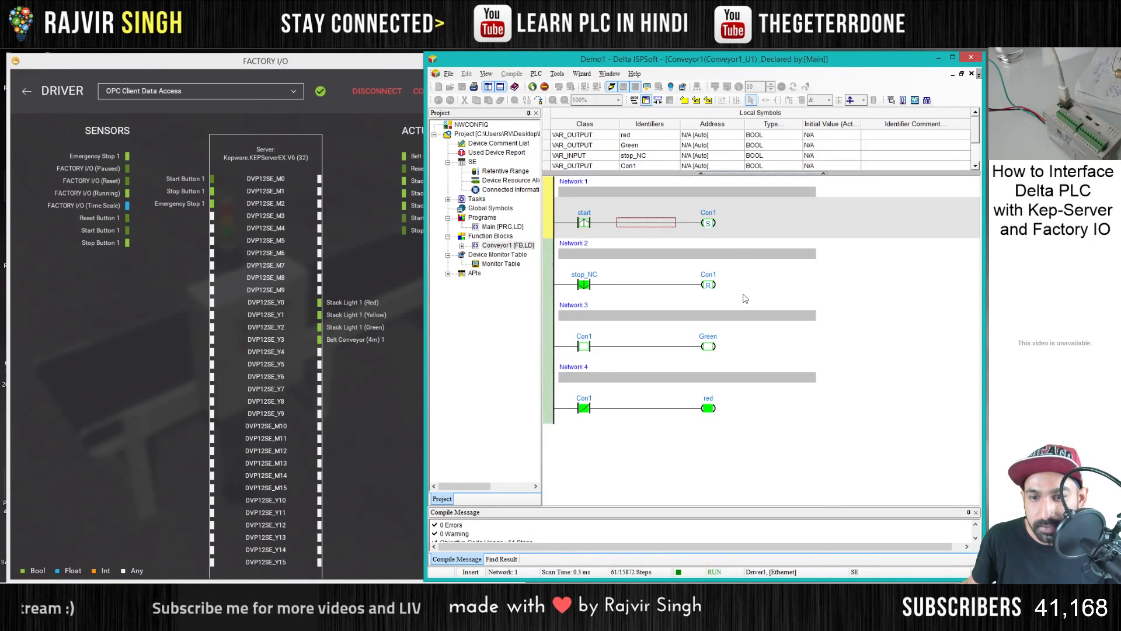
{"action": "double_click", "coordinate": [503, 227]}
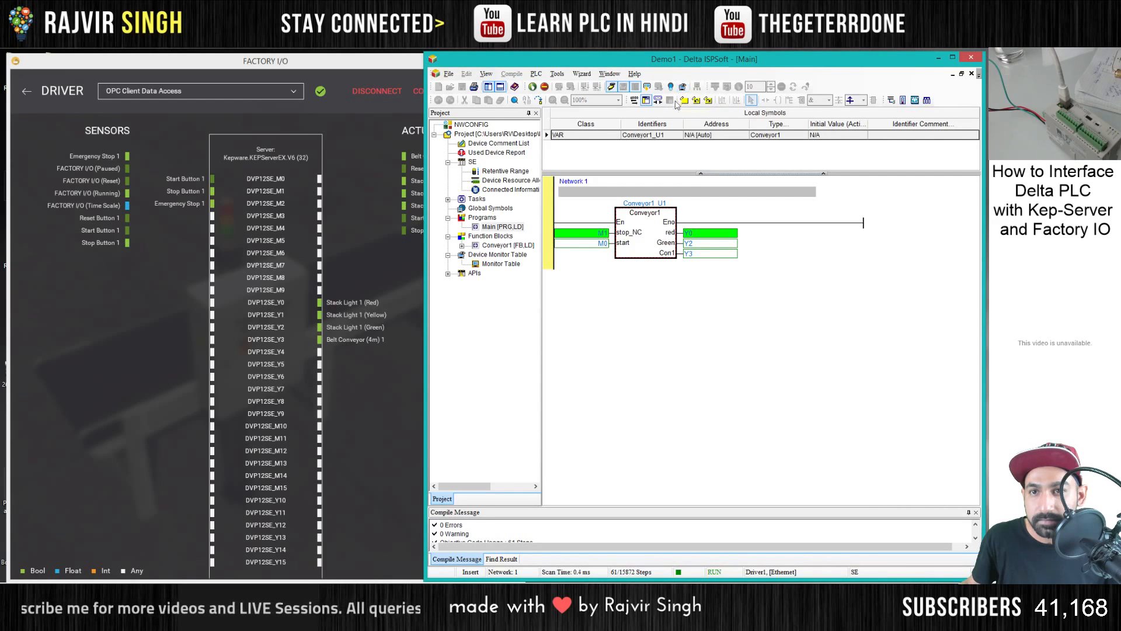
- Open the device monitor table and add output device Y0 to it
{"action": "double_click", "coordinate": [495, 264]}
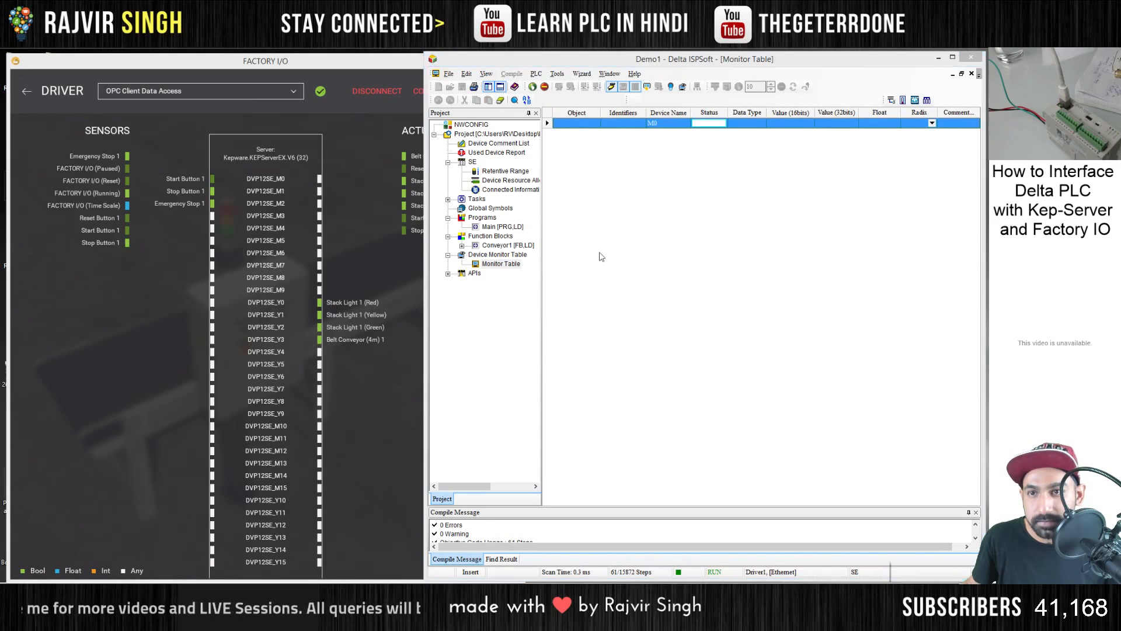
{"action": "double_click", "coordinate": [601, 257]}
{"action": "type", "text": "y0"}
{"action": "key", "text": "Return"}
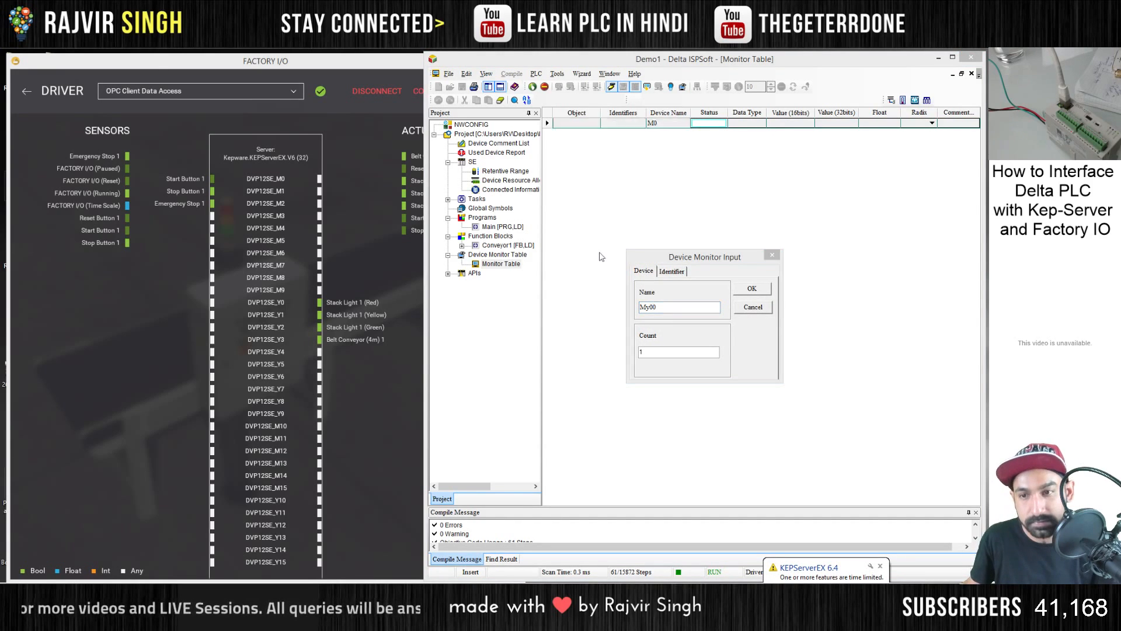
{"action": "left_click", "coordinate": [494, 341]}
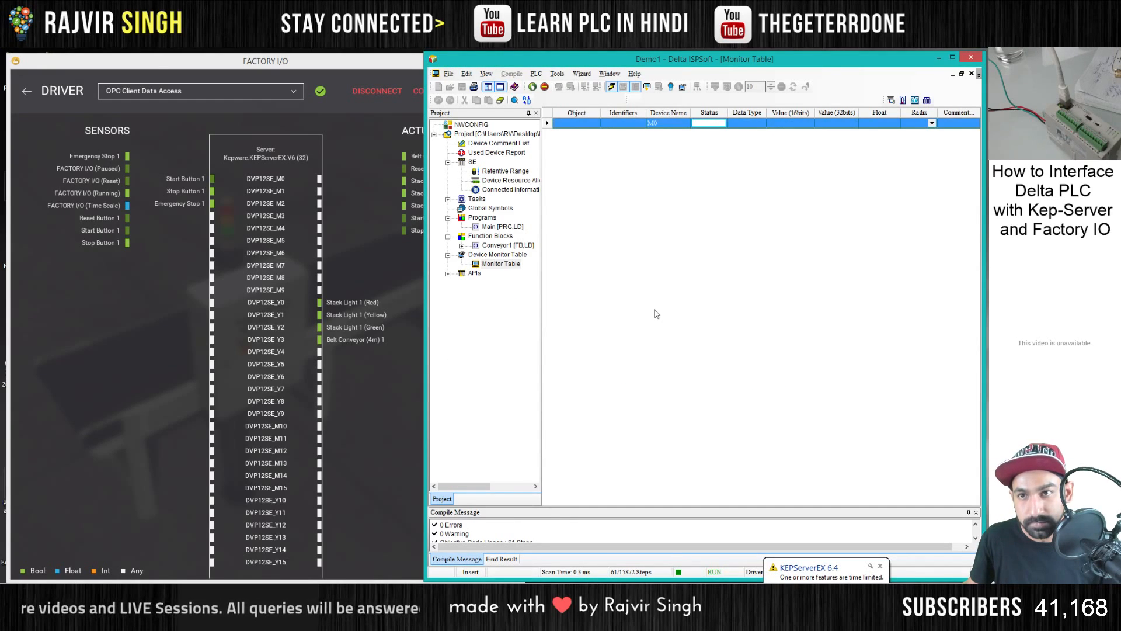
{"action": "double_click", "coordinate": [656, 314]}
{"action": "type", "text": "y"}
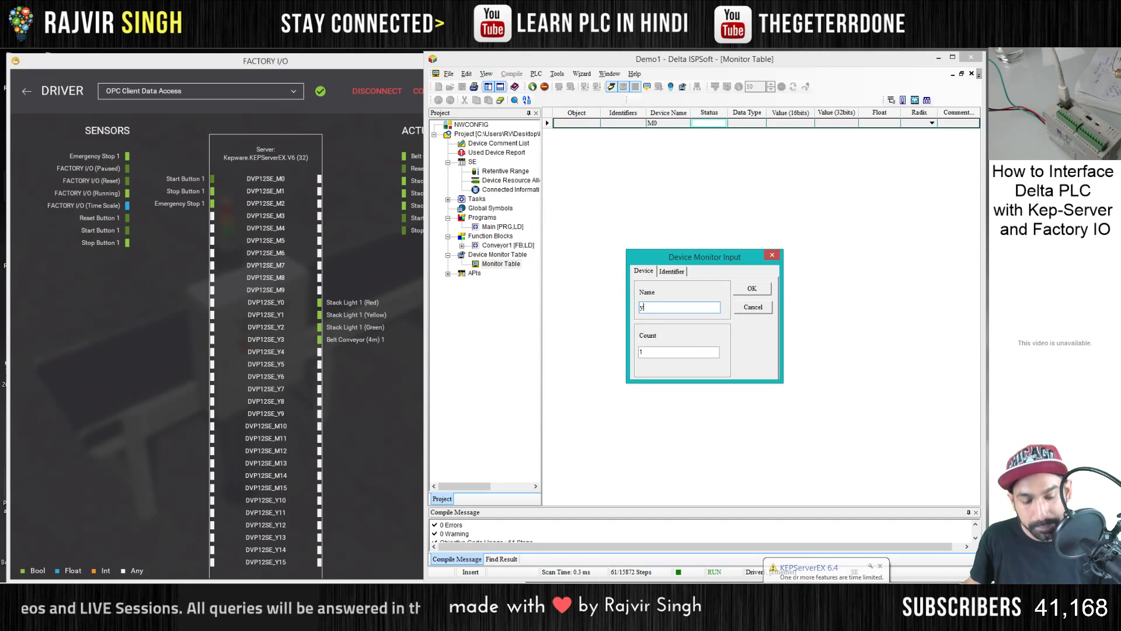
{"action": "type", "text": "0"}
{"action": "key", "text": "Return"}
- Add output devices Y1 and Y2 to the monitor table
{"action": "double_click", "coordinate": [605, 241]}
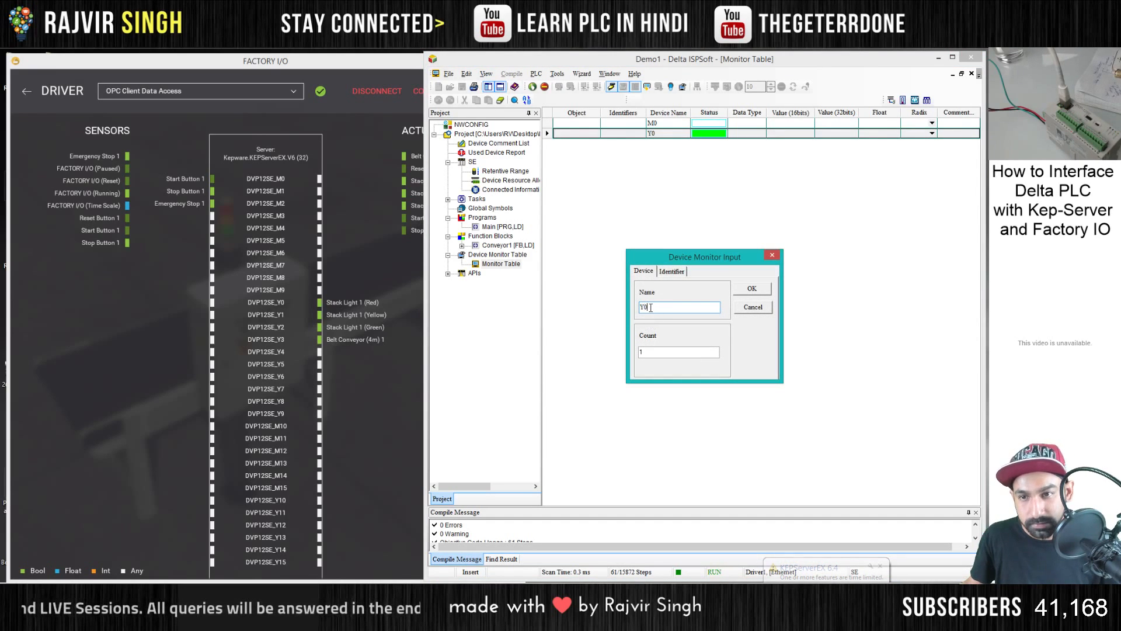
{"action": "type", "text": "1"}
{"action": "key", "text": "Return"}
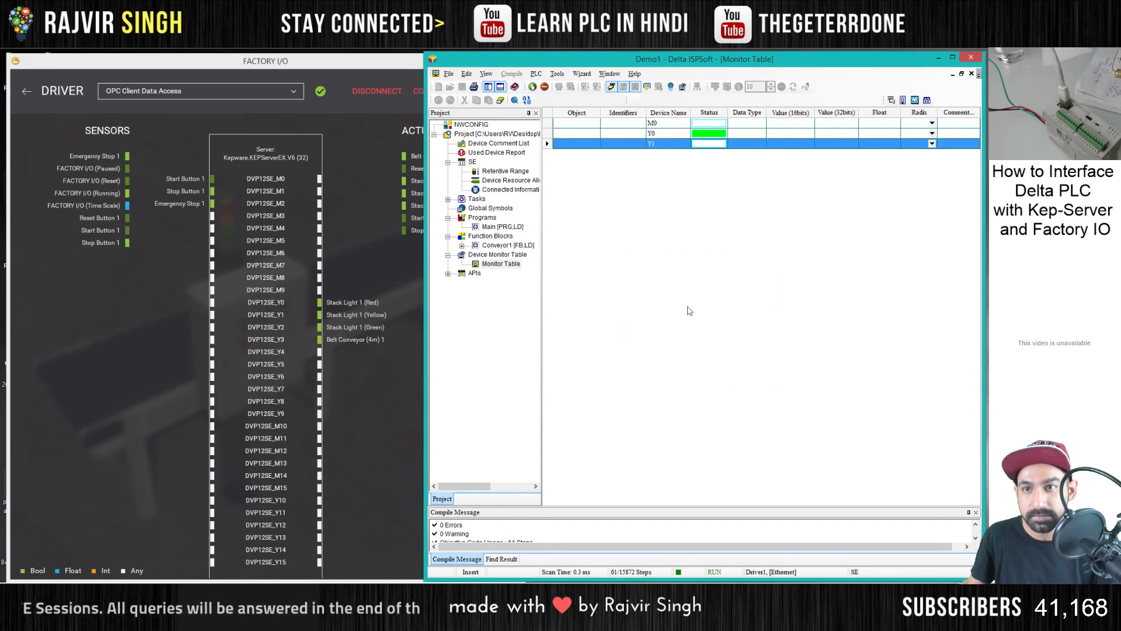
{"action": "double_click", "coordinate": [670, 263]}
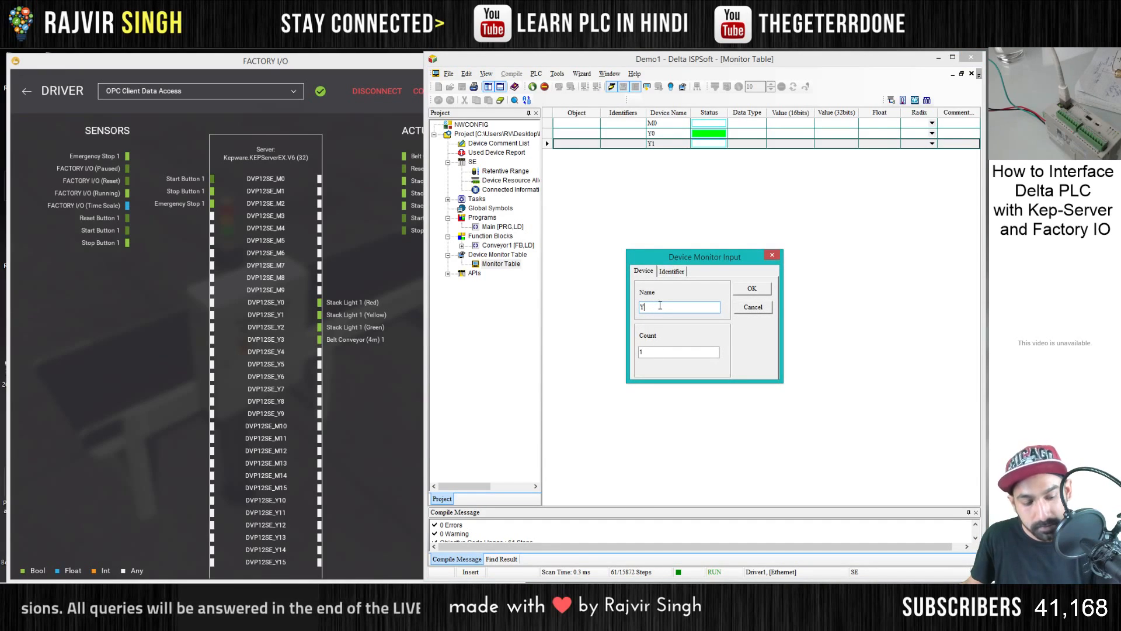
{"action": "type", "text": "2"}
{"action": "key", "text": "Return"}
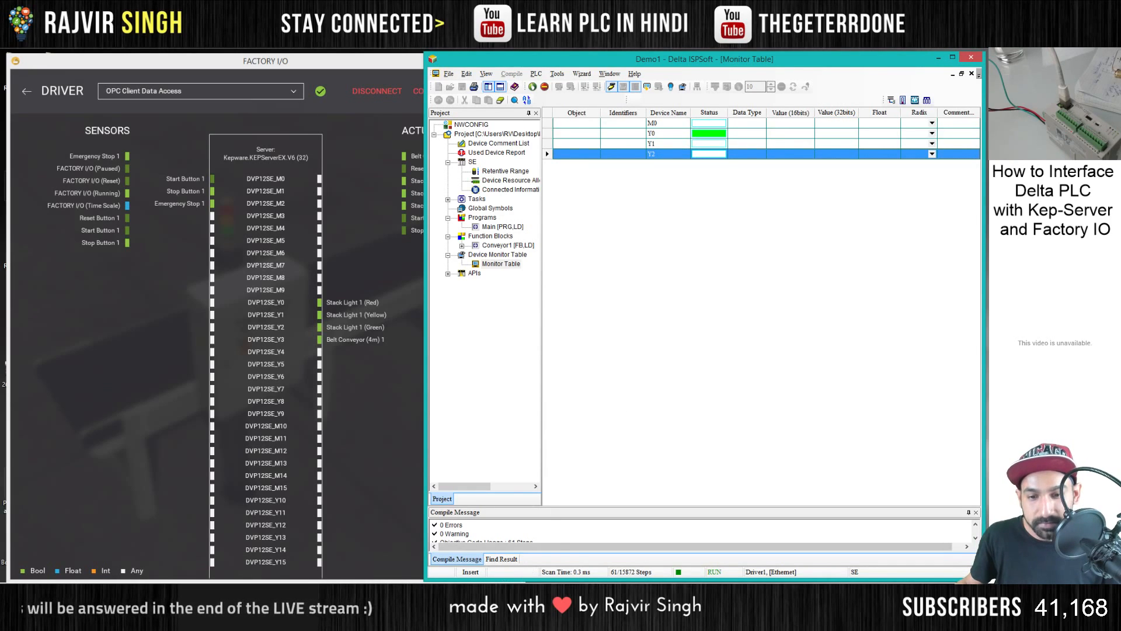
- Switch to KEPServerEX and set the address of the DVP12SE_Y1 tag to 001282
{"action": "key", "text": "alt+Tab"}
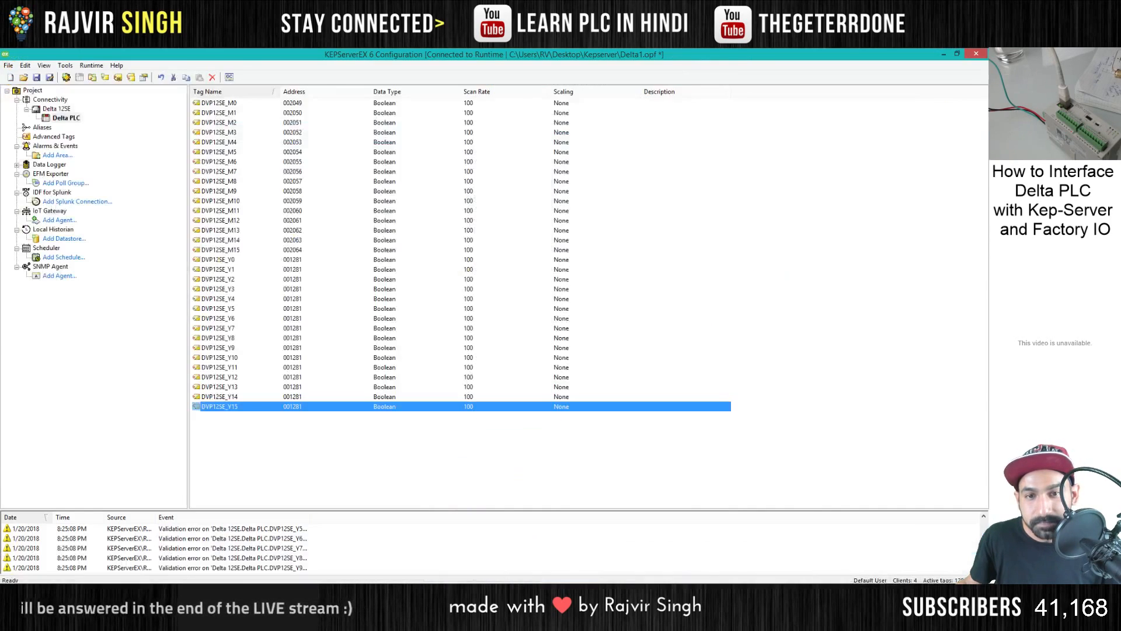
{"action": "left_click", "coordinate": [239, 261]}
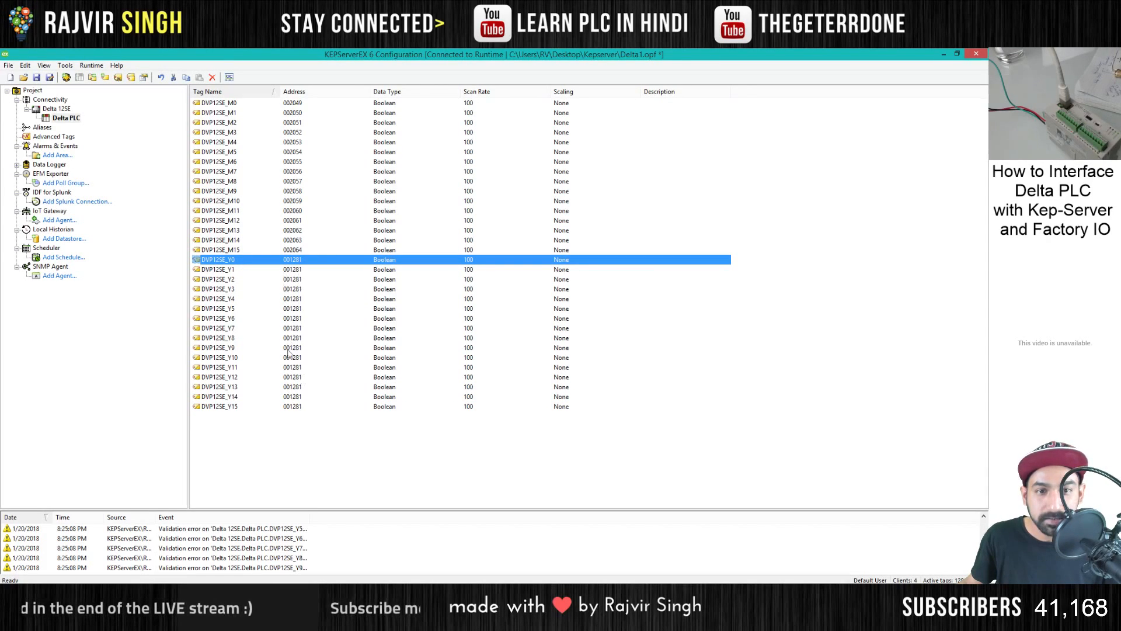
{"action": "double_click", "coordinate": [298, 270]}
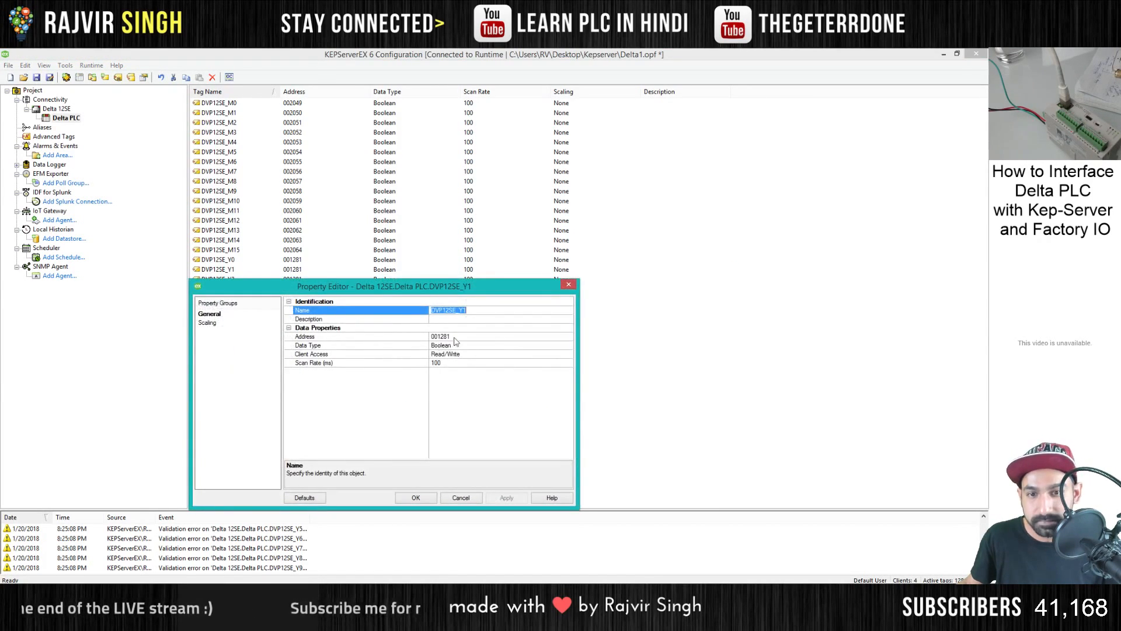
{"action": "left_click", "coordinate": [462, 337]}
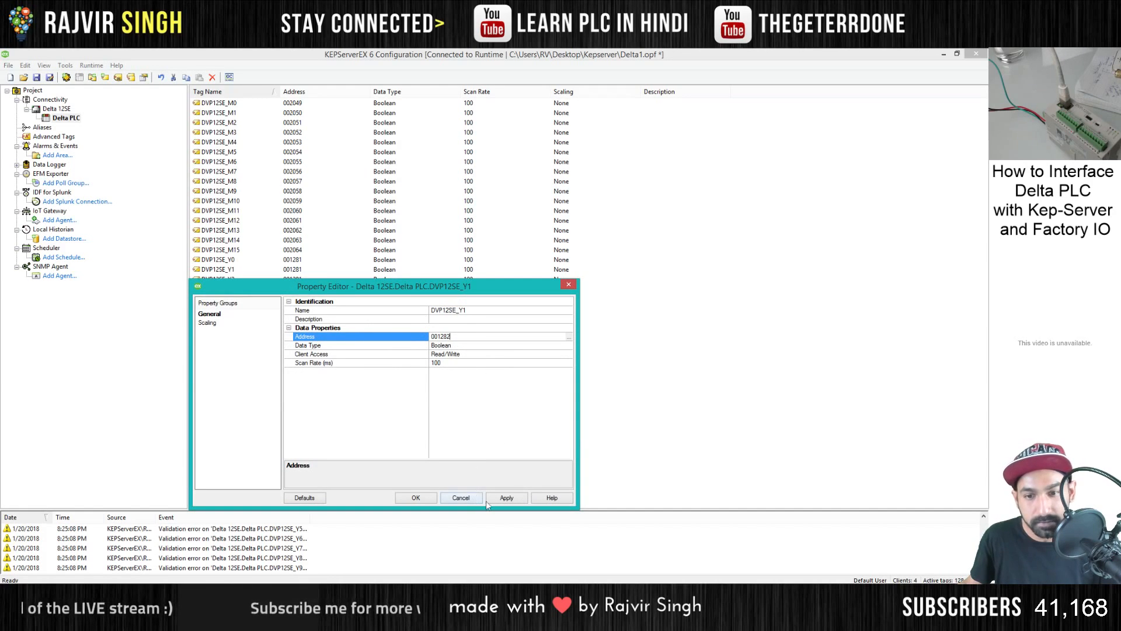
{"action": "left_click", "coordinate": [416, 498]}
- Set the address of the DVP12SE_Y2 tag to 001283 and that of DVP12SE_Y3 to 001284
{"action": "double_click", "coordinate": [351, 279]}
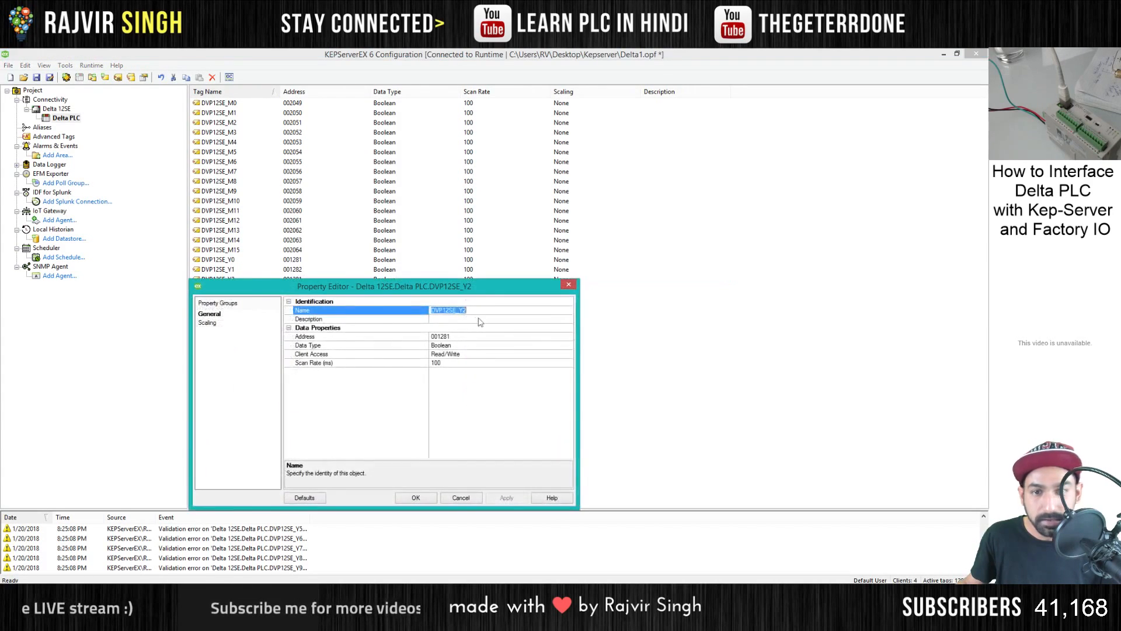
{"action": "left_click", "coordinate": [463, 335]}
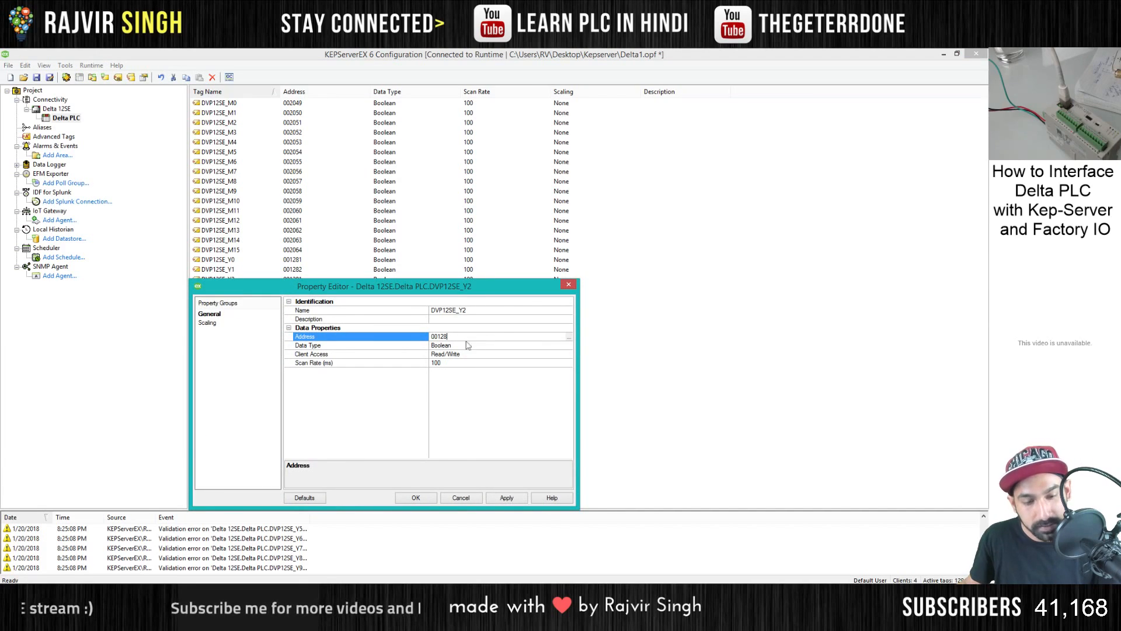
{"action": "left_click", "coordinate": [432, 496]}
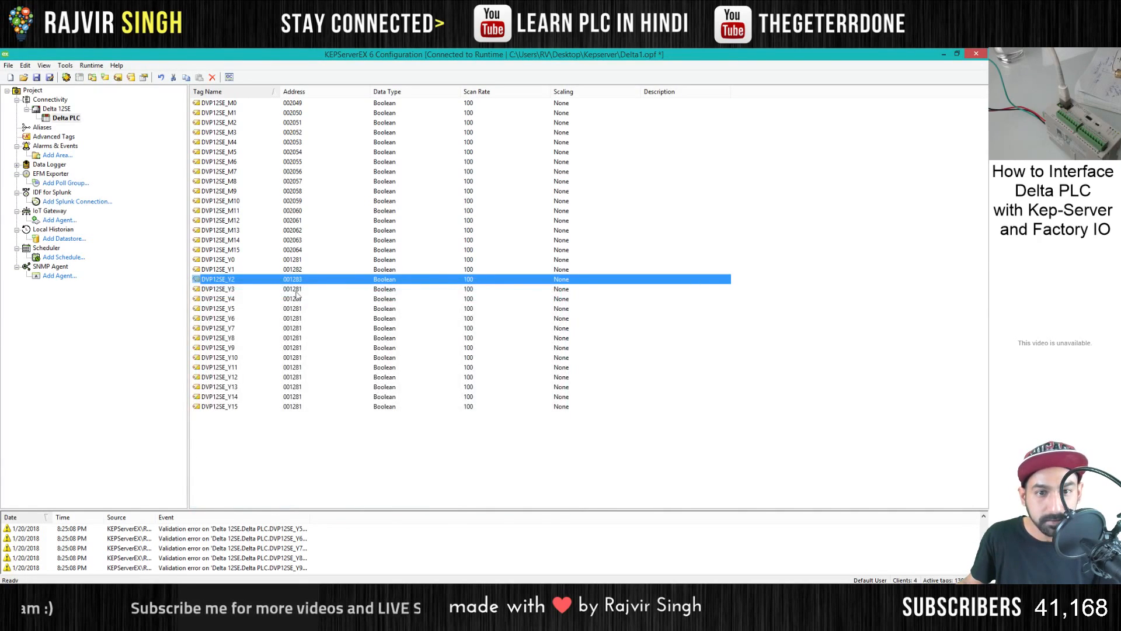
{"action": "double_click", "coordinate": [381, 288]}
{"action": "left_click", "coordinate": [463, 336]}
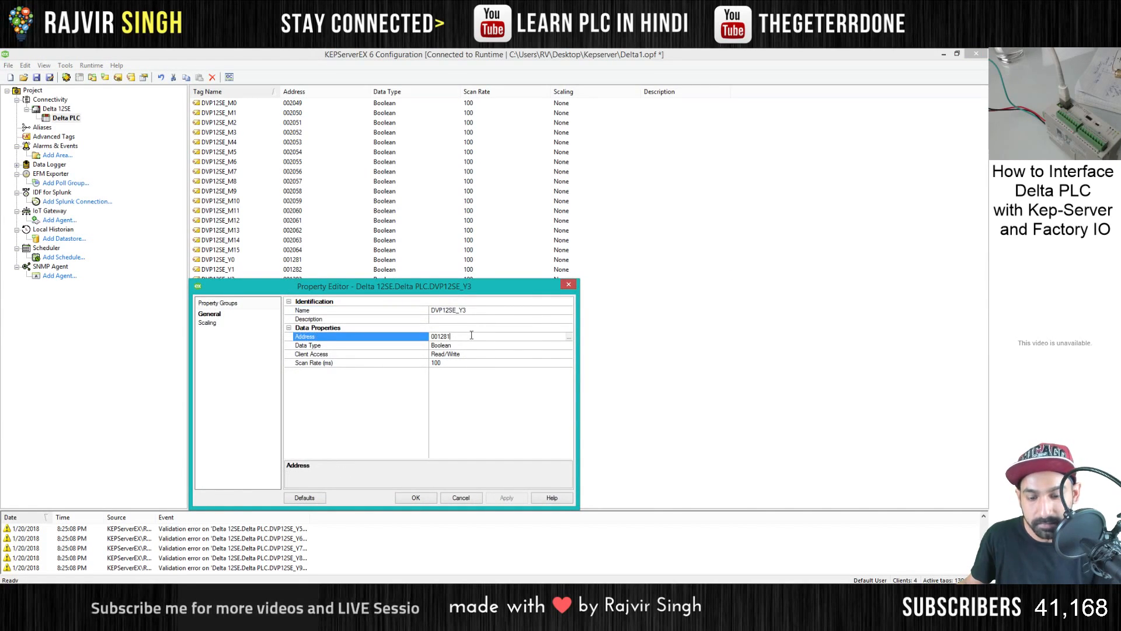
{"action": "left_click", "coordinate": [416, 498]}
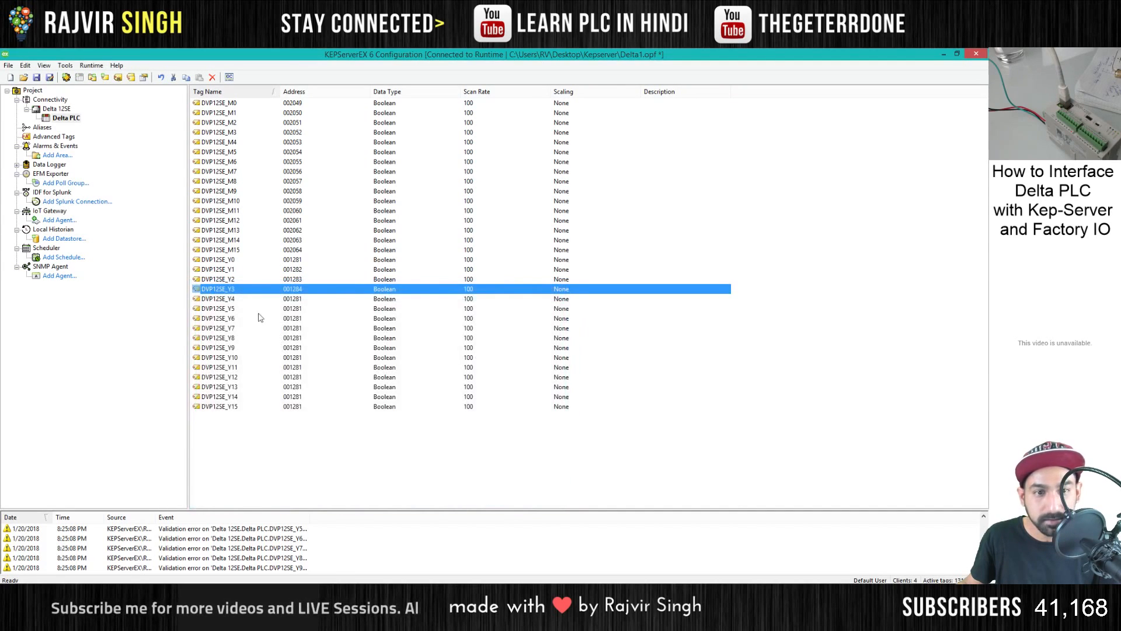
- Set the address of the DVP12SE_Y4 tag to 001284
{"action": "double_click", "coordinate": [257, 299]}
{"action": "left_click", "coordinate": [476, 336]}
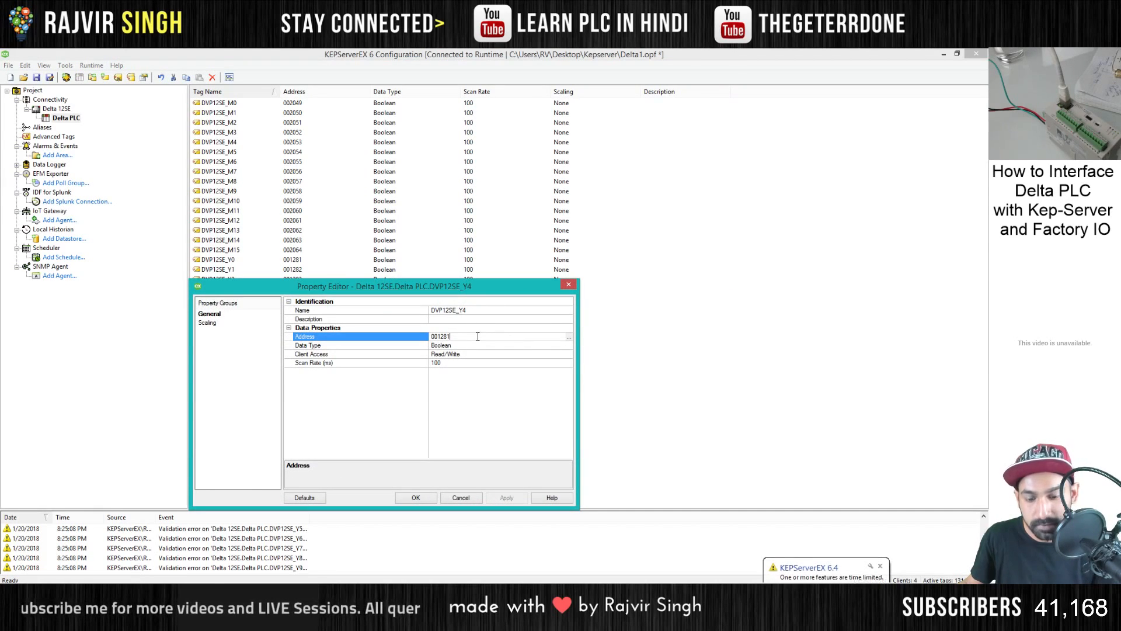
{"action": "left_click", "coordinate": [497, 499]}
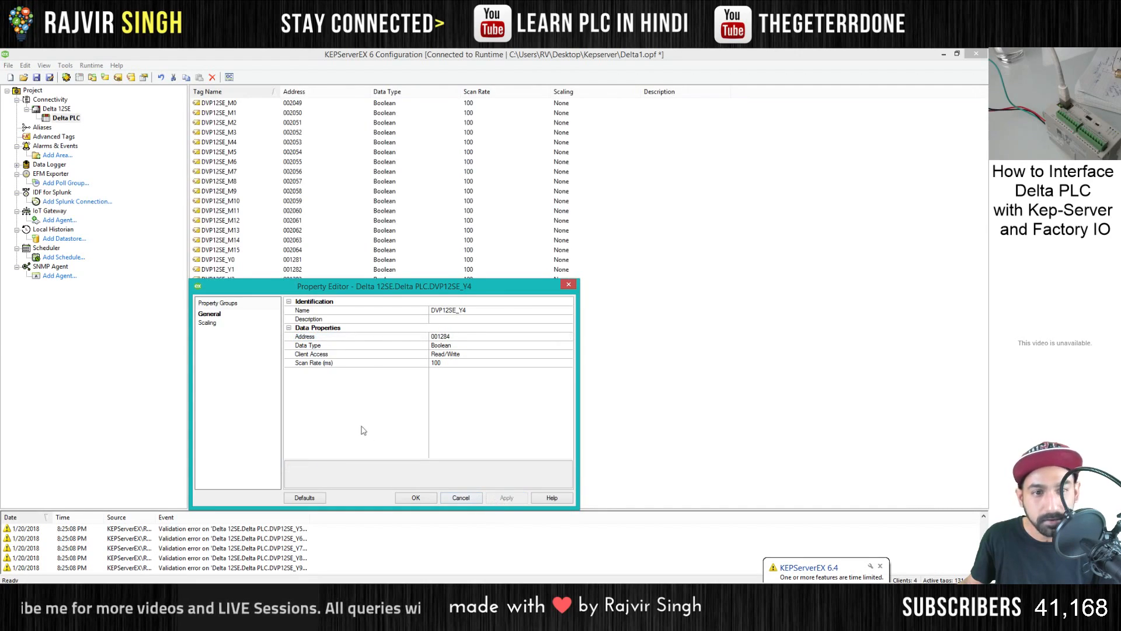
{"action": "left_click", "coordinate": [415, 498]}
- Correct the address of the DVP12SE_Y4 tag to 001285
{"action": "double_click", "coordinate": [308, 299]}
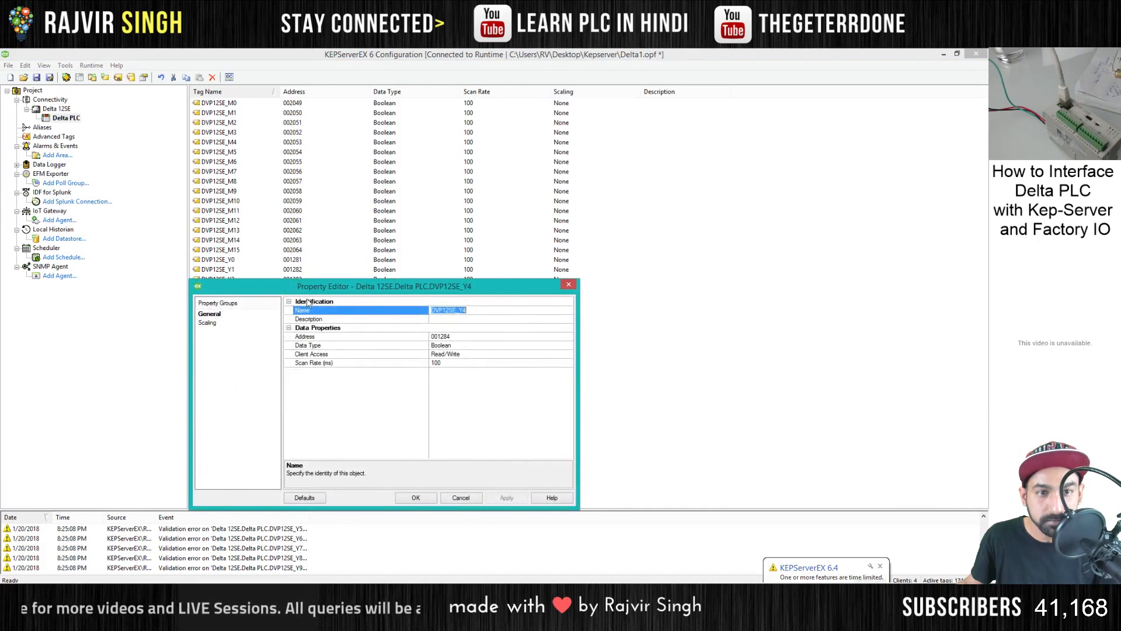
{"action": "left_click_drag", "start_coordinate": [376, 293], "coordinate": [461, 320]}
{"action": "left_click", "coordinate": [549, 363]}
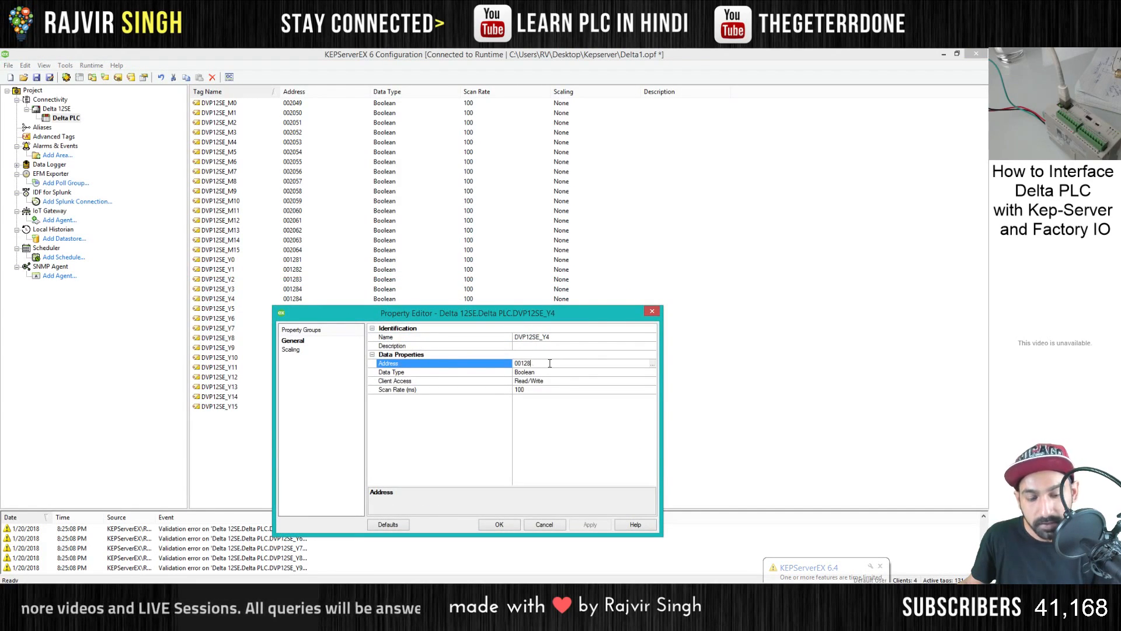
{"action": "left_click", "coordinate": [586, 527]}
{"action": "left_click", "coordinate": [511, 527]}
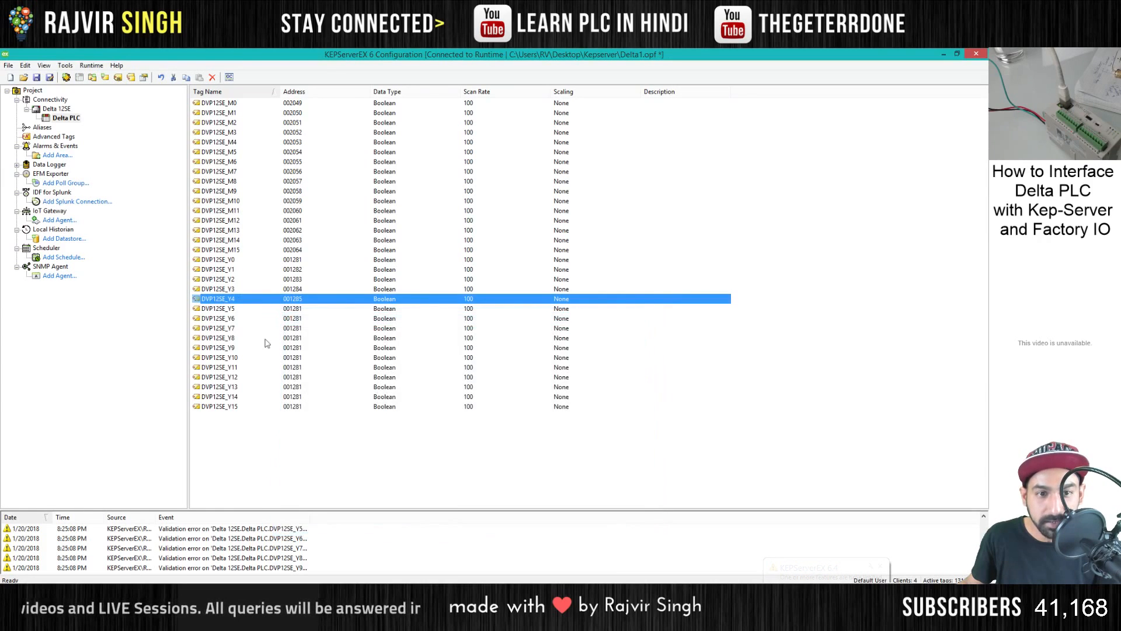
- Set the address of the DVP12SE_Y5 tag to 001286
{"action": "double_click", "coordinate": [233, 312]}
{"action": "left_click", "coordinate": [545, 363]}
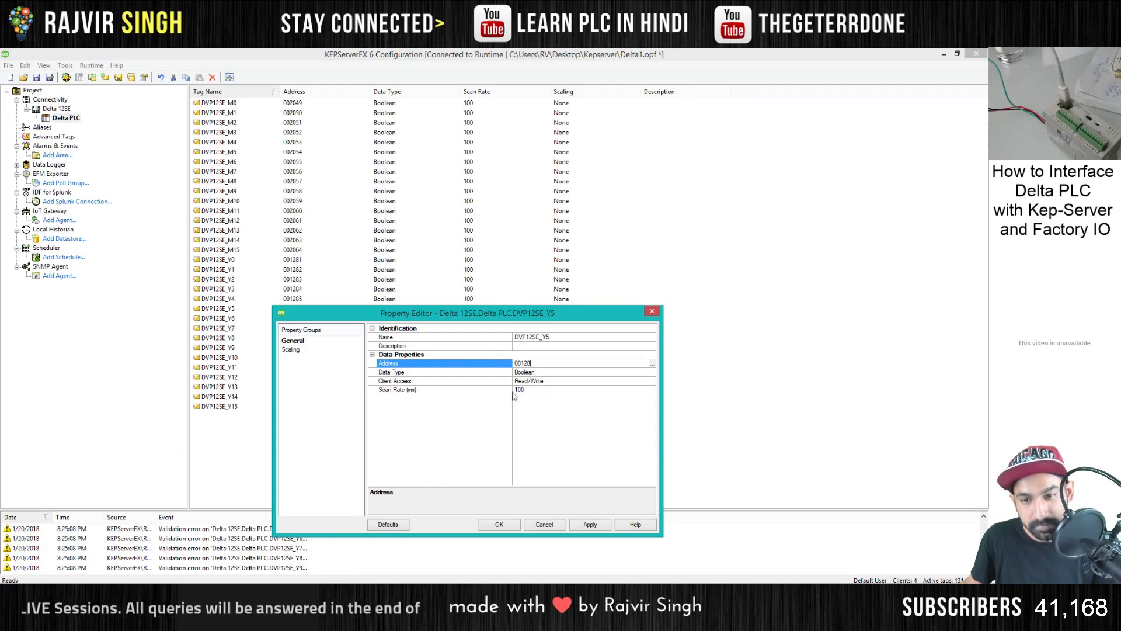
{"action": "type", "text": "6"}
{"action": "left_click", "coordinate": [590, 524]}
{"action": "left_click", "coordinate": [499, 524]}
- Set the address of the DVP12SE_Y6 tag to 001287
{"action": "double_click", "coordinate": [231, 321]}
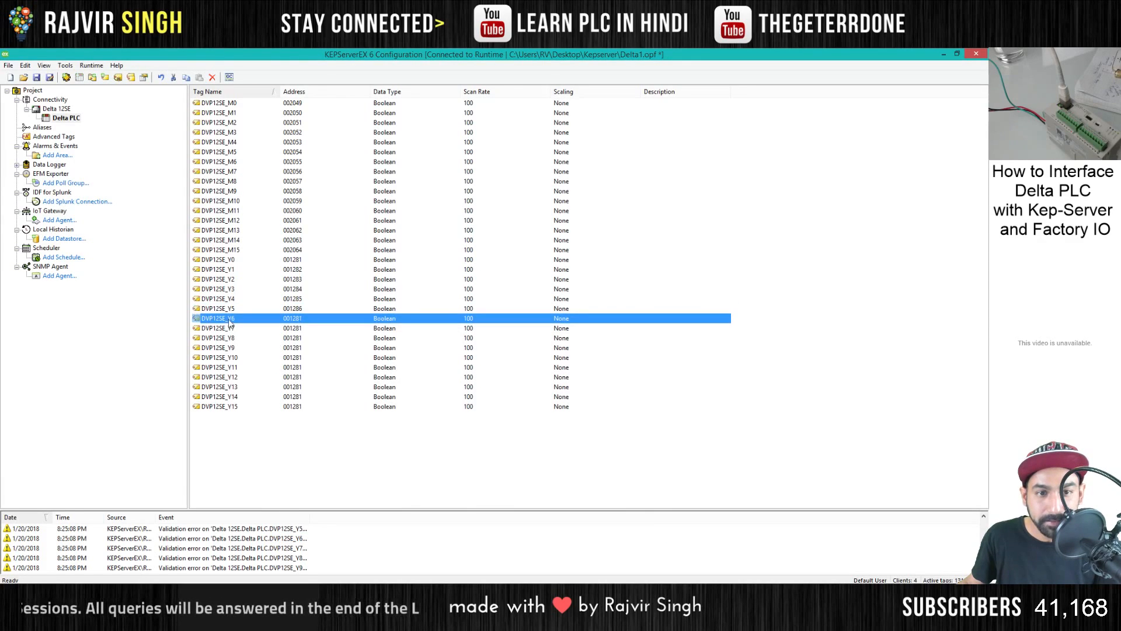
{"action": "left_click", "coordinate": [549, 363]}
{"action": "key", "text": "BackSpace"}
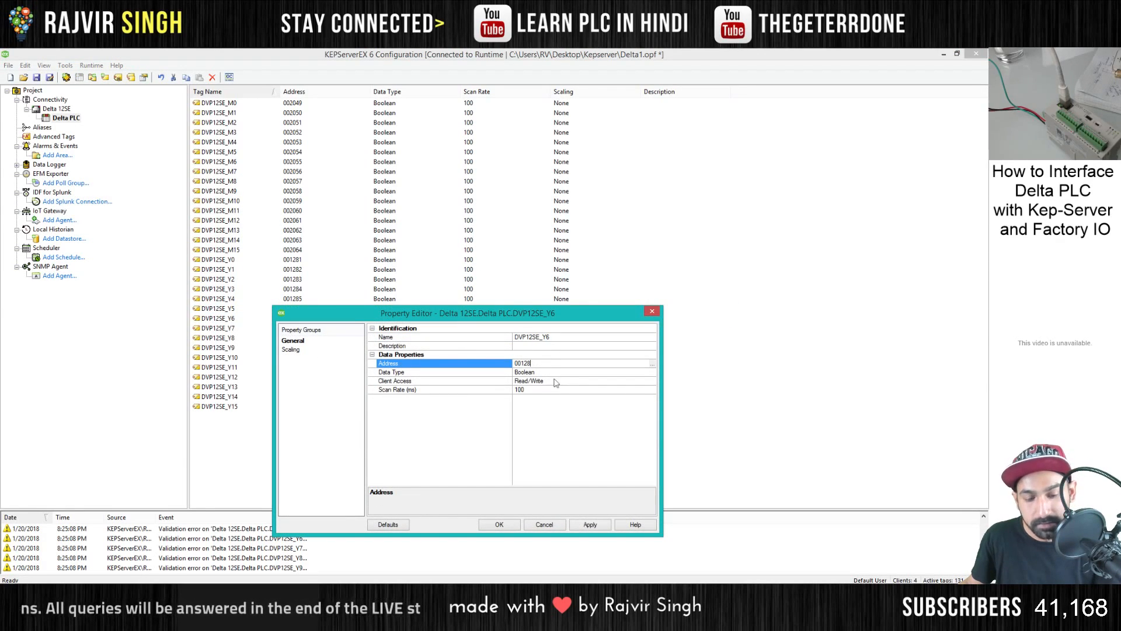
{"action": "left_click", "coordinate": [579, 523]}
{"action": "left_click", "coordinate": [499, 524]}
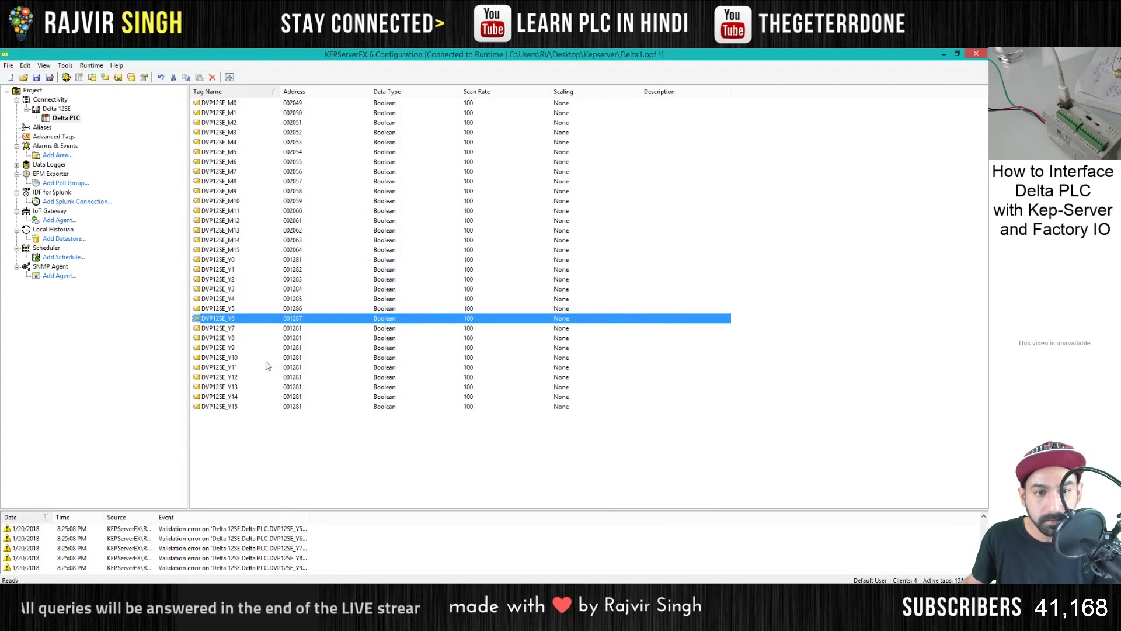
- Set the address of the DVP12SE_Y7 tag to 001288
{"action": "double_click", "coordinate": [236, 329]}
{"action": "left_click", "coordinate": [540, 363]}
{"action": "key", "text": "BackSpace"}
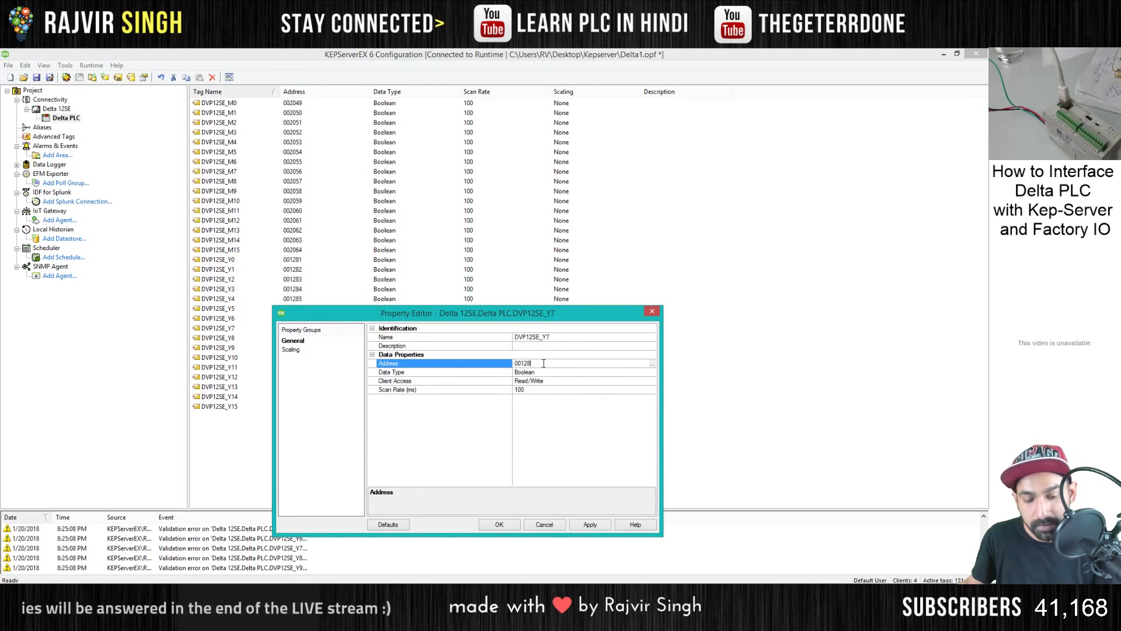
{"action": "left_click", "coordinate": [590, 524]}
{"action": "left_click", "coordinate": [499, 524]}
- Delete the surplus output tags DVP12SE_Y8 through DVP12SE_Y15 from the Delta PLC device
{"action": "left_click", "coordinate": [235, 338]}
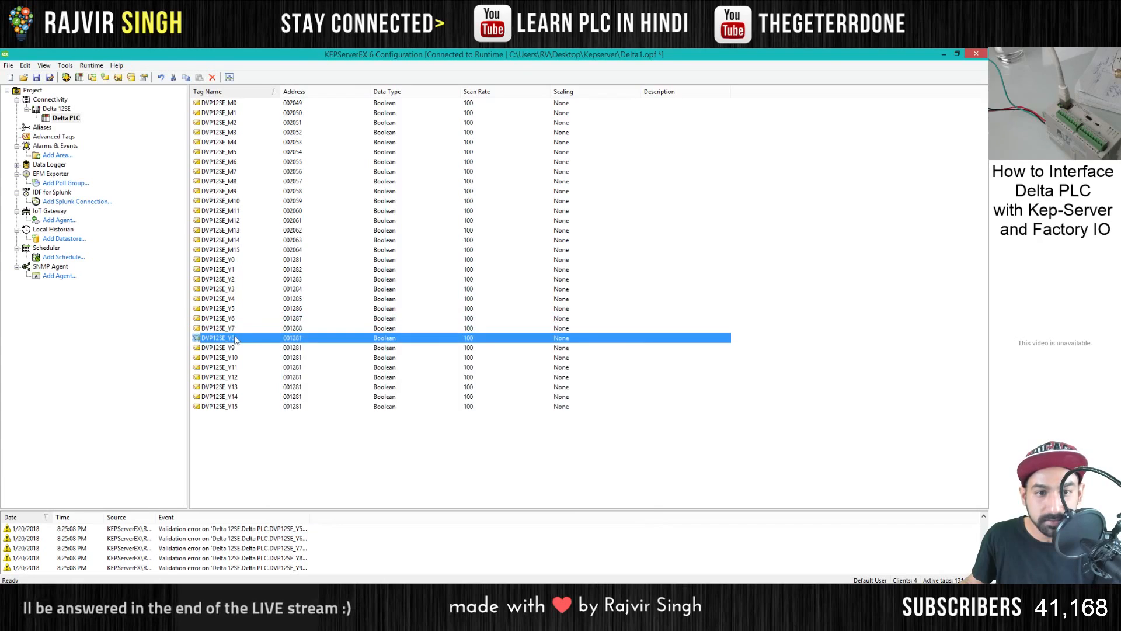
{"action": "key", "text": "Delete"}
{"action": "key", "text": "Return"}
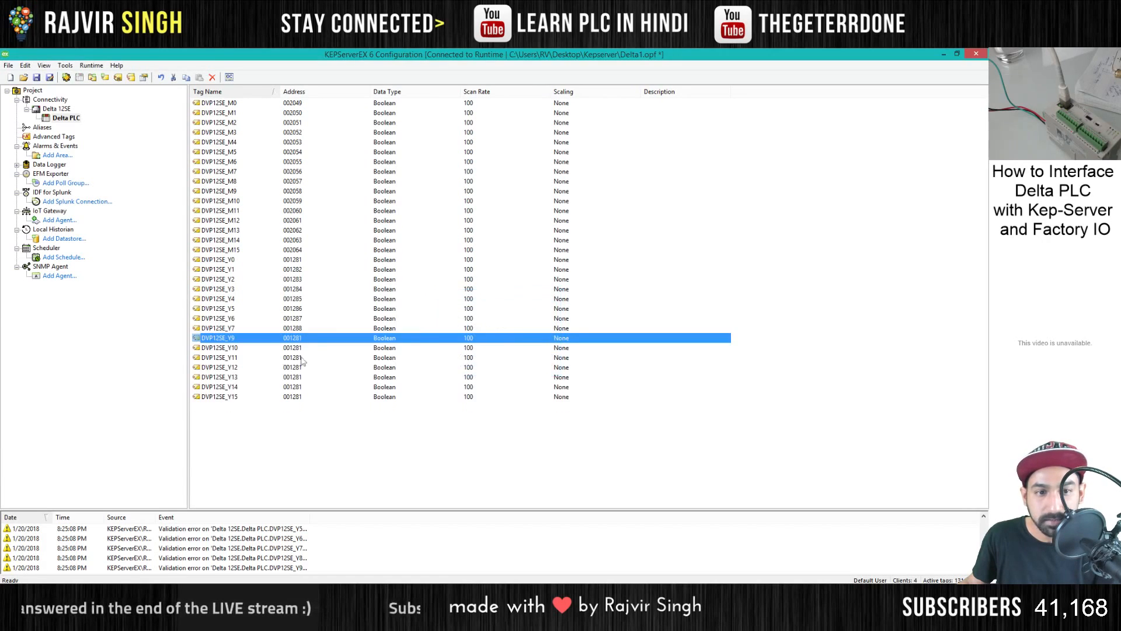
{"action": "left_click_drag", "start_coordinate": [261, 416], "coordinate": [226, 342]}
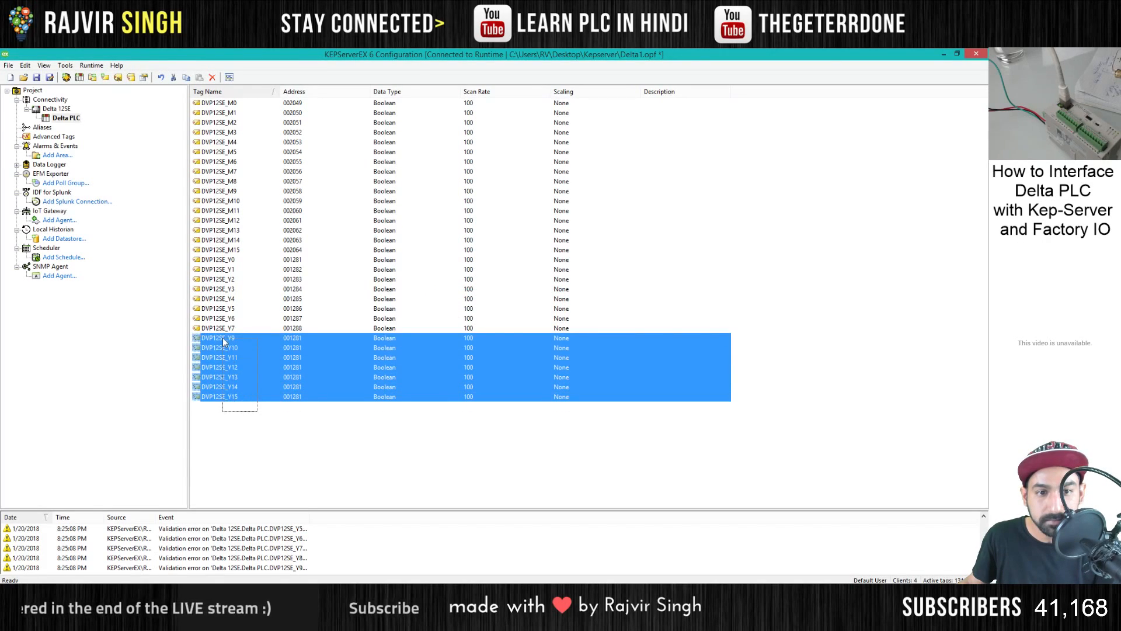
{"action": "key", "text": "Delete"}
{"action": "left_click", "coordinate": [481, 339]}
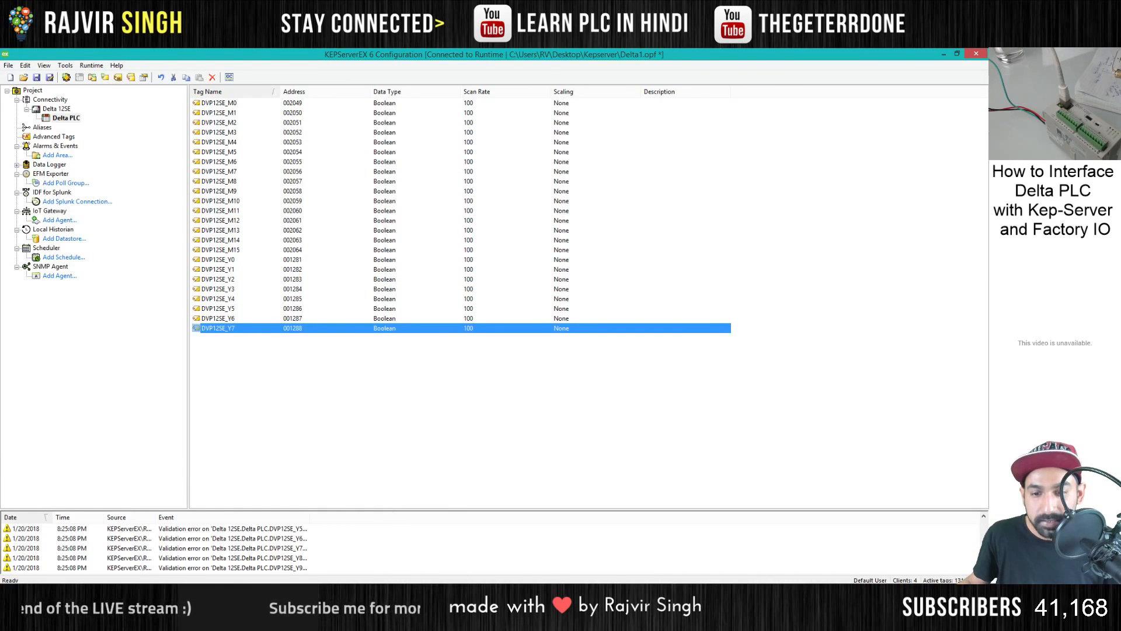
- Switch to Factory I/O and reload the OPC driver's item list by entering and leaving its configuration
{"action": "left_click", "coordinate": [549, 593]}
{"action": "left_click", "coordinate": [362, 174]}
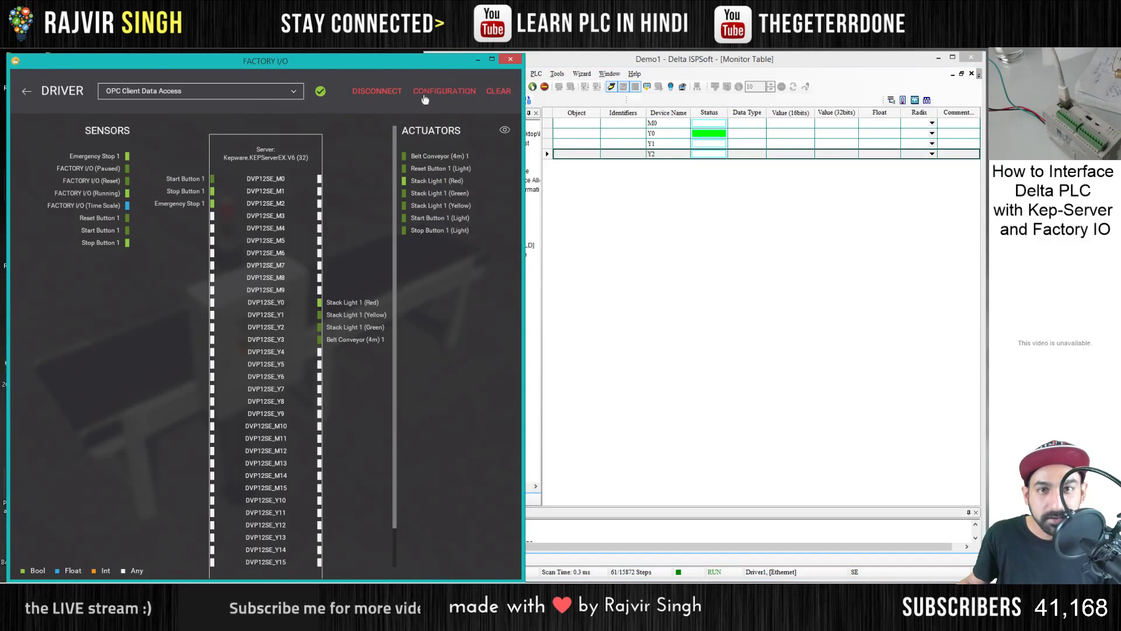
{"action": "left_click", "coordinate": [424, 97]}
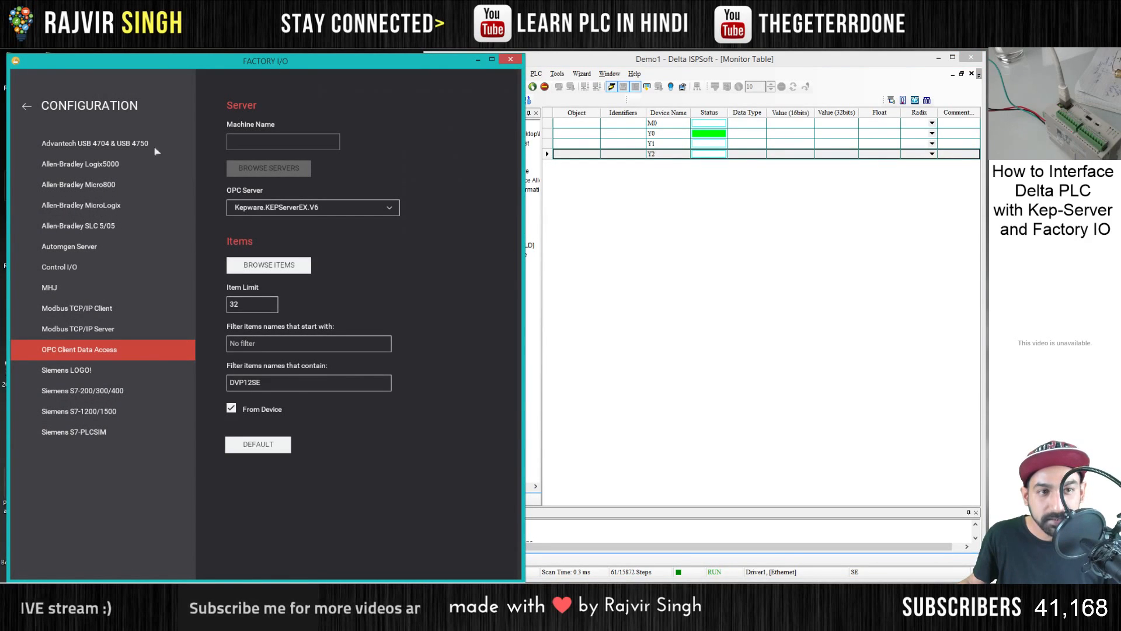
{"action": "left_click", "coordinate": [26, 105]}
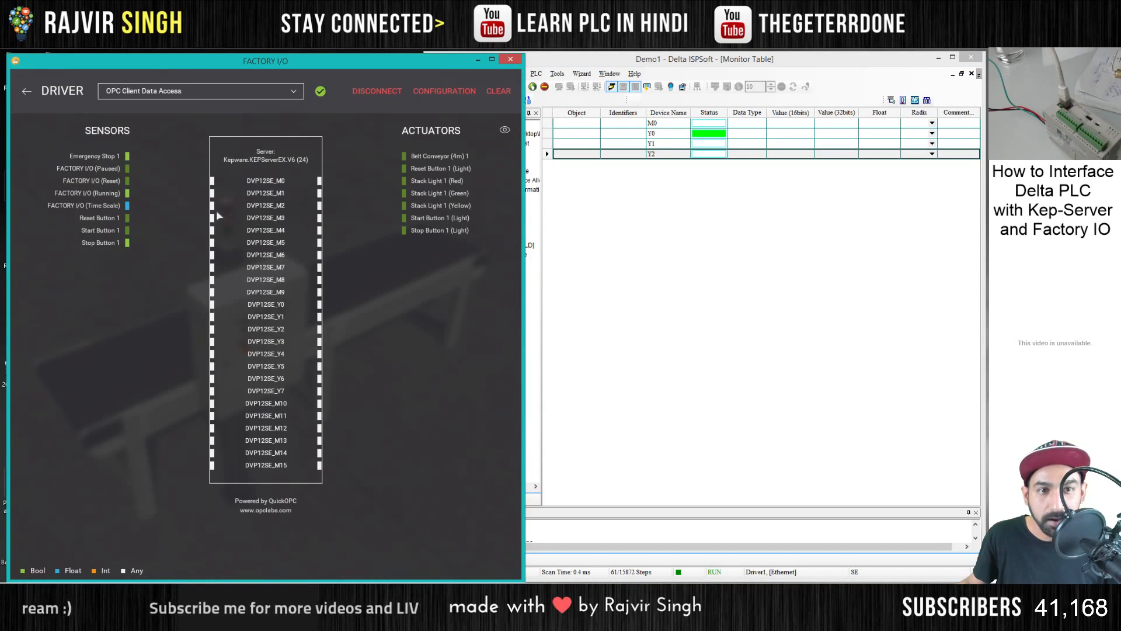
- With ISPSoft's Main program open for reference, map Start Button 1, Stop Button 1, Reset Button 1 and Emergency Stop 1 to M0, M1, M2 and M3
{"action": "left_click", "coordinate": [580, 63]}
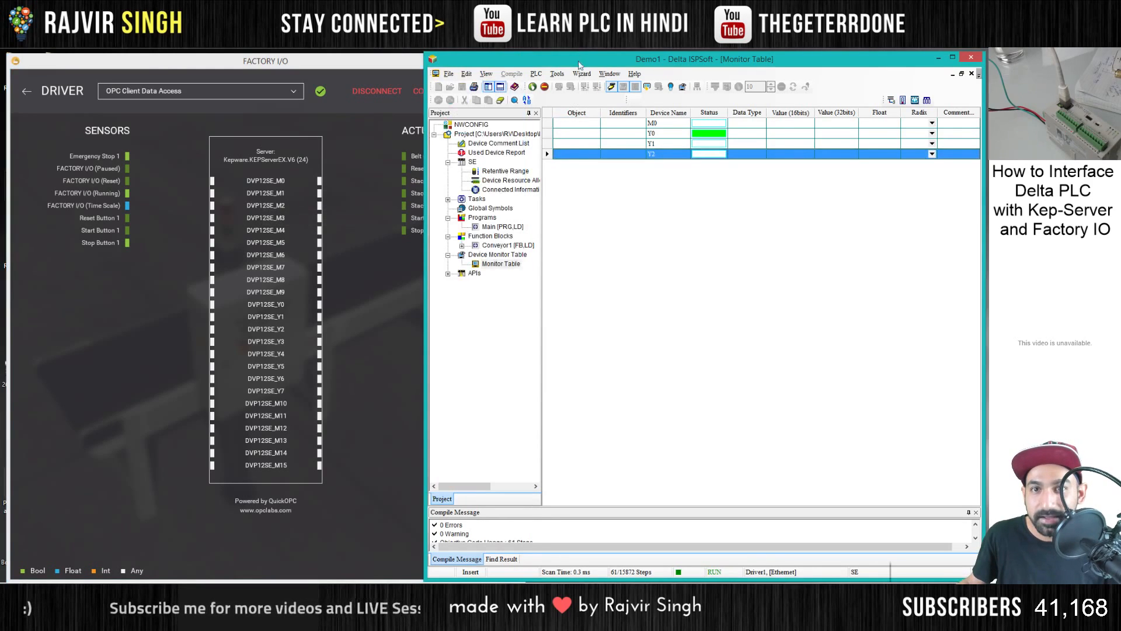
{"action": "double_click", "coordinate": [501, 227]}
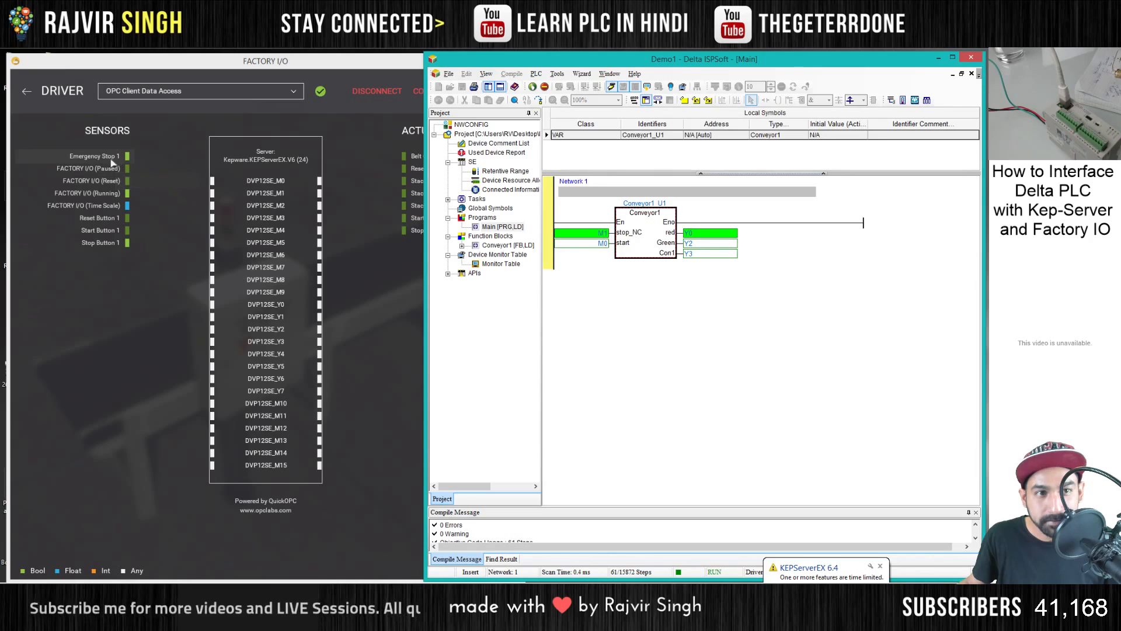
{"action": "left_click_drag", "start_coordinate": [102, 242], "coordinate": [198, 193]}
{"action": "left_click_drag", "start_coordinate": [102, 230], "coordinate": [205, 209]}
{"action": "left_click_drag", "start_coordinate": [94, 155], "coordinate": [202, 222]}
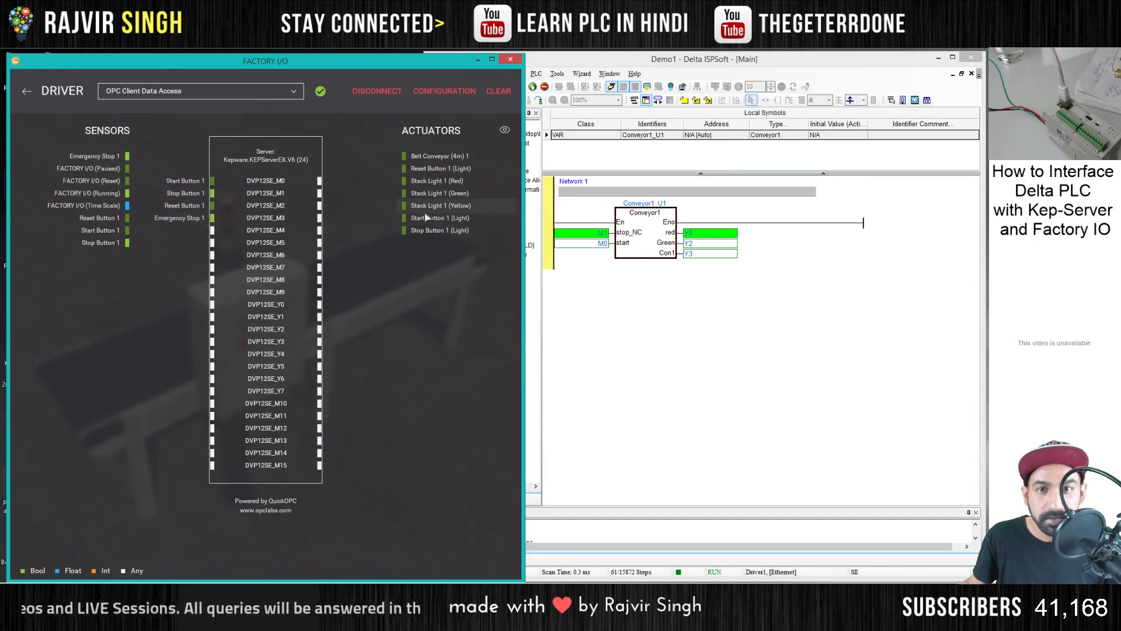
- Map Belt Conveyor (4m) 1 to DVP12SE_Y3 and the red, green and yellow stack lights to Y0, Y2 and Y1
{"action": "left_click_drag", "start_coordinate": [438, 159], "coordinate": [358, 343]}
{"action": "left_click_drag", "start_coordinate": [435, 169], "coordinate": [349, 310]}
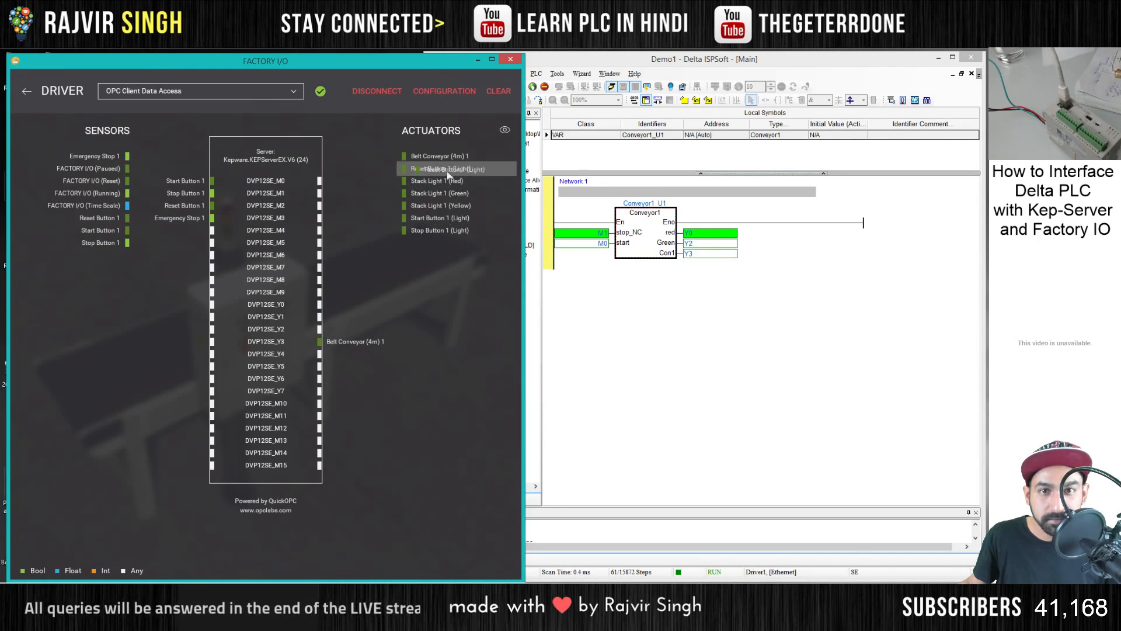
{"action": "left_click_drag", "start_coordinate": [430, 206], "coordinate": [350, 329]}
{"action": "left_click_drag", "start_coordinate": [428, 207], "coordinate": [350, 316]}
- Return to the conveyor scene and view the control panel and stack light up close with the fly camera
{"action": "left_click", "coordinate": [27, 92]}
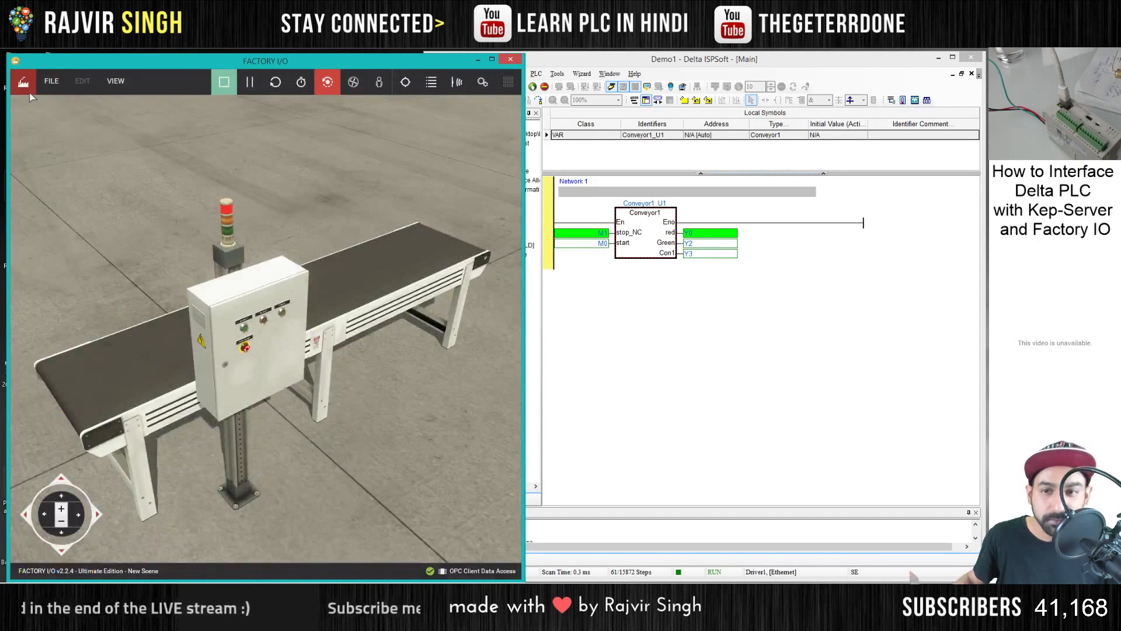
{"action": "left_click", "coordinate": [353, 83]}
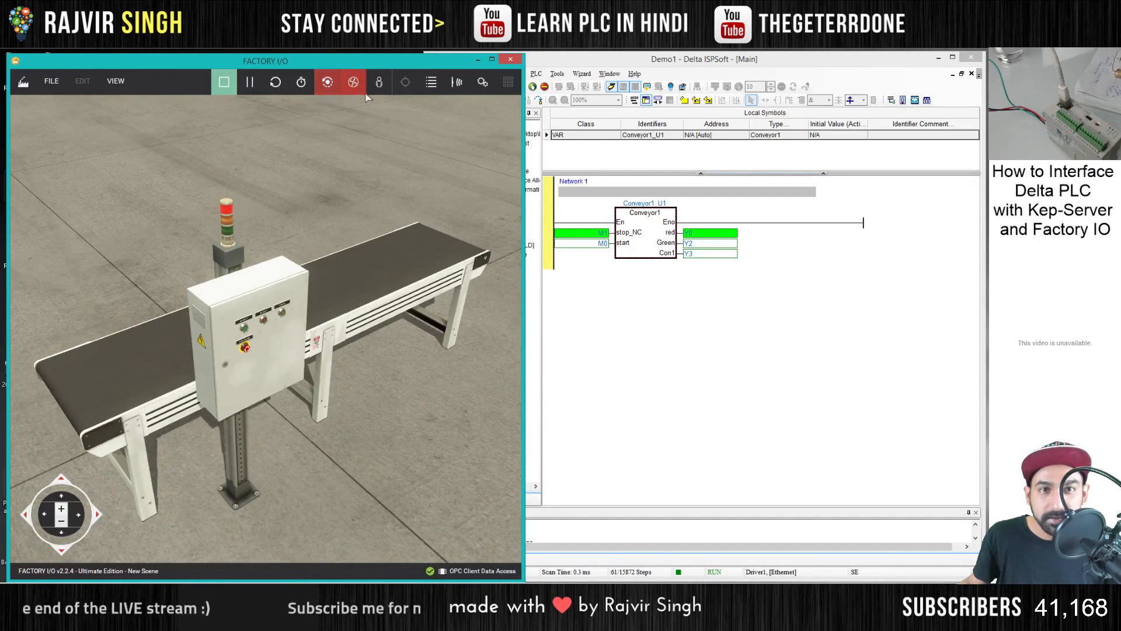
{"action": "scroll", "coordinate": [312, 289], "scroll_direction": "up", "scroll_amount": 5}
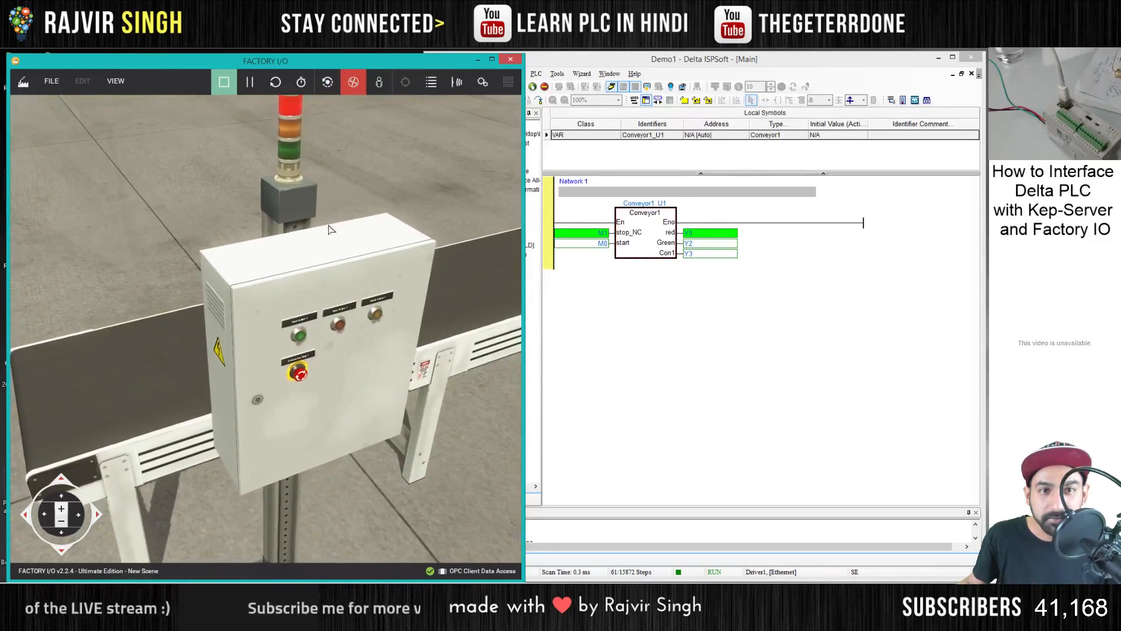
- Open the Conveyor1_U1 block instance online in ISPSoft to monitor its networks
{"action": "left_click", "coordinate": [644, 244]}
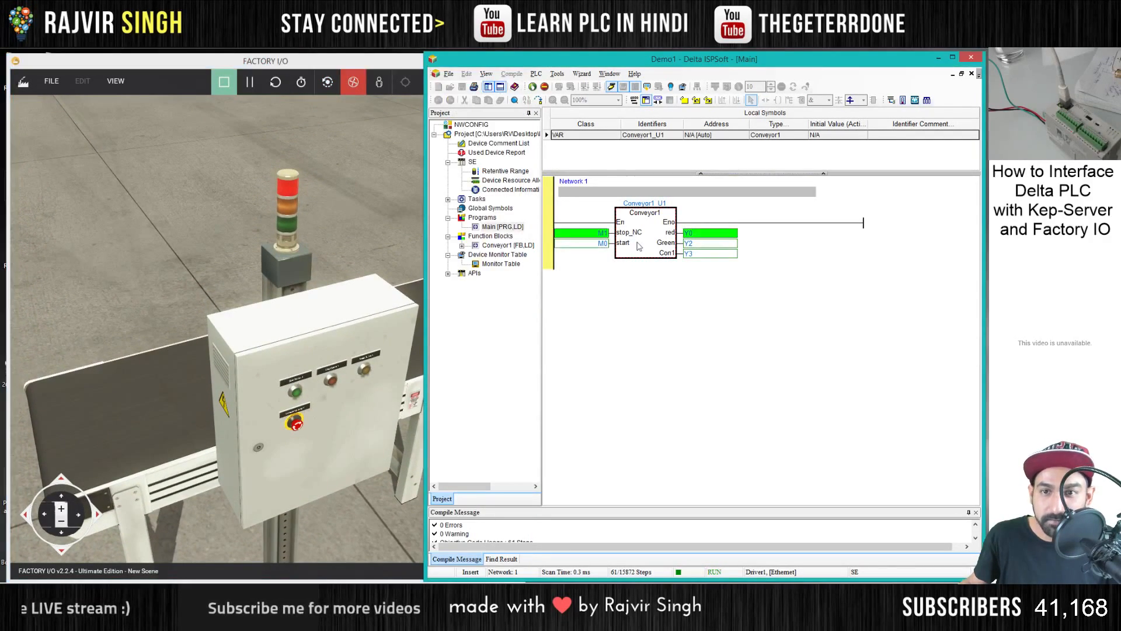
{"action": "double_click", "coordinate": [644, 244]}
{"action": "left_click", "coordinate": [518, 255]}
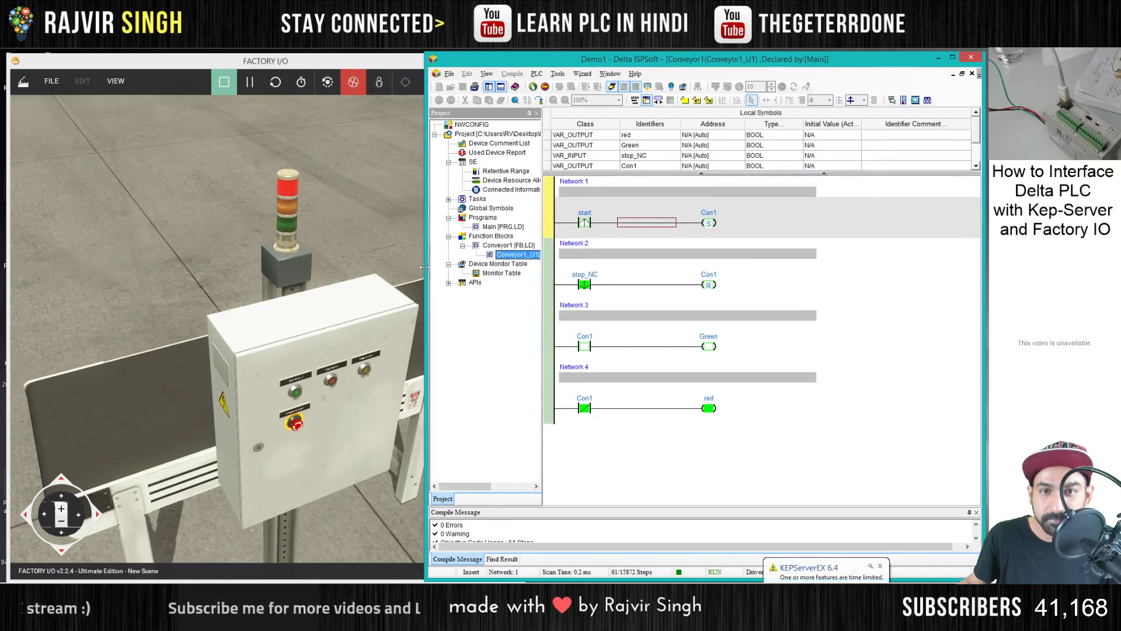
- Narrow the ISPSoft window to open the Main program online beside the scene, and start the conveyor with the panel's green start button
{"action": "left_click_drag", "start_coordinate": [425, 270], "coordinate": [501, 270]}
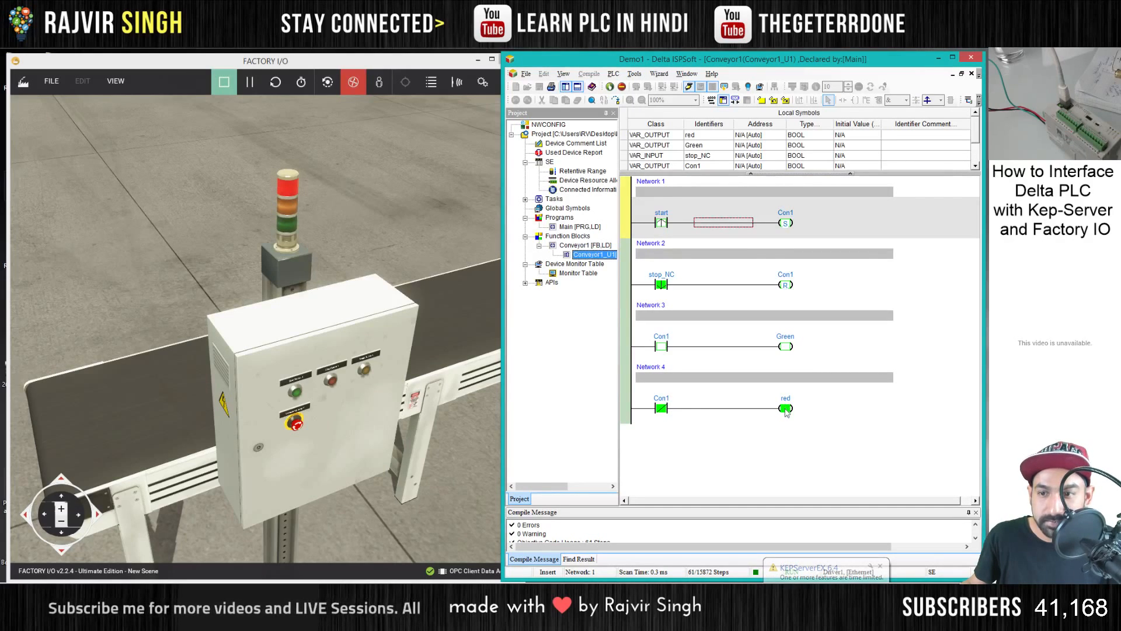
{"action": "double_click", "coordinate": [578, 227]}
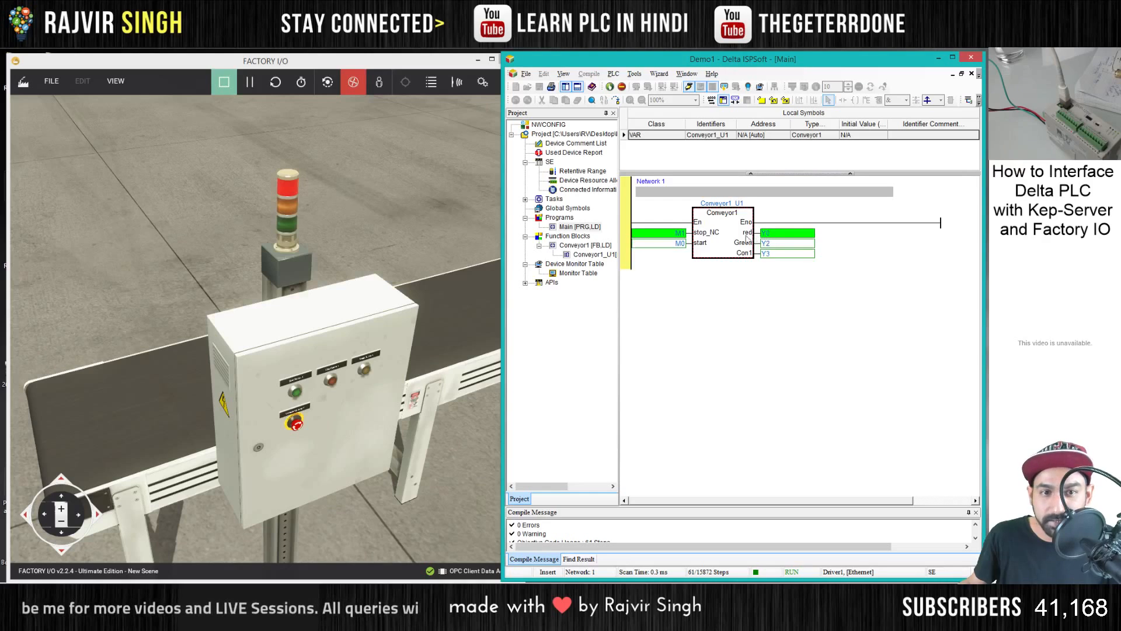
{"action": "left_click", "coordinate": [380, 201]}
{"action": "left_click", "coordinate": [297, 397]}
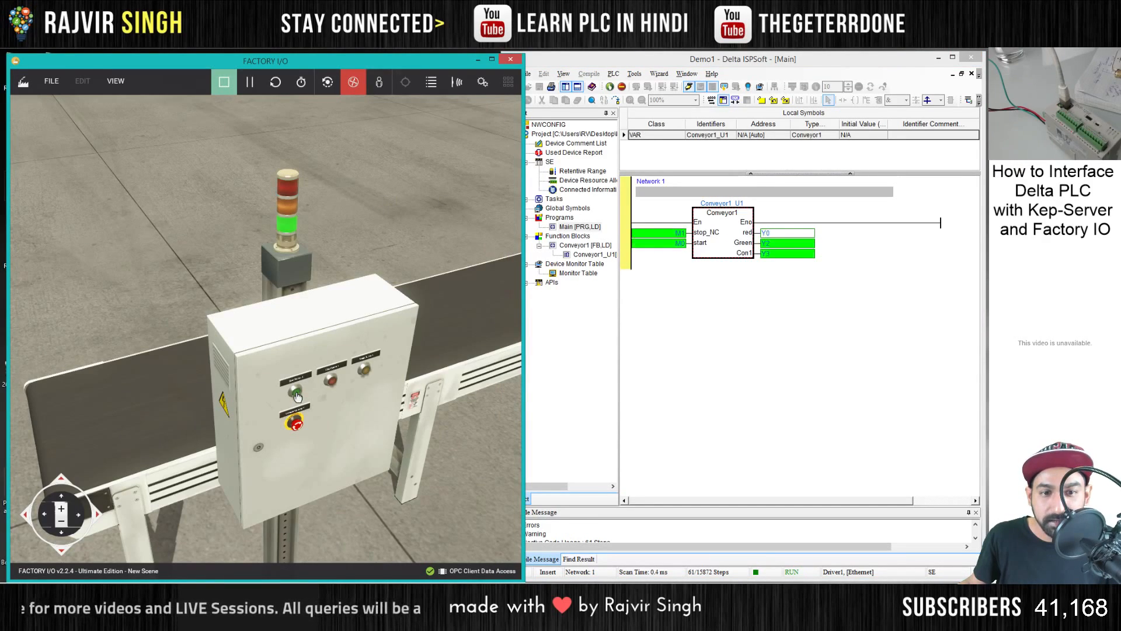
- In the Factory I/O scene, stop the conveyor with the red stop button and restart it with the green start button, checking the stack light
{"action": "left_click_drag", "start_coordinate": [332, 232], "coordinate": [278, 324]}
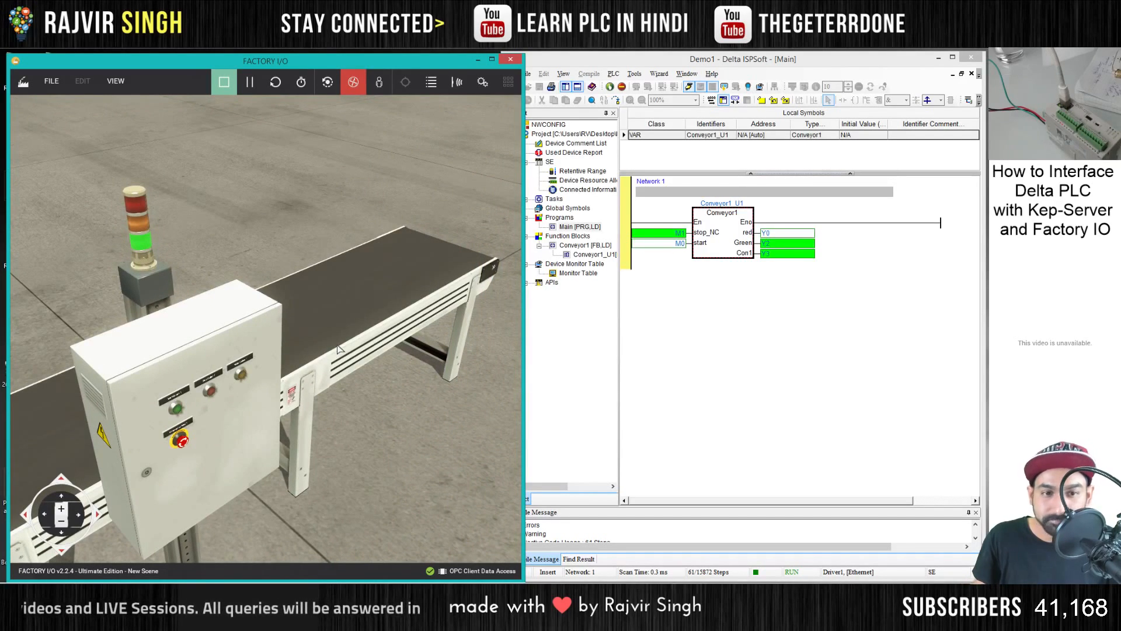
{"action": "left_click_drag", "start_coordinate": [366, 255], "coordinate": [266, 322]}
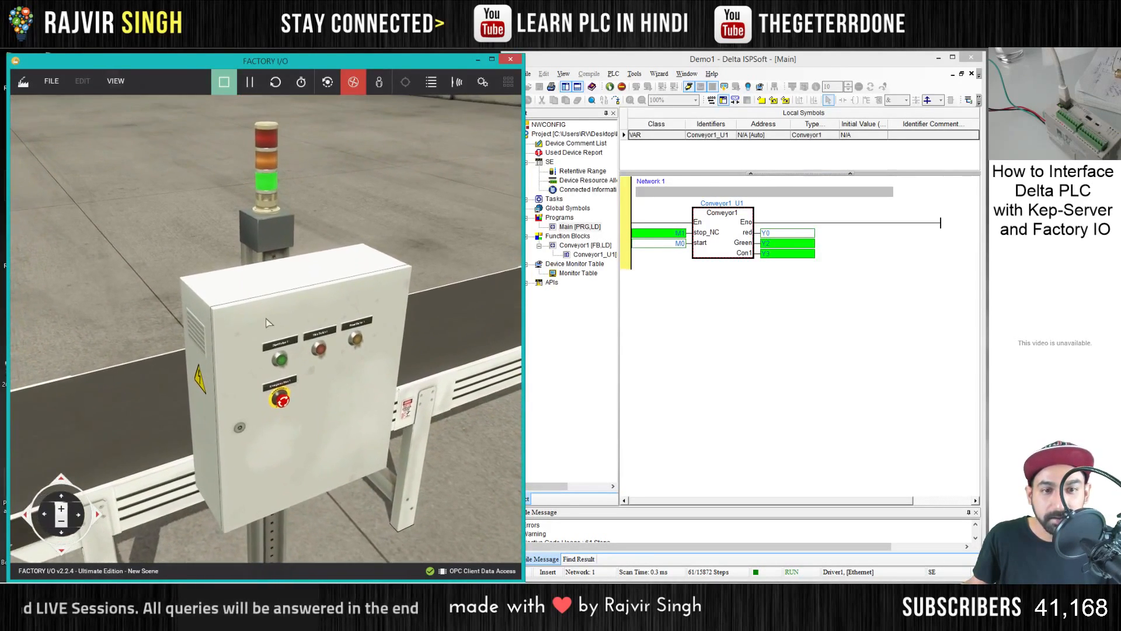
{"action": "left_click", "coordinate": [321, 350]}
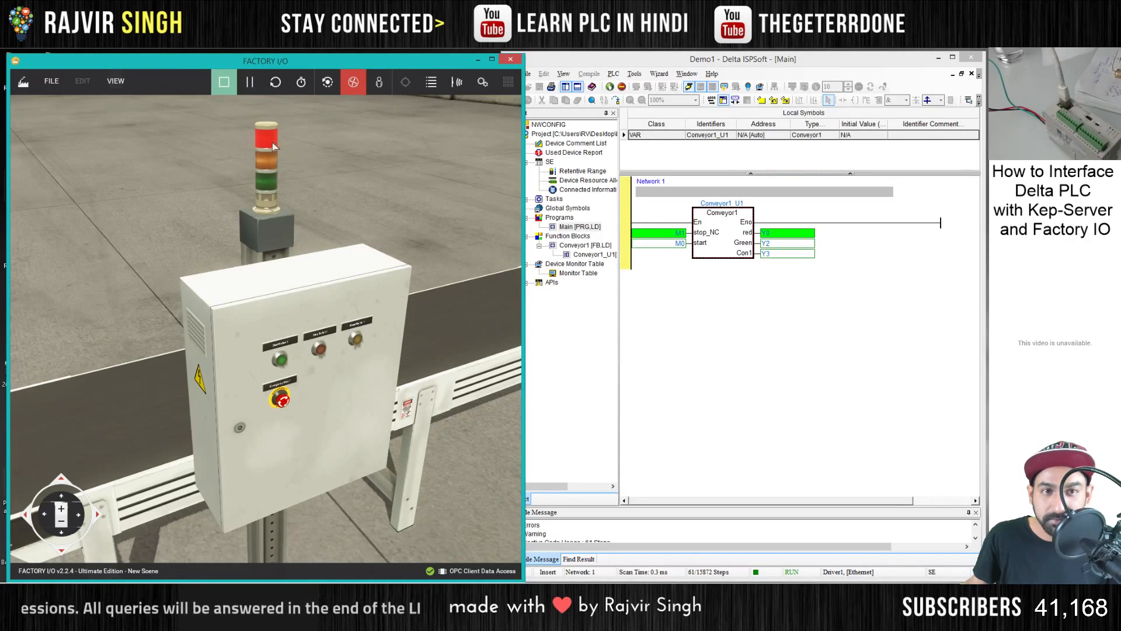
{"action": "left_click", "coordinate": [280, 362]}
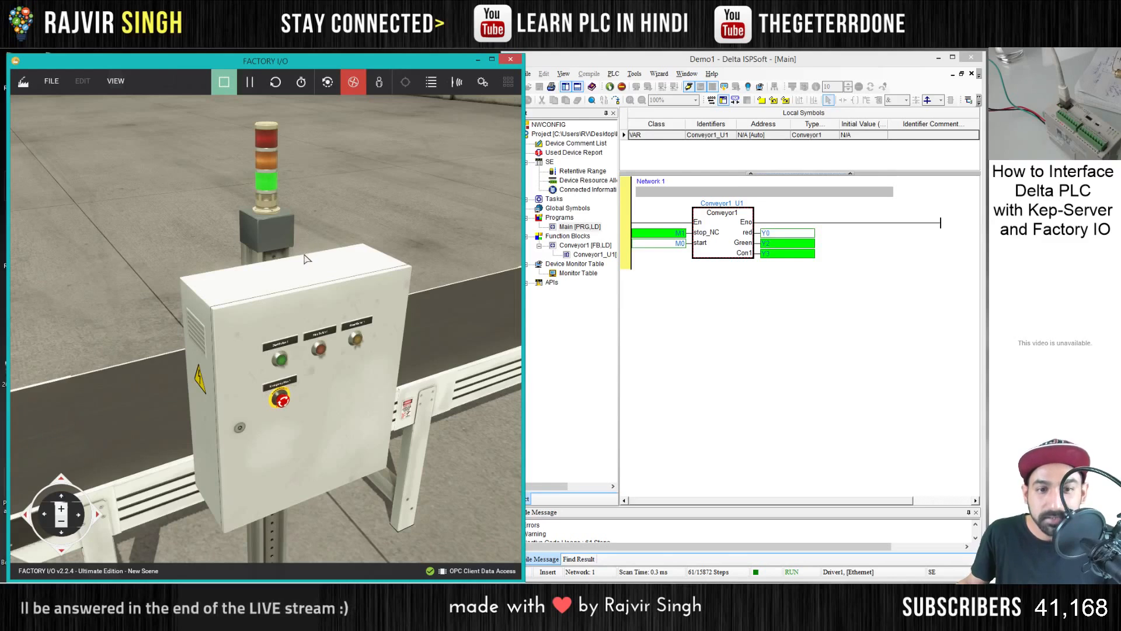
{"action": "left_click_drag", "start_coordinate": [304, 258], "coordinate": [294, 302]}
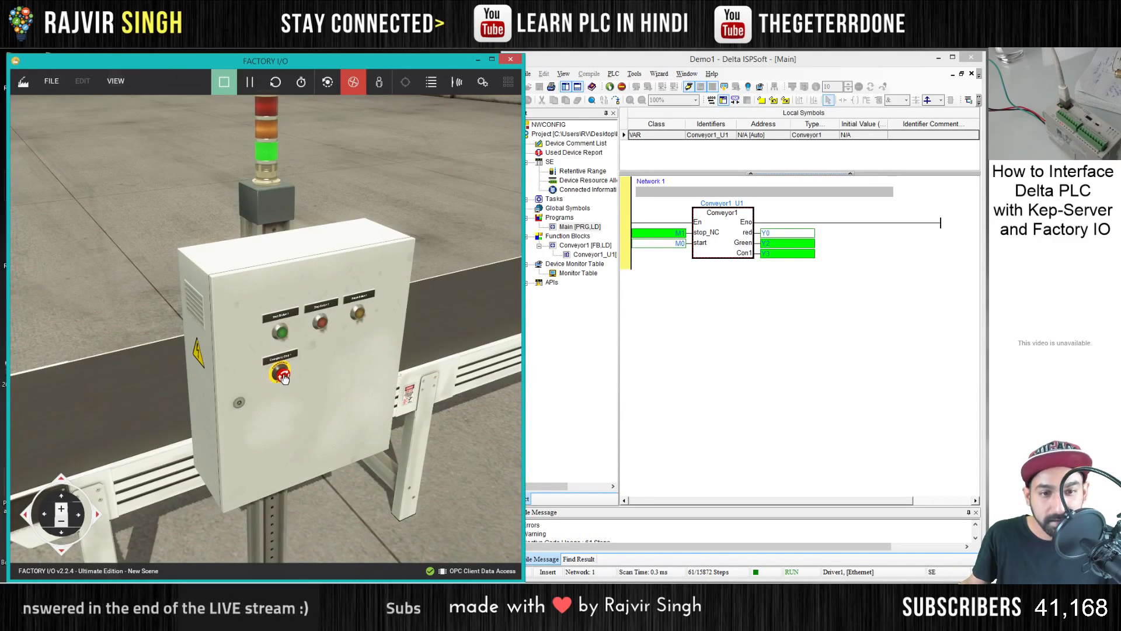
{"action": "left_click_drag", "start_coordinate": [325, 264], "coordinate": [246, 294]}
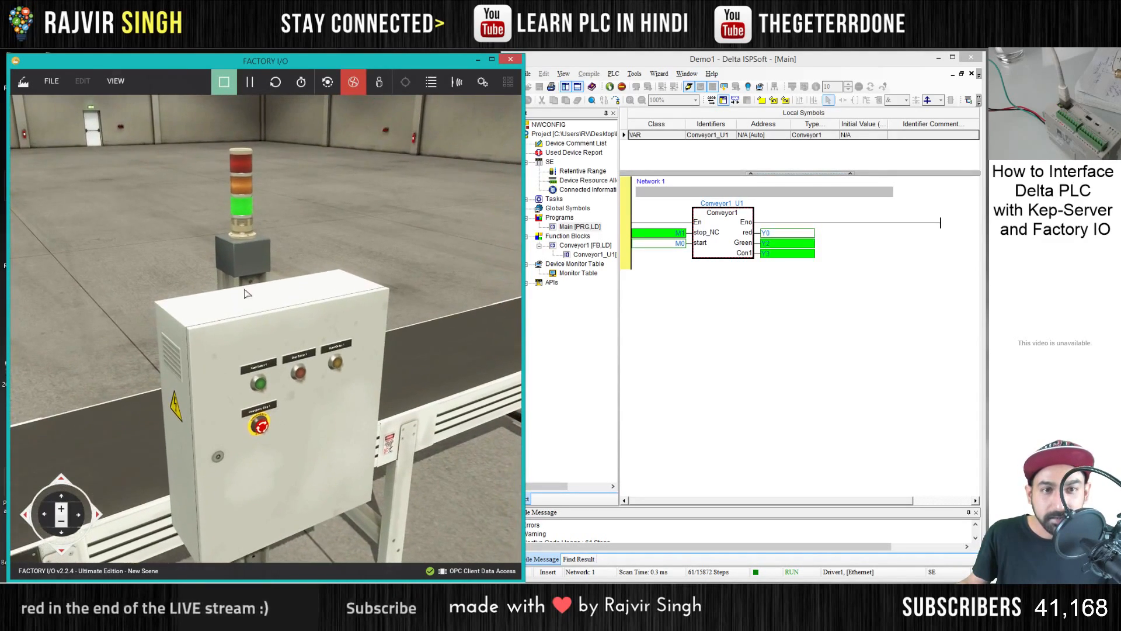
{"action": "scroll", "coordinate": [246, 294], "scroll_direction": "down", "scroll_amount": 2}
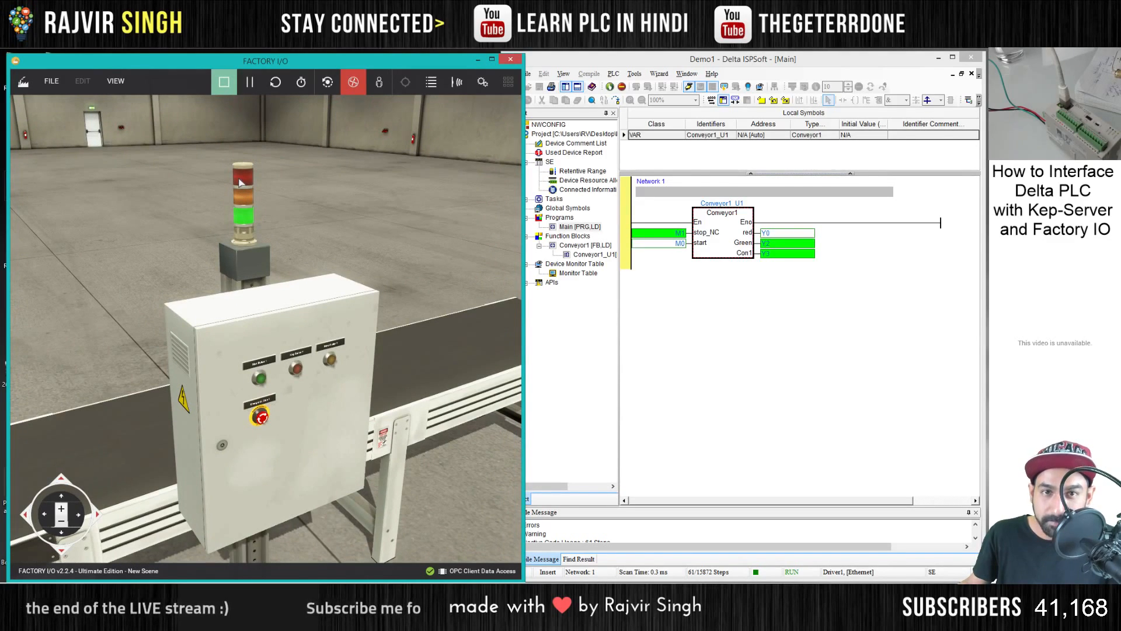
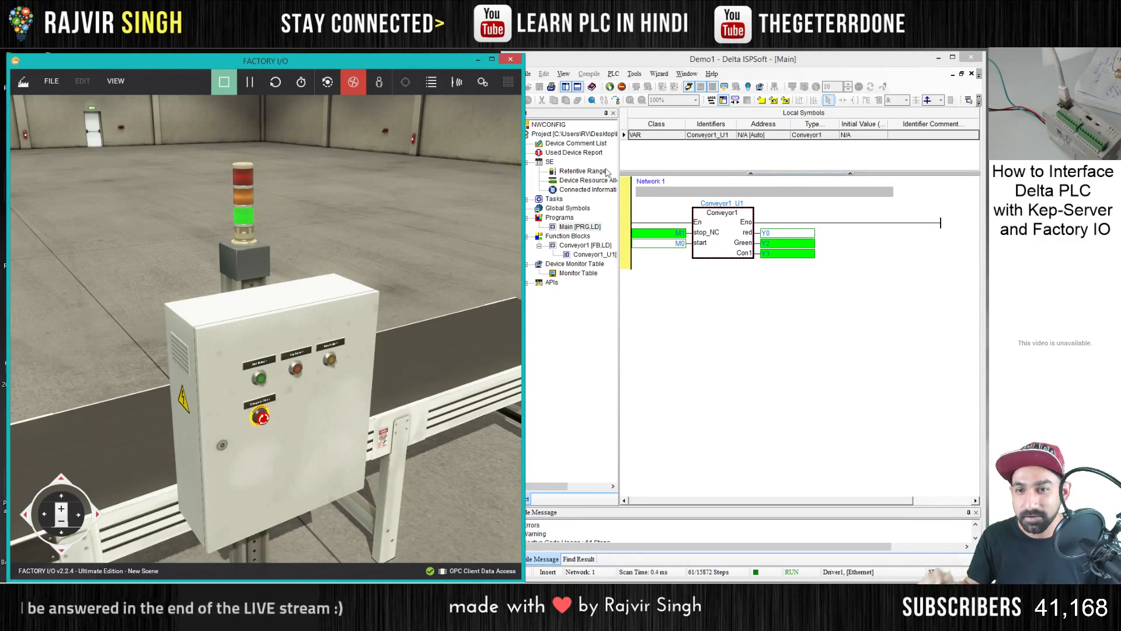
- Take ISPSoft out of online monitoring and open the Conveyor1 function block from the Main program for editing
{"action": "left_click", "coordinate": [582, 259]}
{"action": "left_click", "coordinate": [578, 228]}
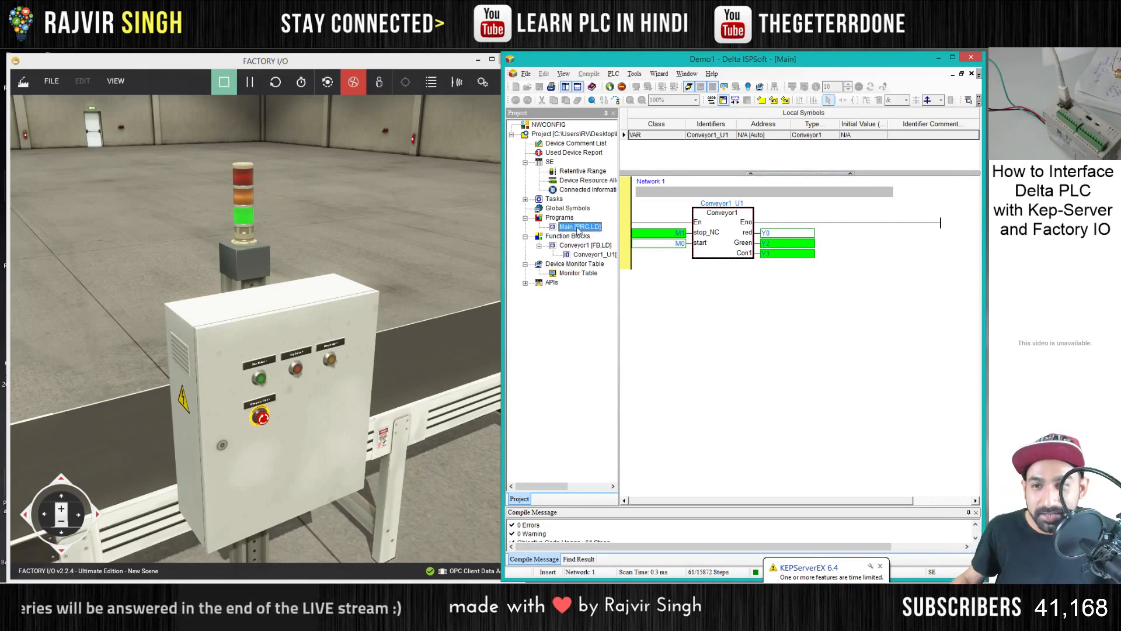
{"action": "left_click", "coordinate": [689, 87]}
{"action": "double_click", "coordinate": [734, 226]}
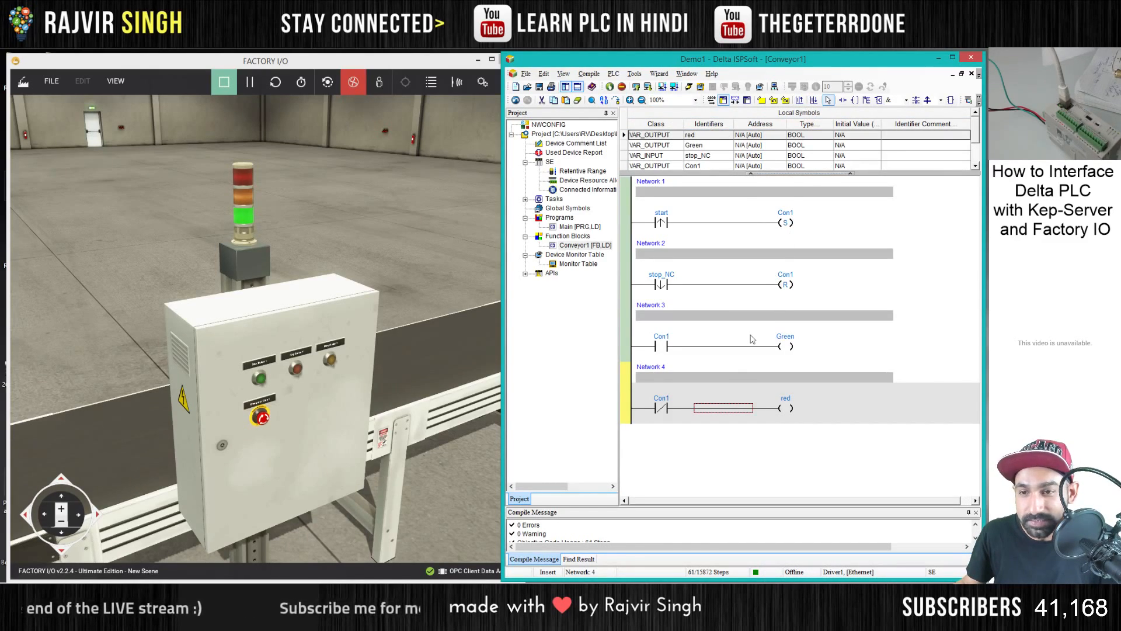
- Add an unnamed contact in parallel with the normally closed Con1 contact in Network 4
{"action": "left_click", "coordinate": [785, 409]}
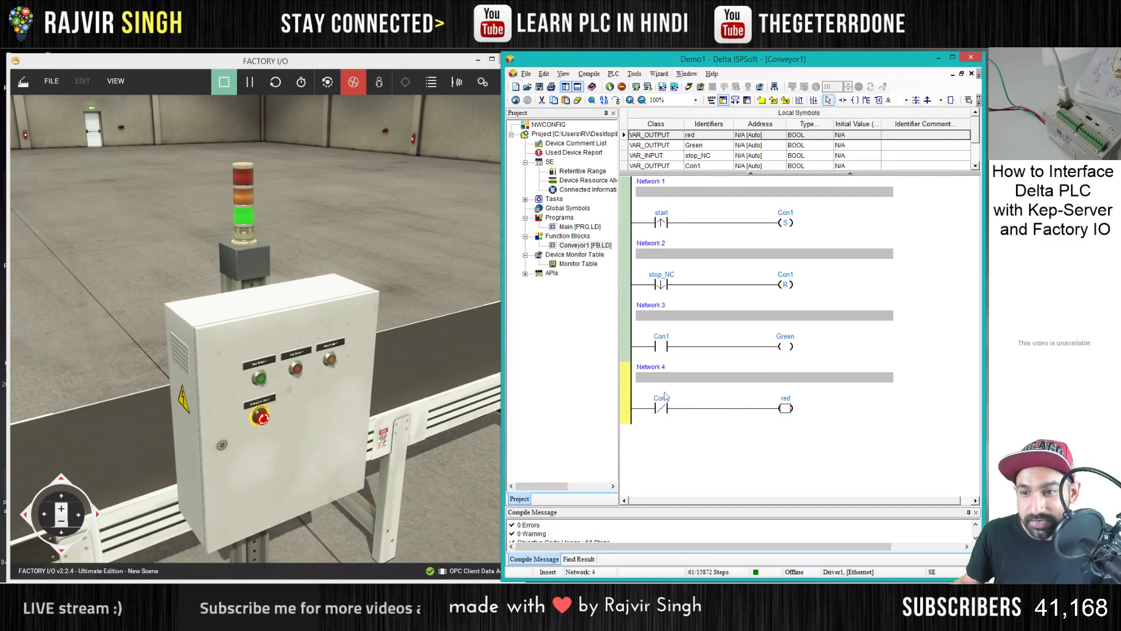
{"action": "left_click", "coordinate": [664, 410]}
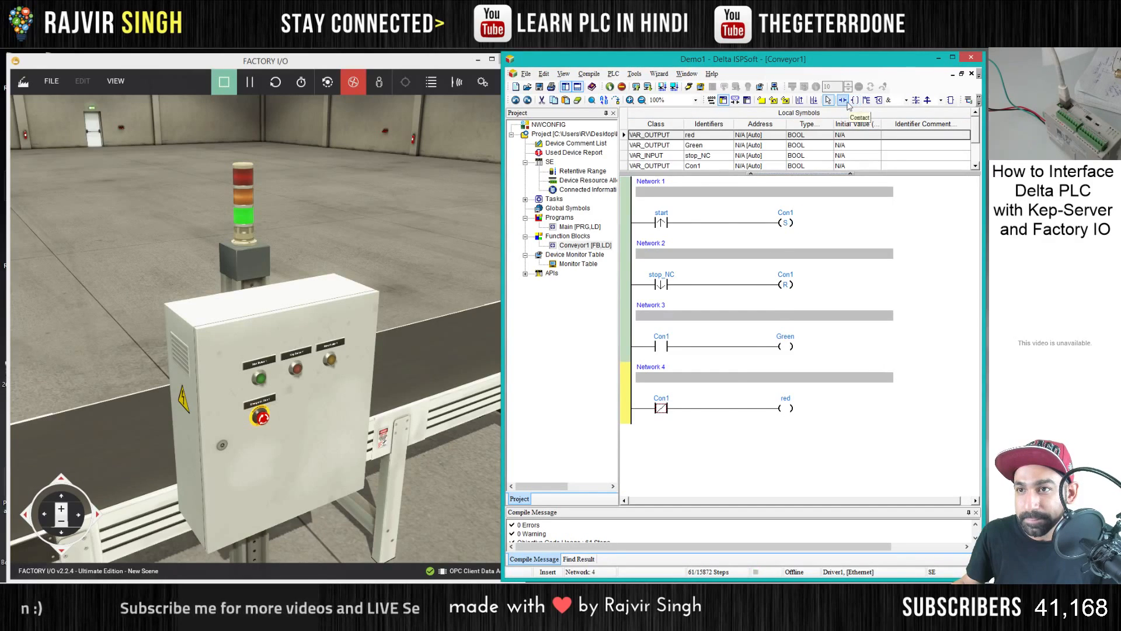
{"action": "left_click", "coordinate": [843, 100]}
{"action": "left_click", "coordinate": [663, 409]}
{"action": "left_click", "coordinate": [662, 416]}
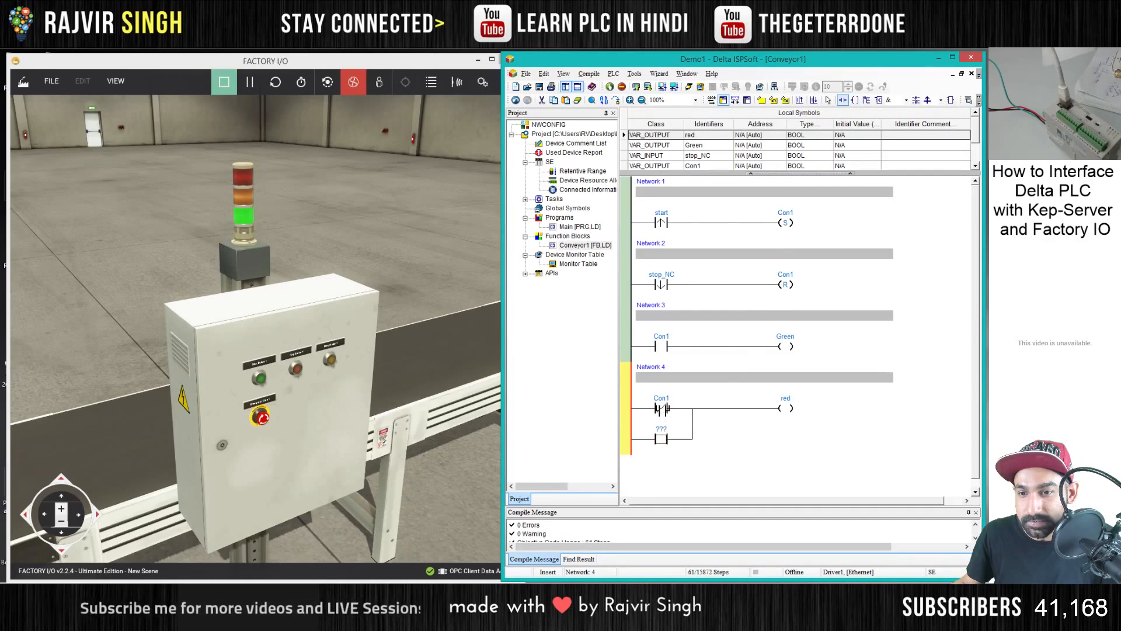
{"action": "key", "text": "Escape"}
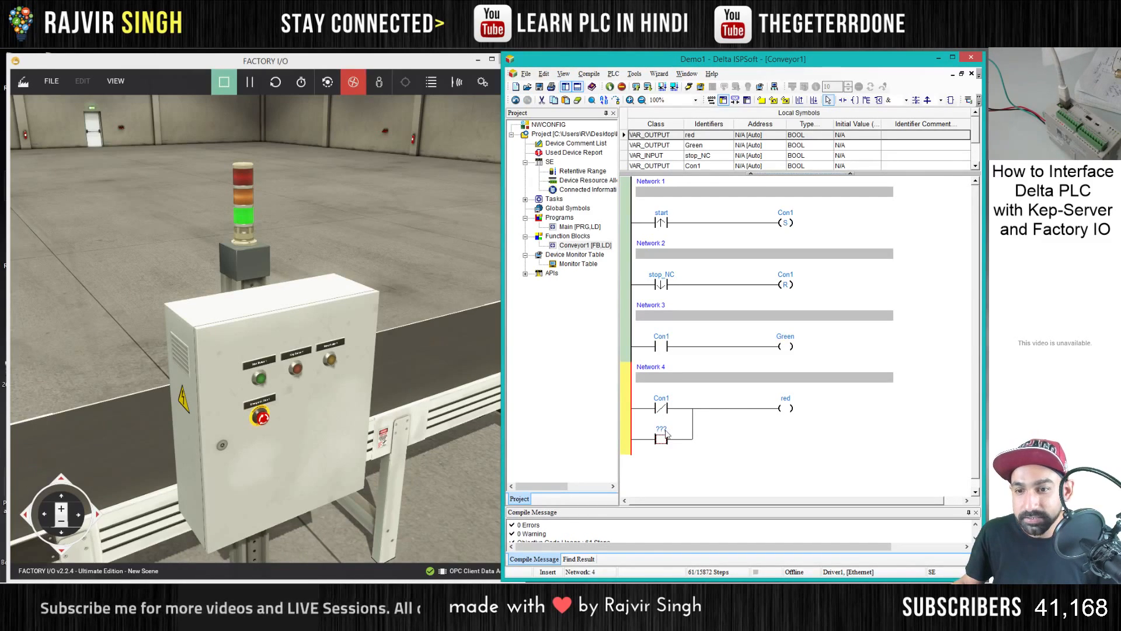
{"action": "double_click", "coordinate": [666, 433]}
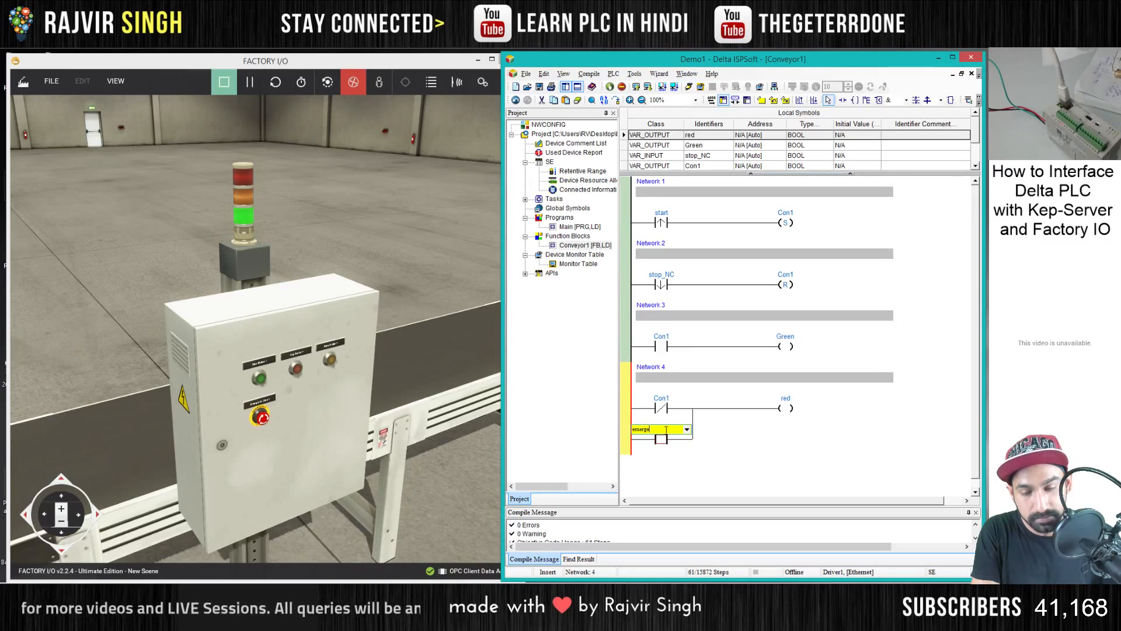
{"action": "key", "text": "Escape"}
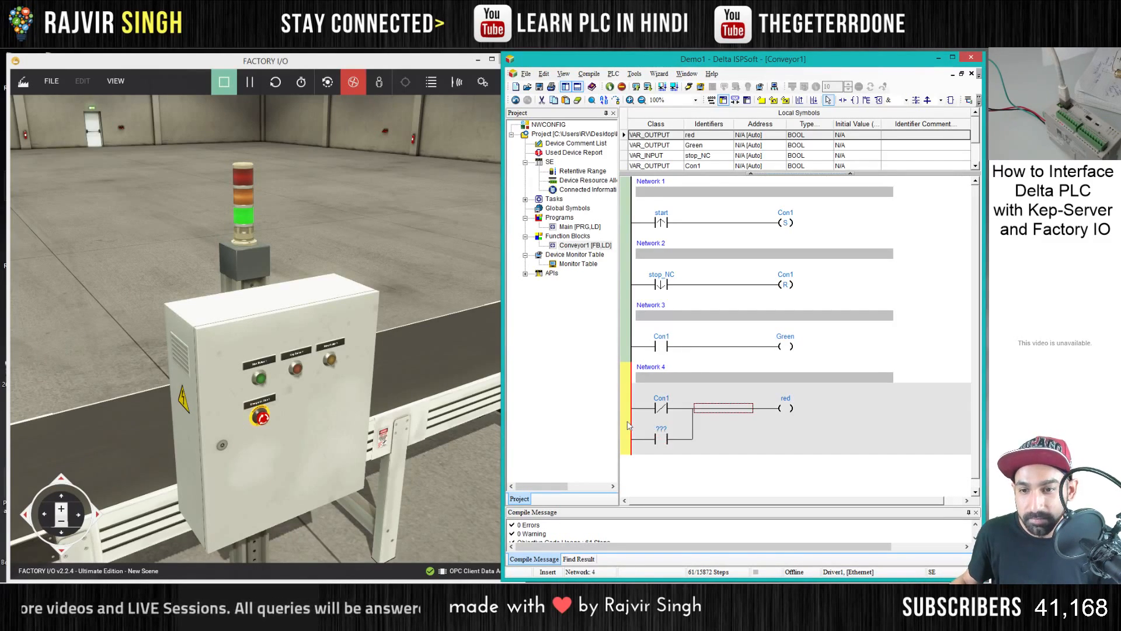
- Add Network 5 with a falling-edge contact named emergency, declaring it as a BOOL symbol of class VAR
{"action": "left_click", "coordinate": [814, 99]}
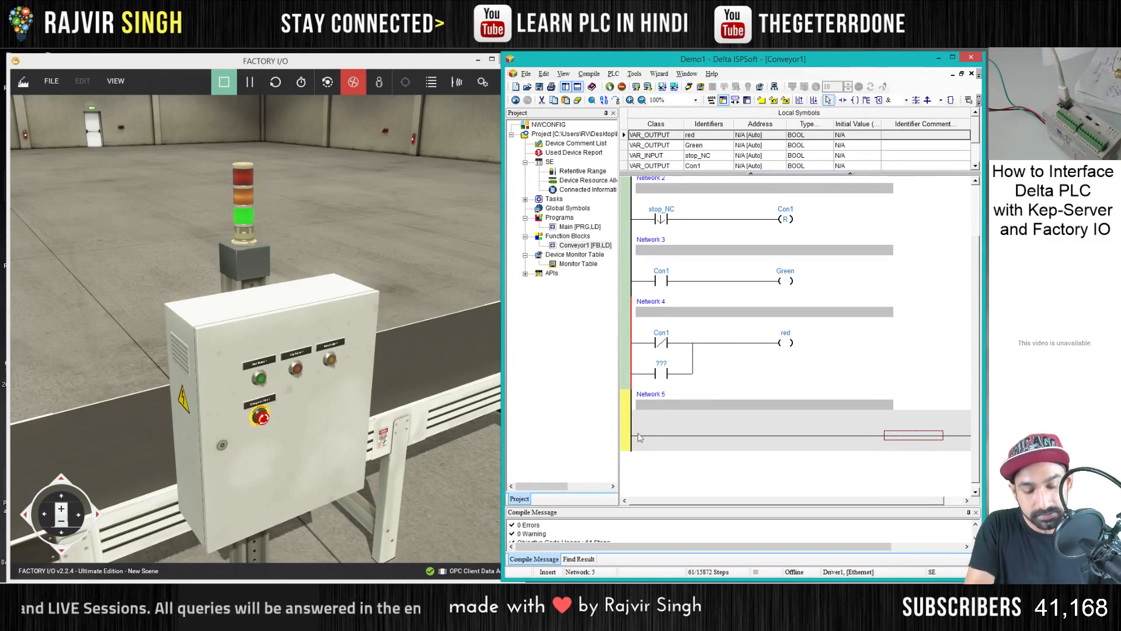
{"action": "type", "text": "ldi"}
{"action": "key", "text": "Return"}
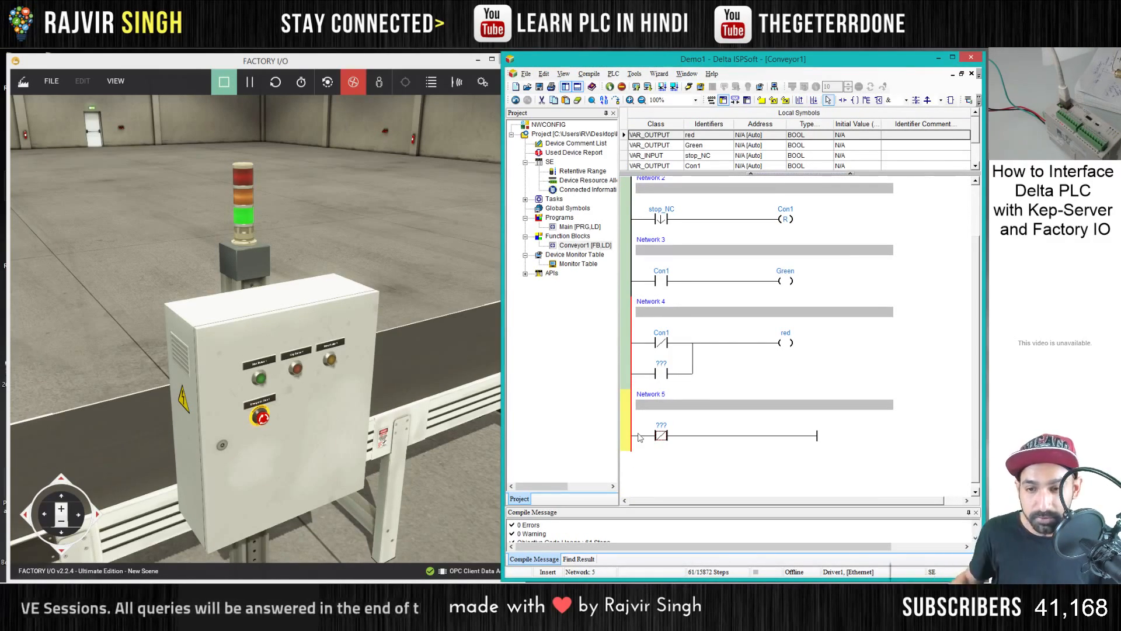
{"action": "double_click", "coordinate": [662, 426]}
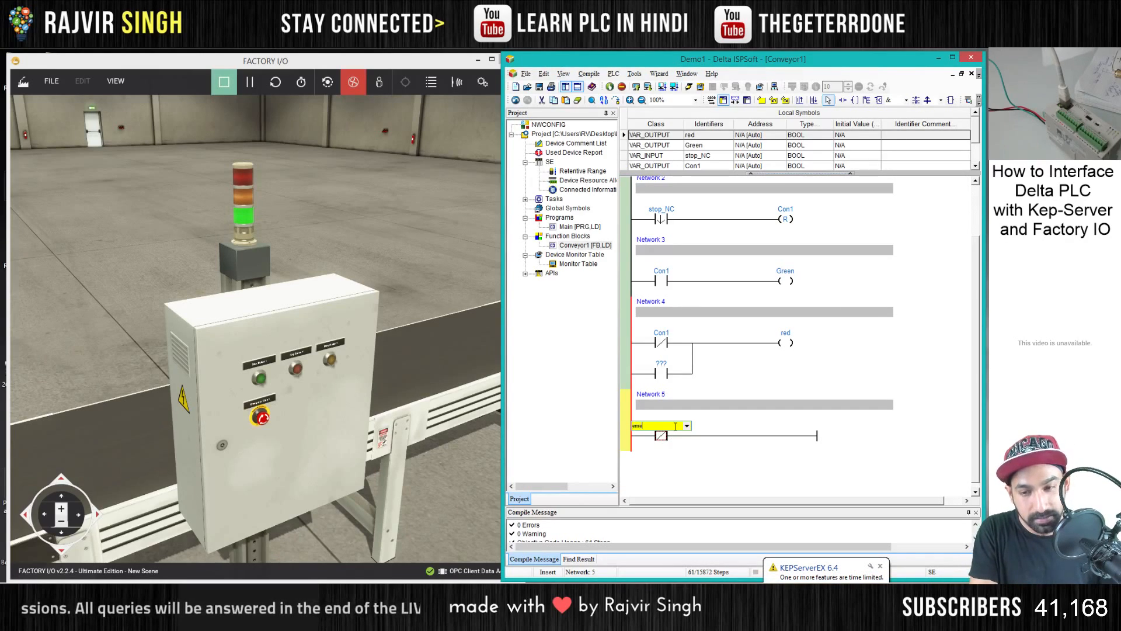
{"action": "type", "text": "emergency"}
{"action": "key", "text": "Return"}
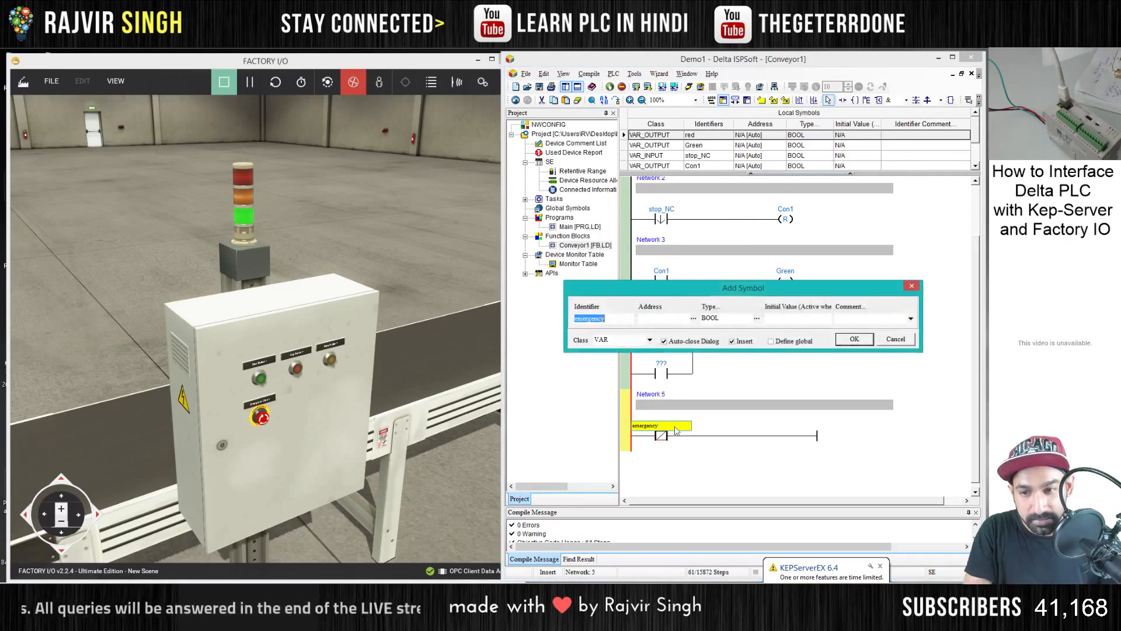
{"action": "left_click", "coordinate": [854, 340]}
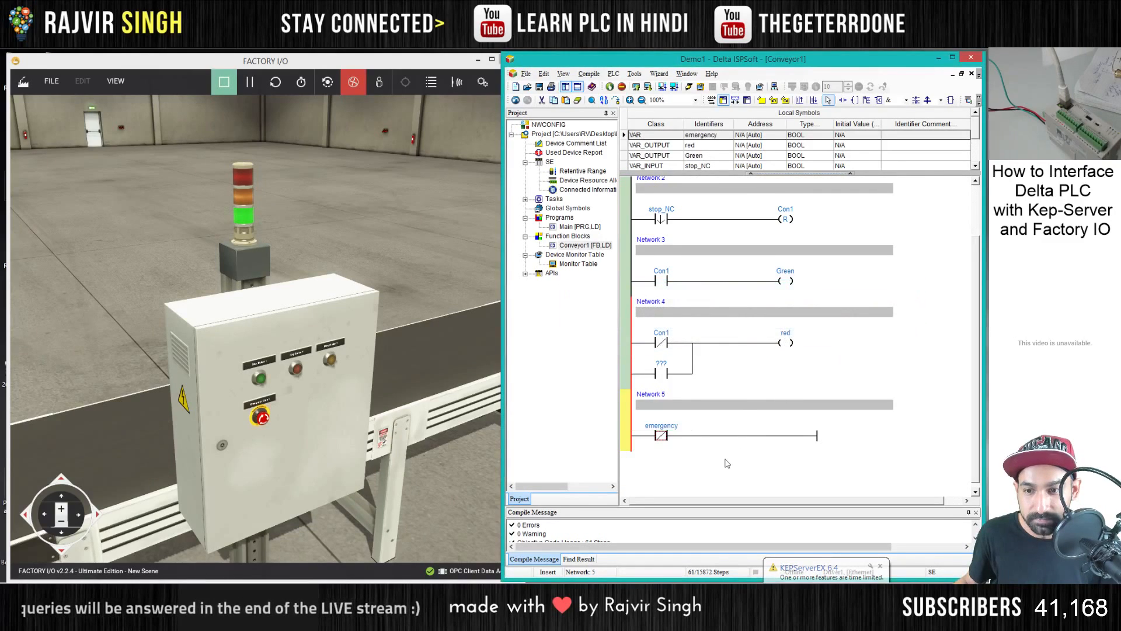
{"action": "left_click", "coordinate": [662, 437]}
{"action": "left_click", "coordinate": [657, 478]}
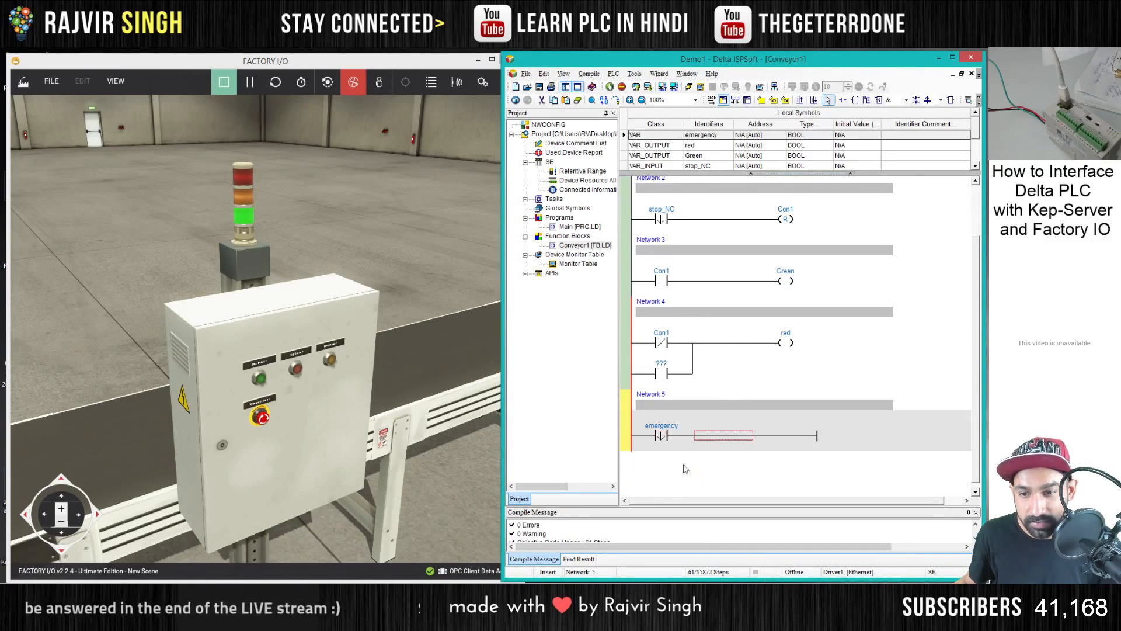
- Add a set coil named fault to Network 5, declaring it as a BOOL symbol of class VAR
{"action": "type", "text": "set fault"}
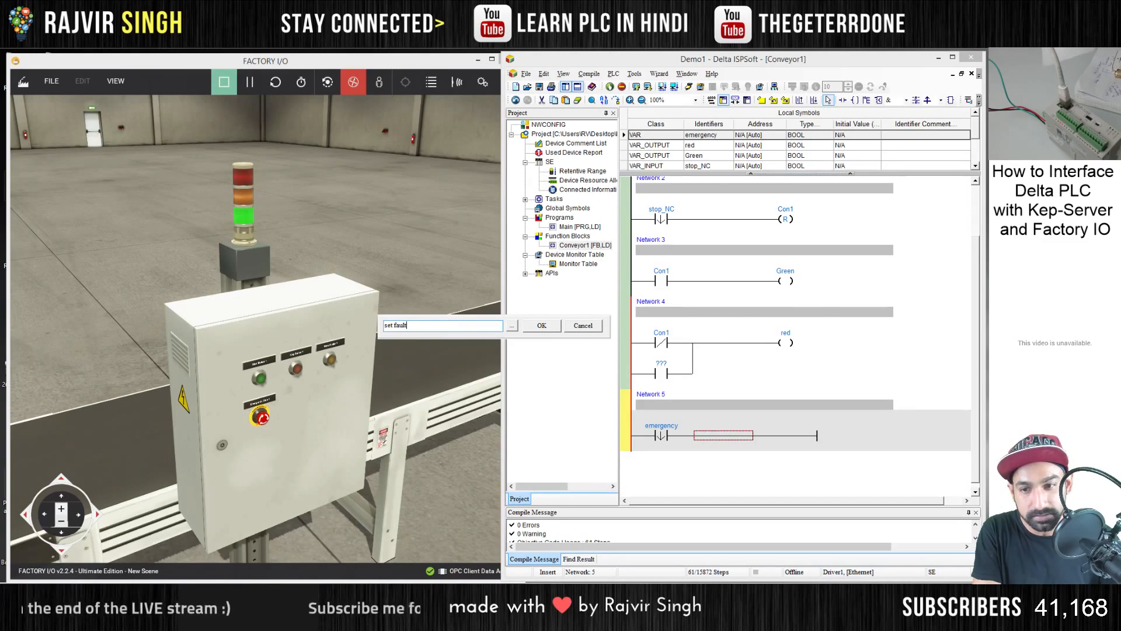
{"action": "key", "text": "Return"}
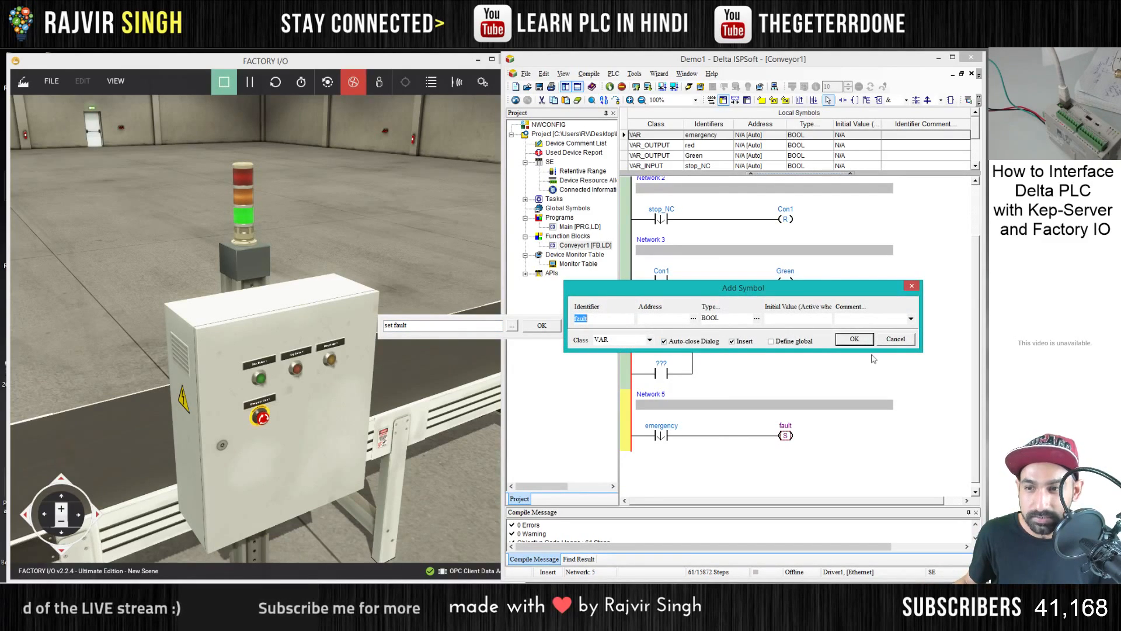
{"action": "left_click", "coordinate": [756, 318]}
{"action": "left_click", "coordinate": [770, 340]}
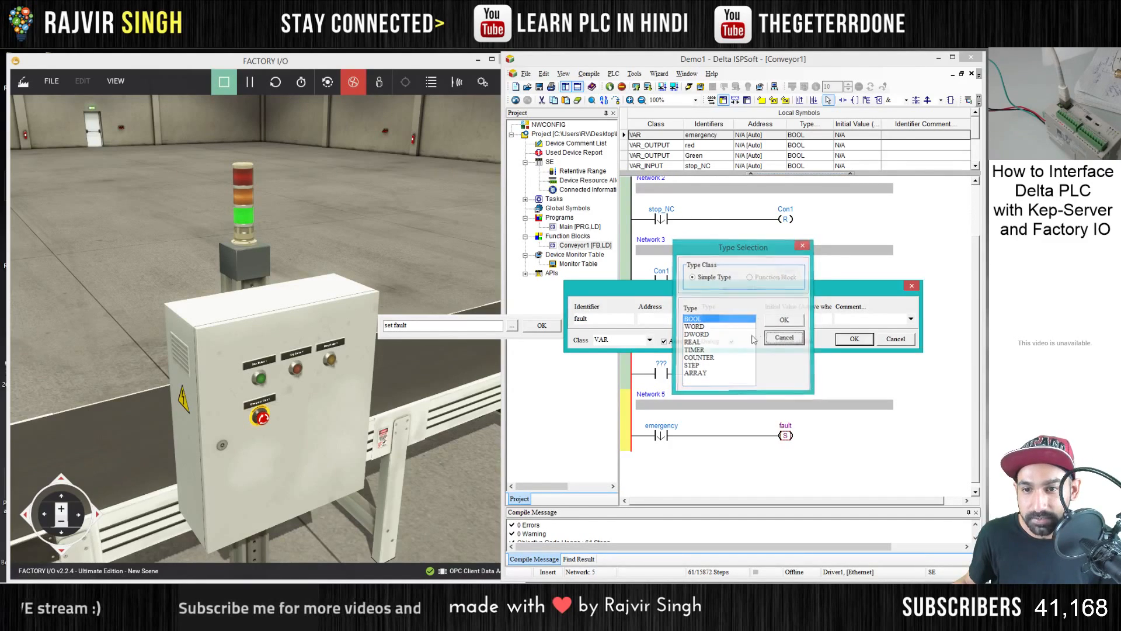
{"action": "left_click", "coordinate": [854, 339]}
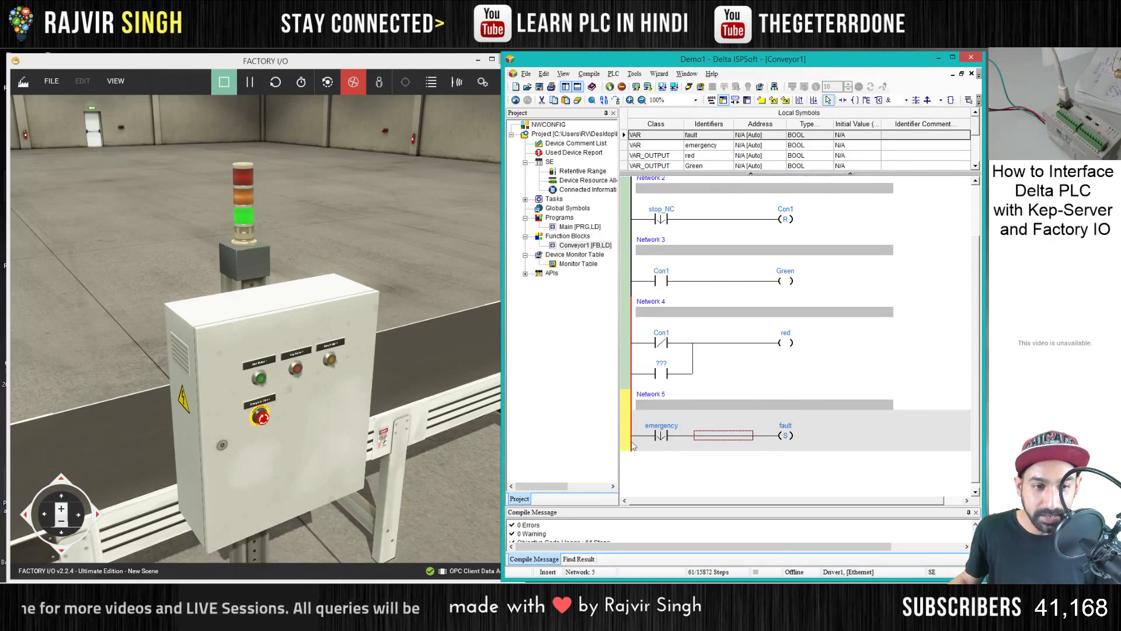
- Reassign the set coil in Network 5 to a new BOOL symbol named disable_outputs
{"action": "double_click", "coordinate": [785, 426]}
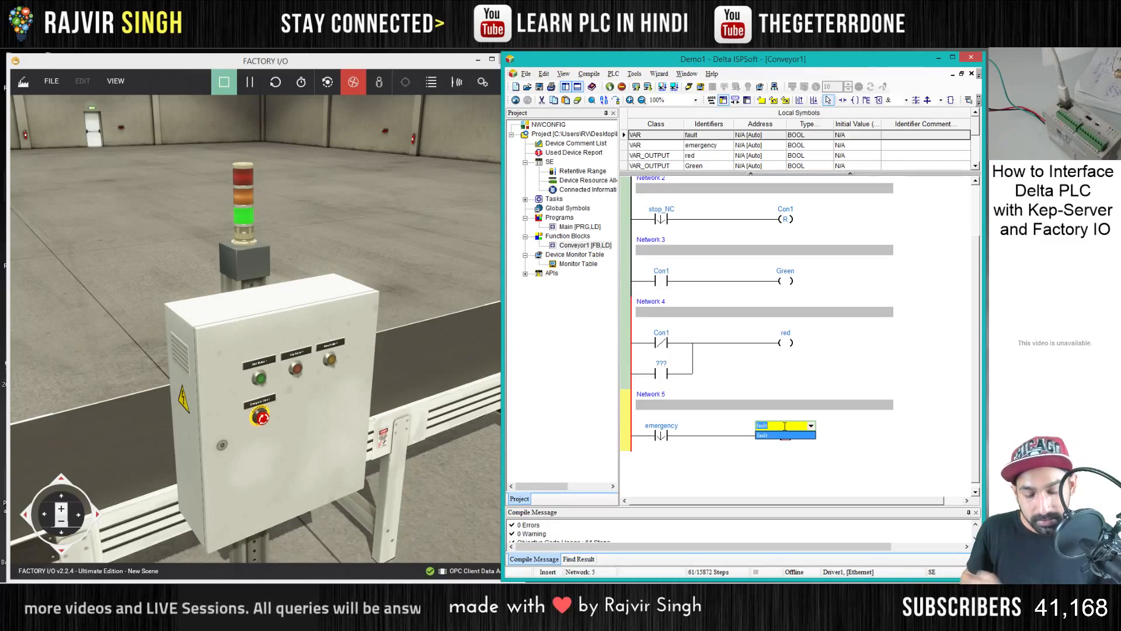
{"action": "type", "text": "c"}
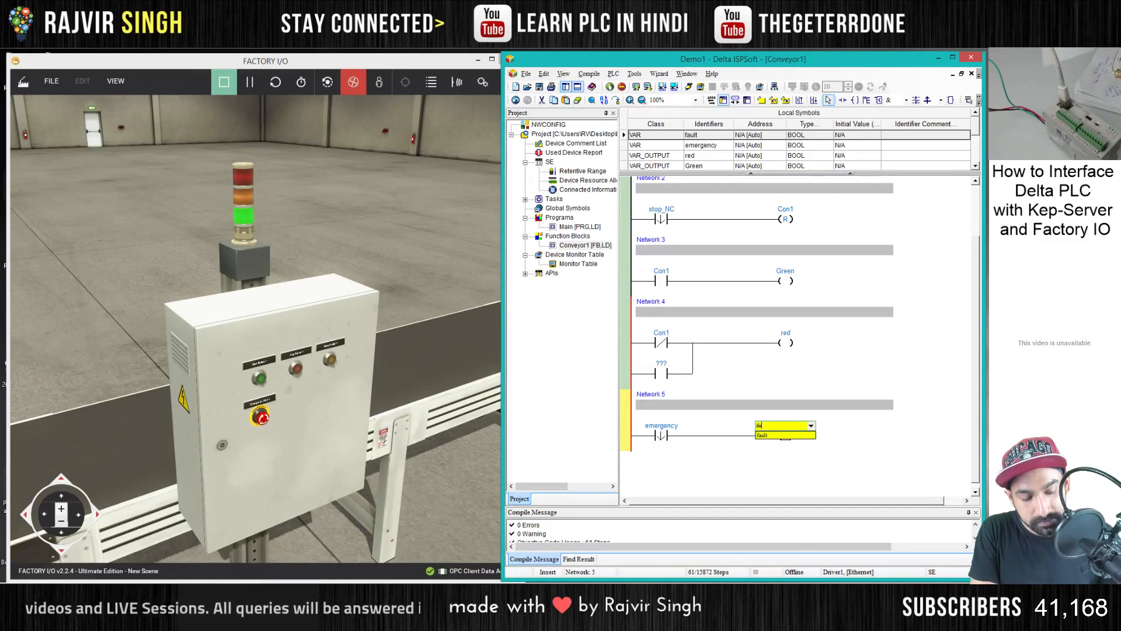
{"action": "type", "text": "isable"}
{"action": "key", "text": "Return"}
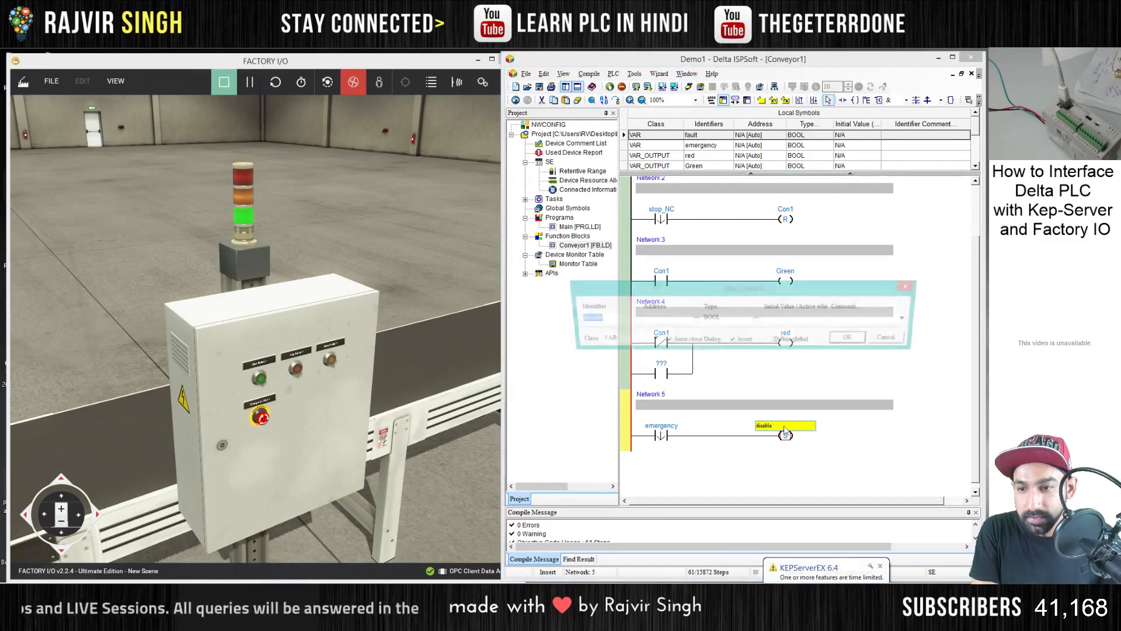
{"action": "key", "text": "Return"}
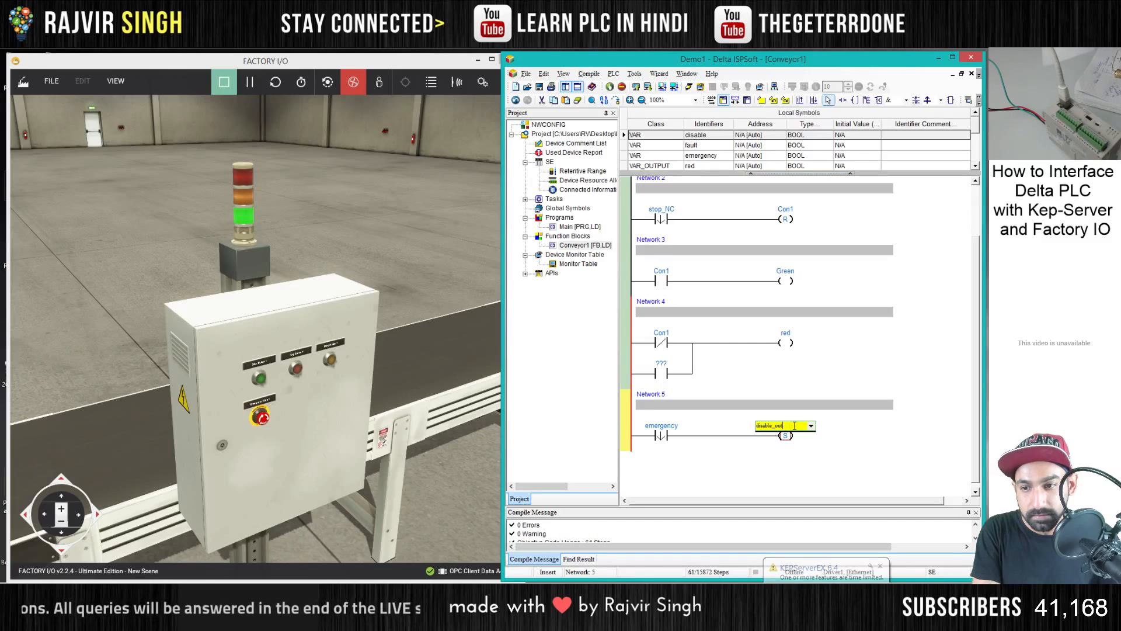
{"action": "key", "text": "Return"}
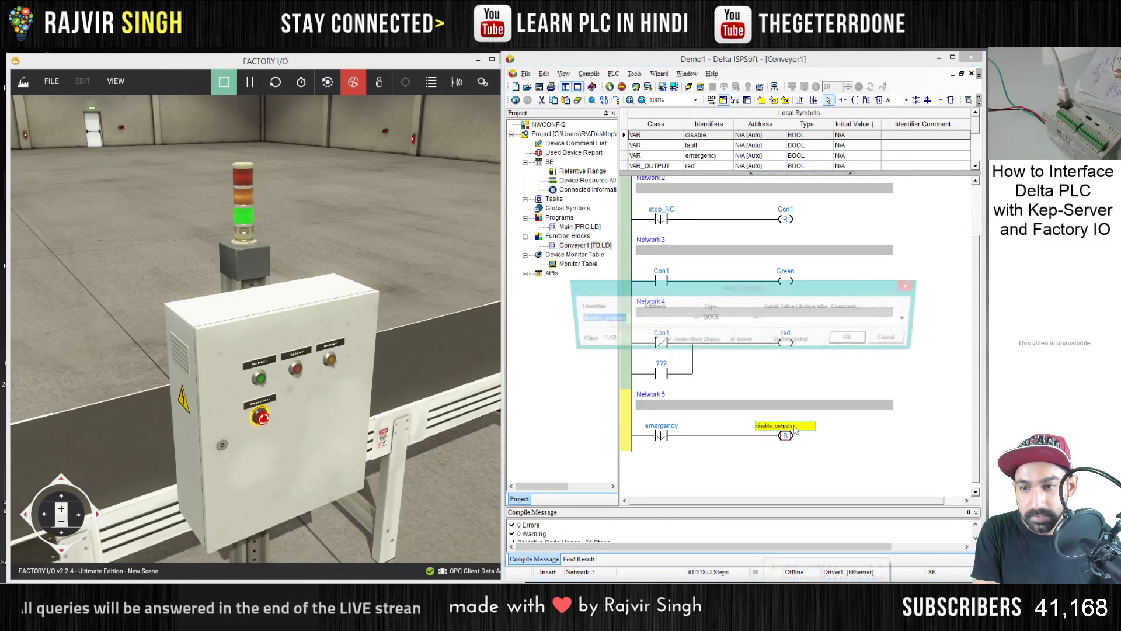
{"action": "key", "text": "Return"}
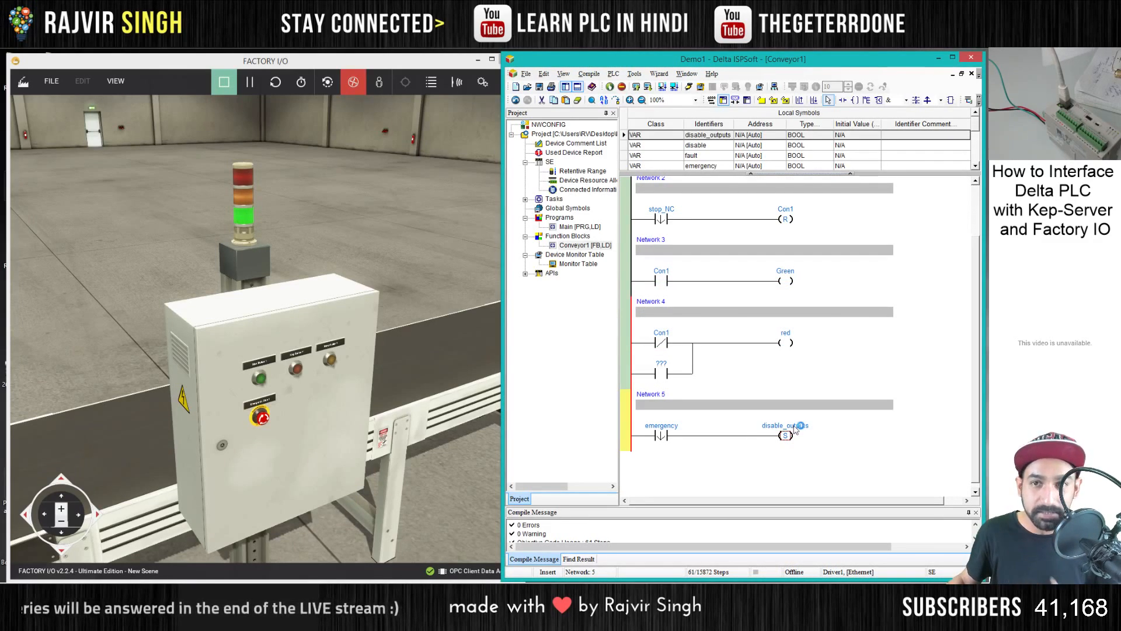
- Change the class of the disable_outputs symbol to VAR_OUTPUT in the local symbol table
{"action": "double_click", "coordinate": [789, 425]}
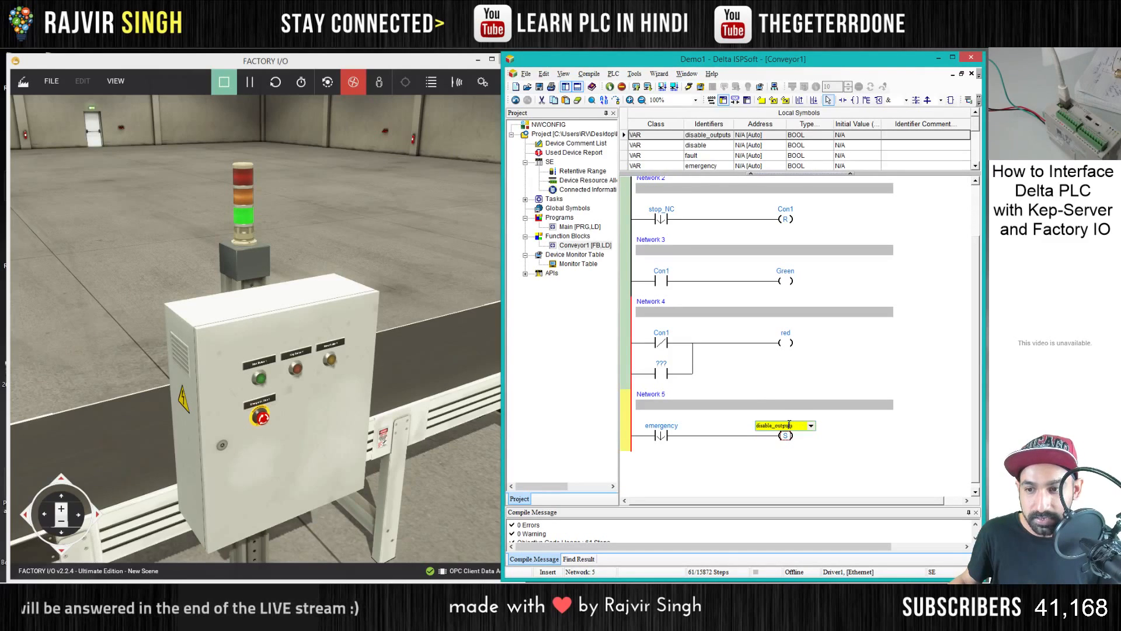
{"action": "double_click", "coordinate": [665, 135]}
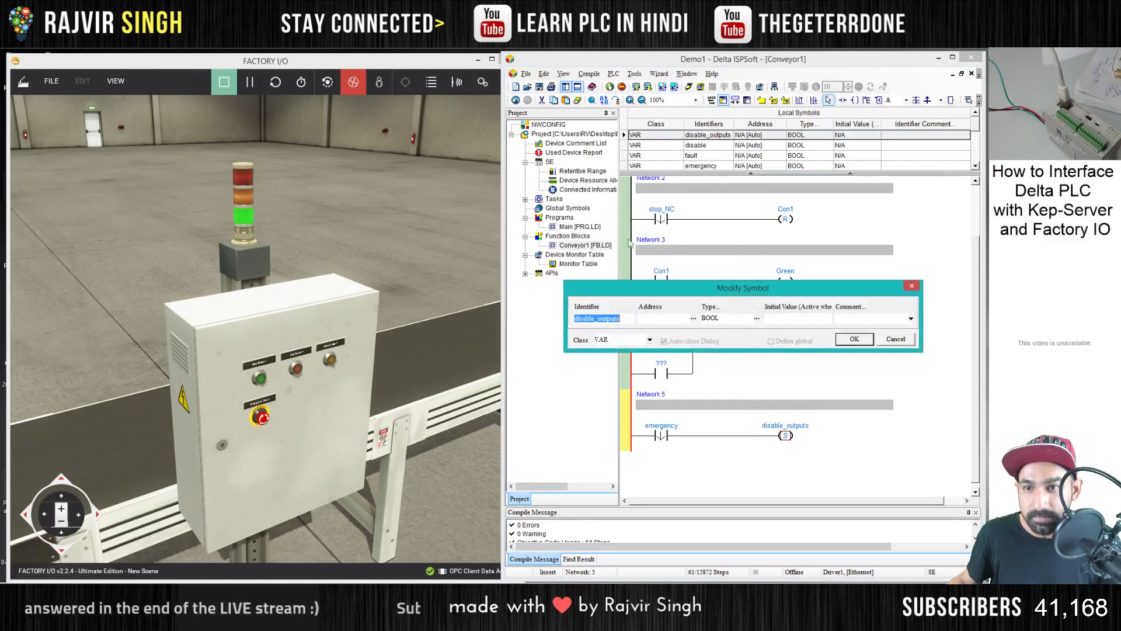
{"action": "left_click", "coordinate": [648, 340]}
{"action": "left_click", "coordinate": [643, 359]}
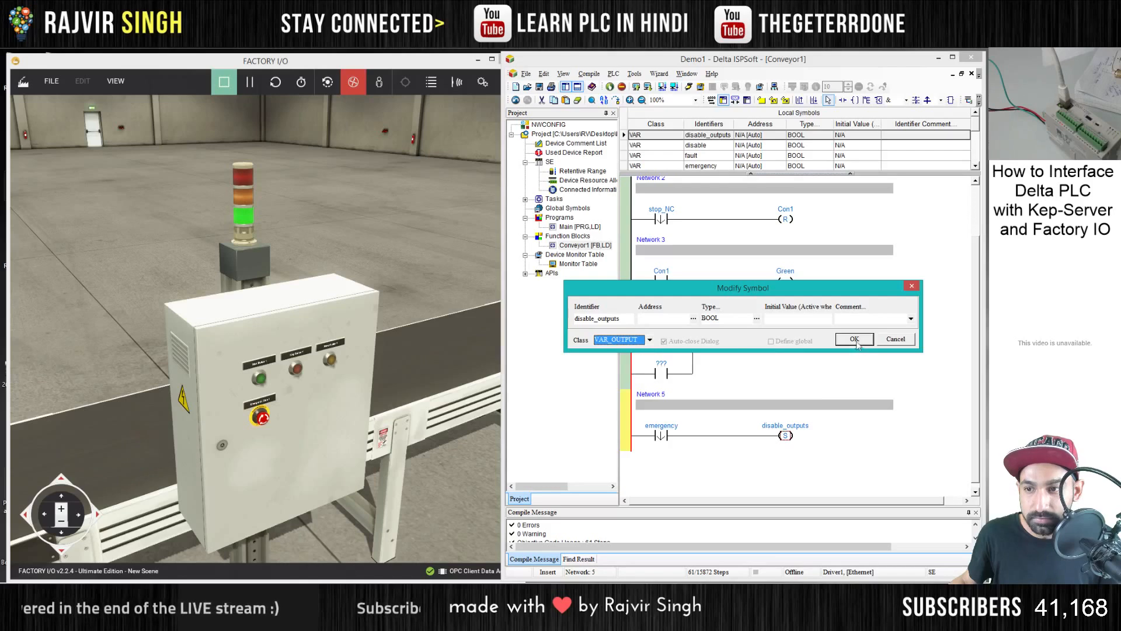
{"action": "left_click", "coordinate": [854, 340]}
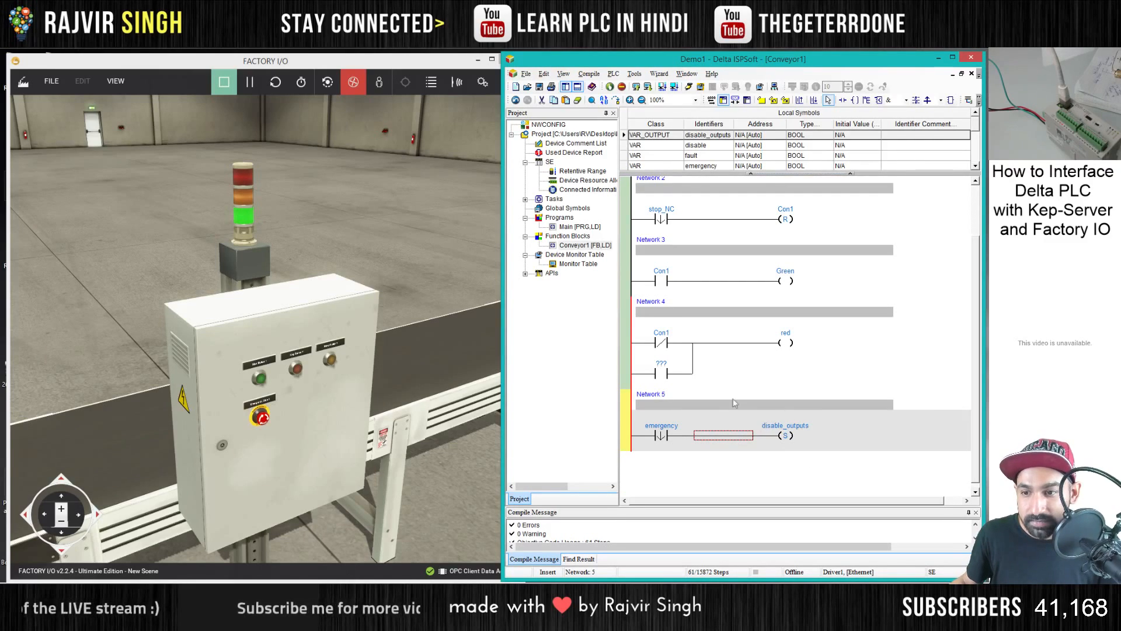
- Assign disable_outputs to the unnamed parallel contact in Network 4
{"action": "left_click", "coordinate": [663, 367]}
{"action": "left_click", "coordinate": [670, 383]}
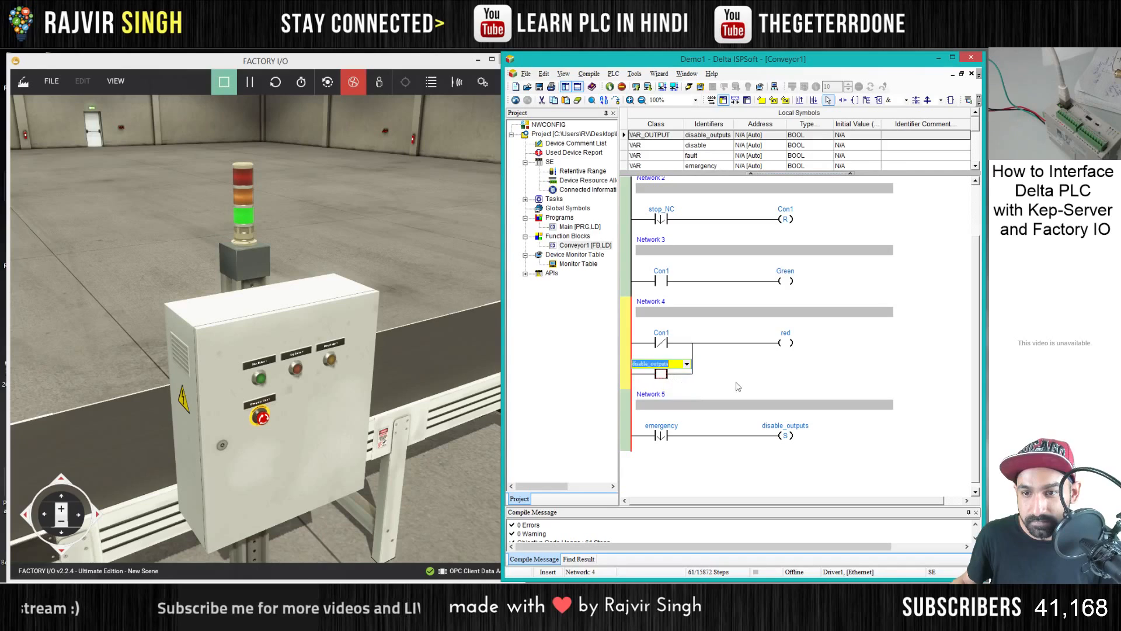
{"action": "left_click", "coordinate": [737, 384]}
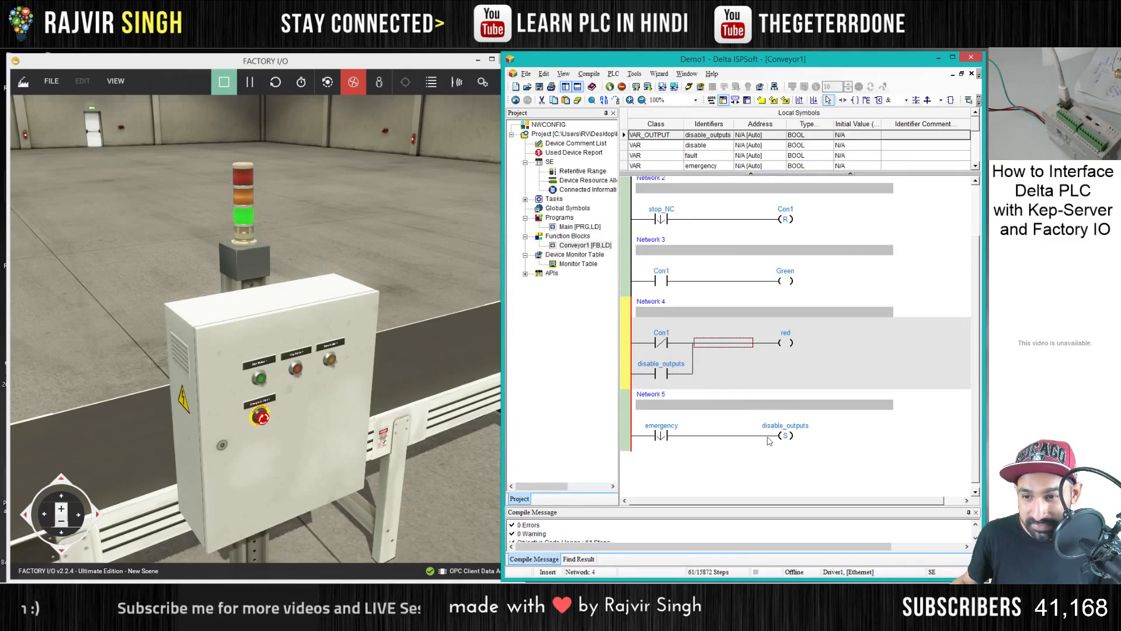
- Insert a contact in series after disable_outputs in Network 4 and enter blinking_bit as its name
{"action": "left_click", "coordinate": [666, 376]}
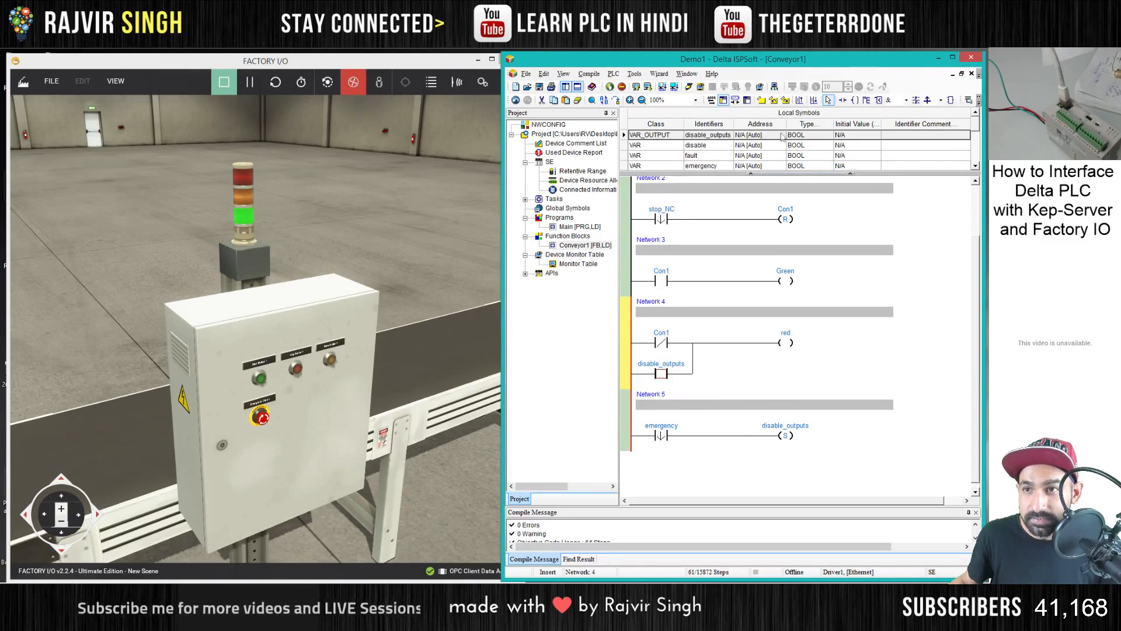
{"action": "left_click", "coordinate": [843, 99]}
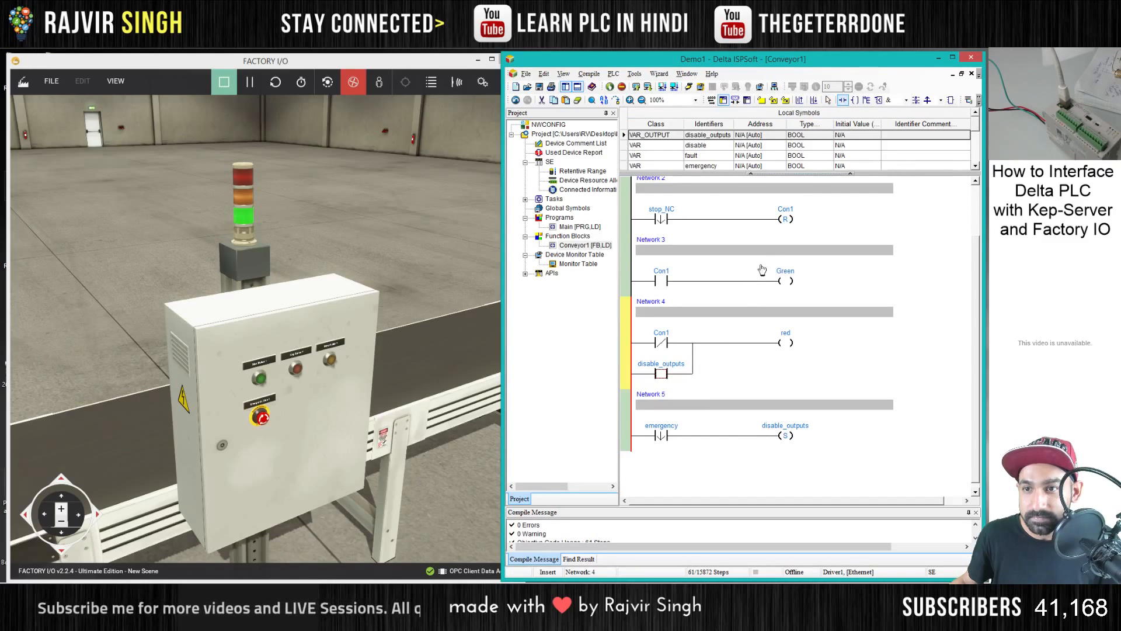
{"action": "left_click", "coordinate": [692, 368]}
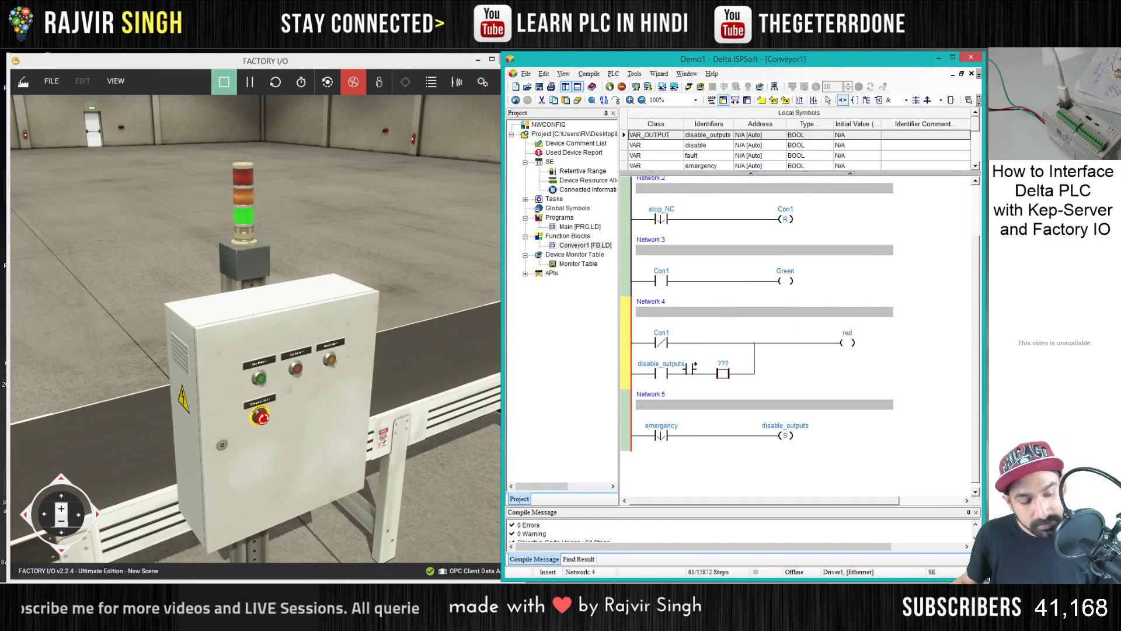
{"action": "key", "text": "Escape"}
{"action": "double_click", "coordinate": [722, 372]}
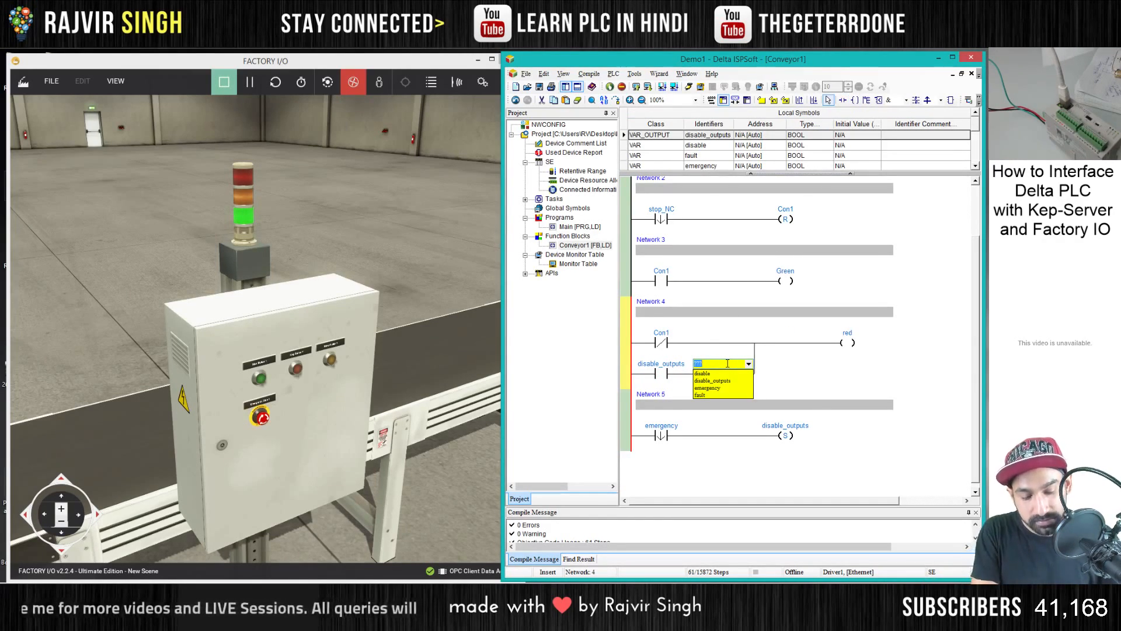
{"action": "type", "text": "M1"}
{"action": "key", "text": "BackSpace"}
{"action": "type", "text": "blinking_bit"}
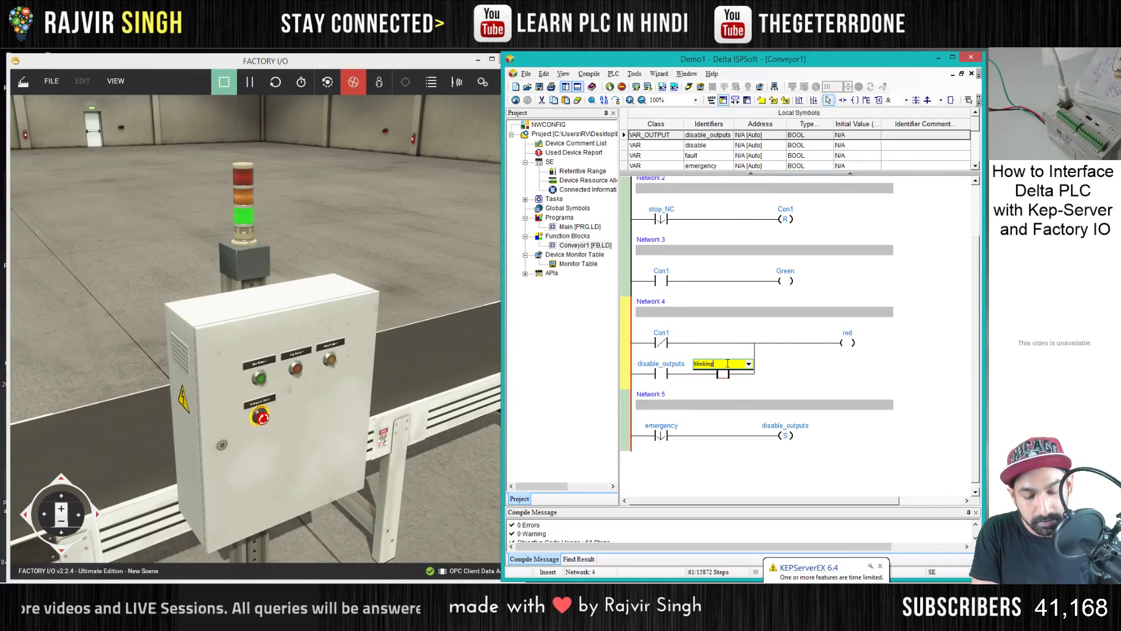
{"action": "left_click", "coordinate": [792, 365]}
{"action": "left_click", "coordinate": [722, 365]}
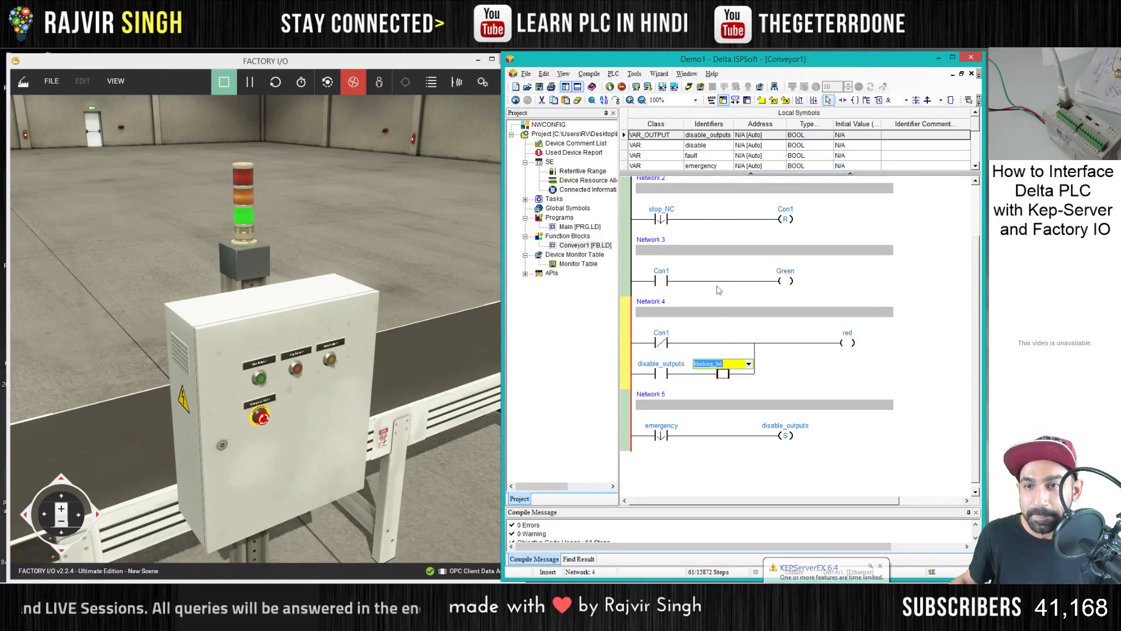
{"action": "left_click", "coordinate": [675, 145]}
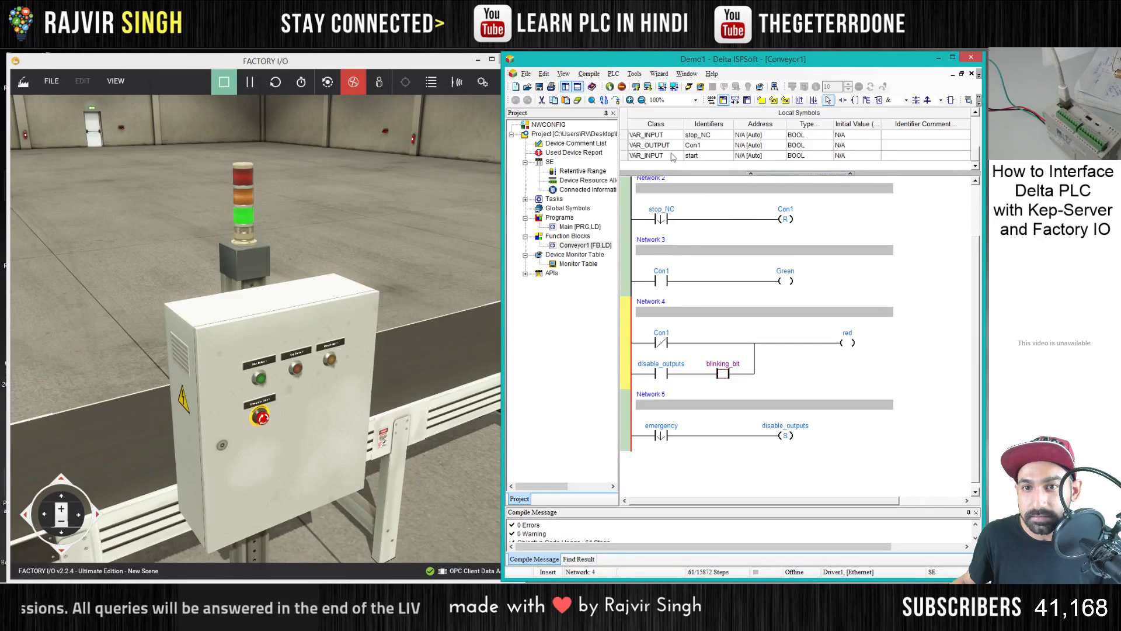
- Shorten the new contact's name to blinking and declare it as a BOOL symbol of class VAR_INPUT
{"action": "left_click", "coordinate": [717, 365]}
{"action": "left_click_drag", "start_coordinate": [713, 363], "coordinate": [746, 366]}
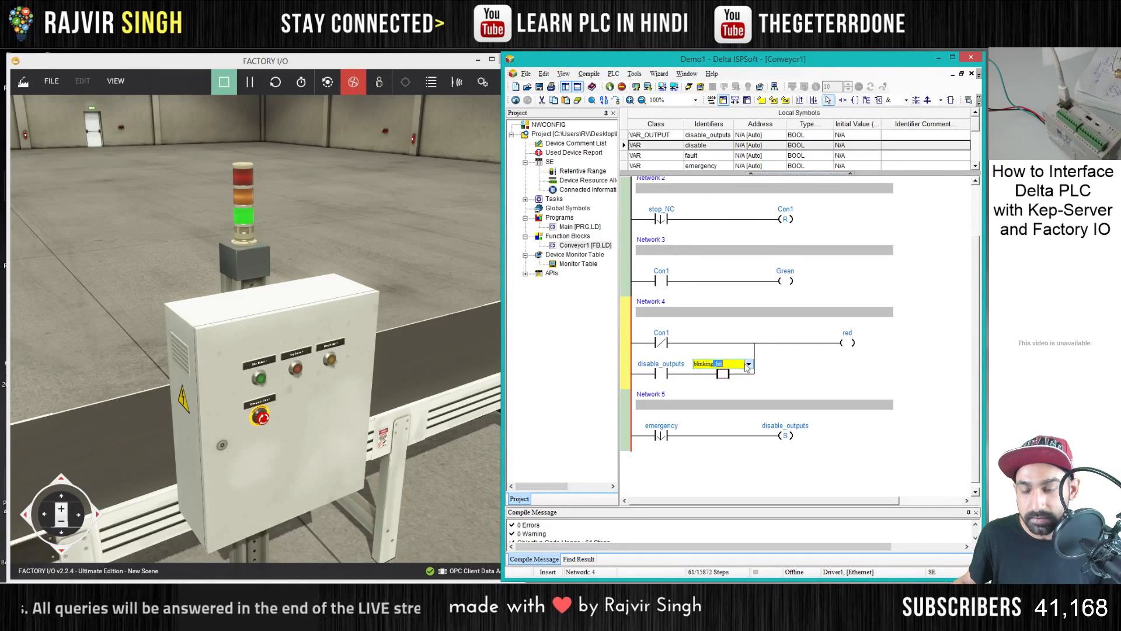
{"action": "key", "text": "BackSpace"}
{"action": "key", "text": "Return"}
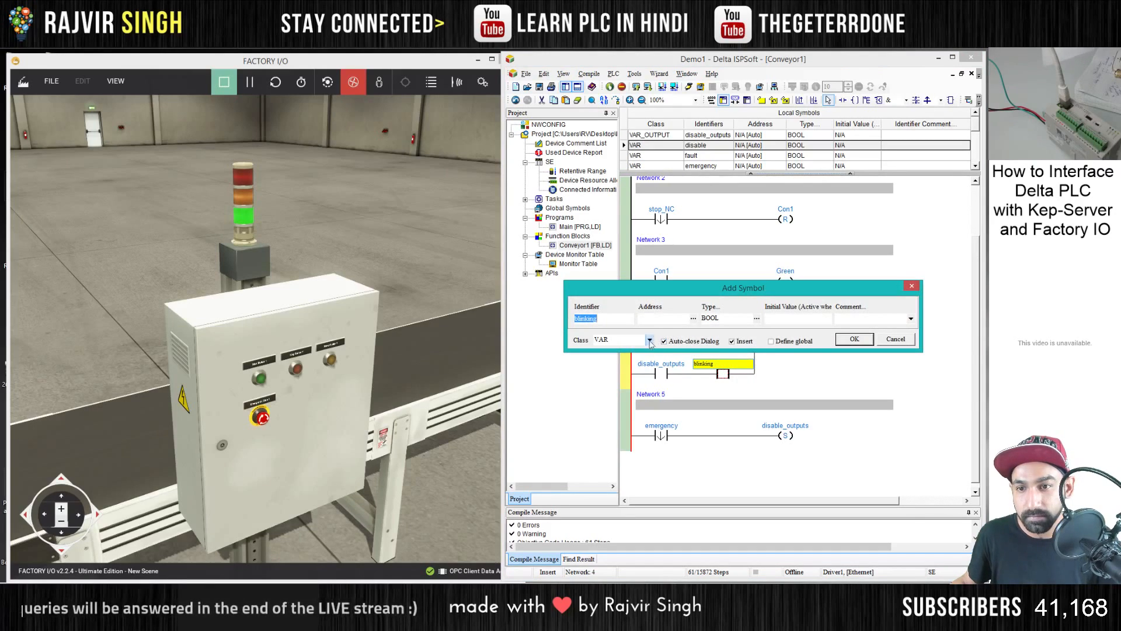
{"action": "left_click", "coordinate": [649, 340]}
{"action": "left_click", "coordinate": [631, 358]}
{"action": "left_click", "coordinate": [855, 339]}
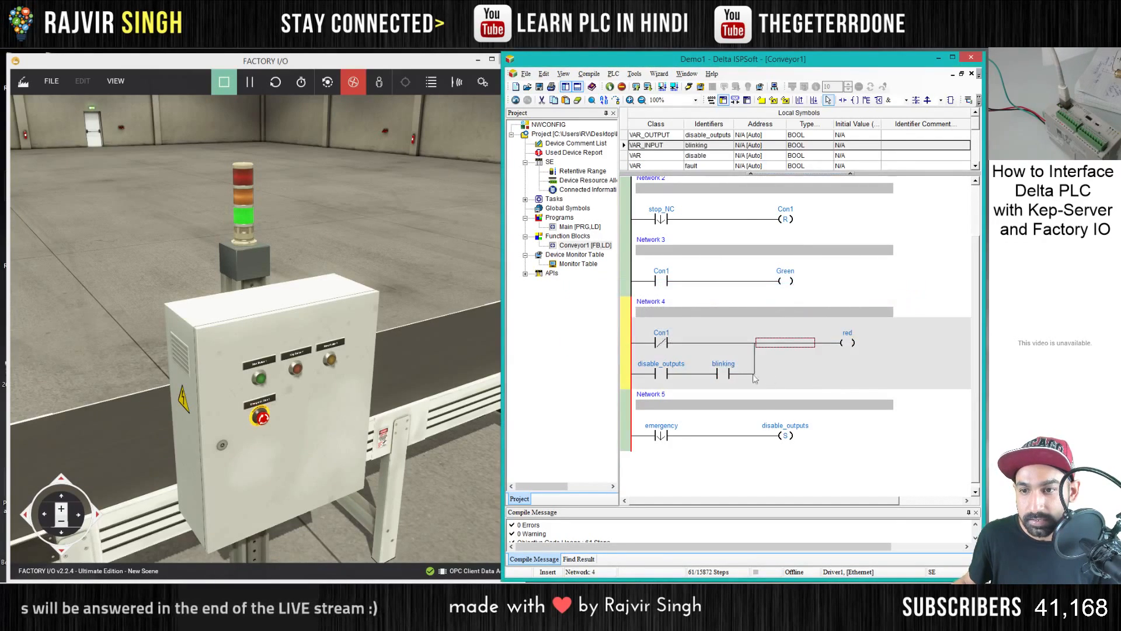
{"action": "left_click", "coordinate": [785, 436]}
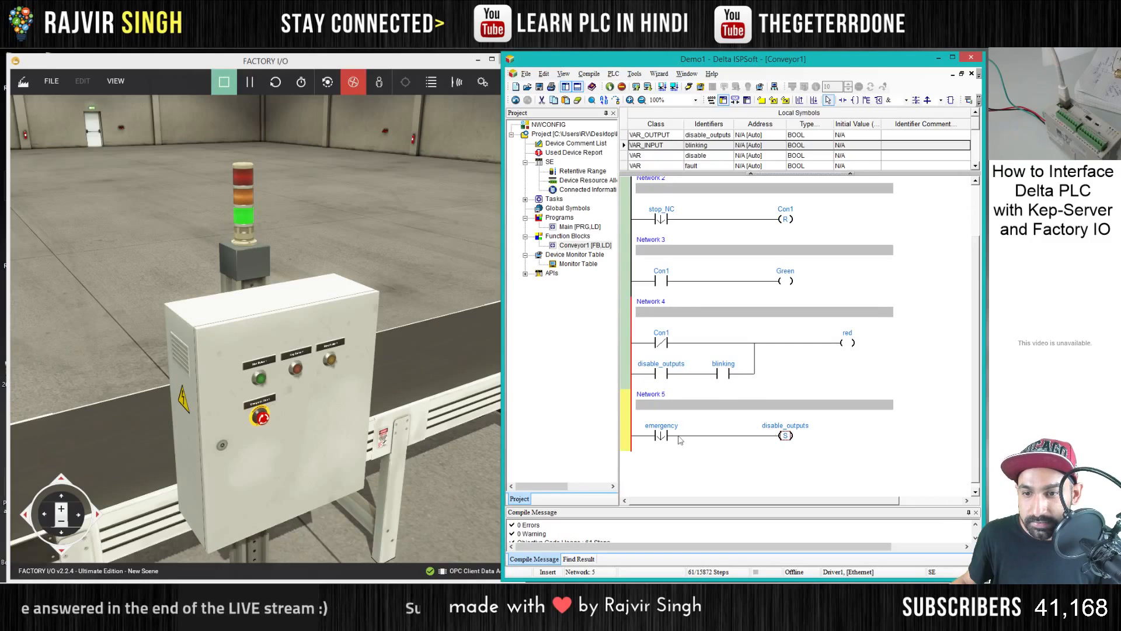
{"action": "double_click", "coordinate": [788, 425]}
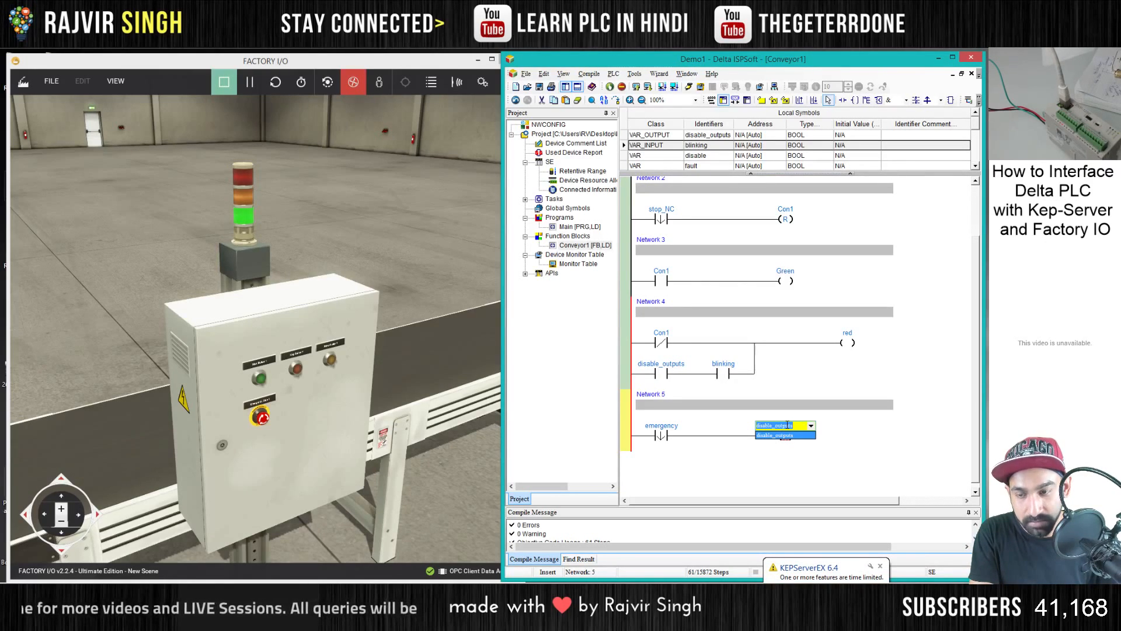
{"action": "key", "text": "Return"}
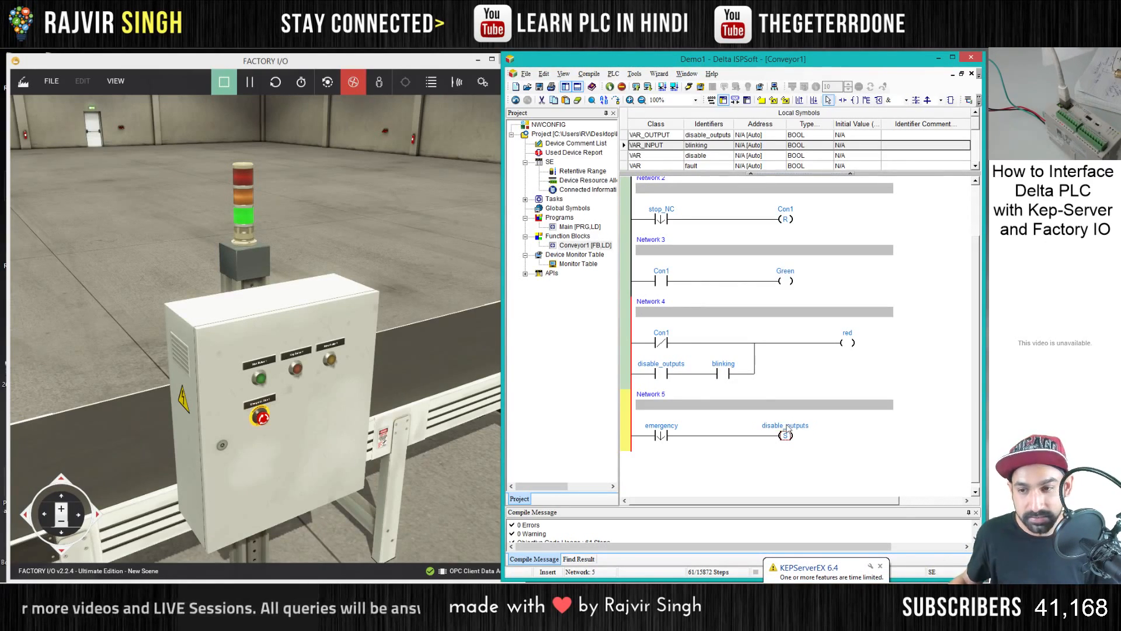
{"action": "left_click", "coordinate": [687, 454]}
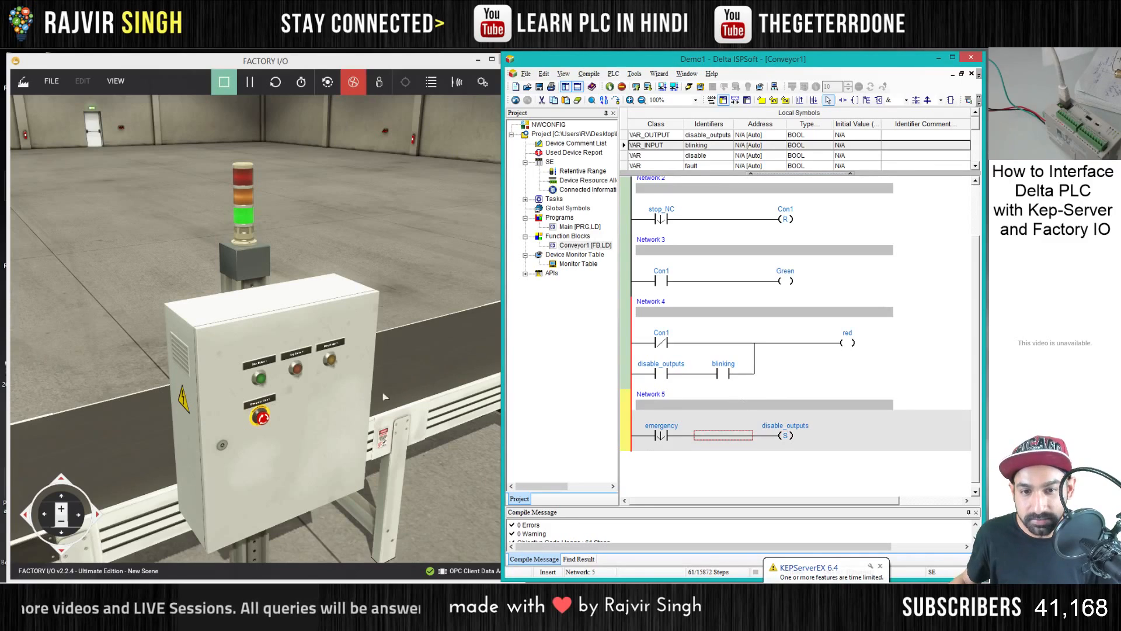
- Change the disable_outputs coil in Network 5 from a set coil to a reset coil
{"action": "double_click", "coordinate": [789, 437]}
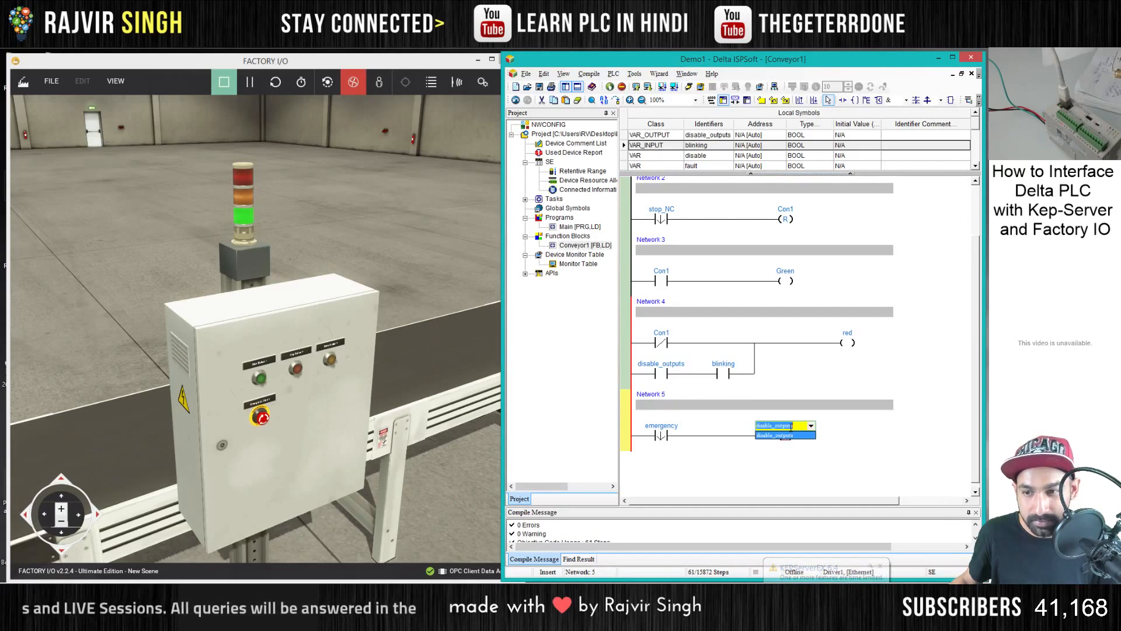
{"action": "left_click", "coordinate": [789, 438]}
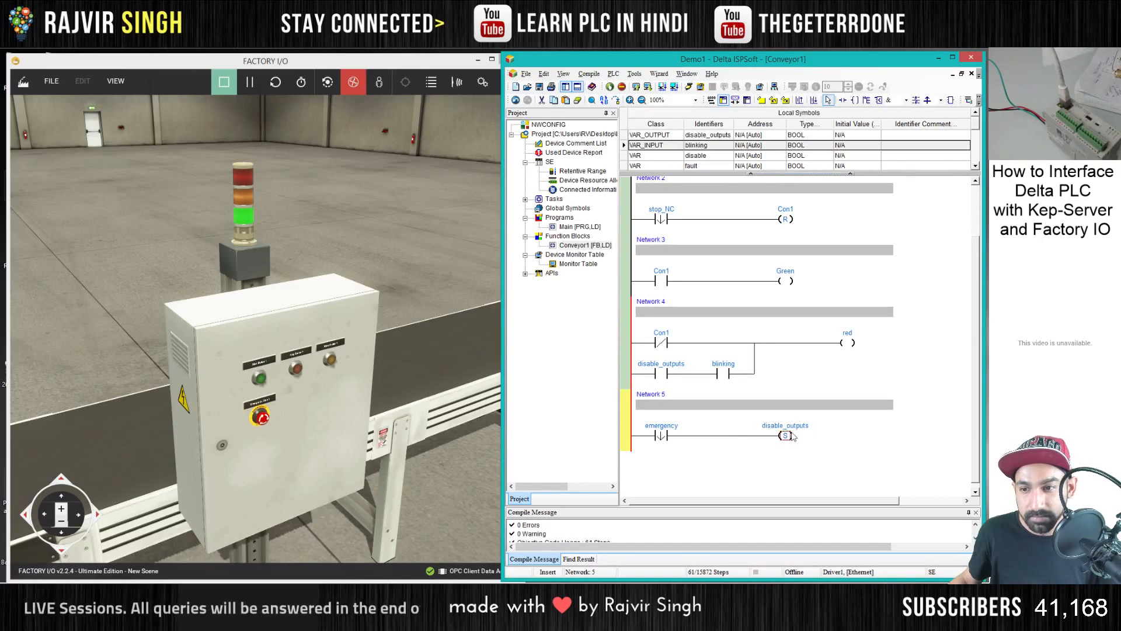
{"action": "left_click", "coordinate": [789, 437]}
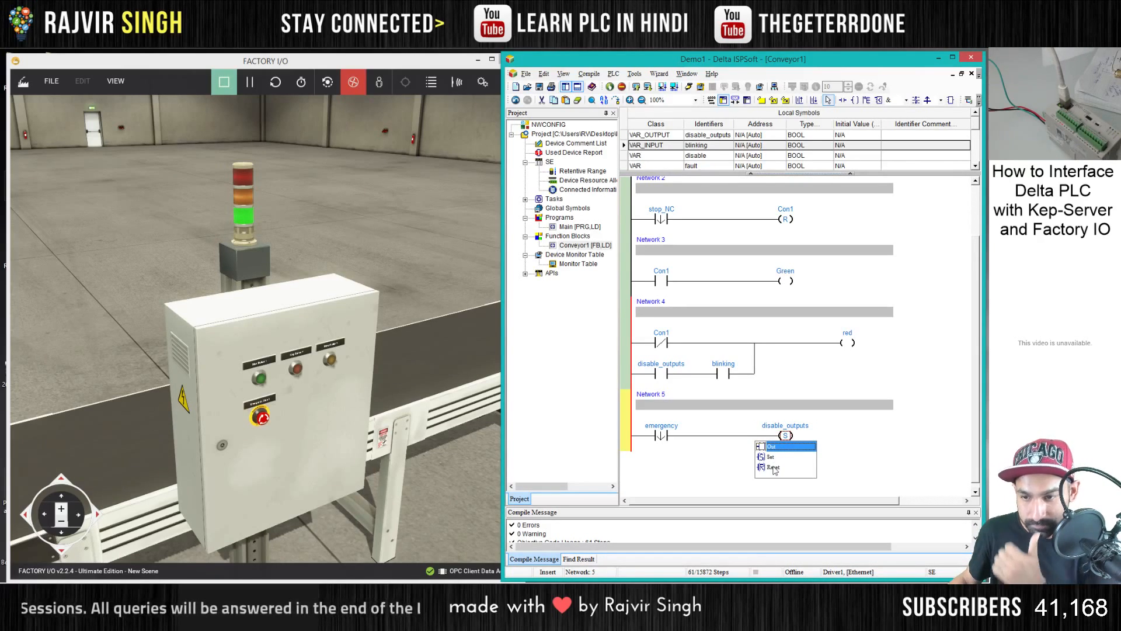
{"action": "left_click", "coordinate": [777, 470]}
{"action": "left_click", "coordinate": [756, 461]}
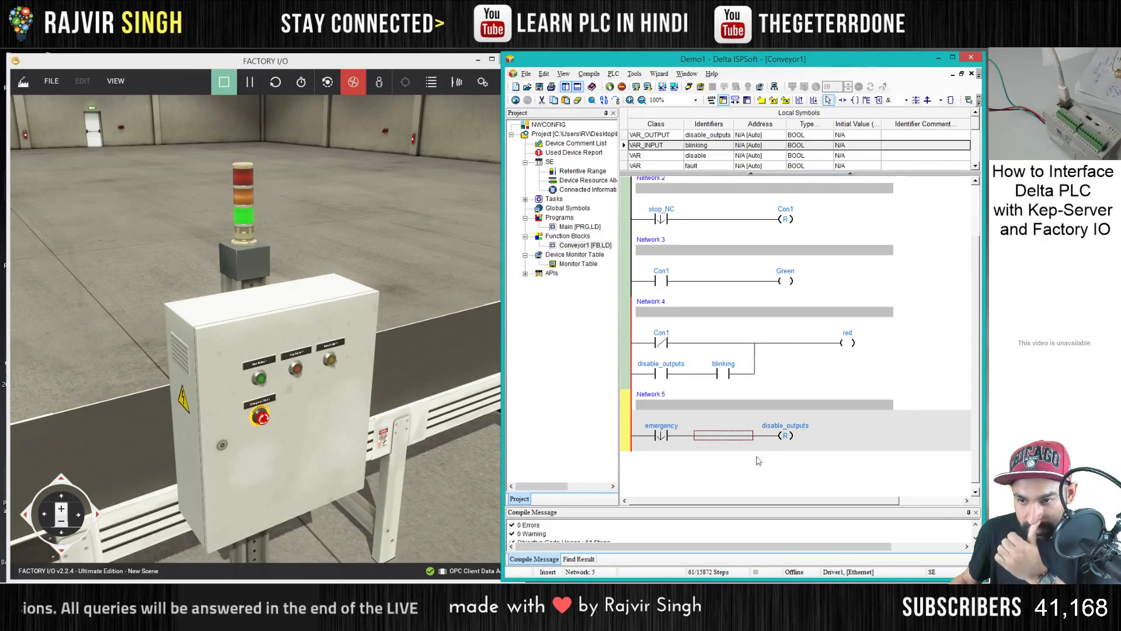
- Reassign the reset coil in Network 5 to the existing symbol Con1
{"action": "left_click", "coordinate": [794, 430]}
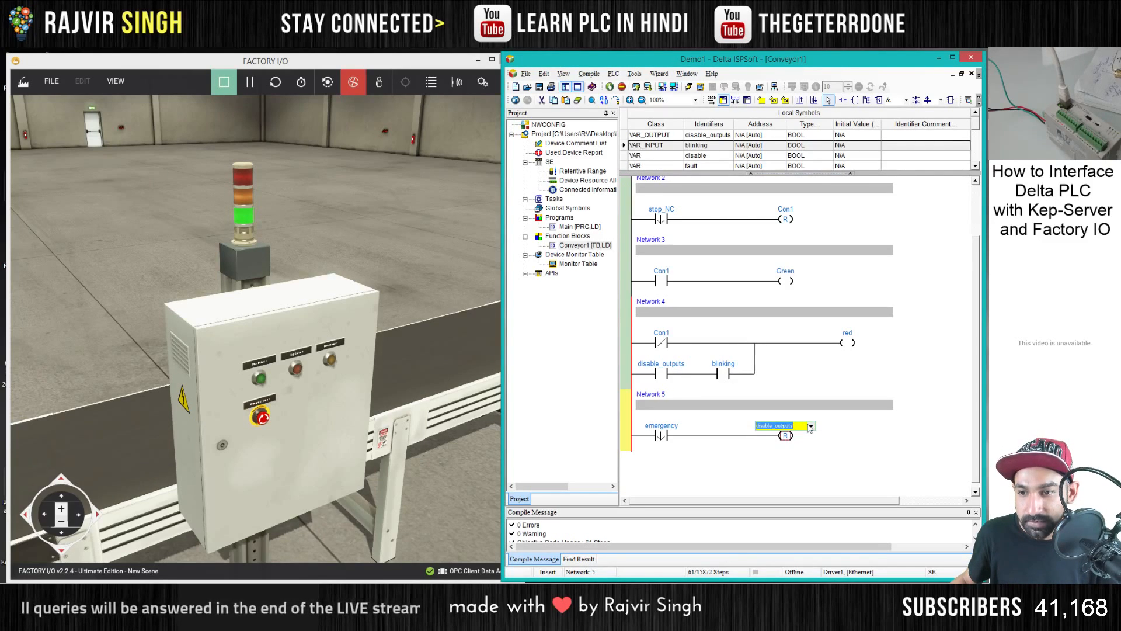
{"action": "left_click", "coordinate": [805, 436]}
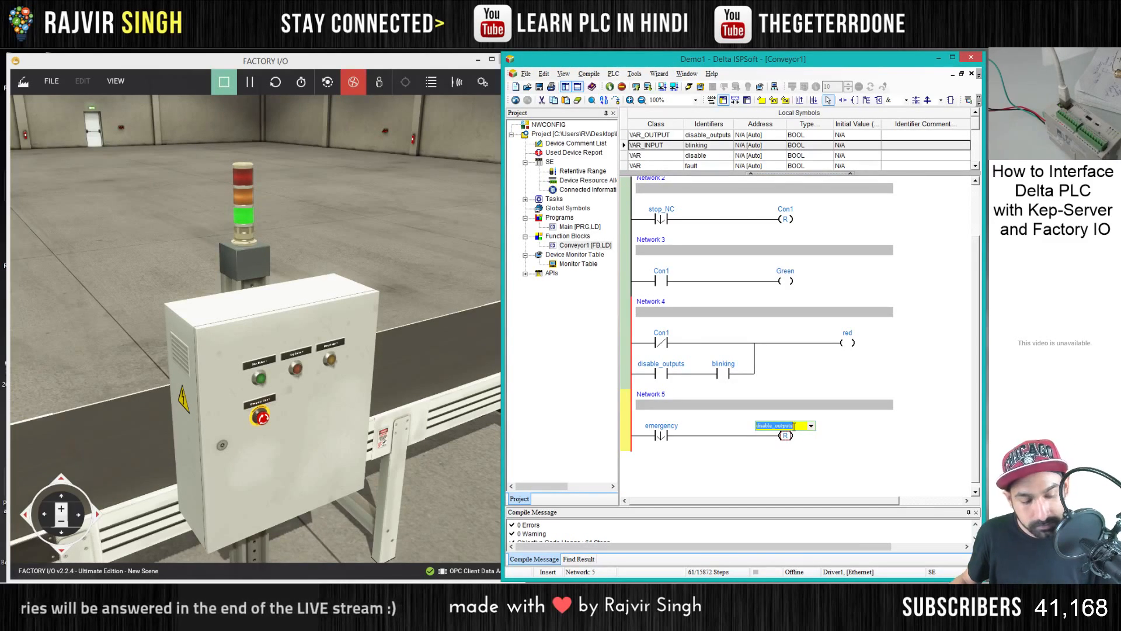
{"action": "type", "text": "d"}
{"action": "type", "text": "o"}
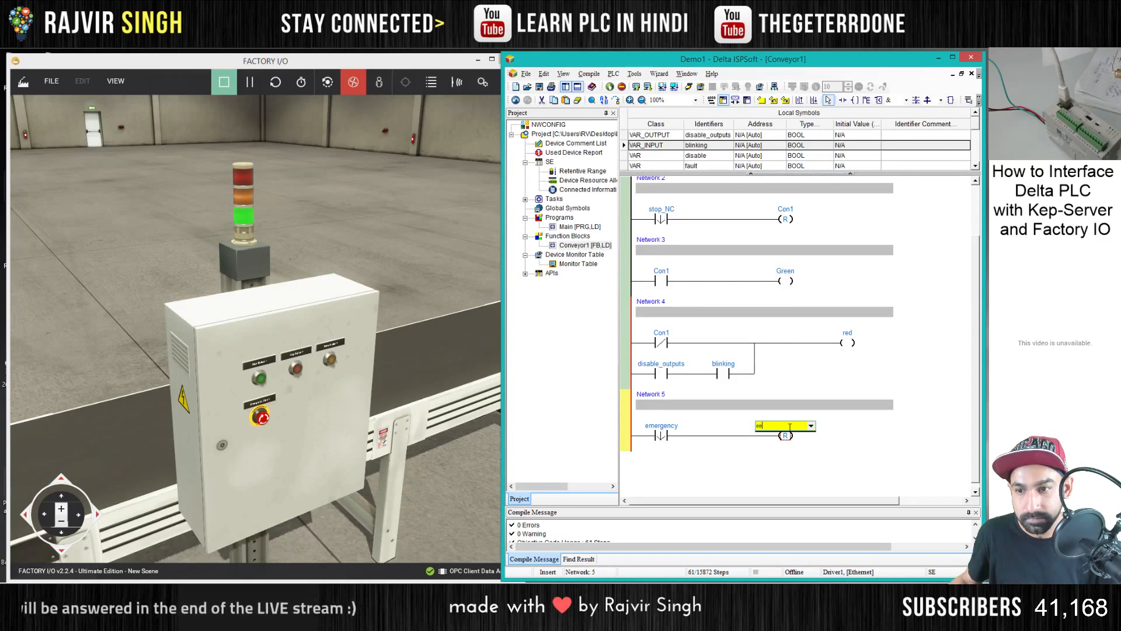
{"action": "key", "text": "BackSpace"}
{"action": "key", "text": "BackSpace"}
{"action": "type", "text": "Co"}
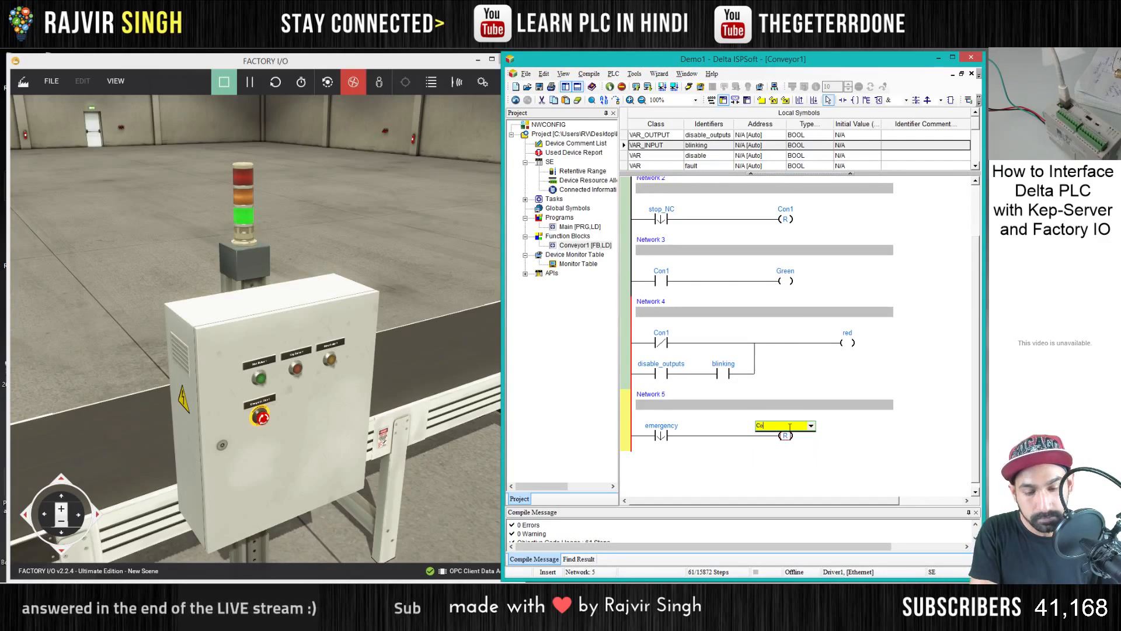
{"action": "type", "text": "n1"}
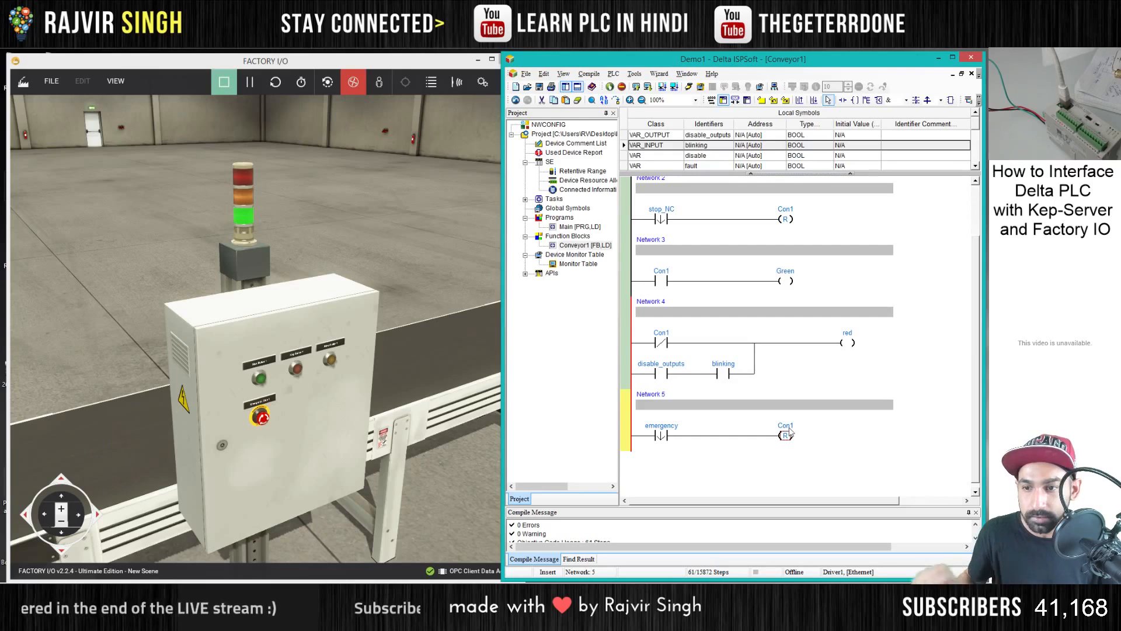
{"action": "left_click", "coordinate": [747, 438]}
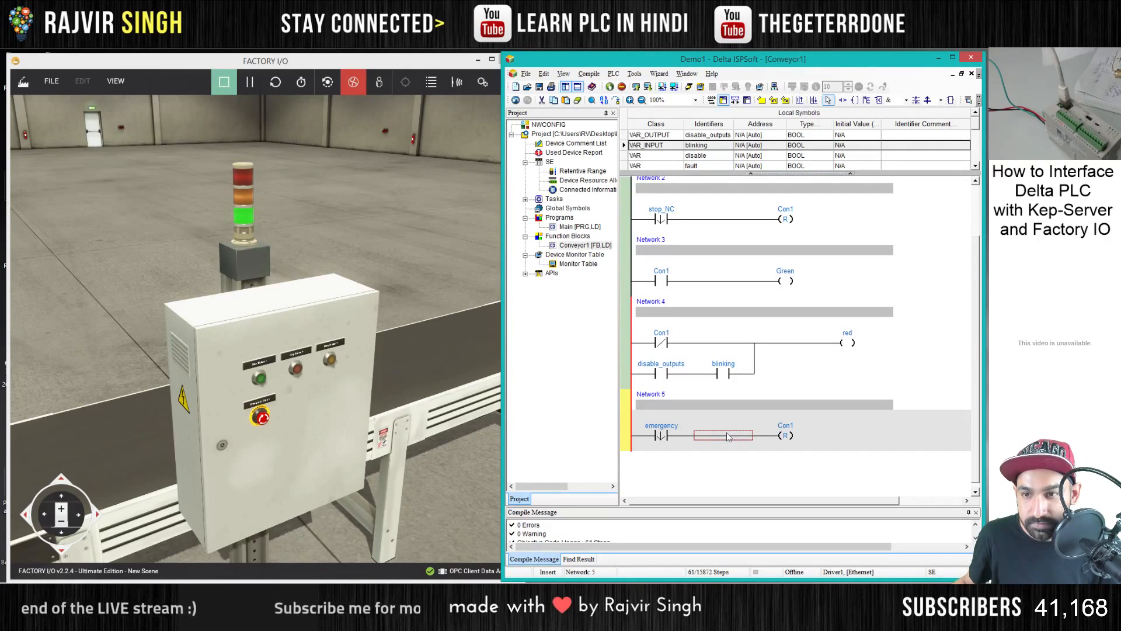
- Add a parallel set coil above the Con1 reset coil in Network 5
{"action": "scroll", "coordinate": [748, 401], "scroll_direction": "down", "scroll_amount": 2}
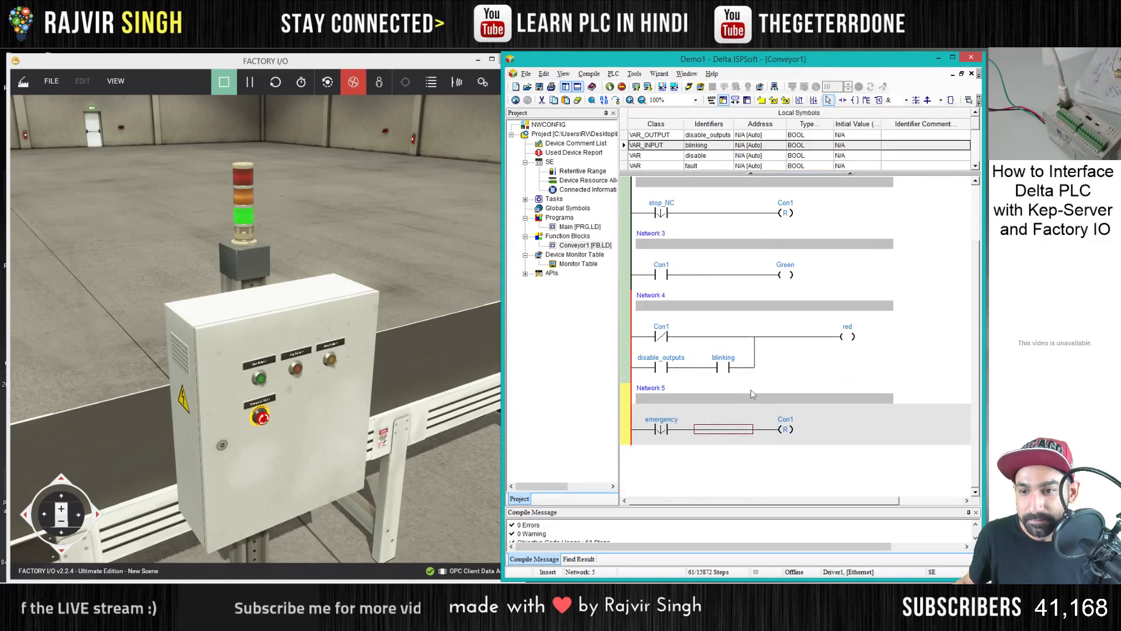
{"action": "left_click", "coordinate": [867, 100]}
{"action": "left_click", "coordinate": [786, 429]}
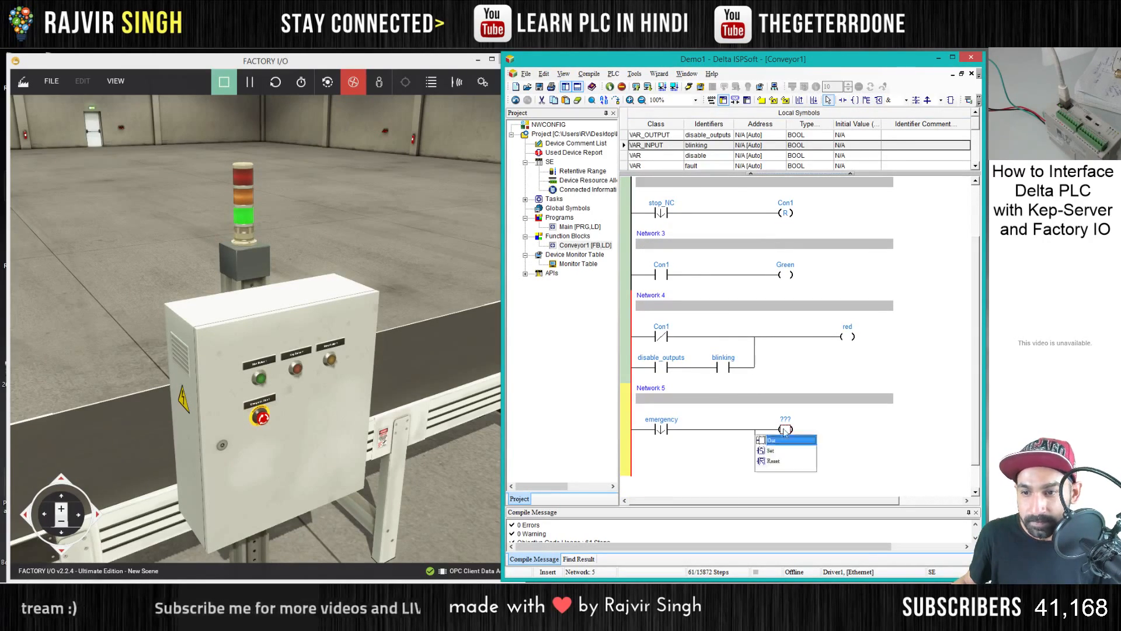
{"action": "left_click", "coordinate": [777, 441]}
- Name the new set coil in Network 5 emergency_bit and declare it as a BOOL symbol of class VAR
{"action": "left_click", "coordinate": [788, 419]}
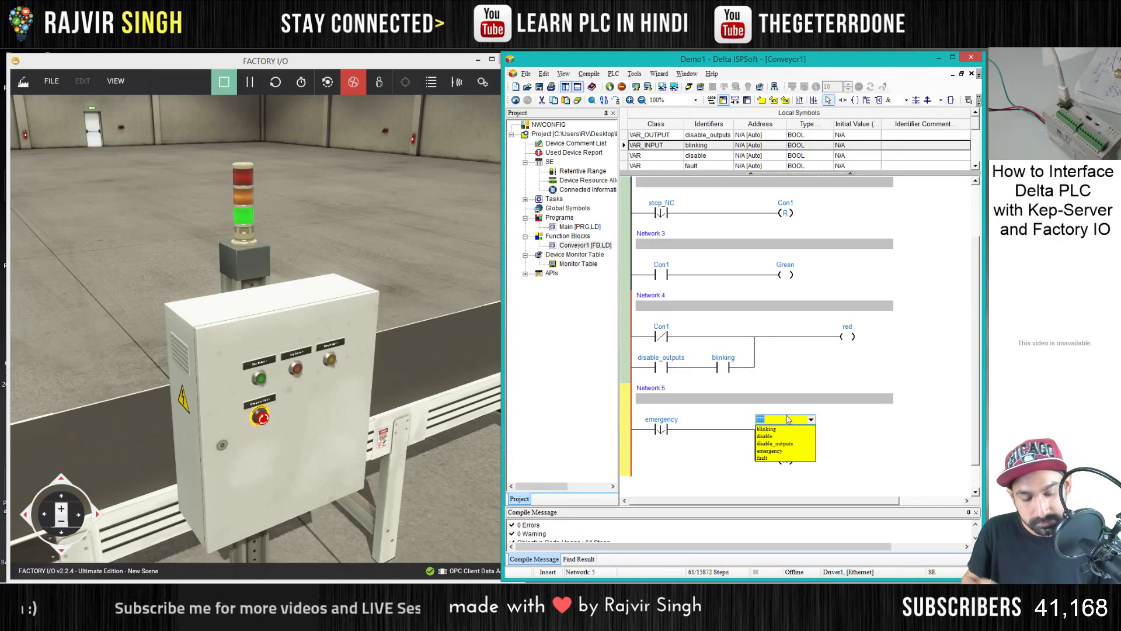
{"action": "type", "text": "emergency_bit"}
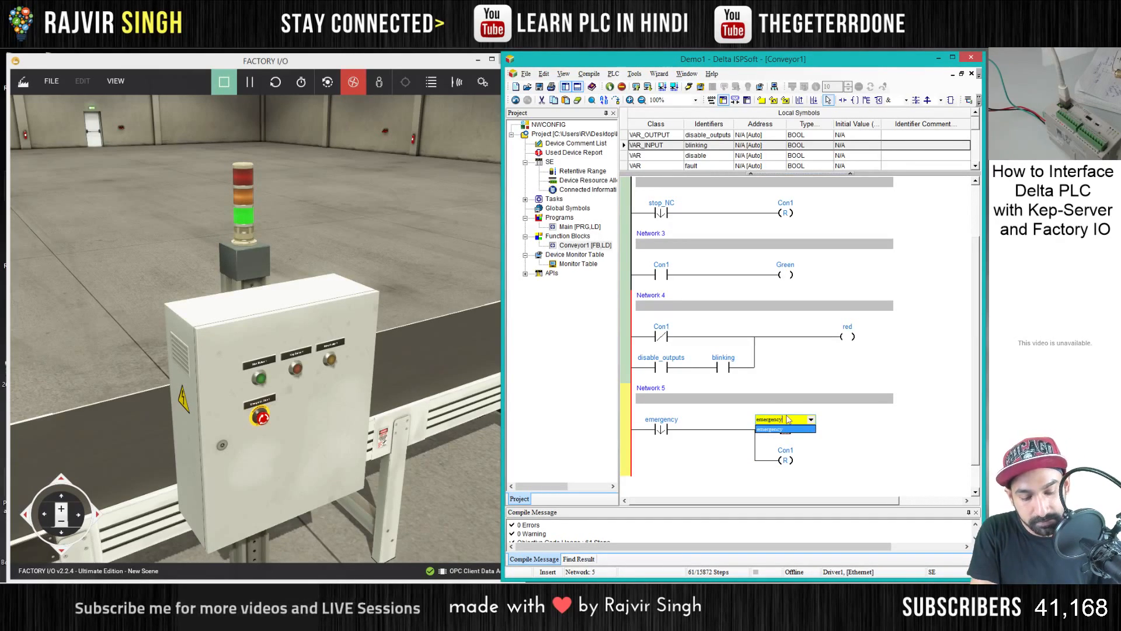
{"action": "key", "text": "Return"}
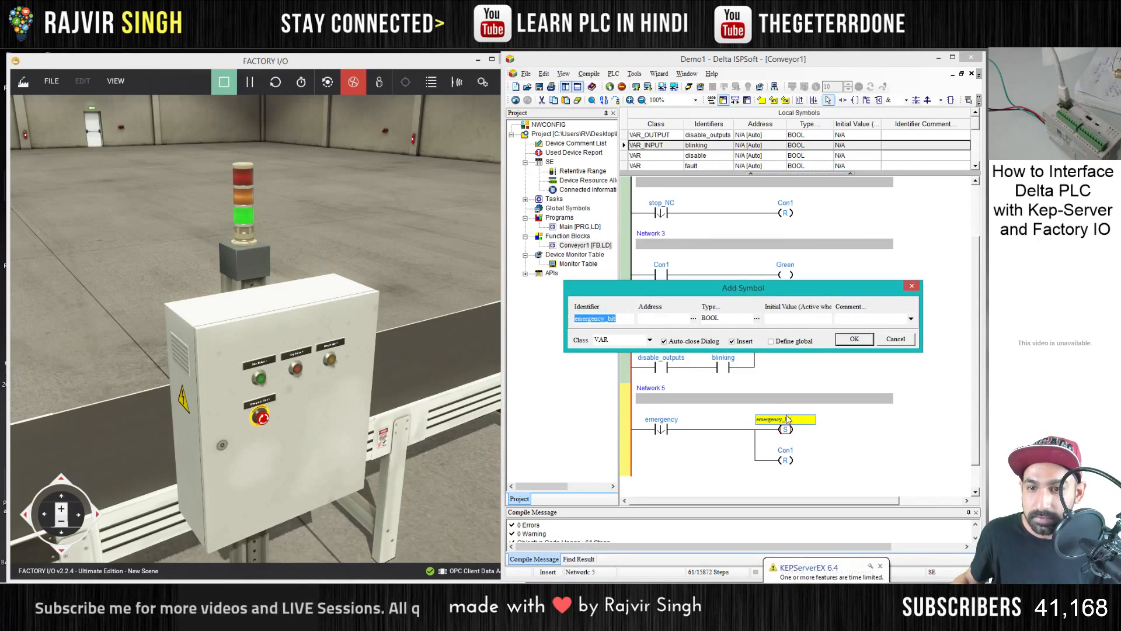
{"action": "left_click", "coordinate": [854, 339]}
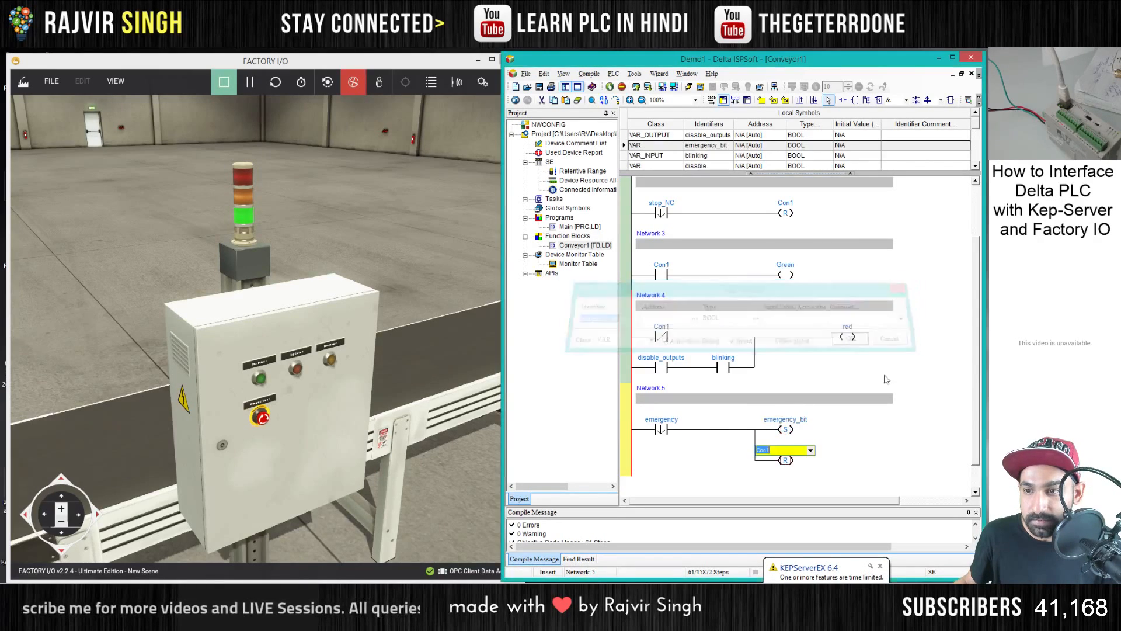
- Close the compile message pane to give the ladder networks more room
{"action": "scroll", "coordinate": [795, 432], "scroll_direction": "up", "scroll_amount": 1}
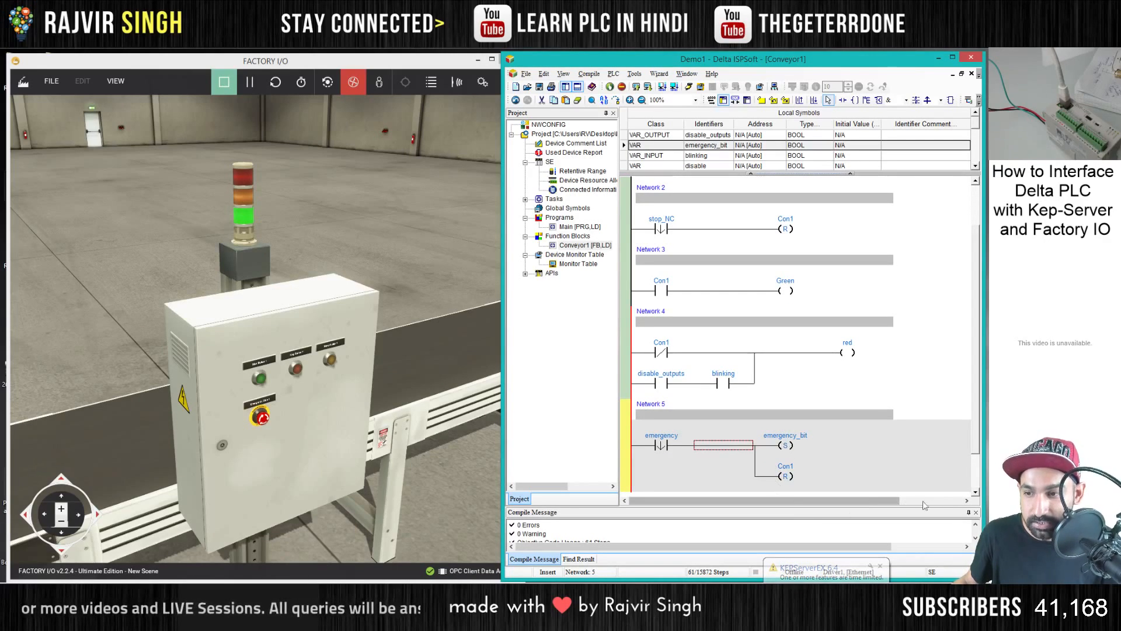
{"action": "left_click", "coordinate": [976, 512]}
{"action": "scroll", "coordinate": [765, 309], "scroll_direction": "up", "scroll_amount": 3}
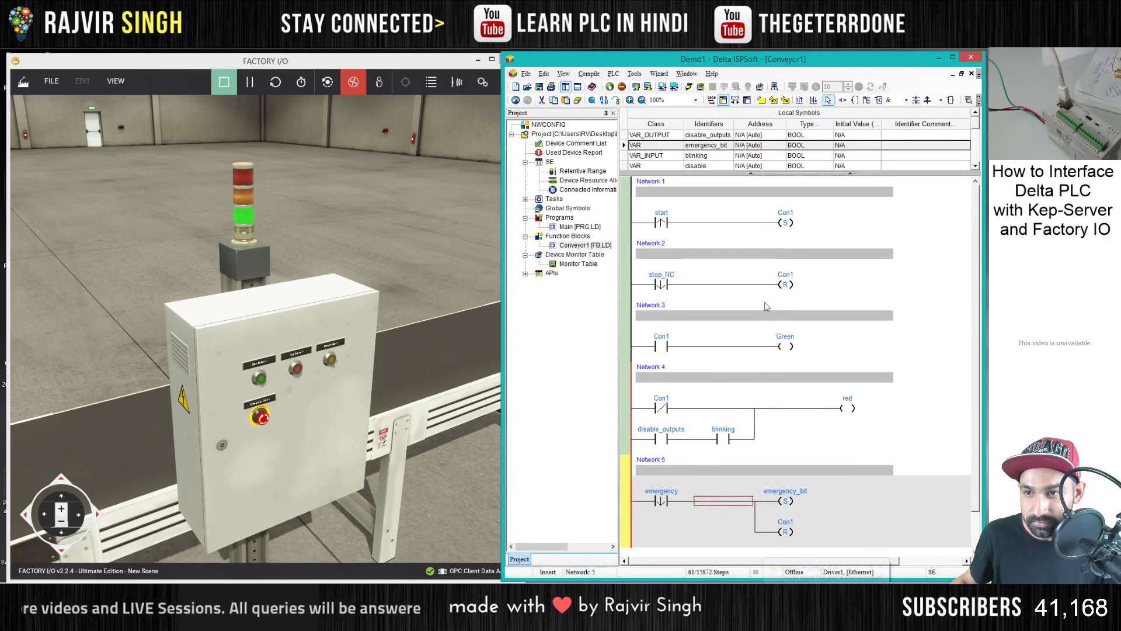
{"action": "scroll", "coordinate": [767, 306], "scroll_direction": "down", "scroll_amount": 3}
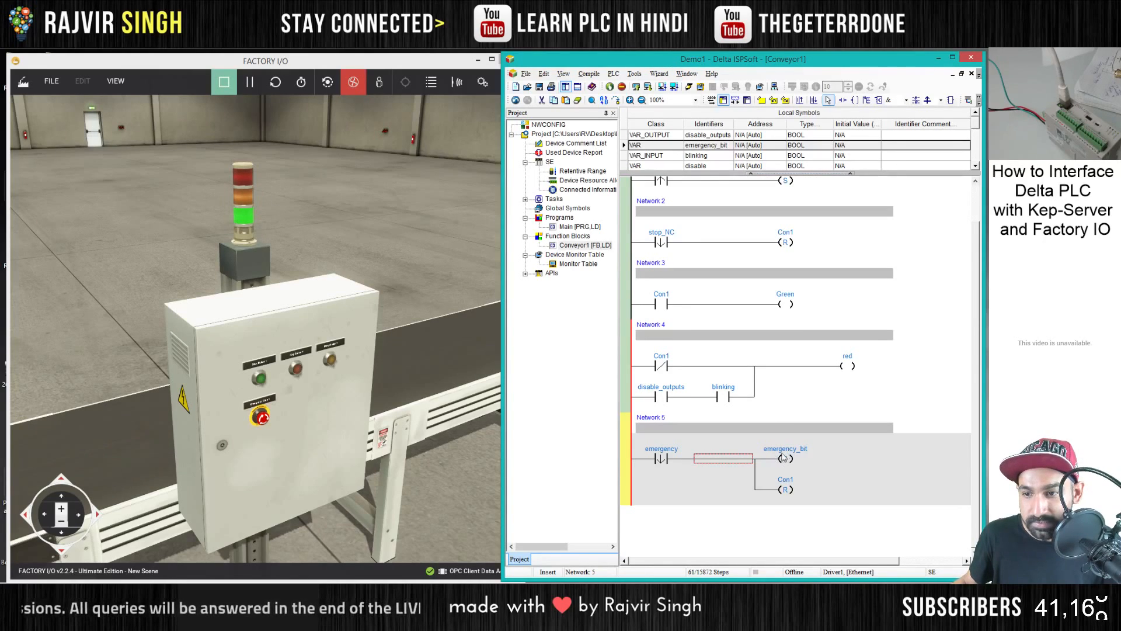
- Insert a normally closed contact in series ahead of the start contact in Network 1
{"action": "scroll", "coordinate": [725, 338], "scroll_direction": "up", "scroll_amount": 3}
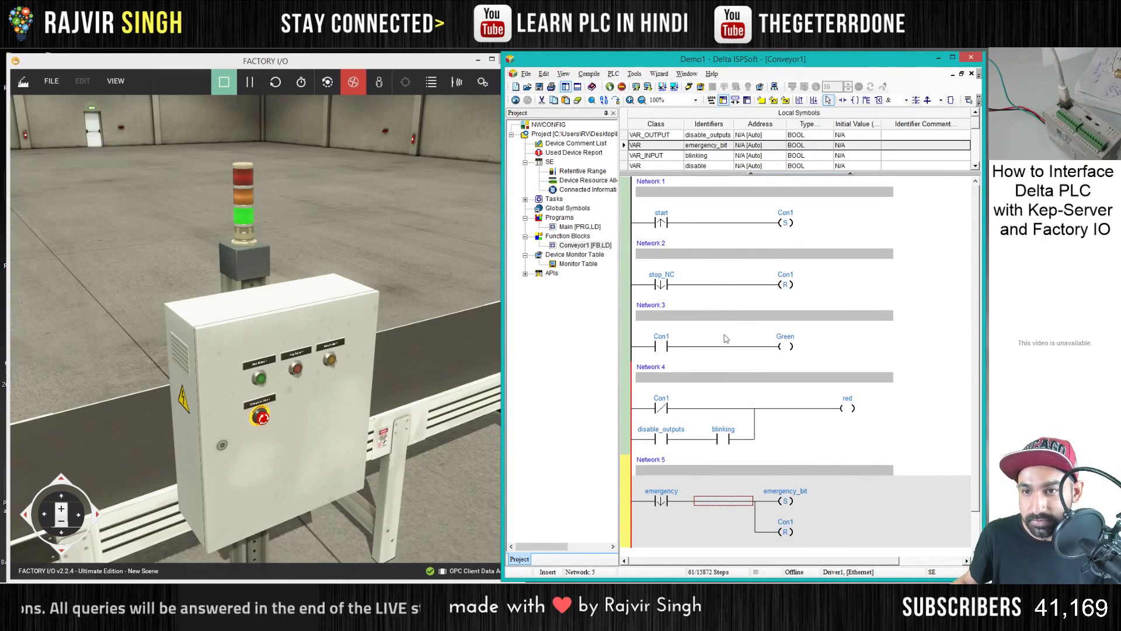
{"action": "left_click", "coordinate": [662, 222]}
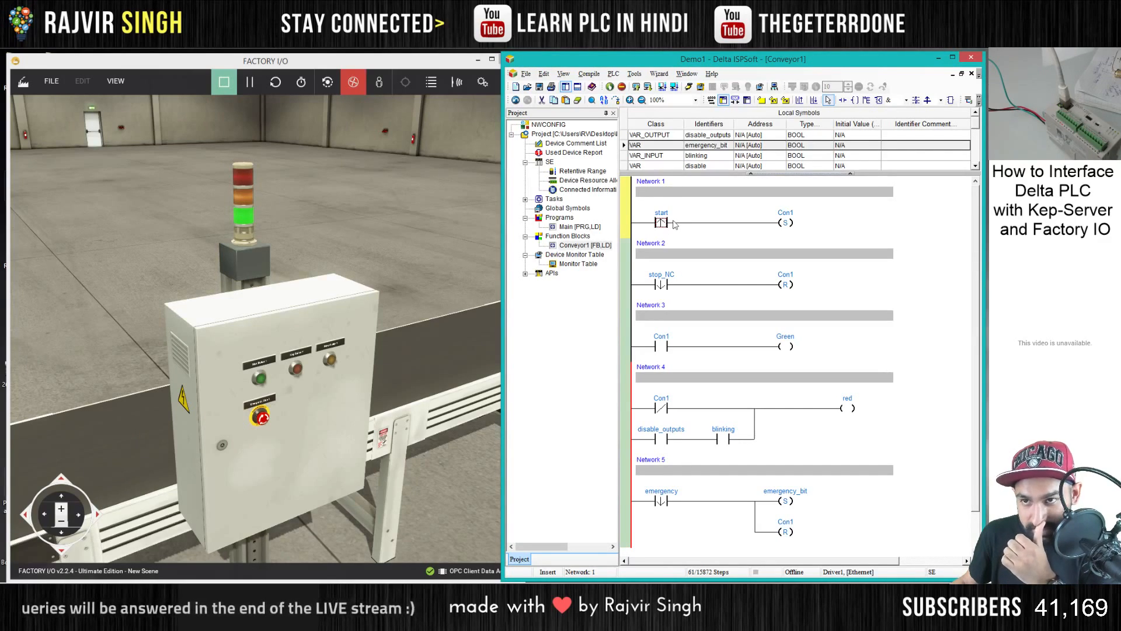
{"action": "left_click", "coordinate": [842, 100]}
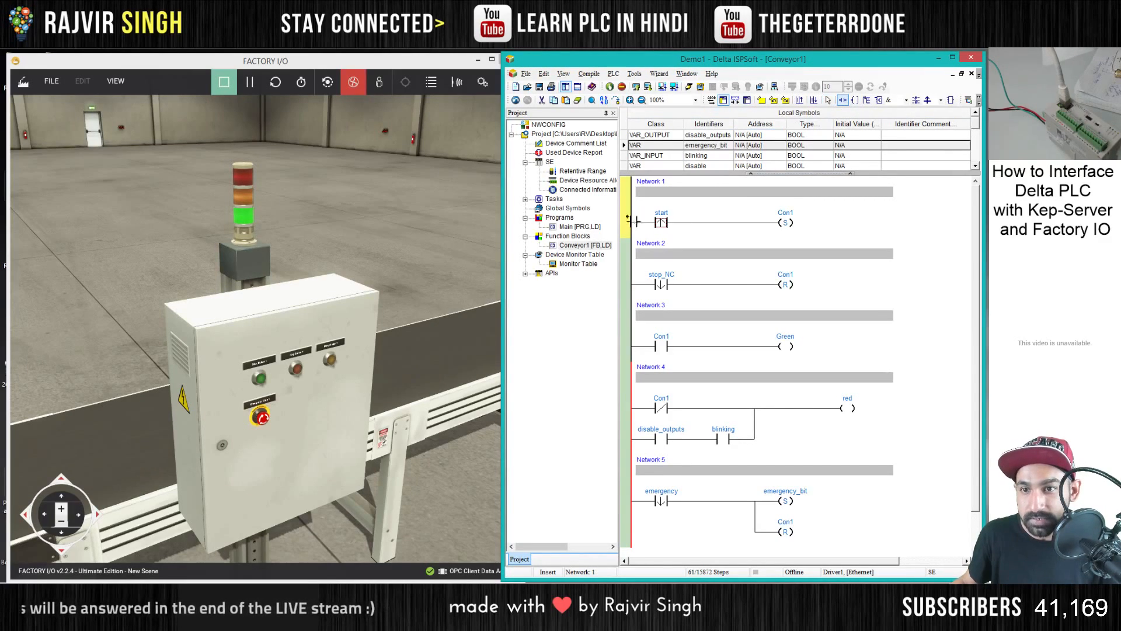
{"action": "left_click", "coordinate": [636, 221]}
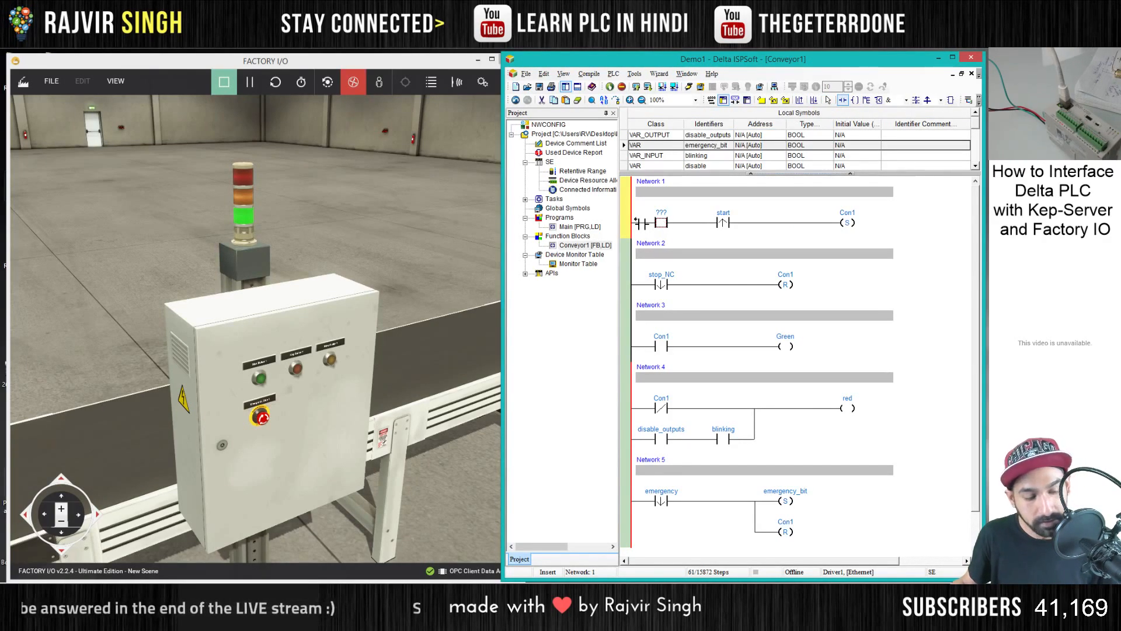
{"action": "key", "text": "Escape"}
{"action": "left_click", "coordinate": [663, 225]}
{"action": "left_click", "coordinate": [656, 247]}
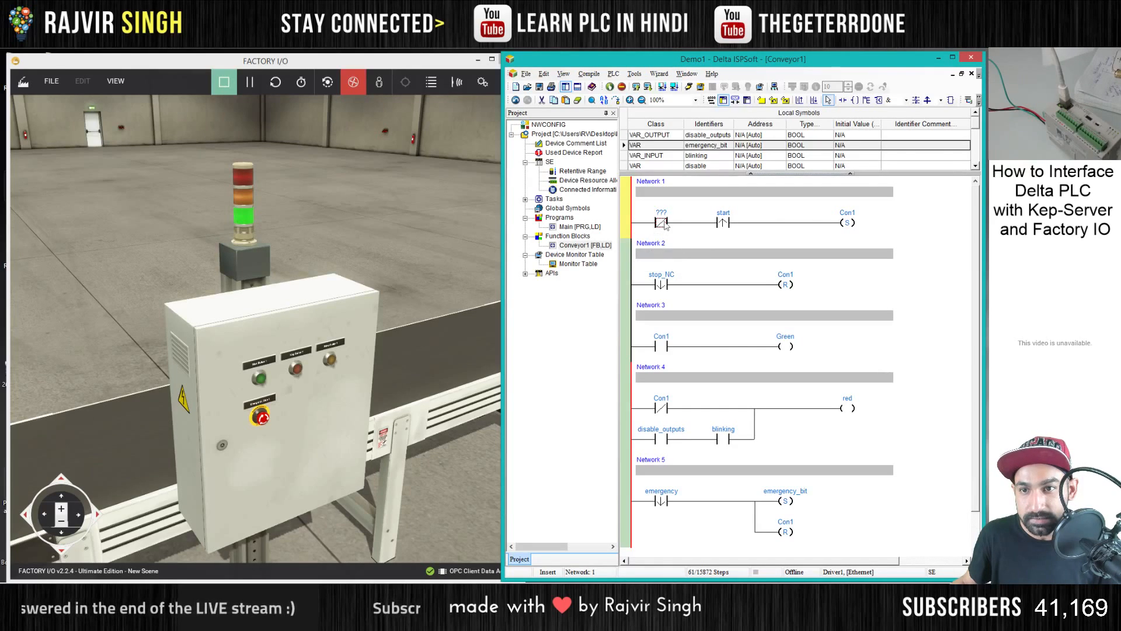
- Assign the existing symbol emergency_bit to the new normally closed contact in Network 1
{"action": "left_click", "coordinate": [669, 212]}
{"action": "left_click", "coordinate": [663, 252]}
{"action": "left_click", "coordinate": [719, 251]}
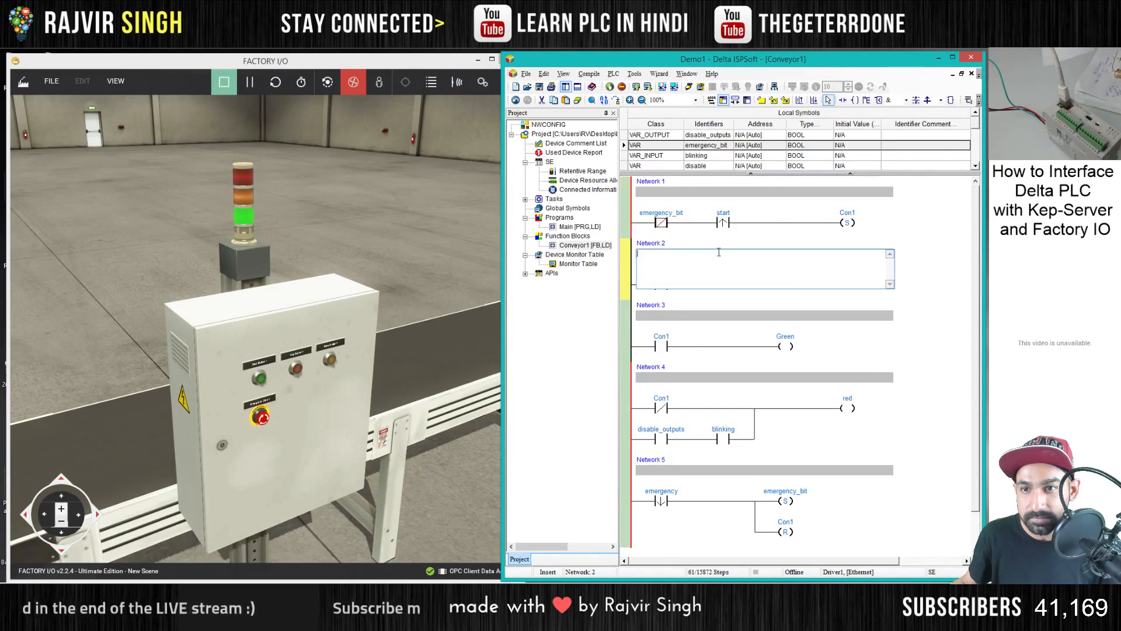
{"action": "left_click", "coordinate": [803, 241]}
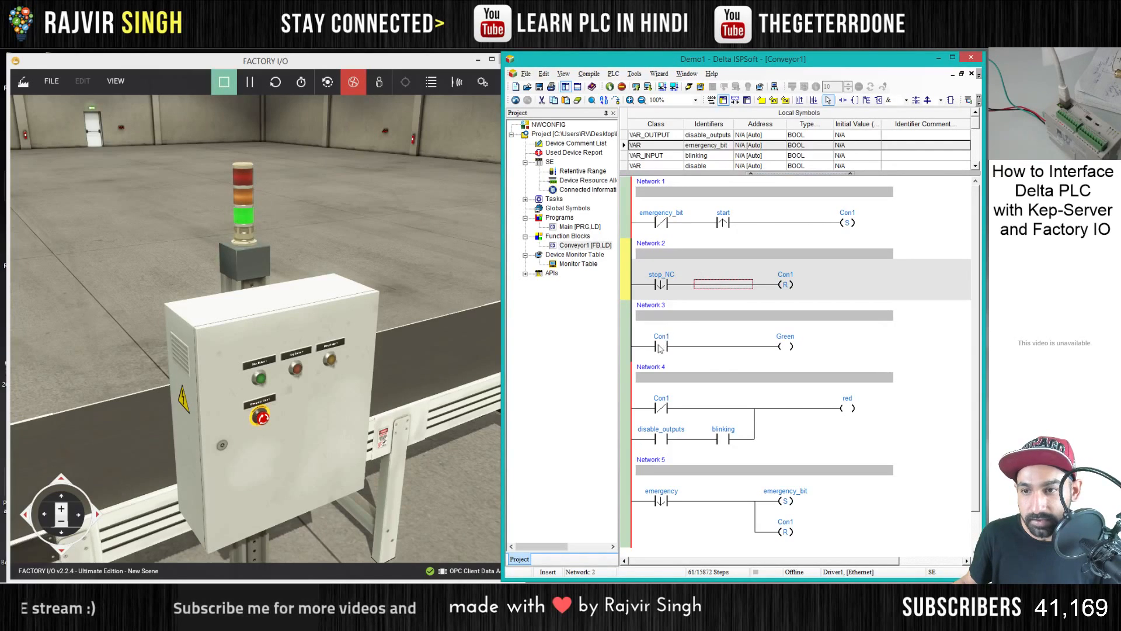
- Reassign the disable_outputs contact in the parallel branch of Network 4 to Emergency_bit
{"action": "scroll", "coordinate": [664, 353], "scroll_direction": "down", "scroll_amount": 1}
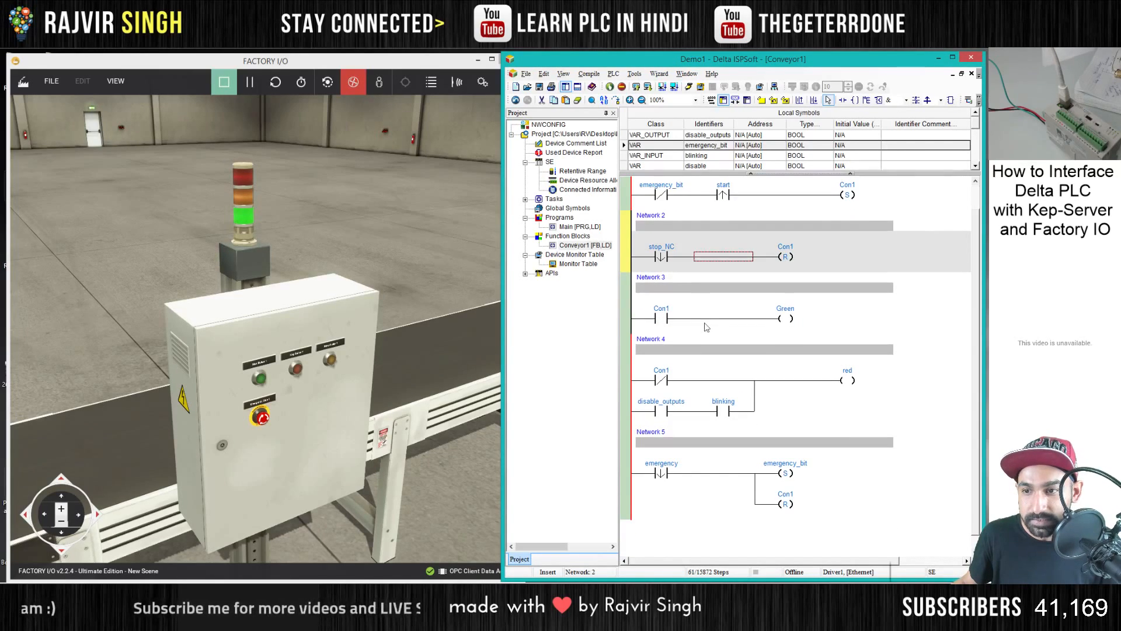
{"action": "double_click", "coordinate": [676, 408]}
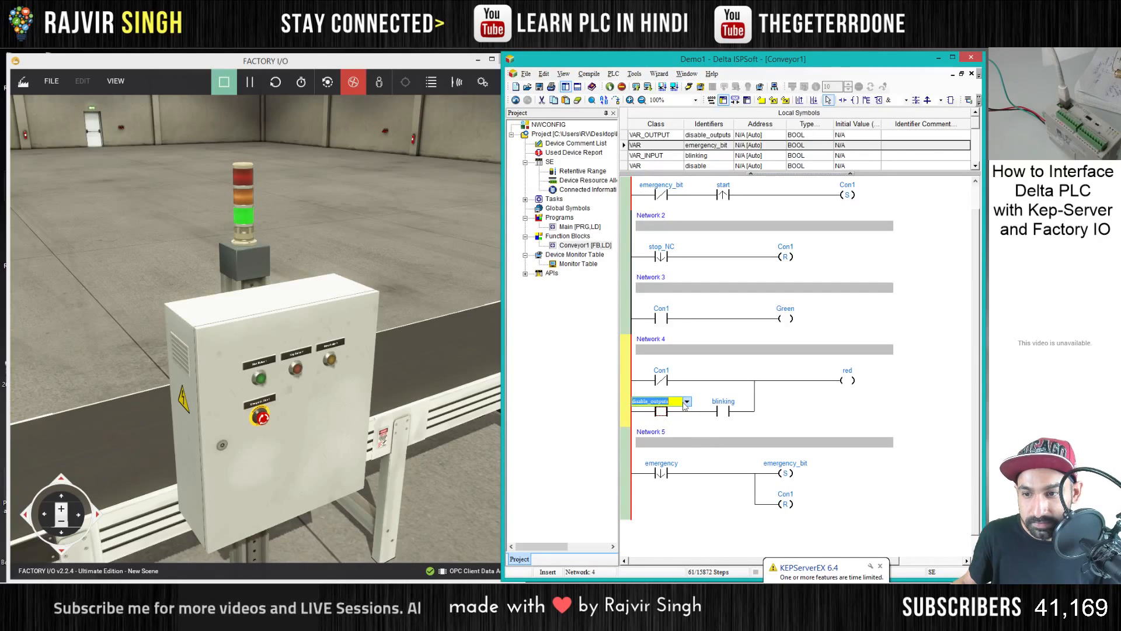
{"action": "type", "text": "Emergency_bit"}
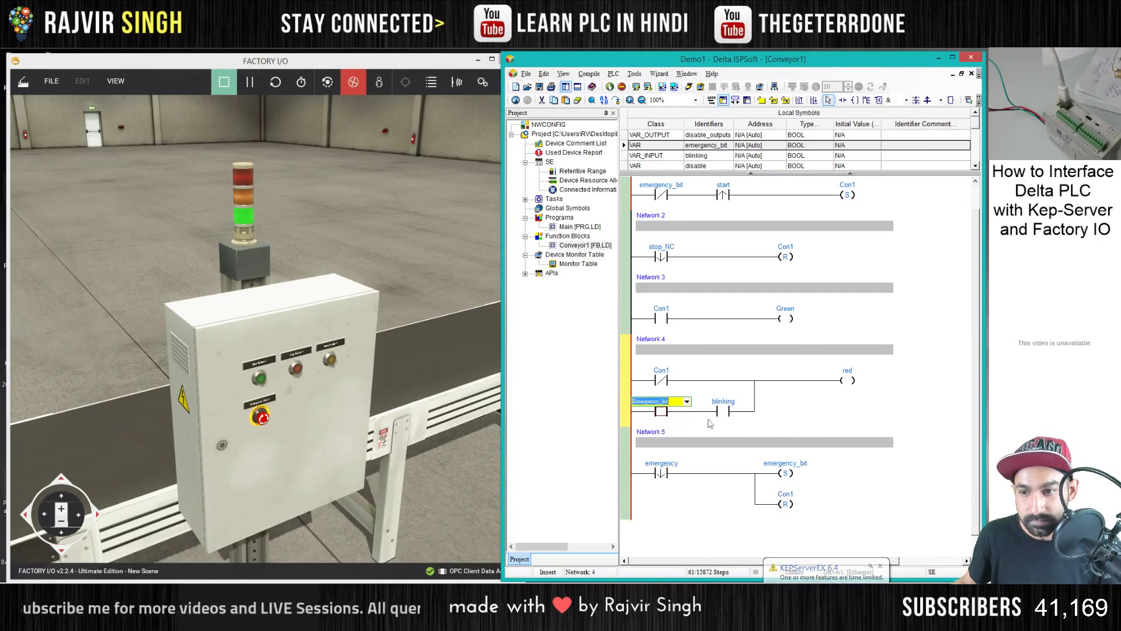
{"action": "key", "text": "Return"}
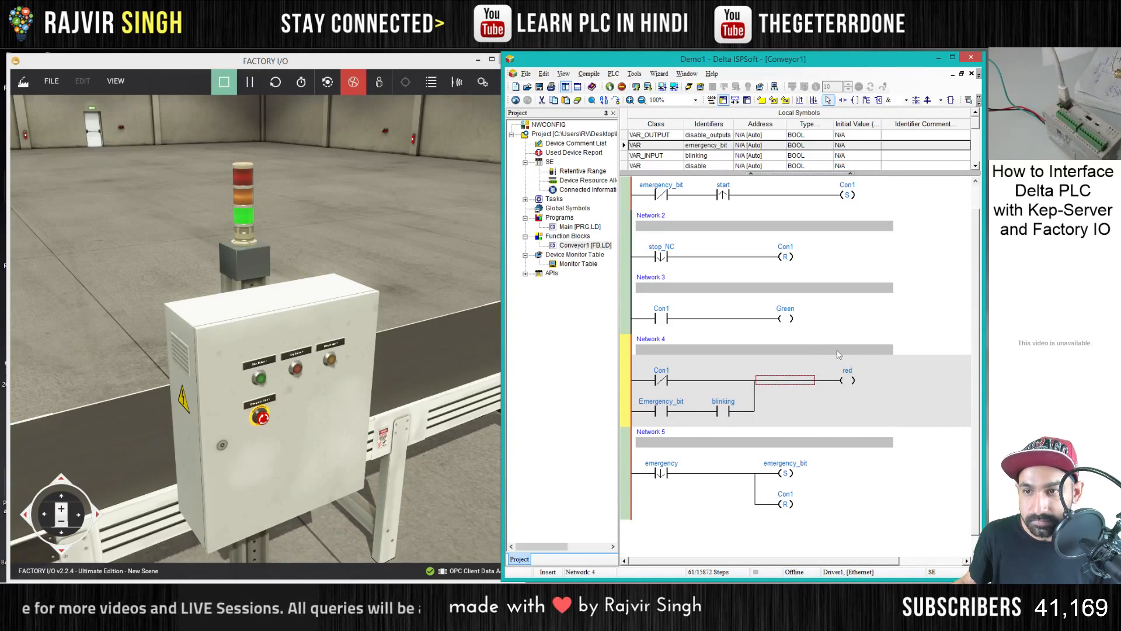
{"action": "scroll", "coordinate": [817, 305], "scroll_direction": "up", "scroll_amount": 1}
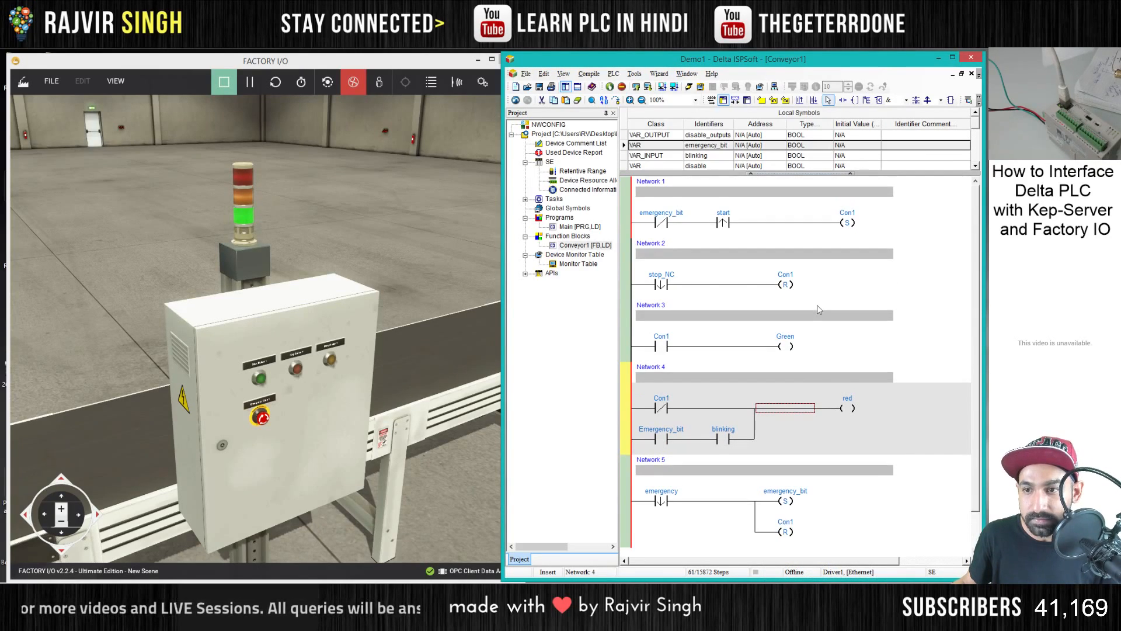
- Open the Main program and assign M1013 to the blinking input of the Conveyor1 block
{"action": "double_click", "coordinate": [574, 229]}
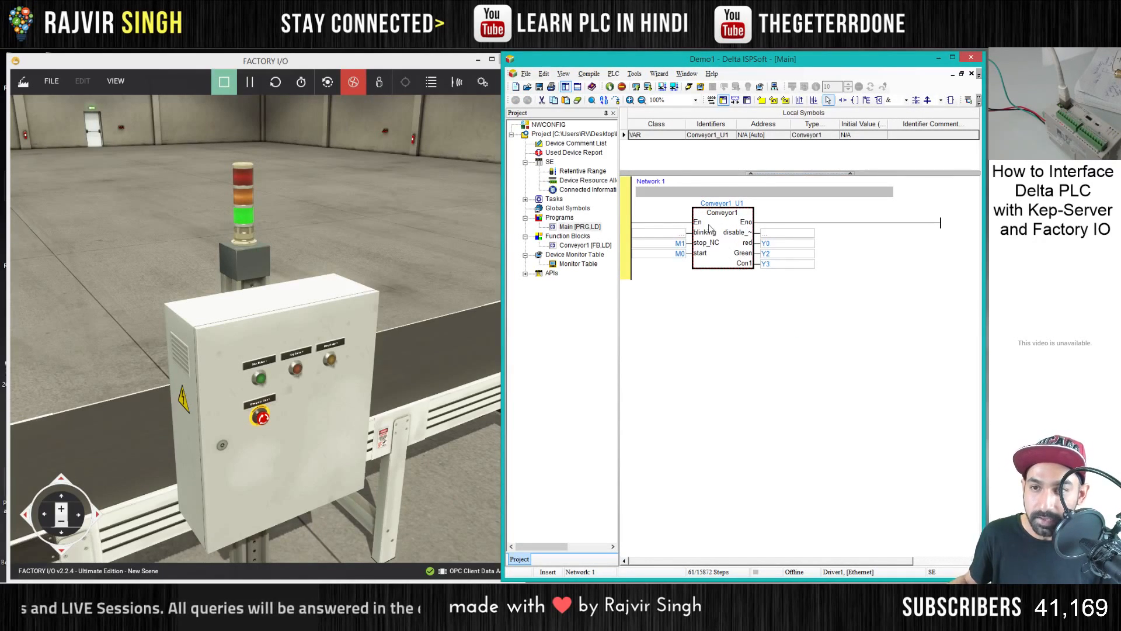
{"action": "double_click", "coordinate": [673, 233]}
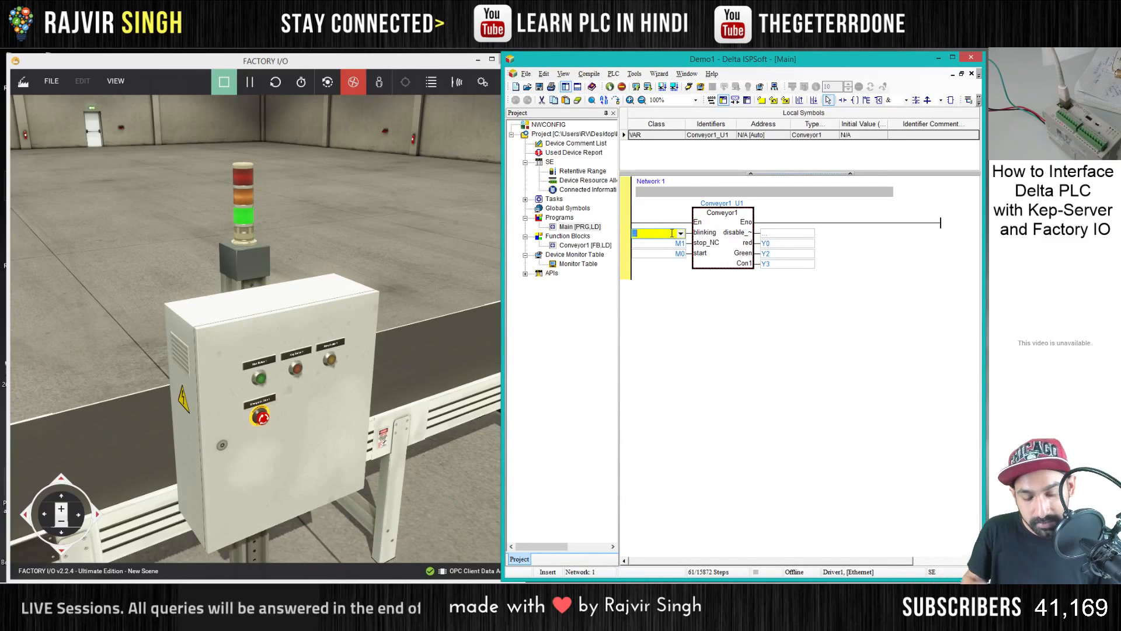
{"action": "type", "text": "M1013"}
{"action": "key", "text": "Return"}
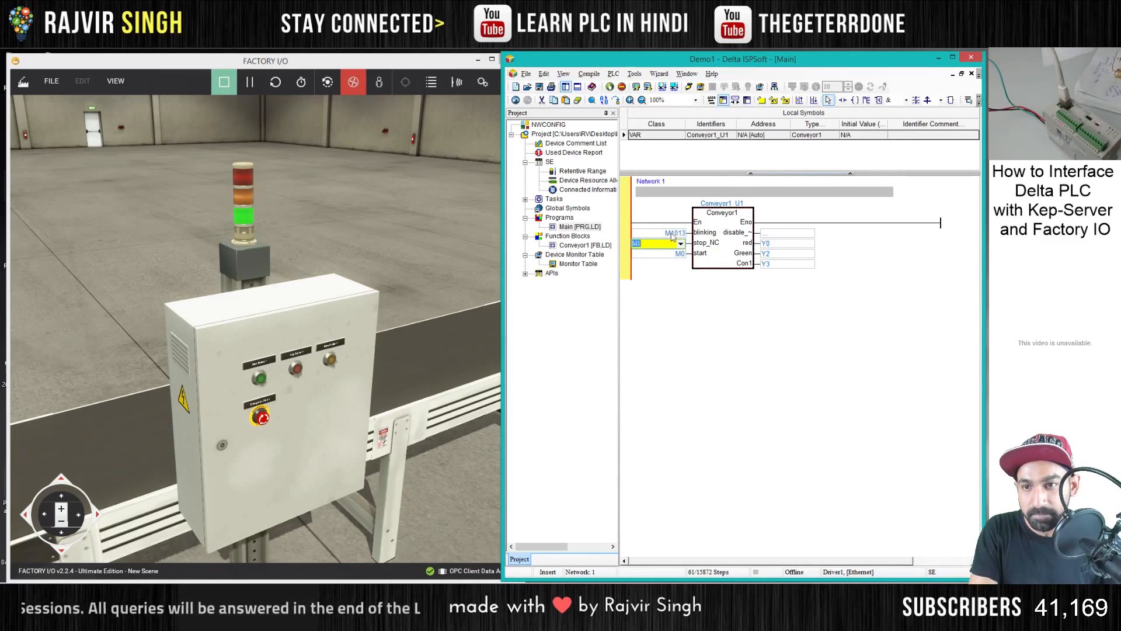
- Return to the Conveyor1 function block and delete the disable_outputs symbol from its local symbols
{"action": "double_click", "coordinate": [784, 234]}
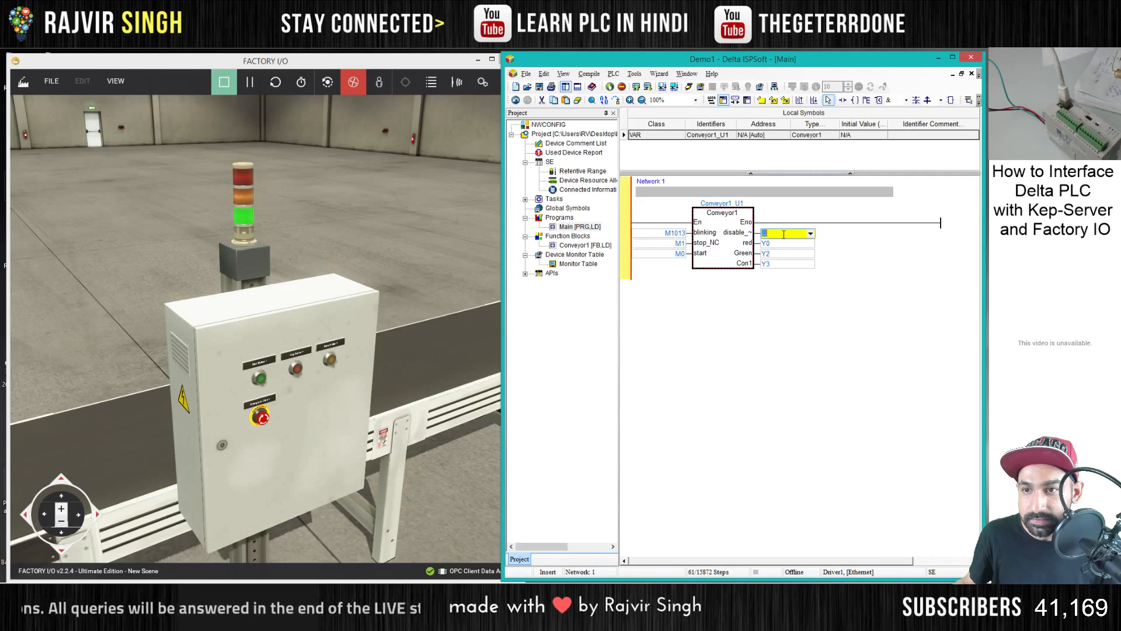
{"action": "double_click", "coordinate": [728, 236]}
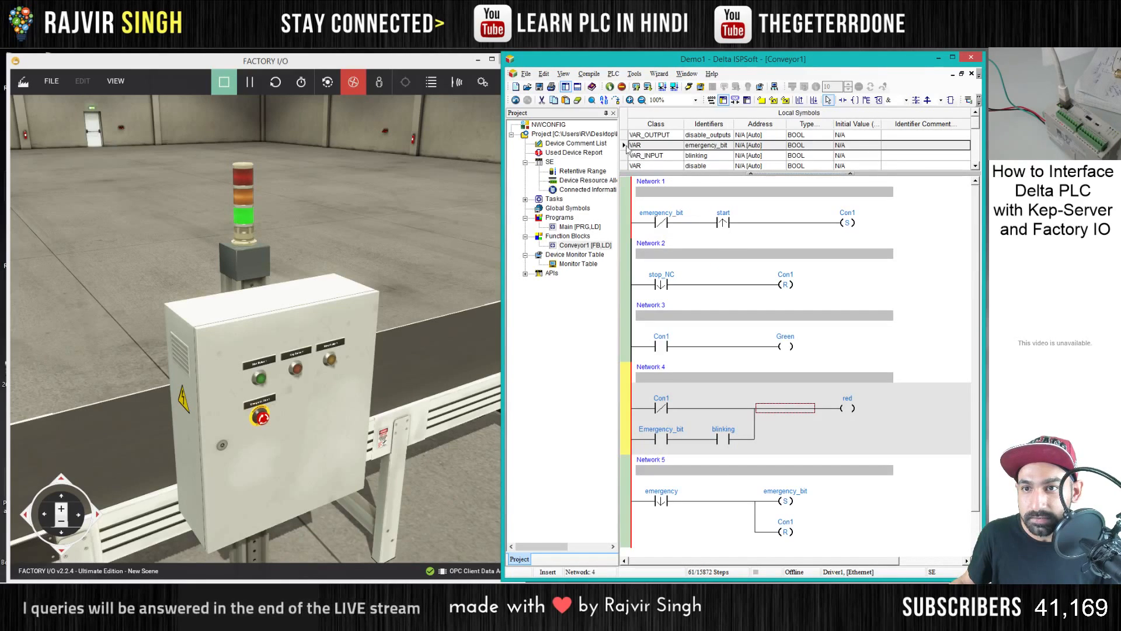
{"action": "right_click", "coordinate": [625, 142]}
{"action": "left_click", "coordinate": [663, 305]}
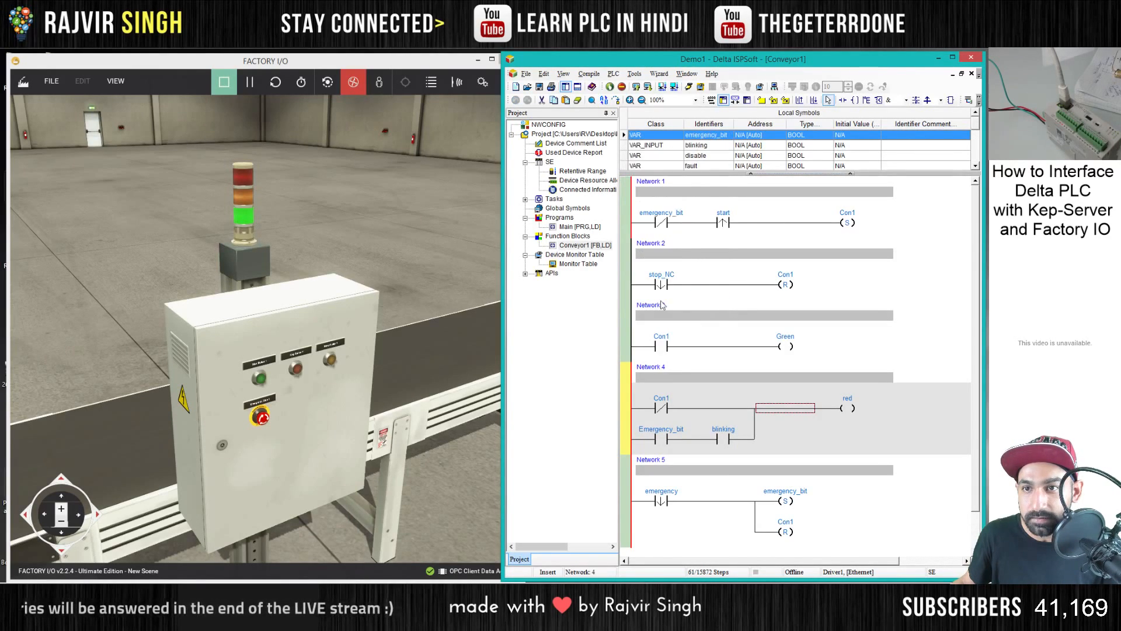
{"action": "double_click", "coordinate": [580, 228]}
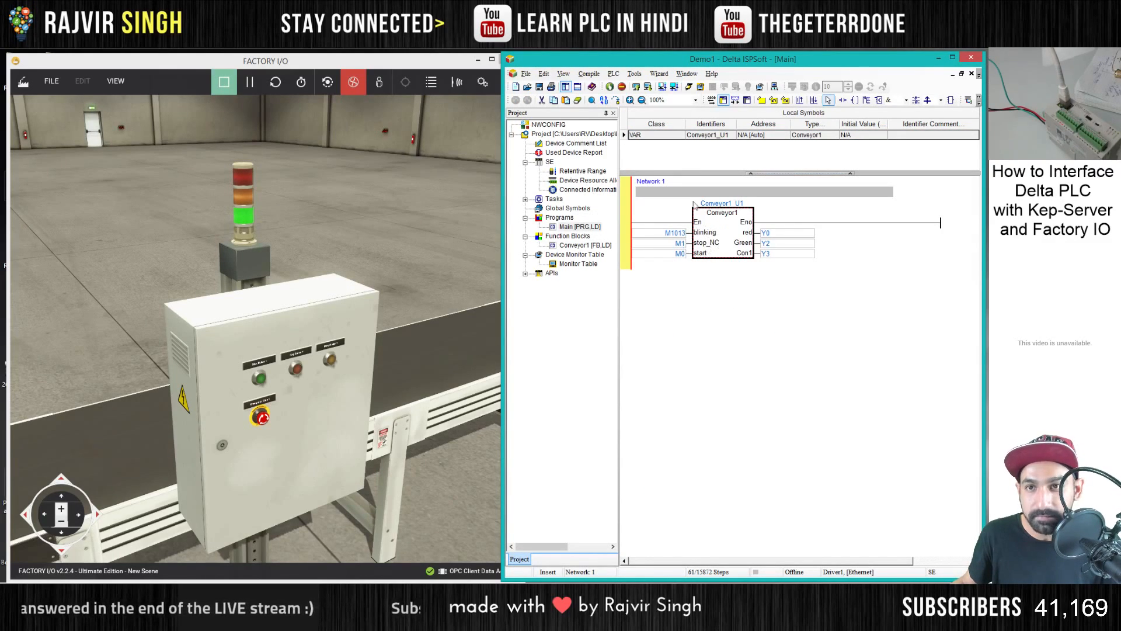
{"action": "left_click", "coordinate": [648, 86]}
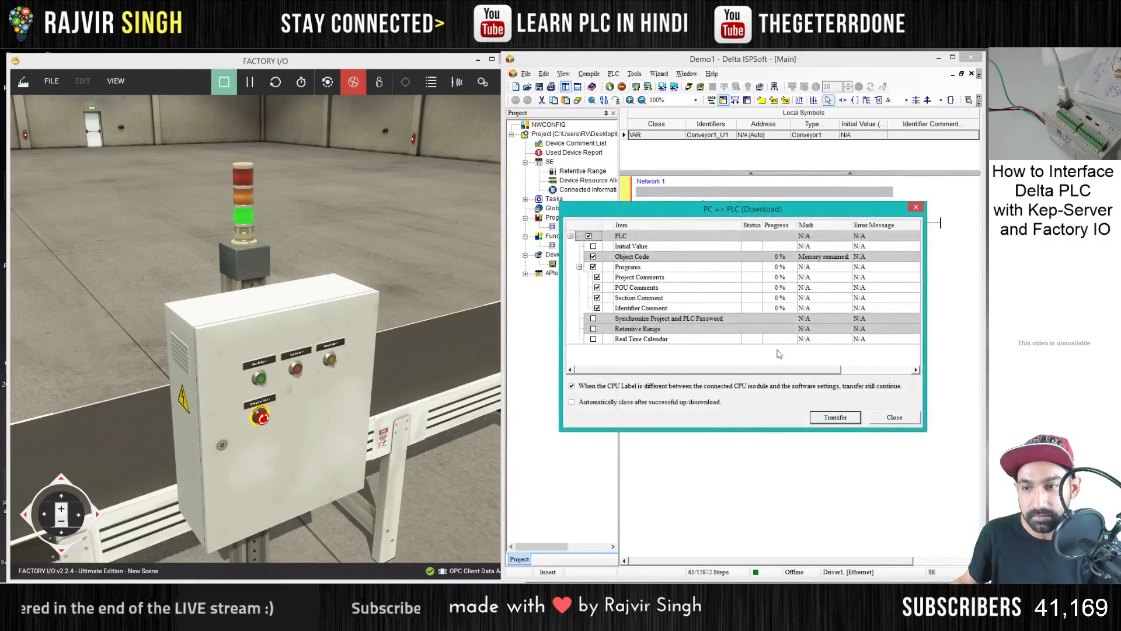
{"action": "left_click", "coordinate": [895, 418]}
{"action": "double_click", "coordinate": [723, 229]}
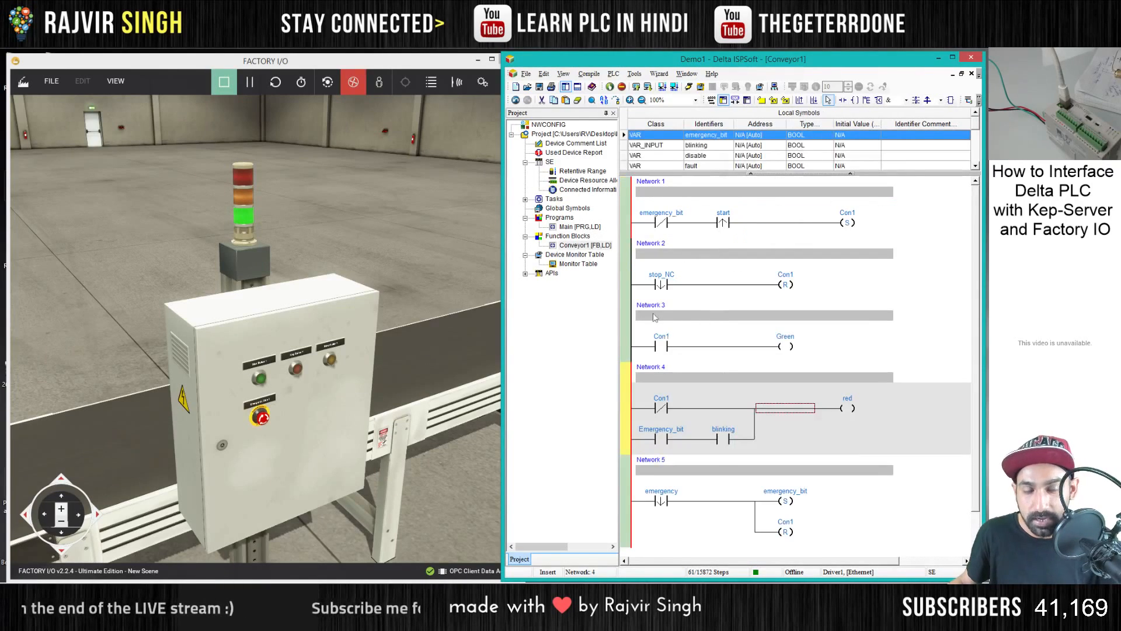
- Add Network 6 below Network 5 with a normally open contact and a reset coil
{"action": "left_click", "coordinate": [865, 342]}
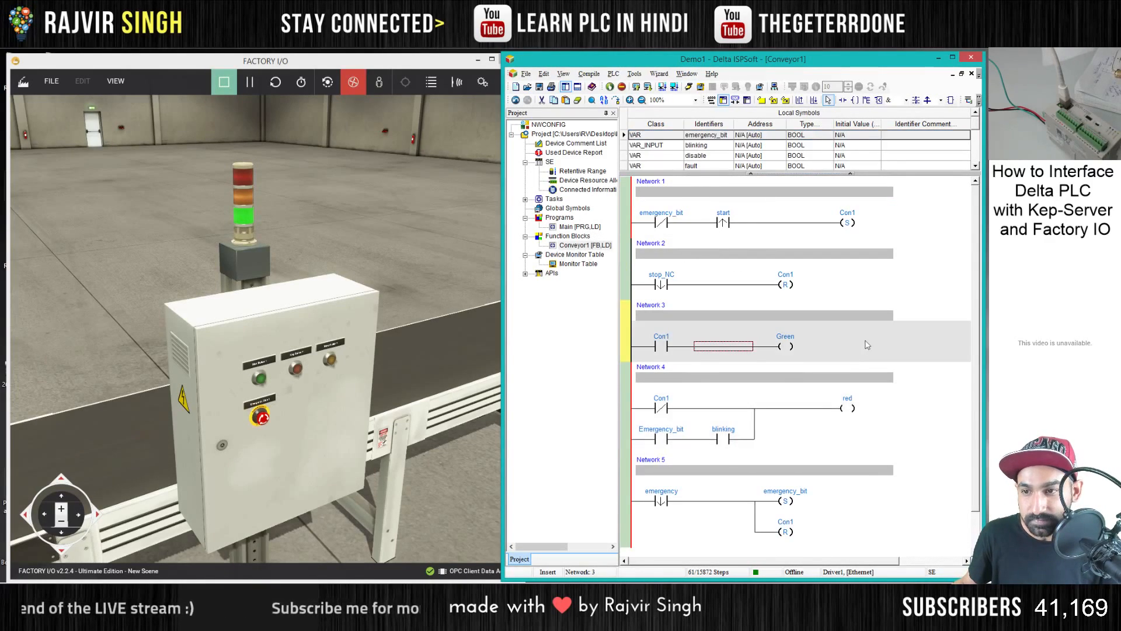
{"action": "scroll", "coordinate": [847, 365], "scroll_direction": "down", "scroll_amount": 2}
{"action": "left_click", "coordinate": [713, 492]}
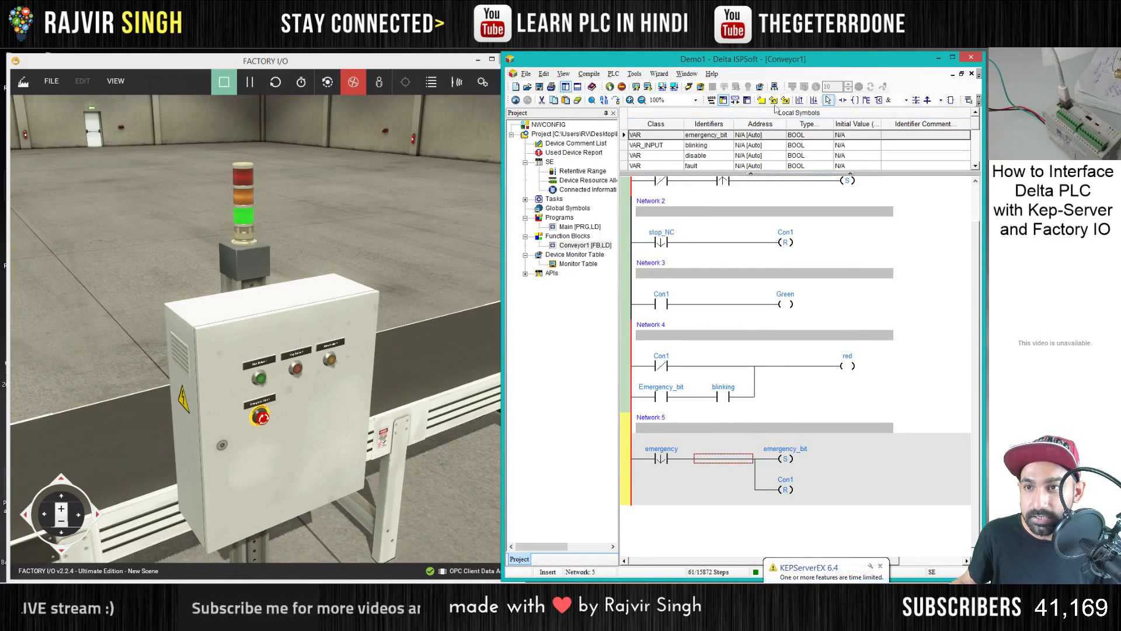
{"action": "left_click", "coordinate": [814, 100]}
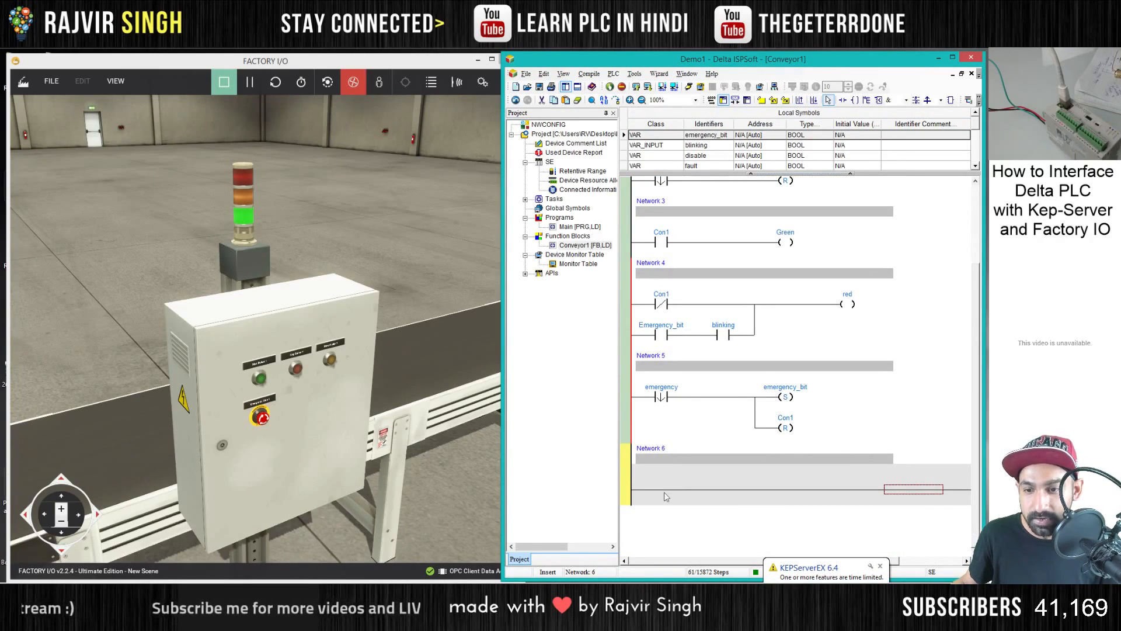
{"action": "left_click", "coordinate": [667, 495]}
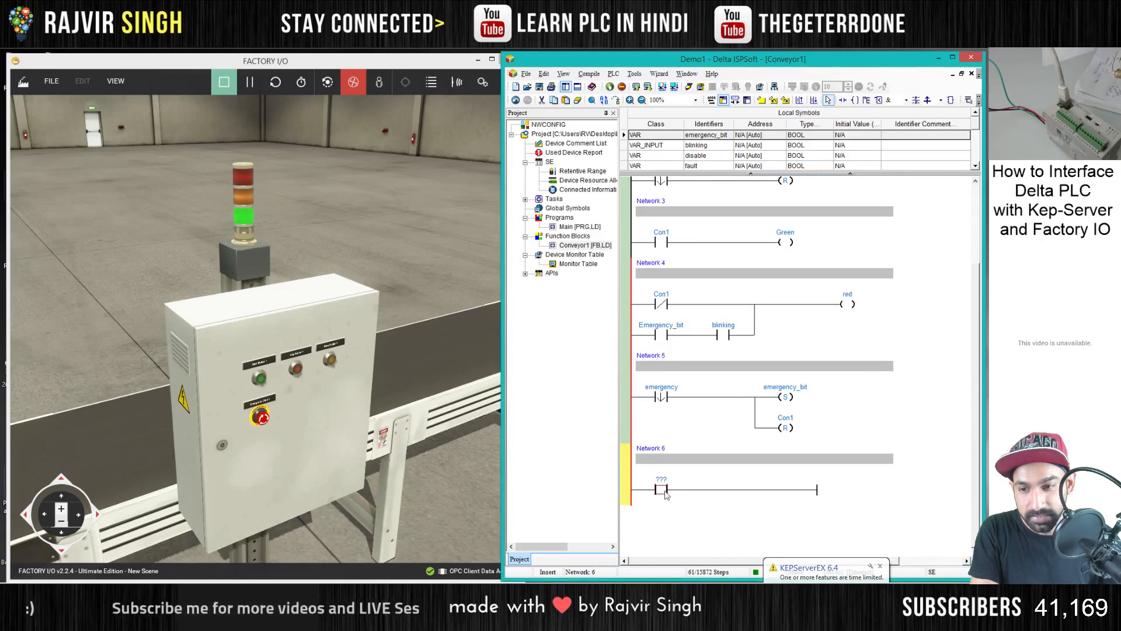
{"action": "type", "text": "r"}
{"action": "key", "text": "Return"}
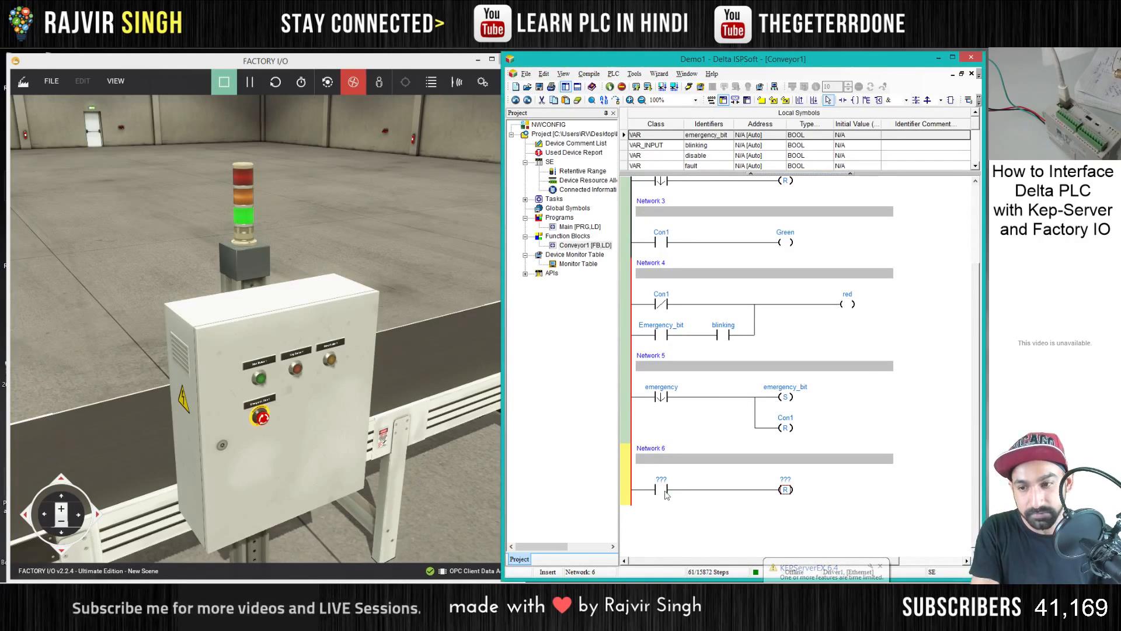
- Name the Network 6 contact reset as a BOOL symbol of class VAR_INPUT and assign emergency_bit to the reset coil
{"action": "left_click", "coordinate": [662, 479]}
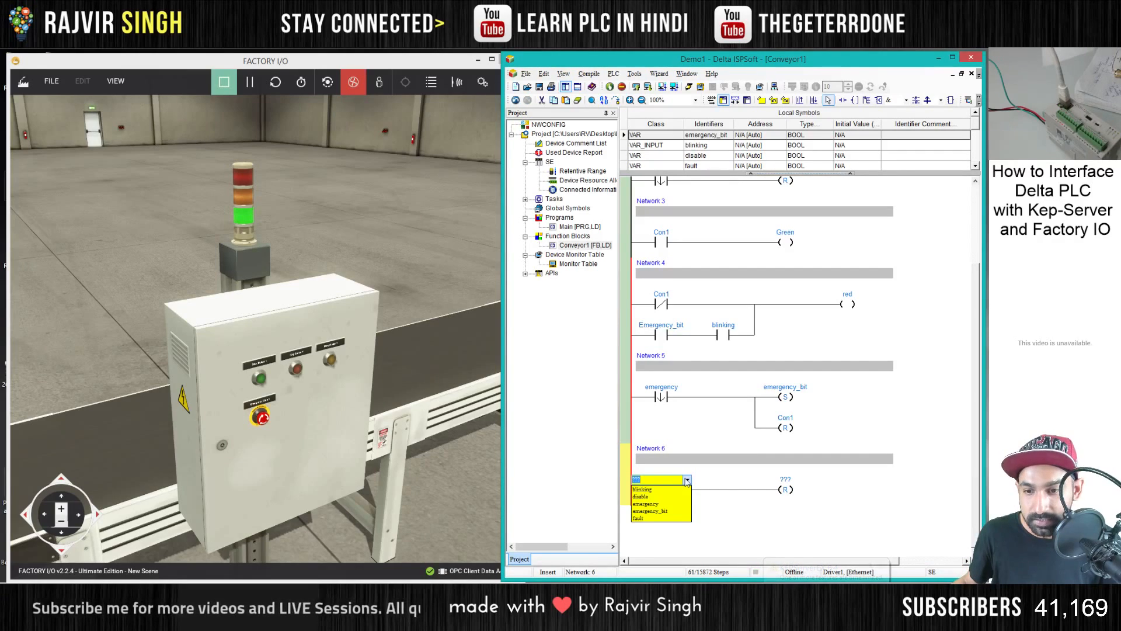
{"action": "type", "text": "reset"}
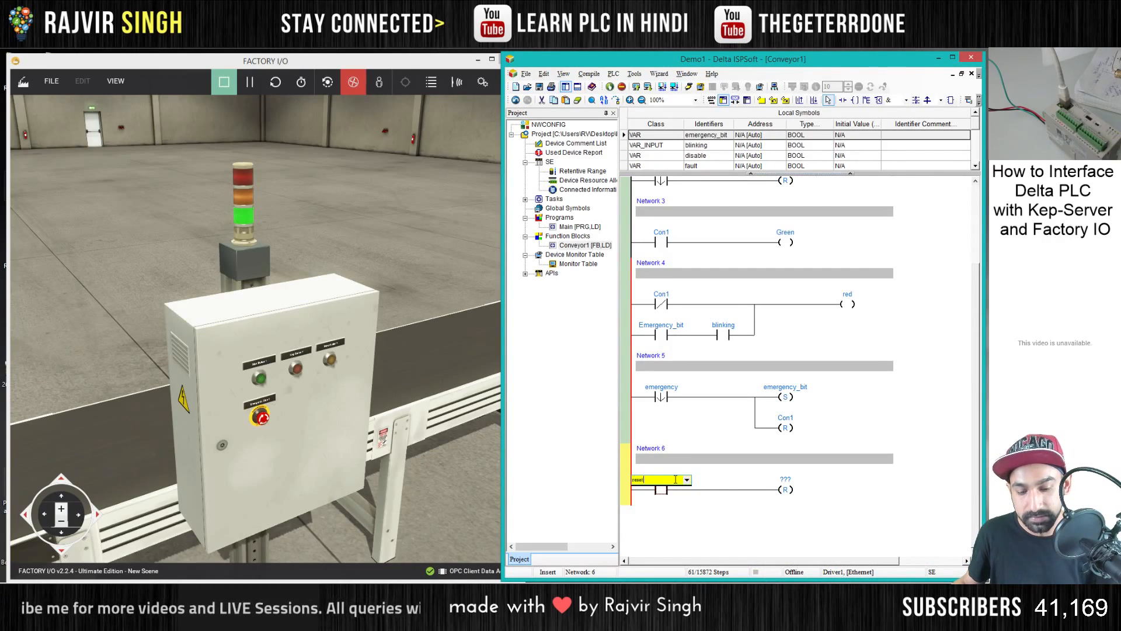
{"action": "key", "text": "Return"}
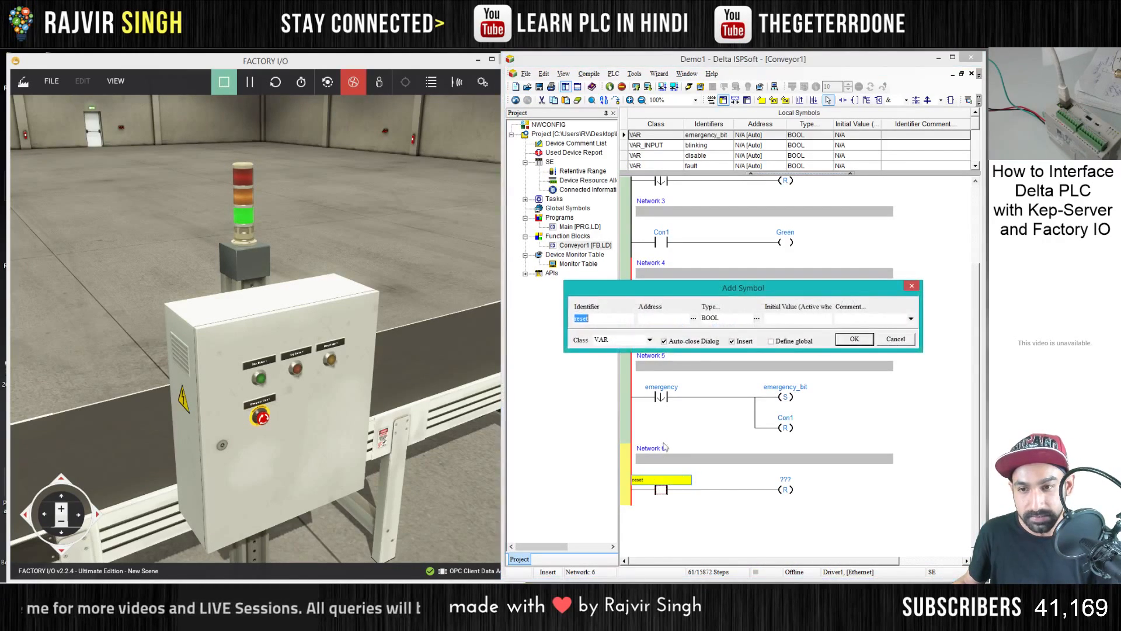
{"action": "left_click", "coordinate": [650, 341]}
{"action": "left_click", "coordinate": [624, 357]}
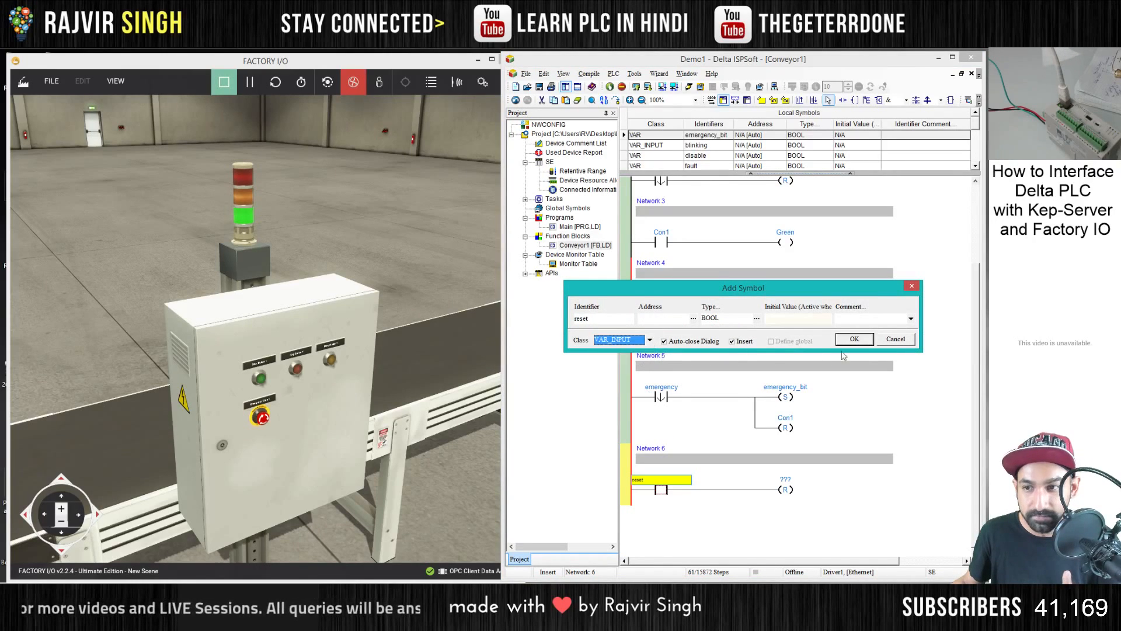
{"action": "left_click", "coordinate": [854, 339]}
{"action": "left_click", "coordinate": [797, 479]}
{"action": "left_click", "coordinate": [783, 511]}
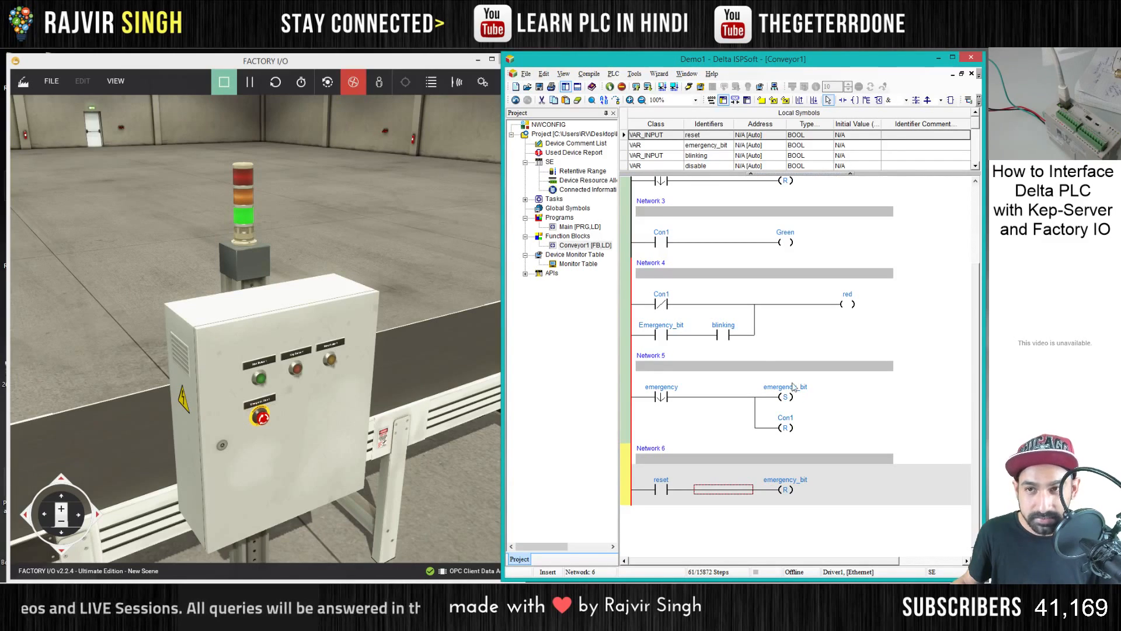
- Enlarge the local symbols table and delete the unused disable symbol from it
{"action": "left_click", "coordinate": [644, 145]}
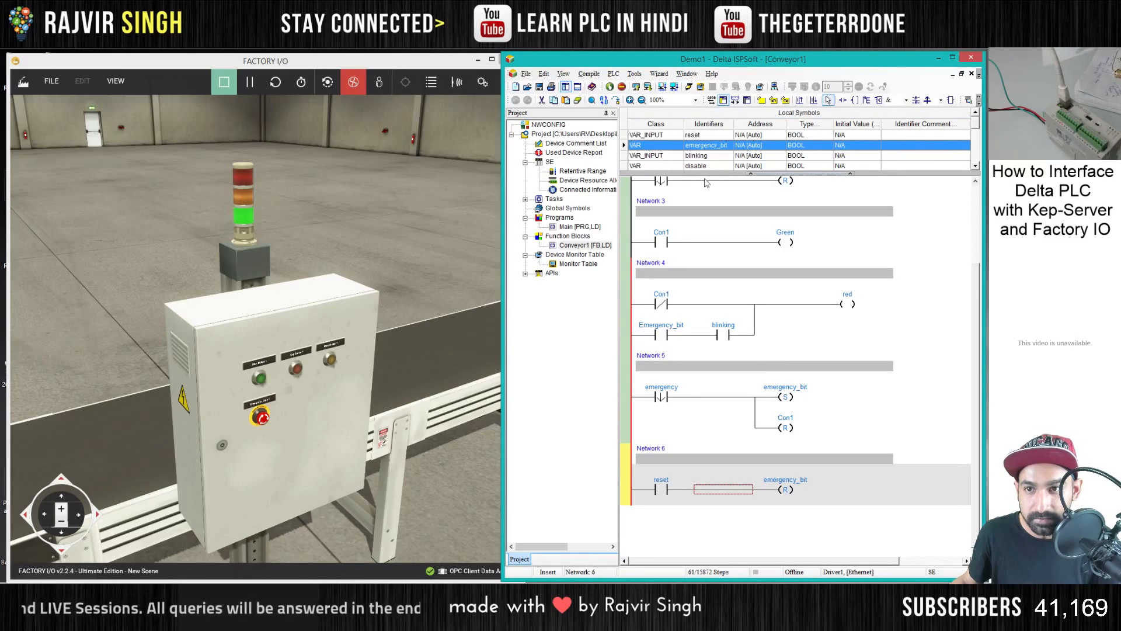
{"action": "left_click_drag", "start_coordinate": [706, 187], "coordinate": [707, 251]}
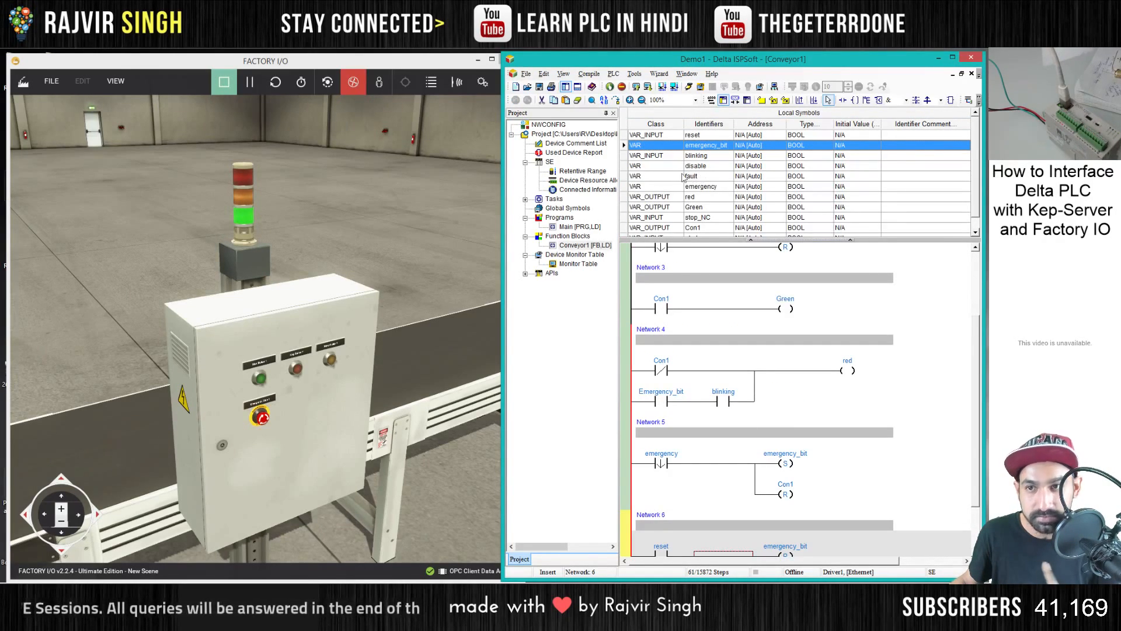
{"action": "left_click", "coordinate": [678, 167]}
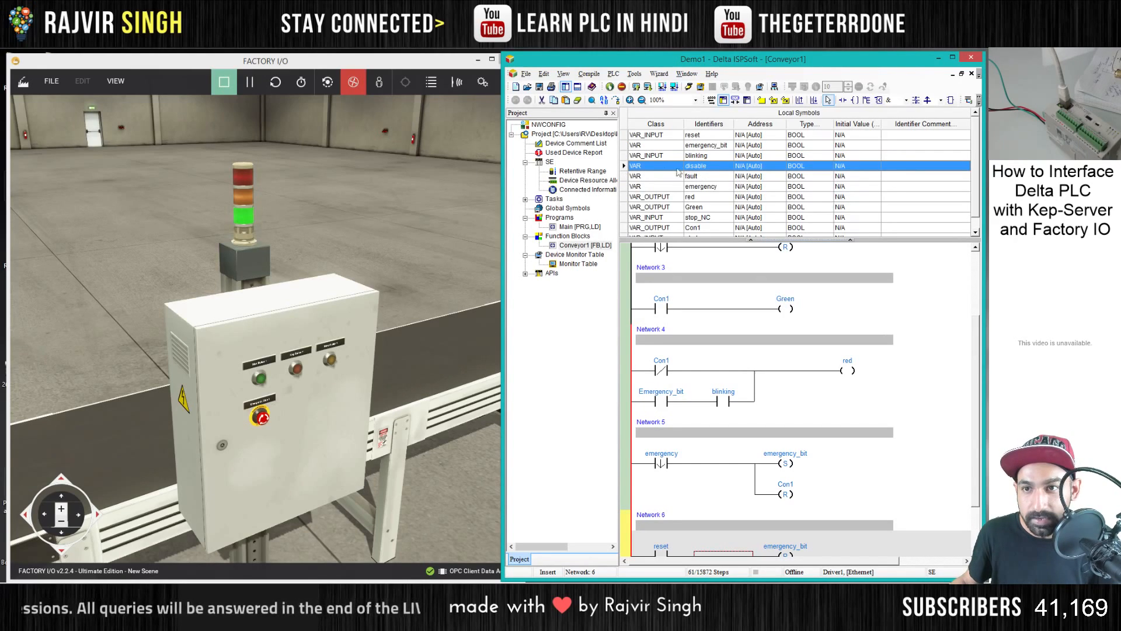
{"action": "right_click", "coordinate": [627, 170]}
{"action": "left_click", "coordinate": [662, 331]}
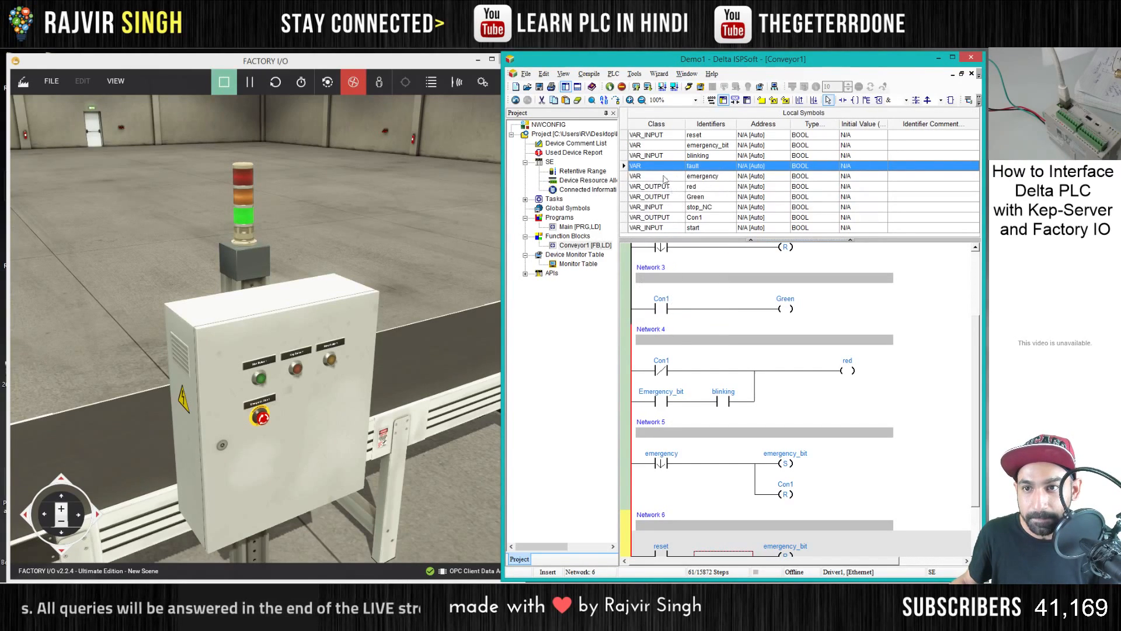
- Delete the fault and emergency symbols from Conveyor1's local symbols and shrink the symbols table to enlarge the ladder area
{"action": "right_click", "coordinate": [626, 177]}
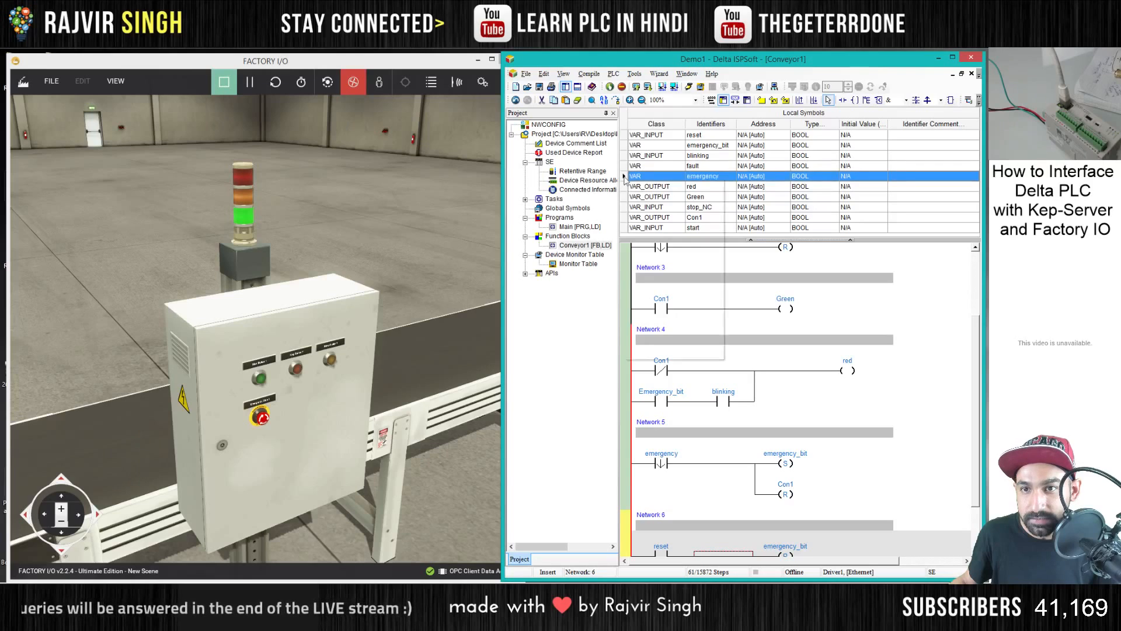
{"action": "left_click", "coordinate": [660, 339]}
{"action": "right_click", "coordinate": [625, 166]}
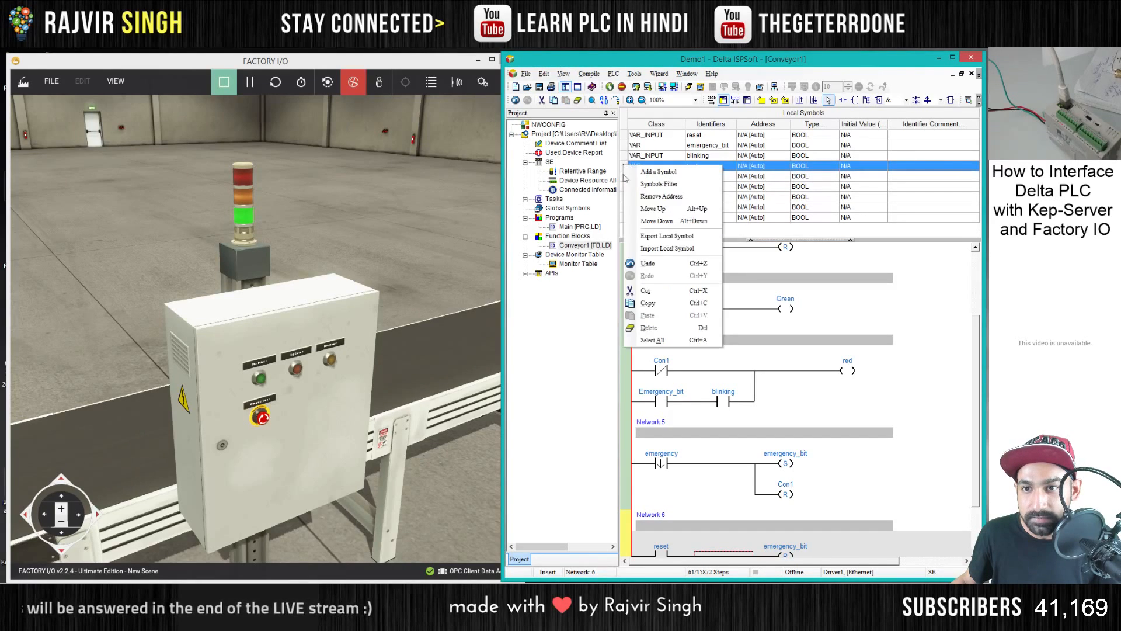
{"action": "left_click", "coordinate": [662, 329]}
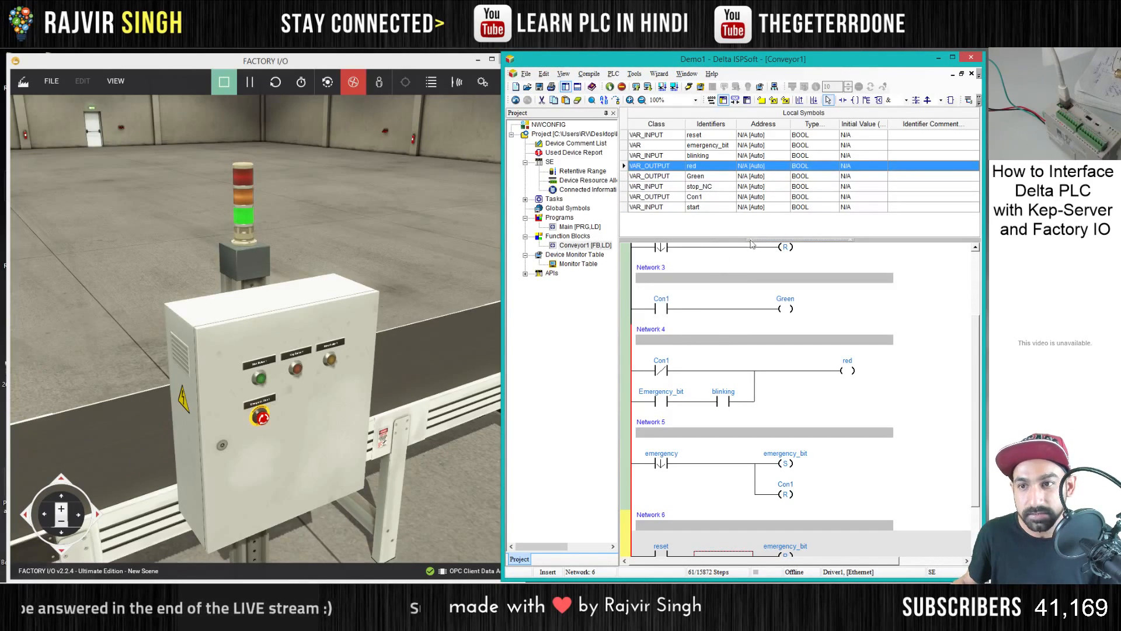
{"action": "left_click_drag", "start_coordinate": [752, 244], "coordinate": [751, 187]}
{"action": "left_click", "coordinate": [842, 362]}
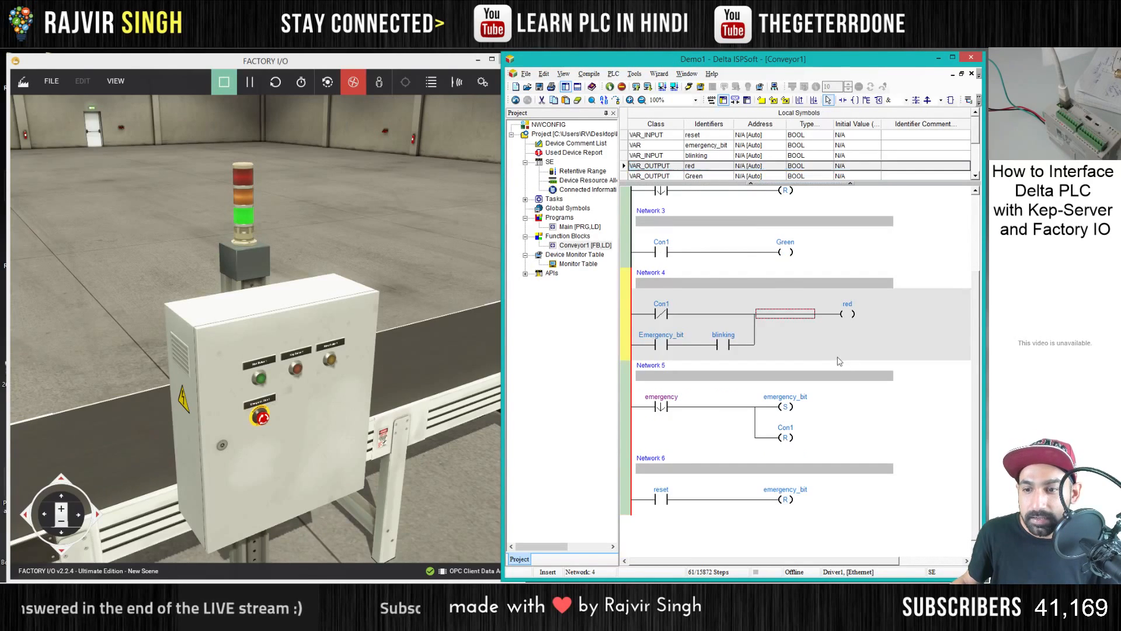
- Open the Main program, check the reset button's mapping in the Factory I/O driver, and assign M2 to the block's reset input
{"action": "double_click", "coordinate": [575, 227]}
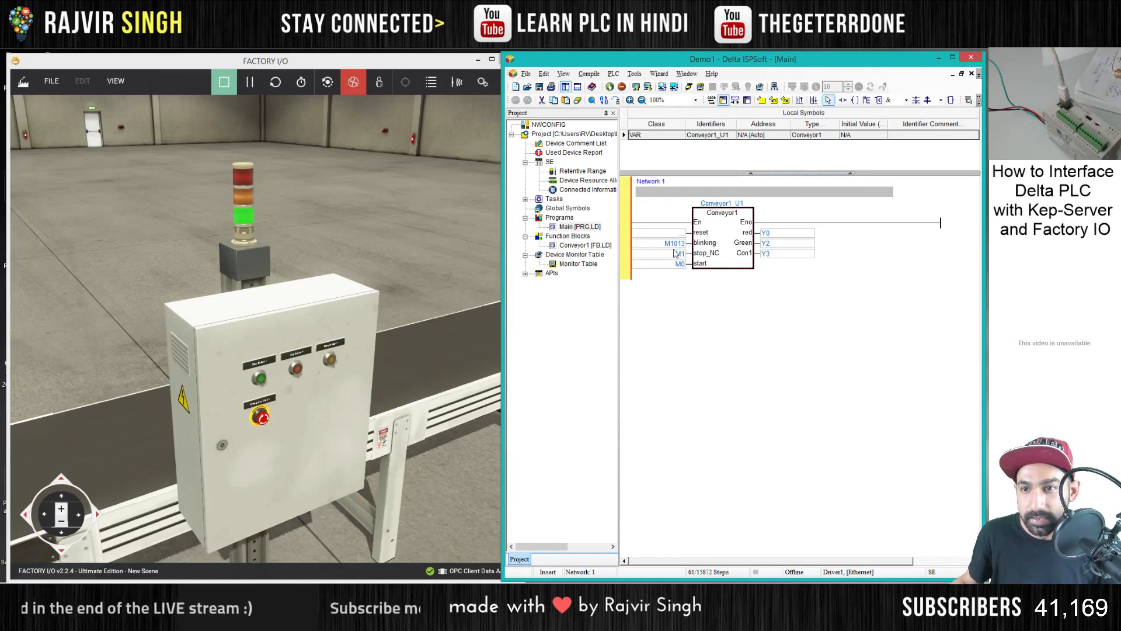
{"action": "double_click", "coordinate": [673, 233]}
{"action": "left_click", "coordinate": [52, 82]}
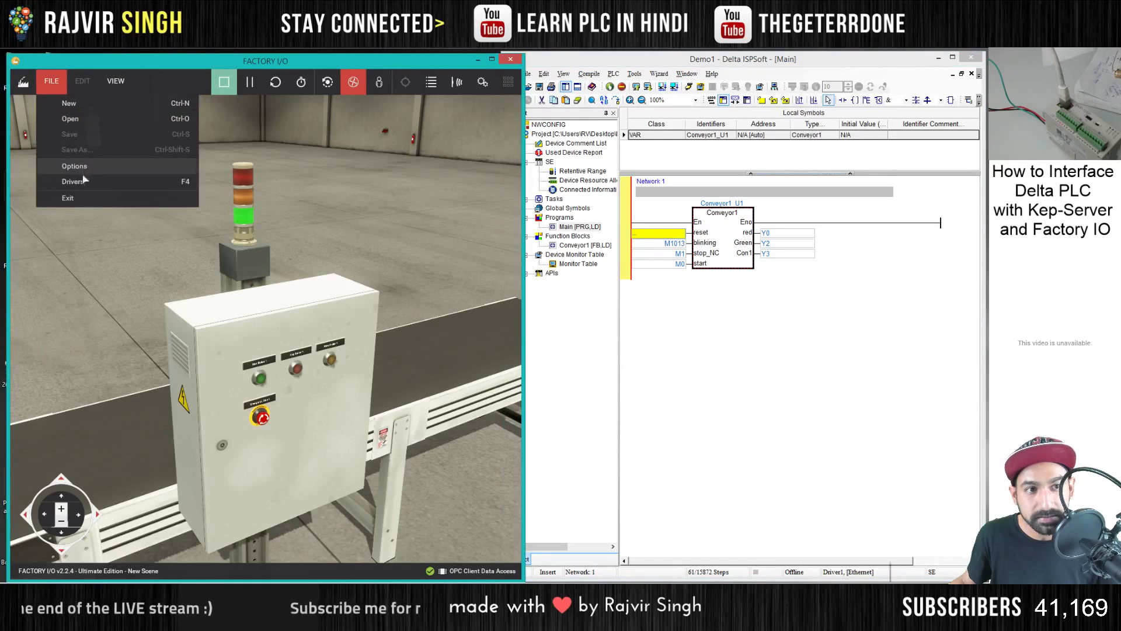
{"action": "left_click", "coordinate": [83, 181]}
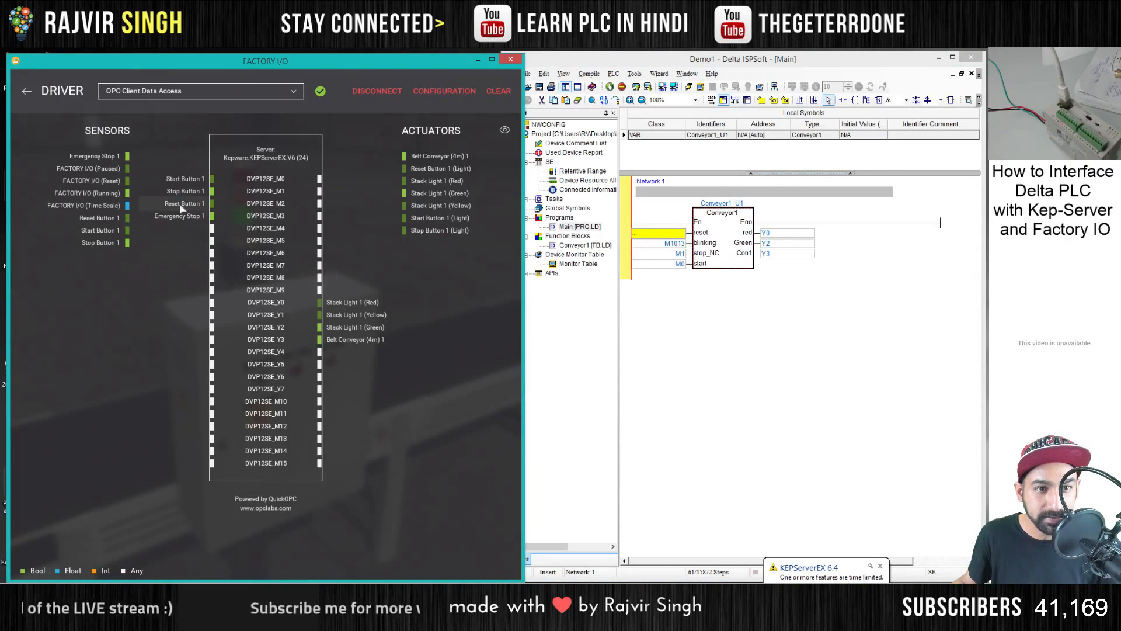
{"action": "left_click", "coordinate": [652, 233]}
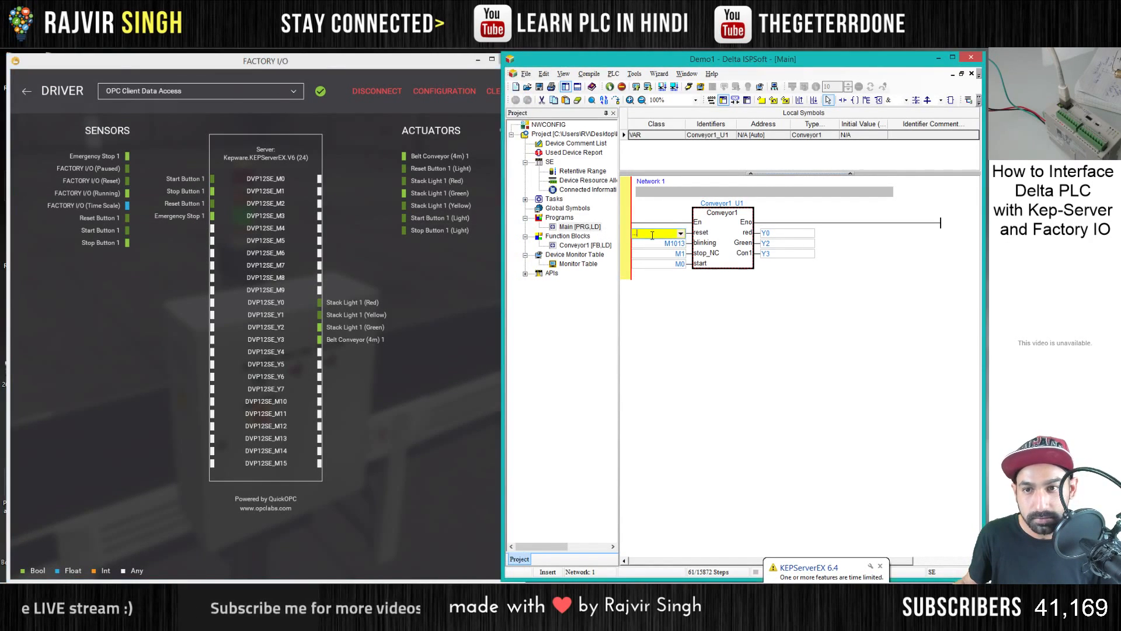
{"action": "type", "text": "M"}
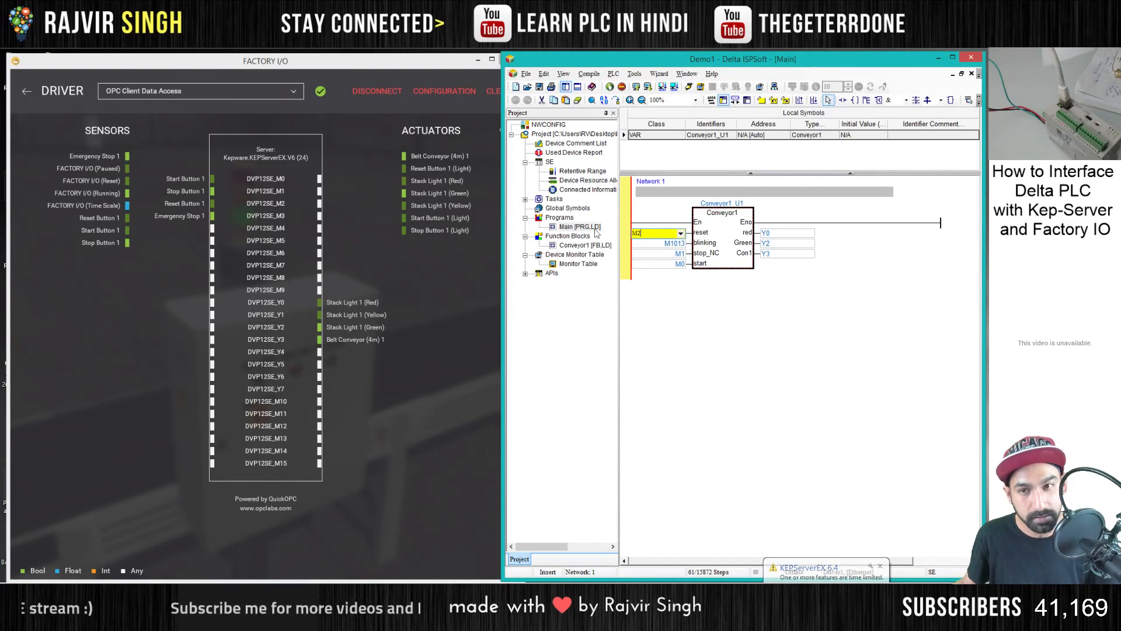
{"action": "type", "text": "2"}
{"action": "key", "text": "Return"}
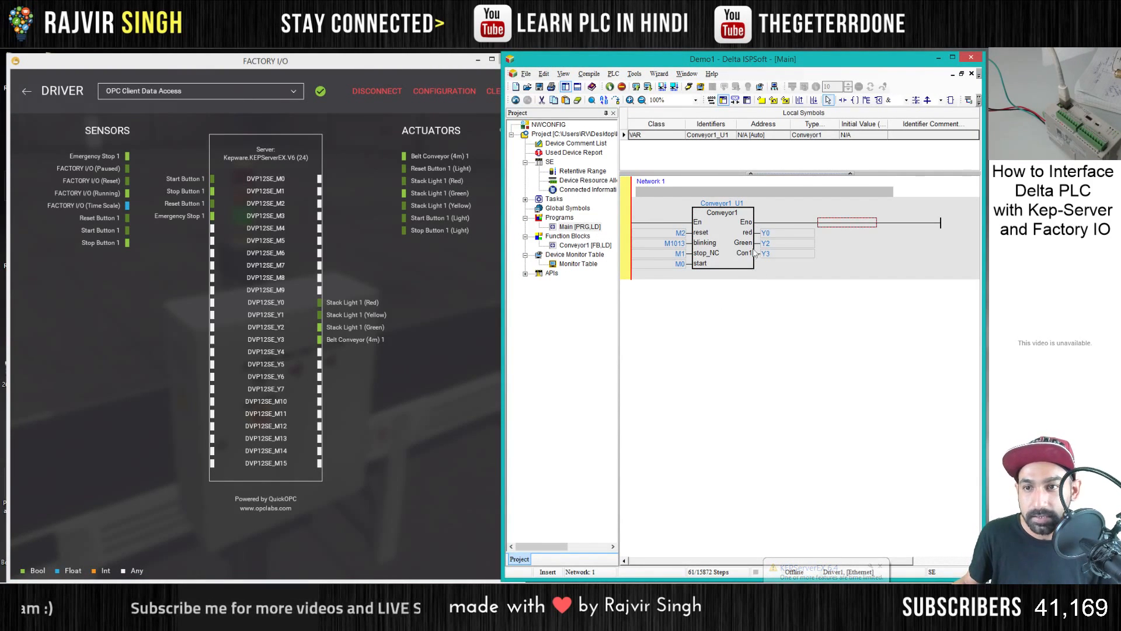
- Try to download the program to the PLC and go online, compiling it first
{"action": "left_click", "coordinate": [647, 86]}
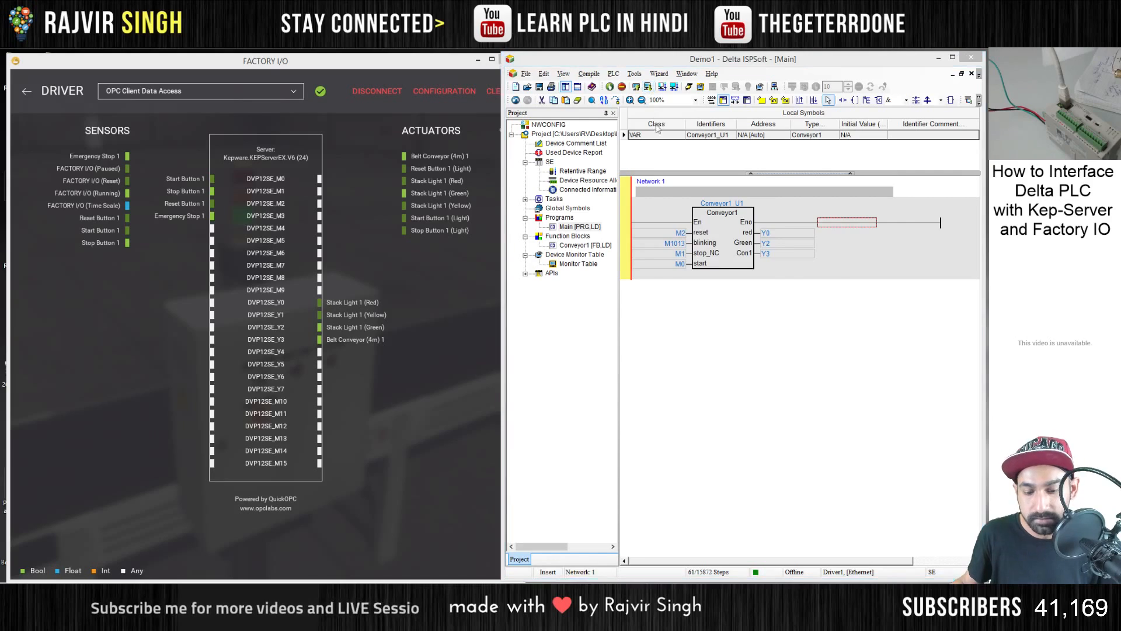
{"action": "key", "text": "Return"}
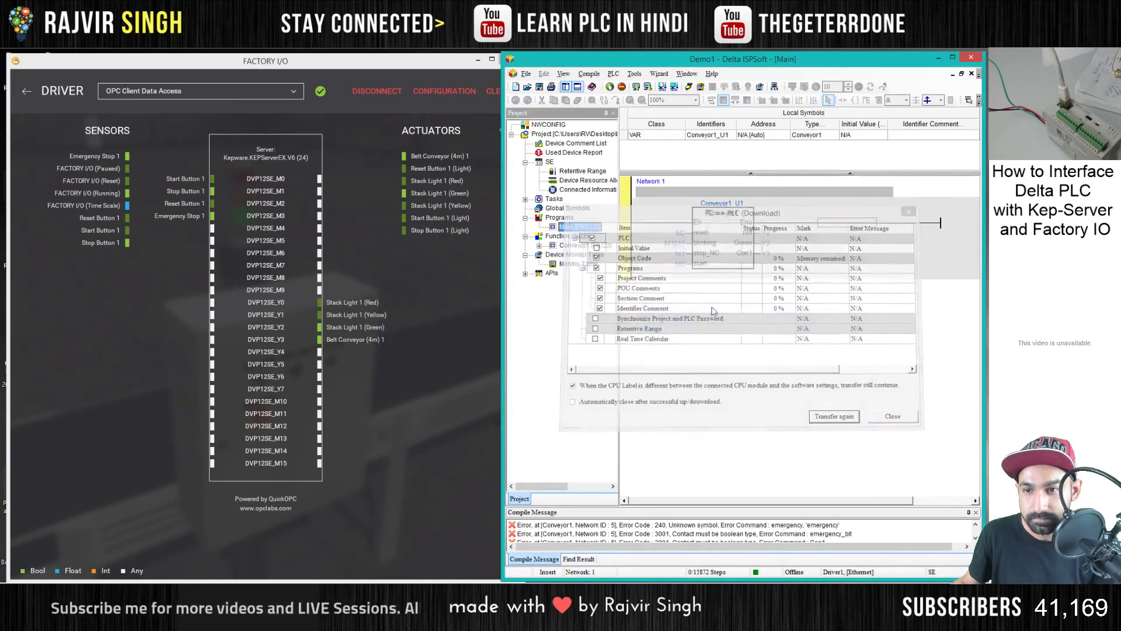
{"action": "left_click", "coordinate": [690, 87]}
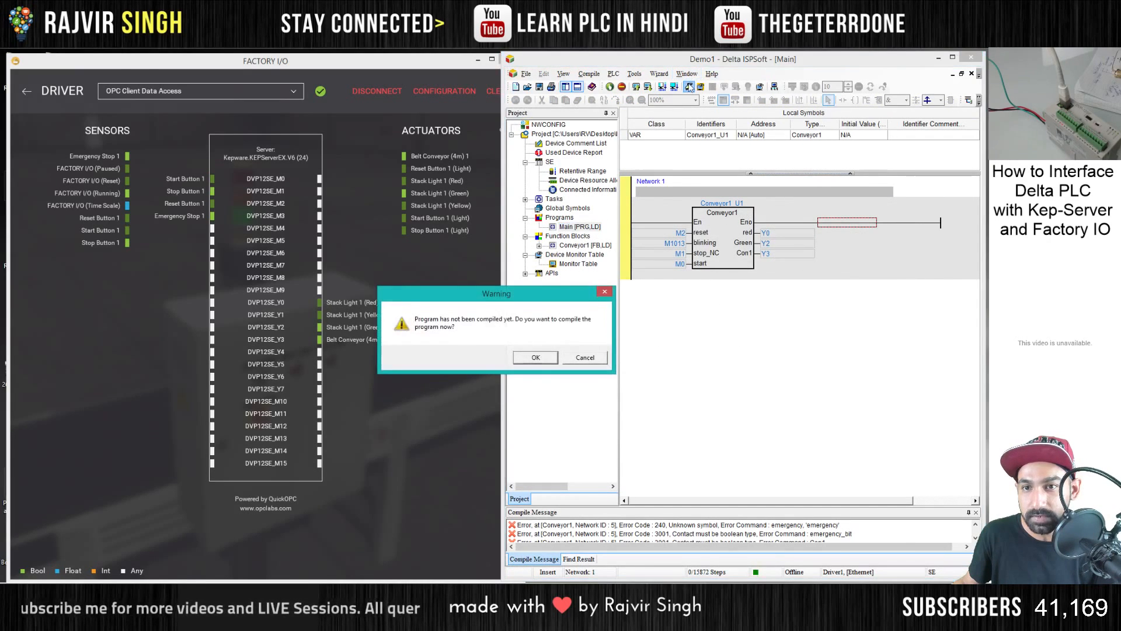
{"action": "left_click", "coordinate": [534, 362]}
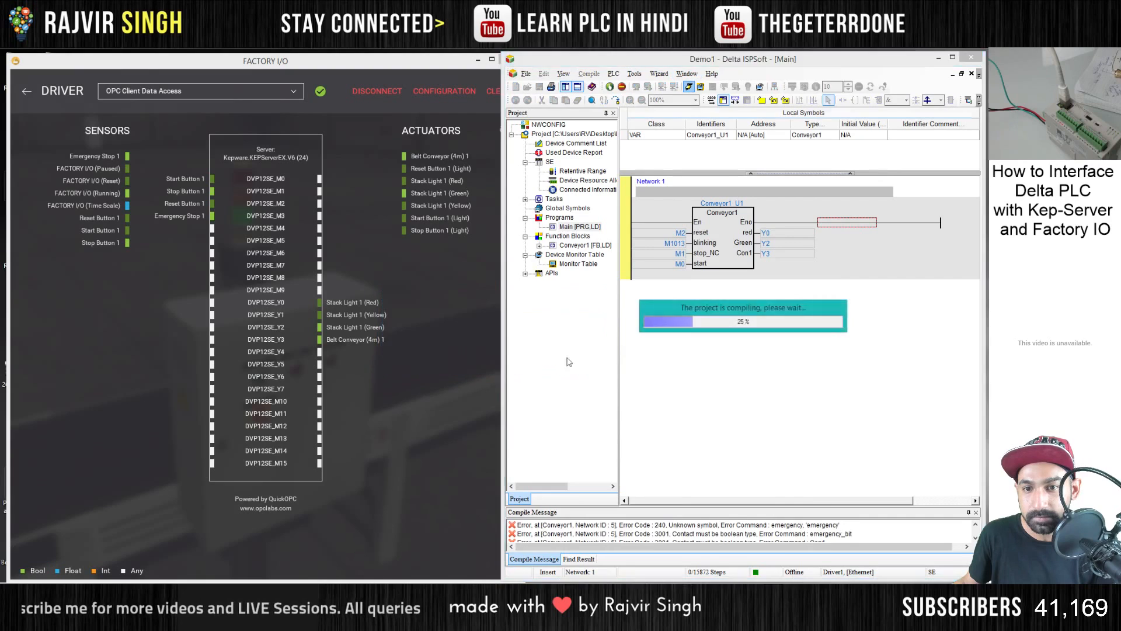
- Locate the unknown symbol compile error for emergency in Network 5 of Conveyor1 and inspect that contact's symbol definition
{"action": "left_click", "coordinate": [723, 524]}
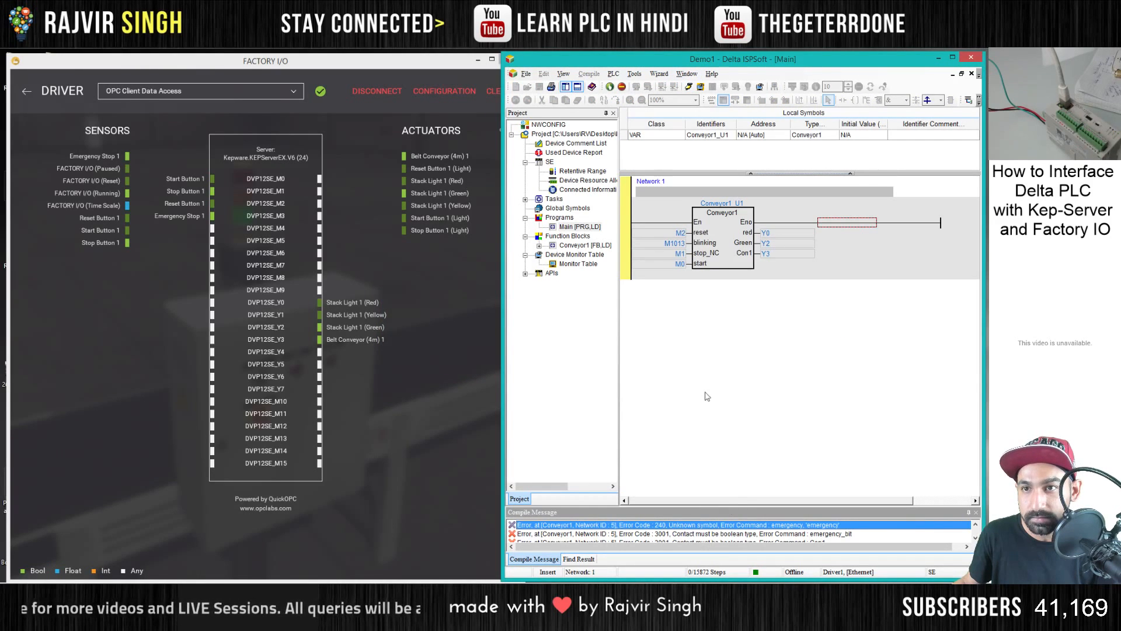
{"action": "double_click", "coordinate": [734, 524]}
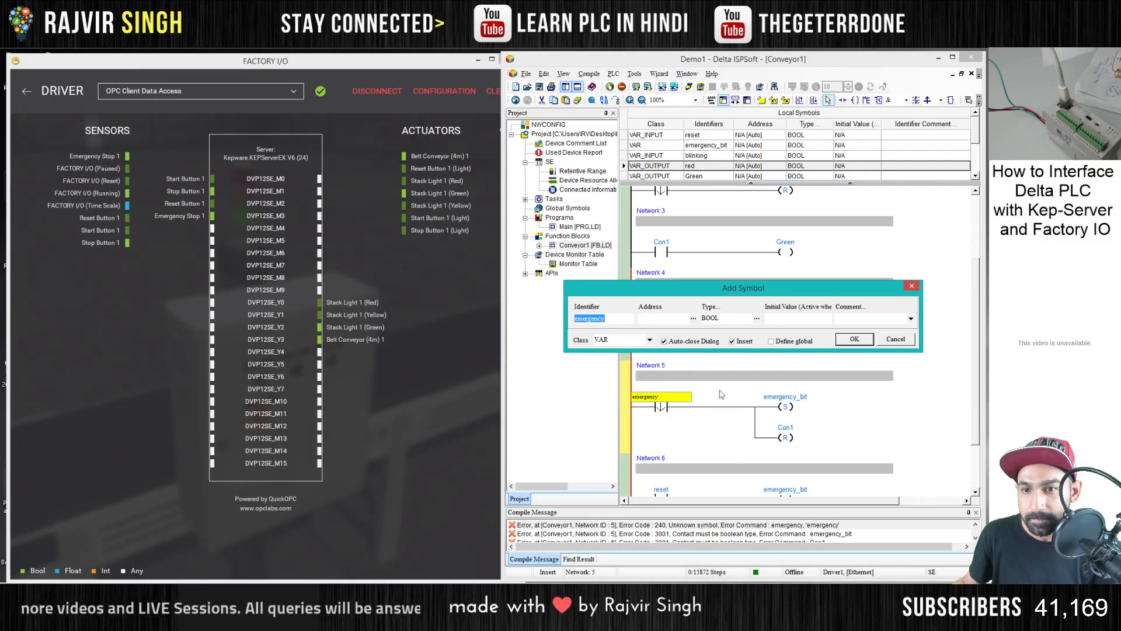
{"action": "left_click", "coordinate": [903, 342]}
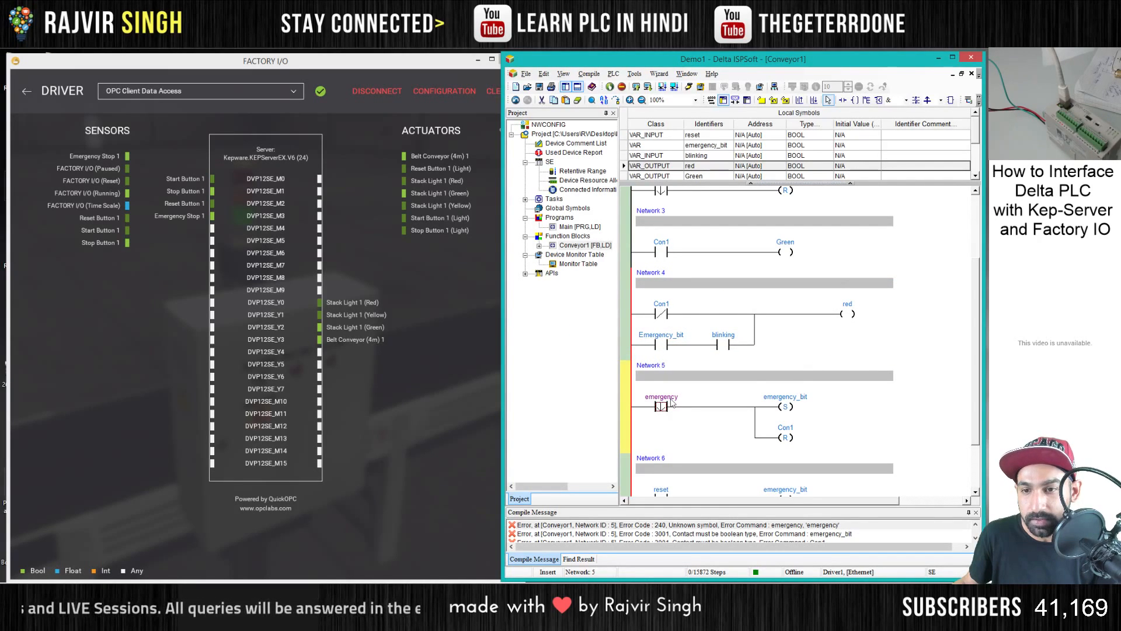
{"action": "left_click", "coordinate": [671, 399]}
{"action": "left_click", "coordinate": [815, 386]}
{"action": "left_click", "coordinate": [889, 342]}
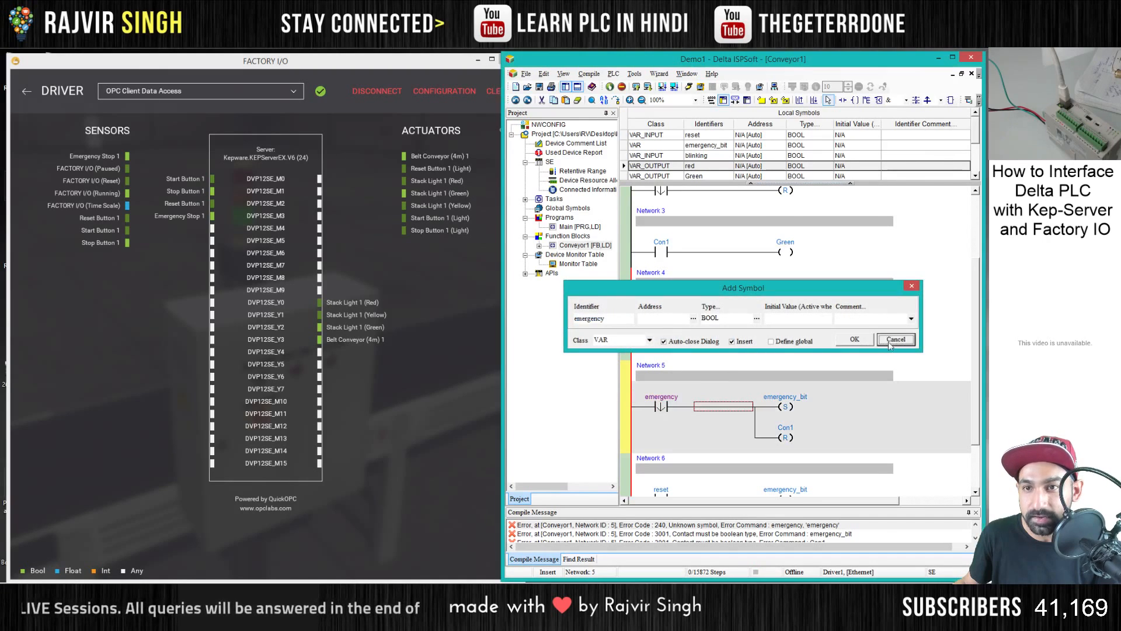
- Declare the Network 5 contact emergency as a BOOL symbol of class VAR_INPUT and review the Conveyor1 networks
{"action": "left_click", "coordinate": [672, 400]}
{"action": "key", "text": "Return"}
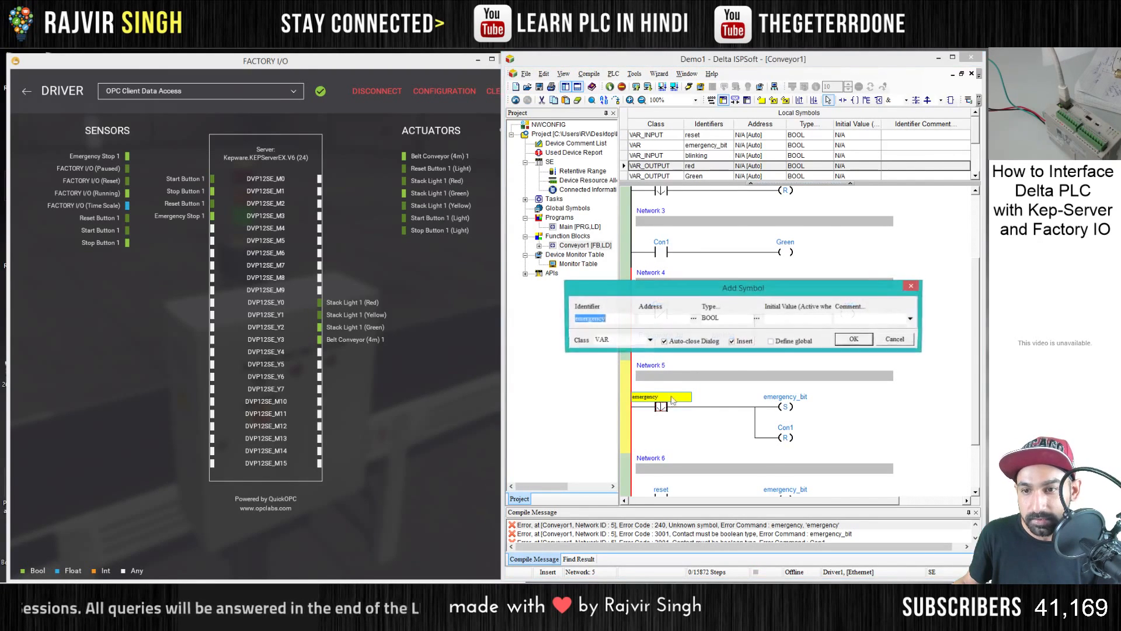
{"action": "left_click", "coordinate": [650, 339]}
{"action": "left_click", "coordinate": [643, 356]}
{"action": "left_click", "coordinate": [854, 338]}
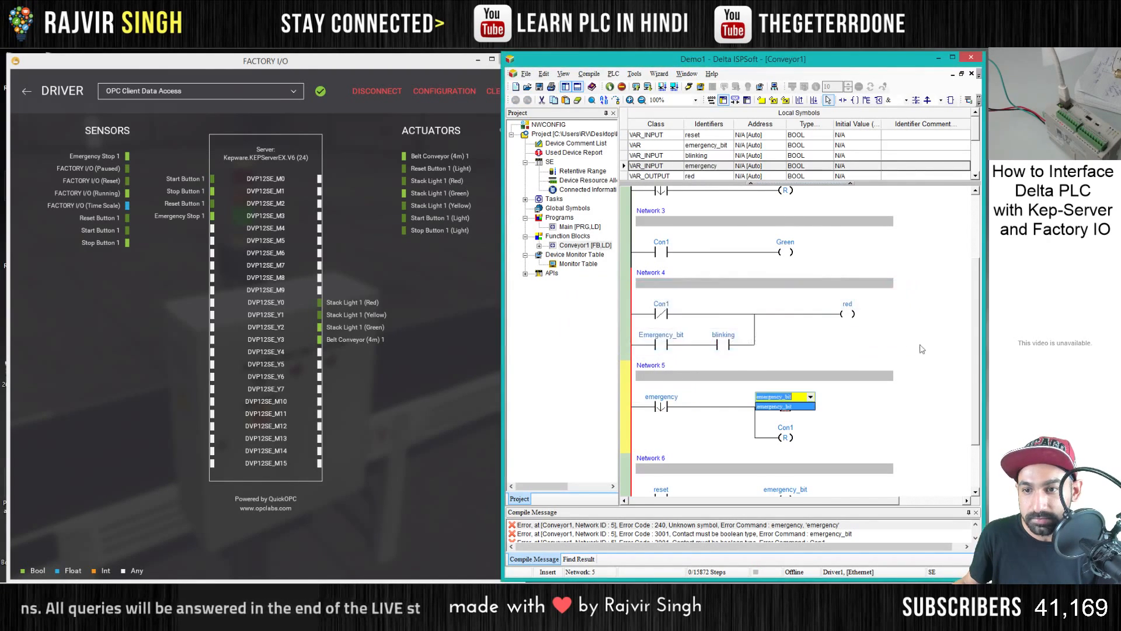
{"action": "left_click", "coordinate": [921, 348]}
{"action": "scroll", "coordinate": [855, 384], "scroll_direction": "down", "scroll_amount": 3}
{"action": "scroll", "coordinate": [666, 409], "scroll_direction": "up", "scroll_amount": 5}
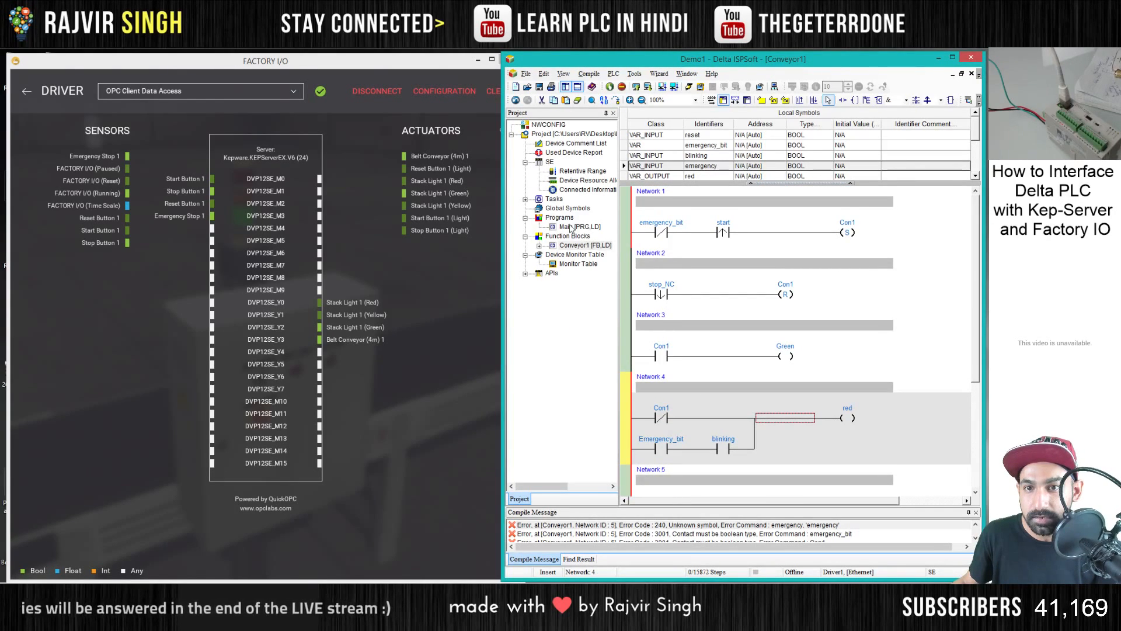
- Return to the Main program and assign M3 to the emergency input of the Conveyor1 block
{"action": "double_click", "coordinate": [578, 226]}
{"action": "left_click", "coordinate": [672, 254]}
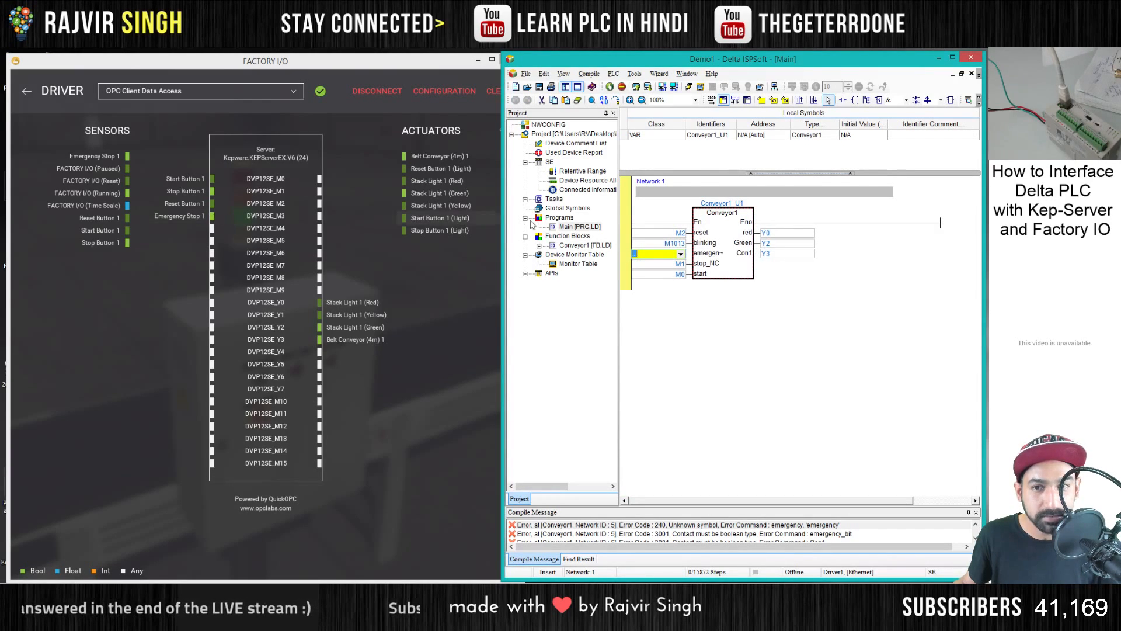
{"action": "type", "text": "m3"}
{"action": "key", "text": "Return"}
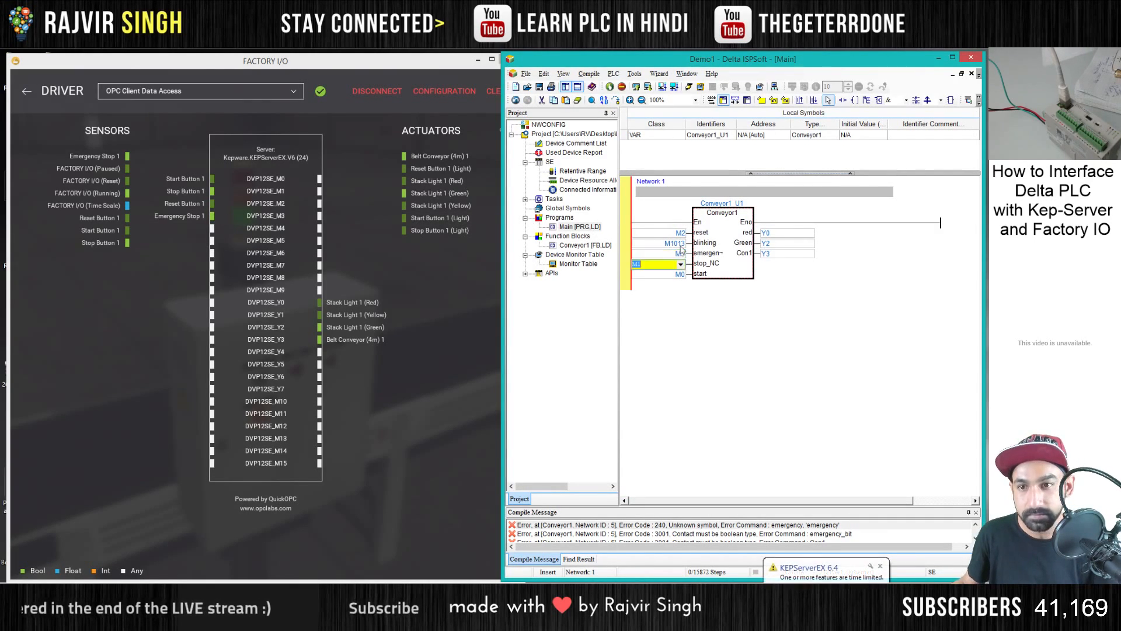
- Compile the program, download it to the PLC and turn on online monitoring
{"action": "left_click", "coordinate": [674, 87]}
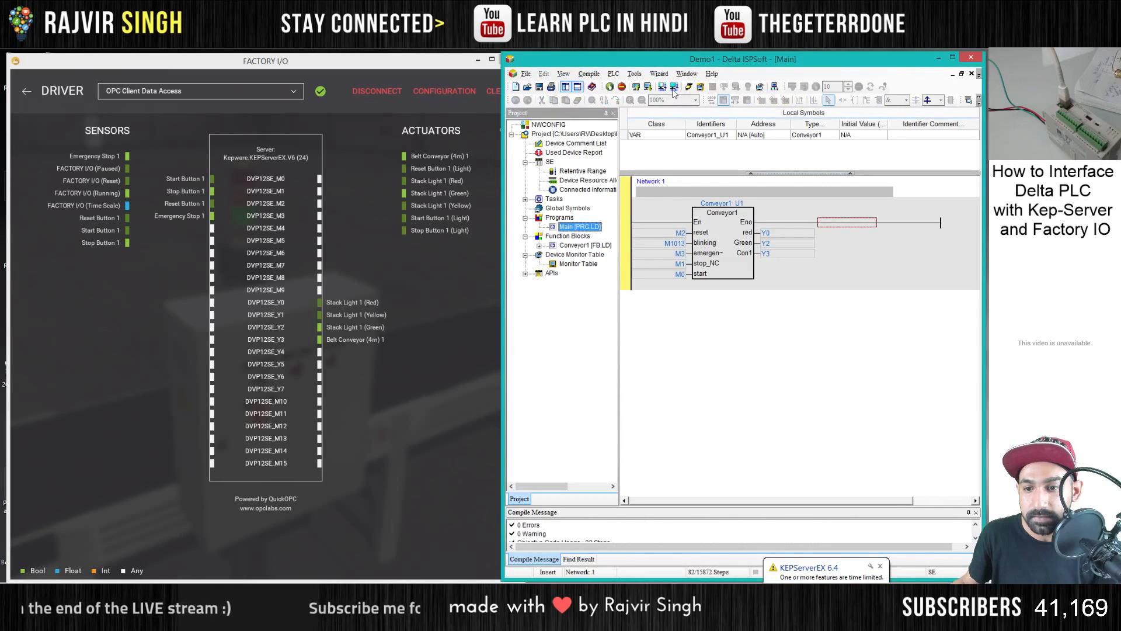
{"action": "left_click", "coordinate": [648, 86]}
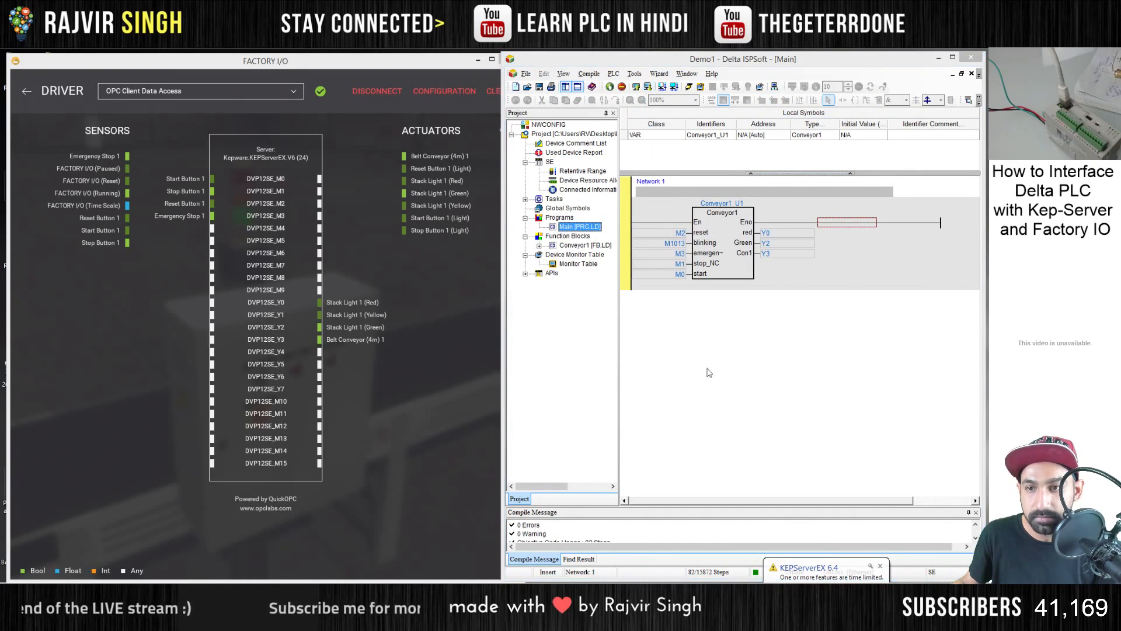
{"action": "key", "text": "Return"}
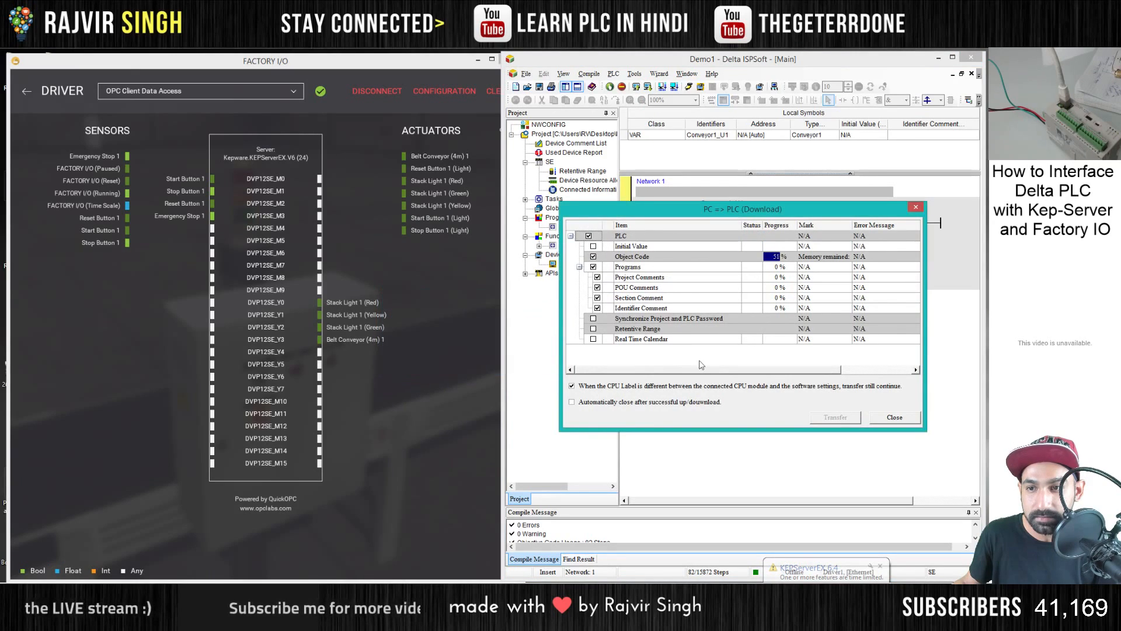
{"action": "key", "text": "Return"}
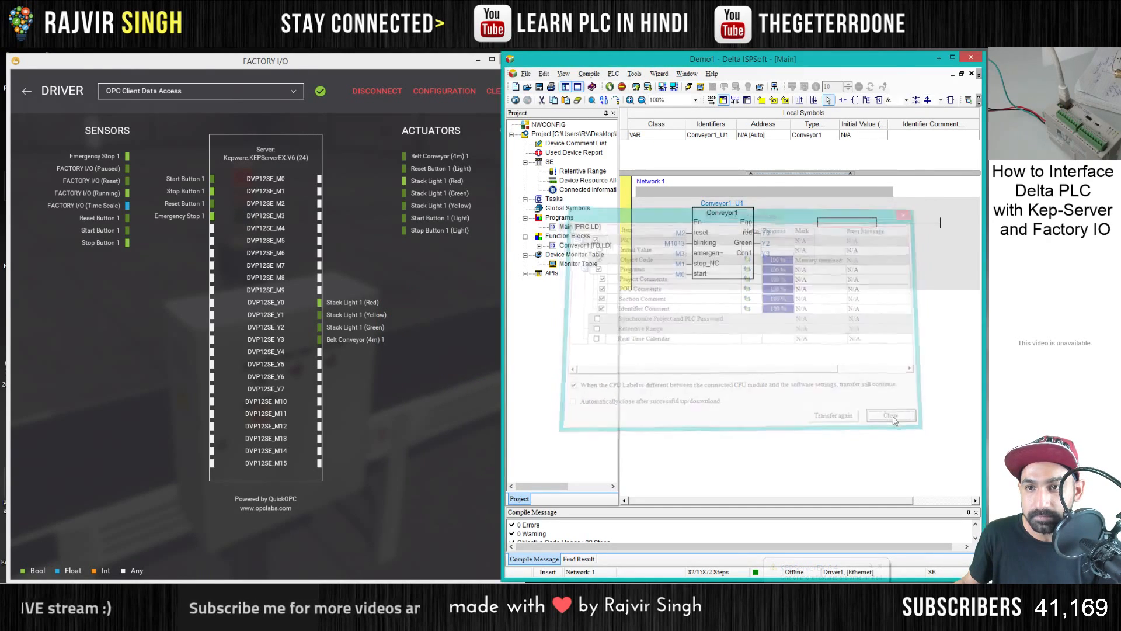
{"action": "left_click", "coordinate": [894, 416]}
{"action": "left_click", "coordinate": [689, 87]}
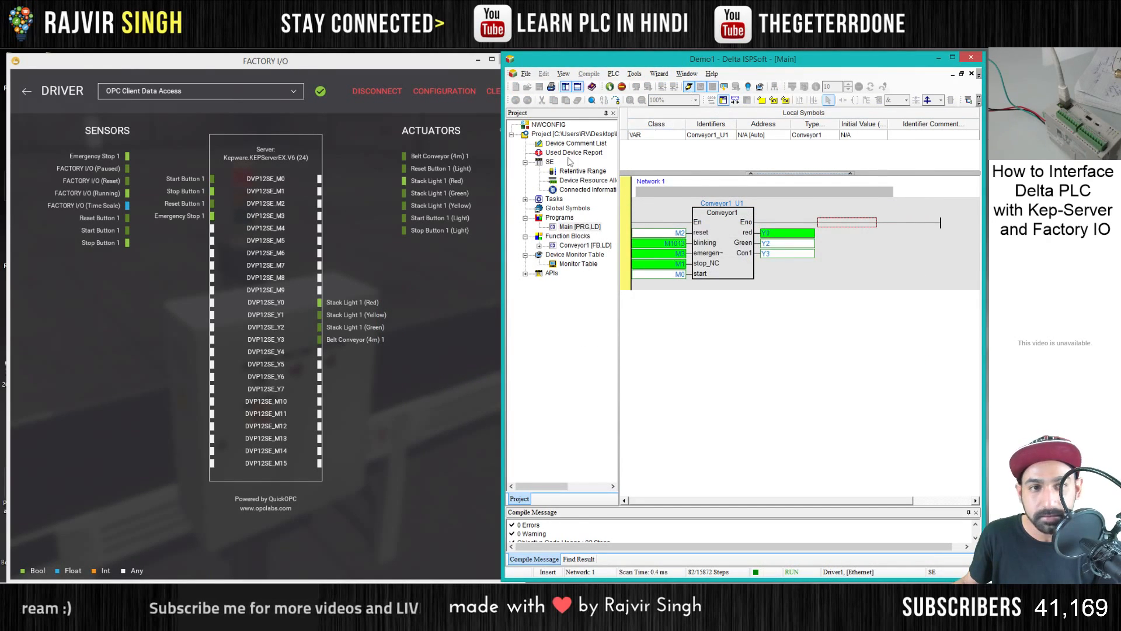
- Switch to the Factory I/O scene, change to the fly camera and start the conveyor with the control box's green start button
{"action": "left_click", "coordinate": [27, 90]}
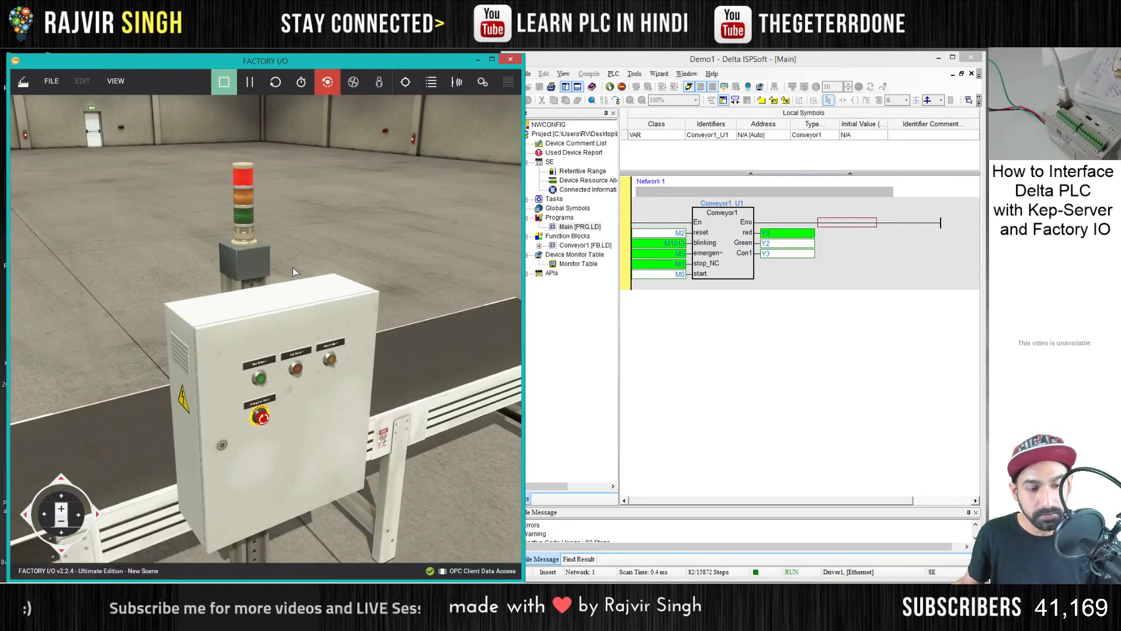
{"action": "left_click_drag", "start_coordinate": [337, 401], "coordinate": [301, 399]}
{"action": "key", "text": "a"}
{"action": "left_click", "coordinate": [352, 85]}
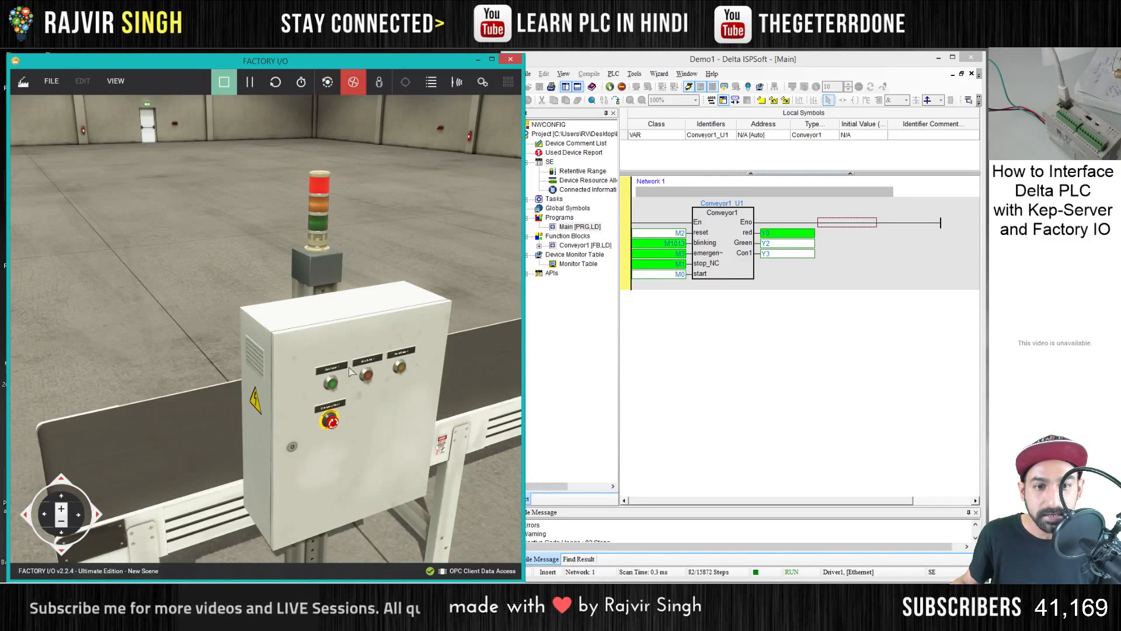
{"action": "left_click", "coordinate": [332, 386]}
{"action": "left_click_drag", "start_coordinate": [332, 385], "coordinate": [269, 337]}
{"action": "left_click", "coordinate": [270, 350]}
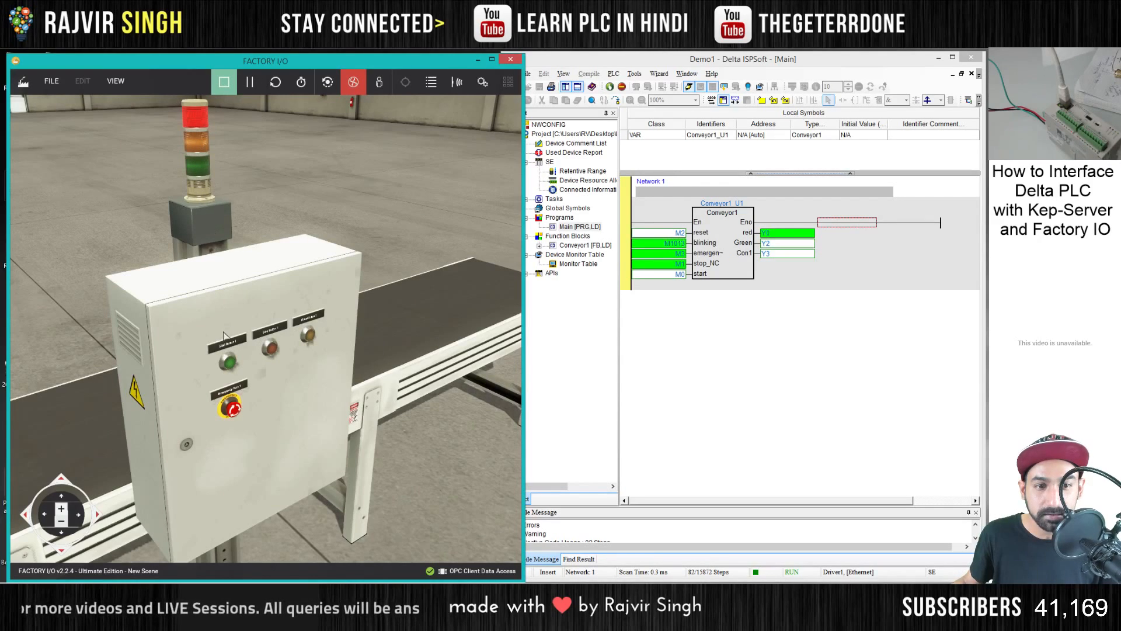
{"action": "left_click", "coordinate": [229, 363]}
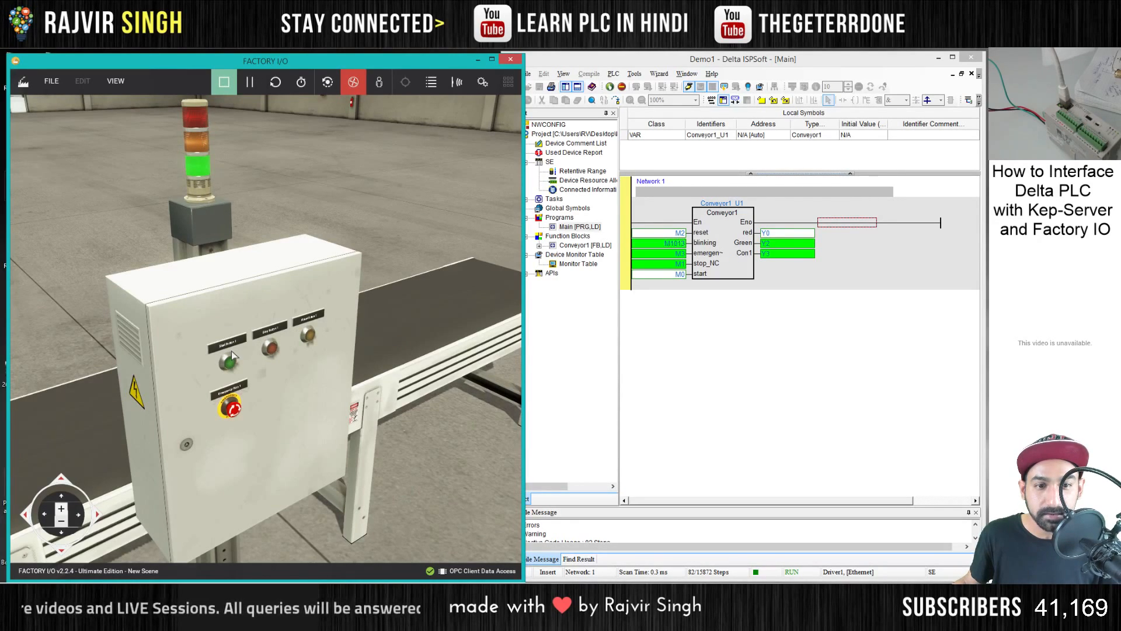
- Actuate the emergency stop in the scene and open the Conveyor1_U1 block in ISPSoft to monitor its networks
{"action": "left_click", "coordinate": [232, 409]}
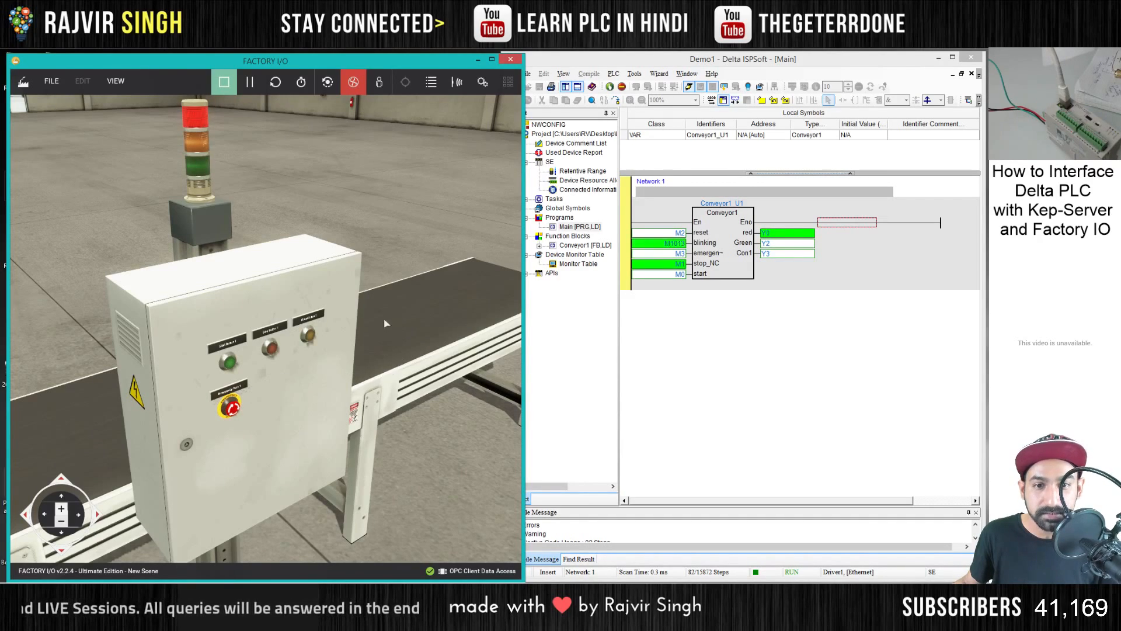
{"action": "double_click", "coordinate": [734, 256]}
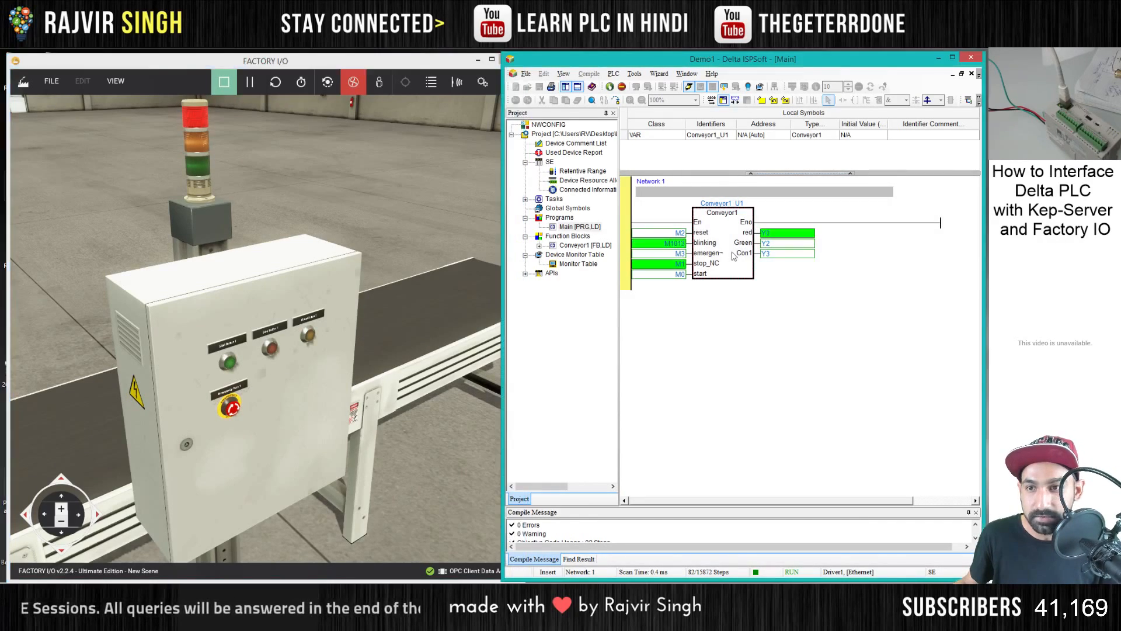
{"action": "scroll", "coordinate": [727, 353], "scroll_direction": "down", "scroll_amount": 3}
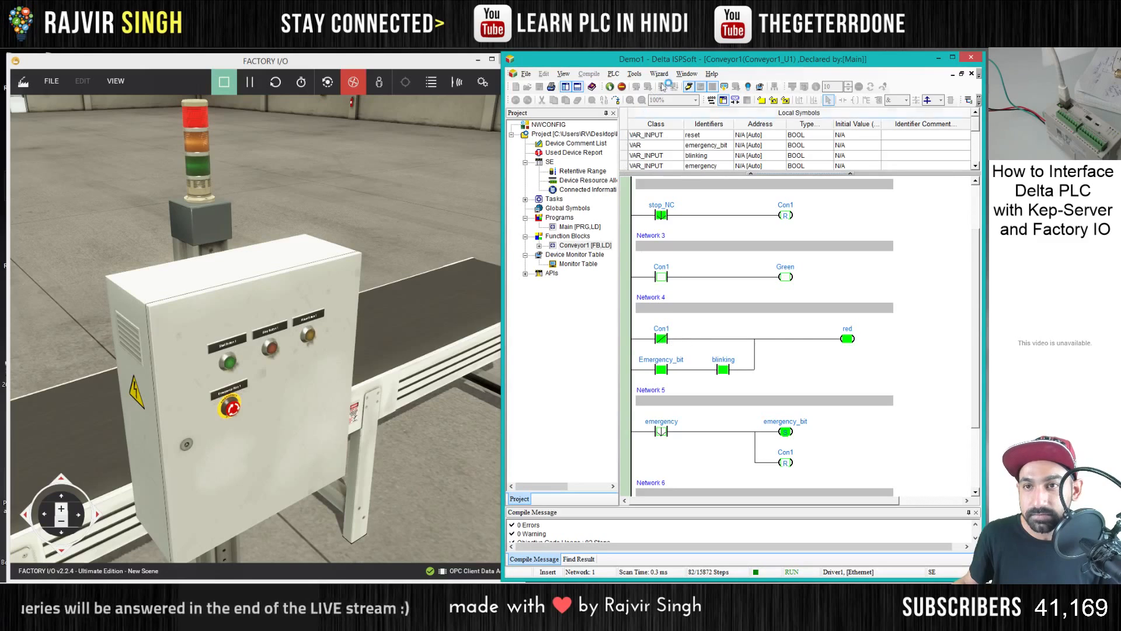
- Turn off online monitoring, open the Conveyor1 function block and insert a normally closed emergency_bit contact after Con1 in Network 4
{"action": "left_click", "coordinate": [689, 87]}
{"action": "double_click", "coordinate": [722, 236]}
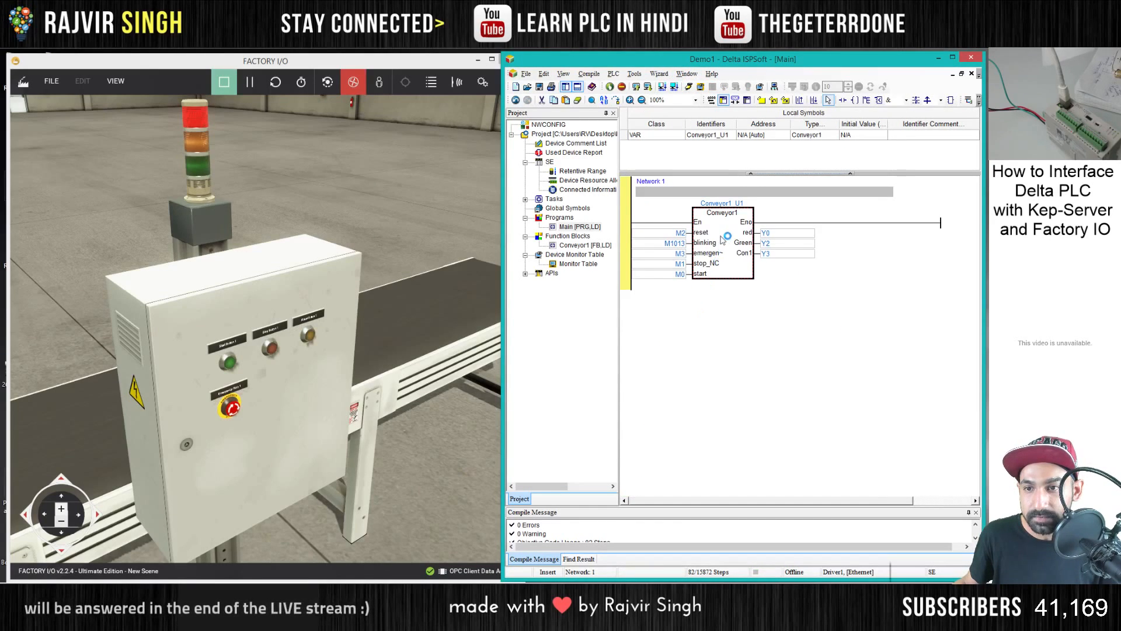
{"action": "scroll", "coordinate": [799, 419], "scroll_direction": "down", "scroll_amount": 1}
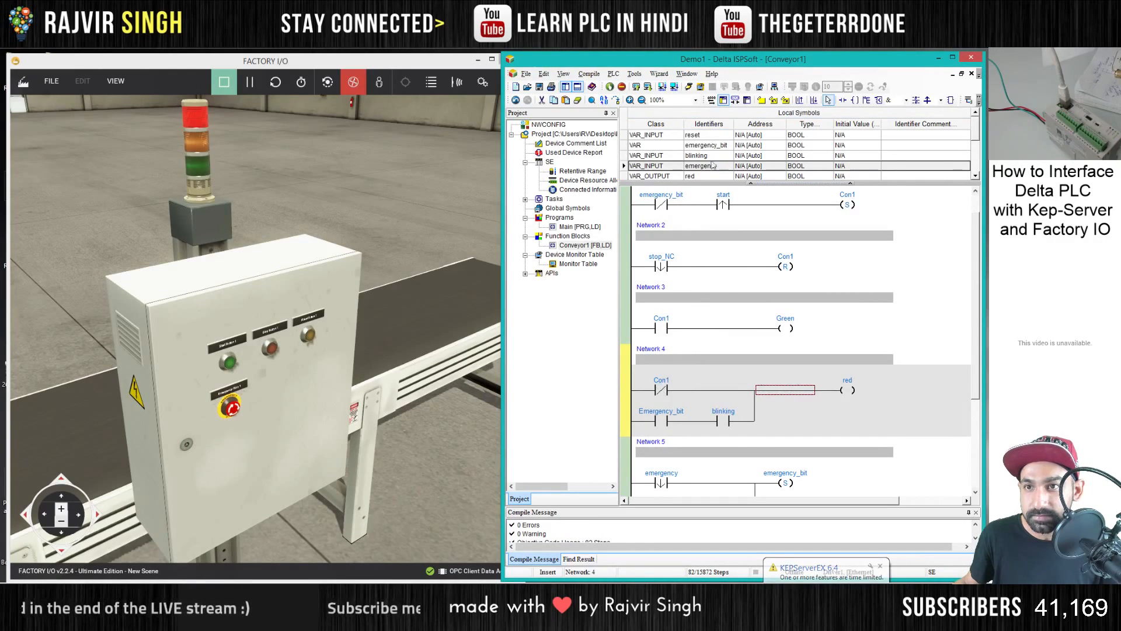
{"action": "left_click", "coordinate": [843, 100]}
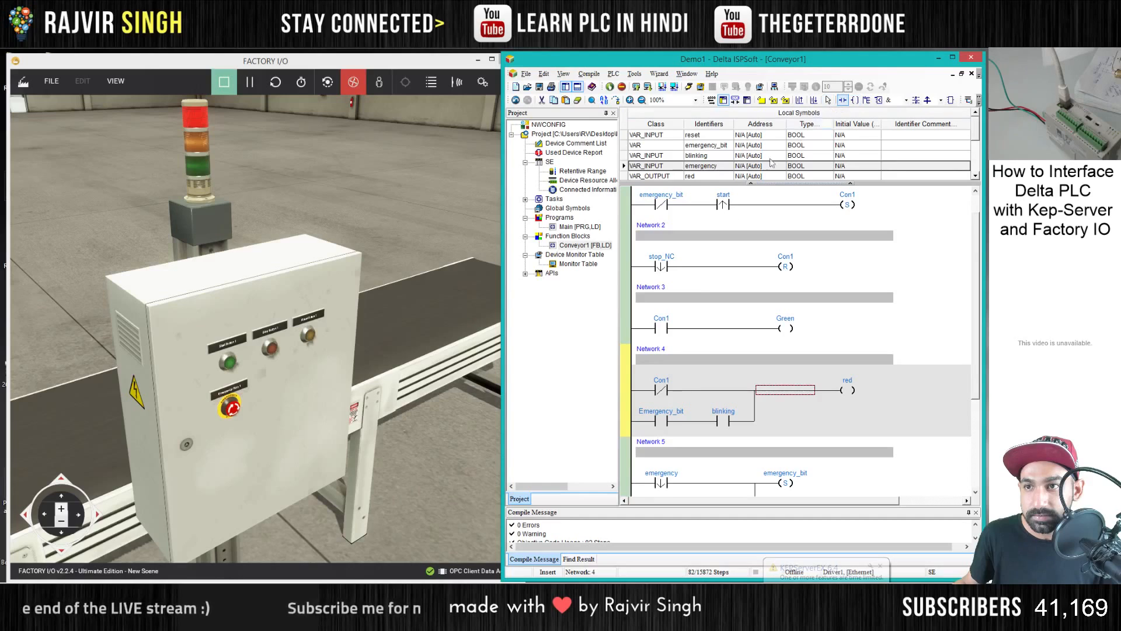
{"action": "left_click", "coordinate": [713, 390]}
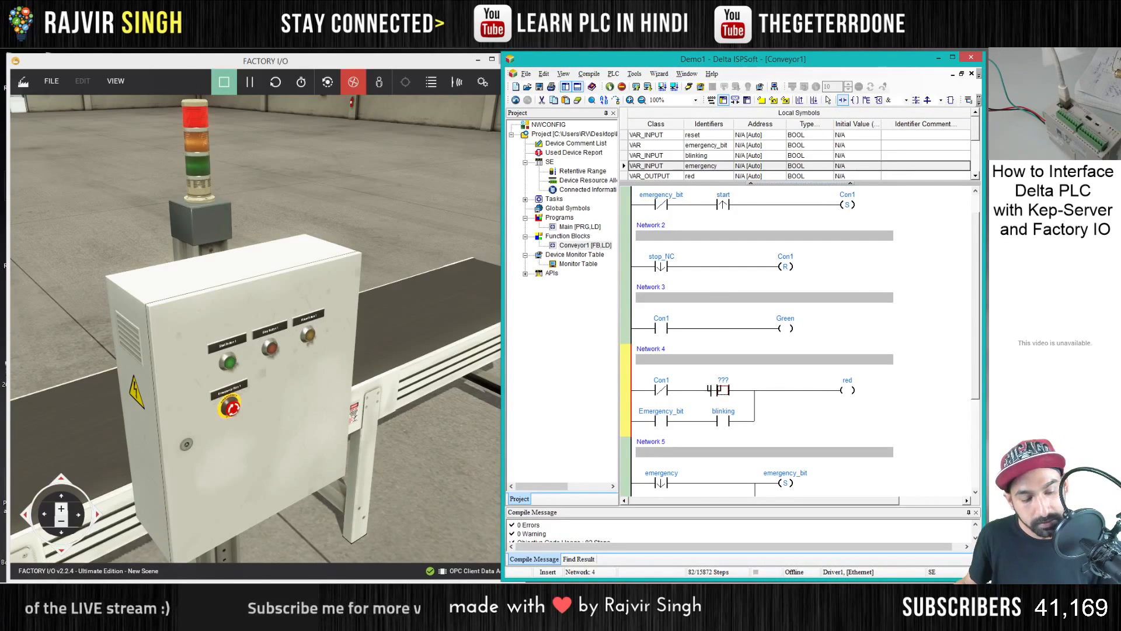
{"action": "left_click", "coordinate": [726, 389]}
{"action": "left_click", "coordinate": [711, 412]}
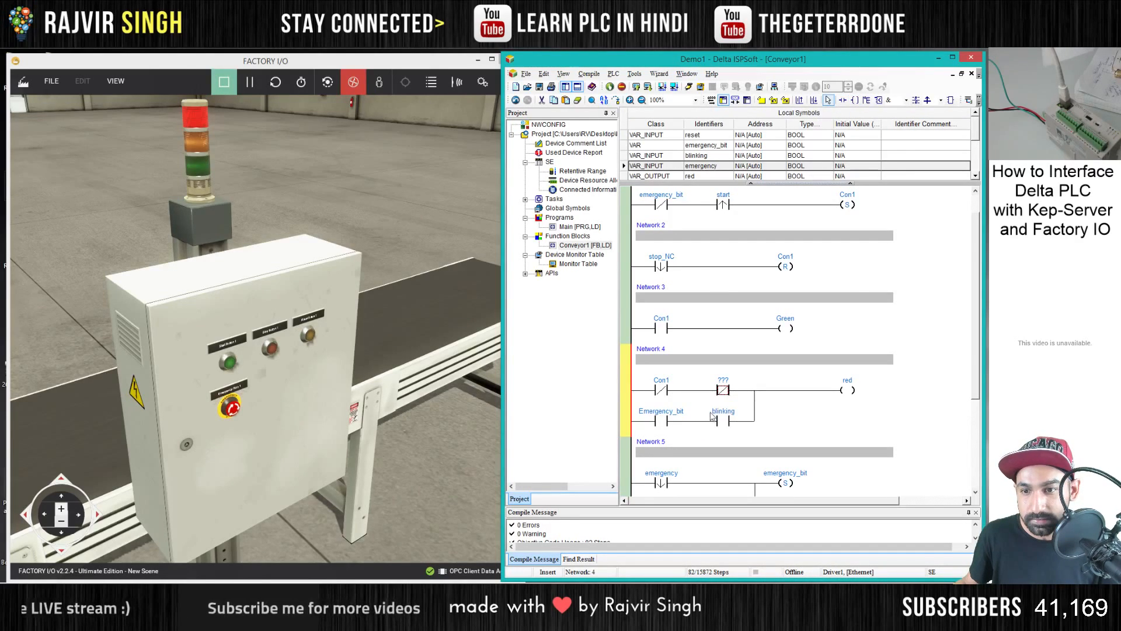
{"action": "left_click", "coordinate": [728, 384]}
{"action": "left_click", "coordinate": [722, 405]}
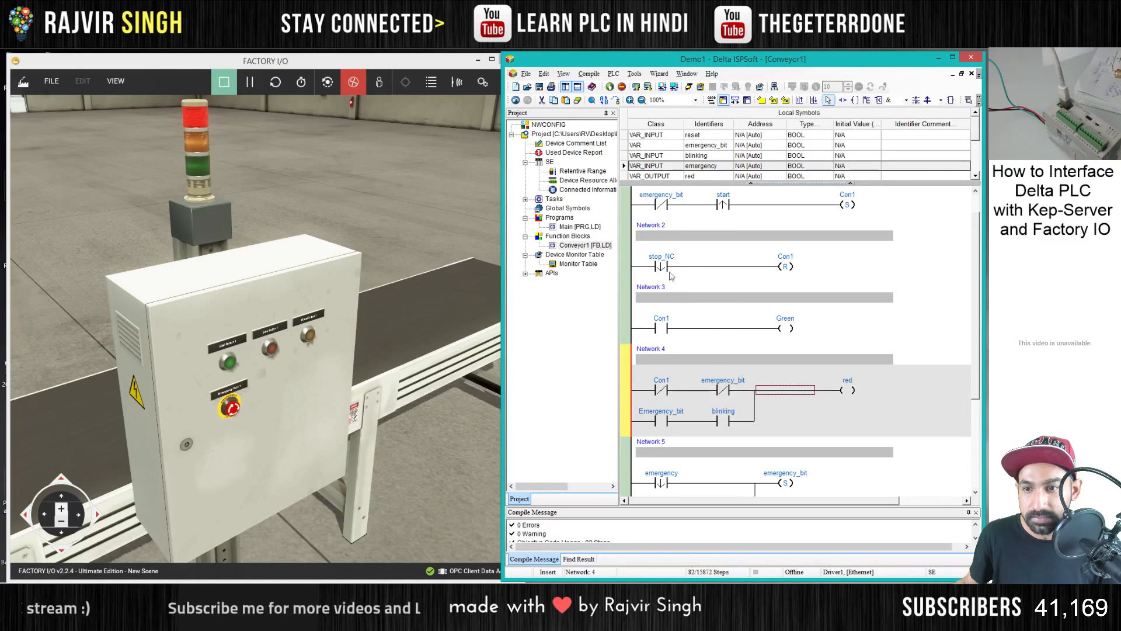
- Compile the modified program and transfer it to the PLC with the default download items
{"action": "left_click", "coordinate": [648, 87]}
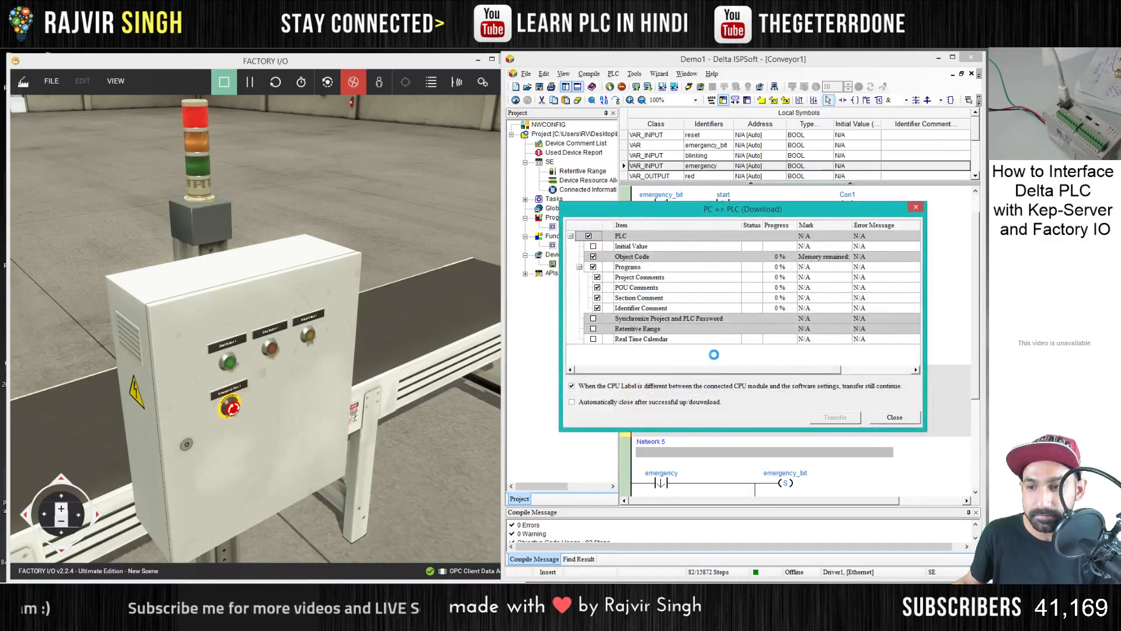
{"action": "key", "text": "Return"}
{"action": "key", "text": "Return"}
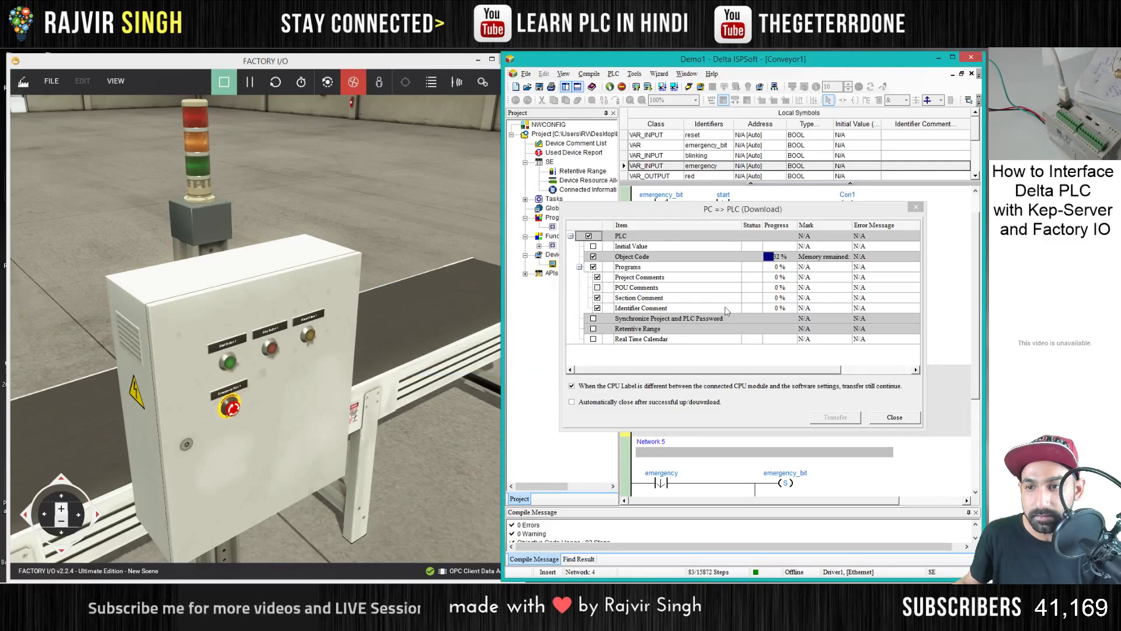
{"action": "key", "text": "Return"}
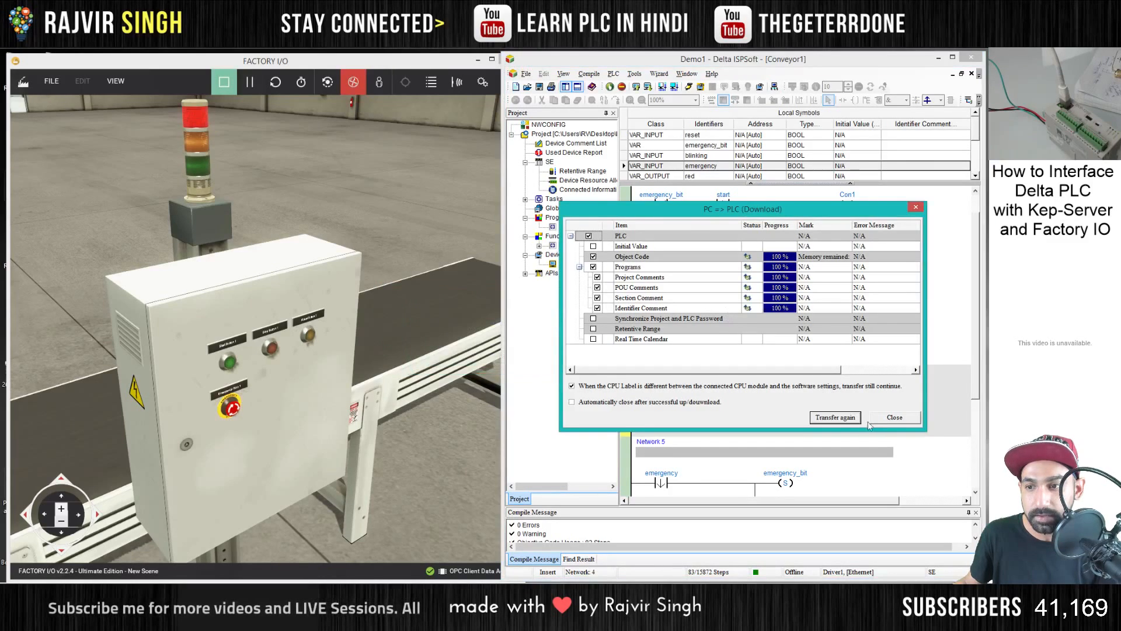
{"action": "left_click", "coordinate": [880, 420]}
- Switch to Factory I/O, start, stop and restart the conveyor from the control box, and actuate its emergency stop
{"action": "left_click", "coordinate": [236, 412]}
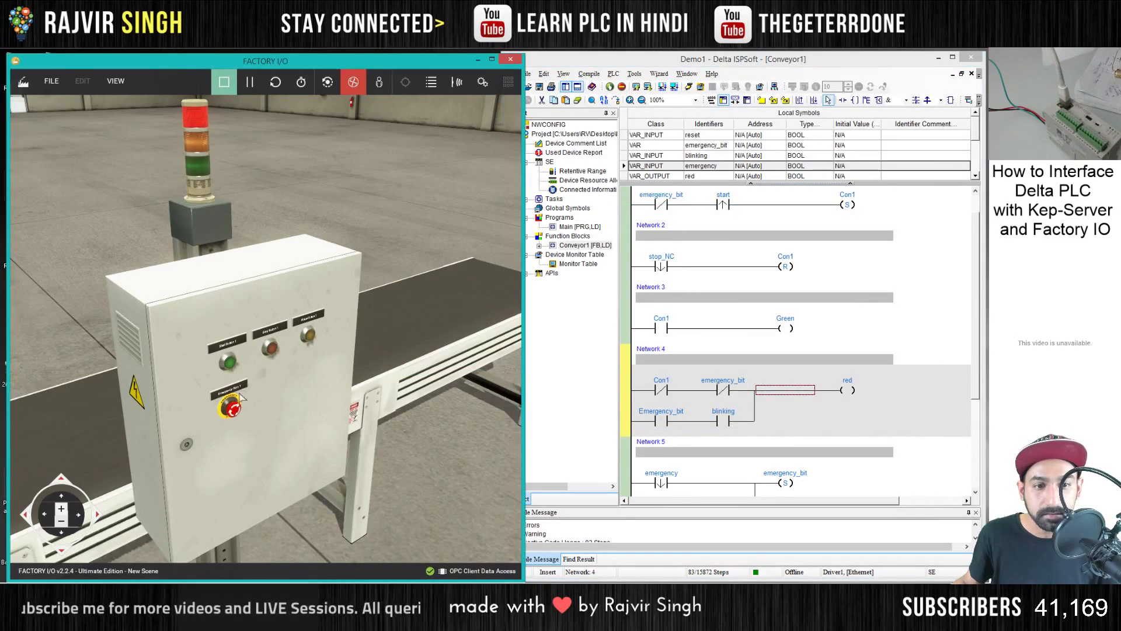
{"action": "left_click", "coordinate": [232, 362]}
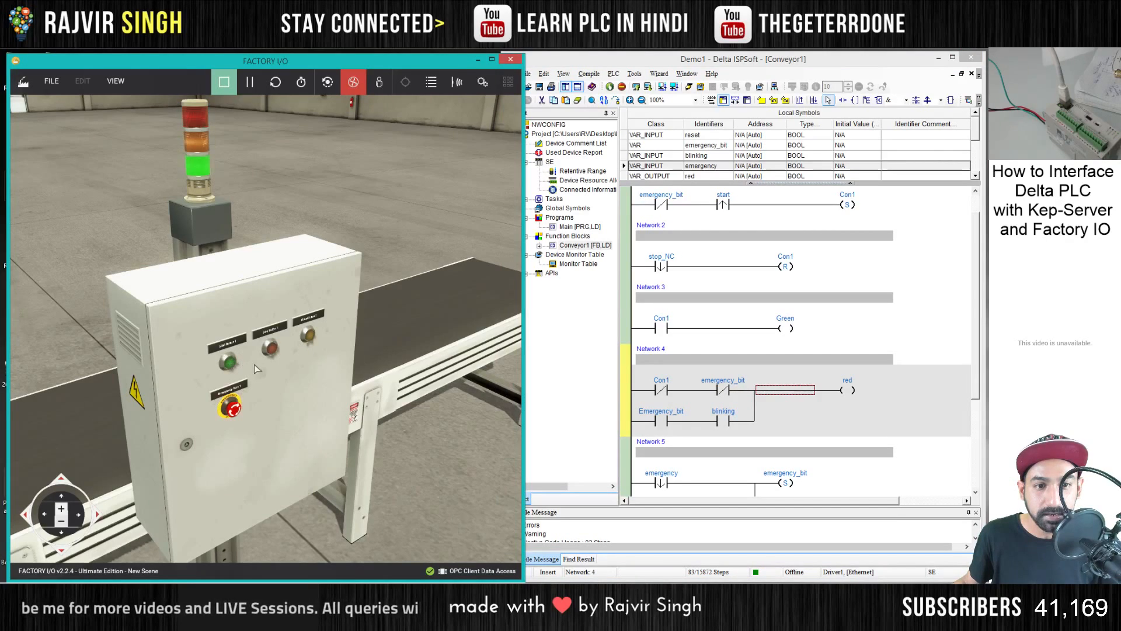
{"action": "left_click", "coordinate": [271, 351]}
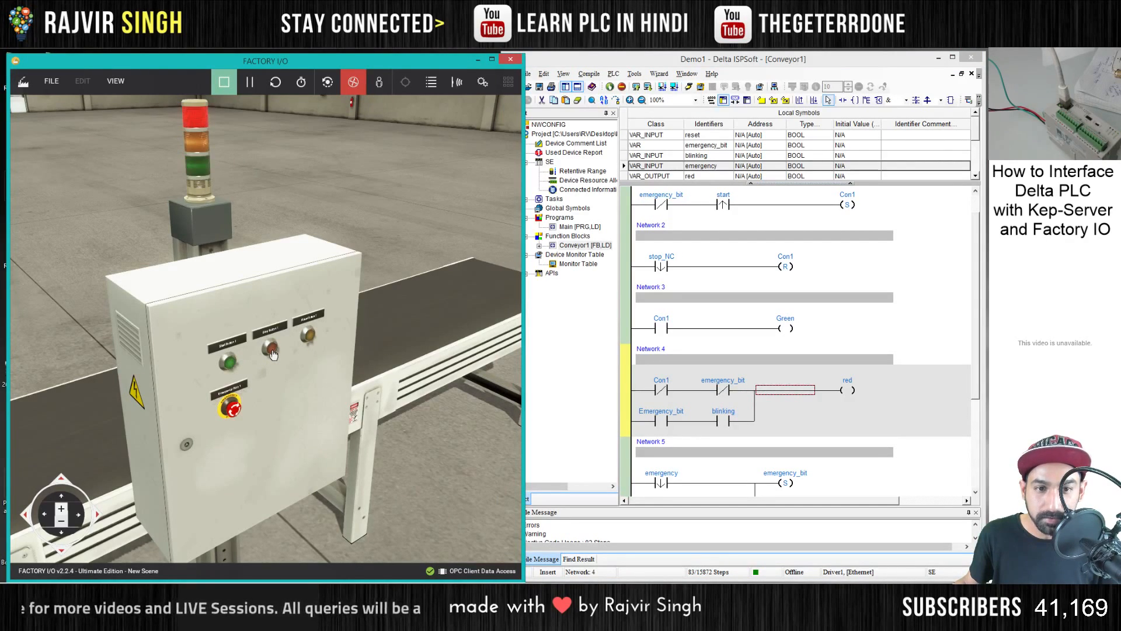
{"action": "left_click", "coordinate": [233, 368]}
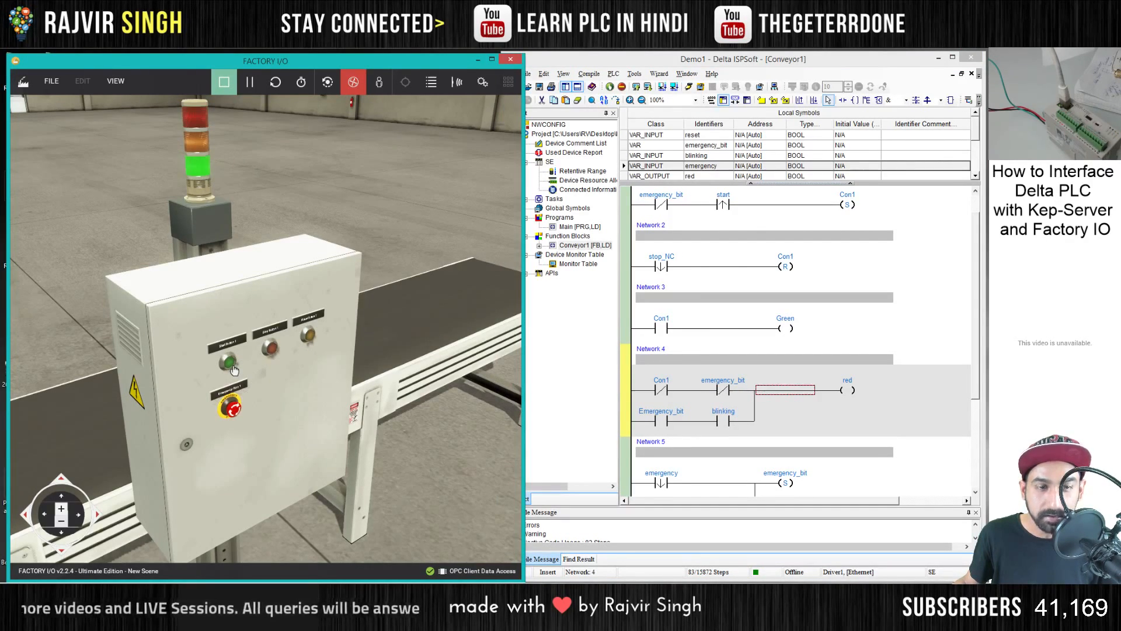
{"action": "left_click", "coordinate": [233, 408]}
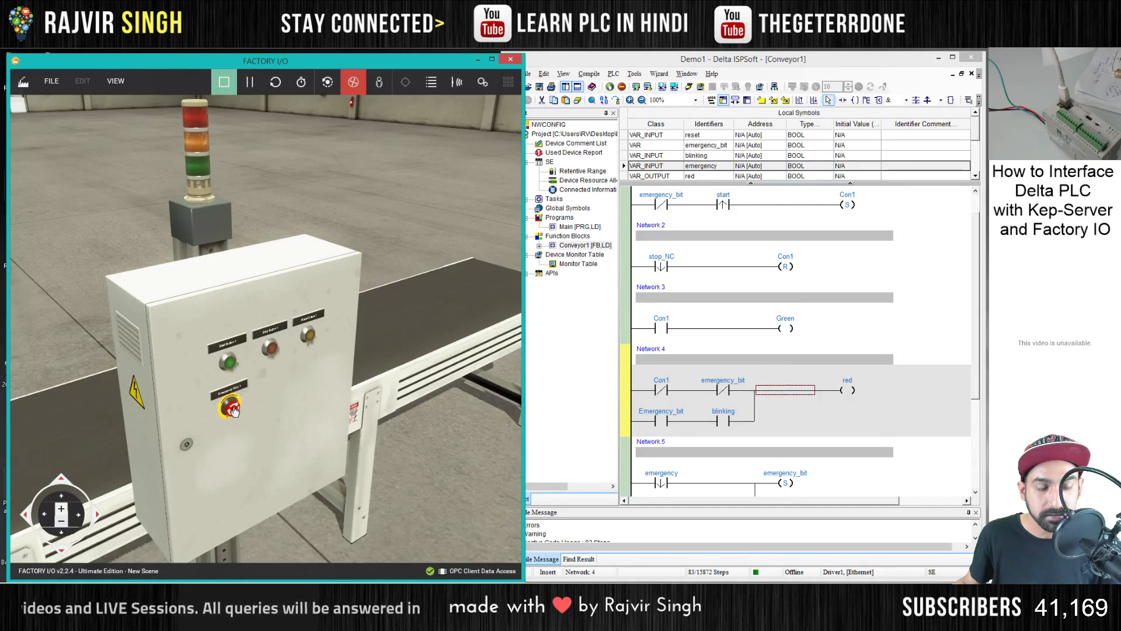
{"action": "left_click_drag", "start_coordinate": [266, 392], "coordinate": [252, 356]}
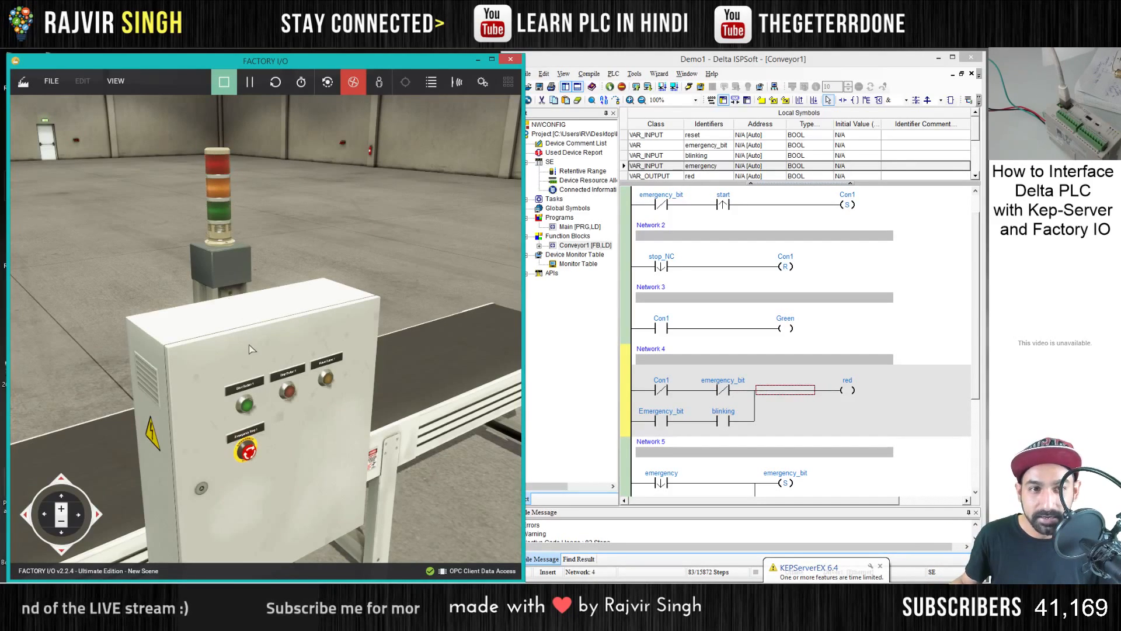
{"action": "scroll", "coordinate": [316, 402], "scroll_direction": "up", "scroll_amount": 1}
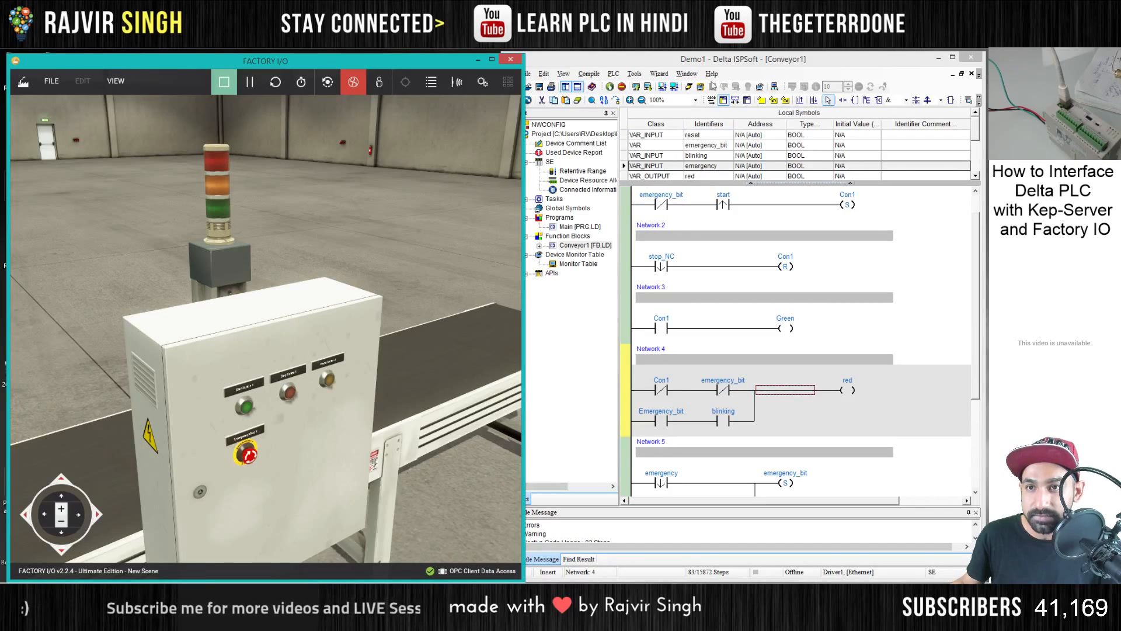
- Turn on online monitoring in ISPSoft and open the Conveyor1_U1 instance to monitor its networks
{"action": "left_click", "coordinate": [689, 86]}
{"action": "double_click", "coordinate": [575, 245]}
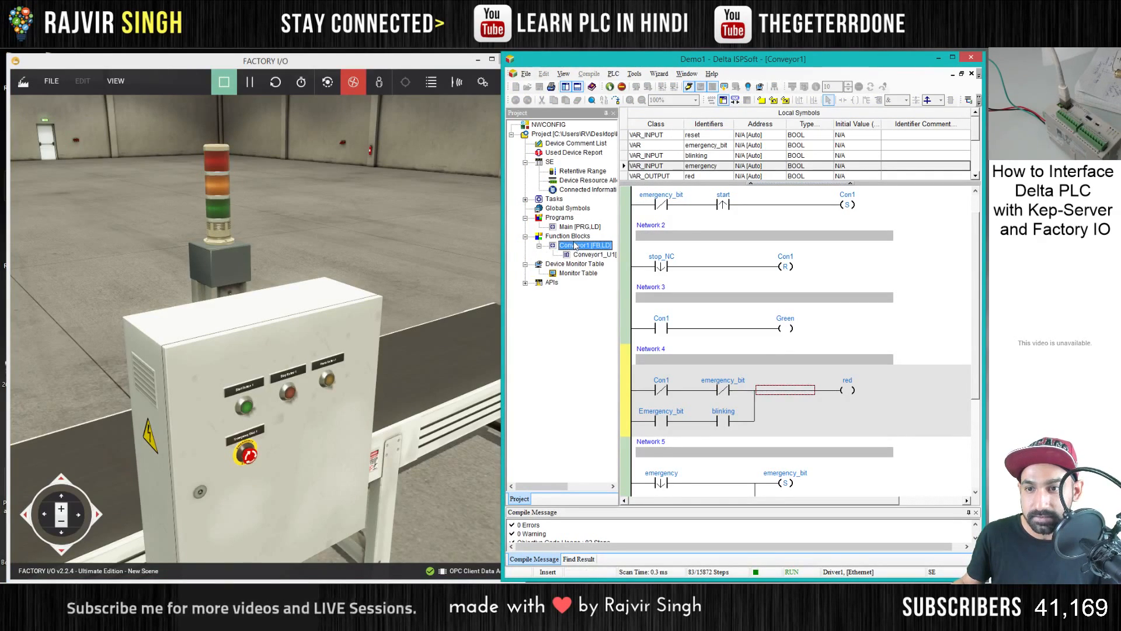
{"action": "double_click", "coordinate": [595, 254]}
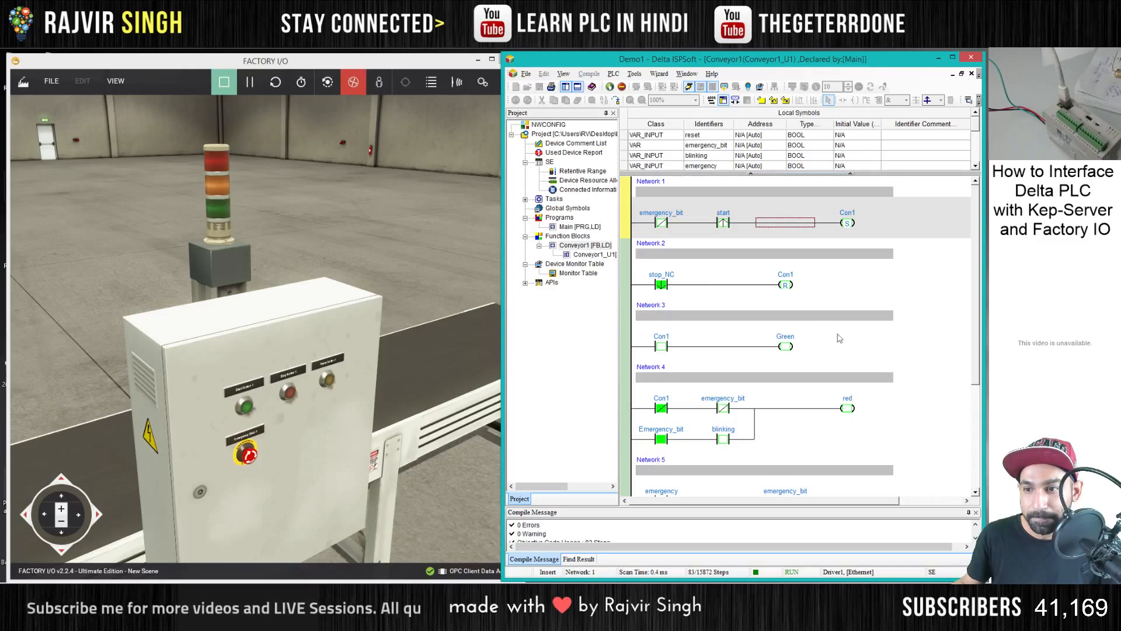
{"action": "scroll", "coordinate": [864, 359], "scroll_direction": "down", "scroll_amount": 2}
{"action": "scroll", "coordinate": [864, 359], "scroll_direction": "down", "scroll_amount": 2}
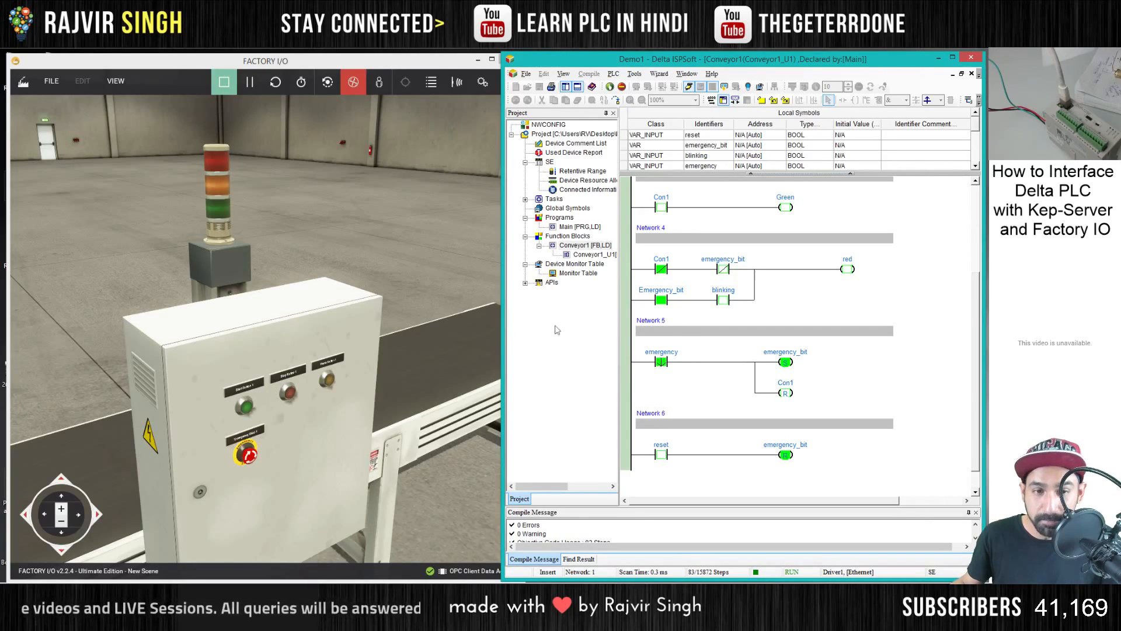
- Collapse the Local Symbols table to enlarge the ladder and examine the emergency logic across Networks 1 to 6
{"action": "scroll", "coordinate": [644, 371], "scroll_direction": "up", "scroll_amount": 5}
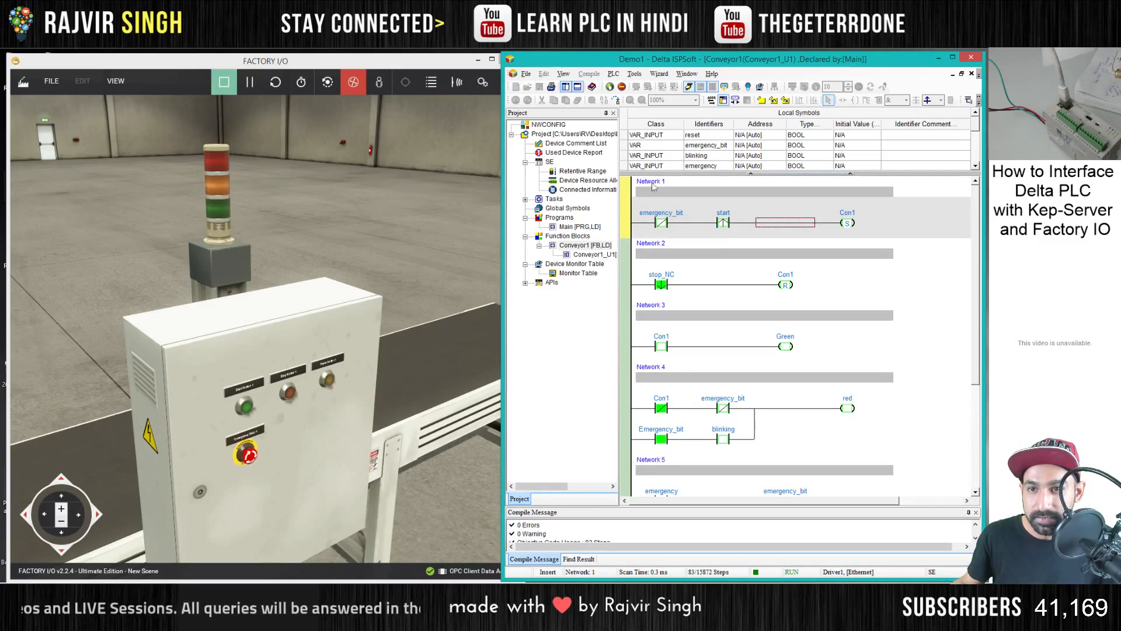
{"action": "left_click_drag", "start_coordinate": [947, 172], "coordinate": [947, 123]}
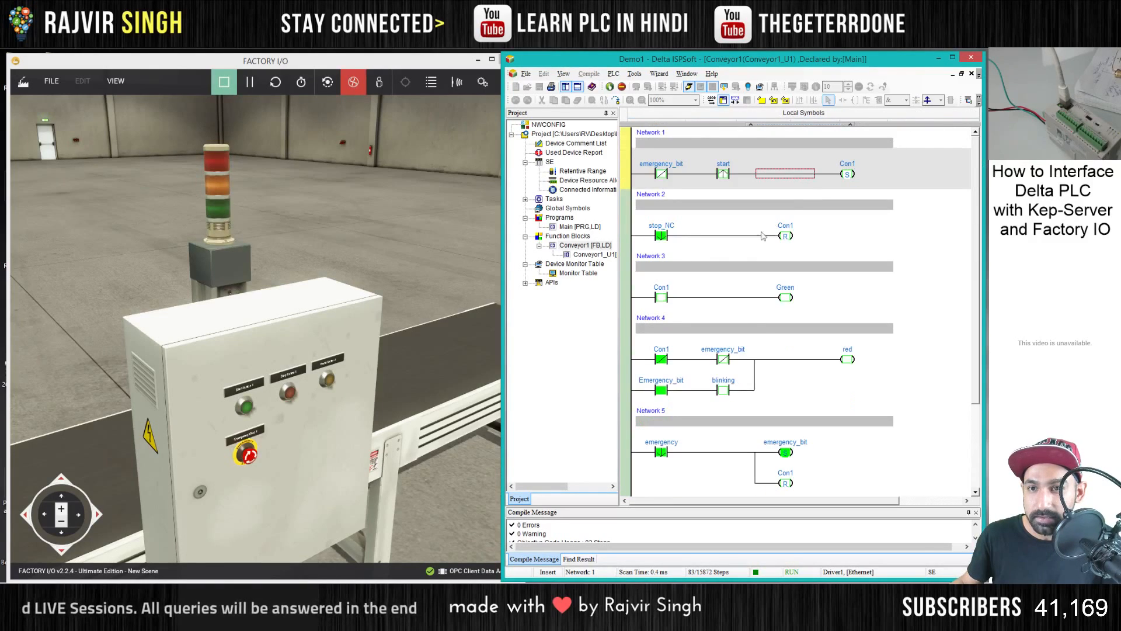
{"action": "scroll", "coordinate": [743, 336], "scroll_direction": "down", "scroll_amount": 3}
{"action": "scroll", "coordinate": [743, 336], "scroll_direction": "up", "scroll_amount": 3}
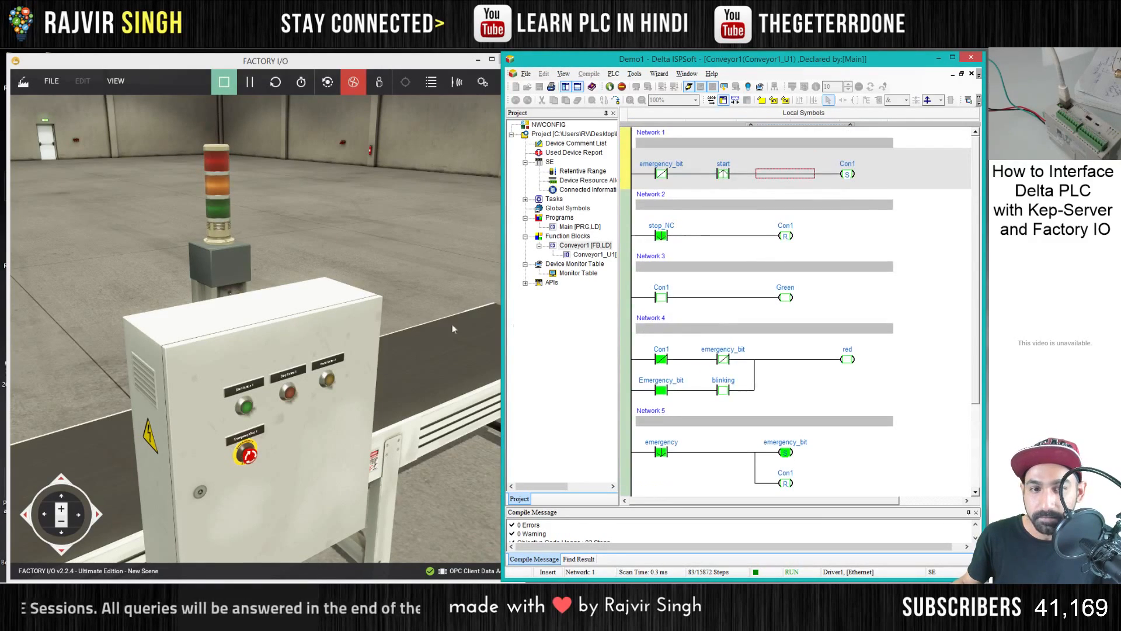
{"action": "scroll", "coordinate": [674, 428], "scroll_direction": "down", "scroll_amount": 4}
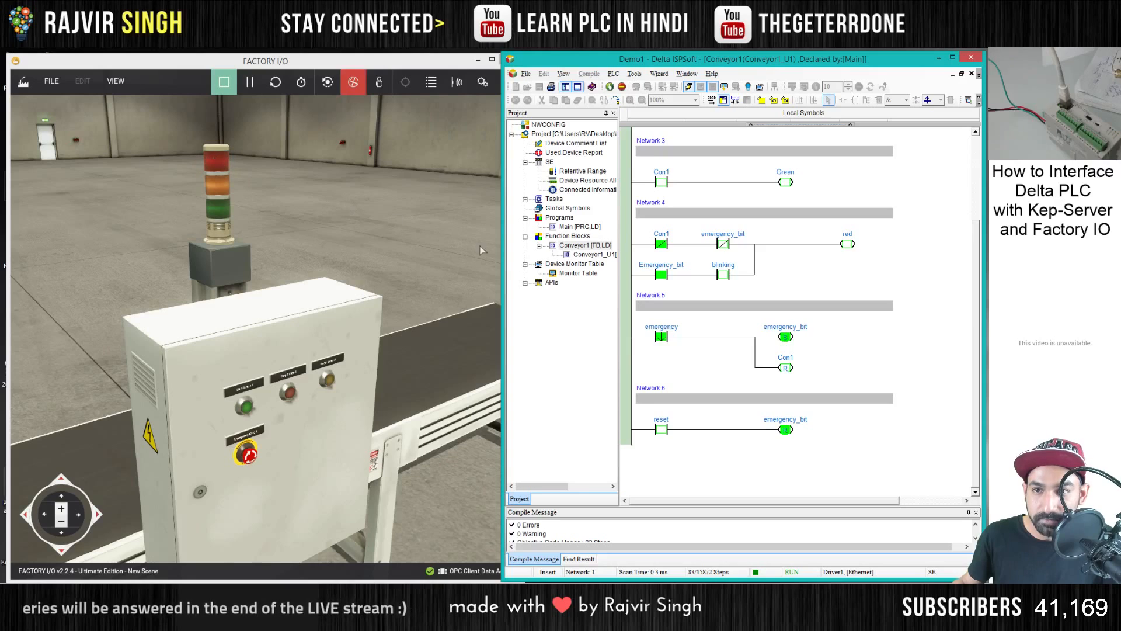
{"action": "scroll", "coordinate": [737, 315], "scroll_direction": "up", "scroll_amount": 3}
{"action": "scroll", "coordinate": [739, 323], "scroll_direction": "up", "scroll_amount": 1}
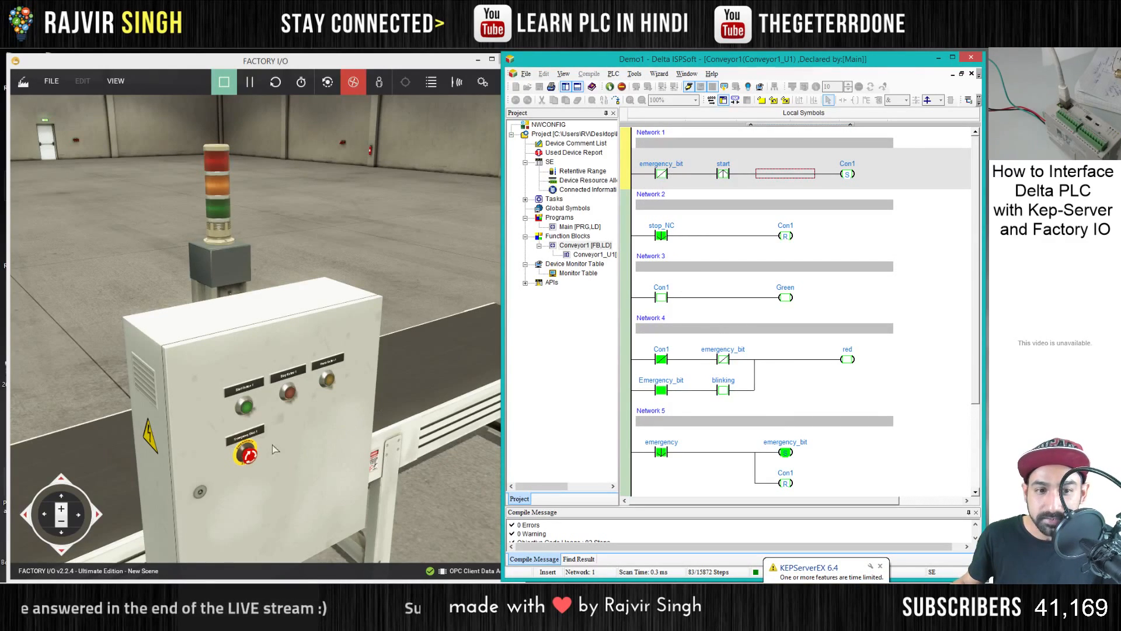
- Try to start the conveyor while the emergency bit is set, and reset the emergency with the yellow button
{"action": "left_click", "coordinate": [245, 406]}
{"action": "left_click", "coordinate": [246, 407]}
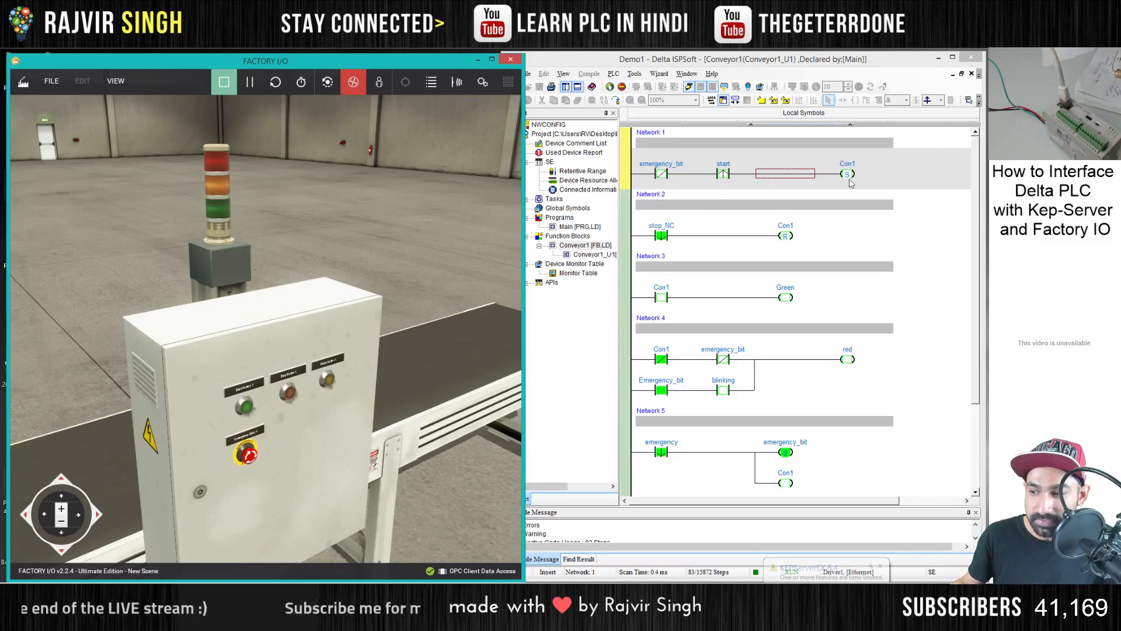
{"action": "left_click", "coordinate": [329, 382]}
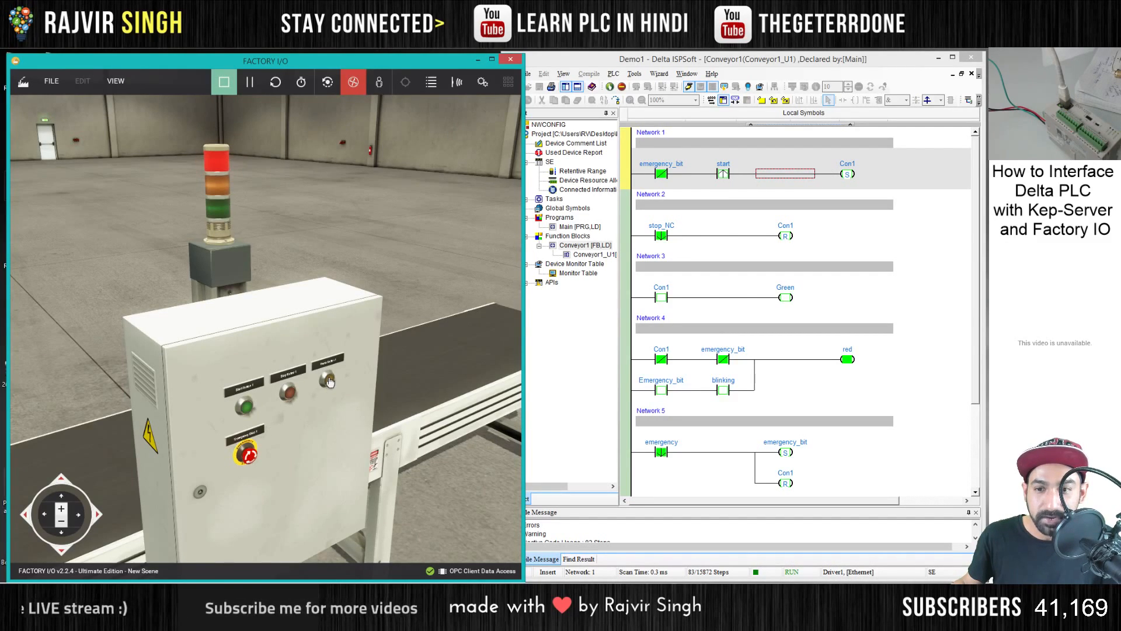
{"action": "left_click", "coordinate": [851, 421]}
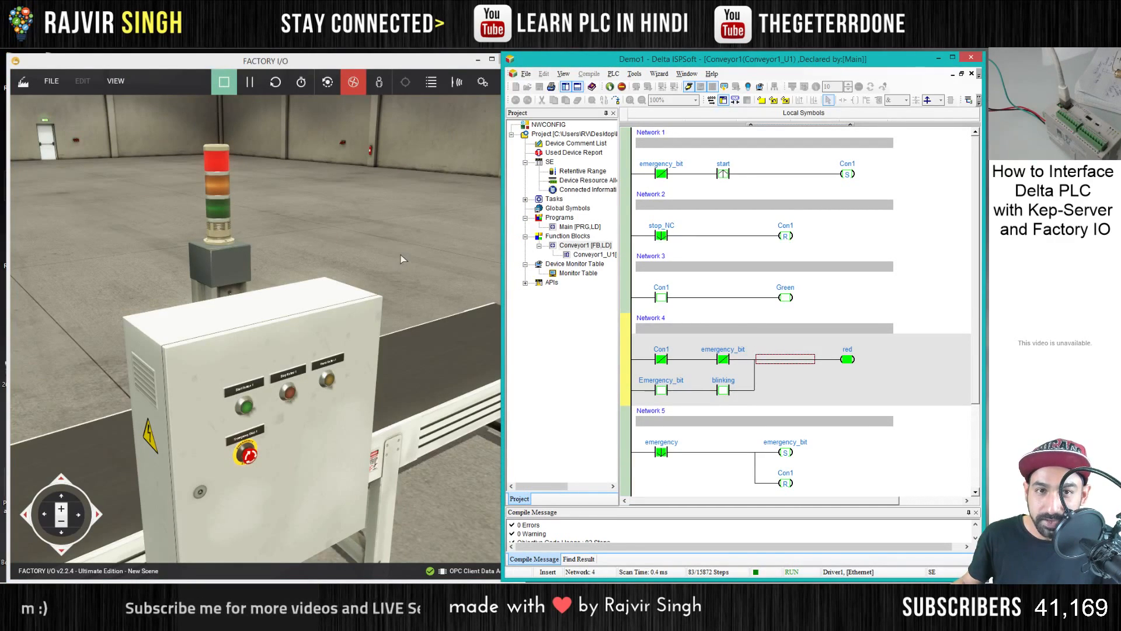
- Start the conveyor in Factory I/O, stop it with the red button and start it again
{"action": "left_click", "coordinate": [401, 258]}
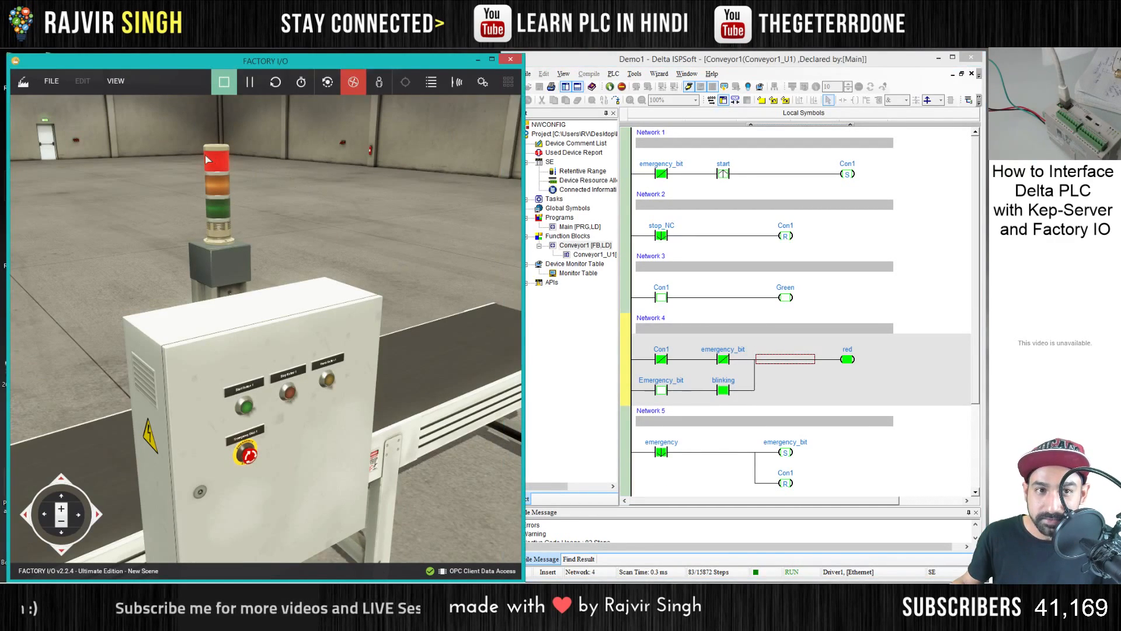
{"action": "left_click", "coordinate": [245, 409]}
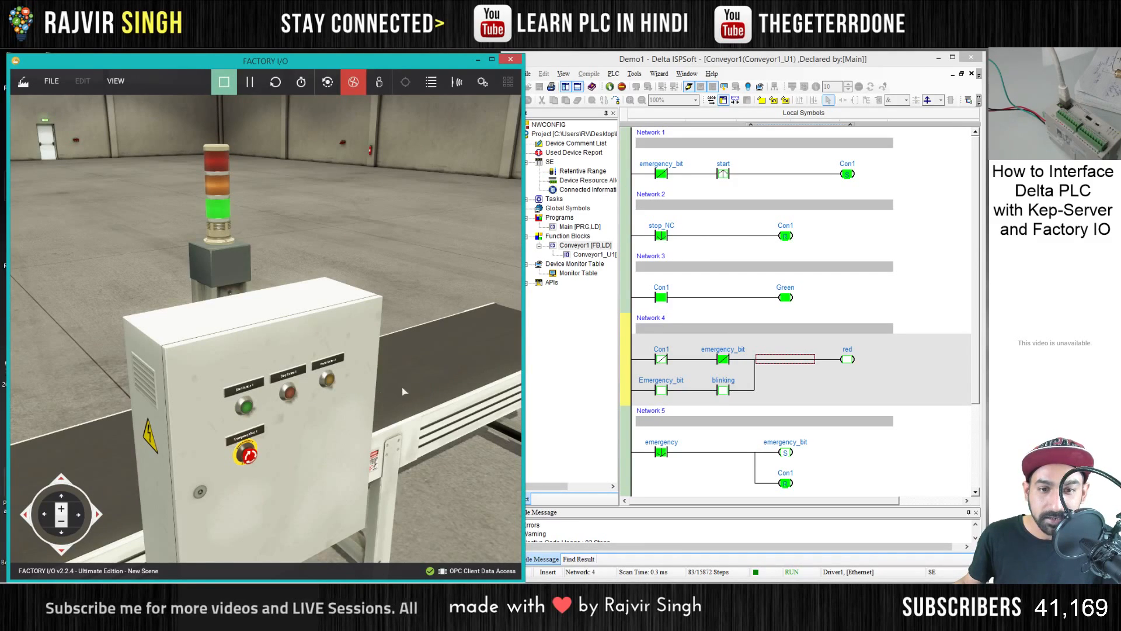
{"action": "scroll", "coordinate": [380, 391], "scroll_direction": "down", "scroll_amount": 3}
{"action": "scroll", "coordinate": [290, 393], "scroll_direction": "up", "scroll_amount": 2}
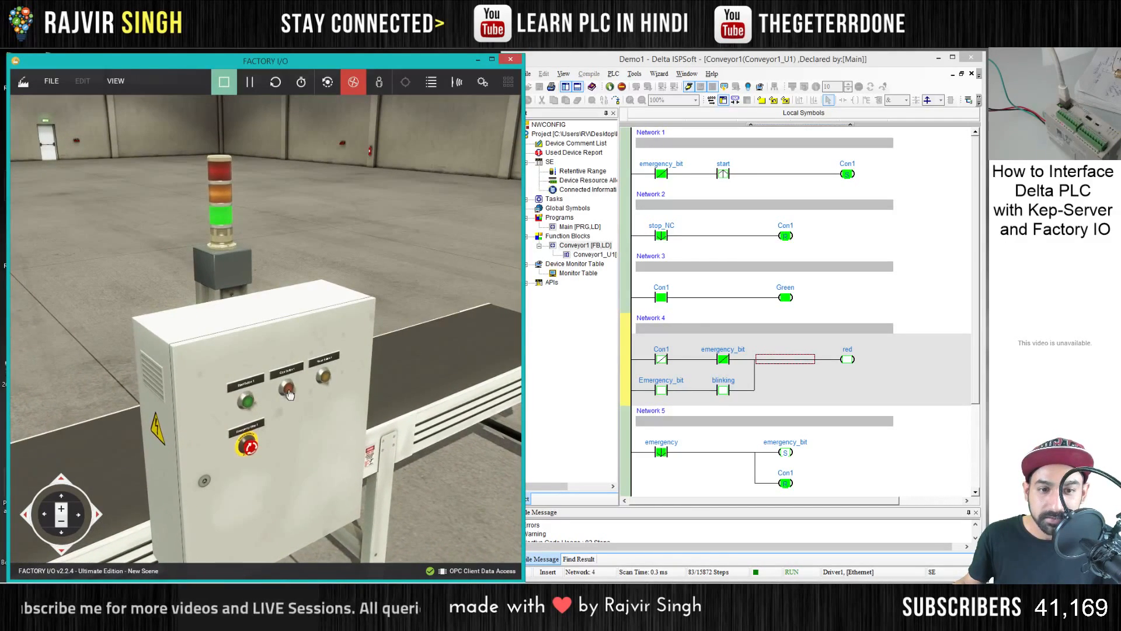
{"action": "left_click", "coordinate": [290, 394]}
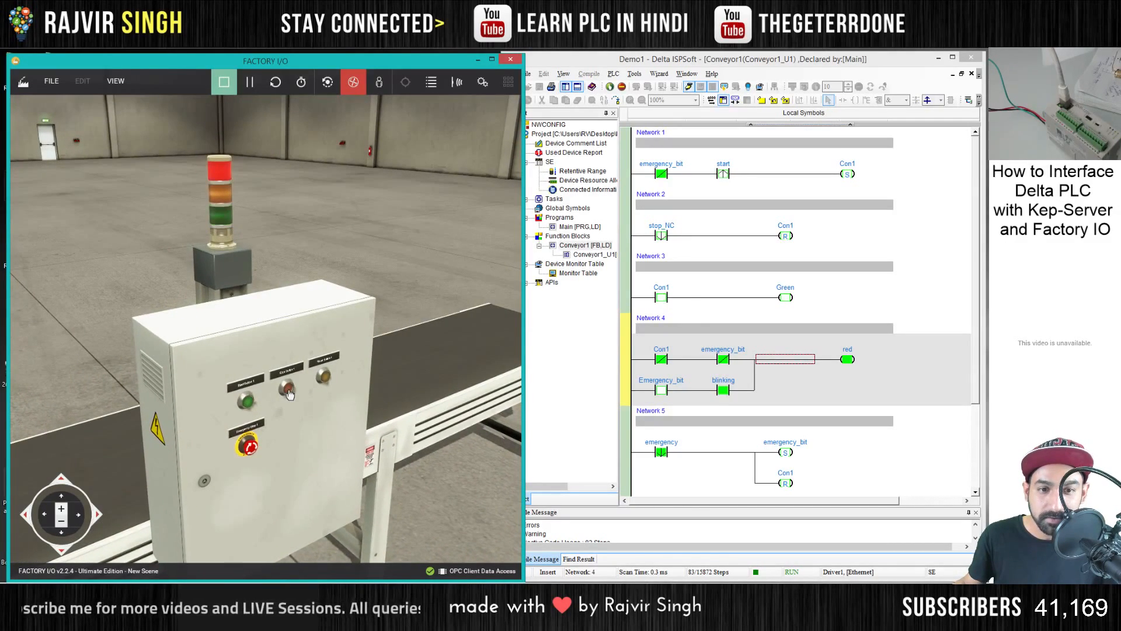
{"action": "left_click", "coordinate": [249, 401]}
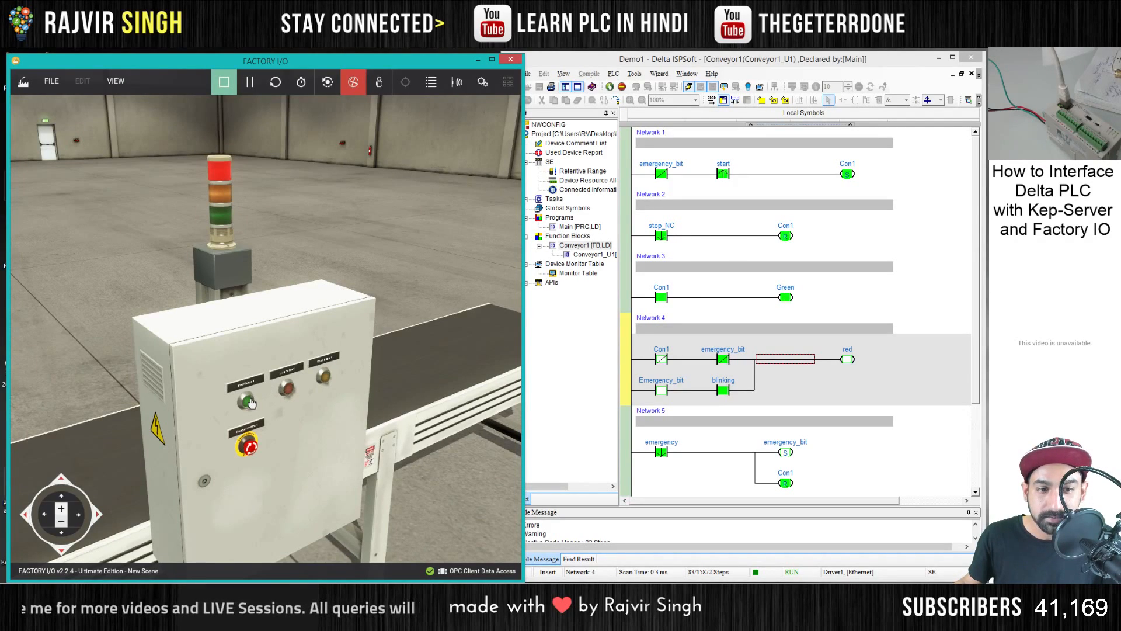
- Actuate the emergency stop, examine Networks 5 and 6 in ISPSoft, and reset the emergency with the yellow button
{"action": "left_click", "coordinate": [251, 444]}
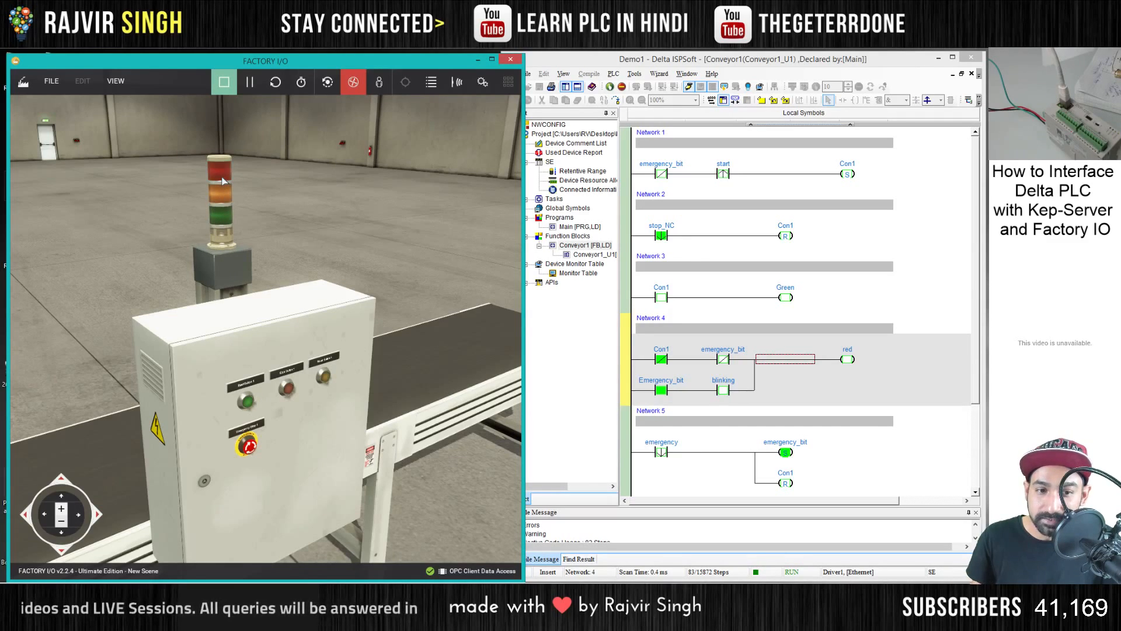
{"action": "left_click", "coordinate": [777, 435]}
{"action": "scroll", "coordinate": [724, 439], "scroll_direction": "down", "scroll_amount": 2}
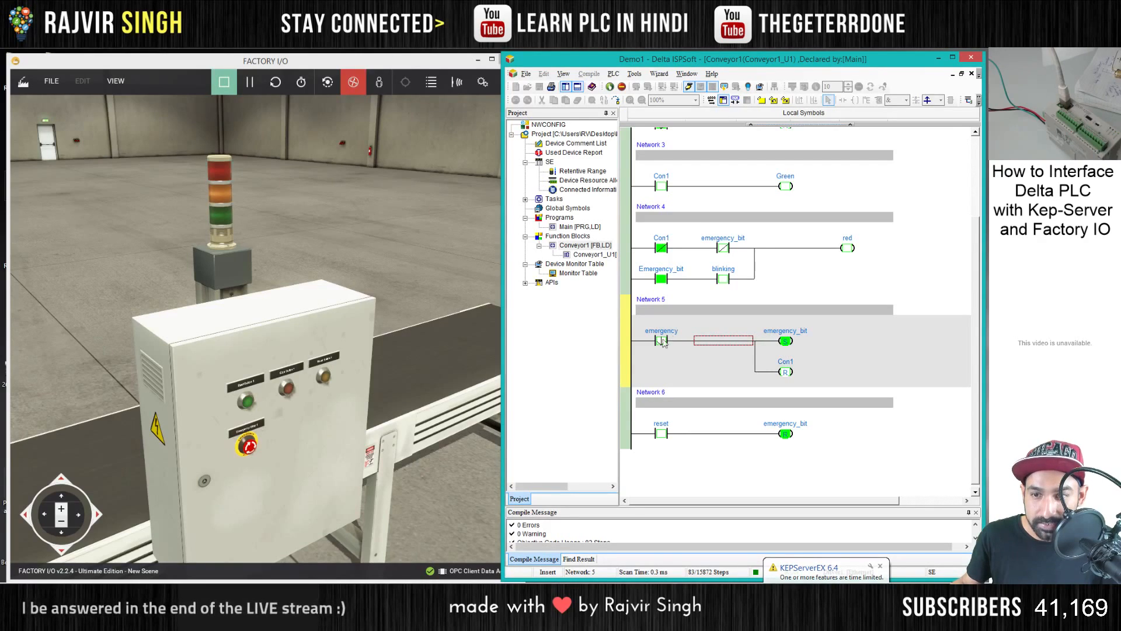
{"action": "left_click", "coordinate": [324, 377]}
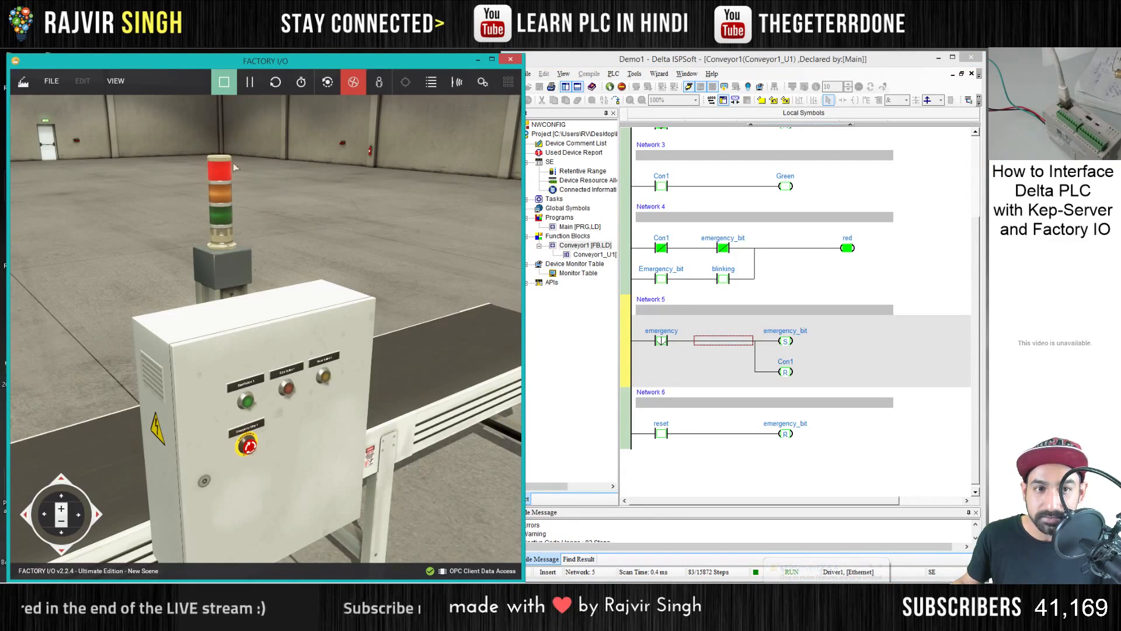
- Stop online monitoring in ISPSoft and change the emergency contact in Network 5 to Normally Close
{"action": "left_click", "coordinate": [690, 88]}
{"action": "scroll", "coordinate": [703, 333], "scroll_direction": "down", "scroll_amount": 5}
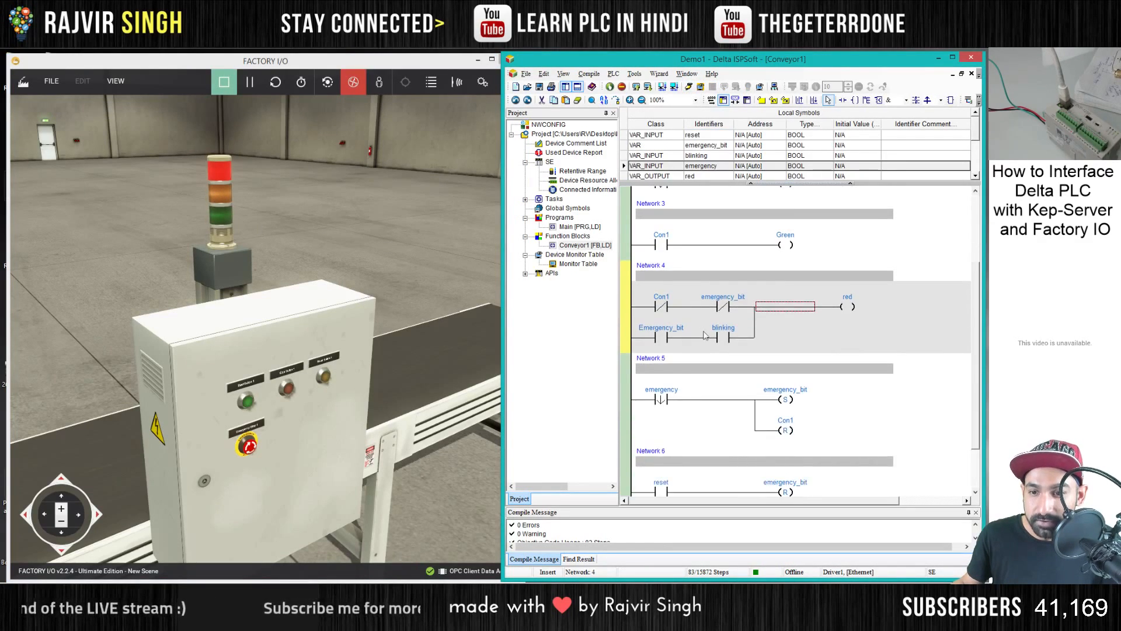
{"action": "left_click", "coordinate": [661, 338]}
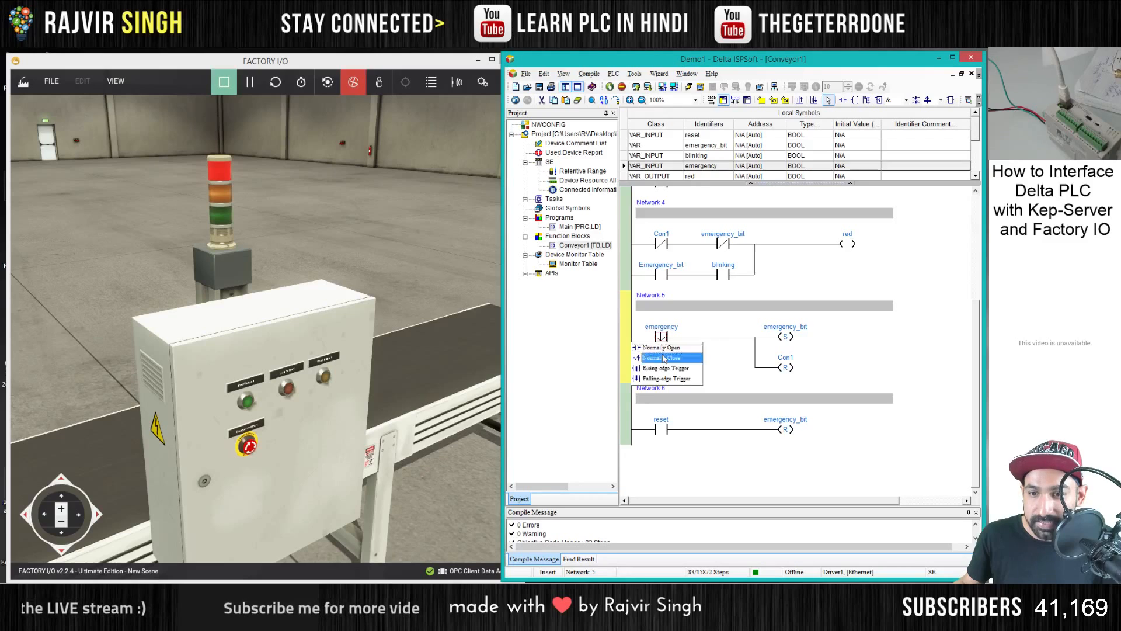
{"action": "left_click", "coordinate": [661, 357]}
- Download the modified program to the PLC, accepting the run-mode warning, and close the transfer dialog
{"action": "left_click", "coordinate": [648, 86]}
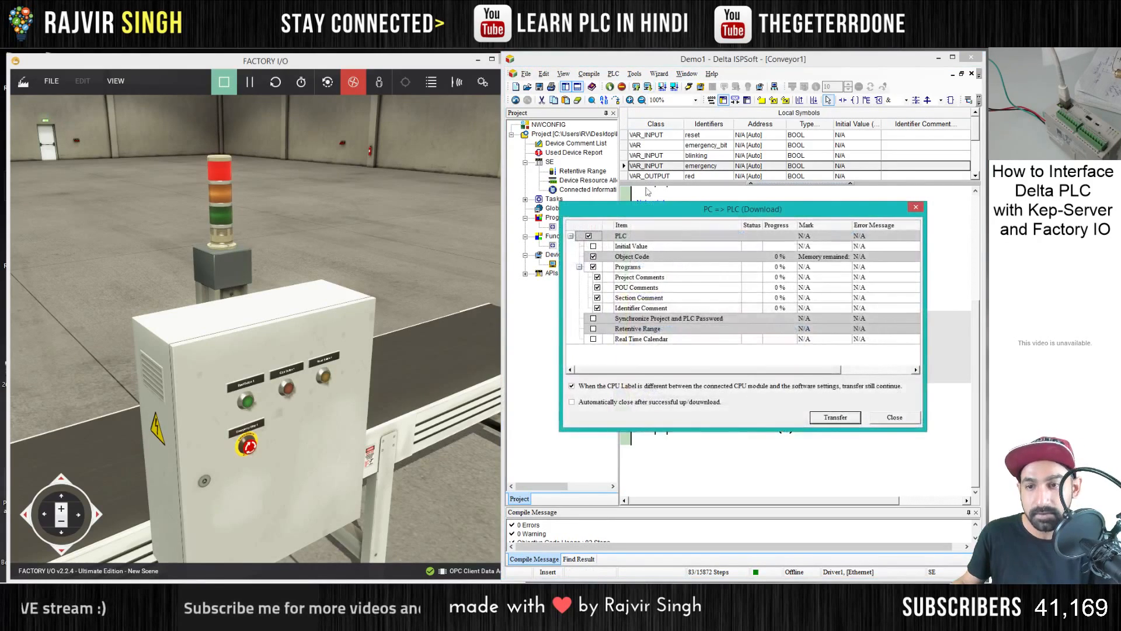
{"action": "key", "text": "Return"}
{"action": "key", "text": "Return"}
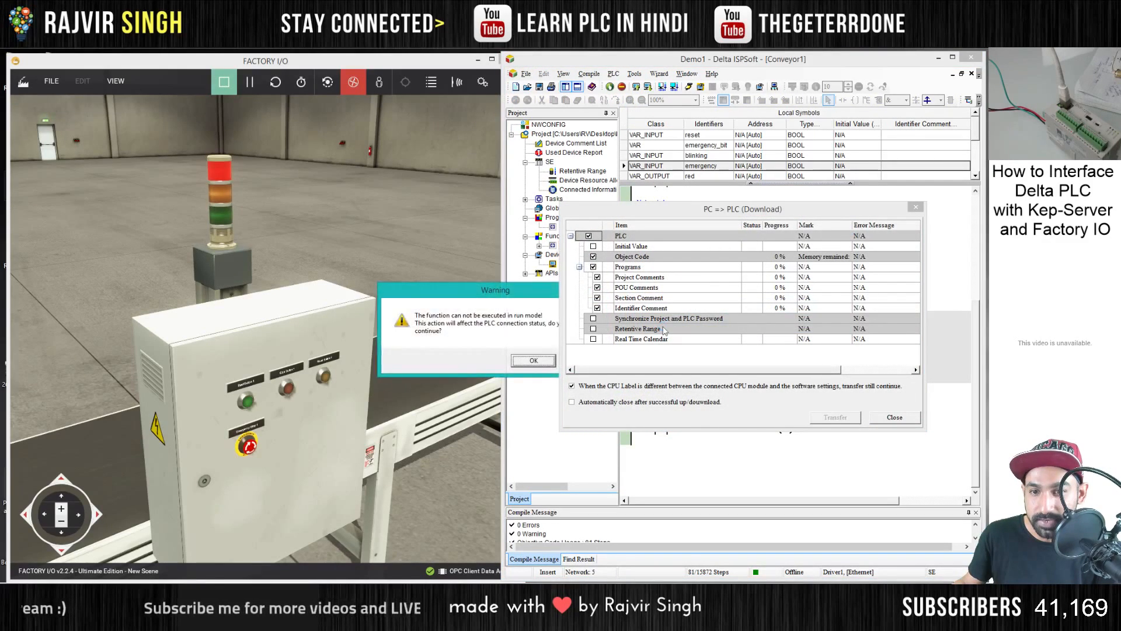
{"action": "key", "text": "Return"}
{"action": "key", "text": "Return"}
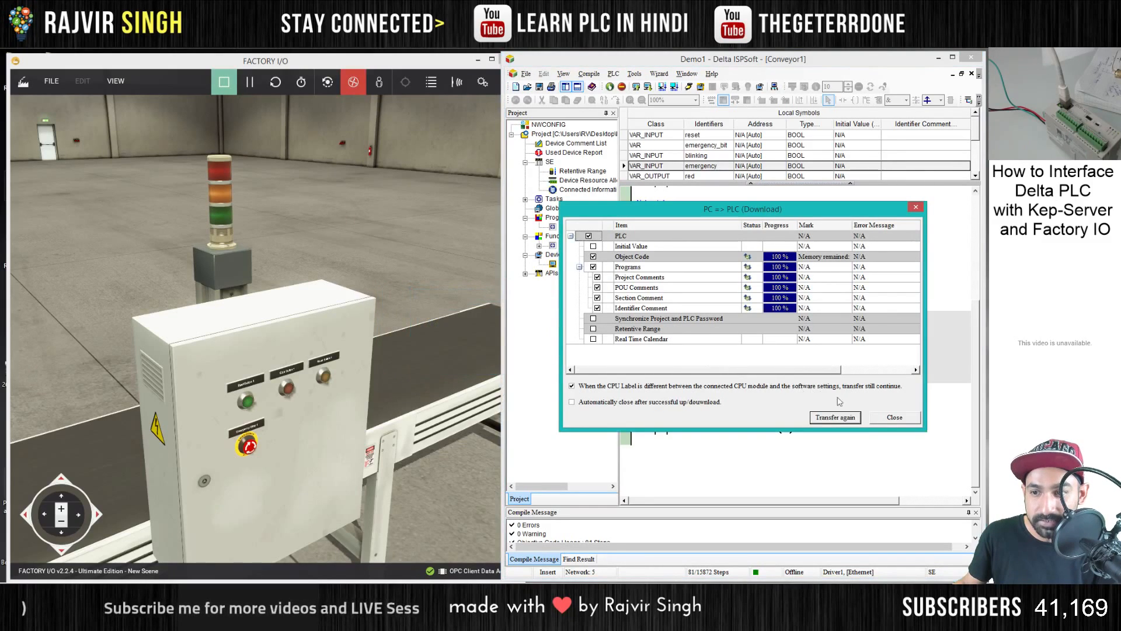
{"action": "key", "text": "Return"}
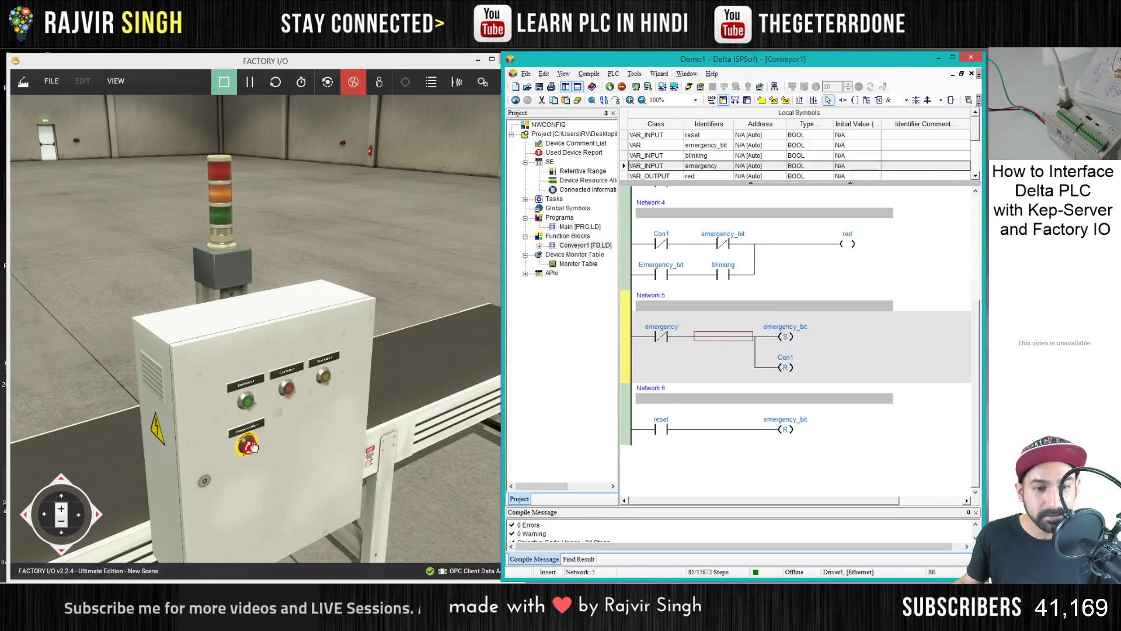
- In Factory I/O, reset the emergency with the yellow button, start the conveyor and stop it with the red button
{"action": "left_click", "coordinate": [325, 381]}
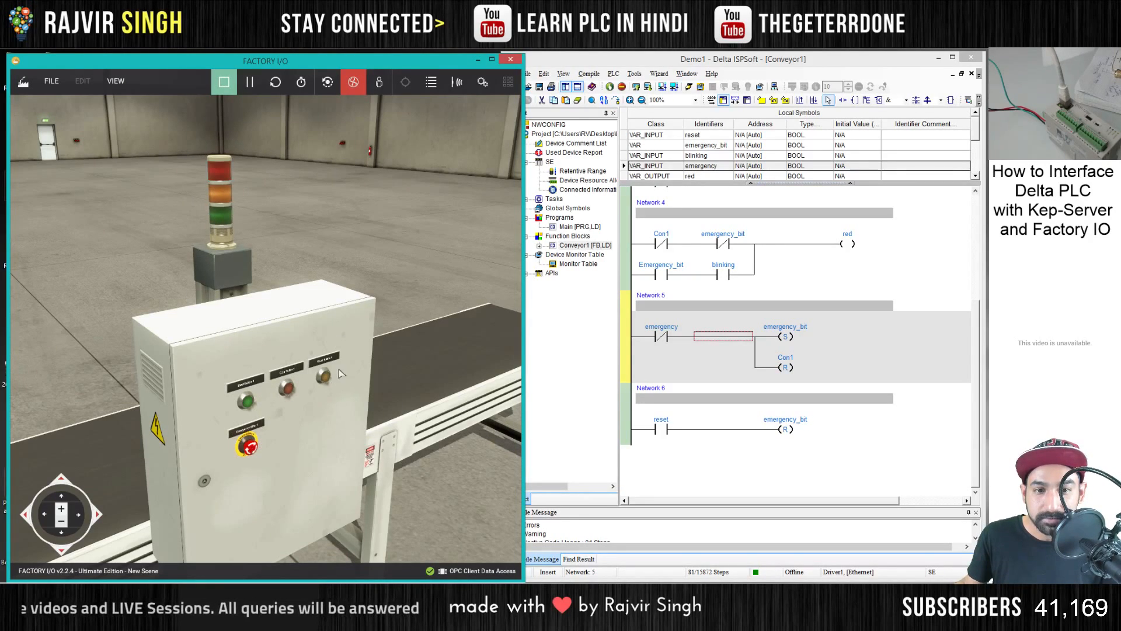
{"action": "left_click", "coordinate": [248, 403]}
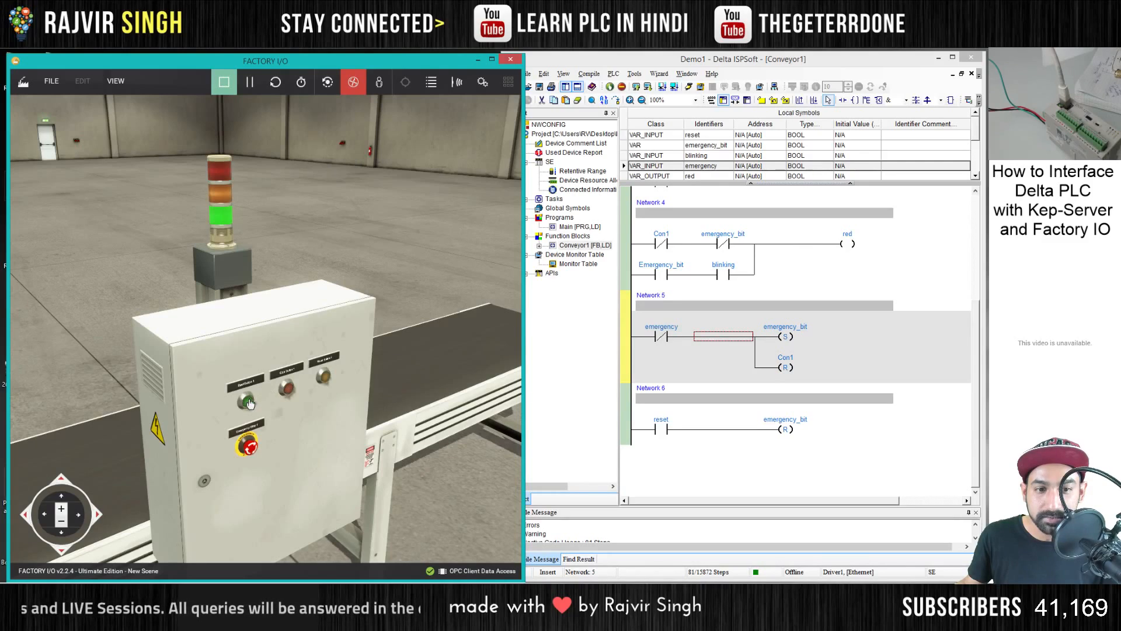
{"action": "left_click", "coordinate": [289, 390]}
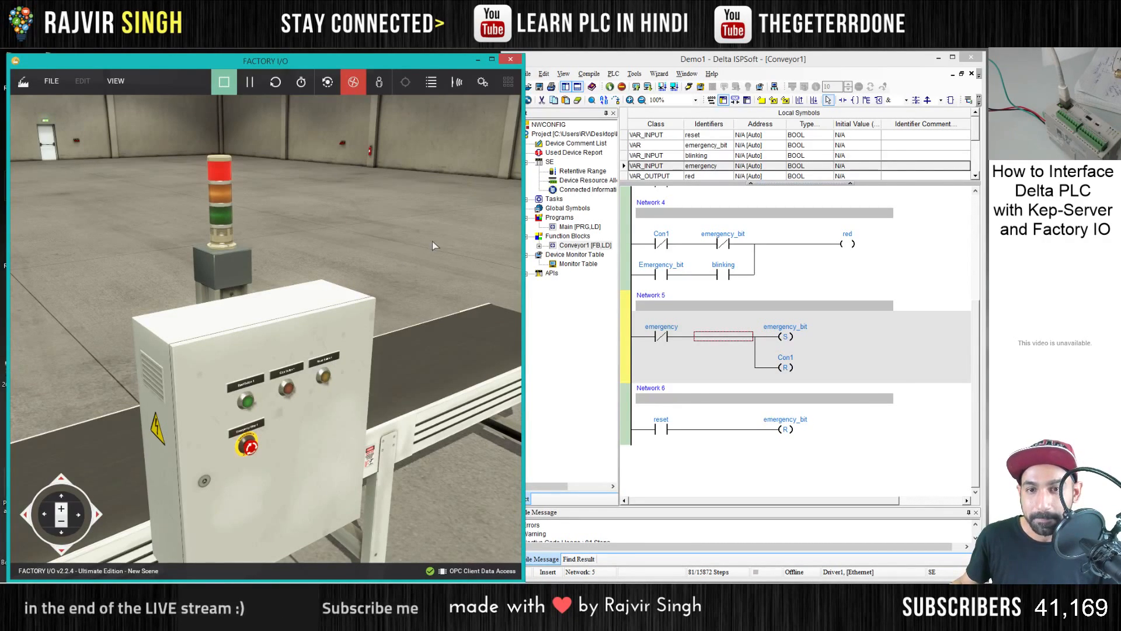
- Stop the Factory I/O simulation and return the scene to edit mode
{"action": "scroll", "coordinate": [432, 241], "scroll_direction": "down", "scroll_amount": 5}
{"action": "left_click_drag", "start_coordinate": [437, 241], "coordinate": [262, 401]}
{"action": "key", "text": "d"}
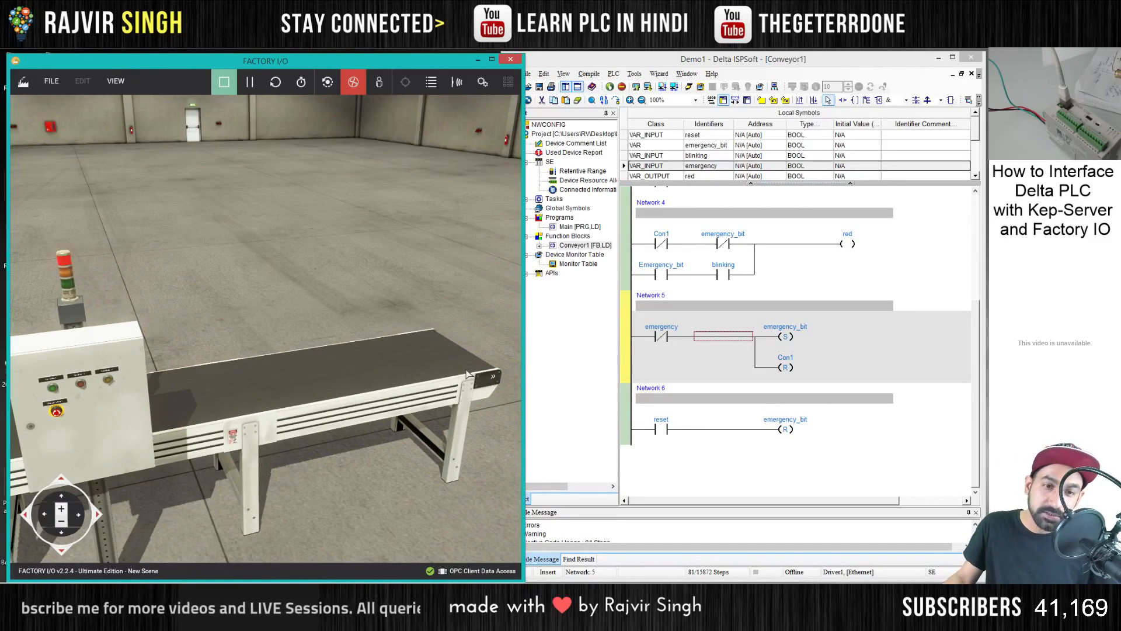
{"action": "key", "text": "a"}
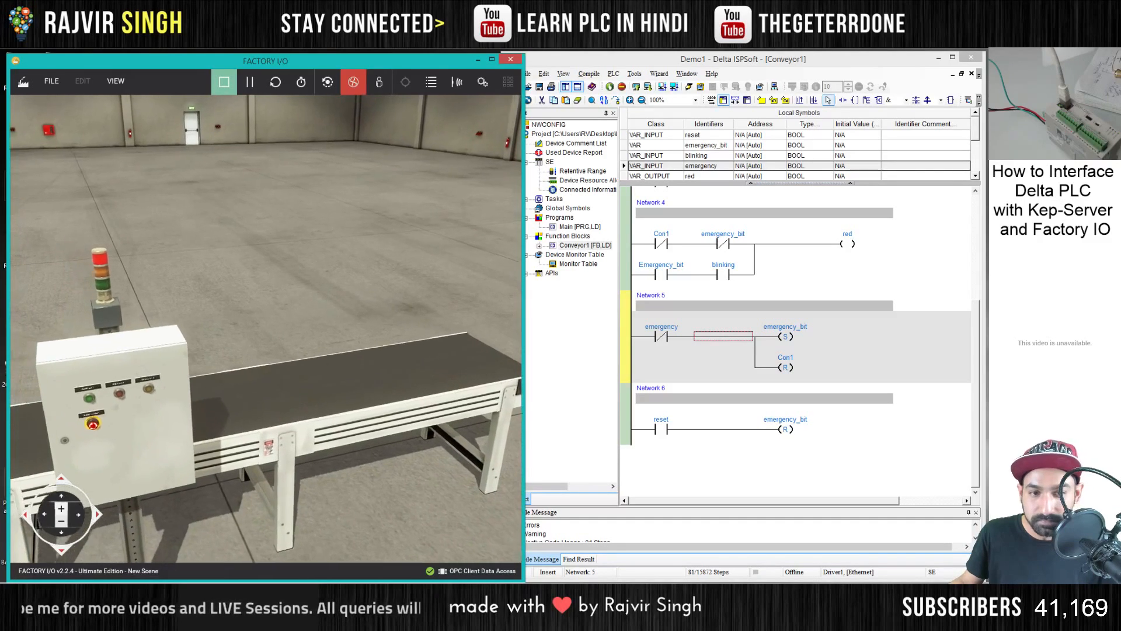
{"action": "left_click_drag", "start_coordinate": [458, 369], "coordinate": [265, 318]}
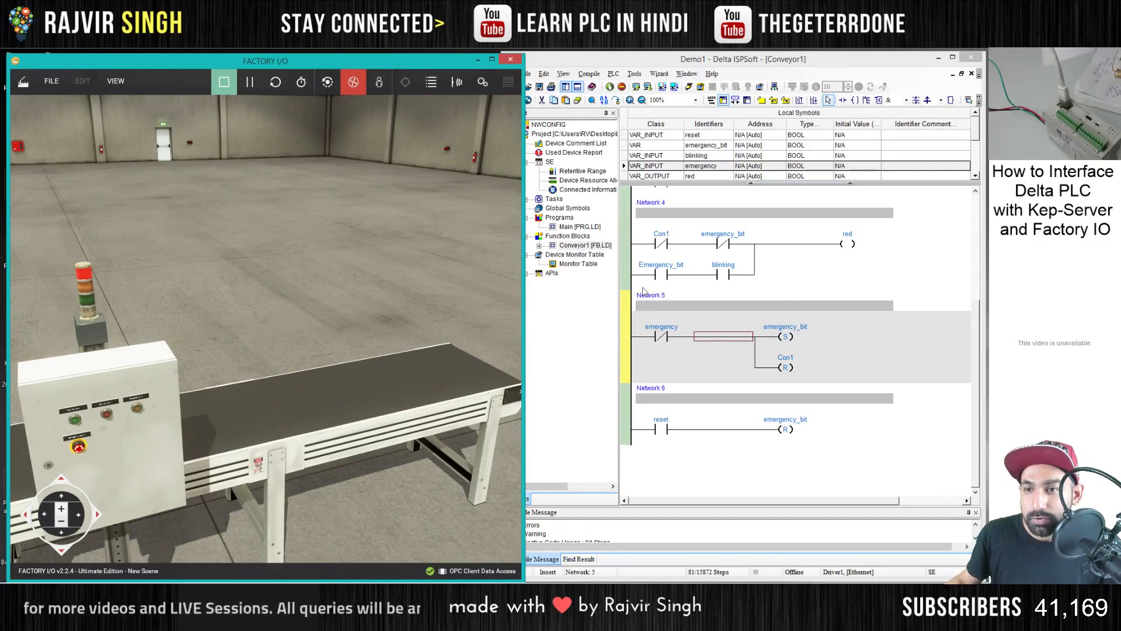
{"action": "left_click", "coordinate": [795, 287]}
{"action": "scroll", "coordinate": [744, 315], "scroll_direction": "up", "scroll_amount": 3}
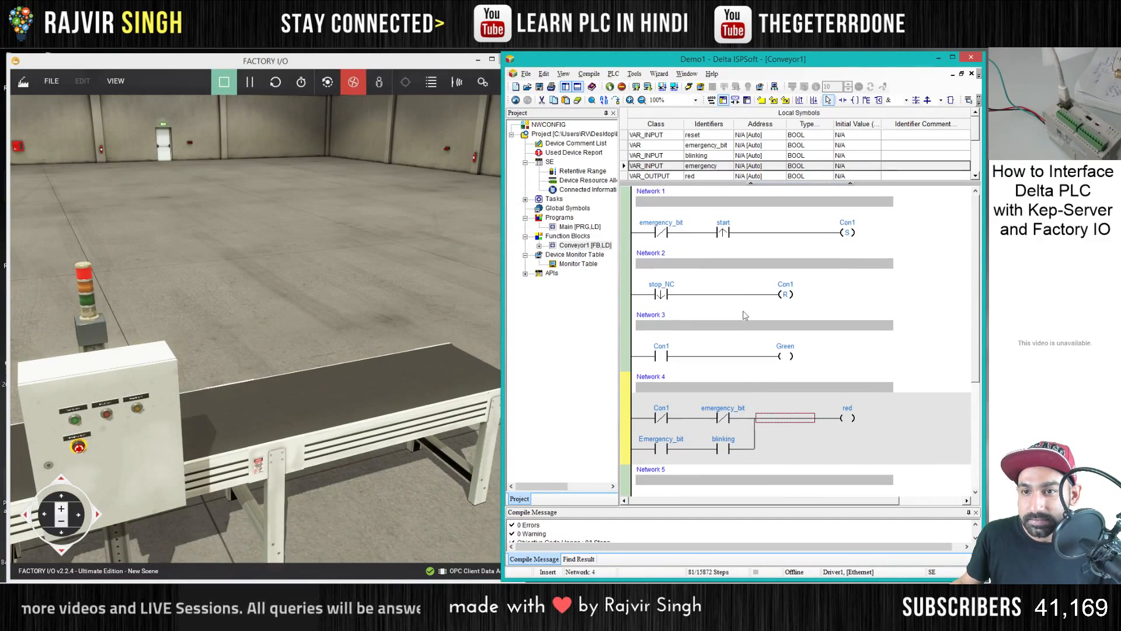
{"action": "left_click", "coordinate": [402, 280]}
{"action": "left_click", "coordinate": [225, 82]}
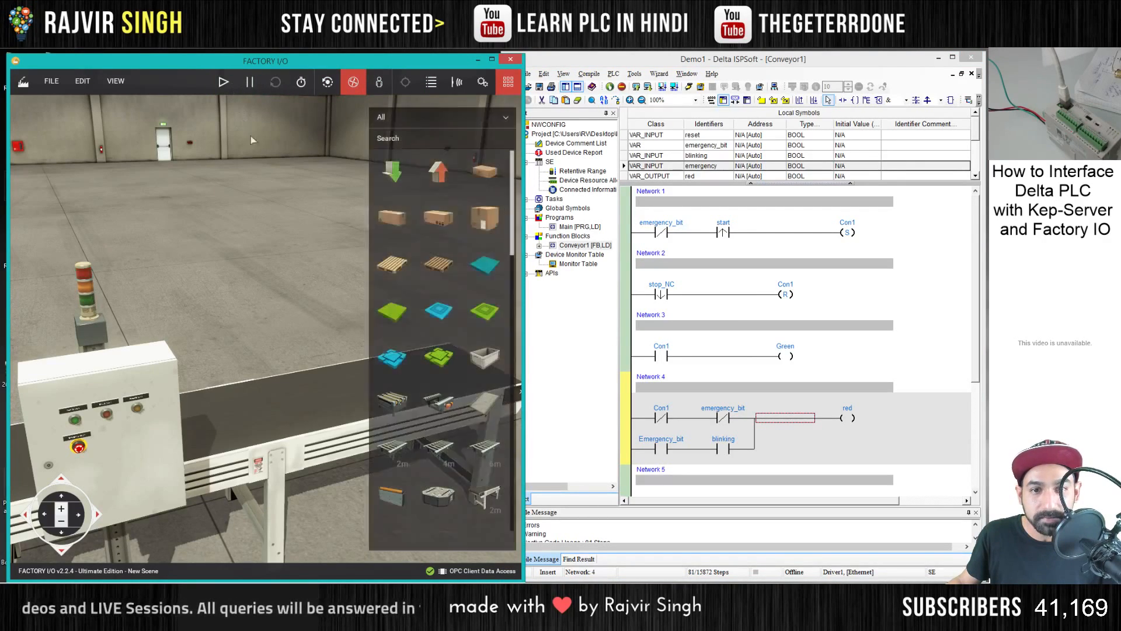
- Add an Emitter to the scene and place it over the conveyor belt at the end behind the control box
{"action": "left_click_drag", "start_coordinate": [314, 292], "coordinate": [268, 317]}
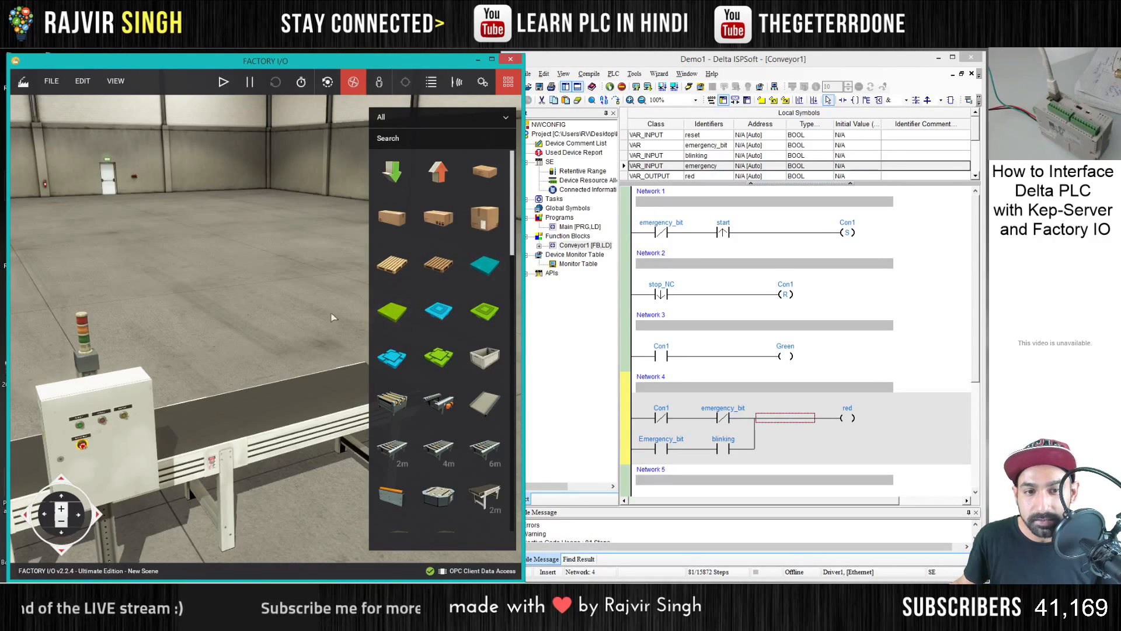
{"action": "scroll", "coordinate": [442, 353], "scroll_direction": "down", "scroll_amount": 10}
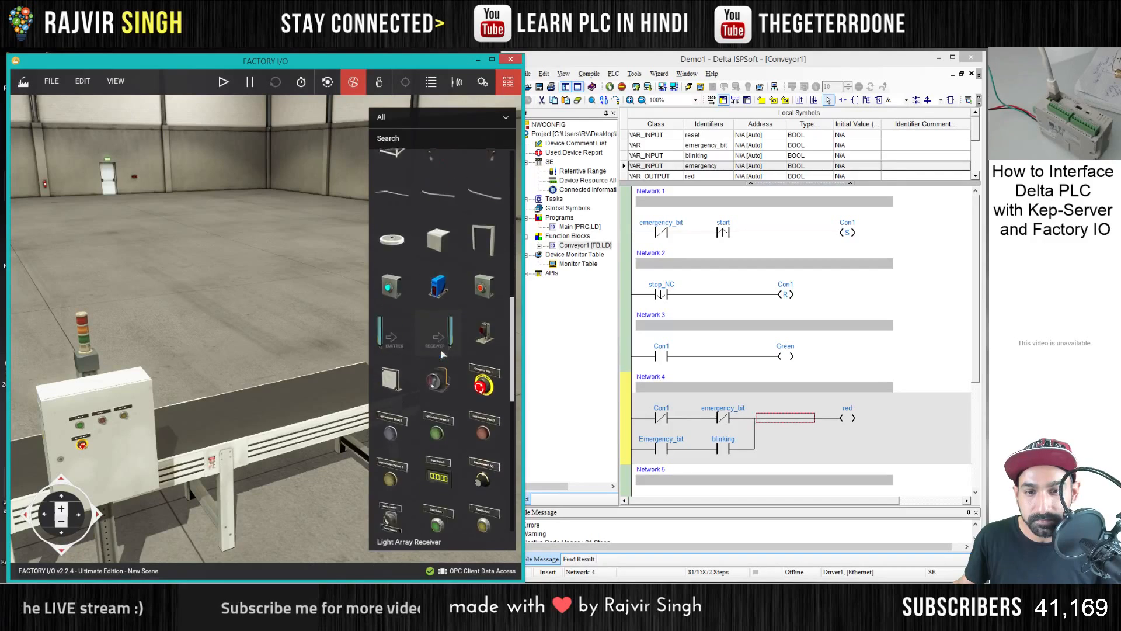
{"action": "scroll", "coordinate": [442, 354], "scroll_direction": "up", "scroll_amount": 12}
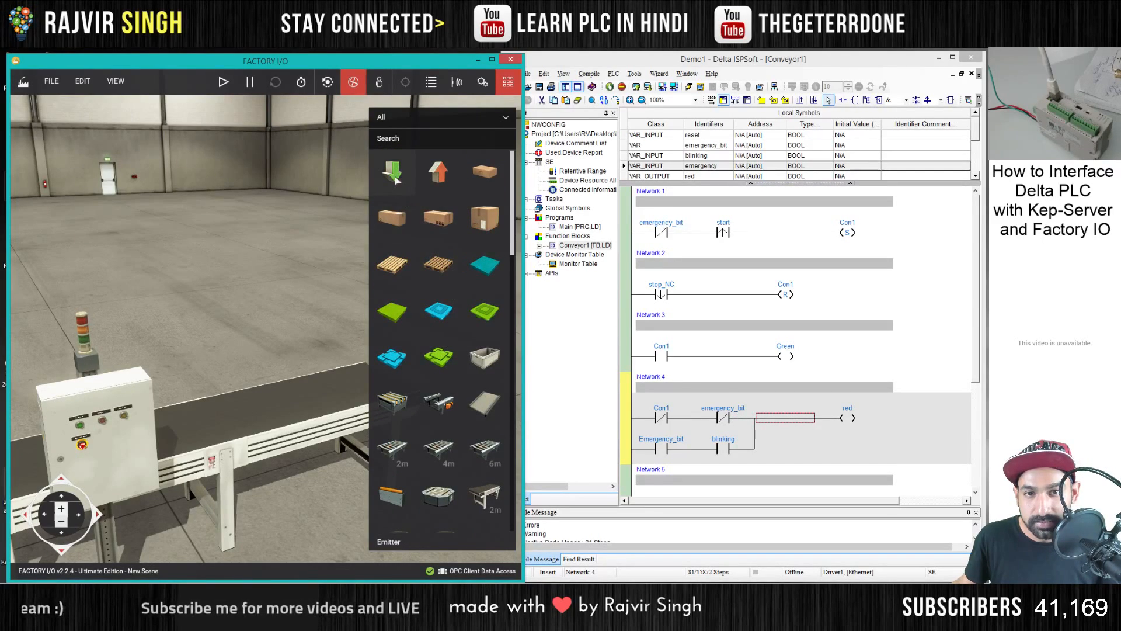
{"action": "left_click_drag", "start_coordinate": [396, 181], "coordinate": [359, 196]}
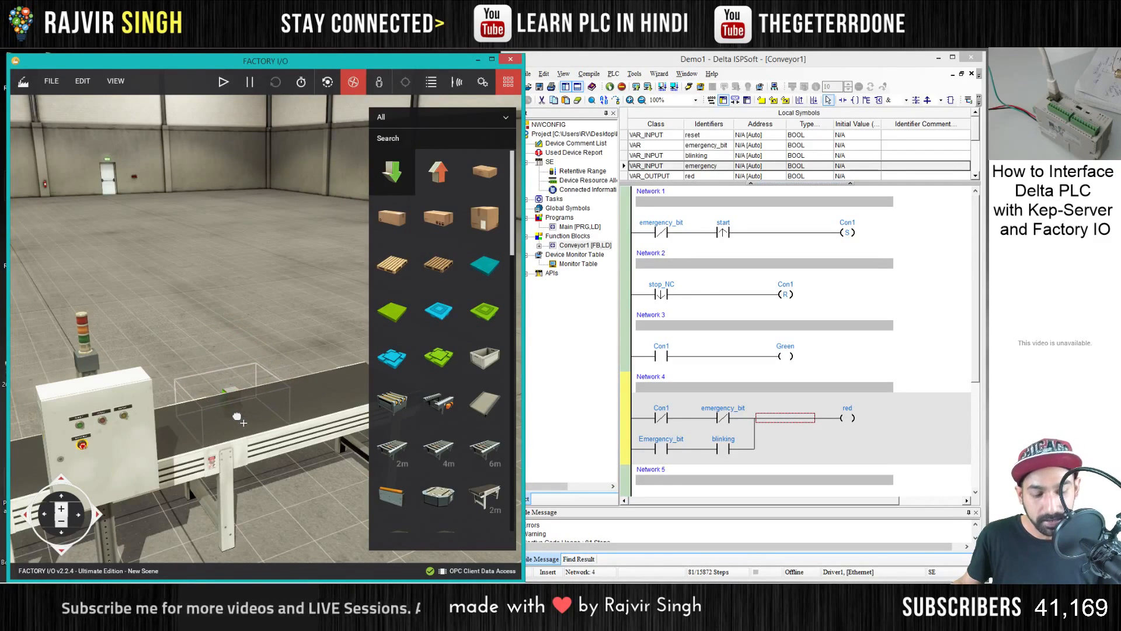
{"action": "left_click_drag", "start_coordinate": [237, 417], "coordinate": [54, 441]}
{"action": "left_click_drag", "start_coordinate": [170, 328], "coordinate": [210, 327]}
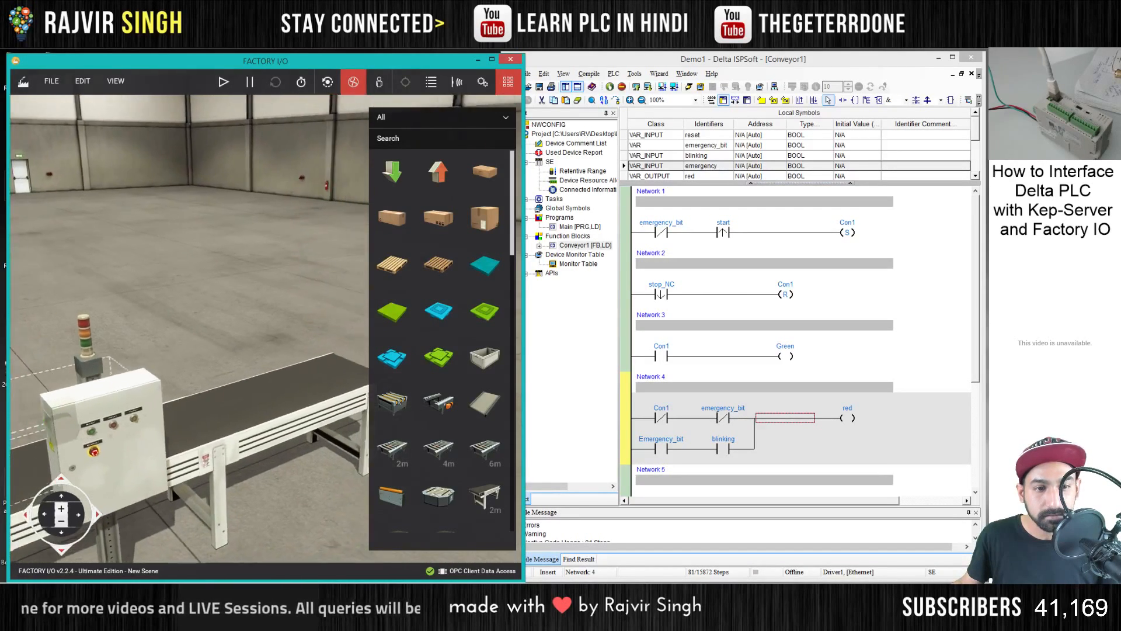
- Group the control box, its column and the stack light, and move the group clear of the conveyor's emitter end
{"action": "left_click_drag", "start_coordinate": [111, 409], "coordinate": [306, 474]}
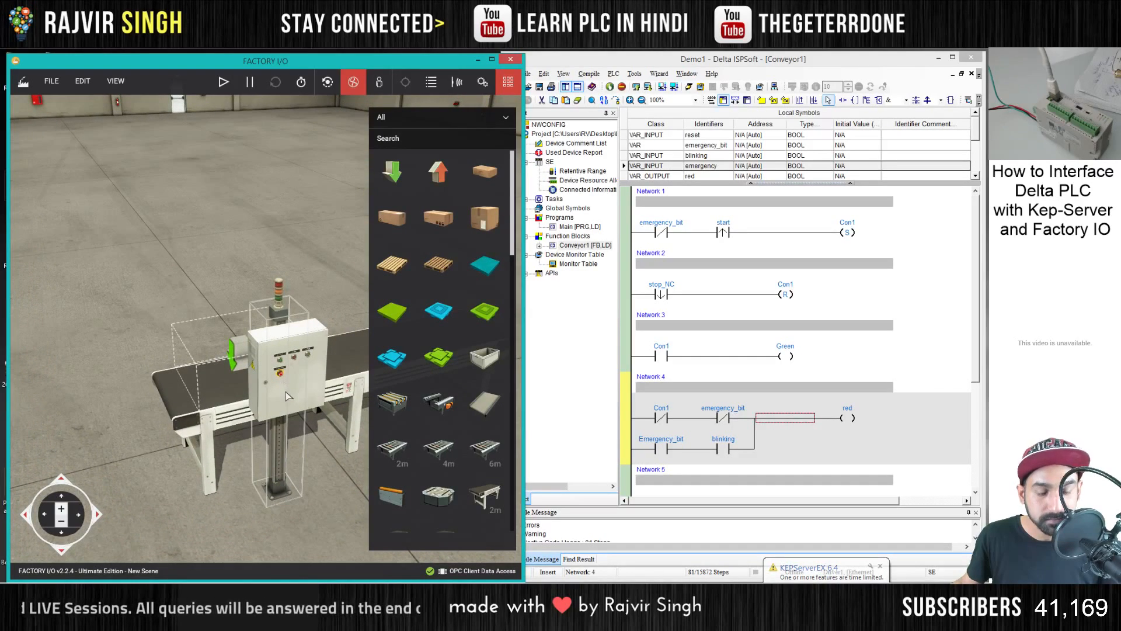
{"action": "scroll", "coordinate": [286, 397], "scroll_direction": "up", "scroll_amount": 10}
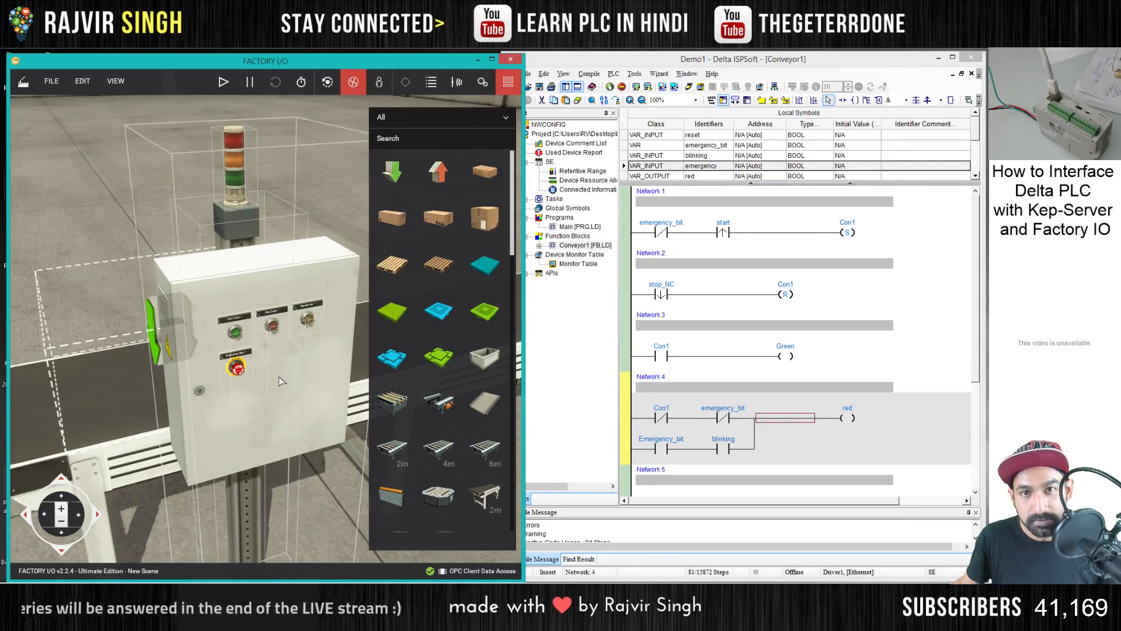
{"action": "right_click", "coordinate": [275, 155]}
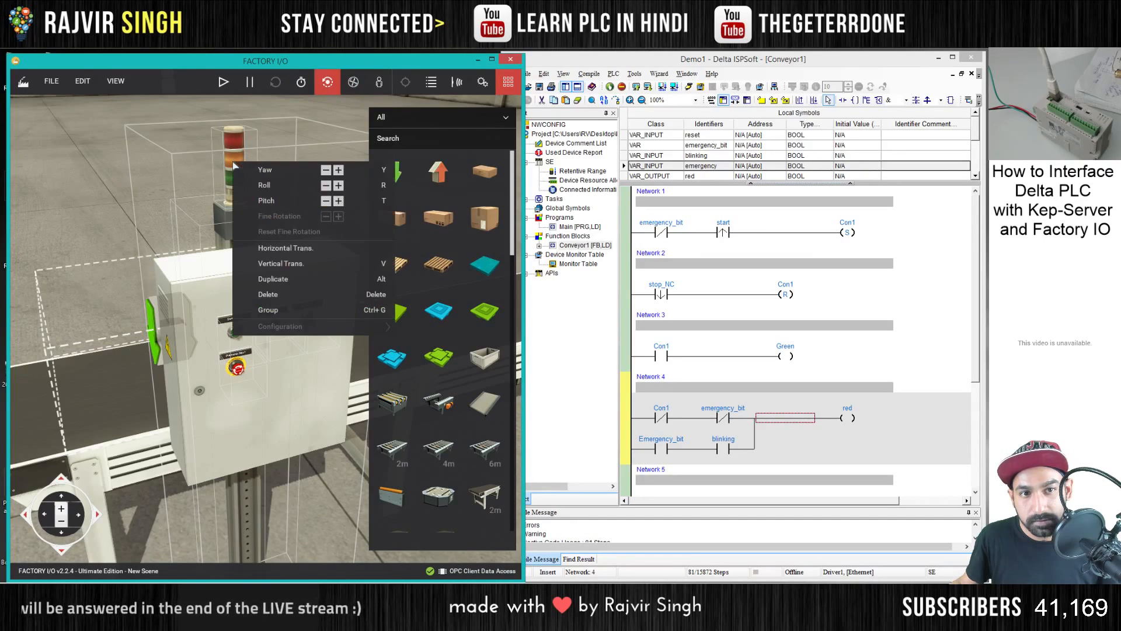
{"action": "left_click", "coordinate": [269, 312]}
{"action": "scroll", "coordinate": [269, 312], "scroll_direction": "down", "scroll_amount": 5}
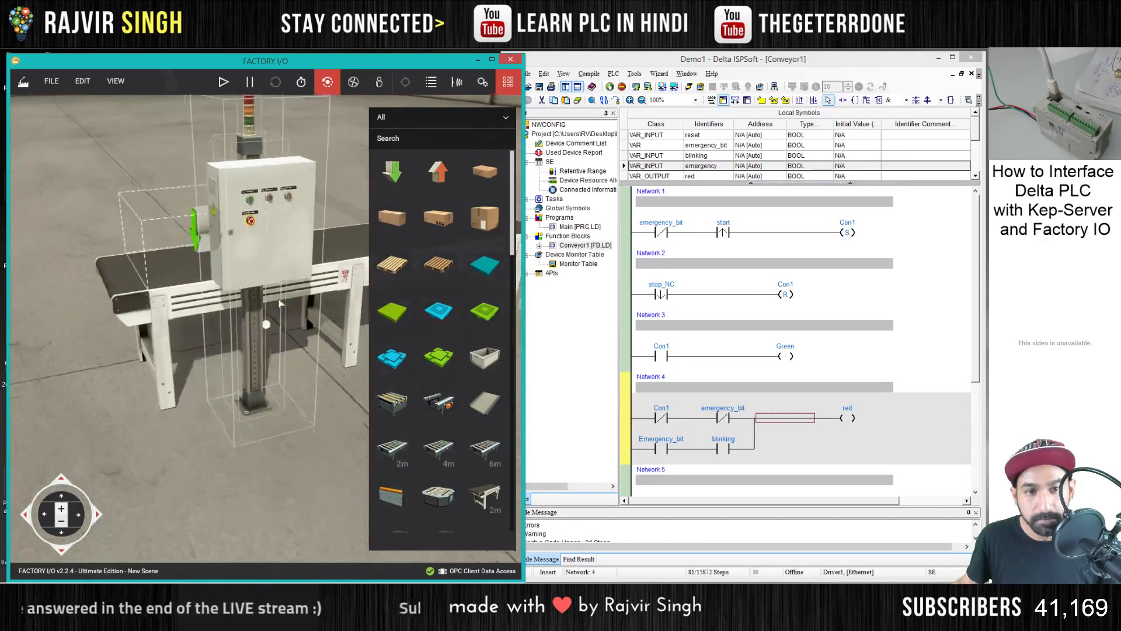
{"action": "left_click", "coordinate": [353, 82]}
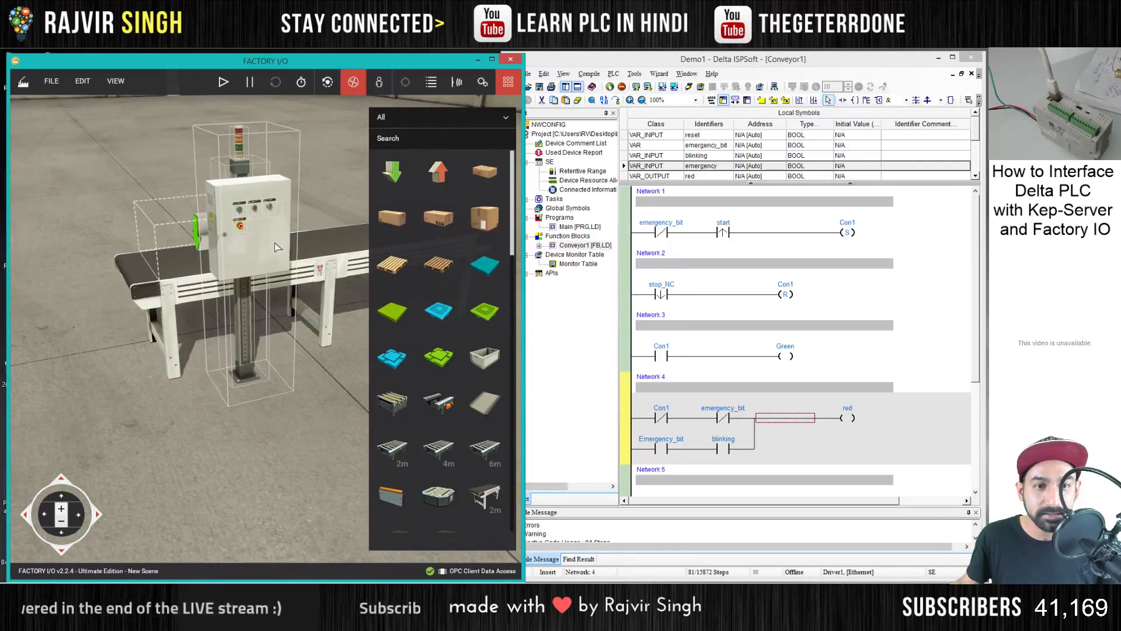
{"action": "left_click_drag", "start_coordinate": [283, 233], "coordinate": [108, 256]}
- Add the blue sensor from the parts palette and place it at the conveyor's side rail near the emitter
{"action": "key", "text": "w"}
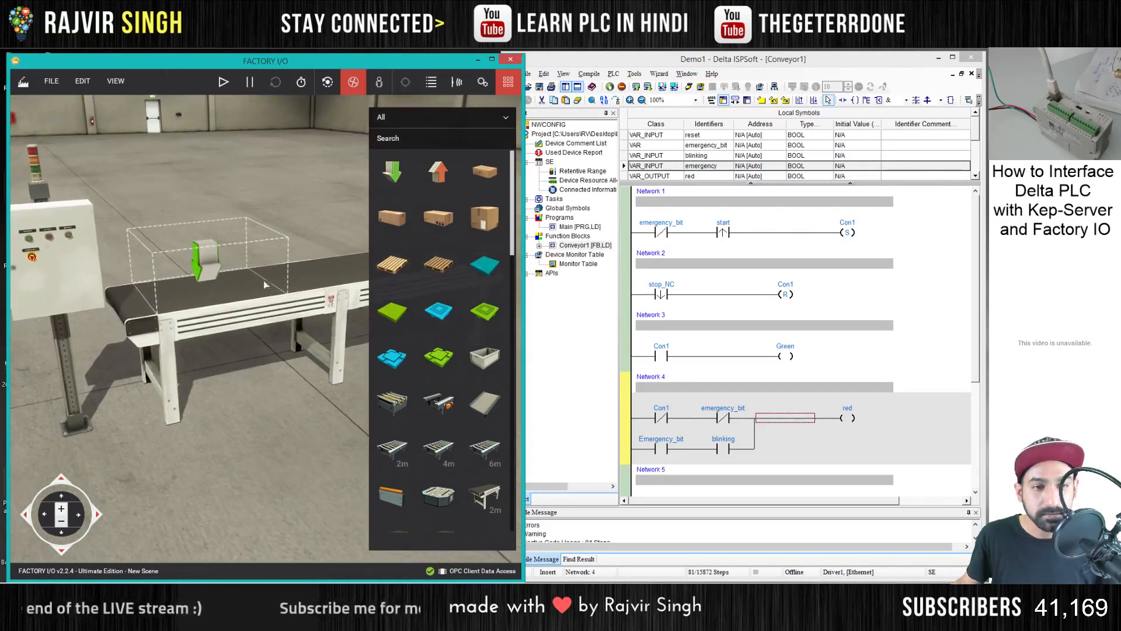
{"action": "key", "text": "a"}
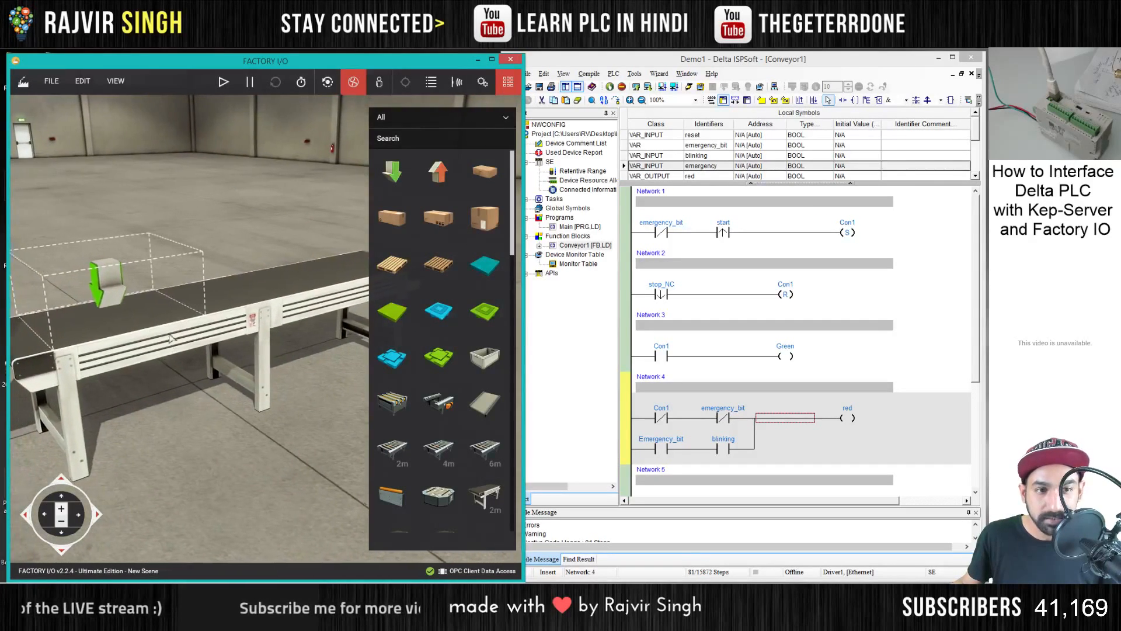
{"action": "scroll", "coordinate": [212, 375], "scroll_direction": "up", "scroll_amount": 3}
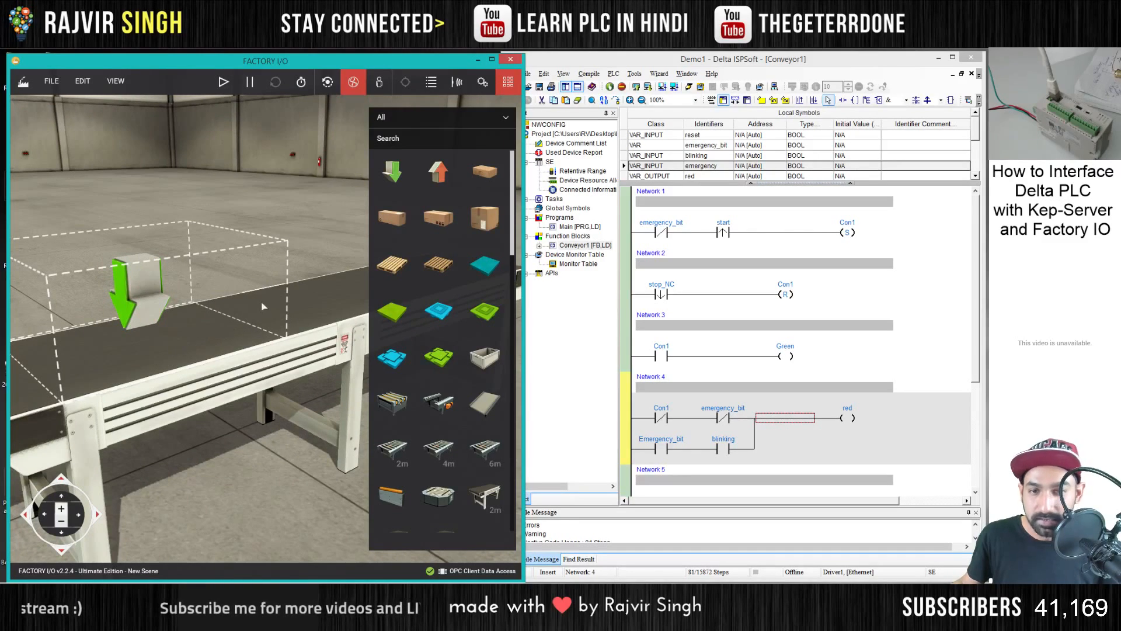
{"action": "scroll", "coordinate": [442, 374], "scroll_direction": "down", "scroll_amount": 10}
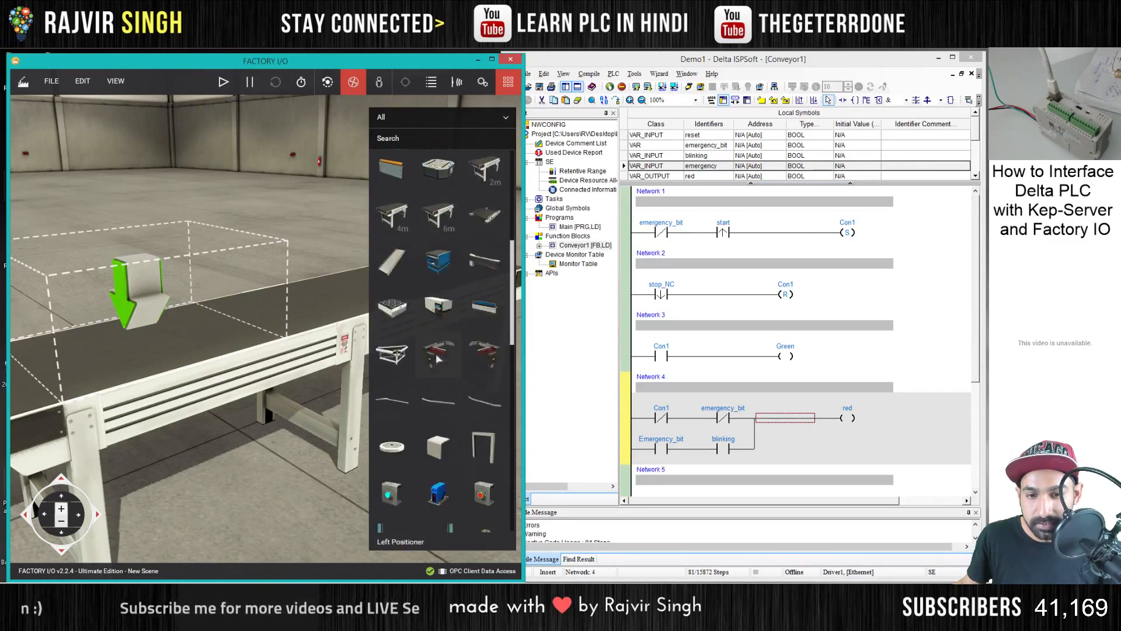
{"action": "left_click_drag", "start_coordinate": [442, 374], "coordinate": [311, 421]}
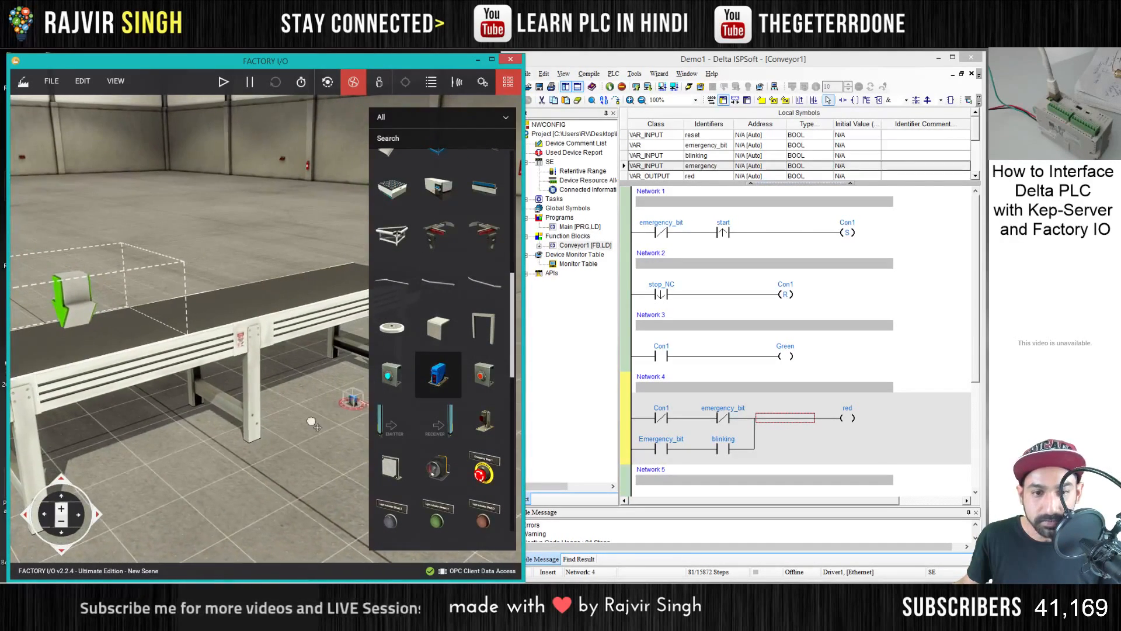
{"action": "left_click_drag", "start_coordinate": [204, 516], "coordinate": [154, 363]}
{"action": "scroll", "coordinate": [160, 362], "scroll_direction": "up", "scroll_amount": 3}
{"action": "scroll", "coordinate": [170, 372], "scroll_direction": "up", "scroll_amount": 1}
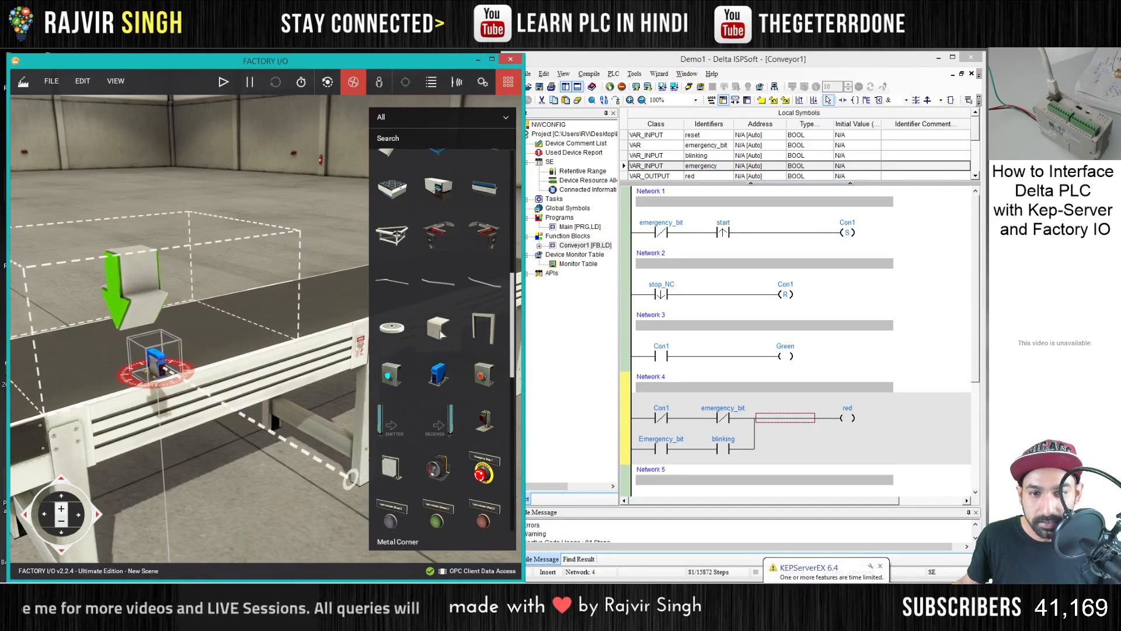
- Add a Metal Corner to the conveyor's side rail as a mounting bracket for the blue sensor
{"action": "left_click_drag", "start_coordinate": [439, 336], "coordinate": [284, 461]}
{"action": "left_click_drag", "start_coordinate": [226, 516], "coordinate": [146, 397]}
{"action": "scroll", "coordinate": [169, 400], "scroll_direction": "up", "scroll_amount": 4}
{"action": "left_click_drag", "start_coordinate": [175, 357], "coordinate": [202, 367]}
{"action": "scroll", "coordinate": [290, 296], "scroll_direction": "up", "scroll_amount": 3}
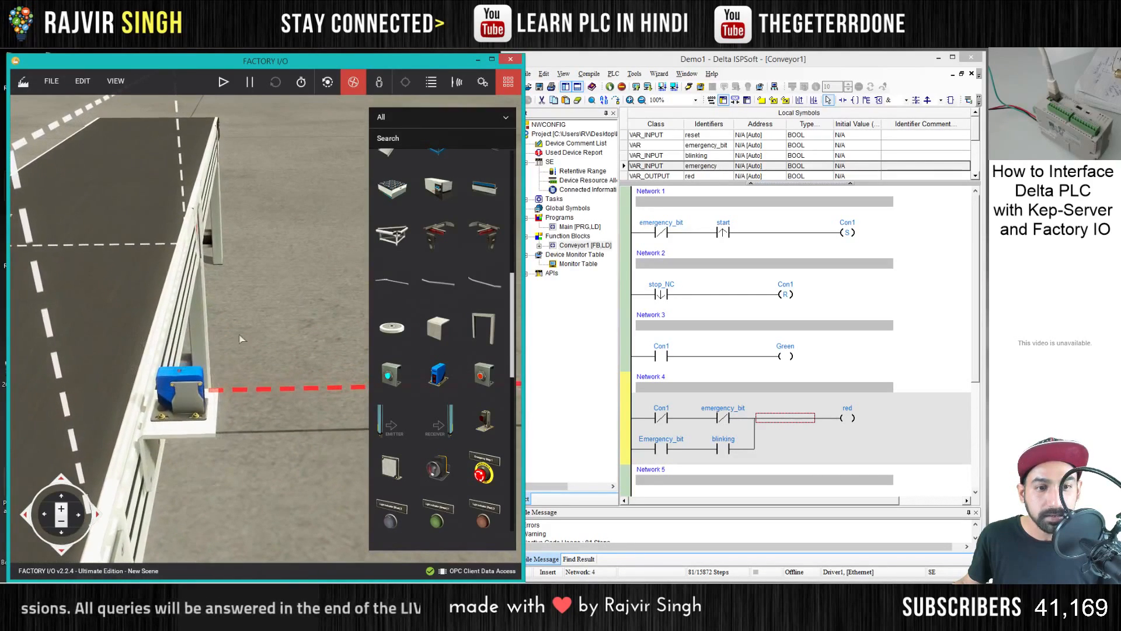
- Rotate the blue sensor two negative yaw steps so that its beam points across the belt
{"action": "right_click", "coordinate": [198, 377]}
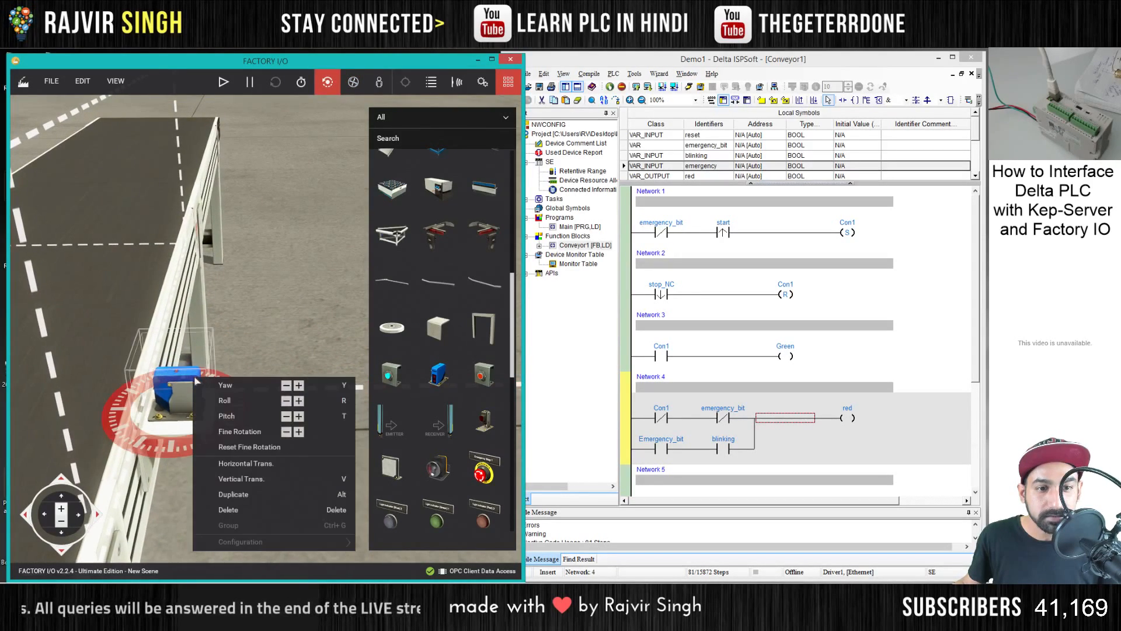
{"action": "left_click", "coordinate": [288, 388]}
{"action": "left_click", "coordinate": [289, 388]}
{"action": "left_click_drag", "start_coordinate": [281, 311], "coordinate": [244, 206]}
{"action": "left_click", "coordinate": [353, 81]}
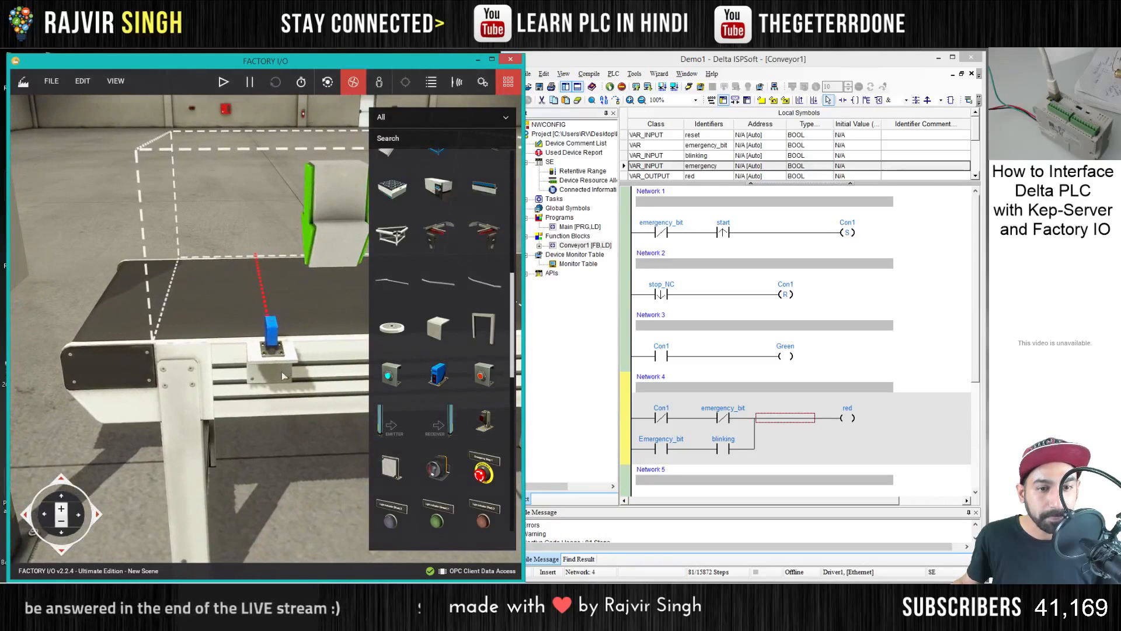
- Move the blue sensor with its metal corner along the side rail to line up with the emitter's centre
{"action": "mouse_move", "coordinate": [268, 333]}
{"action": "left_mouse_down"}
{"action": "mouse_move", "coordinate": [196, 345]}
{"action": "mouse_move", "coordinate": [285, 345]}
{"action": "left_mouse_up"}
{"action": "scroll", "coordinate": [258, 411], "scroll_direction": "down", "scroll_amount": 5}
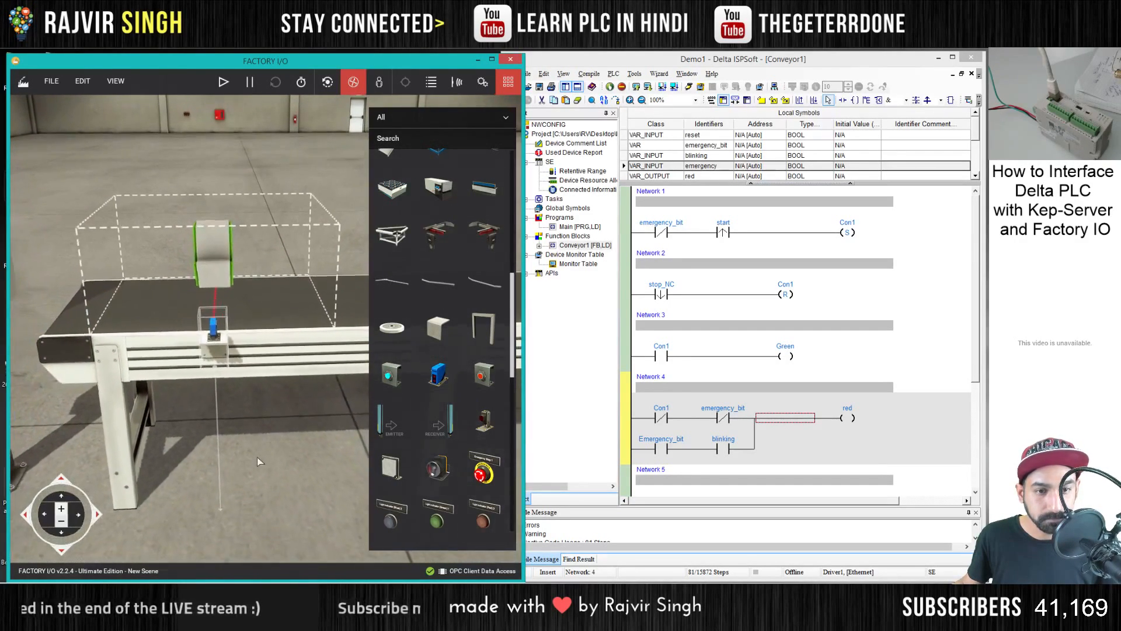
{"action": "left_click", "coordinate": [257, 460]}
{"action": "scroll", "coordinate": [266, 268], "scroll_direction": "down", "scroll_amount": 3}
{"action": "left_click_drag", "start_coordinate": [267, 269], "coordinate": [268, 320]}
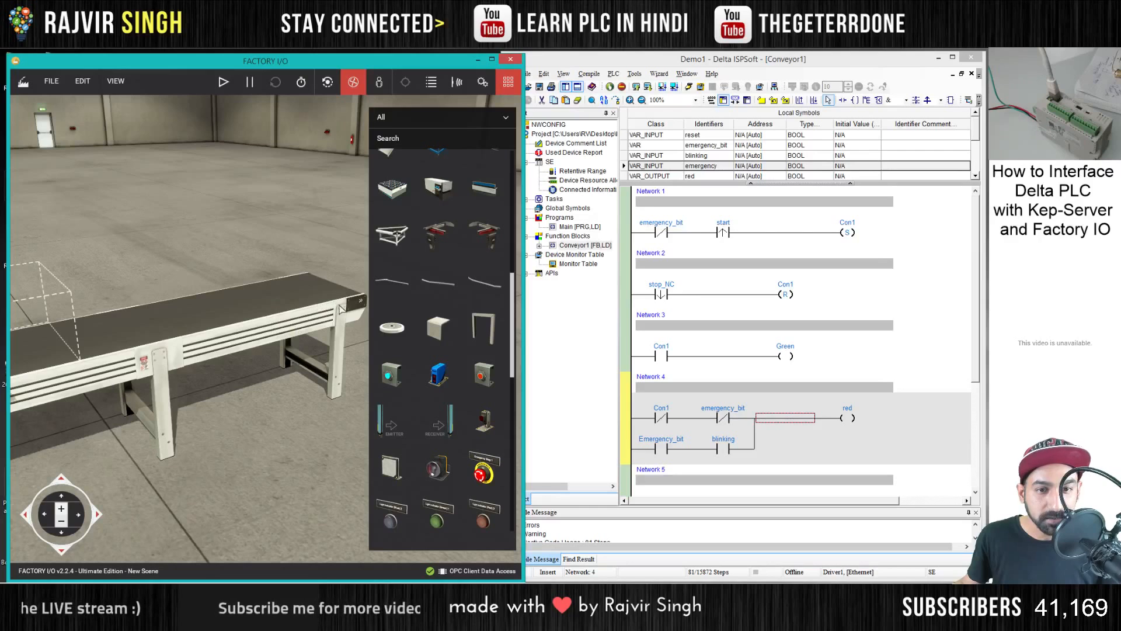
- Duplicate the blue sensor with its metal corner and place the copy on the side rail at the conveyor's far end
{"action": "left_click_drag", "start_coordinate": [309, 269], "coordinate": [242, 408]}
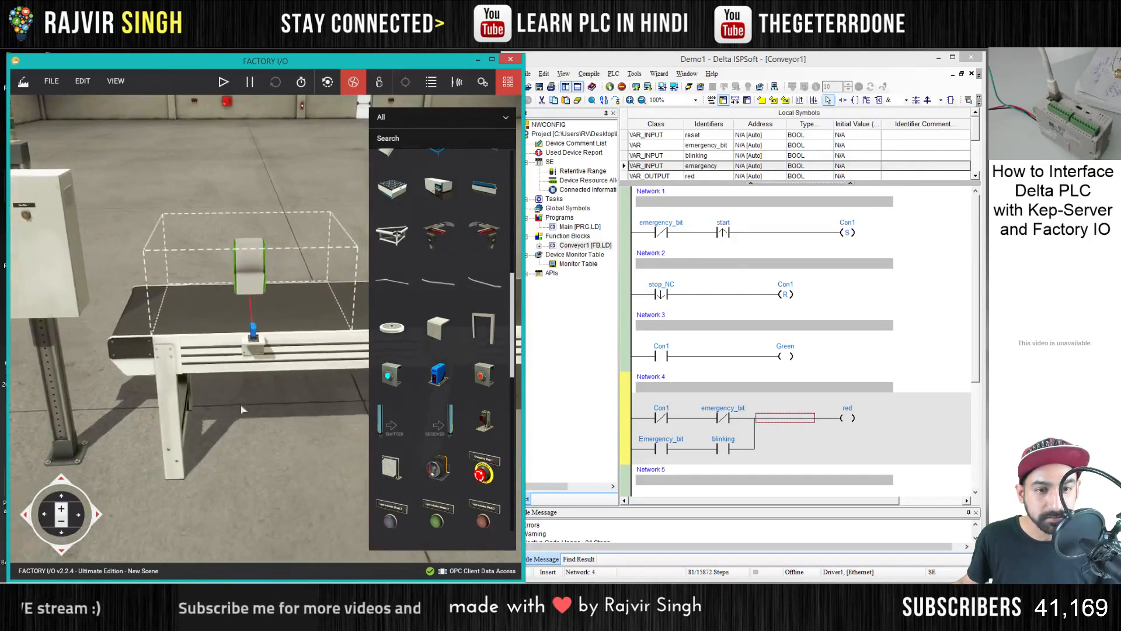
{"action": "scroll", "coordinate": [172, 413], "scroll_direction": "up", "scroll_amount": 5}
{"action": "left_click", "coordinate": [122, 363]}
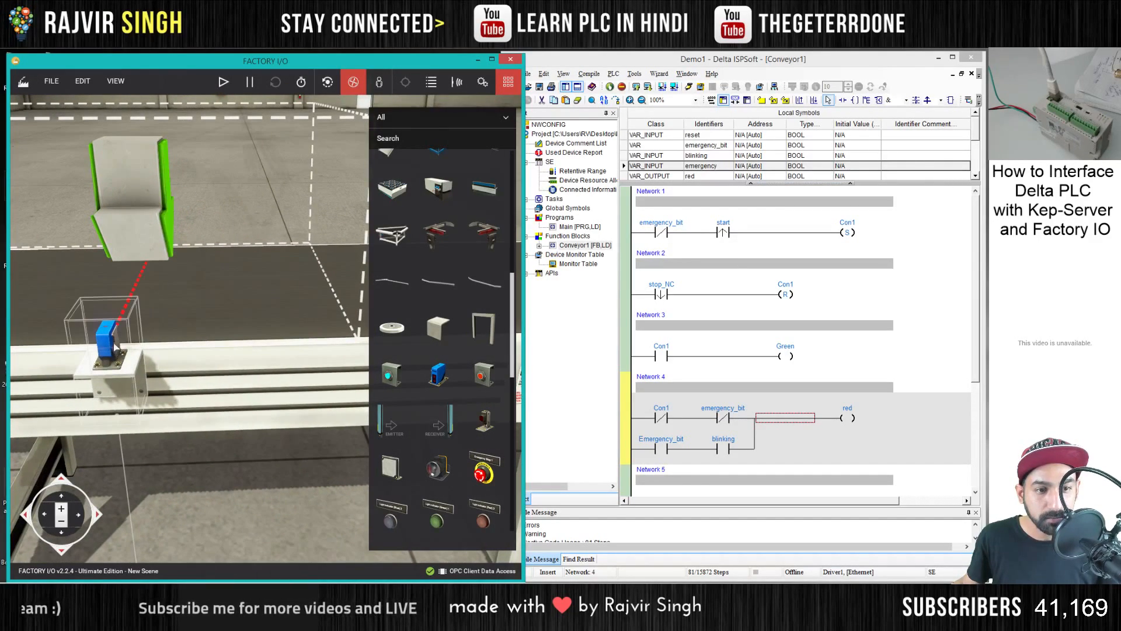
{"action": "scroll", "coordinate": [266, 320], "scroll_direction": "down", "scroll_amount": 5}
{"action": "left_click", "coordinate": [328, 81]}
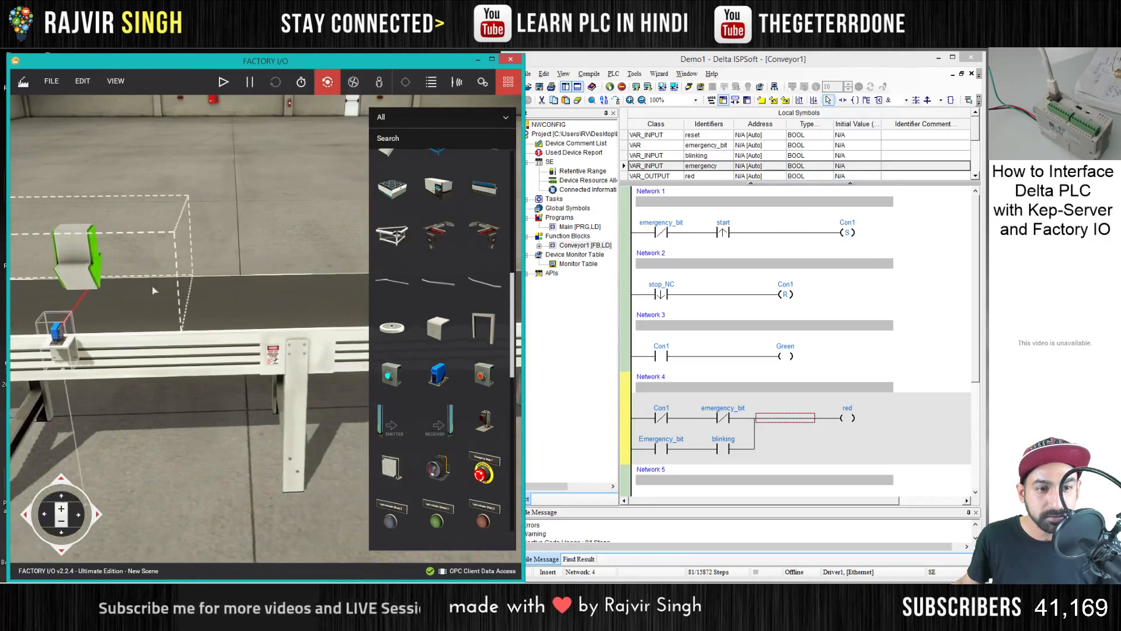
{"action": "right_click", "coordinate": [112, 331]}
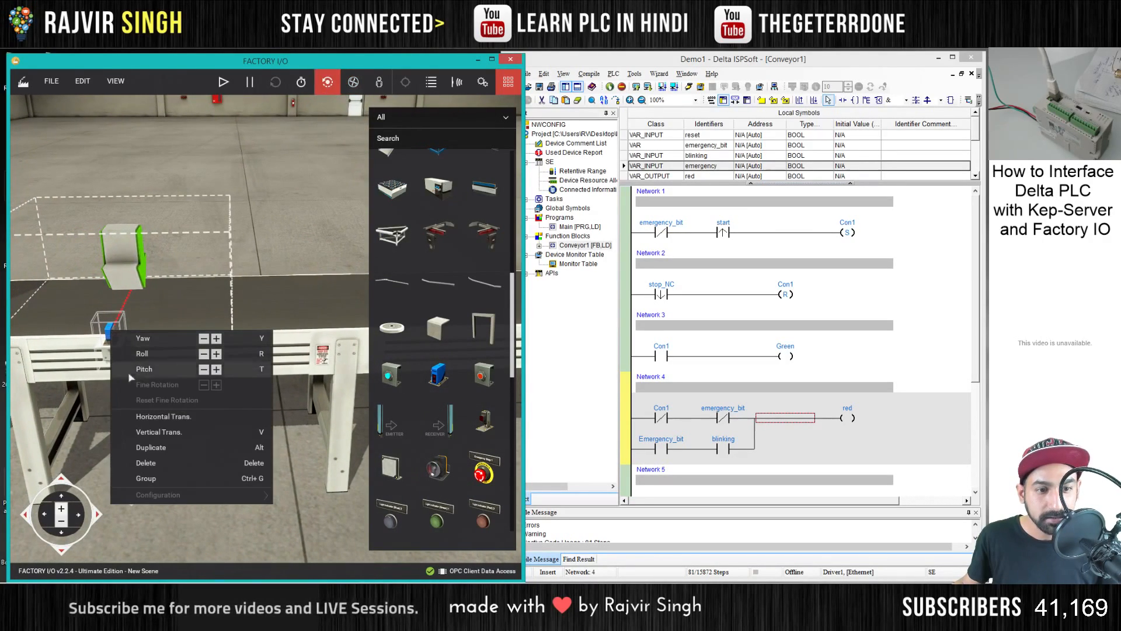
{"action": "left_click", "coordinate": [145, 446]}
{"action": "key", "text": "d"}
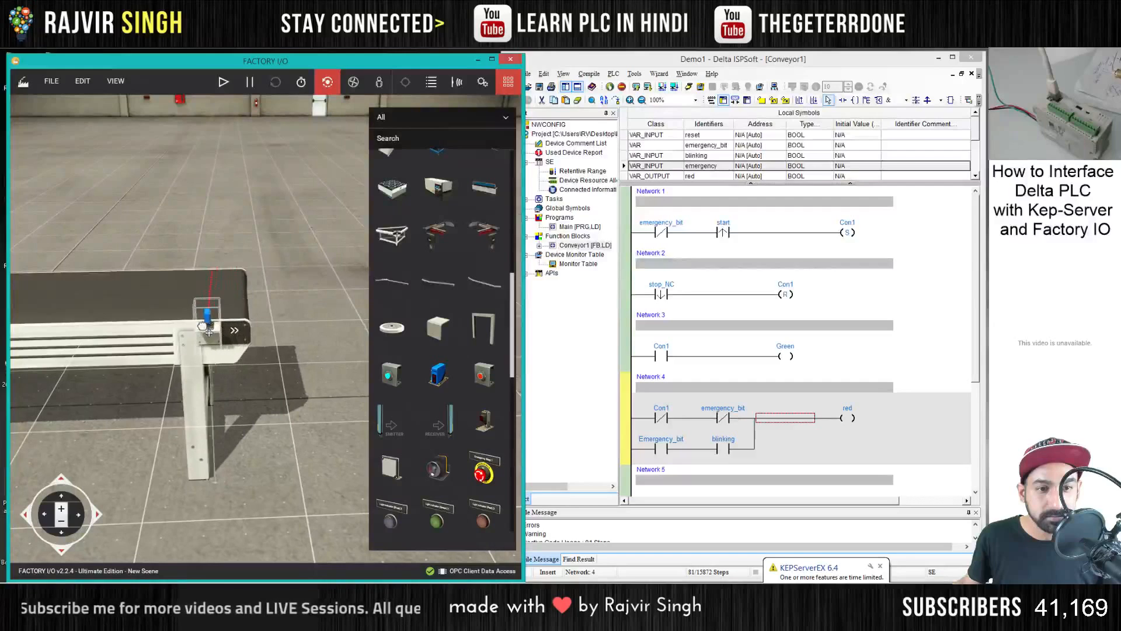
{"action": "left_click", "coordinate": [199, 332]}
{"action": "key", "text": "a"}
{"action": "key", "text": "a"}
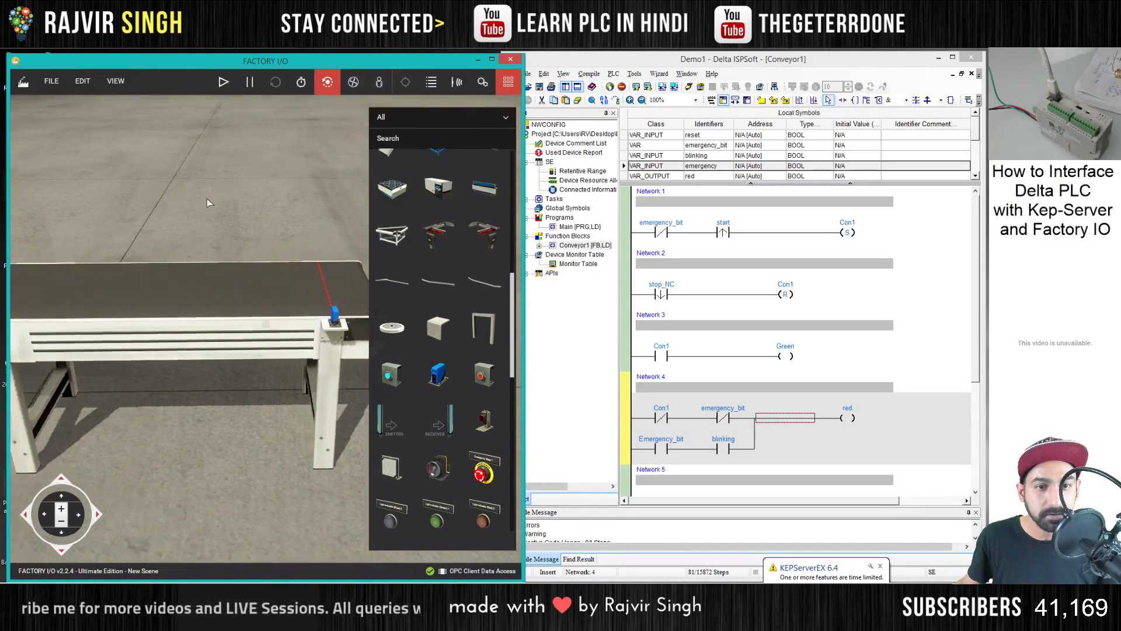
- Deselect Palletizing Box, Box (L), Box (M) and Box (S) from the emitter's parts to emit and set its Min Time to 2
{"action": "left_click_drag", "start_coordinate": [206, 198], "coordinate": [327, 165]}
{"action": "key", "text": "d"}
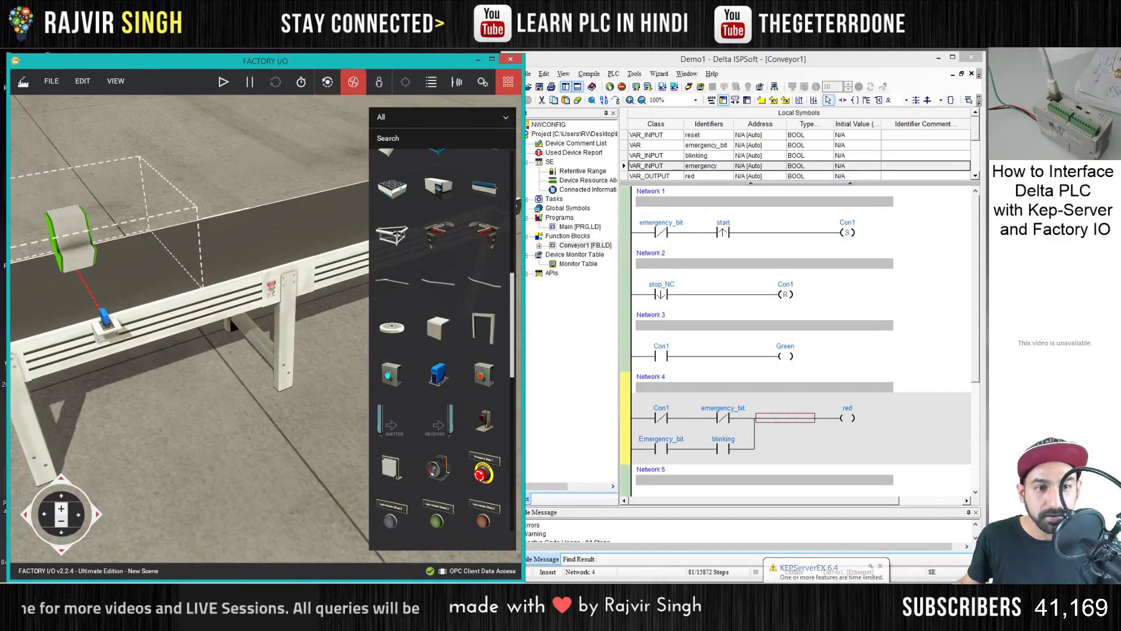
{"action": "left_click_drag", "start_coordinate": [327, 88], "coordinate": [233, 354]}
{"action": "scroll", "coordinate": [235, 355], "scroll_direction": "down", "scroll_amount": 5}
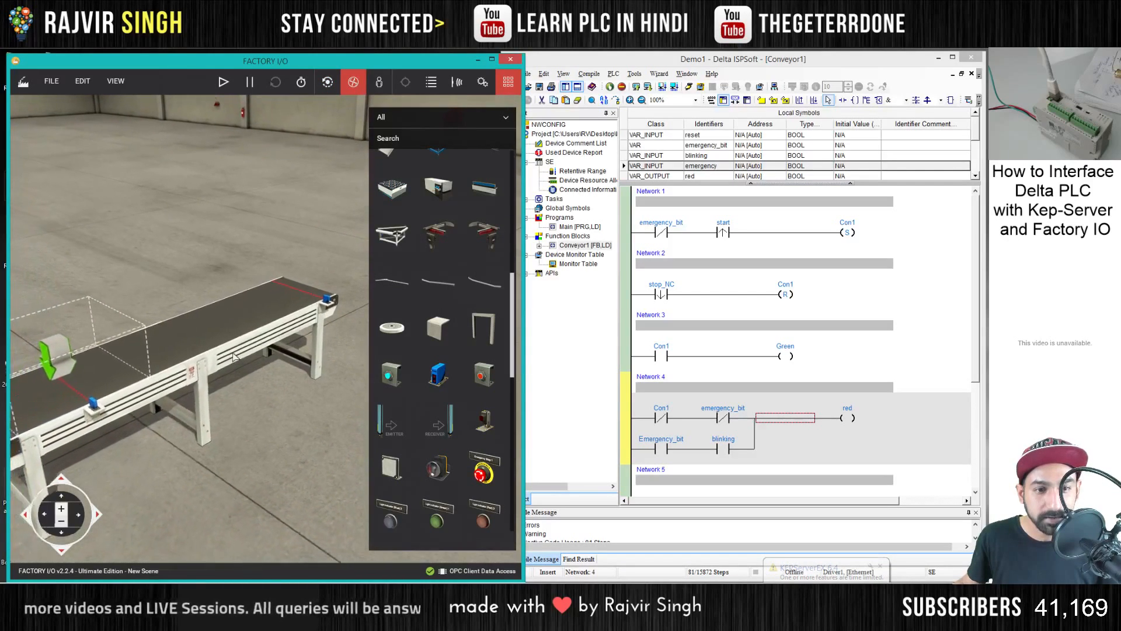
{"action": "key", "text": "a"}
{"action": "key", "text": "a"}
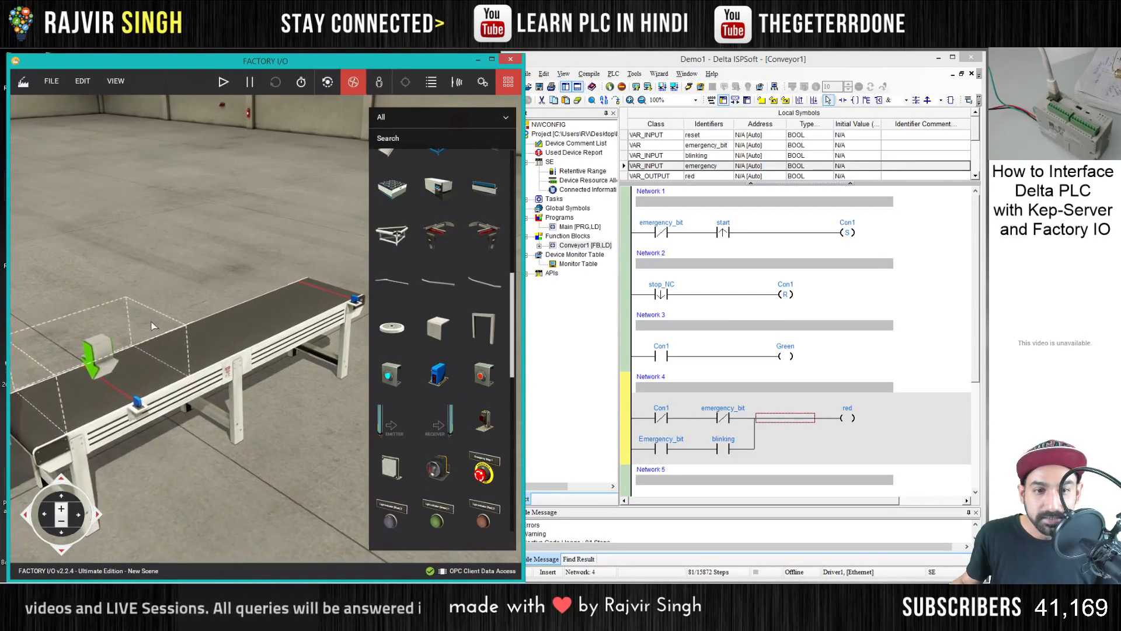
{"action": "key", "text": "s"}
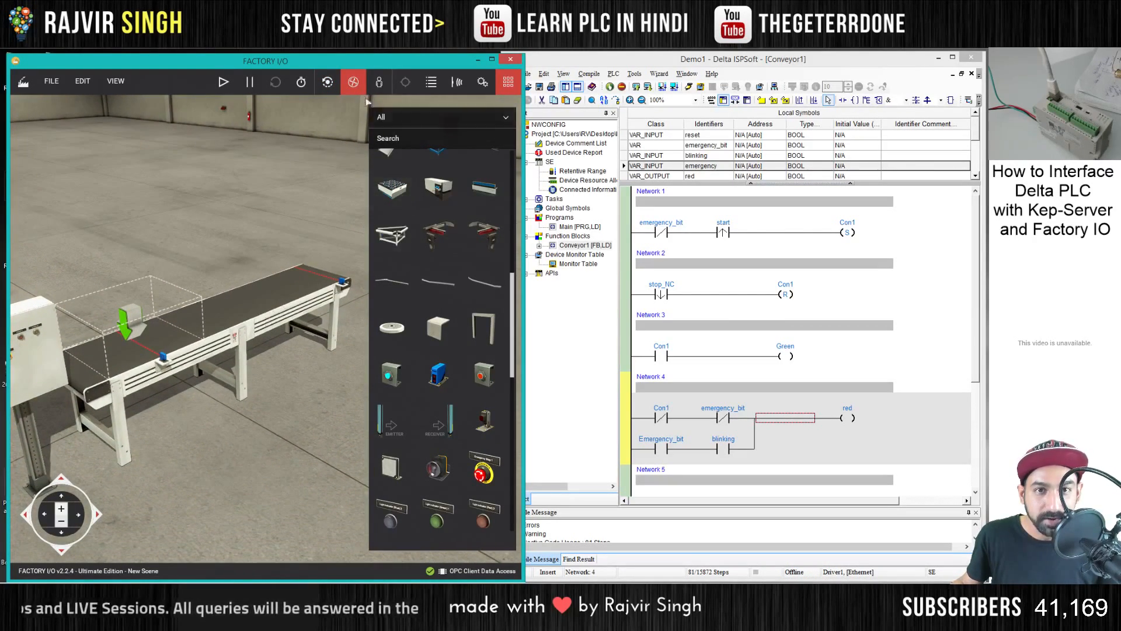
{"action": "right_click", "coordinate": [129, 318]}
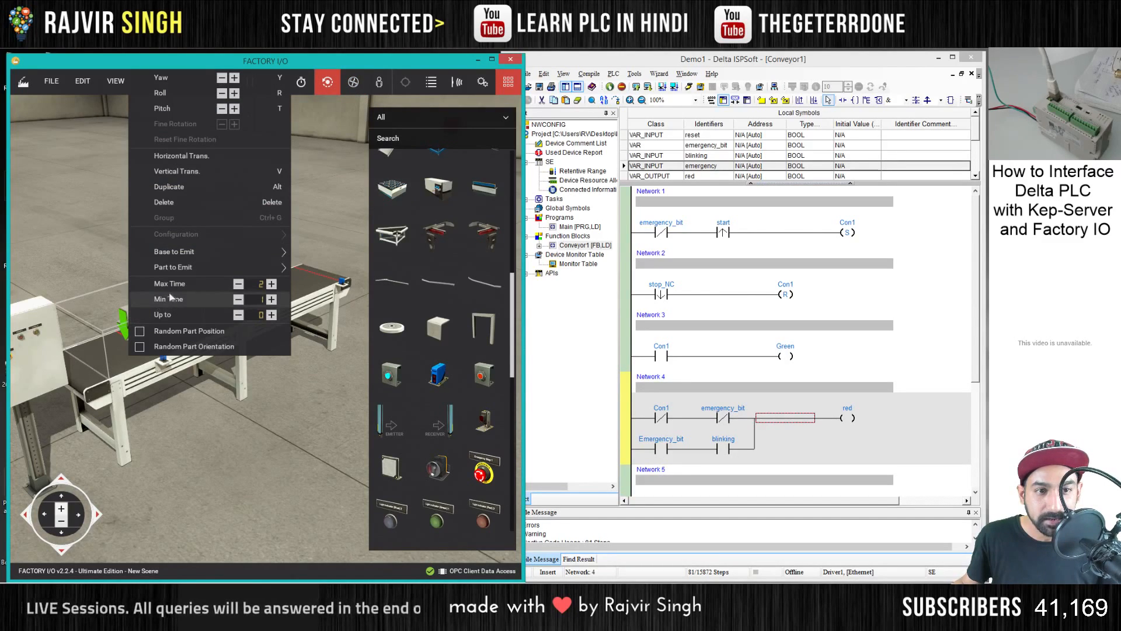
{"action": "mouse_move", "coordinate": [232, 255]}
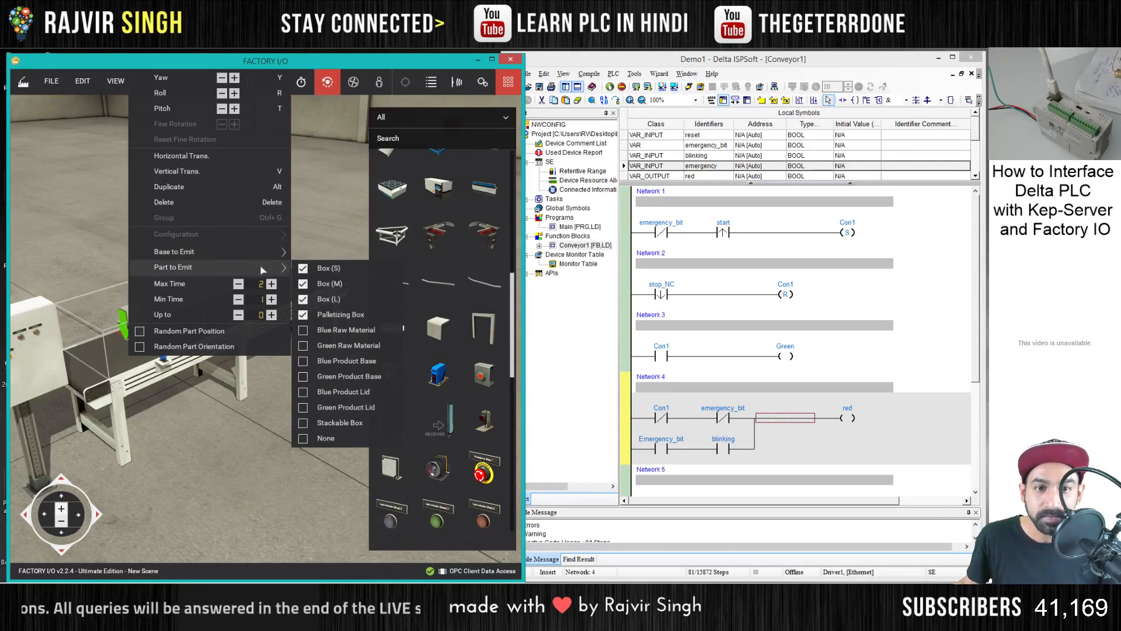
{"action": "left_click", "coordinate": [303, 253]}
{"action": "mouse_move", "coordinate": [283, 268]}
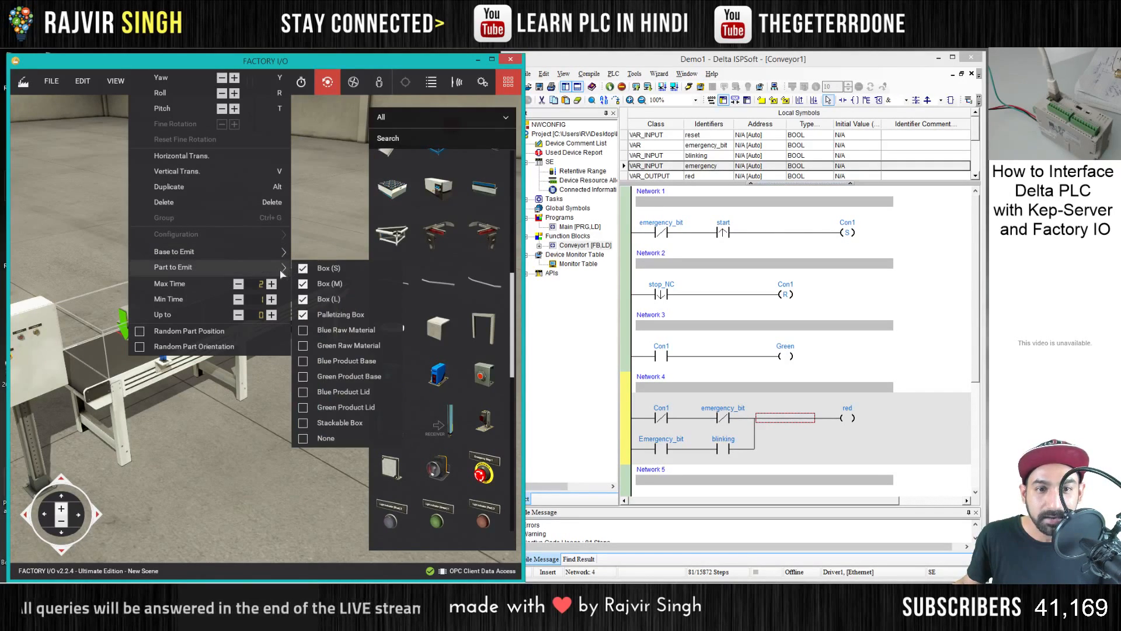
{"action": "left_click", "coordinate": [303, 314]}
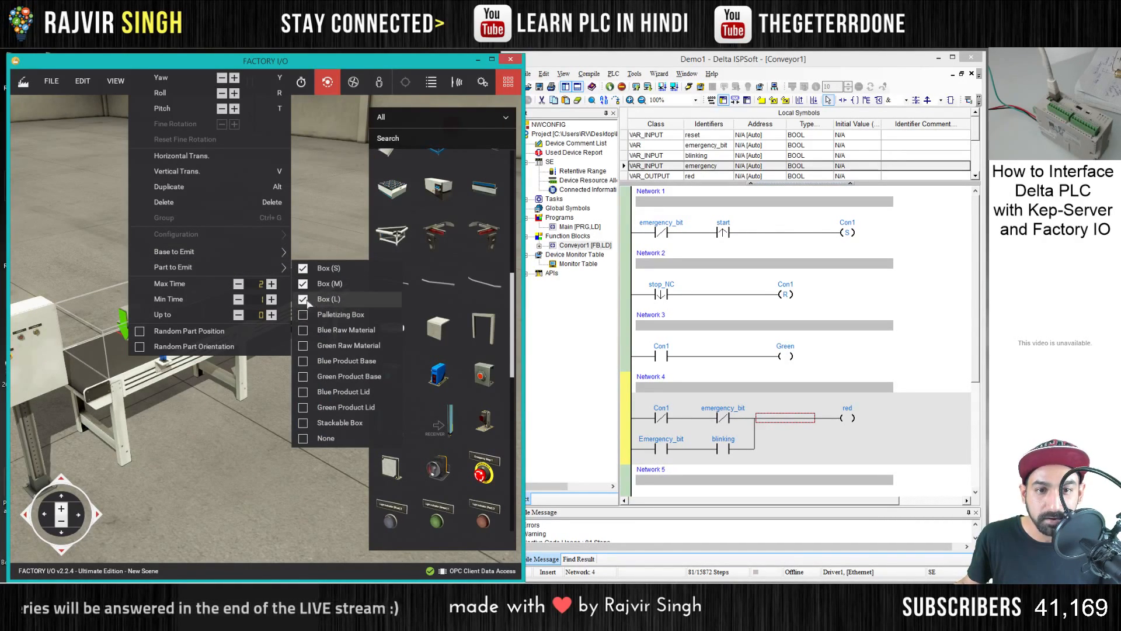
{"action": "left_click", "coordinate": [304, 299]}
{"action": "left_click", "coordinate": [303, 284]}
{"action": "left_click", "coordinate": [303, 268]}
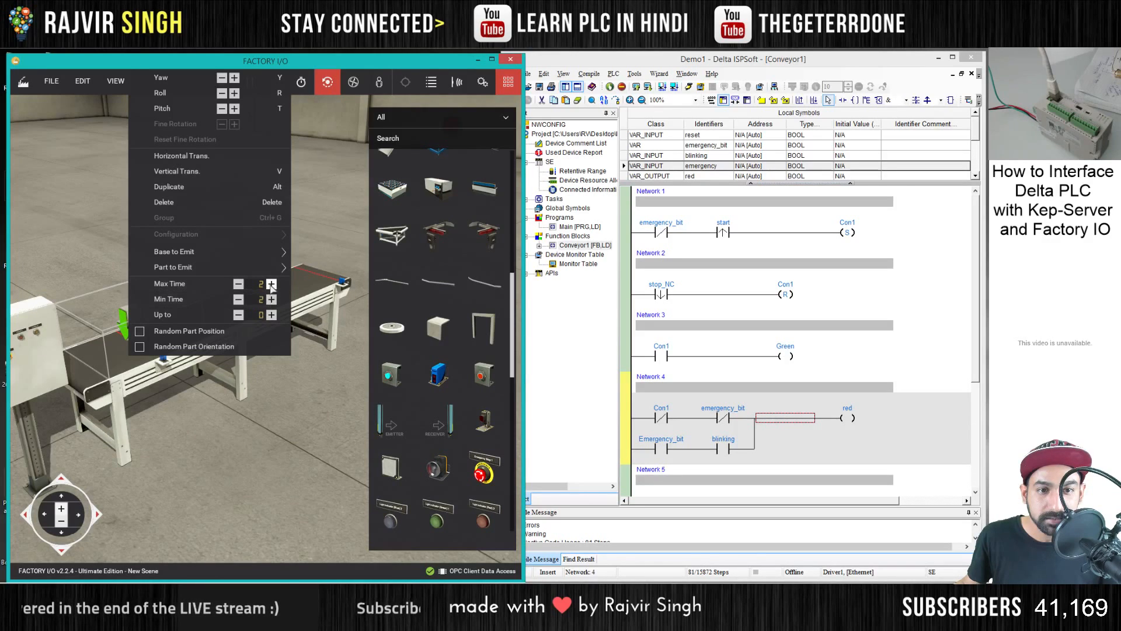
{"action": "left_click", "coordinate": [314, 224]}
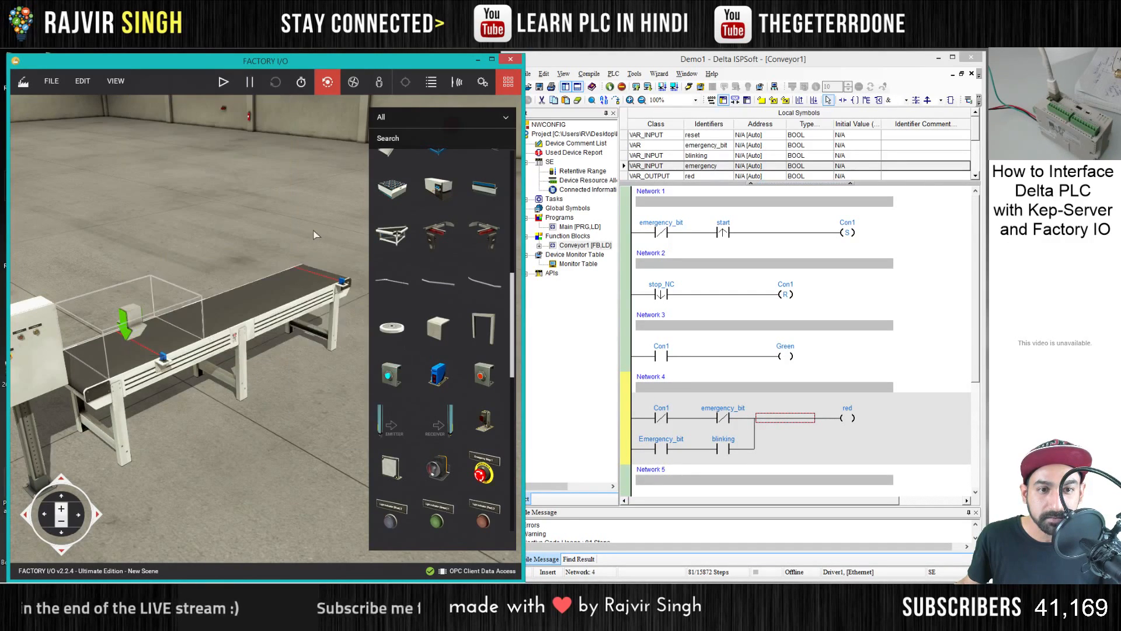
{"action": "double_click", "coordinate": [314, 224]}
- Show the actuator tags and release the forced value of the Emitter 1 (Emit) tag
{"action": "key", "text": "a"}
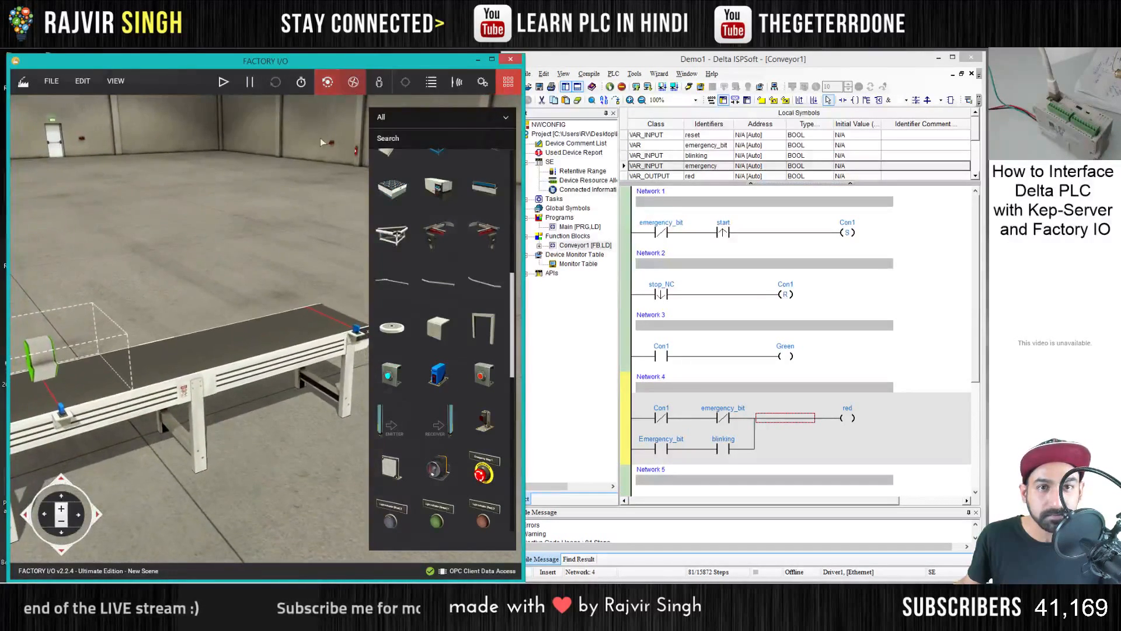
{"action": "key", "text": "d"}
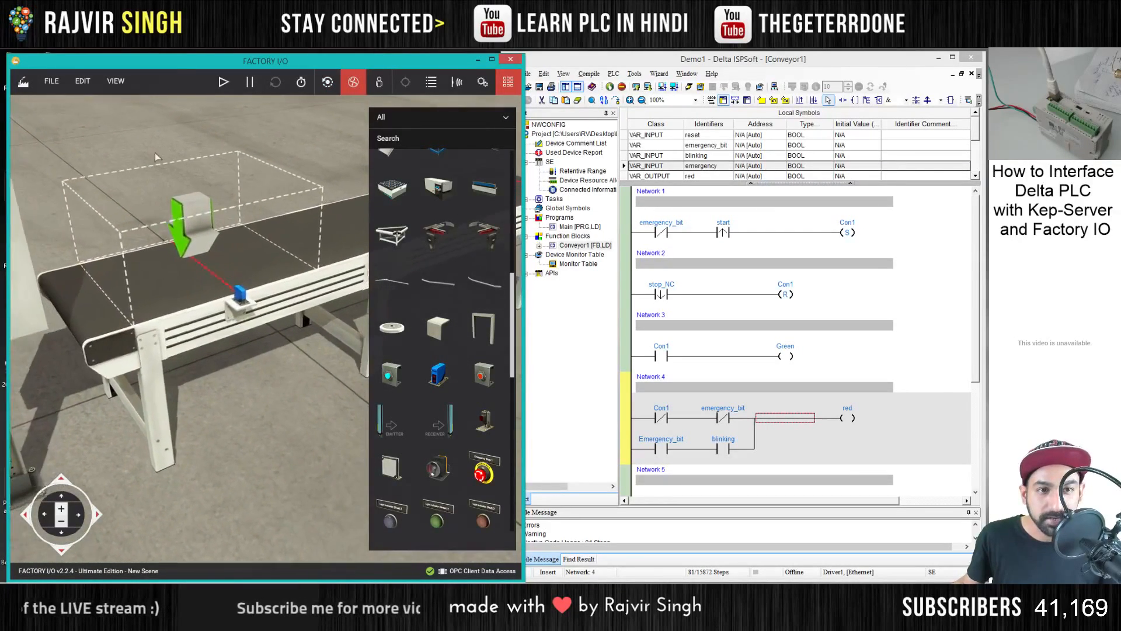
{"action": "key", "text": "a"}
{"action": "scroll", "coordinate": [201, 322], "scroll_direction": "down", "scroll_amount": 1}
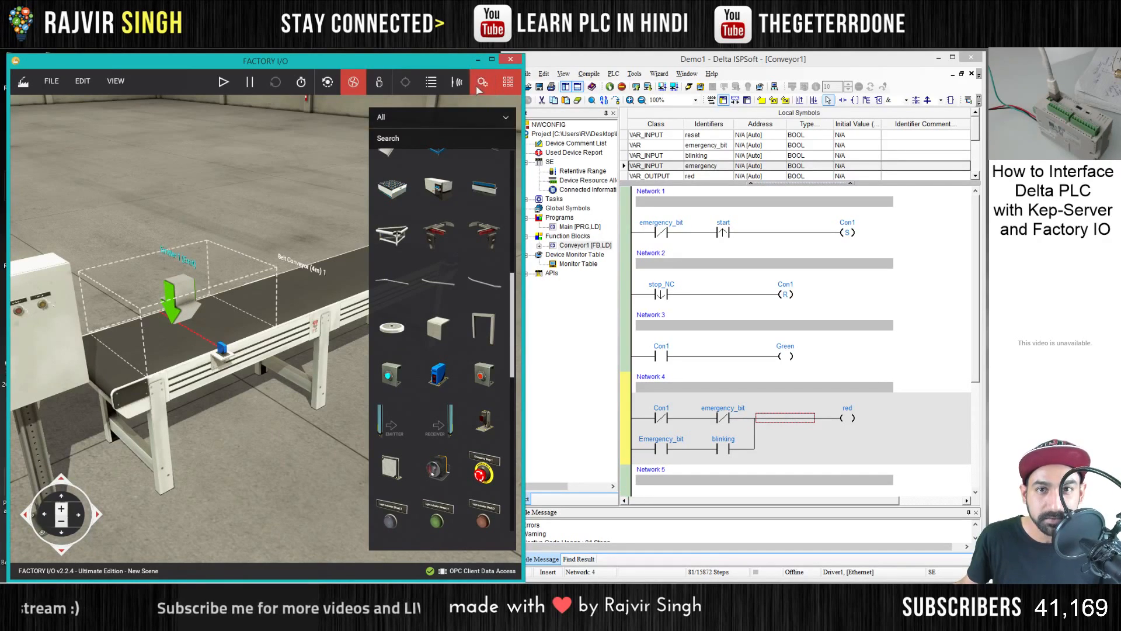
{"action": "key", "text": "a"}
{"action": "key", "text": "w"}
{"action": "key", "text": "d"}
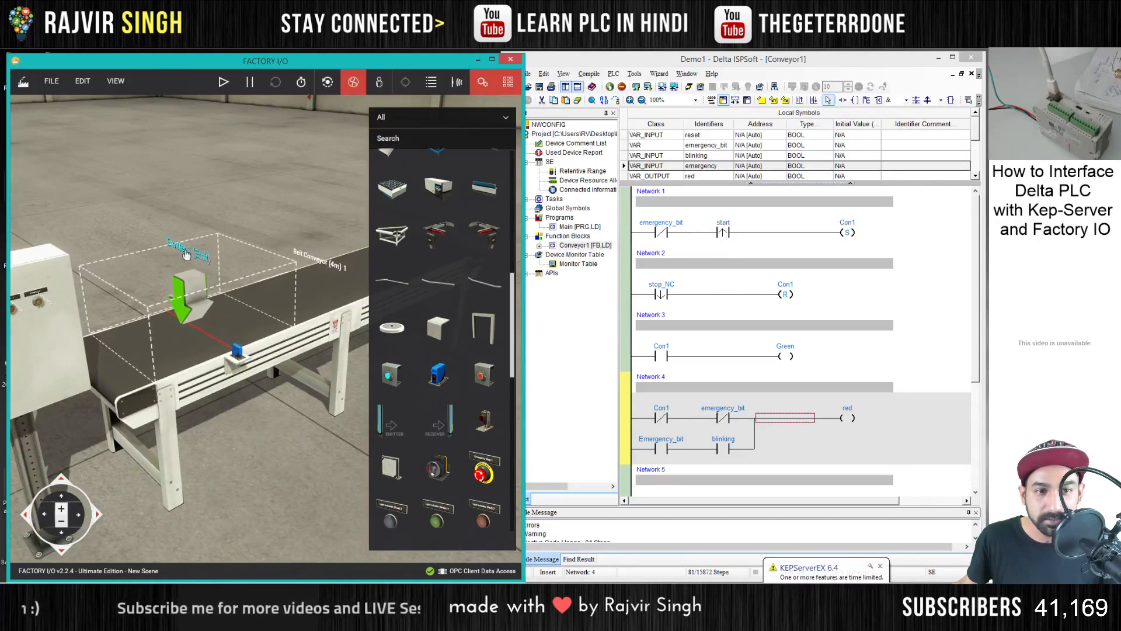
{"action": "left_click", "coordinate": [194, 258]}
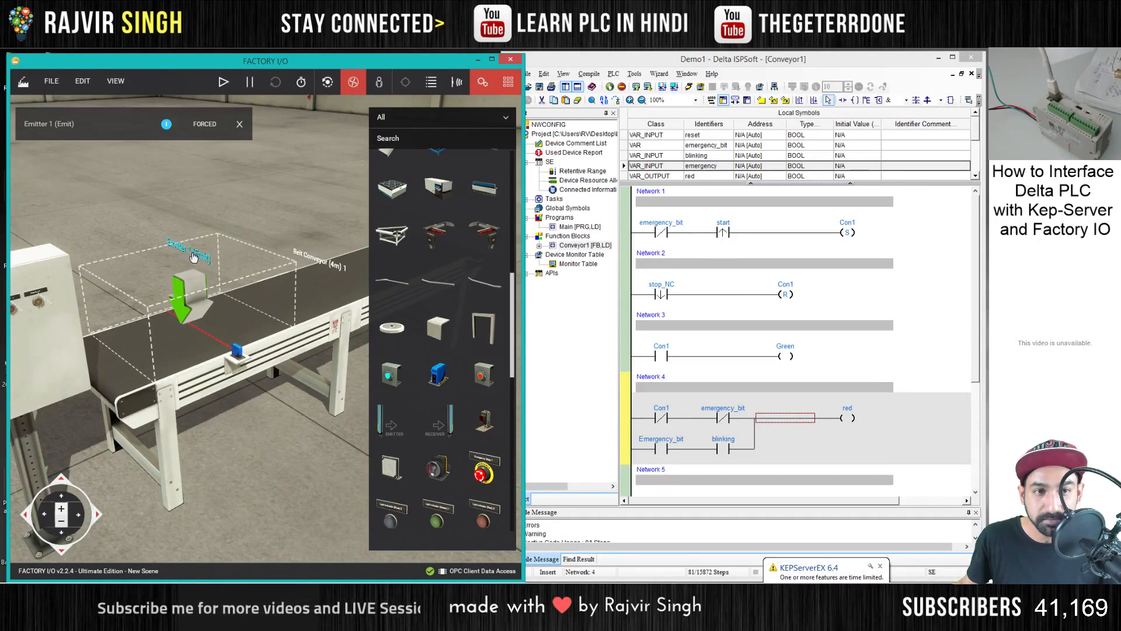
{"action": "left_click", "coordinate": [205, 124]}
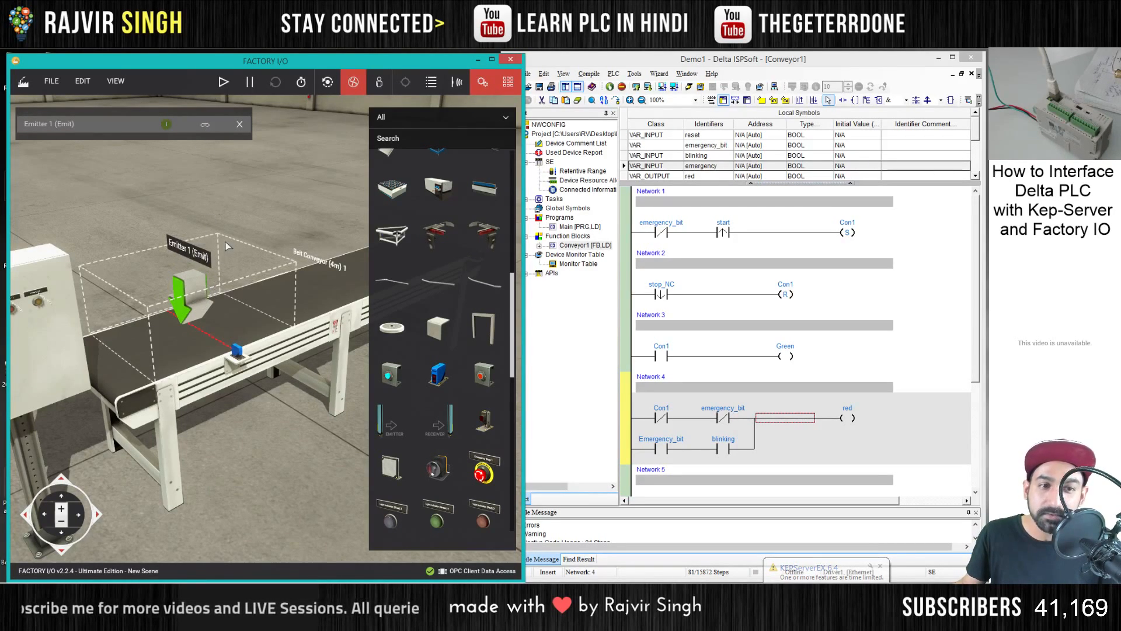
{"action": "left_click", "coordinate": [239, 124]}
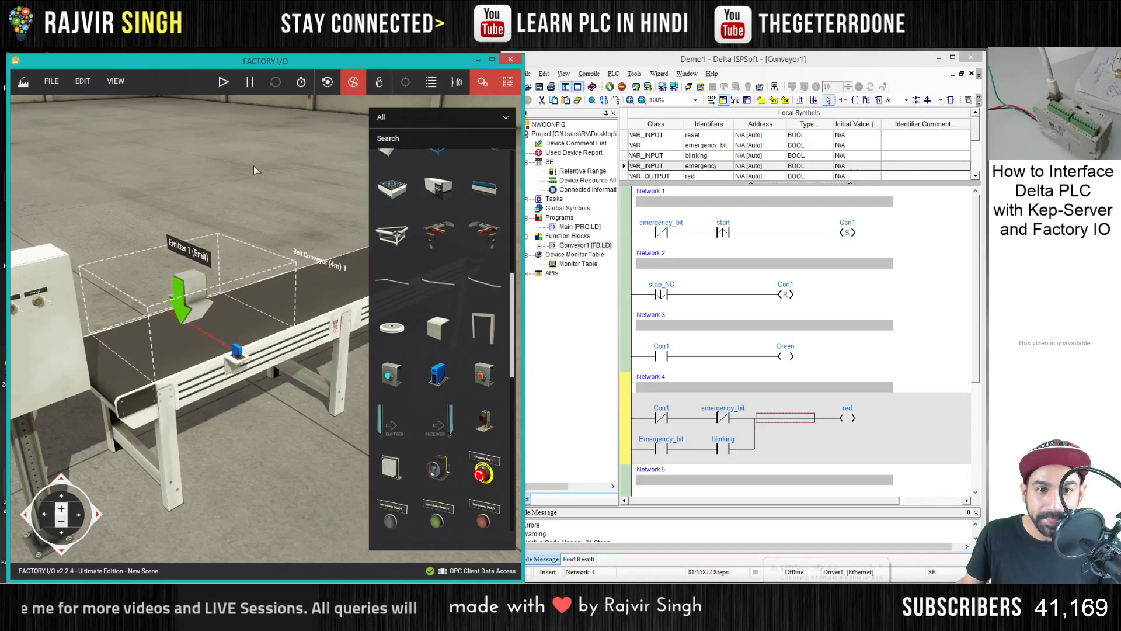
- Hide the actuator tags and show the sensor tags of the two diffuse sensors on the conveyor
{"action": "key", "text": "d"}
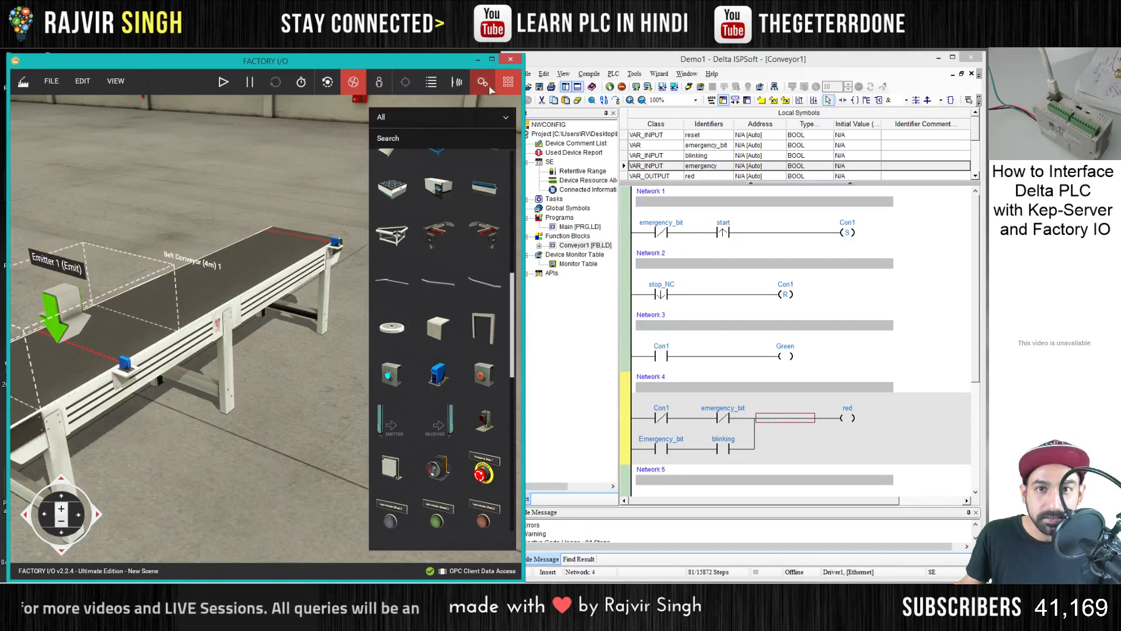
{"action": "key", "text": "d"}
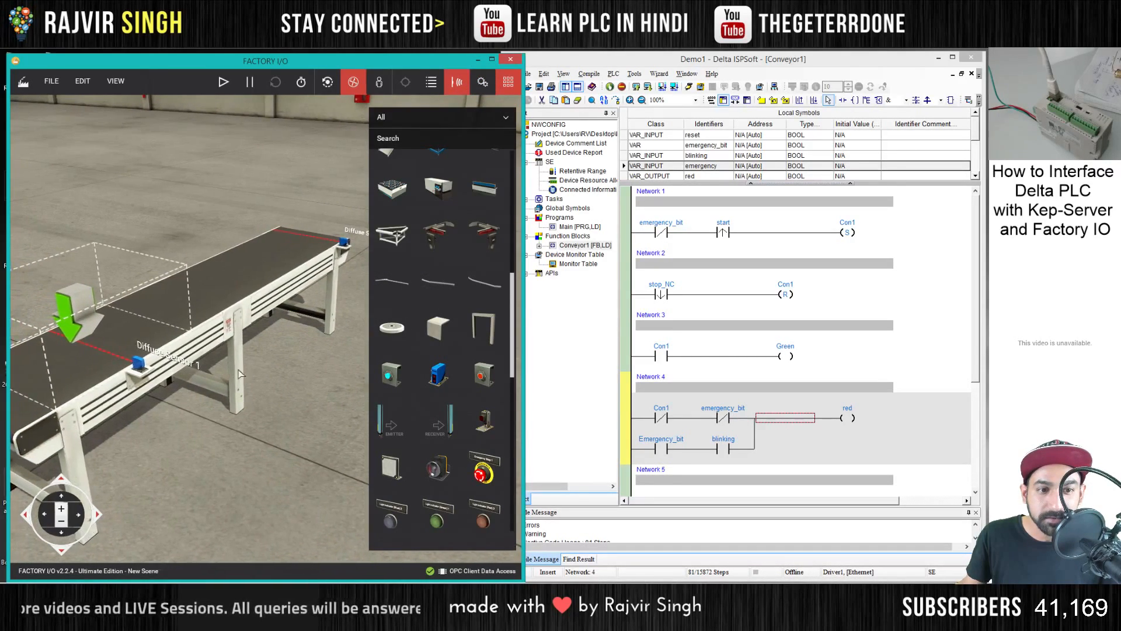
{"action": "key", "text": "a"}
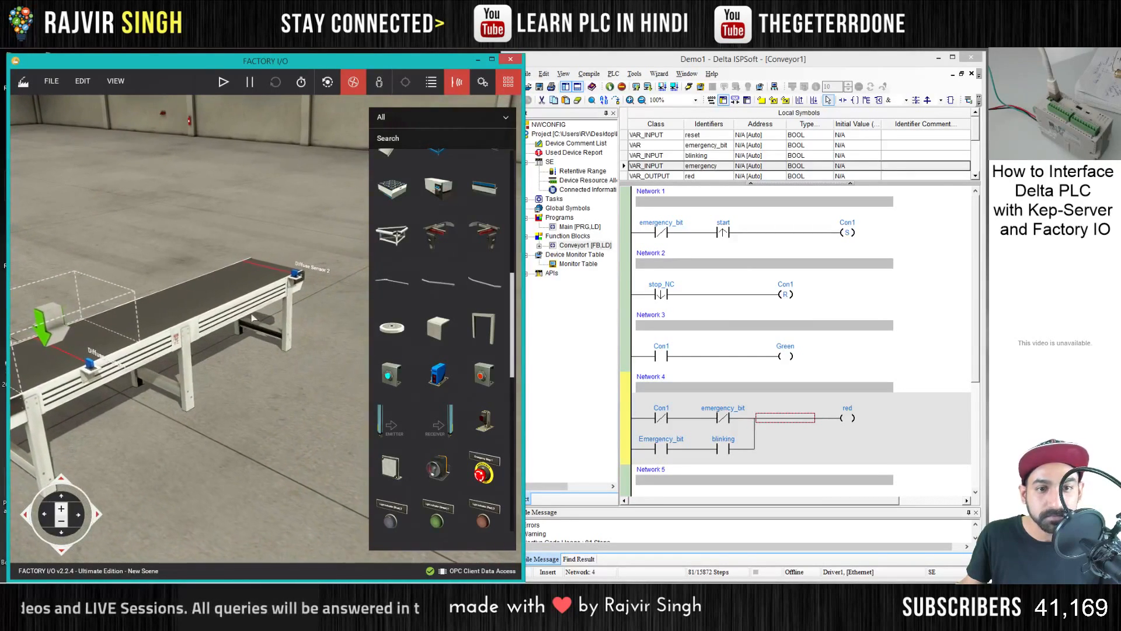
{"action": "key", "text": "d"}
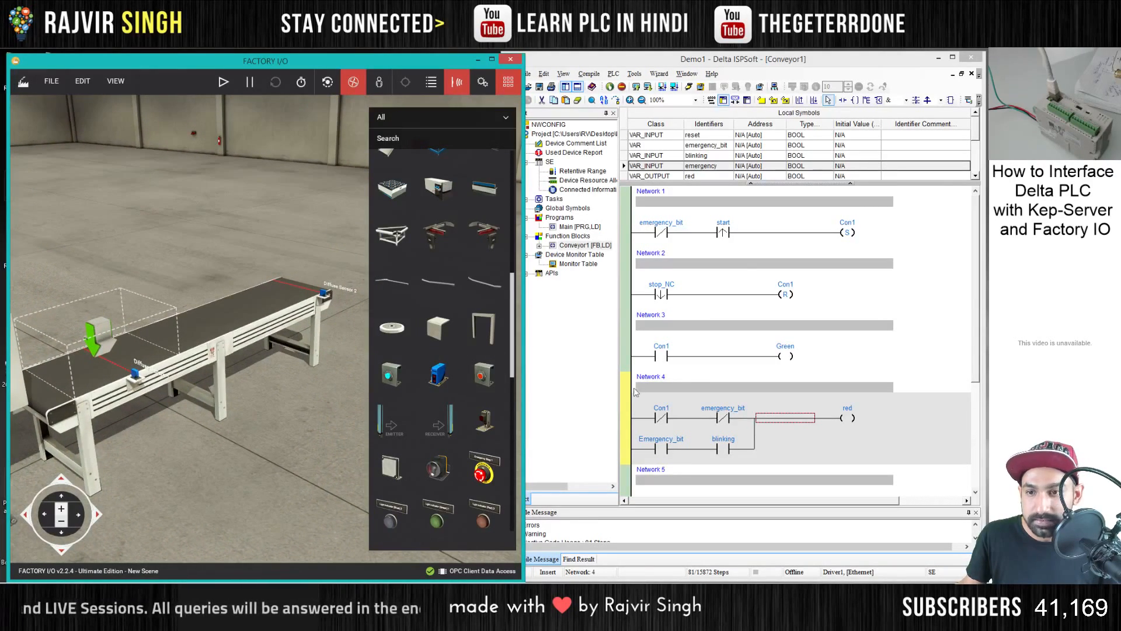
- Switch to ISPSoft and review the Conveyor1 ladder networks to find where the emitter output belongs
{"action": "left_click", "coordinate": [883, 314]}
{"action": "scroll", "coordinate": [781, 324], "scroll_direction": "down", "scroll_amount": 5}
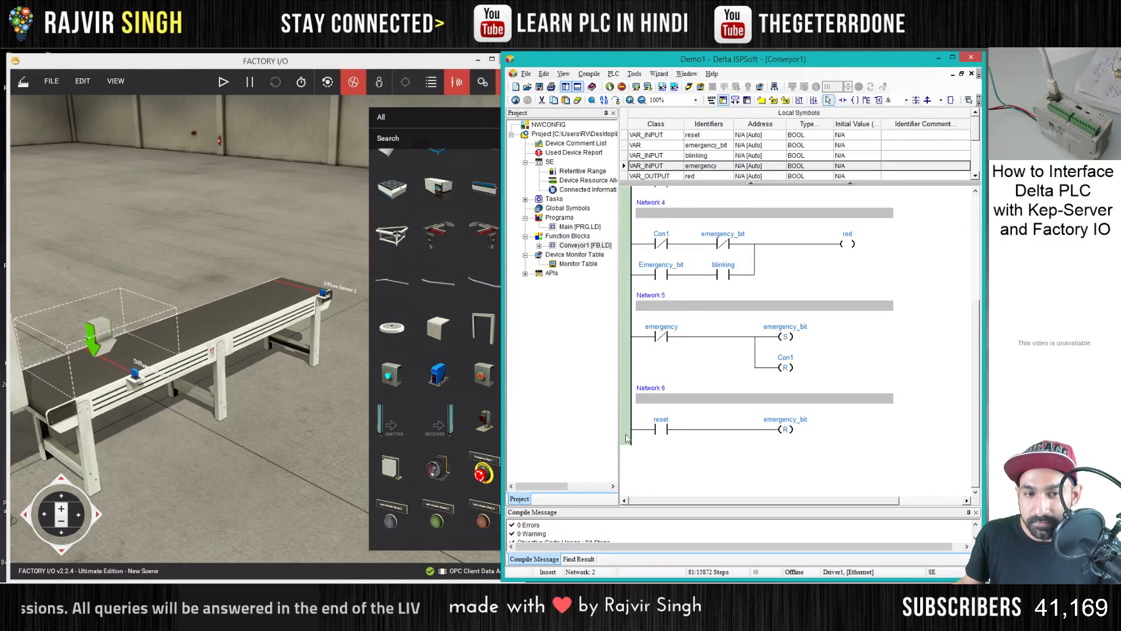
{"action": "scroll", "coordinate": [626, 438], "scroll_direction": "up", "scroll_amount": 5}
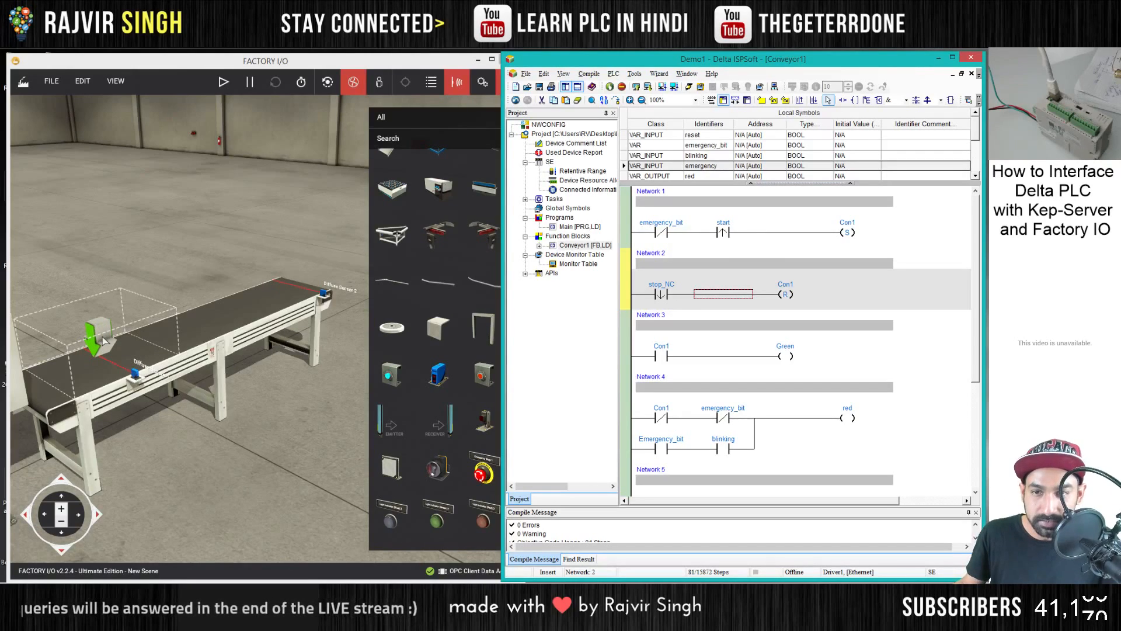
{"action": "left_click", "coordinate": [694, 316]}
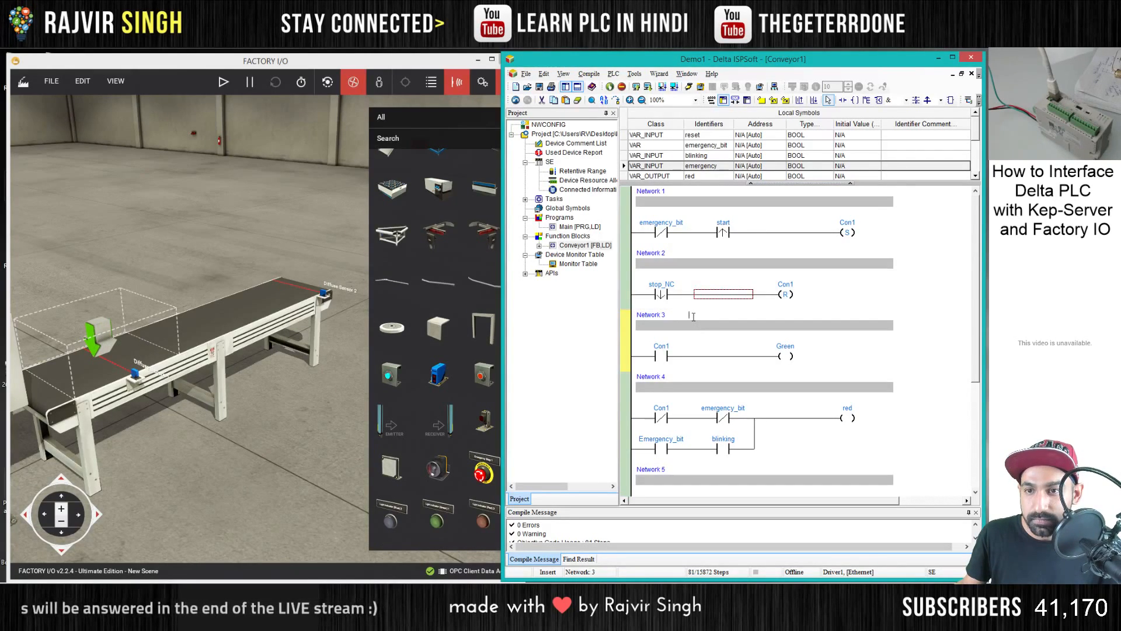
{"action": "double_click", "coordinate": [839, 327]}
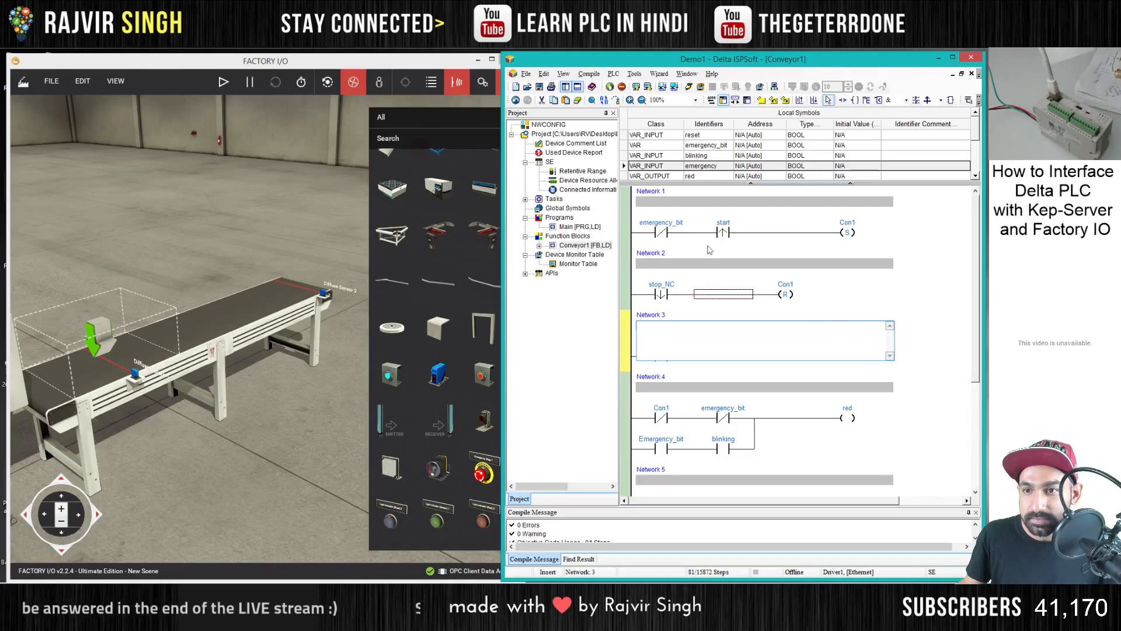
- Add a parallel output coil named emit below the Con1 set coil in Network 1
{"action": "left_click", "coordinate": [724, 233]}
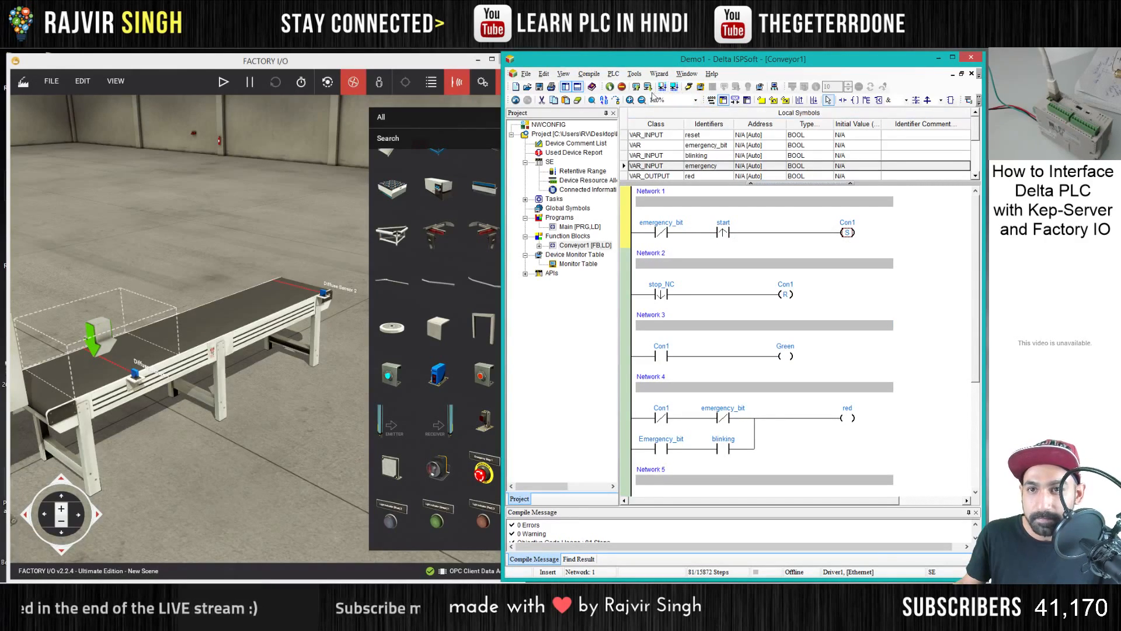
{"action": "left_click", "coordinate": [866, 100]}
{"action": "double_click", "coordinate": [847, 256]}
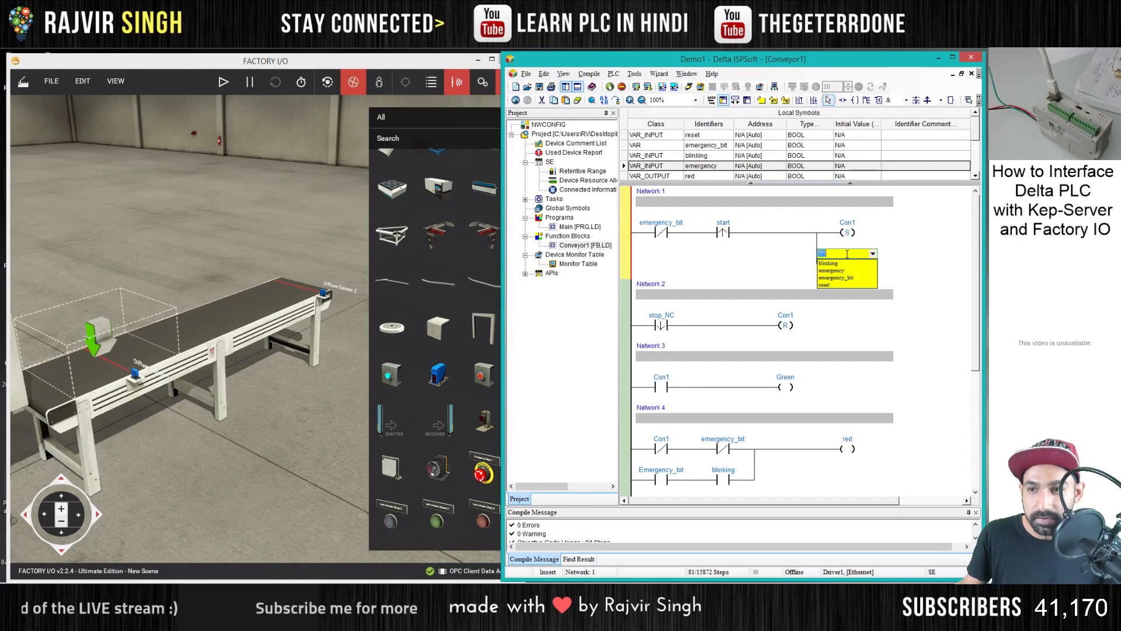
{"action": "type", "text": "emit"}
{"action": "key", "text": "Return"}
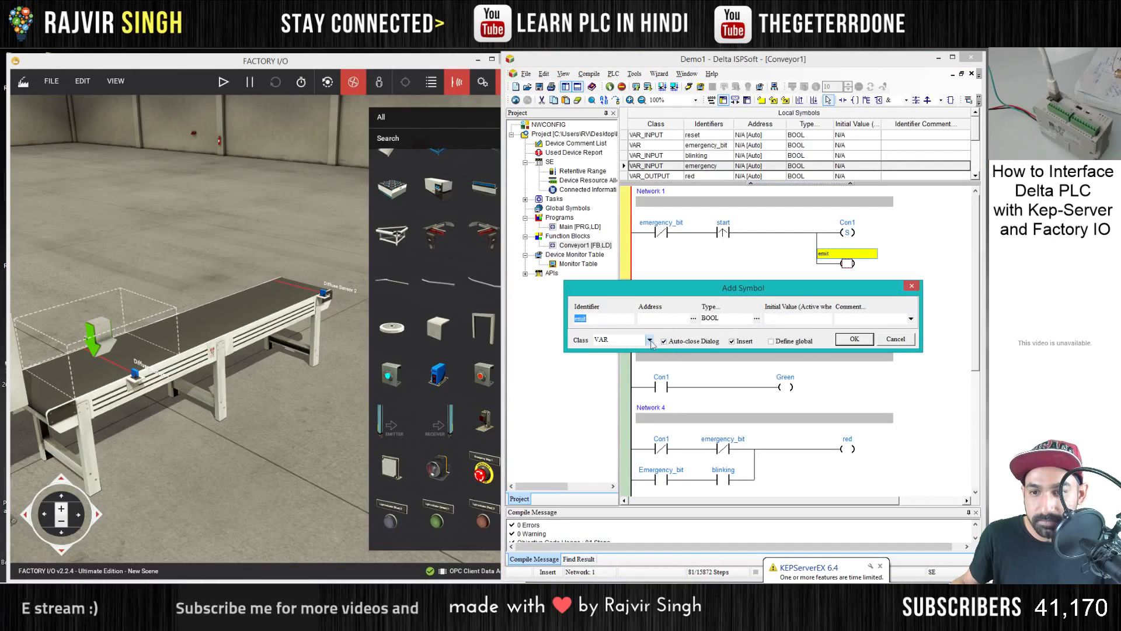
- Declare the emit symbol as a BOOL of class VAR_OUTPUT
{"action": "left_click", "coordinate": [648, 340]}
{"action": "left_click", "coordinate": [631, 365]}
{"action": "left_click", "coordinate": [850, 338]}
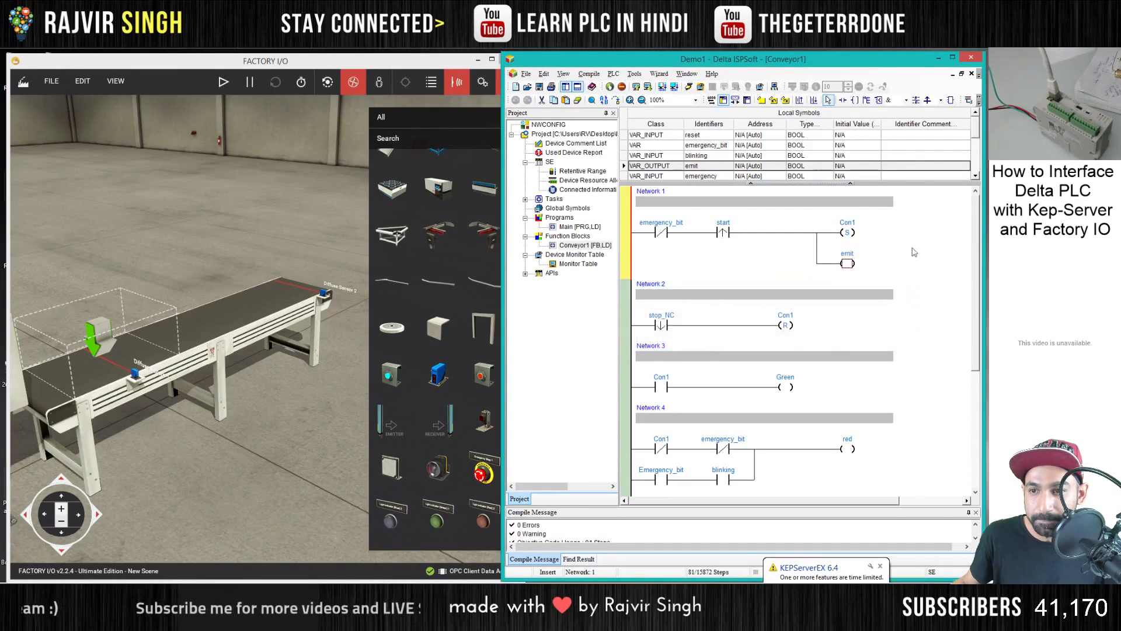
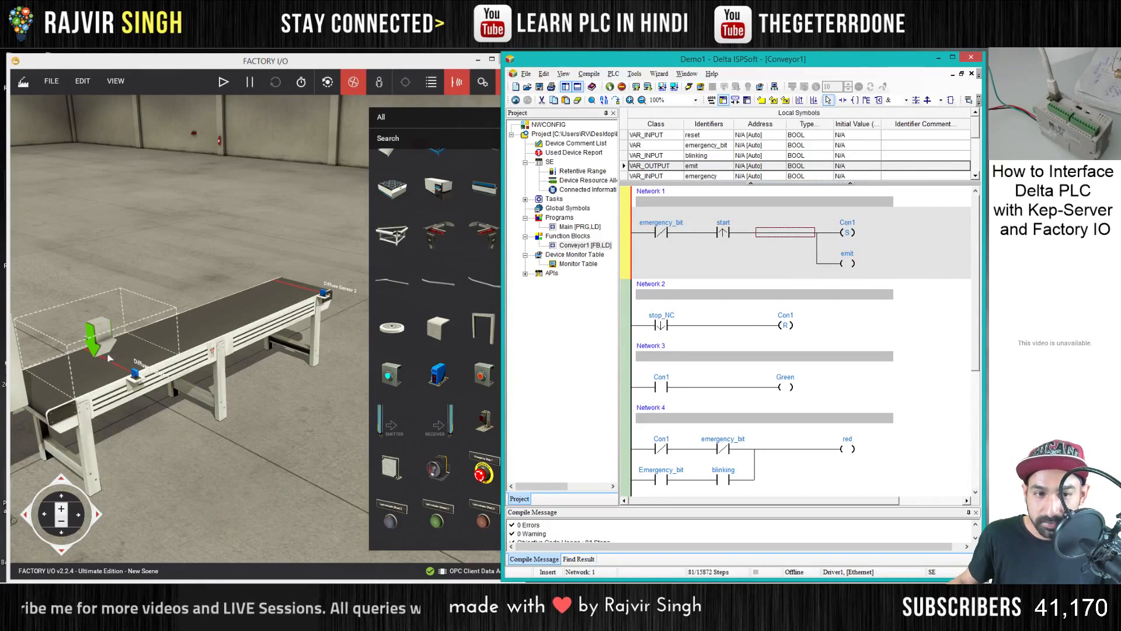
- Delete the Con1 set coil from Network 1 and change the remaining emit output to a set coil
{"action": "left_click", "coordinate": [850, 233]}
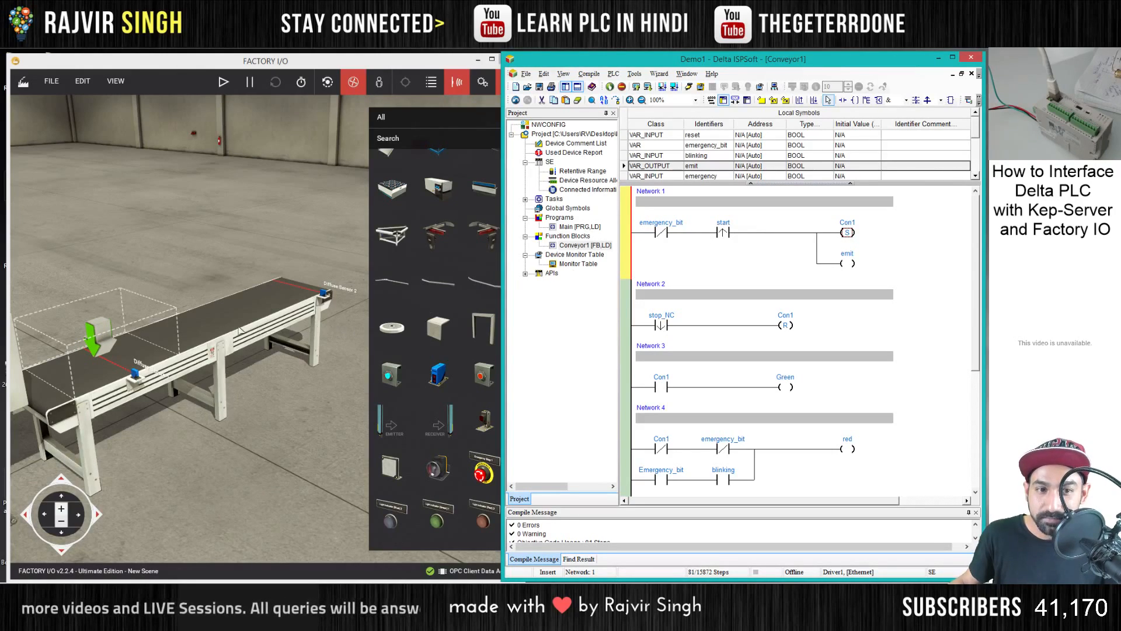
{"action": "type", "text": "aw"}
{"action": "key", "text": "Escape"}
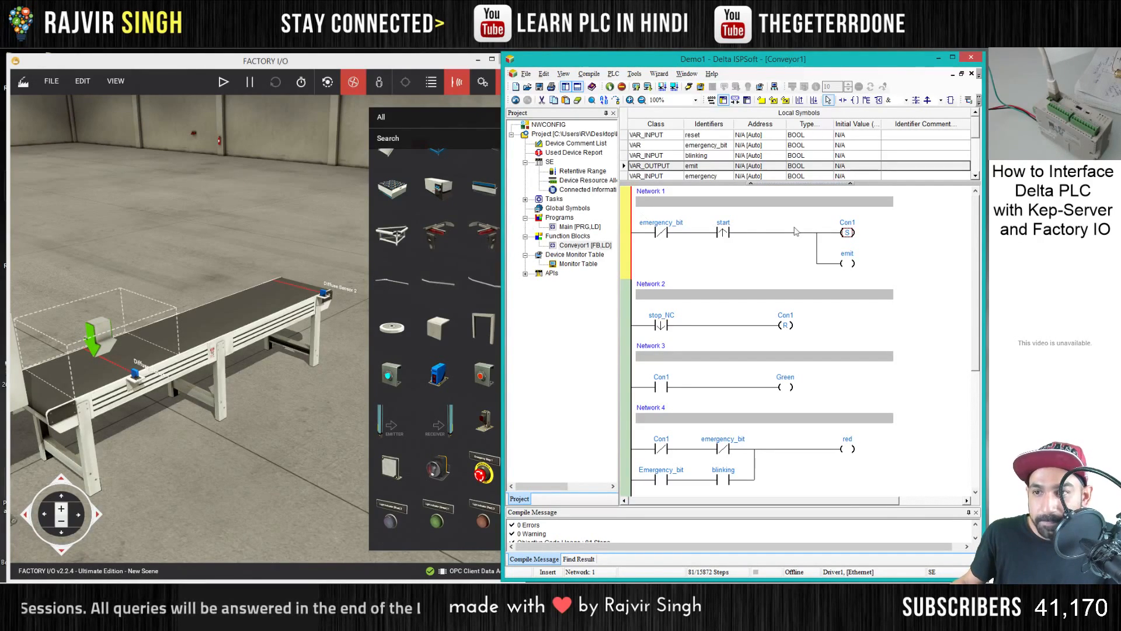
{"action": "double_click", "coordinate": [847, 226]}
{"action": "left_click", "coordinate": [847, 264]}
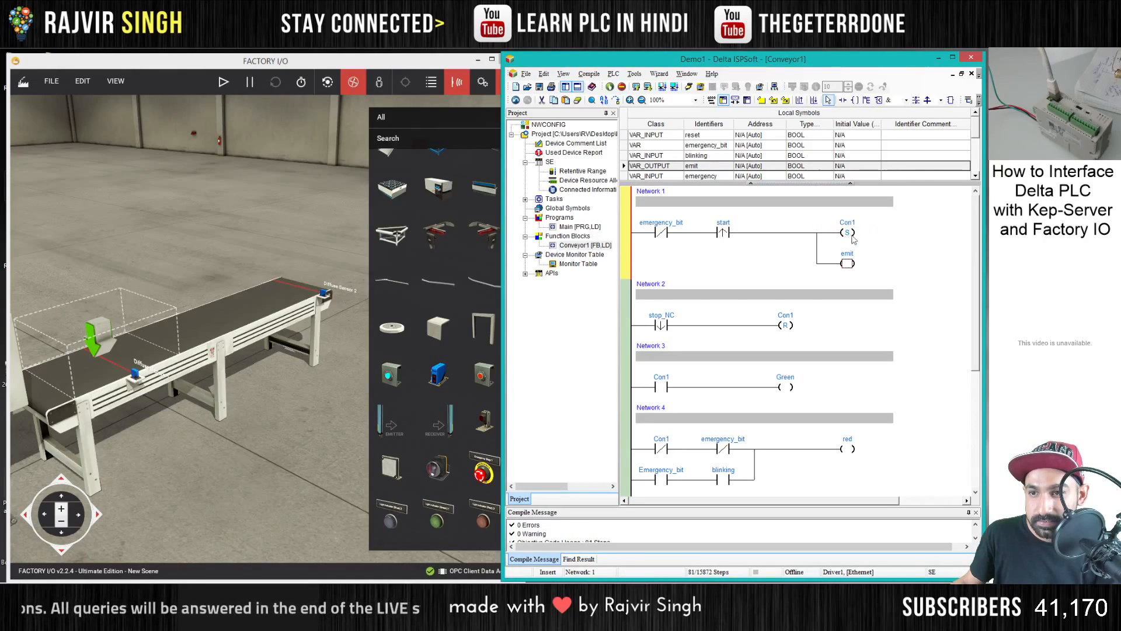
{"action": "left_click", "coordinate": [848, 233]}
{"action": "key", "text": "Delete"}
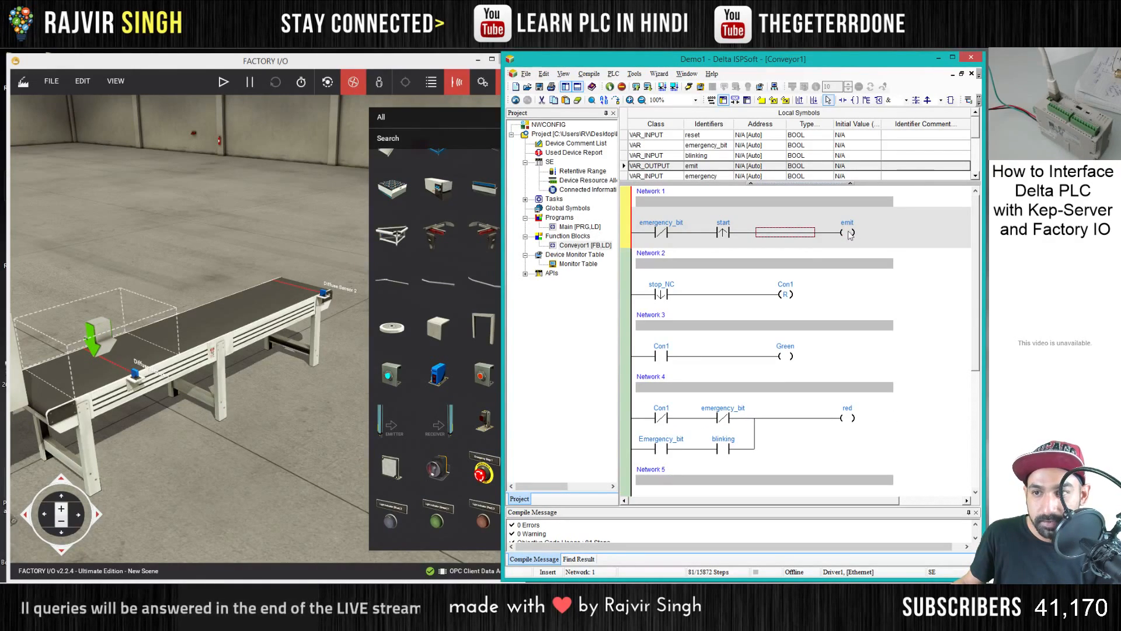
{"action": "left_click", "coordinate": [848, 233]}
{"action": "left_click", "coordinate": [843, 257]}
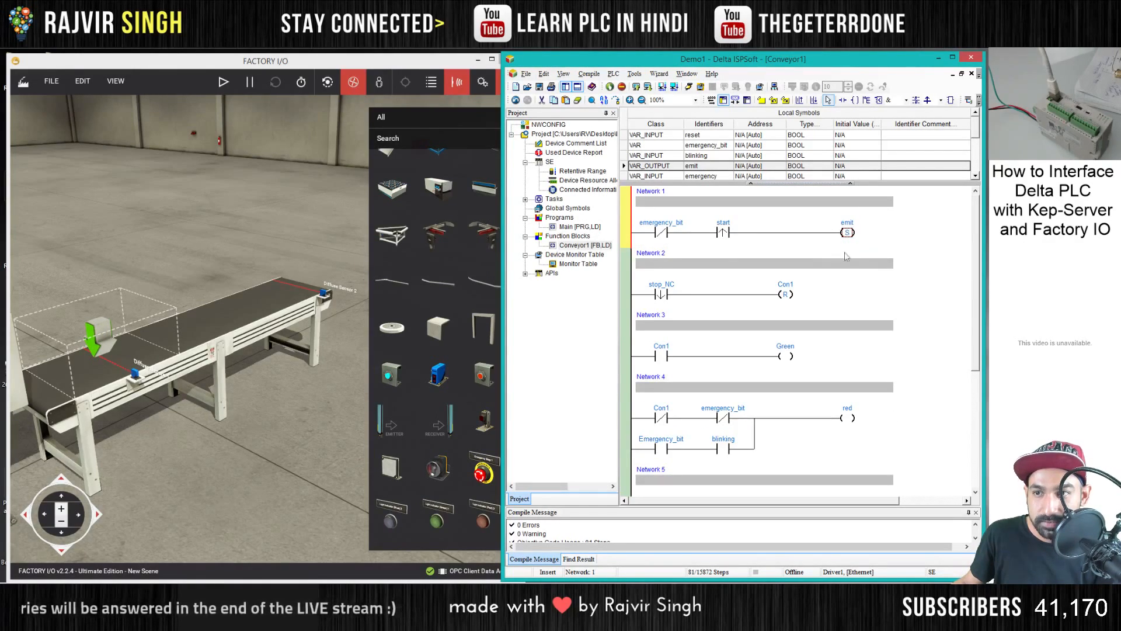
- Insert a new network below Network 6 and place a rising-edge contact (ldp) in it
{"action": "left_click", "coordinate": [631, 439]}
{"action": "scroll", "coordinate": [634, 432], "scroll_direction": "down", "scroll_amount": 3}
{"action": "scroll", "coordinate": [634, 429], "scroll_direction": "down", "scroll_amount": 2}
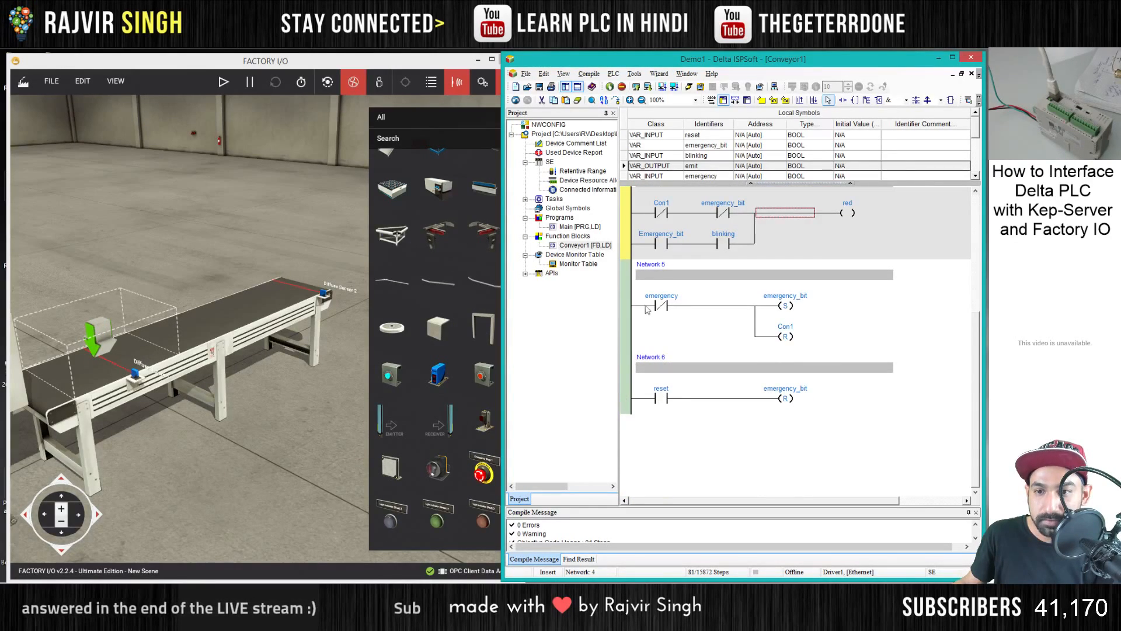
{"action": "left_click", "coordinate": [625, 379]}
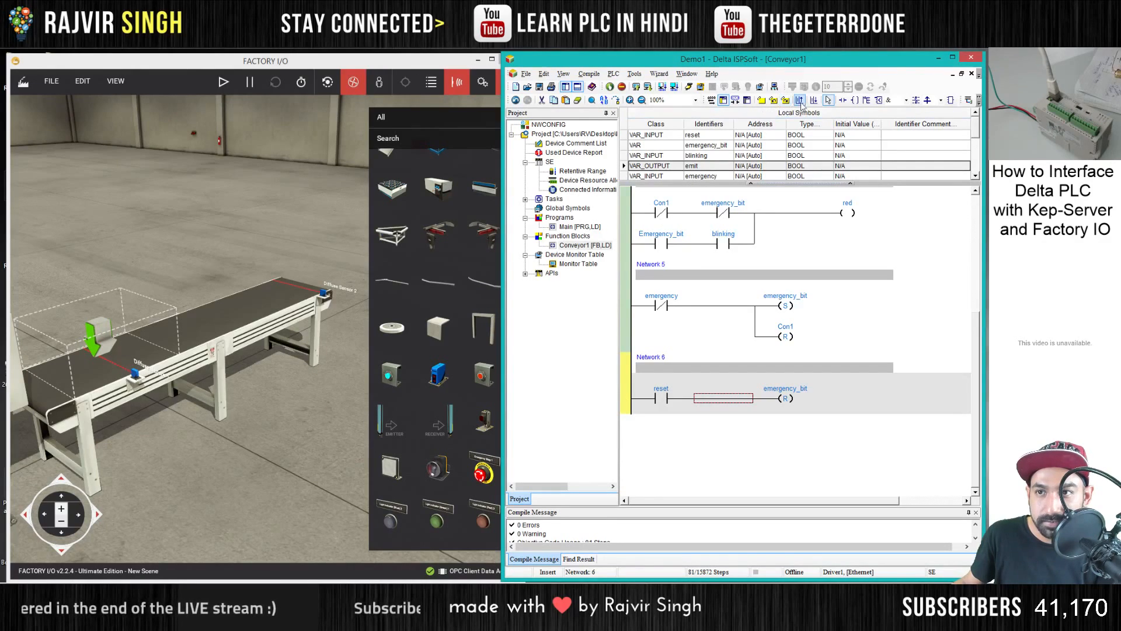
{"action": "left_click", "coordinate": [814, 100]}
{"action": "scroll", "coordinate": [776, 401], "scroll_direction": "down", "scroll_amount": 1}
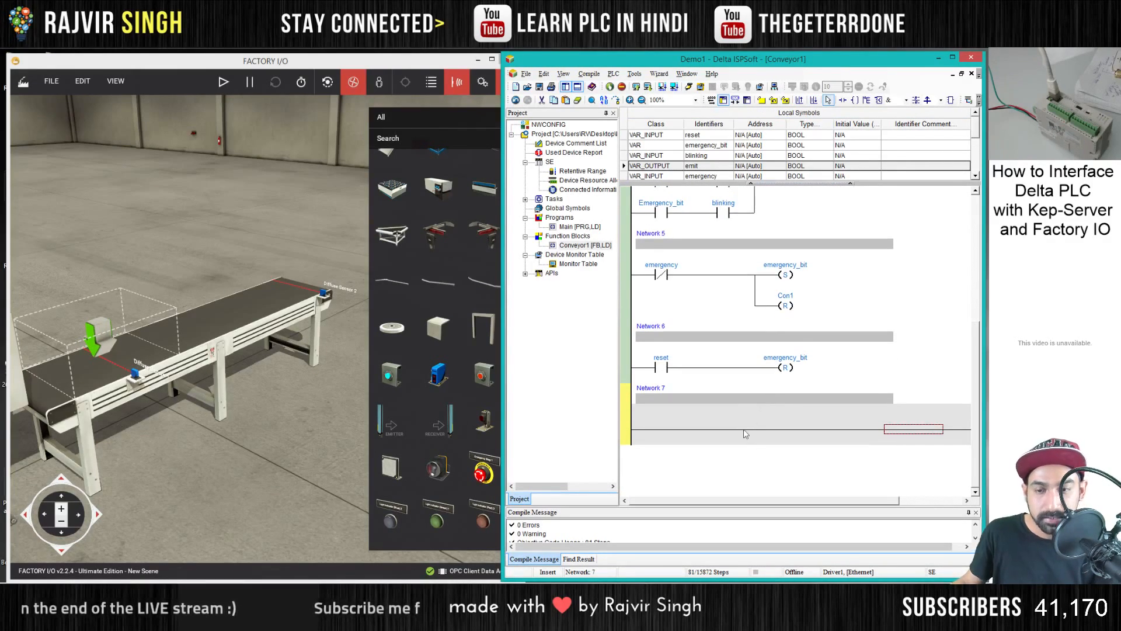
{"action": "type", "text": "ldp"}
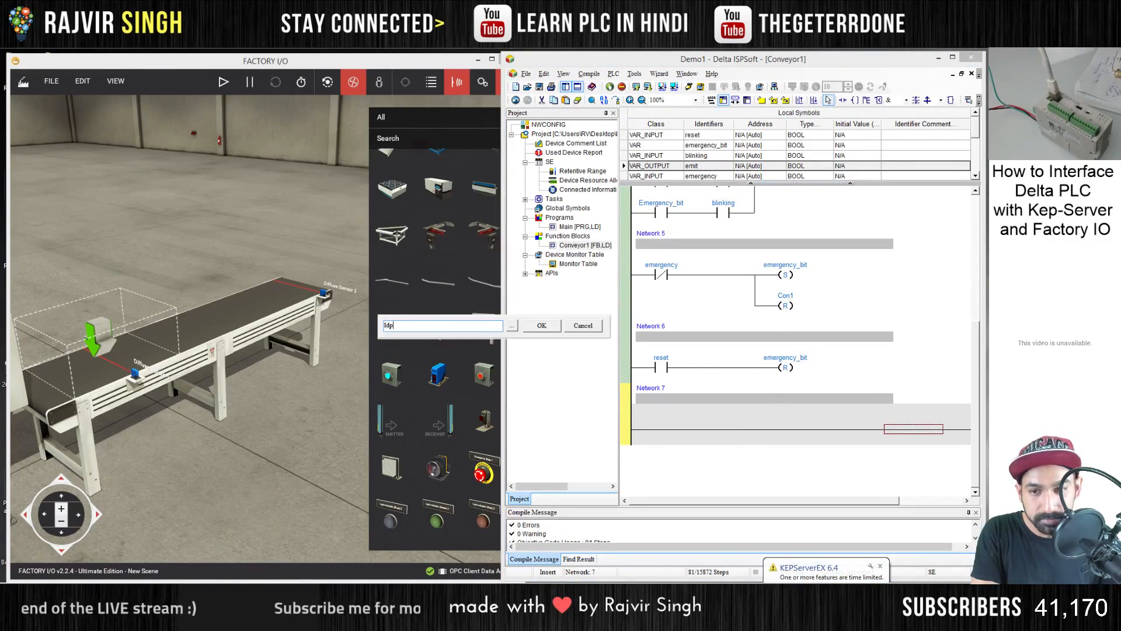
{"action": "key", "text": "Return"}
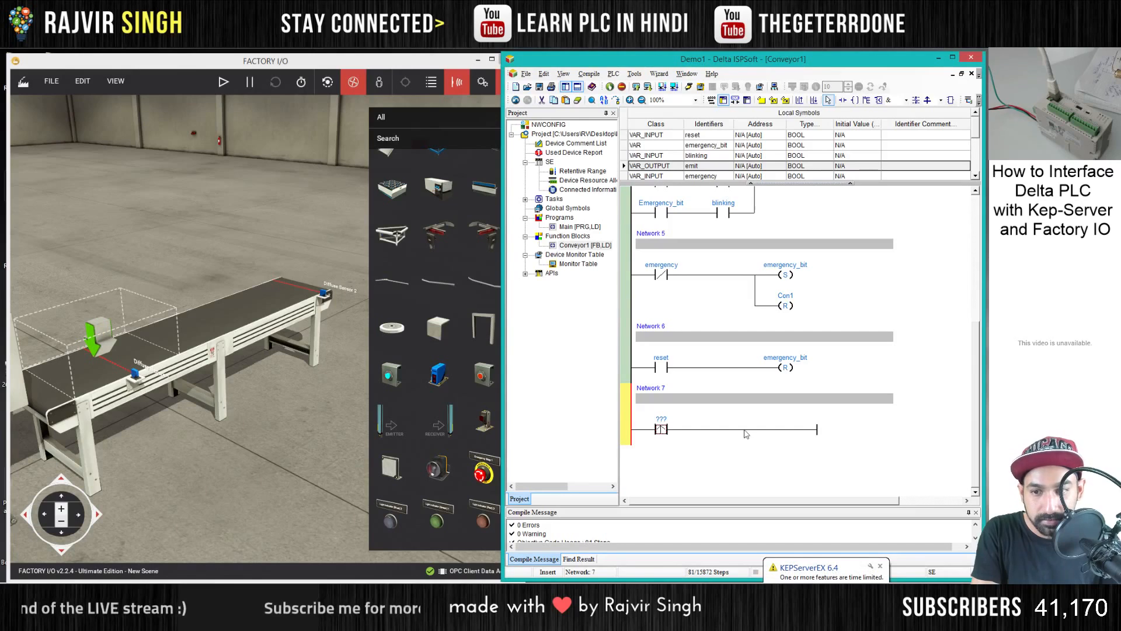
- Name the Network 7 rising-edge contact DS1 and declare it as a BOOL symbol of class VAR_INPUT
{"action": "double_click", "coordinate": [665, 420]}
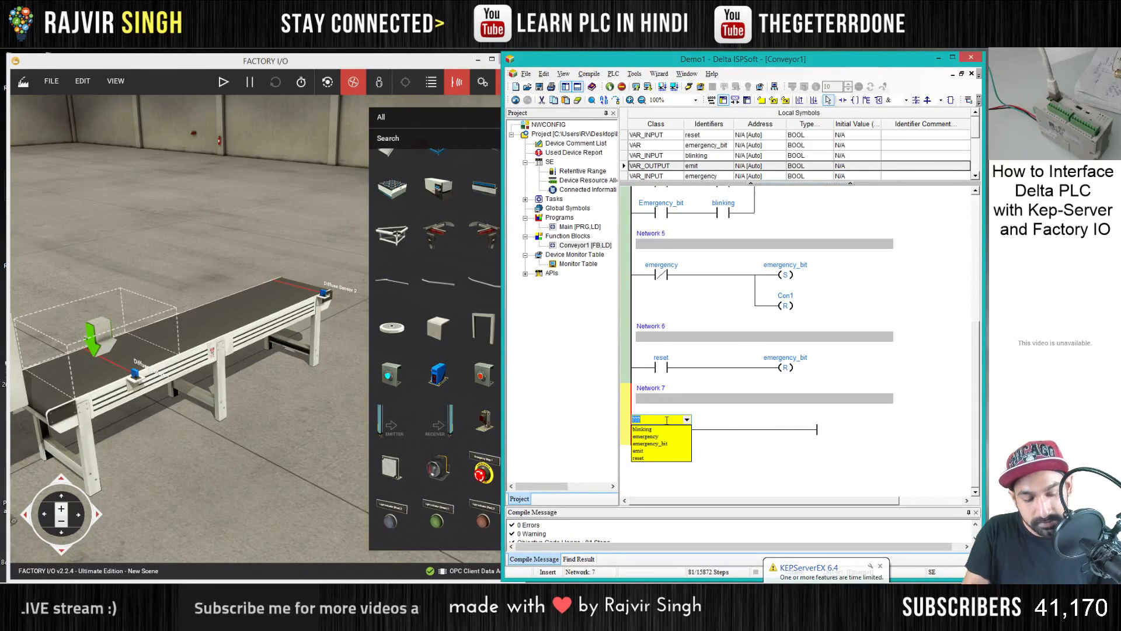
{"action": "type", "text": "DS"}
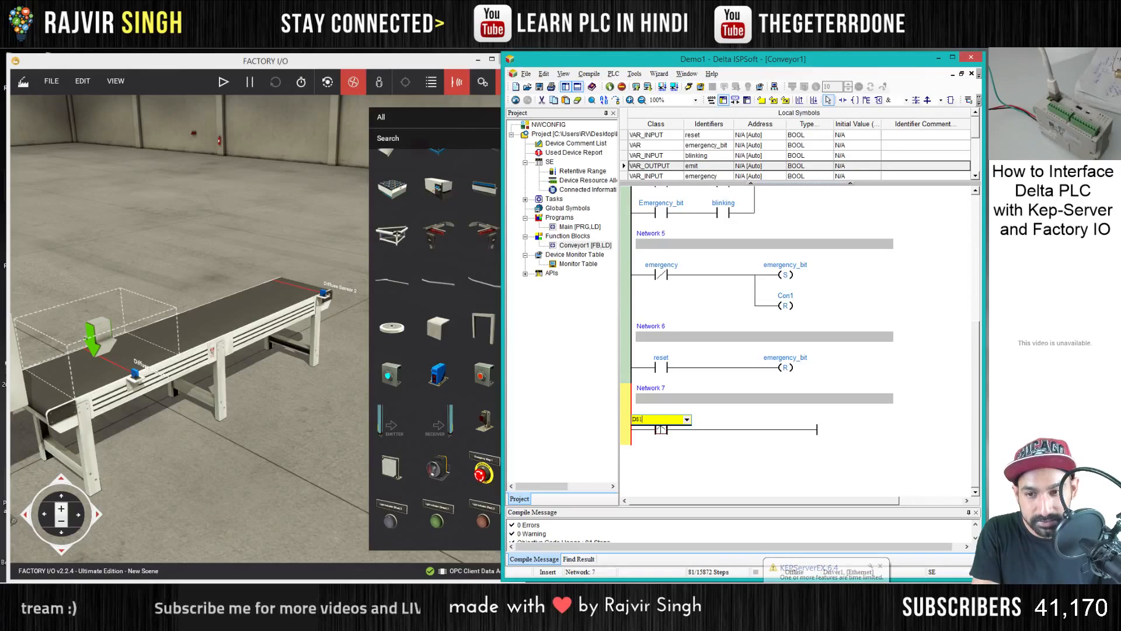
{"action": "type", "text": "1"}
{"action": "key", "text": "Return"}
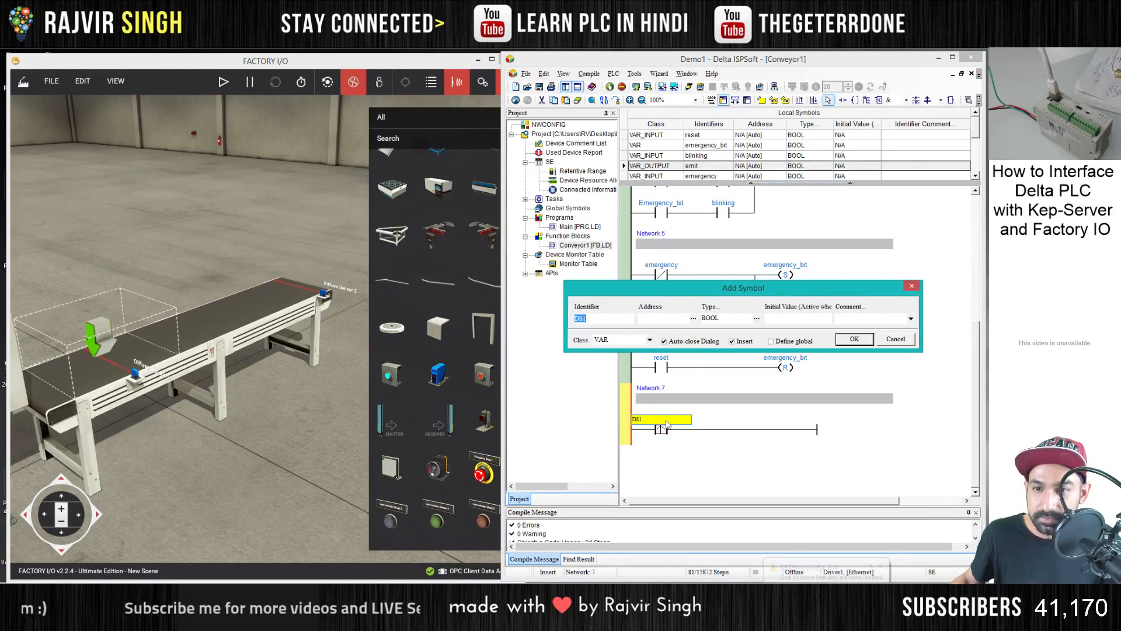
{"action": "left_click", "coordinate": [642, 340]}
{"action": "left_click", "coordinate": [620, 357]}
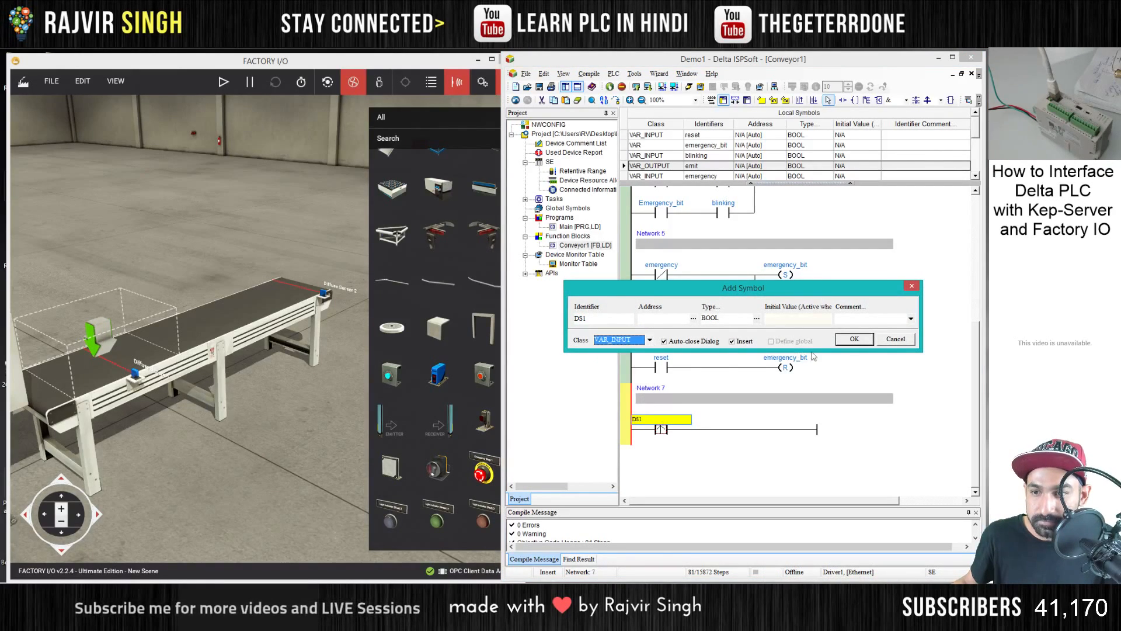
{"action": "left_click", "coordinate": [853, 340]}
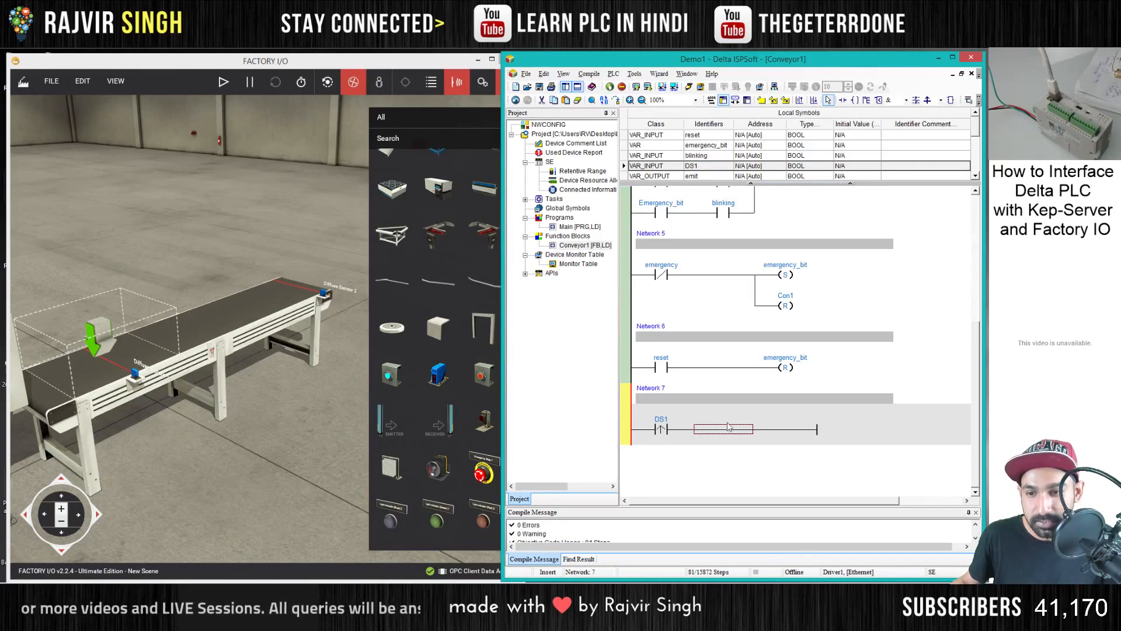
- Add a set coil after the DS1 contact in Network 7, leaving its operand unassigned
{"action": "type", "text": "se"}
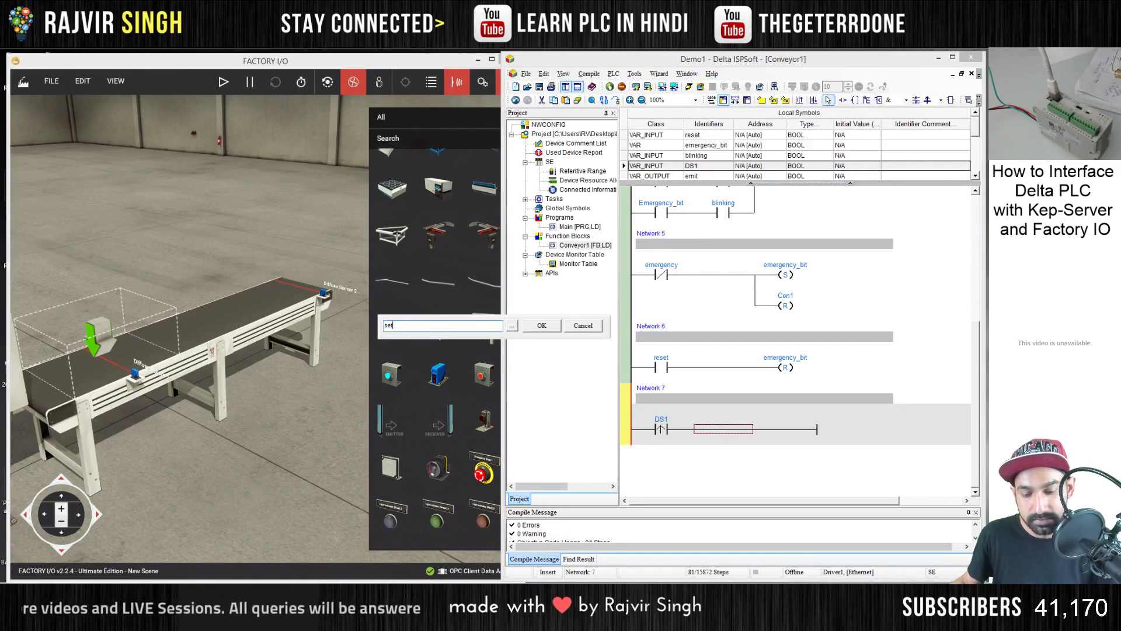
{"action": "type", "text": "t"}
{"action": "key", "text": "Return"}
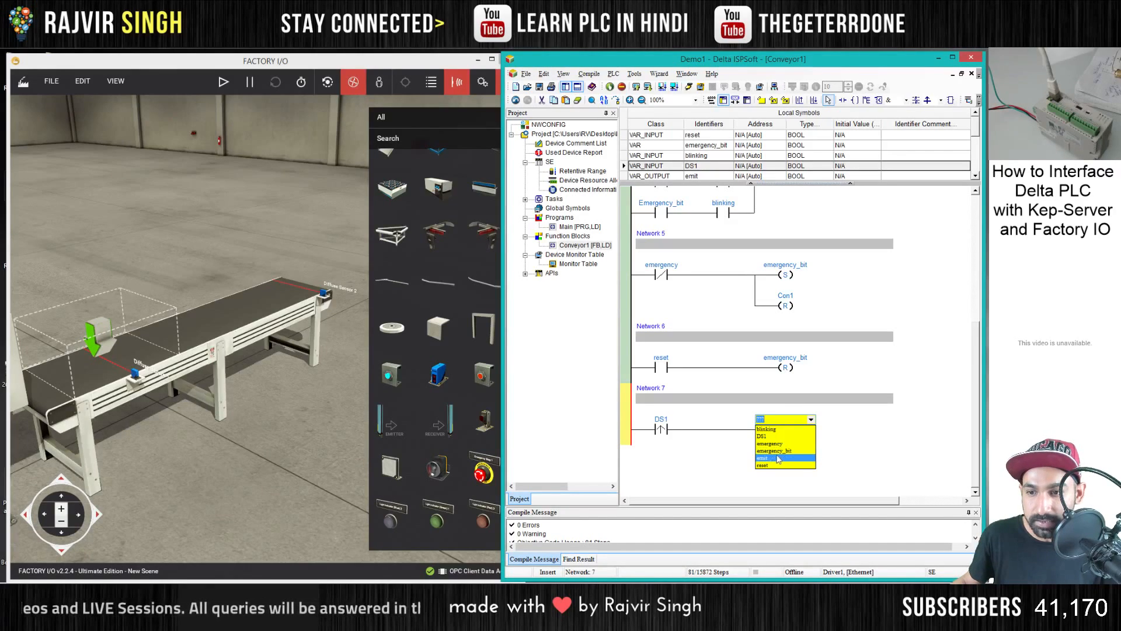
{"action": "left_click", "coordinate": [818, 414]}
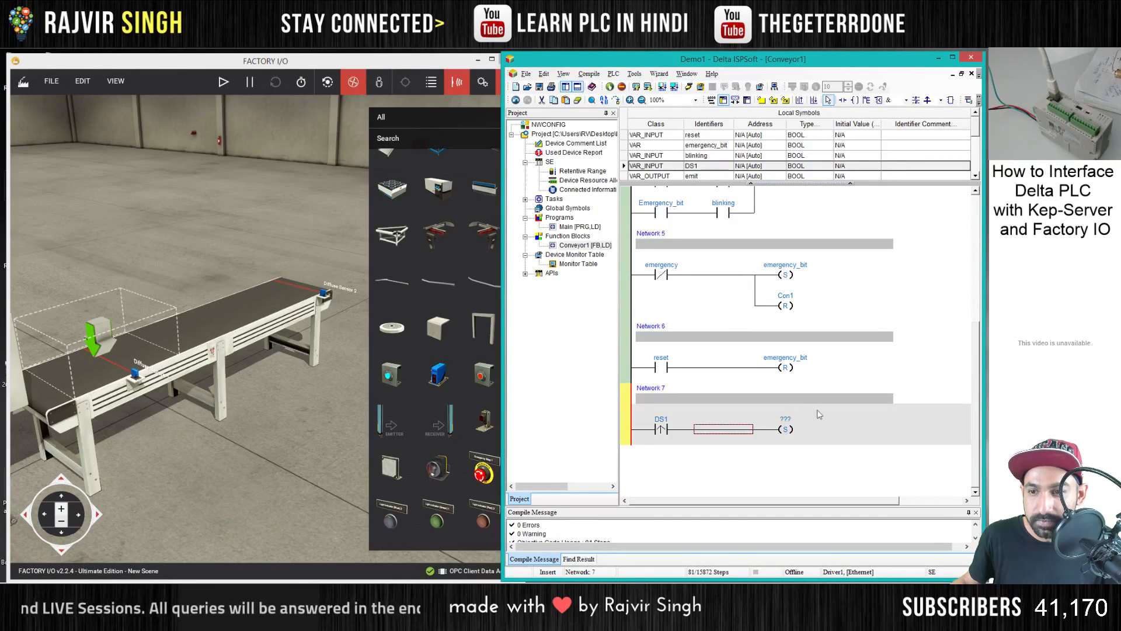
- Check the coils in the first networks and assign Con1 to the set coil in Network 7
{"action": "scroll", "coordinate": [806, 310], "scroll_direction": "up", "scroll_amount": 5}
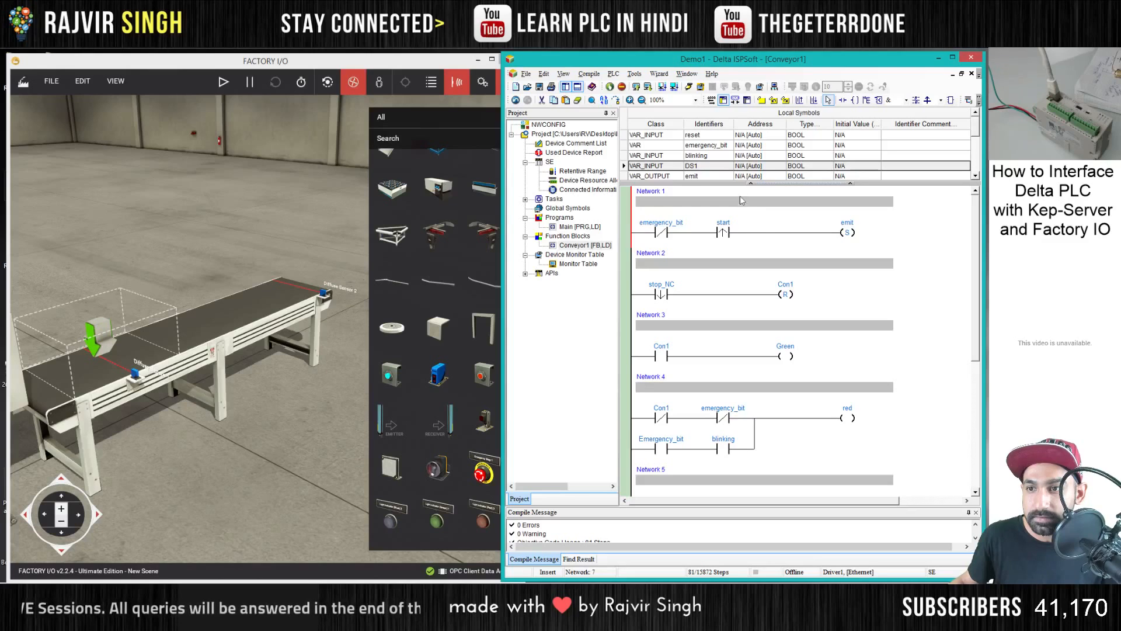
{"action": "scroll", "coordinate": [714, 158], "scroll_direction": "down", "scroll_amount": 2}
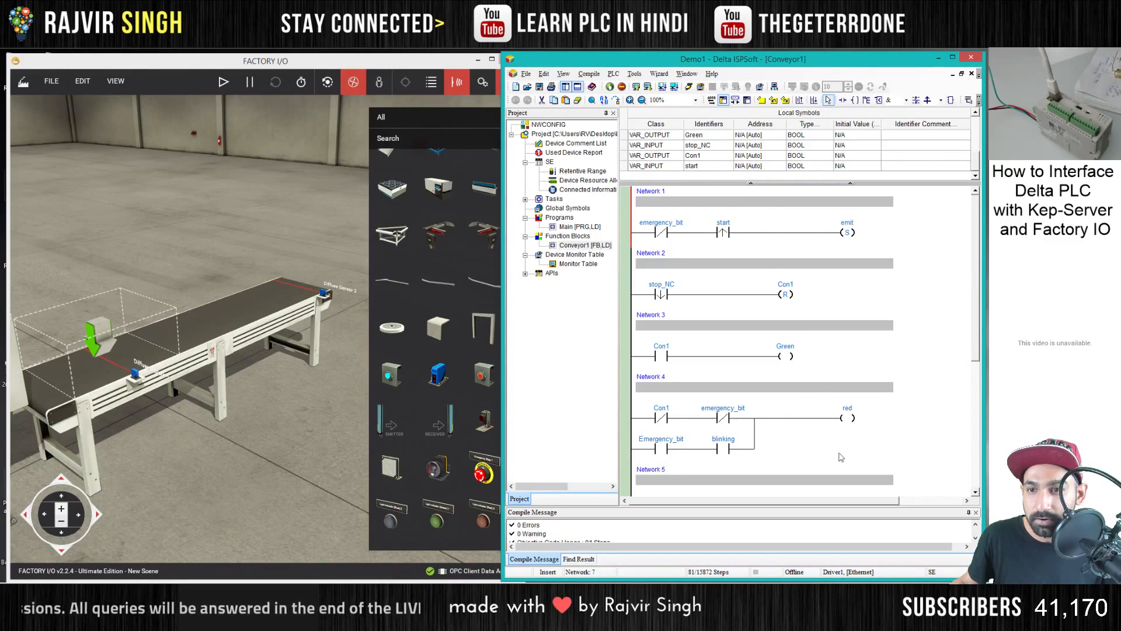
{"action": "left_click", "coordinate": [850, 431]}
{"action": "scroll", "coordinate": [818, 427], "scroll_direction": "down", "scroll_amount": 5}
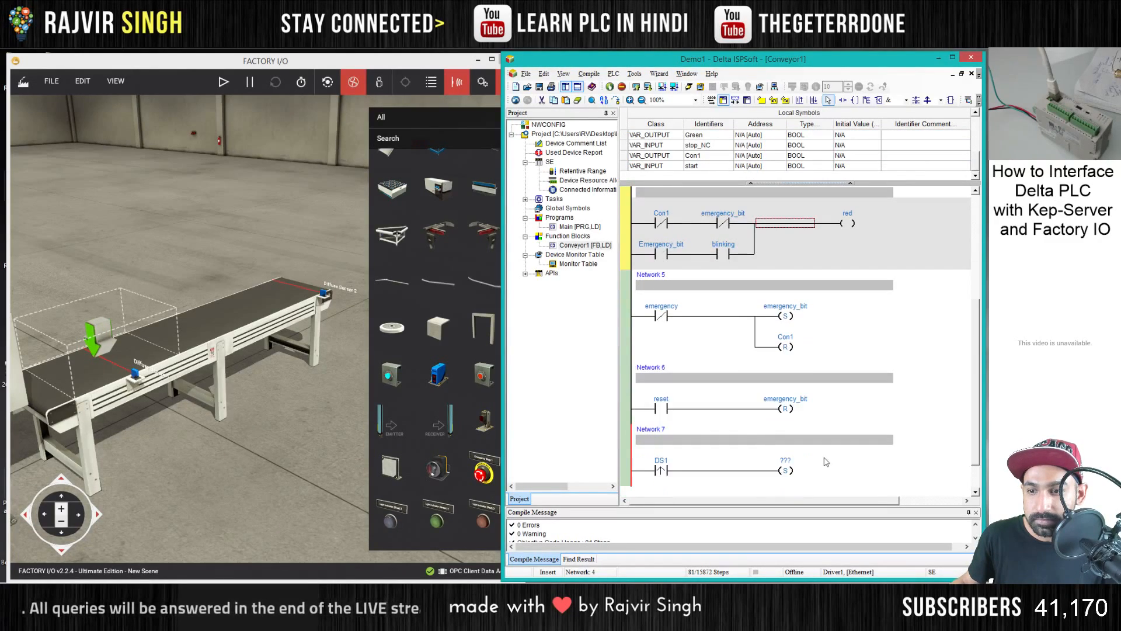
{"action": "double_click", "coordinate": [773, 421]}
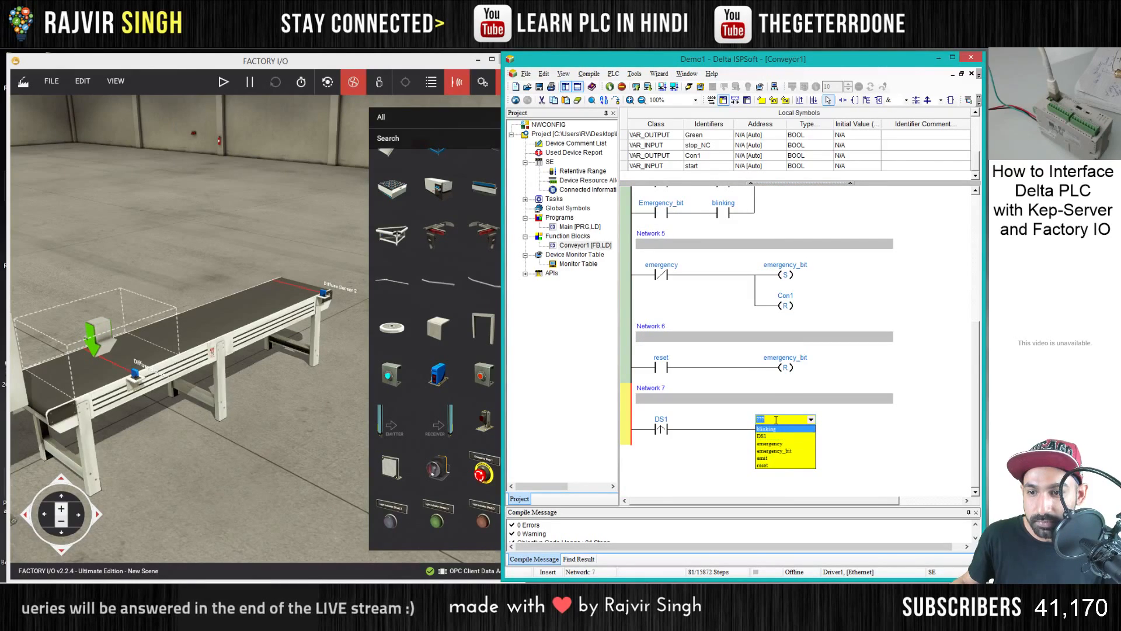
{"action": "type", "text": "d"}
{"action": "type", "text": "on1"}
{"action": "key", "text": "Return"}
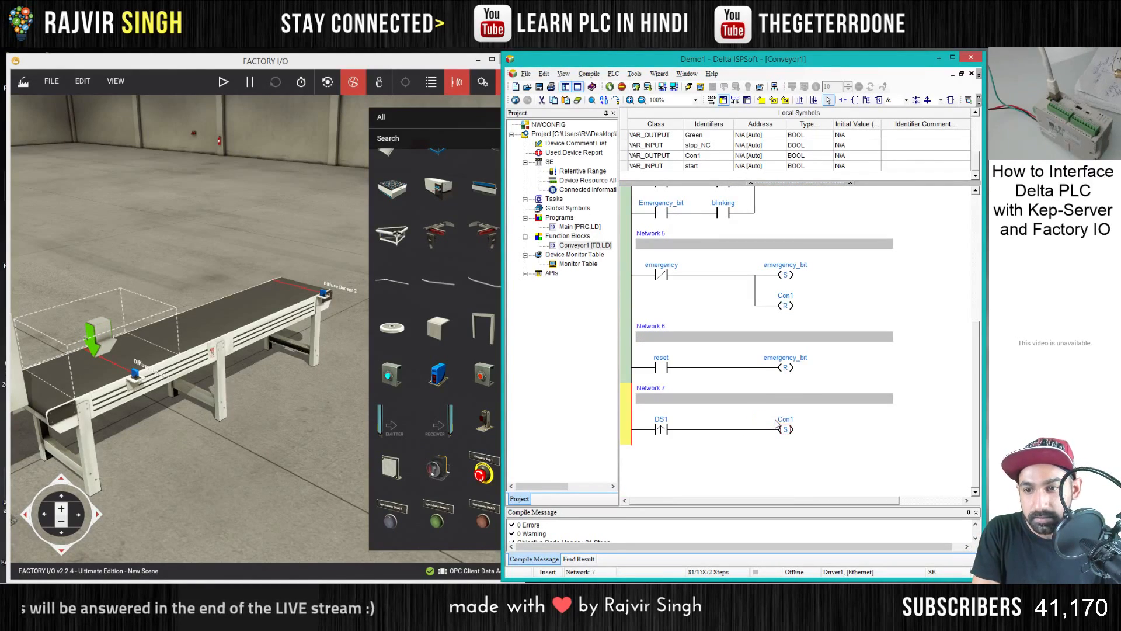
{"action": "left_click", "coordinate": [841, 442]}
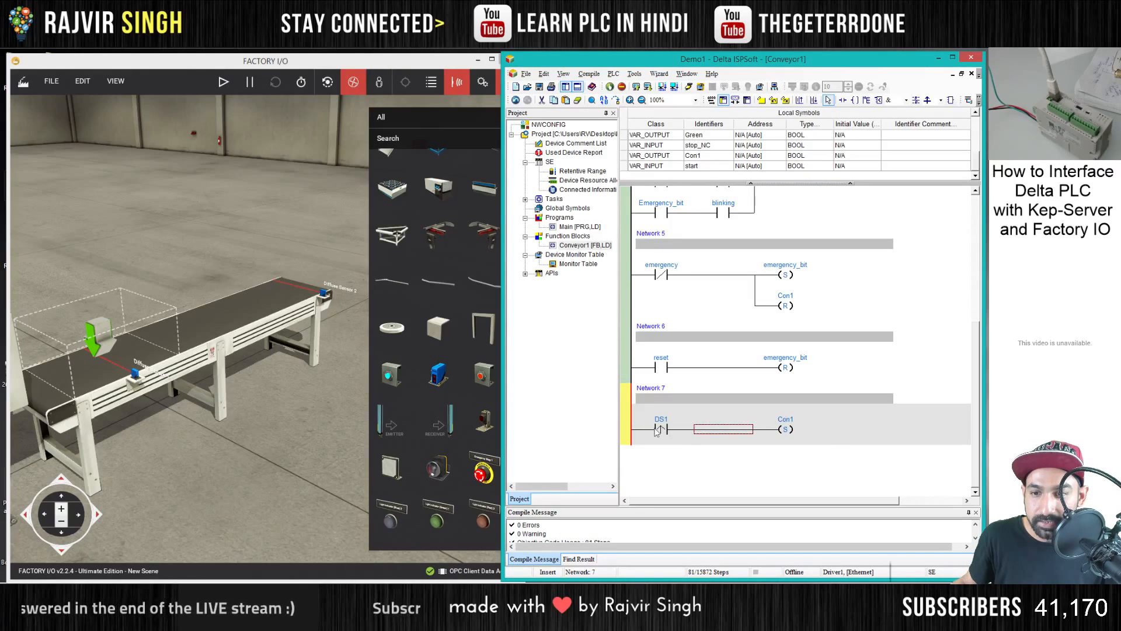
- Insert a normally closed emergency_bit contact ahead of the DS1 contact in Network 7
{"action": "scroll", "coordinate": [748, 325], "scroll_direction": "up", "scroll_amount": 5}
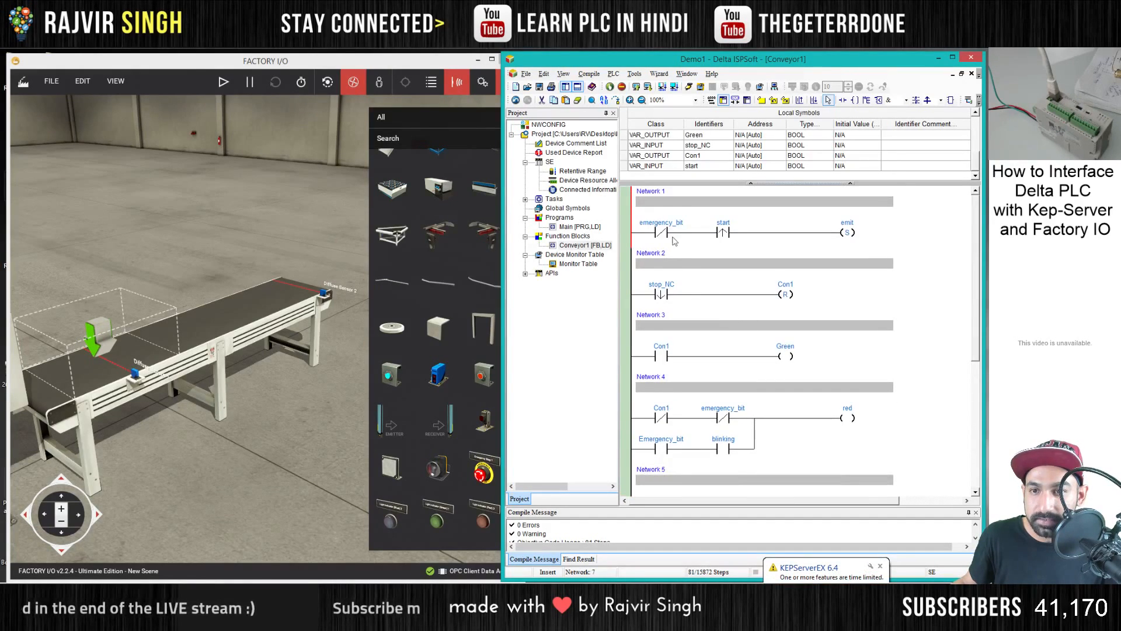
{"action": "scroll", "coordinate": [700, 302], "scroll_direction": "down", "scroll_amount": 5}
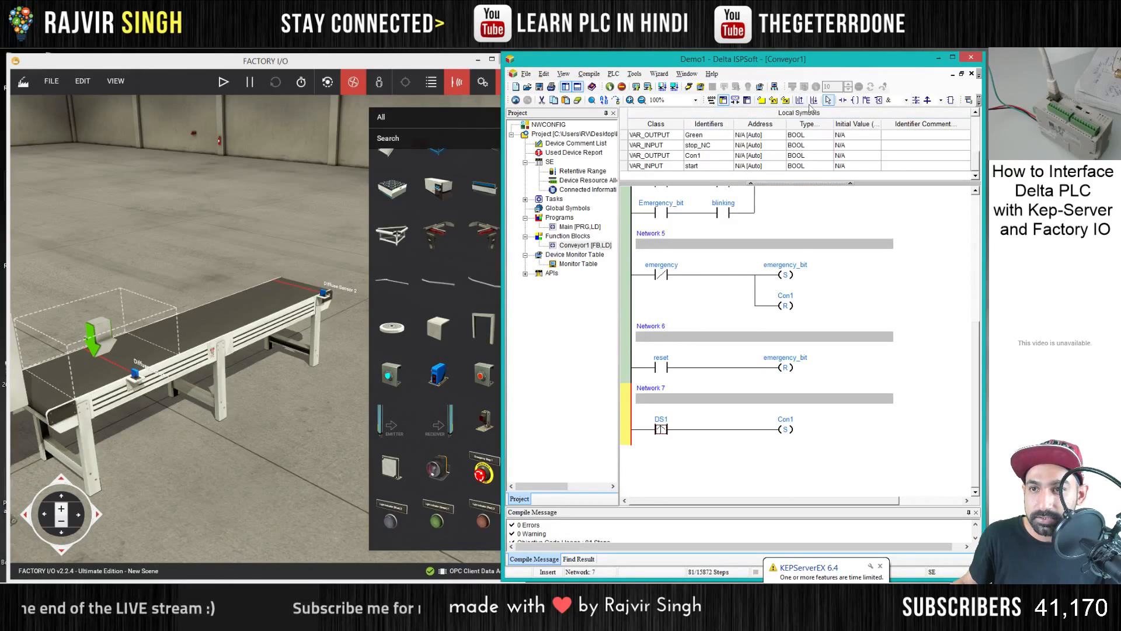
{"action": "left_click", "coordinate": [842, 100]}
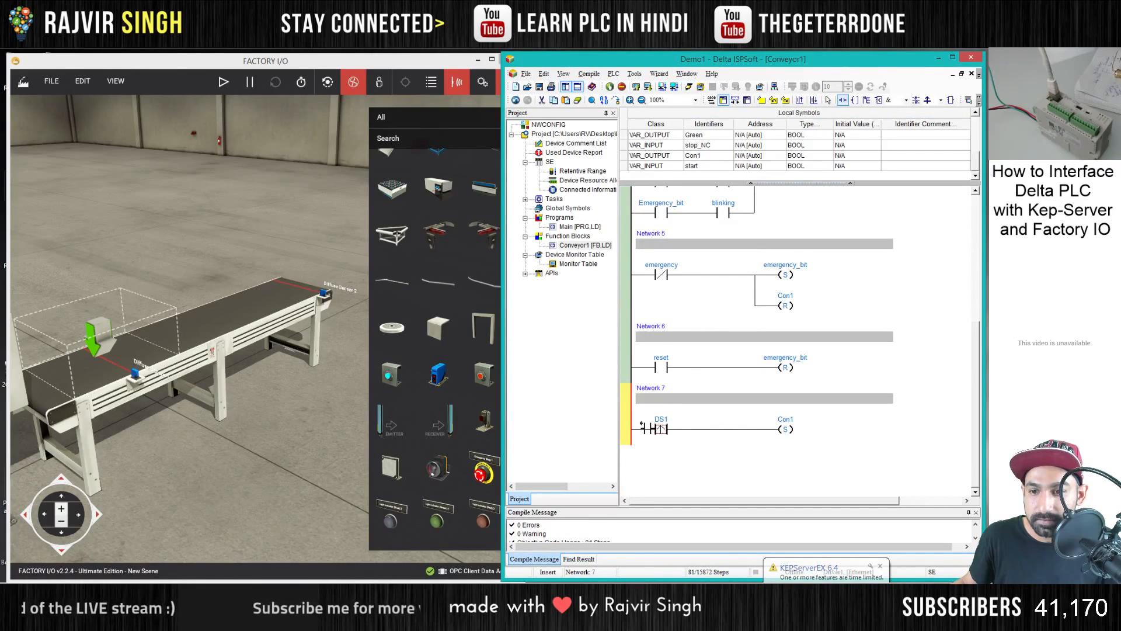
{"action": "left_click", "coordinate": [642, 428]}
{"action": "key", "text": "Escape"}
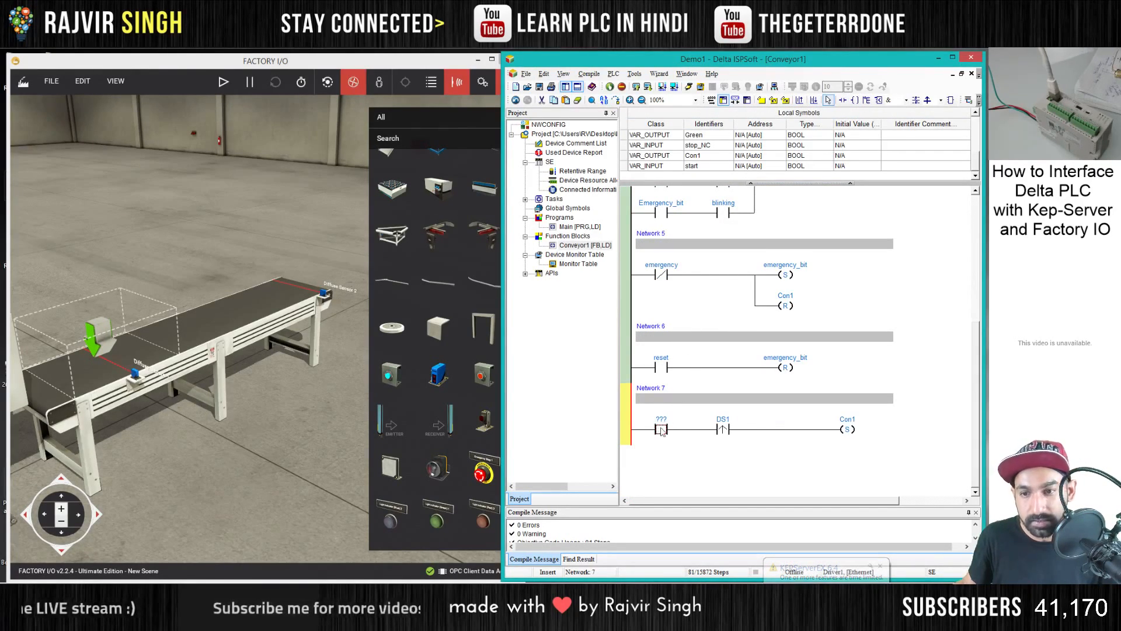
{"action": "left_click", "coordinate": [659, 431]}
{"action": "left_click", "coordinate": [651, 451]}
{"action": "left_click", "coordinate": [665, 421]}
{"action": "left_click", "coordinate": [663, 452]}
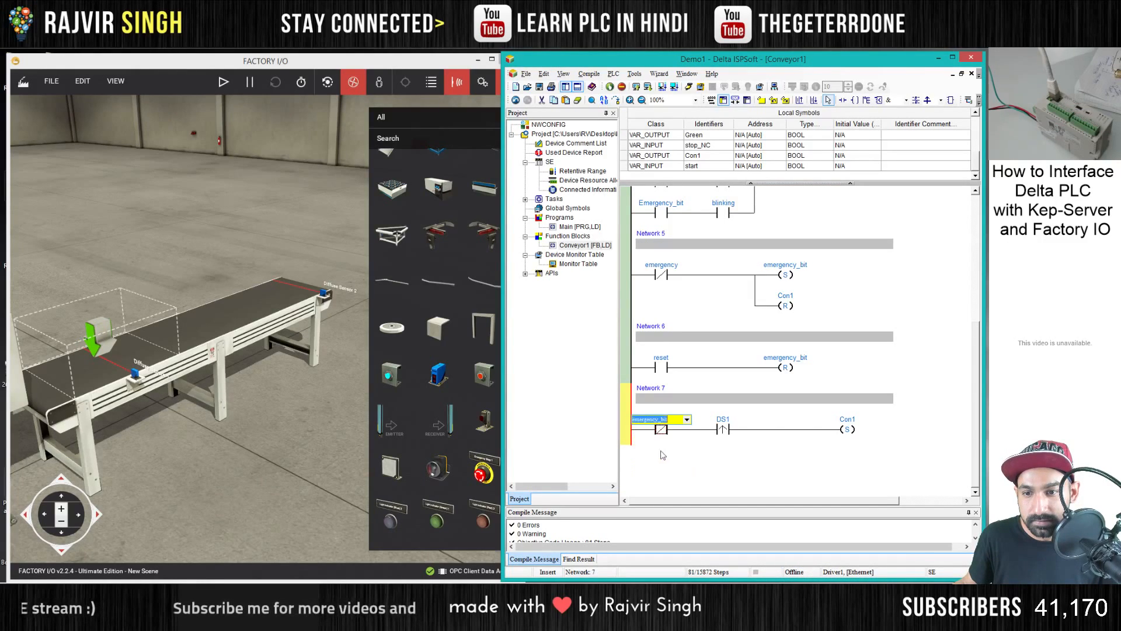
{"action": "left_click", "coordinate": [746, 438]}
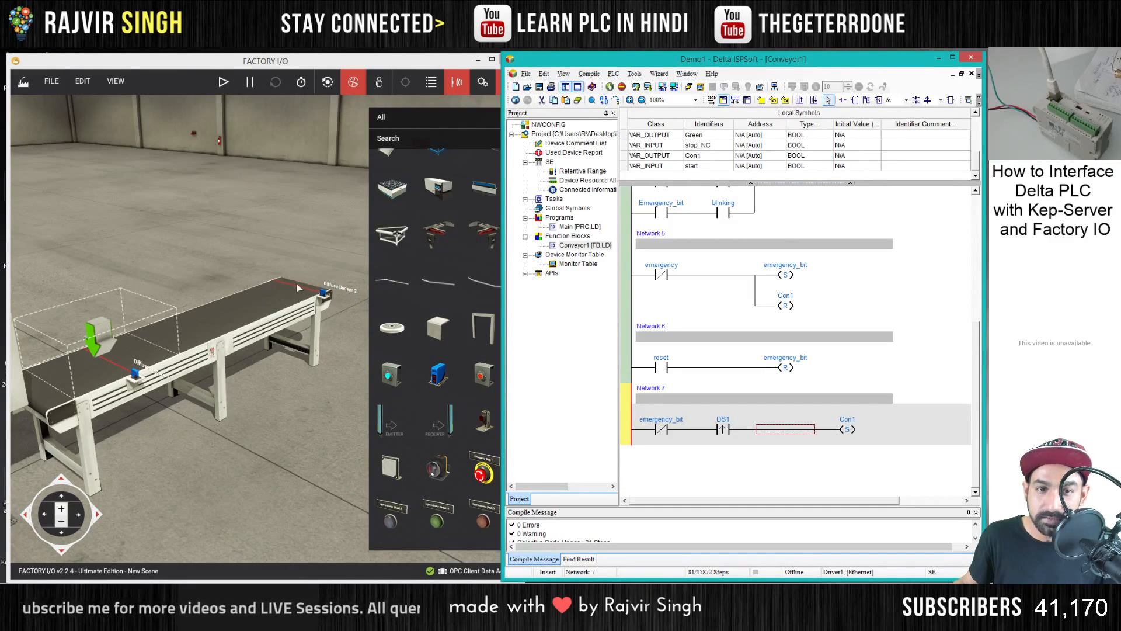
- Switch to Factory I/O and move Diffuse Sensor 2 along the conveyor's side, away from the exit end
{"action": "left_click", "coordinate": [327, 257]}
{"action": "scroll", "coordinate": [327, 240], "scroll_direction": "up", "scroll_amount": 3}
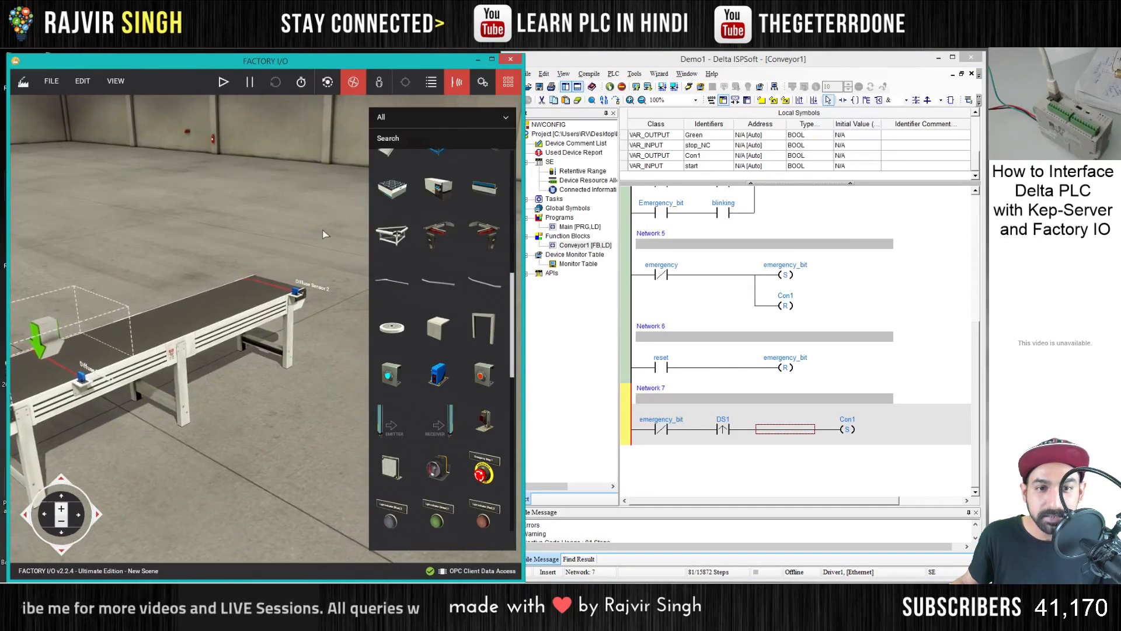
{"action": "scroll", "coordinate": [292, 338], "scroll_direction": "up", "scroll_amount": 3}
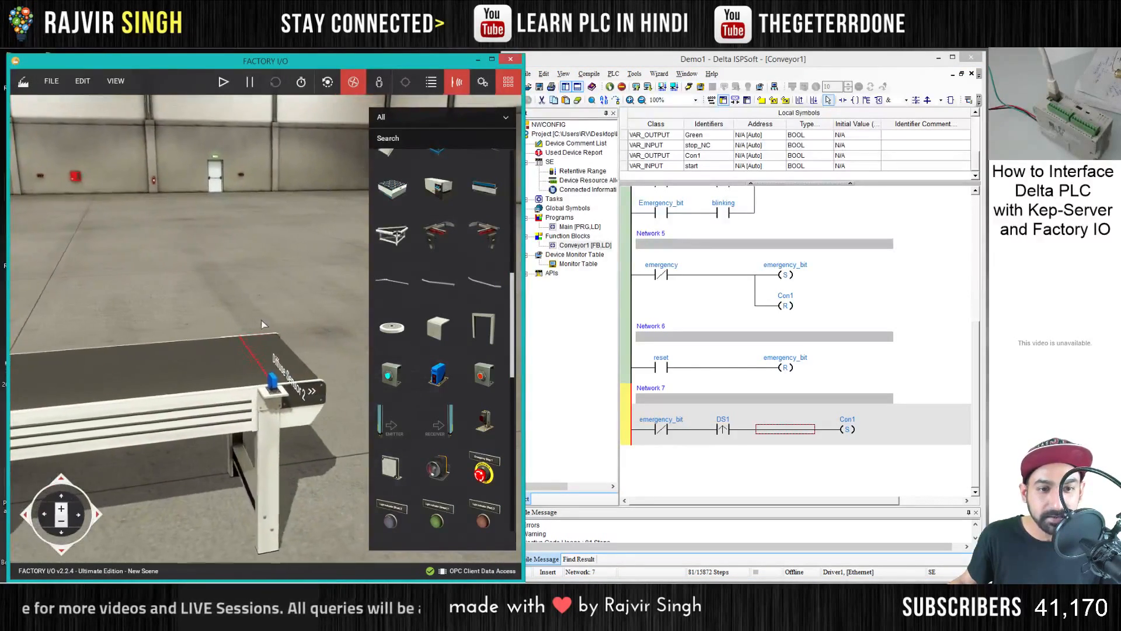
{"action": "left_click", "coordinate": [196, 414]}
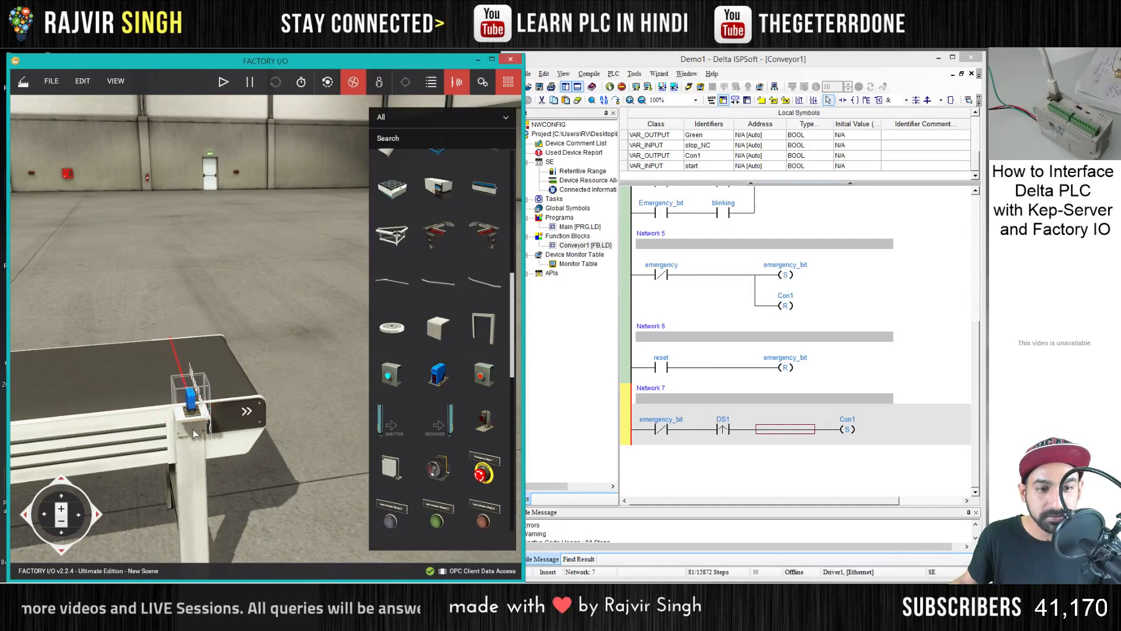
{"action": "left_click_drag", "start_coordinate": [191, 415], "coordinate": [137, 423]}
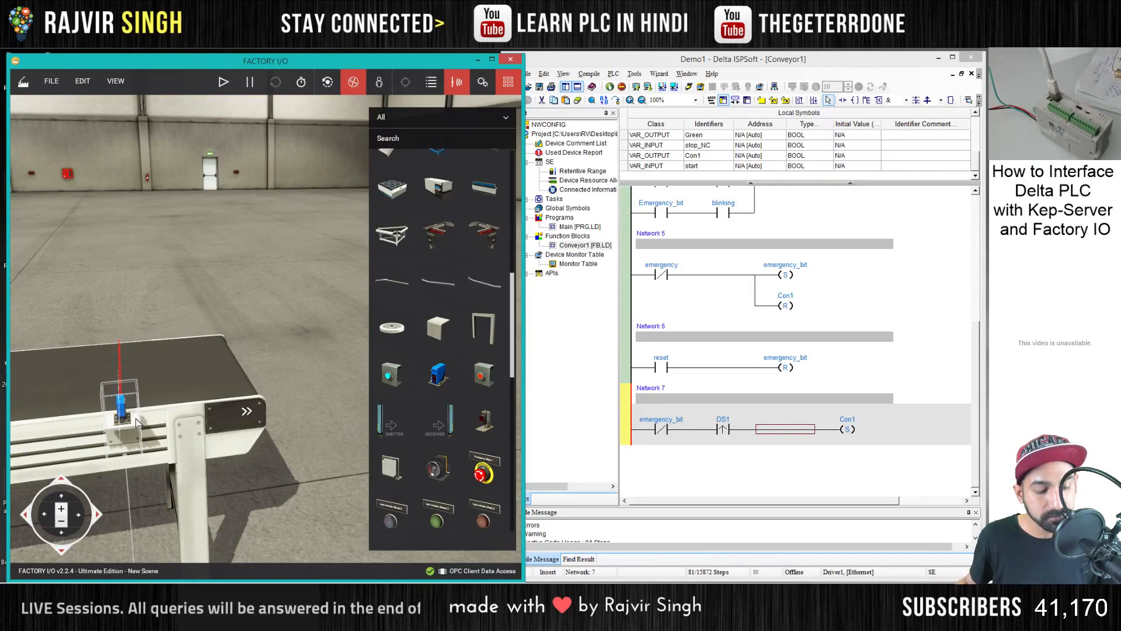
{"action": "left_click_drag", "start_coordinate": [137, 423], "coordinate": [104, 427]}
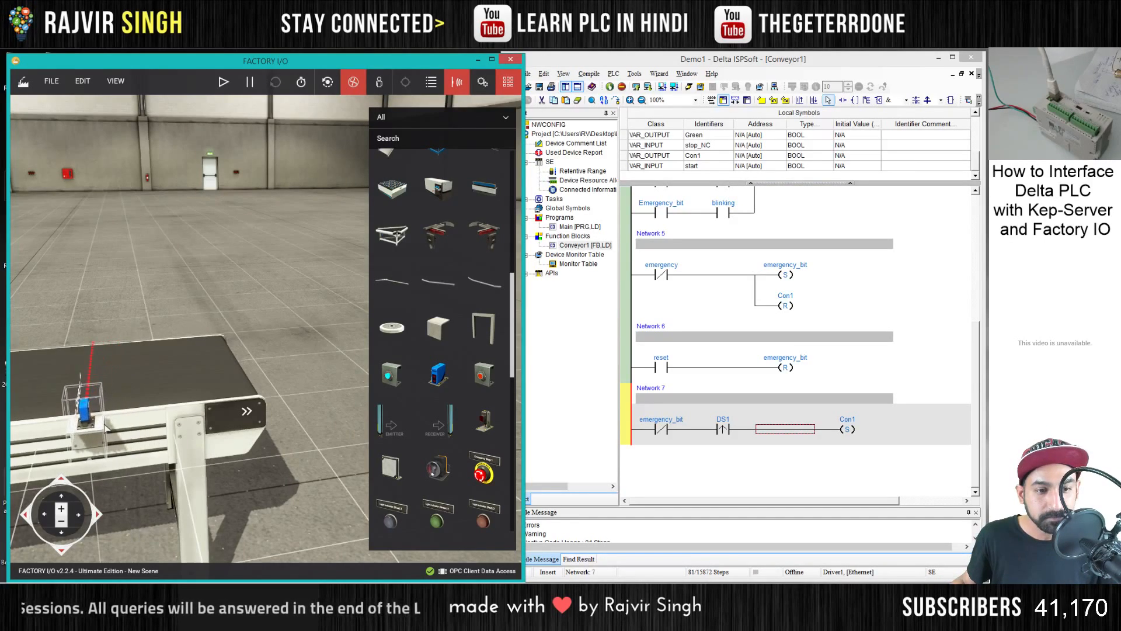
- Examine Diffuse Sensor 2's position and beam along the side of the conveyor near its exit end
{"action": "left_click", "coordinate": [145, 271]}
{"action": "key", "text": "a"}
{"action": "left_click_drag", "start_coordinate": [155, 280], "coordinate": [175, 301]}
{"action": "key", "text": "a"}
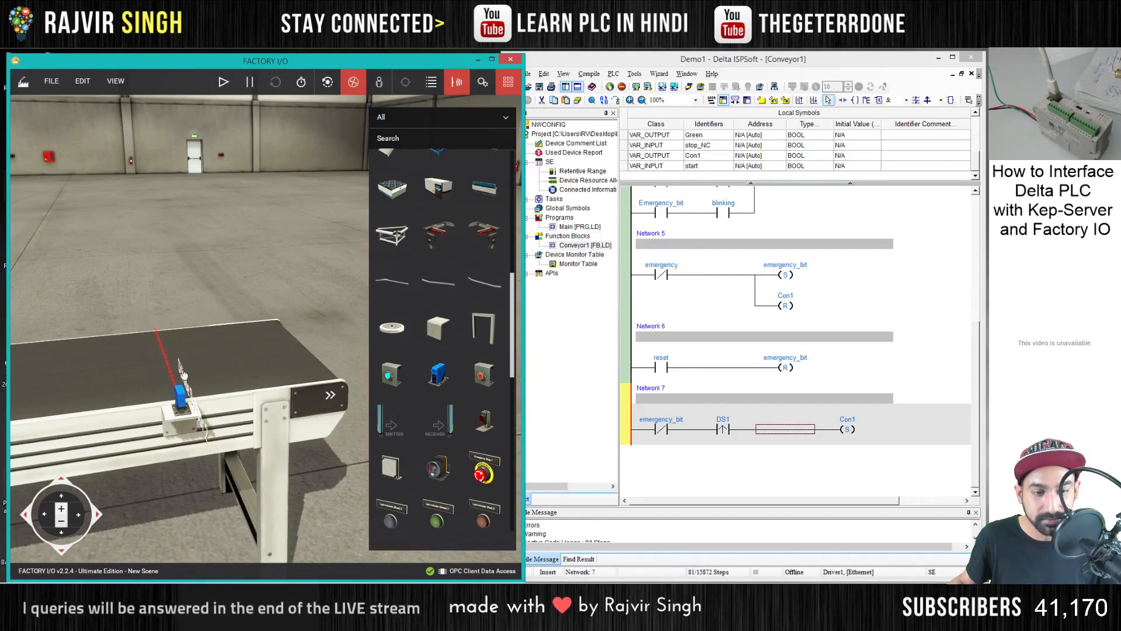
{"action": "key", "text": "a"}
{"action": "left_click_drag", "start_coordinate": [169, 380], "coordinate": [227, 403]}
{"action": "key", "text": "a"}
{"action": "key", "text": "w"}
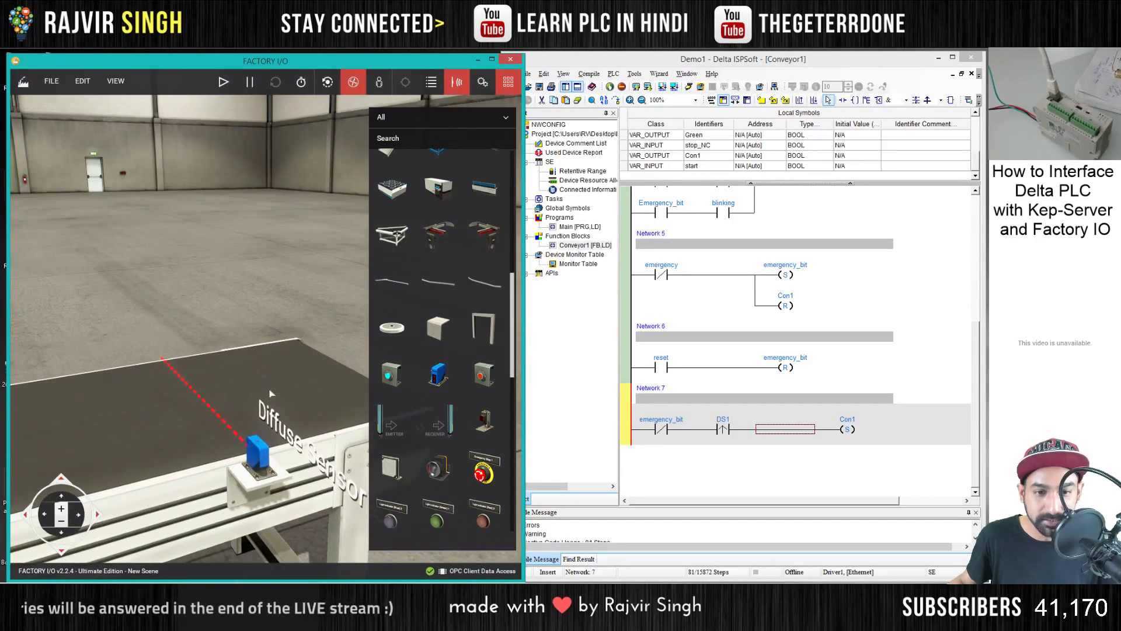
{"action": "scroll", "coordinate": [272, 392], "scroll_direction": "down", "scroll_amount": 3}
{"action": "scroll", "coordinate": [271, 403], "scroll_direction": "down", "scroll_amount": 2}
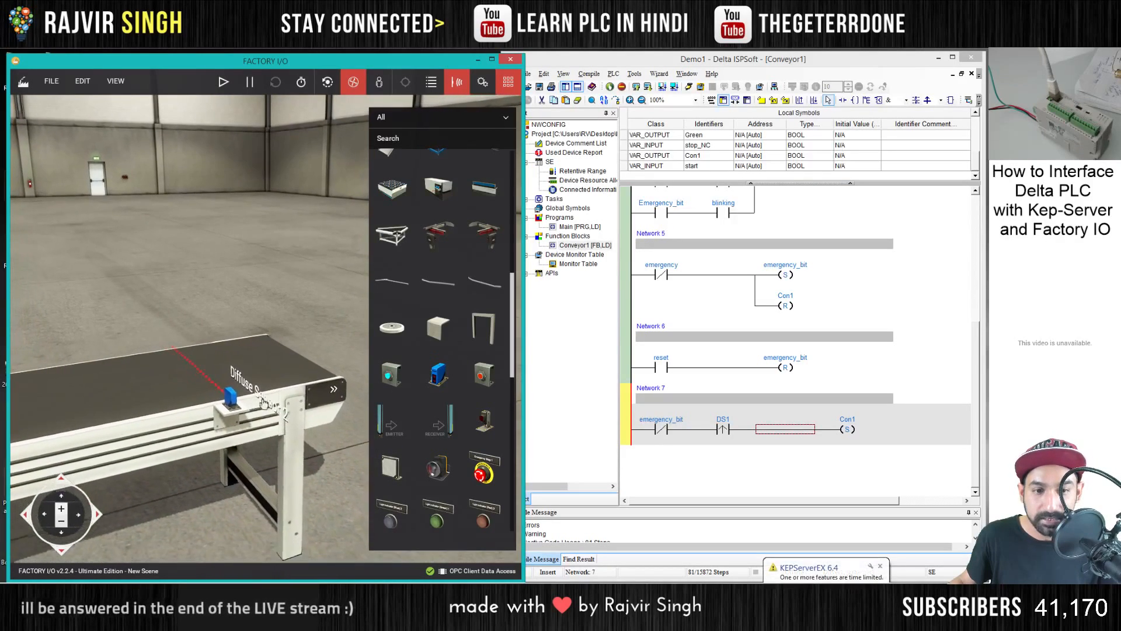
- Insert a parallel output branch in Network 7 between the emergency_bit contact and the DS1 contact
{"action": "left_click", "coordinate": [660, 430]}
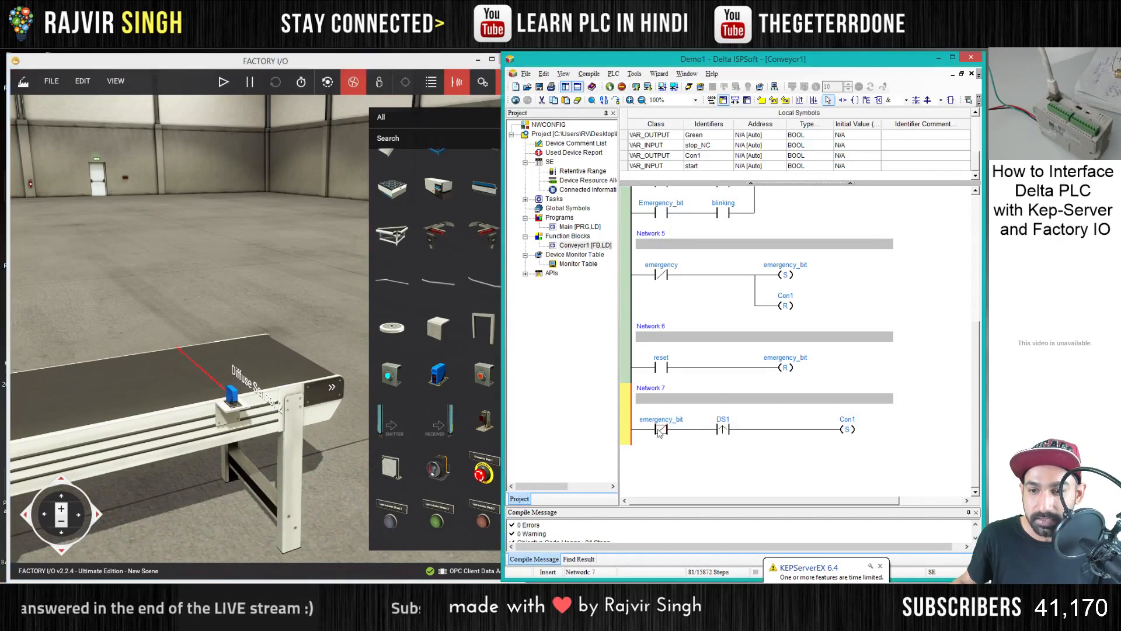
{"action": "left_click", "coordinate": [867, 101]}
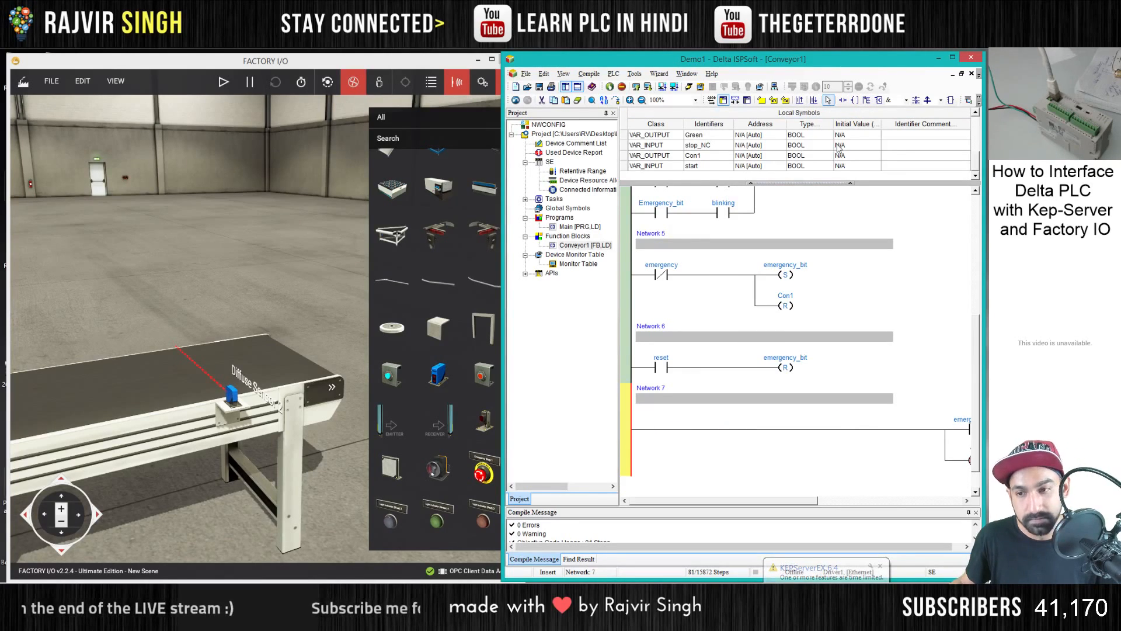
{"action": "left_click", "coordinate": [722, 435]}
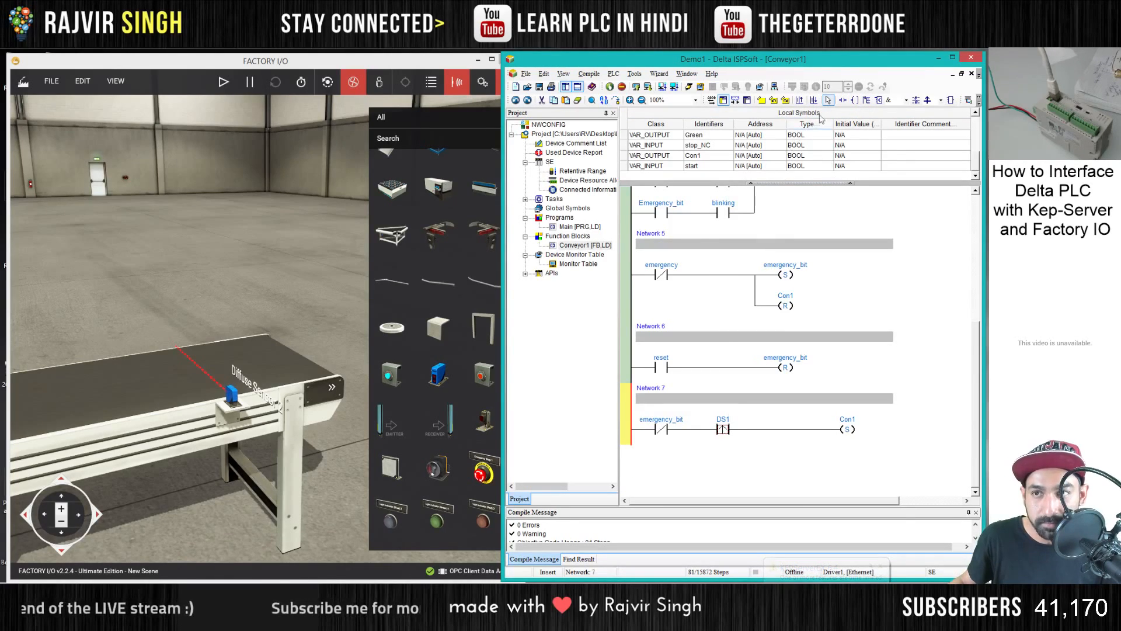
{"action": "left_click", "coordinate": [867, 101]}
- Add a contact ahead of the new branch's coil in Network 7 and make it falling-edge triggered
{"action": "left_click", "coordinate": [785, 454]}
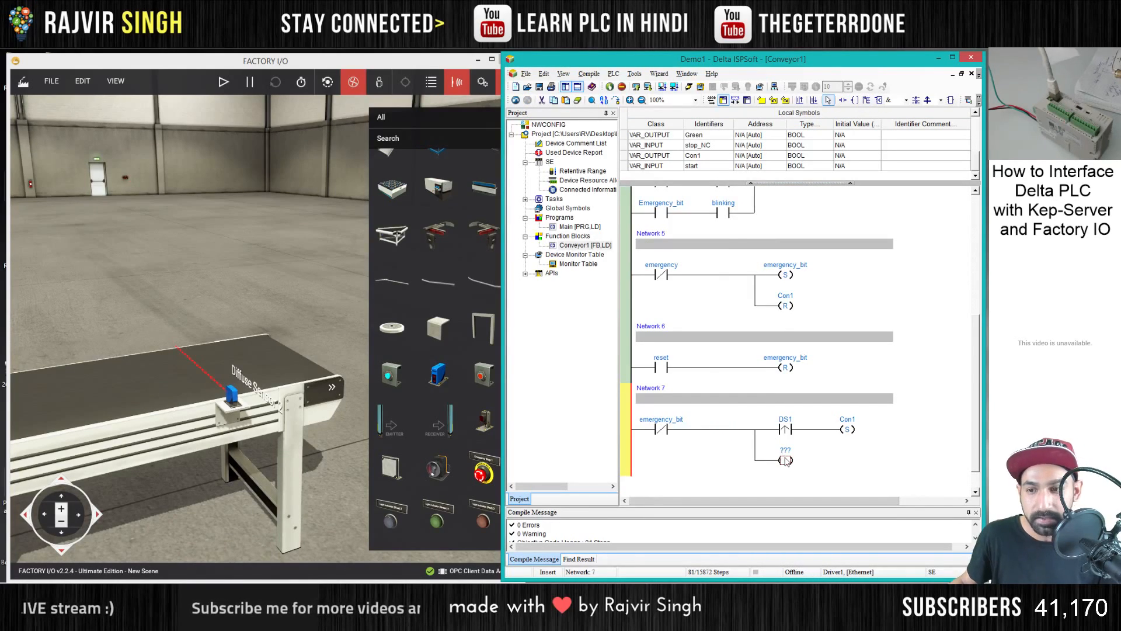
{"action": "key", "text": "Return"}
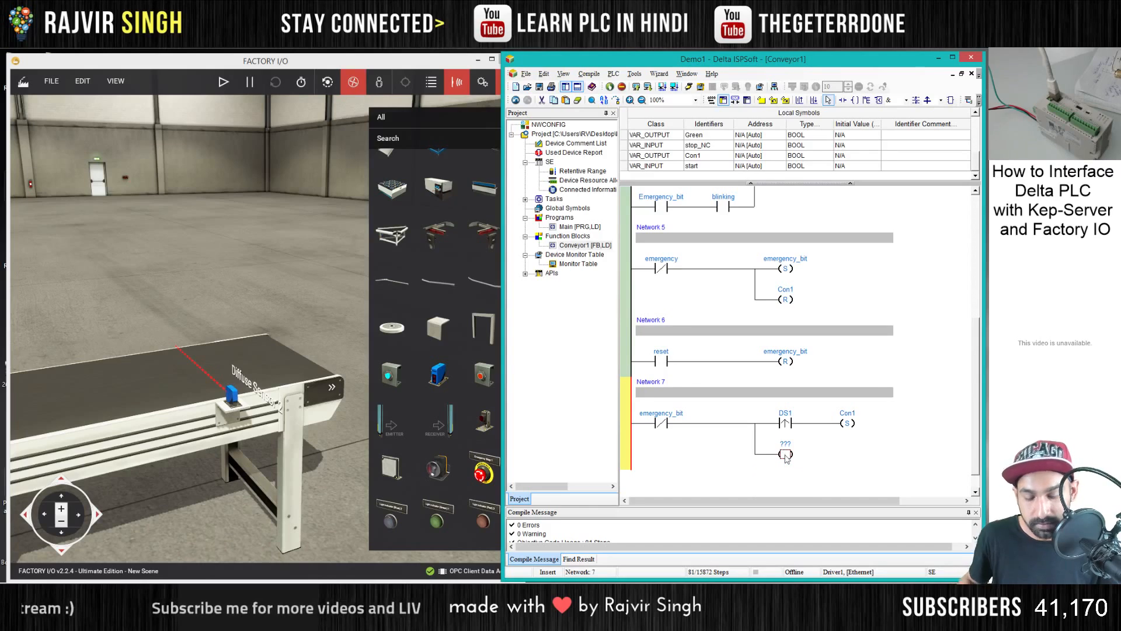
{"action": "type", "text": "ld"}
{"action": "key", "text": "Return"}
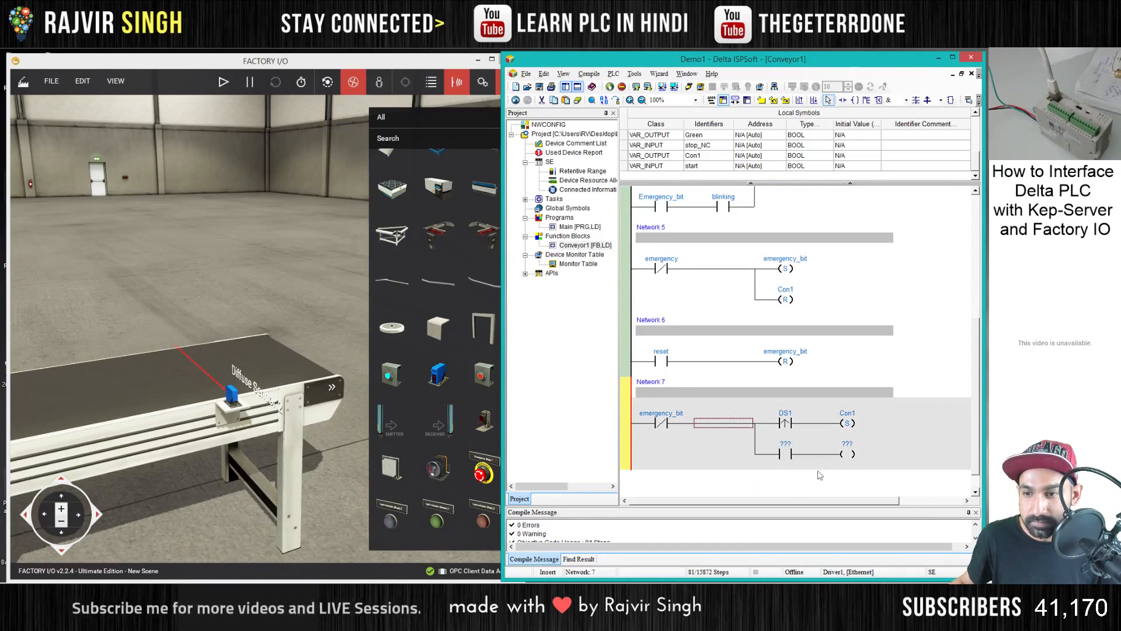
{"action": "left_click", "coordinate": [790, 456]}
{"action": "left_click", "coordinate": [782, 490]}
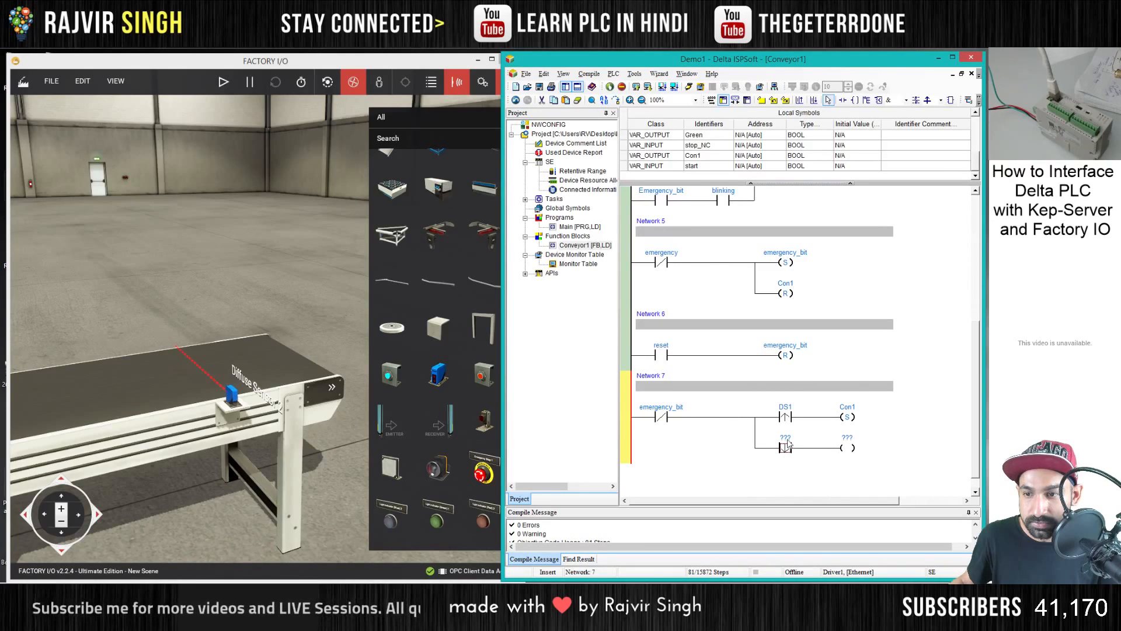
- Assign DS2 to the falling-edge contact in Network 7 and declare it as a BOOL symbol of class VAR_INPUT
{"action": "double_click", "coordinate": [785, 437]}
{"action": "type", "text": "DS32"}
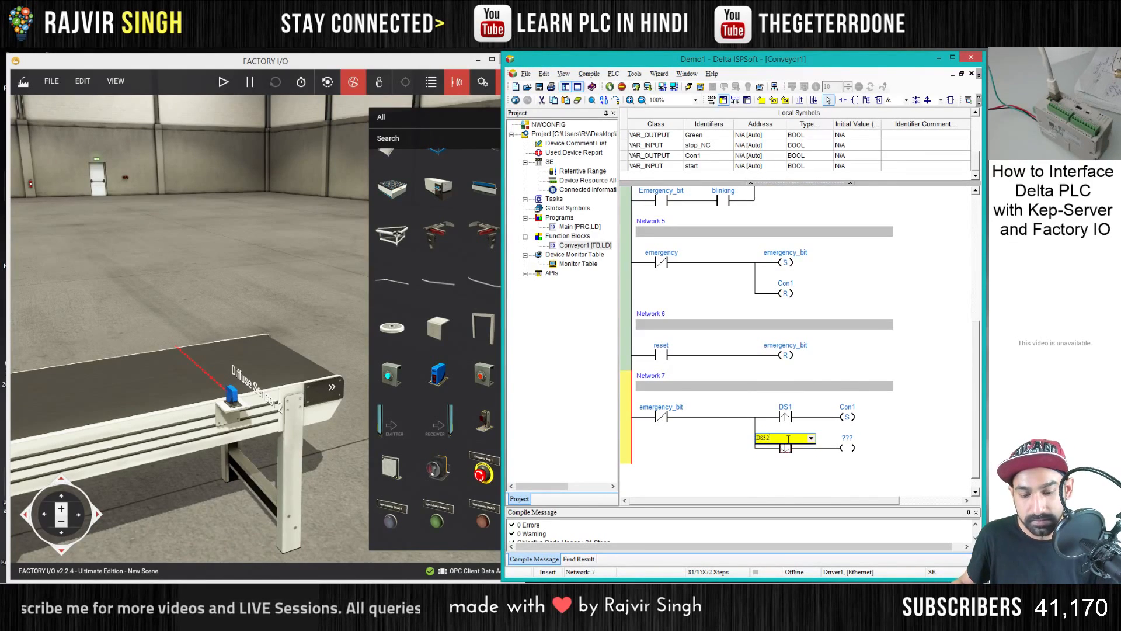
{"action": "key", "text": "BackSpace"}
{"action": "key", "text": "BackSpace"}
{"action": "type", "text": "2"}
{"action": "key", "text": "Return"}
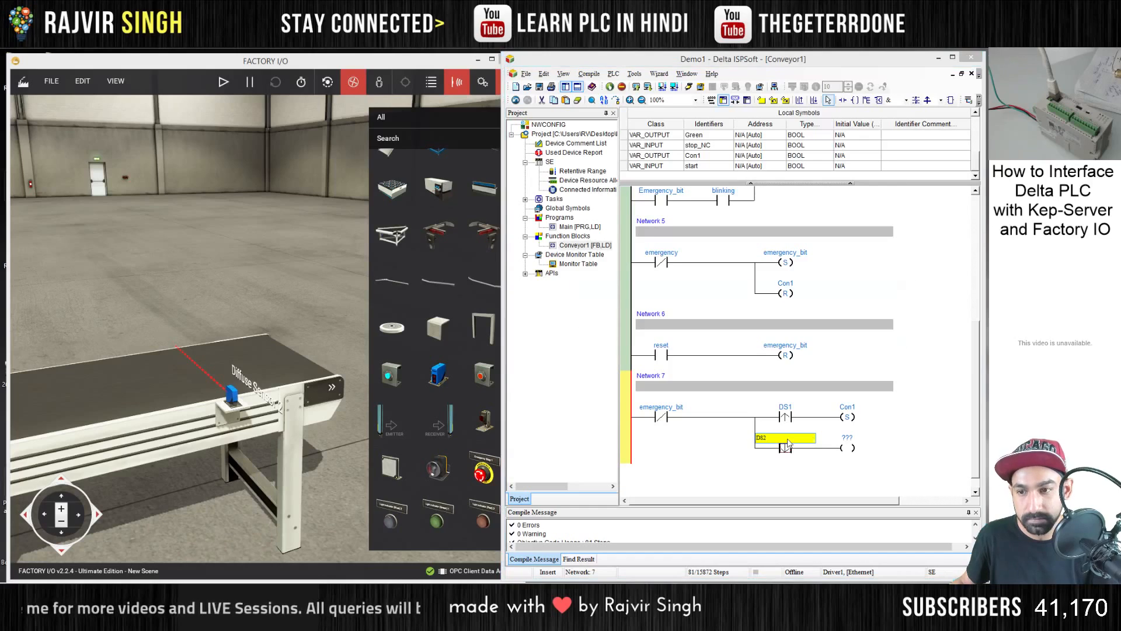
{"action": "left_click", "coordinate": [649, 339]}
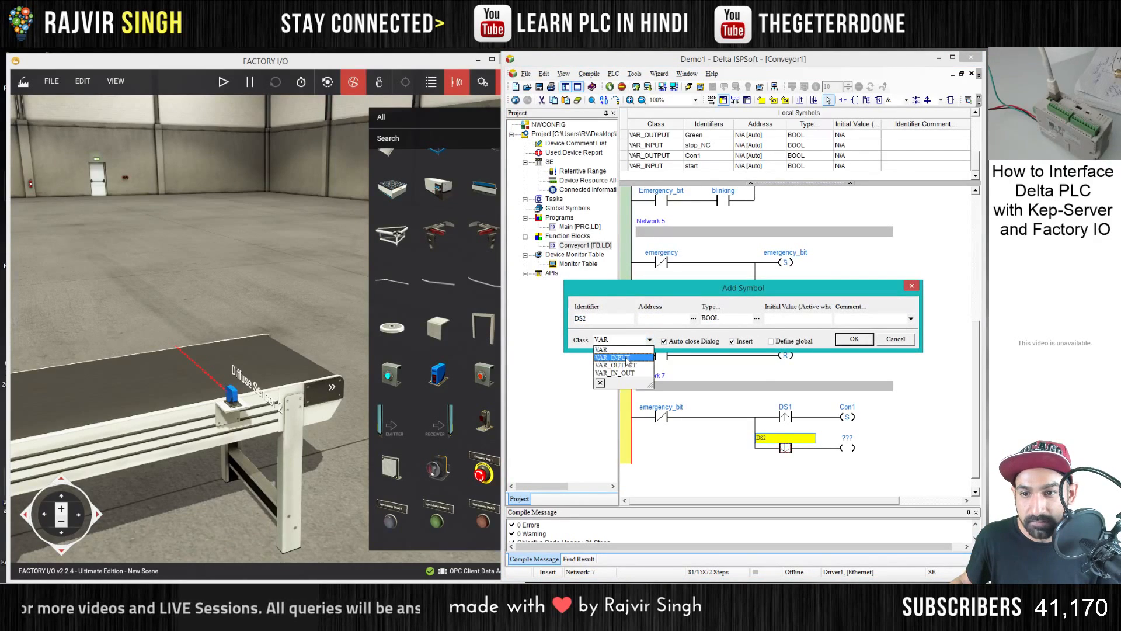
{"action": "left_click", "coordinate": [643, 359]}
{"action": "left_click", "coordinate": [845, 339]}
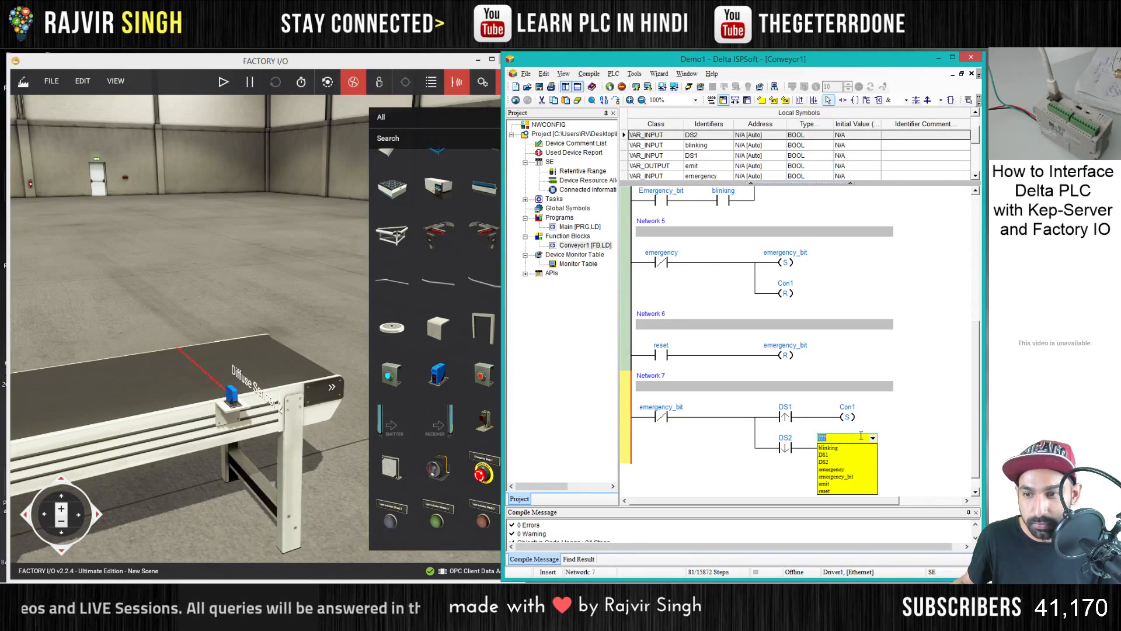
- Assign Con1 to the coil after the DS2 contact and change it to a reset coil
{"action": "type", "text": "c"}
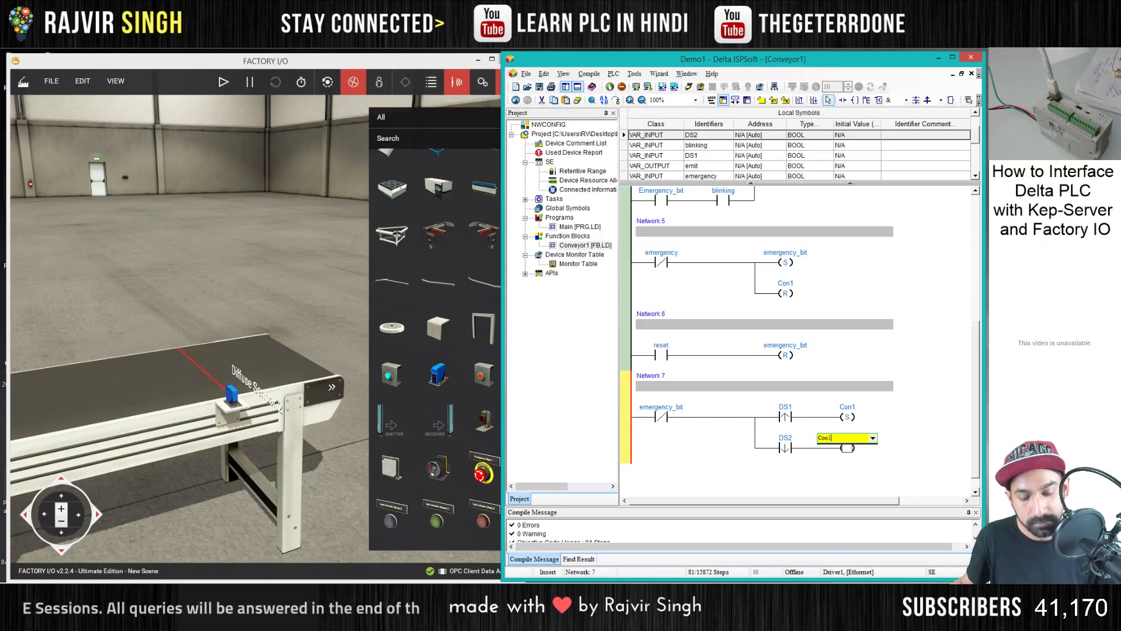
{"action": "key", "text": "Return"}
{"action": "left_click", "coordinate": [849, 451]}
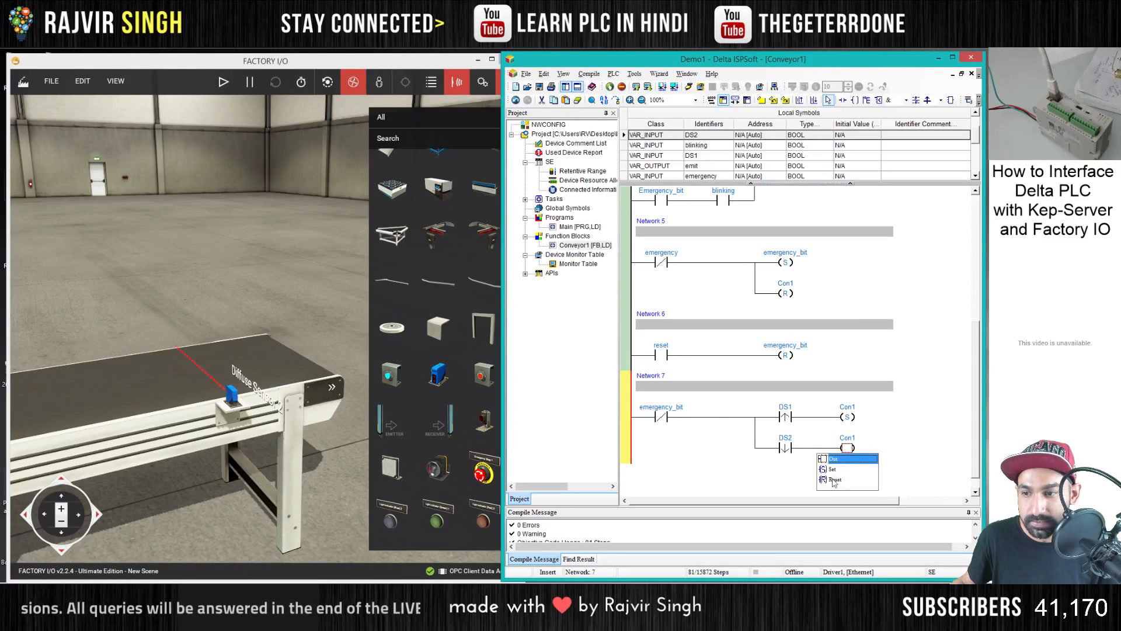
{"action": "left_click", "coordinate": [834, 480]}
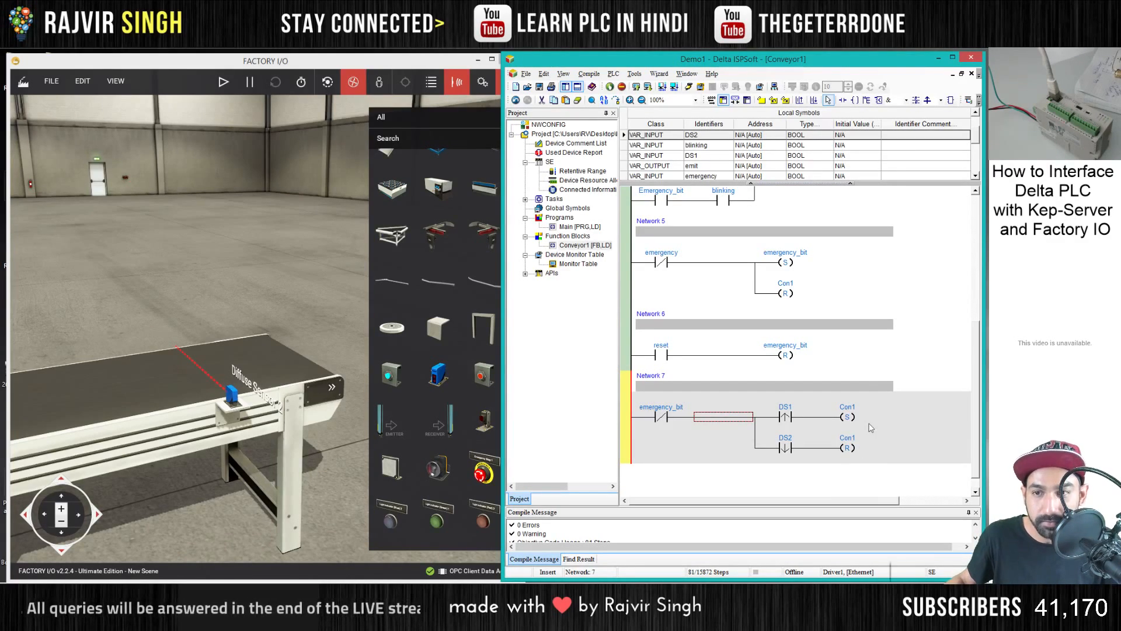
{"action": "left_click", "coordinate": [781, 421]}
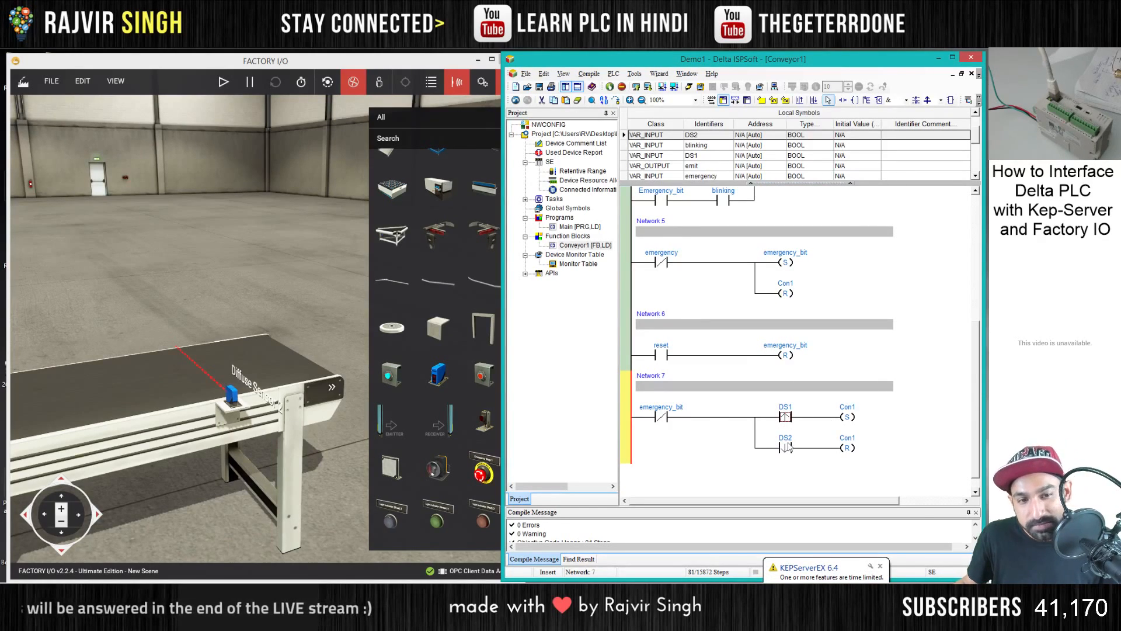
{"action": "left_click", "coordinate": [756, 469]}
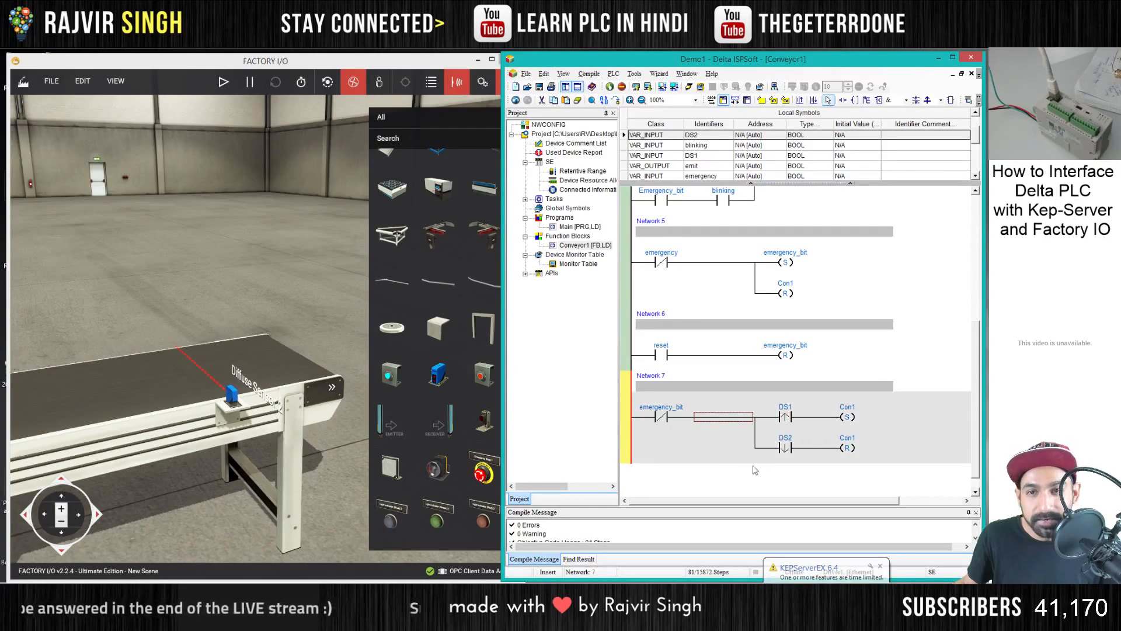
- Look along the conveyor in Factory I/O, and open the Main program in ISPSoft
{"action": "left_click", "coordinate": [289, 316]}
{"action": "key", "text": "a"}
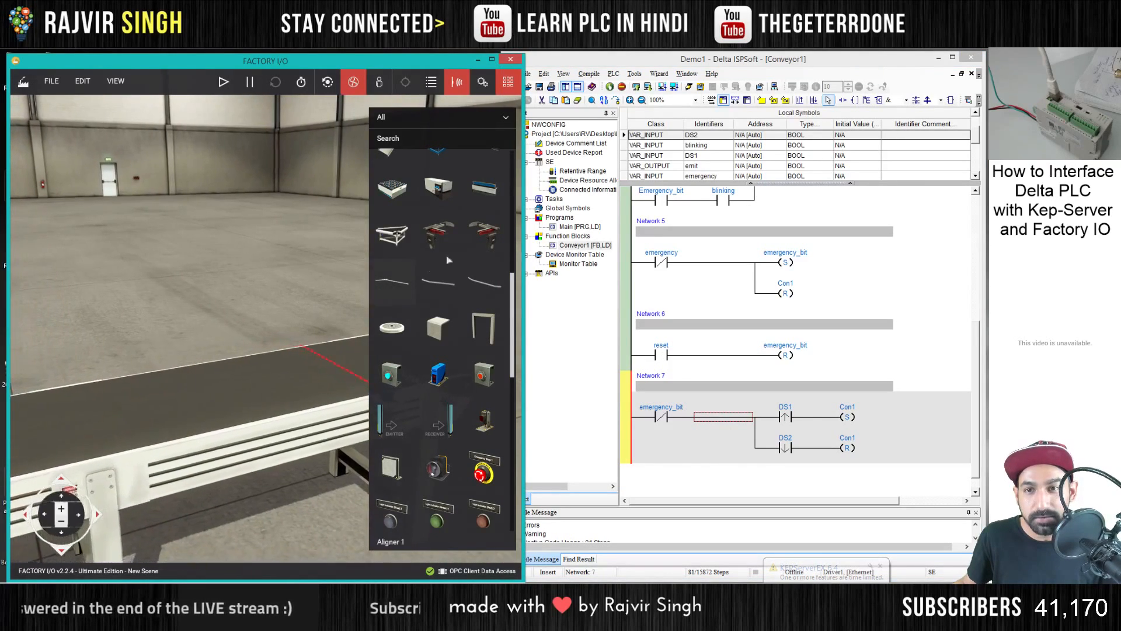
{"action": "double_click", "coordinate": [577, 228]}
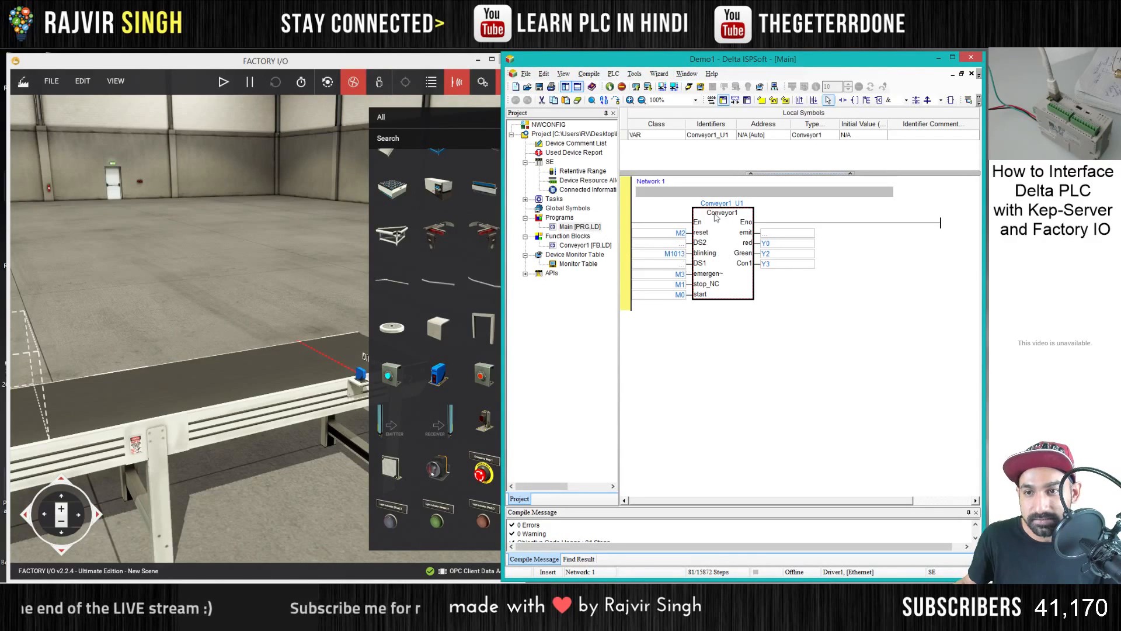
- In Factory I/O's driver configuration, map Diffuse Sensor 1 to DVP12SE_M4 and Diffuse Sensor 2 to DVP12SE_M5
{"action": "left_click", "coordinate": [52, 80]}
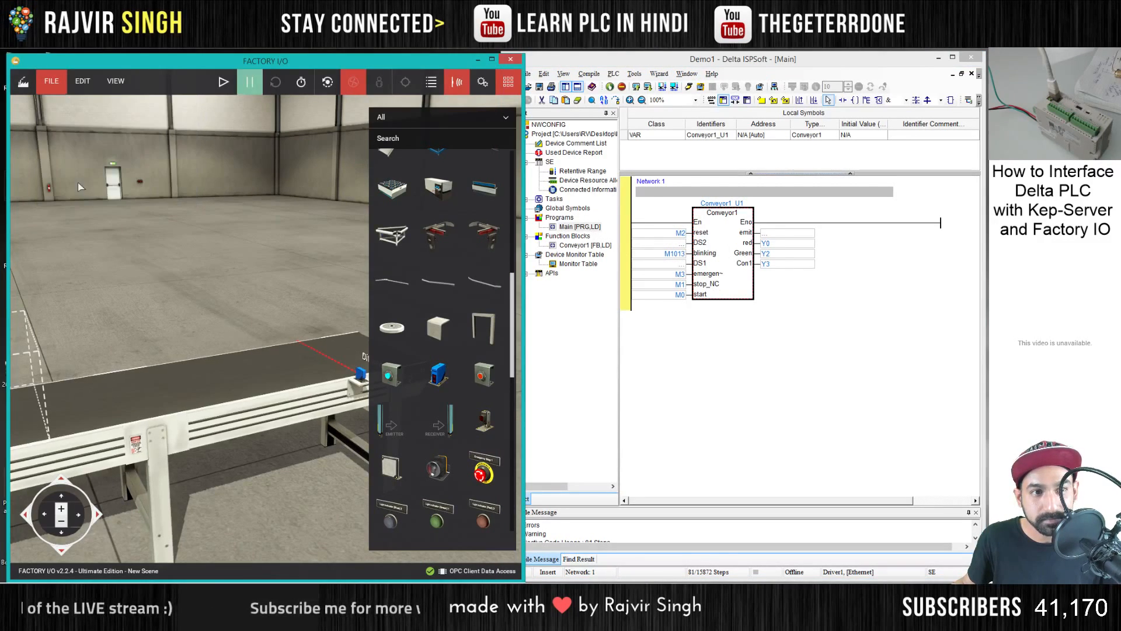
{"action": "left_click", "coordinate": [78, 182]}
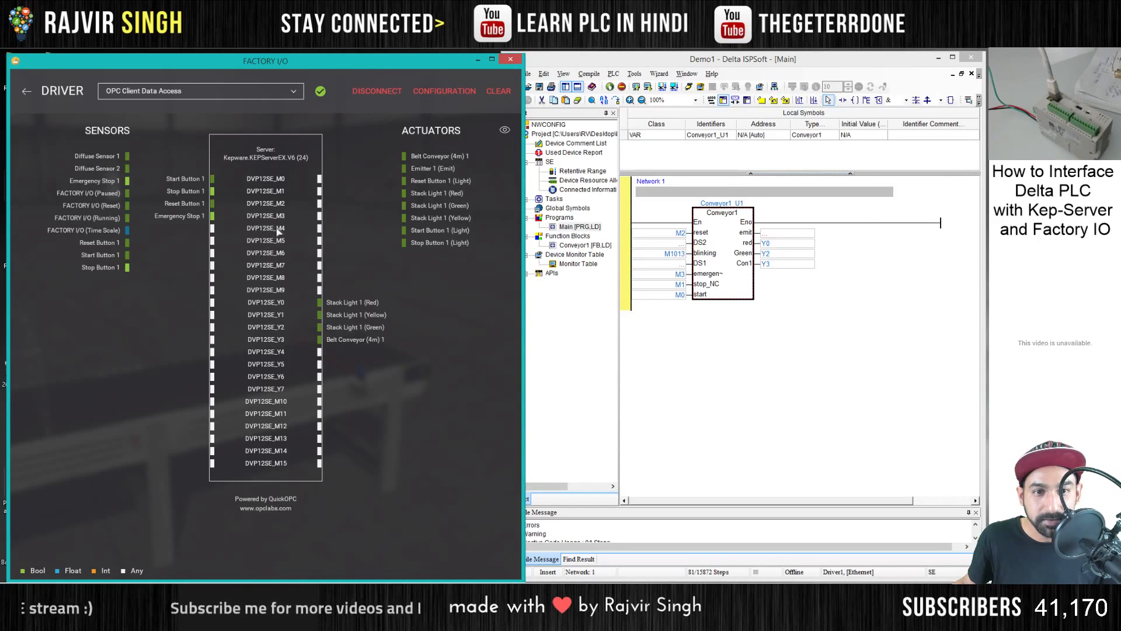
{"action": "left_click_drag", "start_coordinate": [96, 156], "coordinate": [185, 228]}
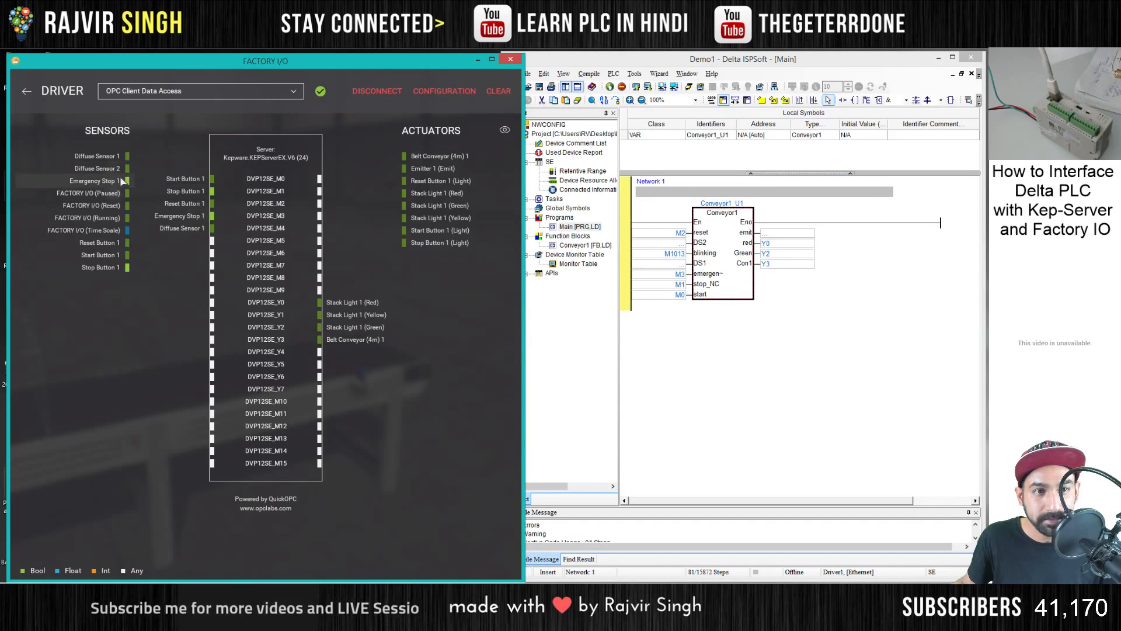
{"action": "left_click_drag", "start_coordinate": [100, 168], "coordinate": [187, 240]}
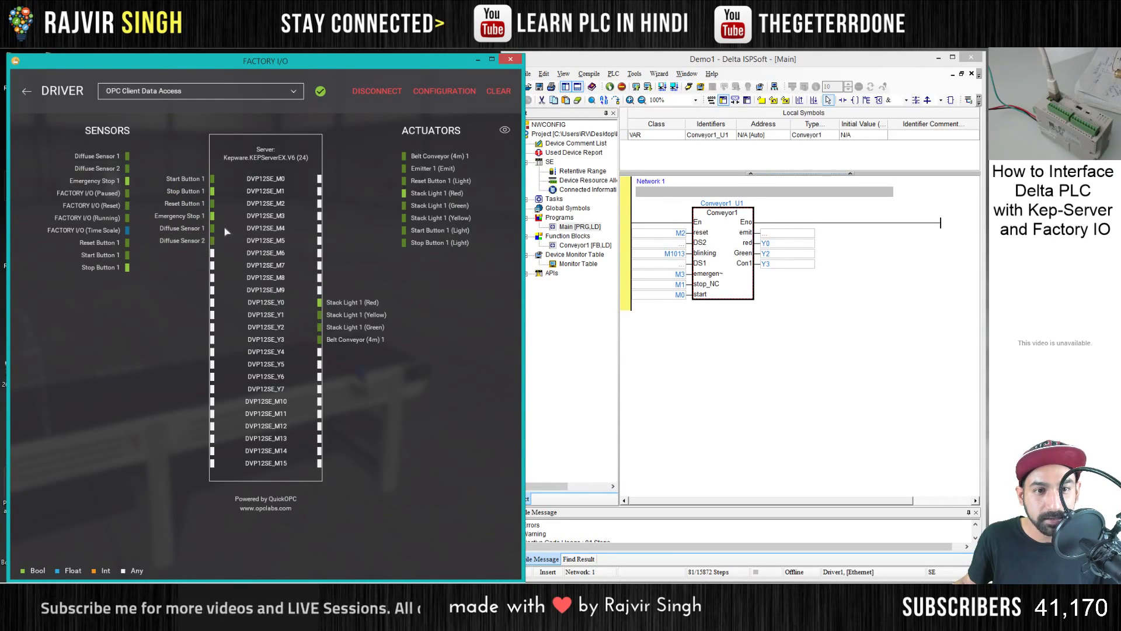
- In ISPSoft's Main program, assign M4 to the Conveyor1 block's DS1 input and M5 to its DS2 input
{"action": "left_click", "coordinate": [680, 264]}
{"action": "type", "text": "M4"}
{"action": "key", "text": "Return"}
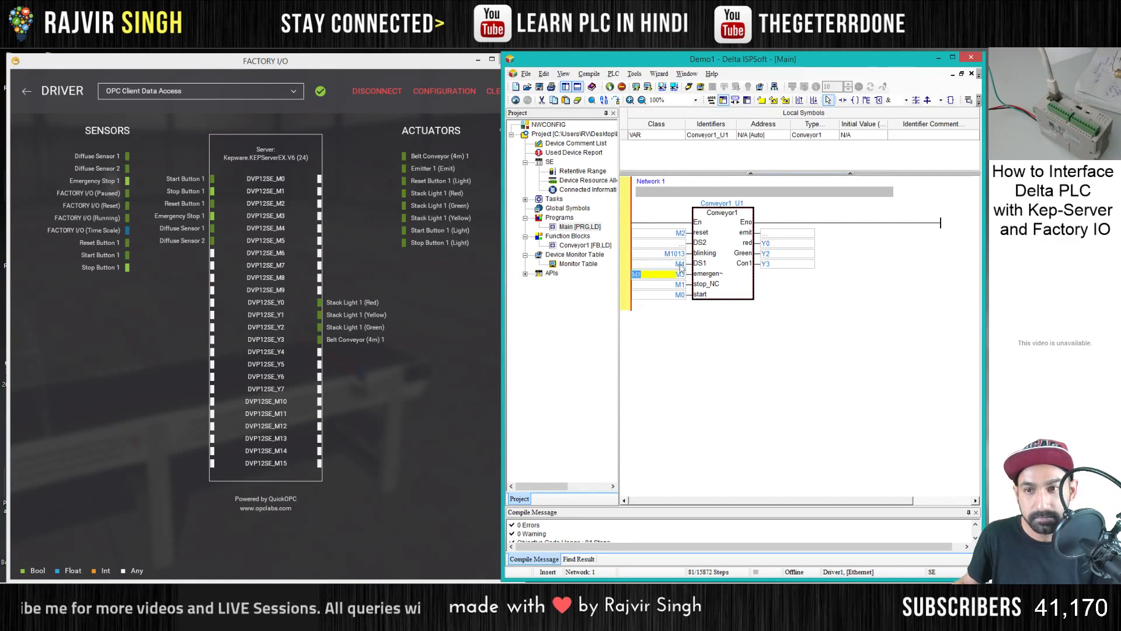
{"action": "left_click", "coordinate": [667, 242]}
{"action": "type", "text": "m"}
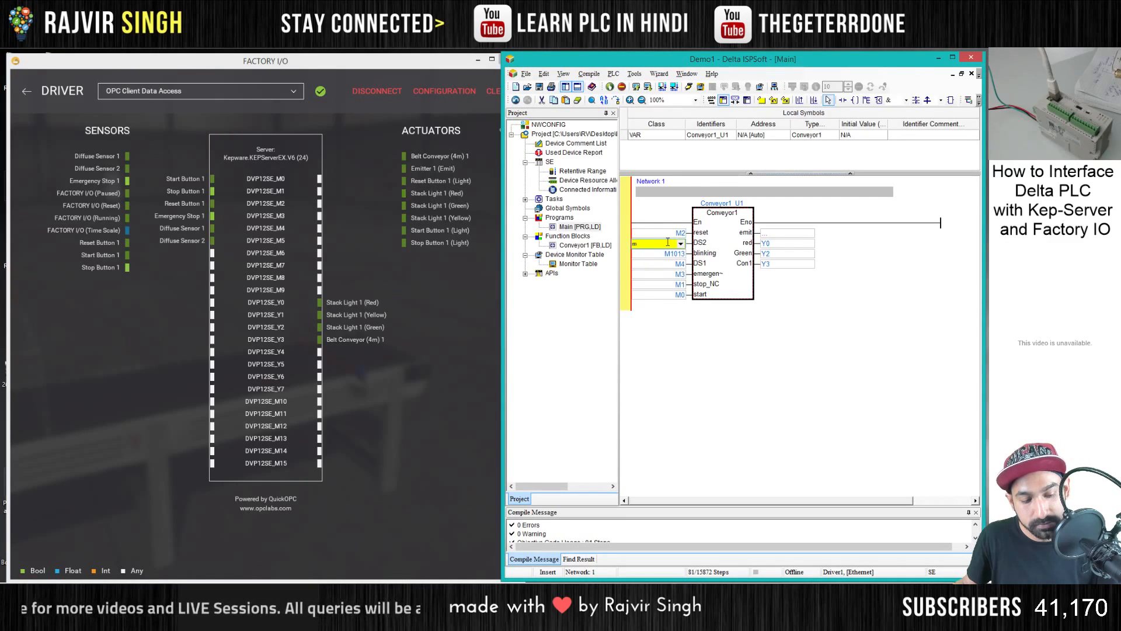
{"action": "type", "text": "5"}
{"action": "key", "text": "Return"}
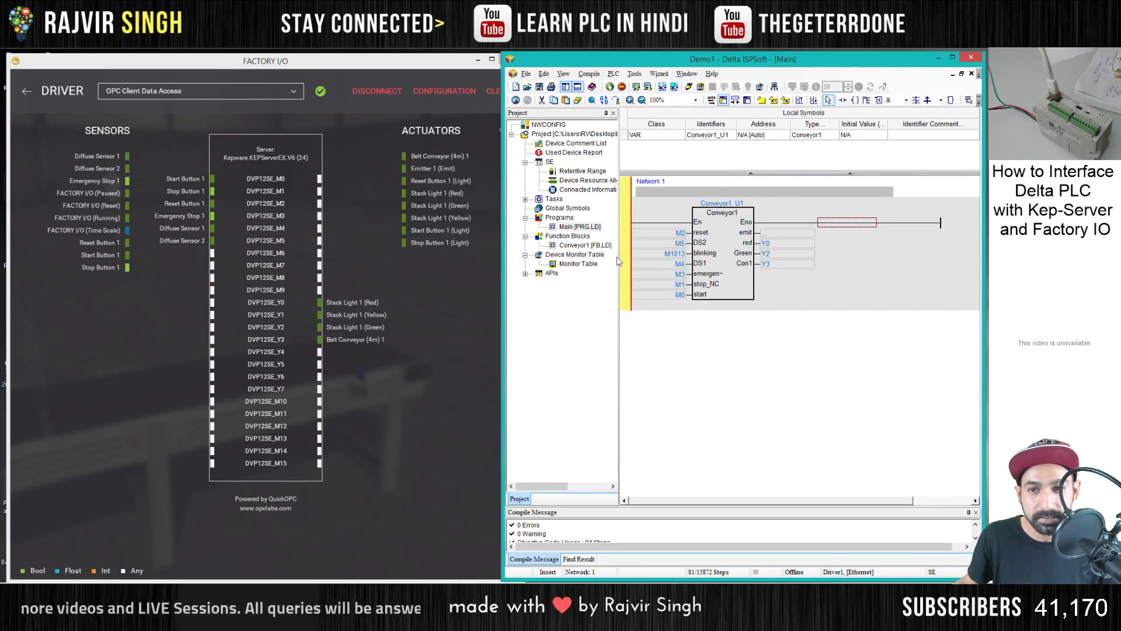
- Return Factory I/O to the scene and download the updated ISPSoft program to the PLC
{"action": "left_click", "coordinate": [27, 92]}
{"action": "left_click", "coordinate": [648, 88]}
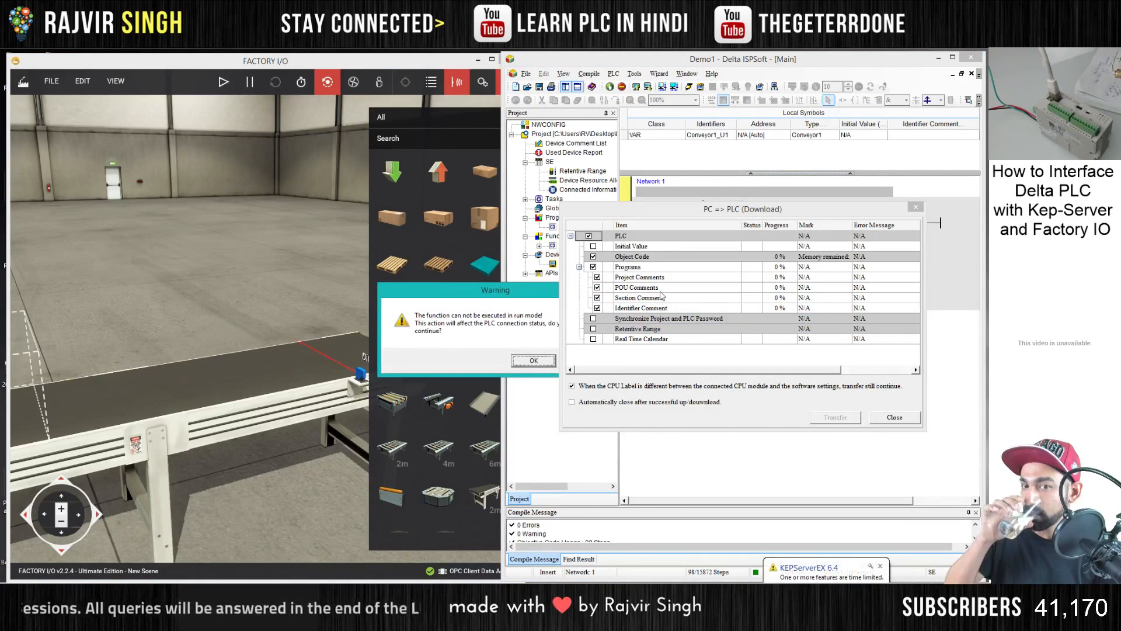
{"action": "key", "text": "Return"}
{"action": "key", "text": "Return"}
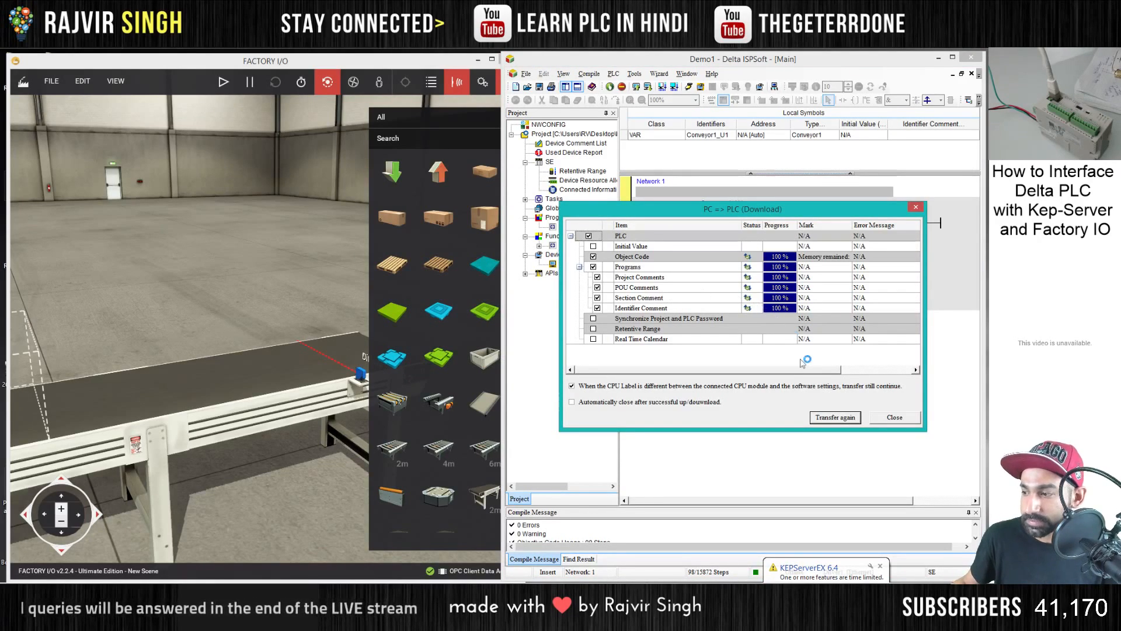
{"action": "left_click", "coordinate": [894, 417]}
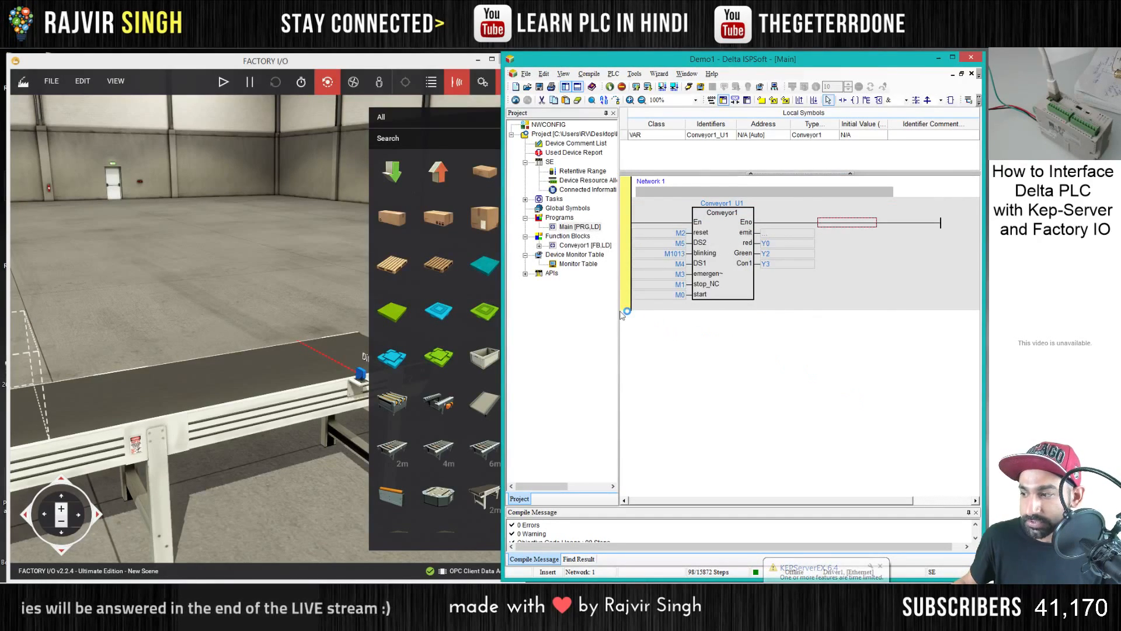
- Switch to Factory I/O and start the simulation with the control panel and conveyor entry in view
{"action": "left_click", "coordinate": [303, 268]}
{"action": "key", "text": "a"}
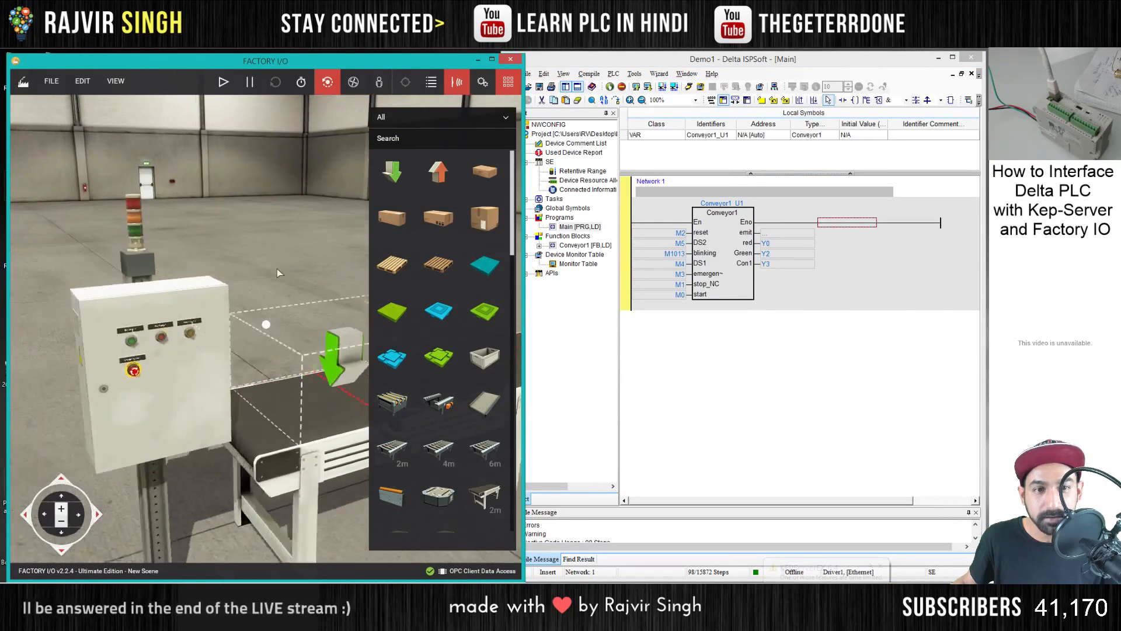
{"action": "key", "text": "d"}
{"action": "scroll", "coordinate": [274, 248], "scroll_direction": "down", "scroll_amount": 3}
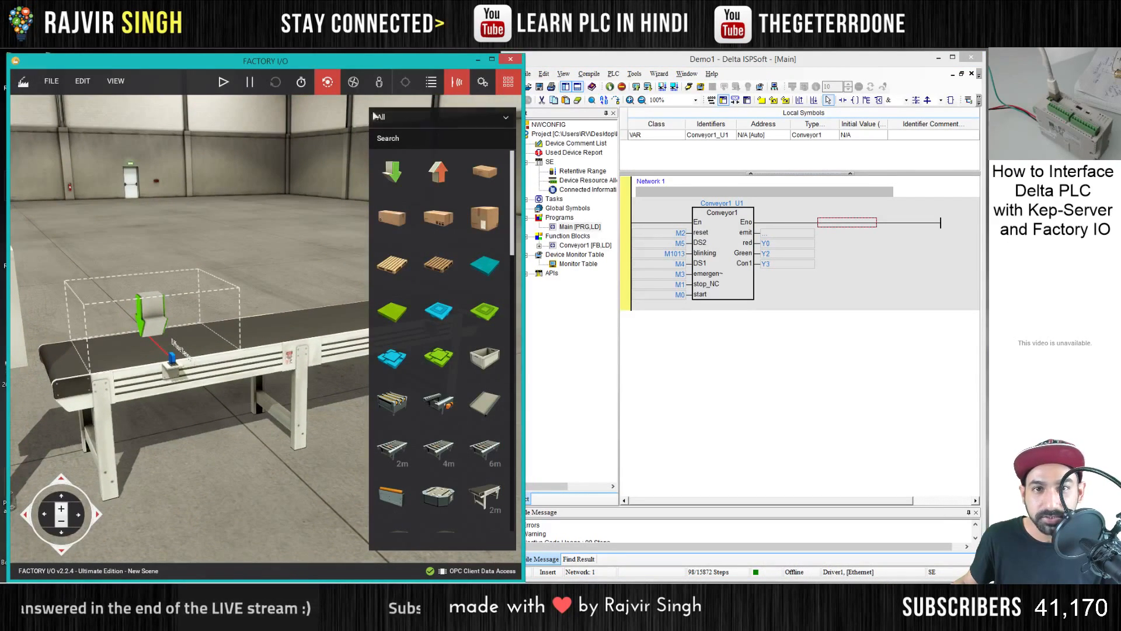
{"action": "left_click", "coordinate": [230, 91]}
{"action": "key", "text": "a"}
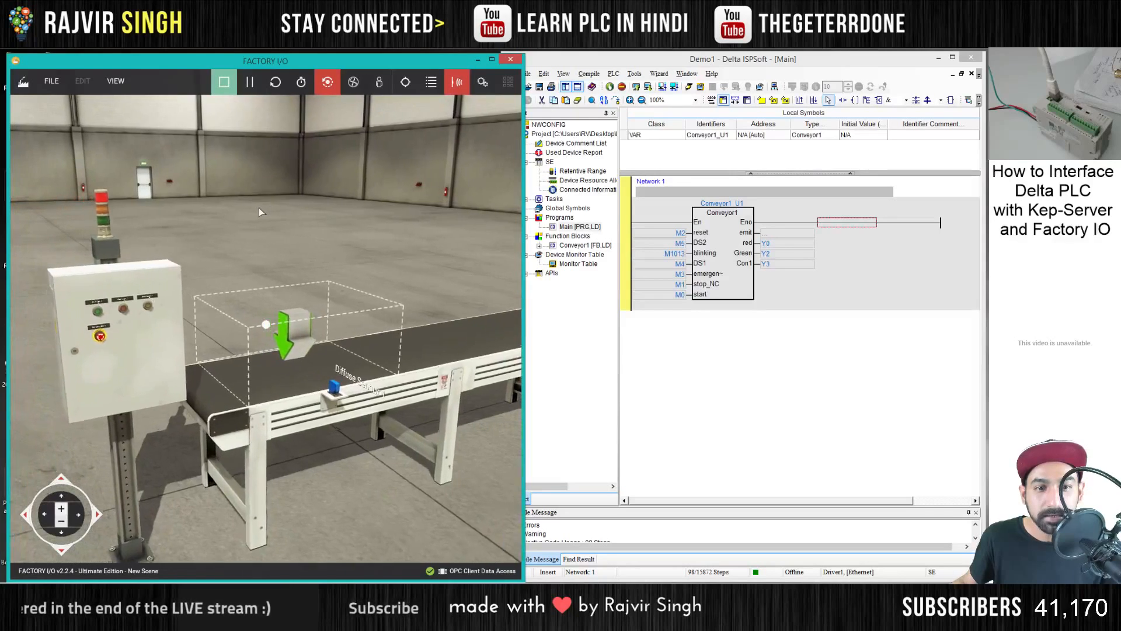
{"action": "scroll", "coordinate": [261, 212], "scroll_direction": "up", "scroll_amount": 2}
{"action": "scroll", "coordinate": [258, 208], "scroll_direction": "down", "scroll_amount": 4}
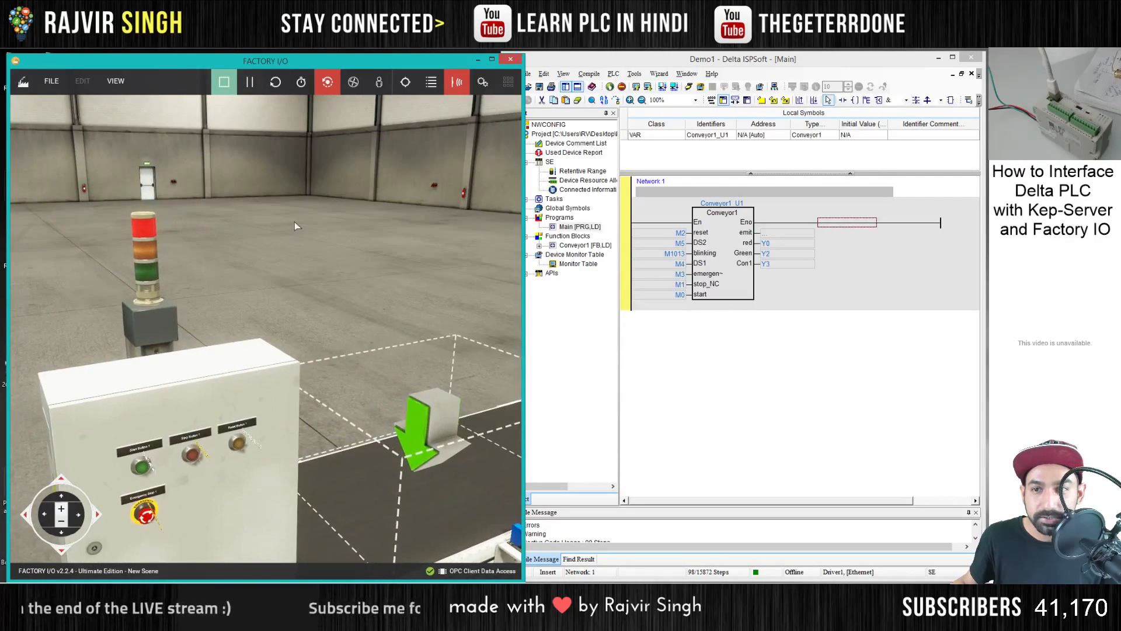
- Turn on online monitoring in ISPSoft and try Start Button 1 on the control panel in the Factory I/O scene
{"action": "left_click", "coordinate": [689, 88]}
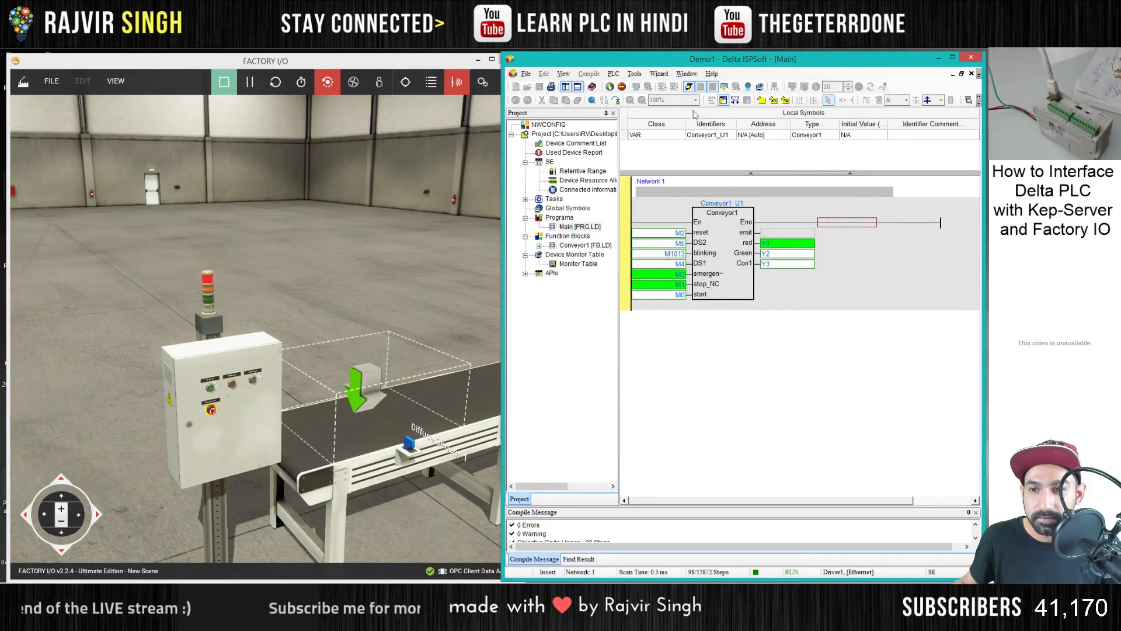
{"action": "left_click", "coordinate": [353, 82]}
{"action": "left_click_drag", "start_coordinate": [320, 203], "coordinate": [269, 321]}
{"action": "scroll", "coordinate": [245, 322], "scroll_direction": "up", "scroll_amount": 1}
{"action": "scroll", "coordinate": [231, 324], "scroll_direction": "up", "scroll_amount": 2}
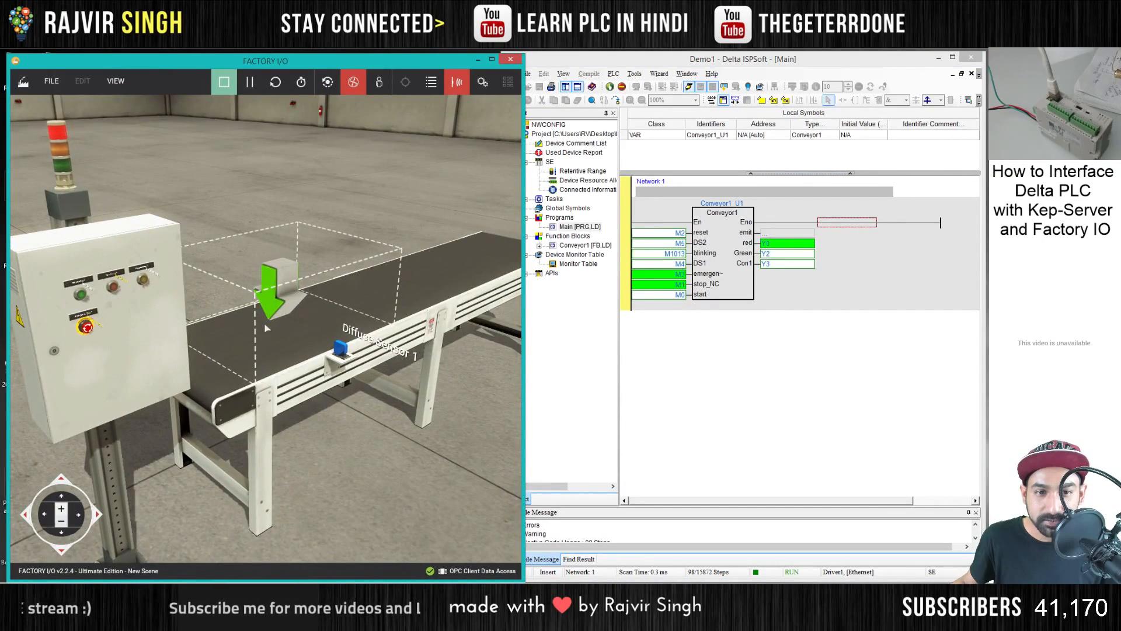
{"action": "left_click", "coordinate": [81, 295]}
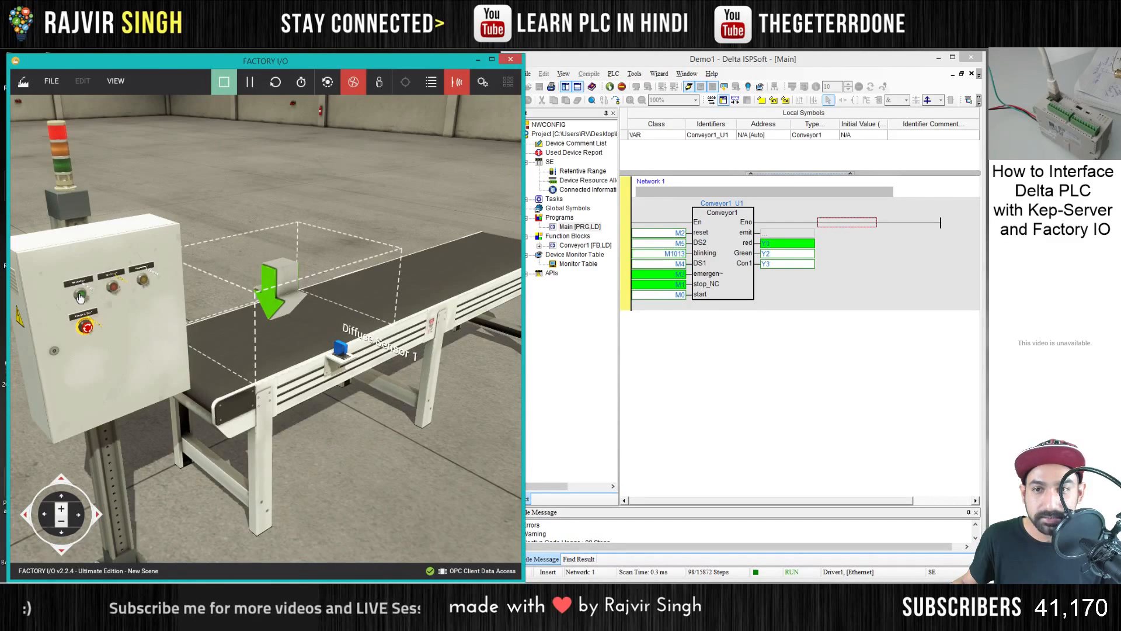
- Open Factory I/O's driver configuration and map the Emitter 1 (Emit) actuator to DVP12SE_Y4
{"action": "left_click", "coordinate": [51, 83]}
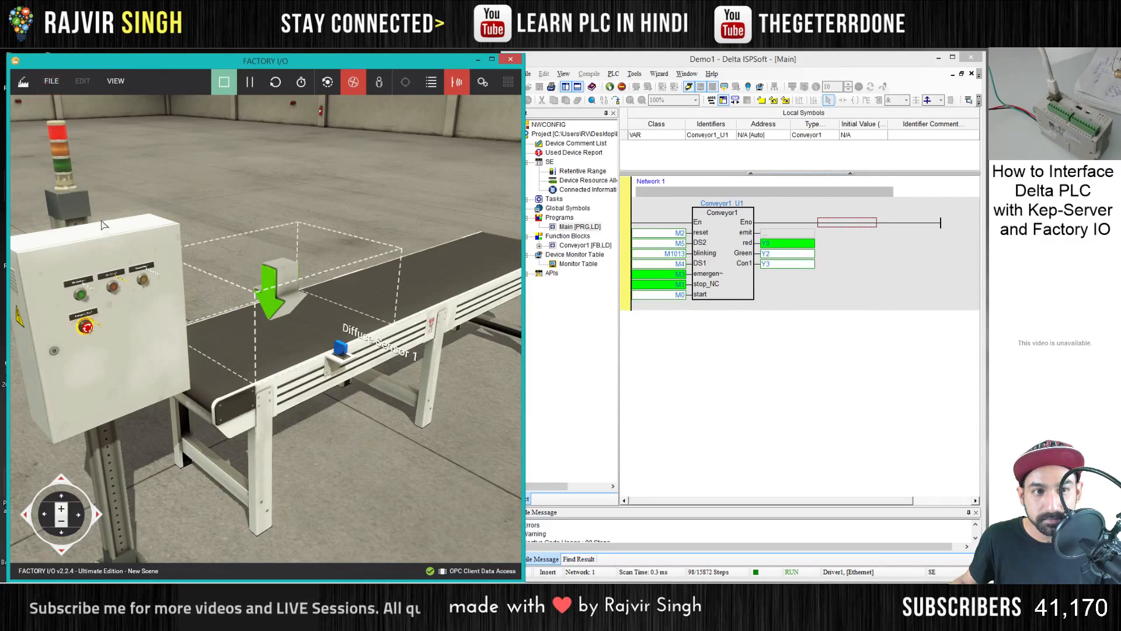
{"action": "left_click", "coordinate": [51, 82]}
{"action": "left_click", "coordinate": [88, 181]}
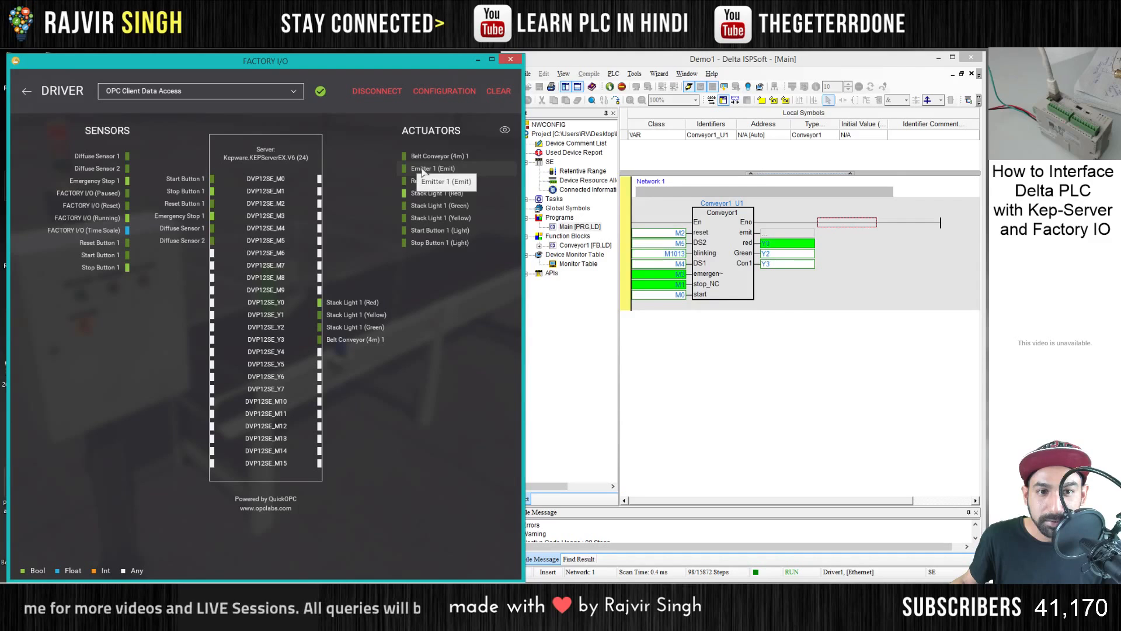
{"action": "left_click", "coordinate": [779, 232]}
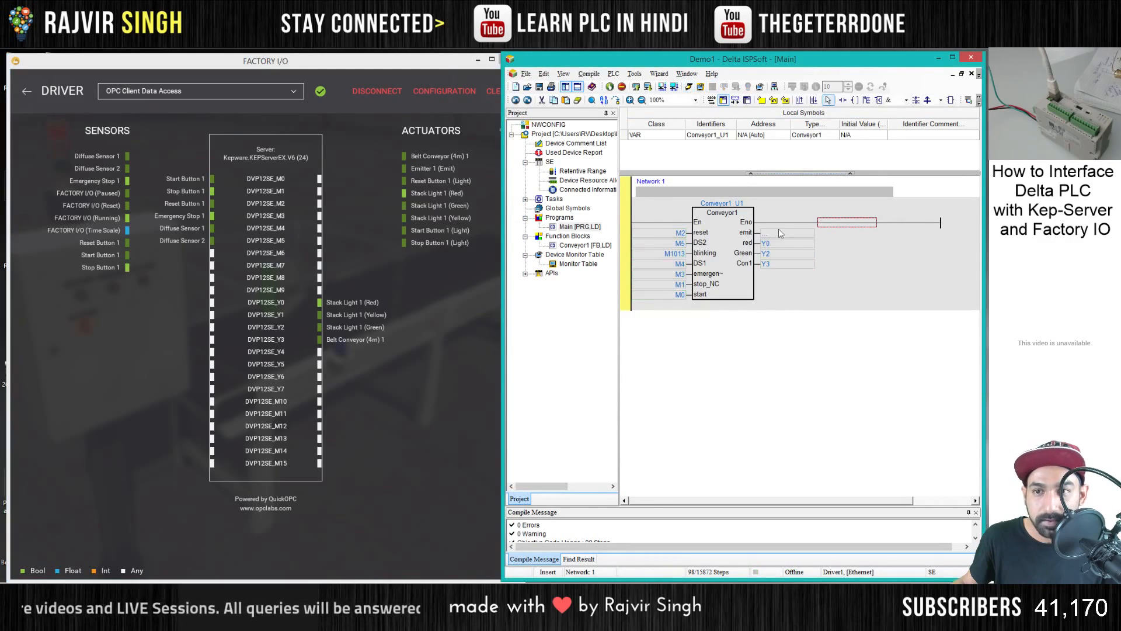
{"action": "left_click_drag", "start_coordinate": [432, 168], "coordinate": [349, 360]}
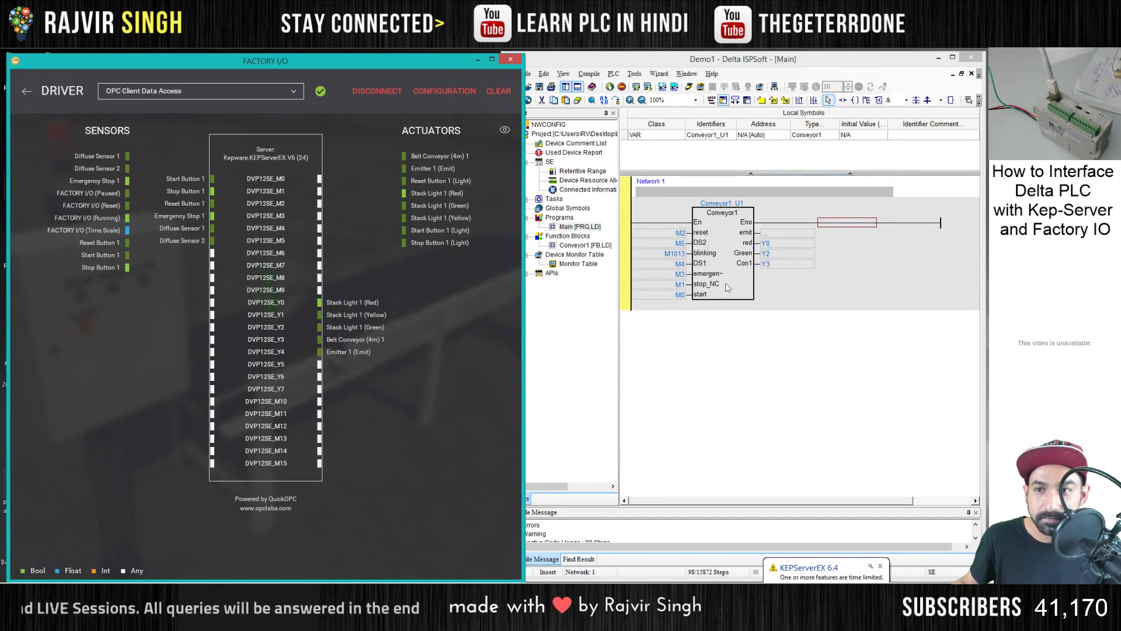
- In ISPSoft's Main program, assign Y4 to the Conveyor1 block's emit output
{"action": "left_click", "coordinate": [772, 233]}
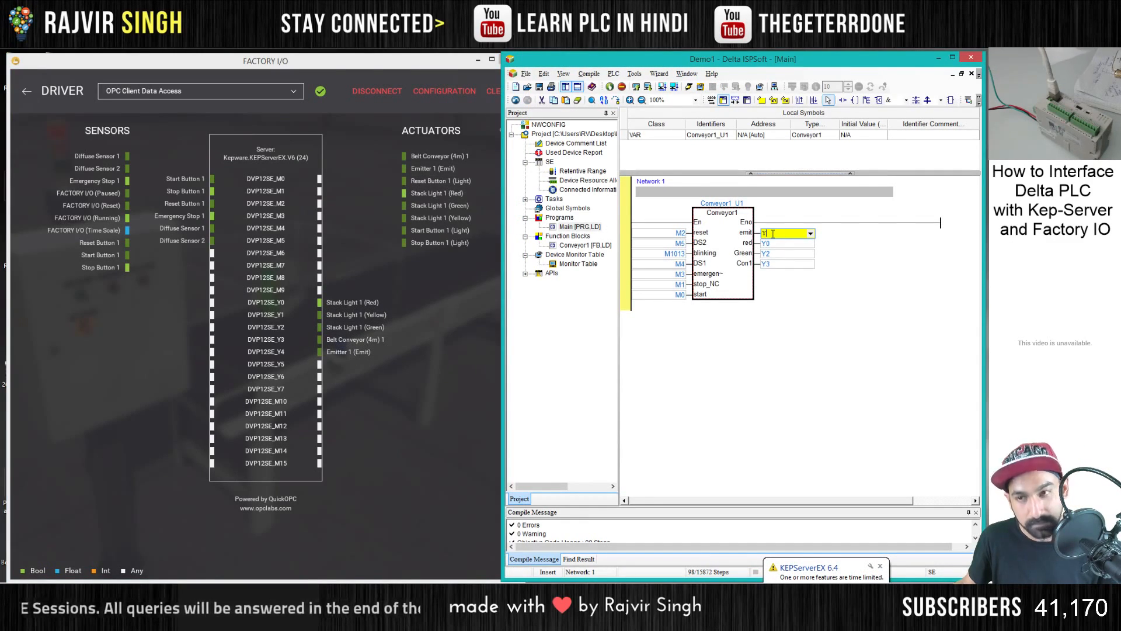
{"action": "key", "text": "Return"}
{"action": "left_click", "coordinate": [734, 329]}
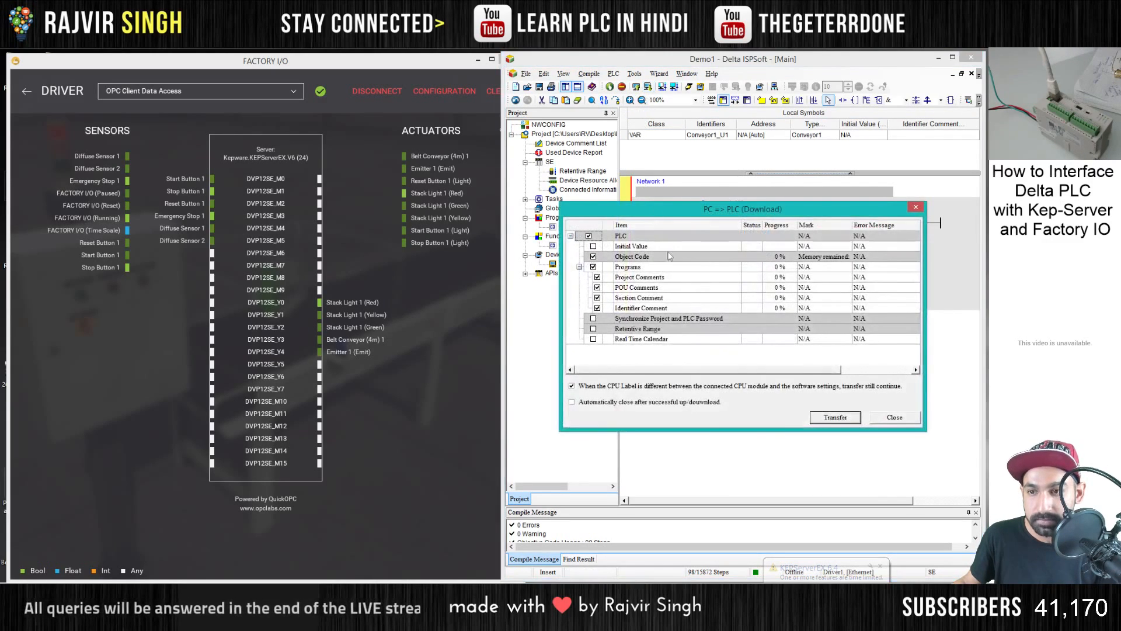
- Download the updated program to the PLC and turn online monitoring back on
{"action": "key", "text": "Return"}
{"action": "key", "text": "Return"}
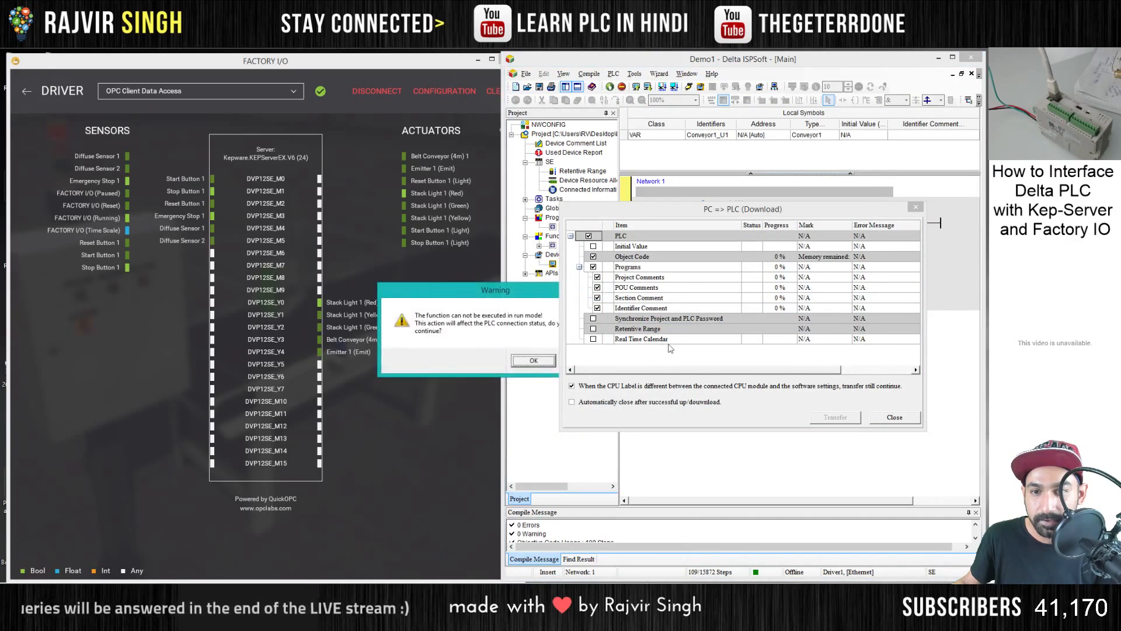
{"action": "key", "text": "Return"}
{"action": "key", "text": "Return"}
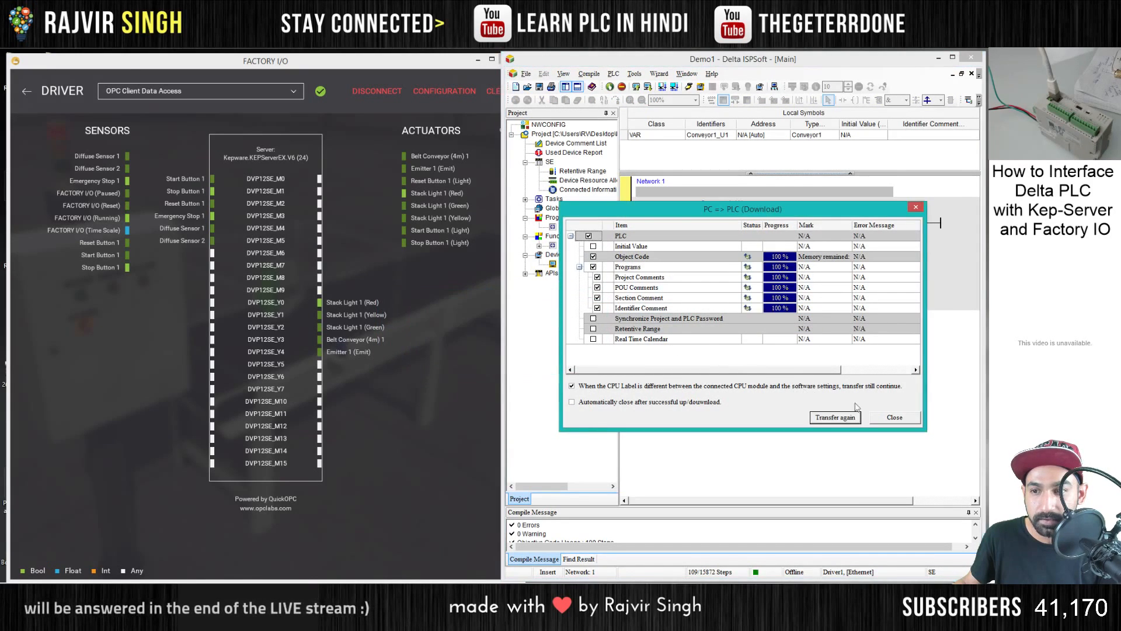
{"action": "left_click", "coordinate": [887, 417]}
{"action": "left_click", "coordinate": [688, 88]}
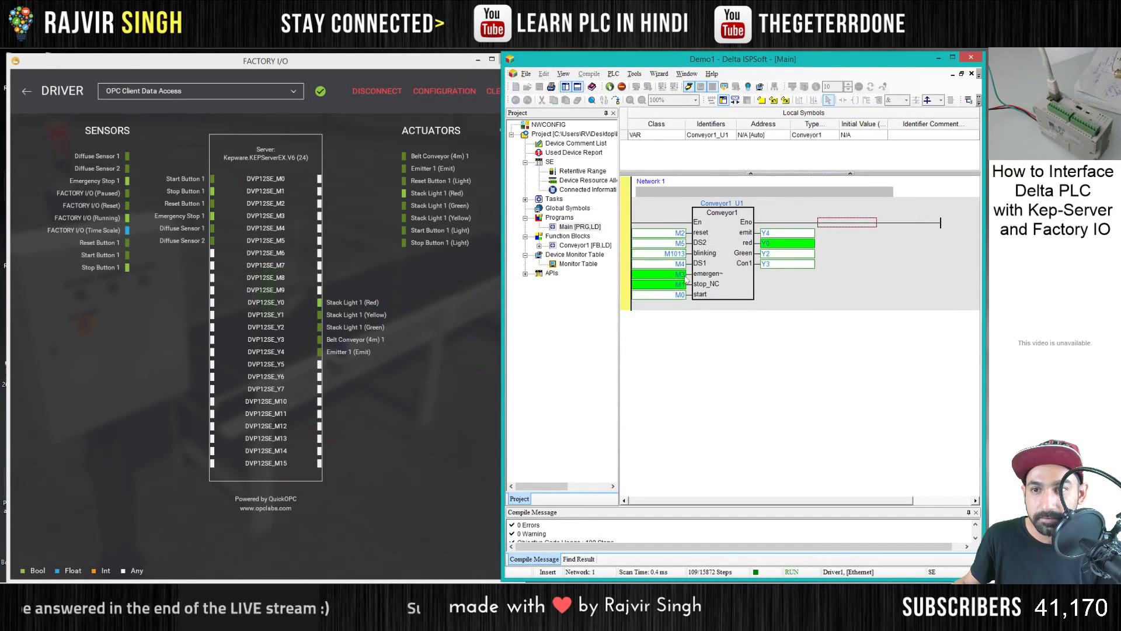
- Return Factory I/O to the scene, operate Start Button 1, and watch the boxes pass both diffuse sensors
{"action": "left_click", "coordinate": [26, 91]}
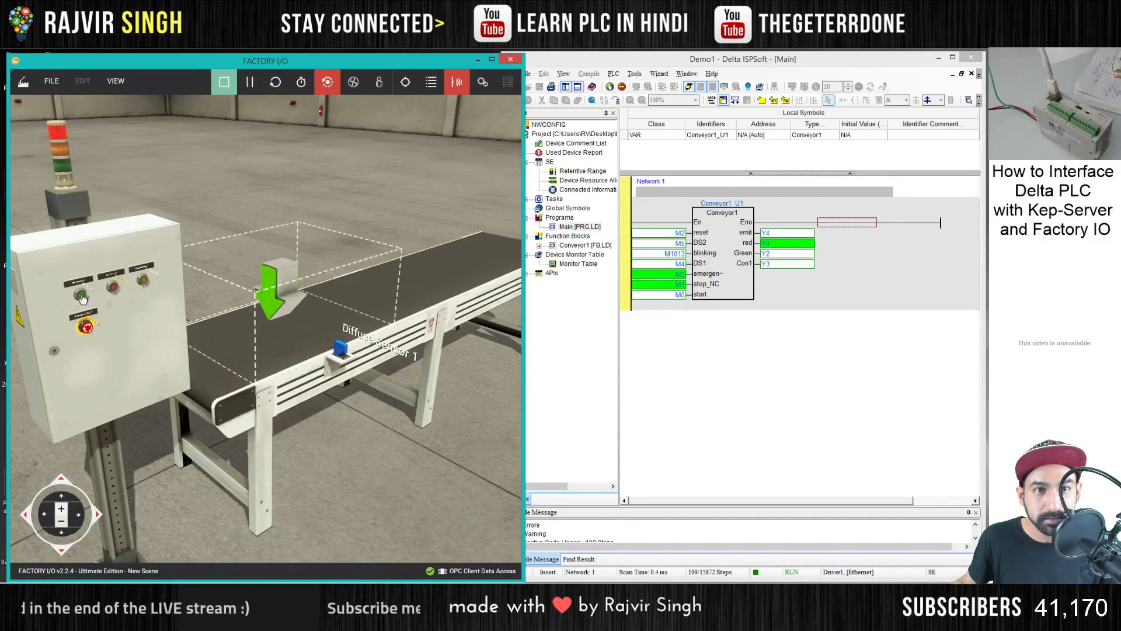
{"action": "left_click", "coordinate": [82, 299]}
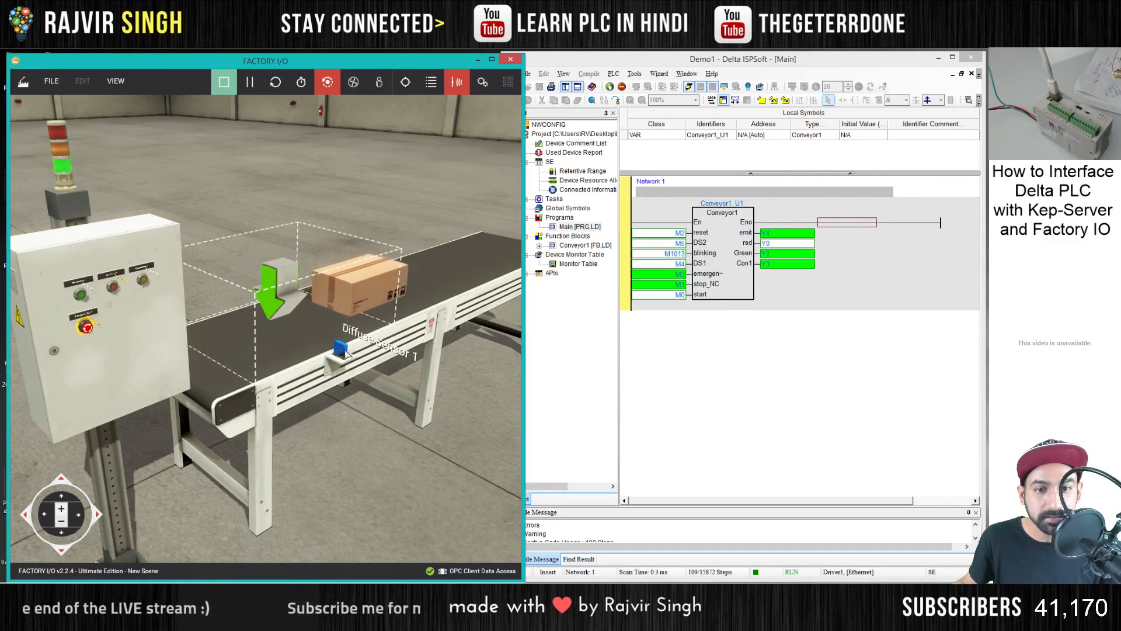
{"action": "left_click_drag", "start_coordinate": [354, 385], "coordinate": [394, 402]}
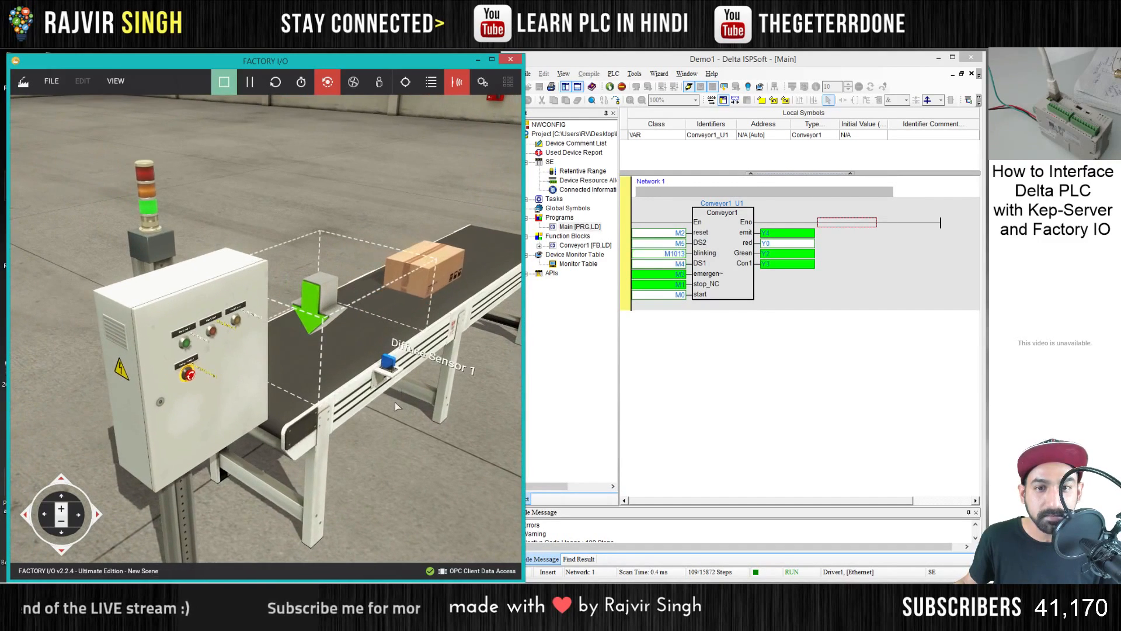
{"action": "left_click", "coordinate": [355, 83]}
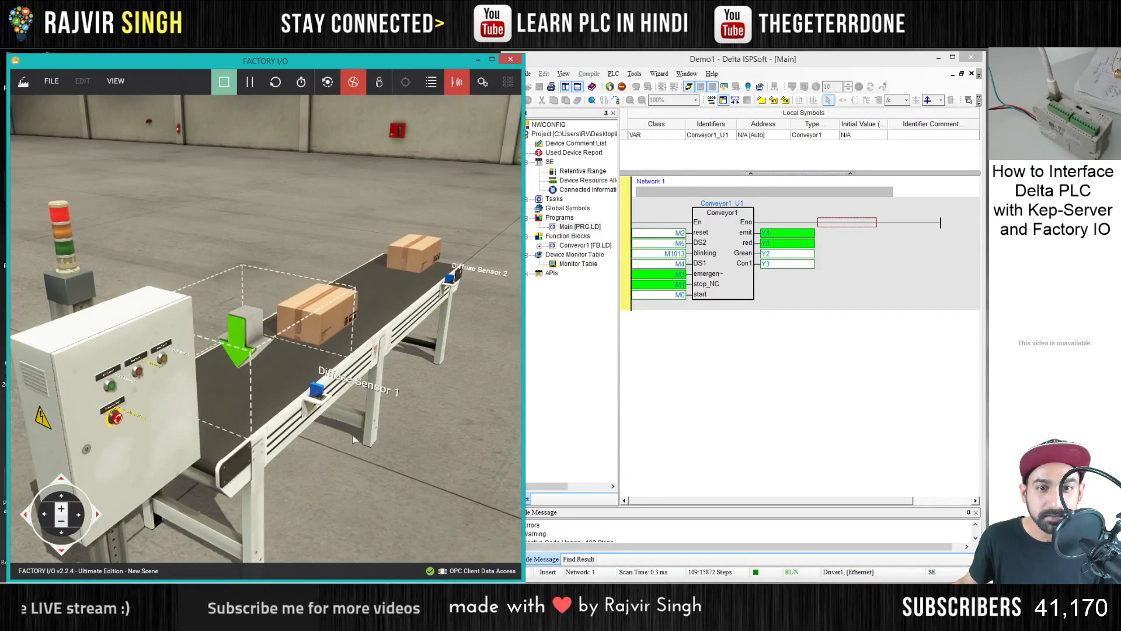
{"action": "left_click_drag", "start_coordinate": [465, 404], "coordinate": [420, 379]}
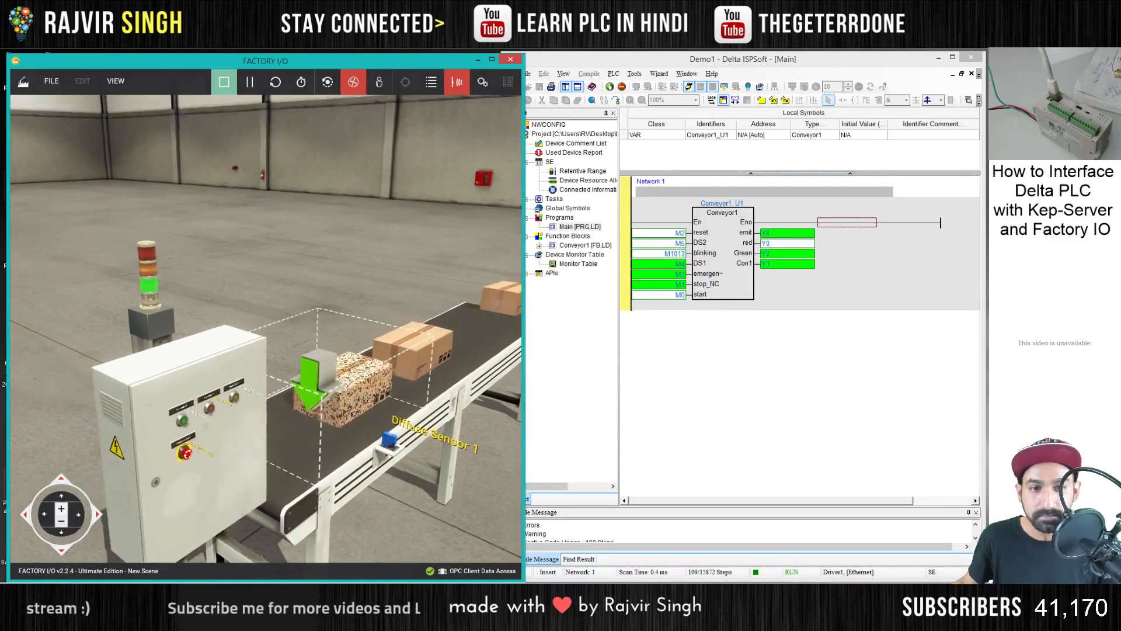
{"action": "left_click_drag", "start_coordinate": [330, 326], "coordinate": [266, 322]}
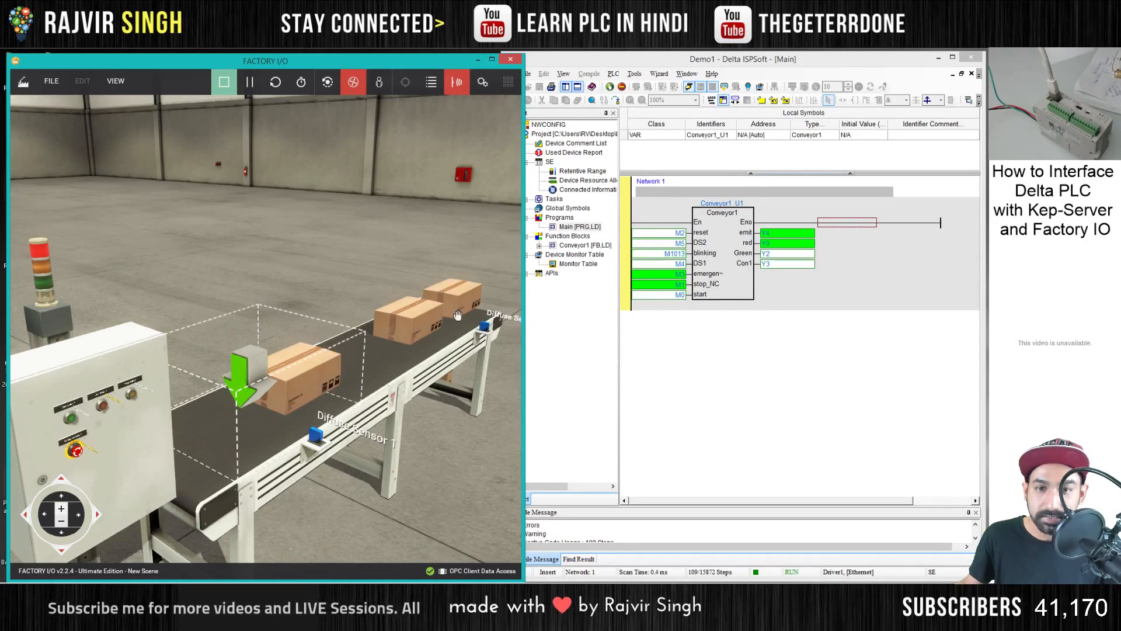
{"action": "scroll", "coordinate": [280, 428], "scroll_direction": "down", "scroll_amount": 1}
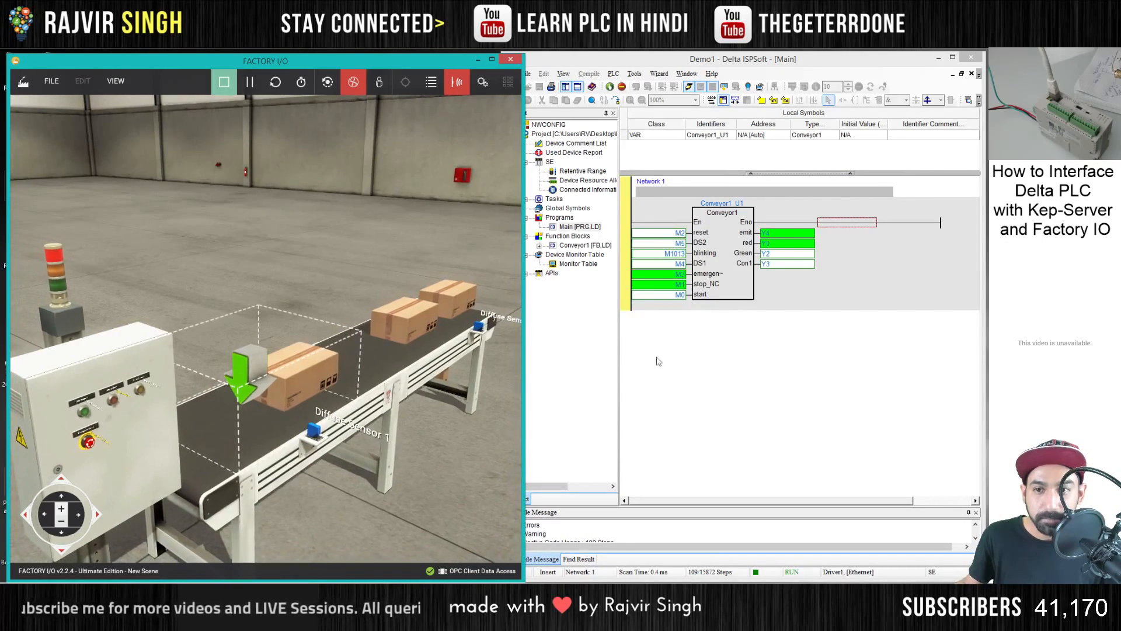
{"action": "key", "text": "d"}
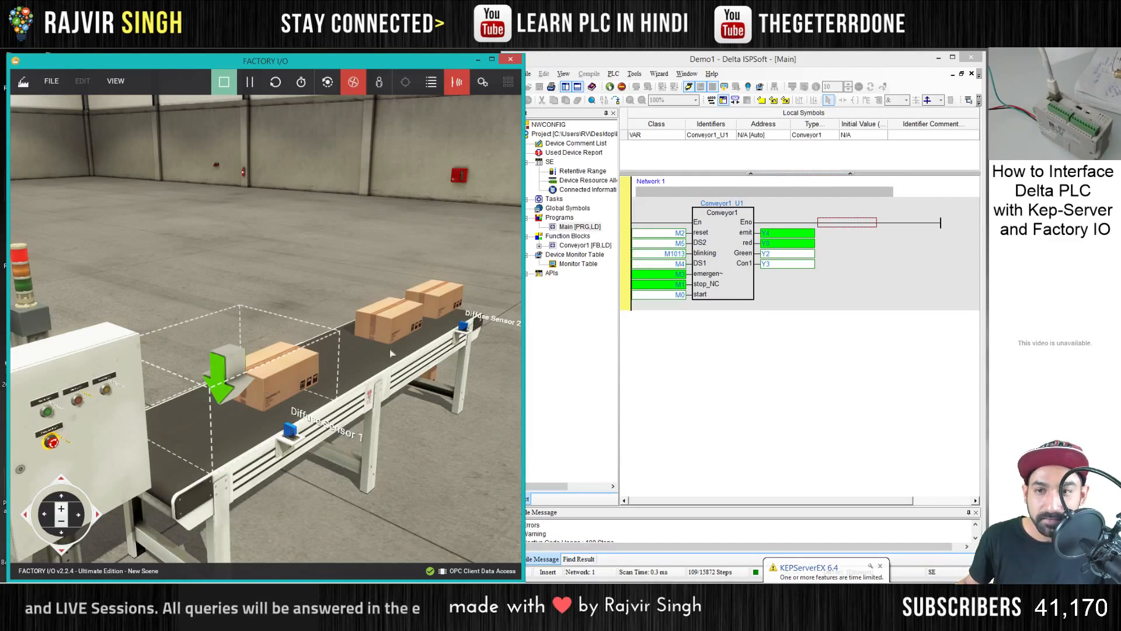
- Open the Conveyor1_U1 block instance in ISPSoft and examine the live state of its networks, especially the emit coil
{"action": "left_click", "coordinate": [736, 245]}
{"action": "double_click", "coordinate": [735, 245]}
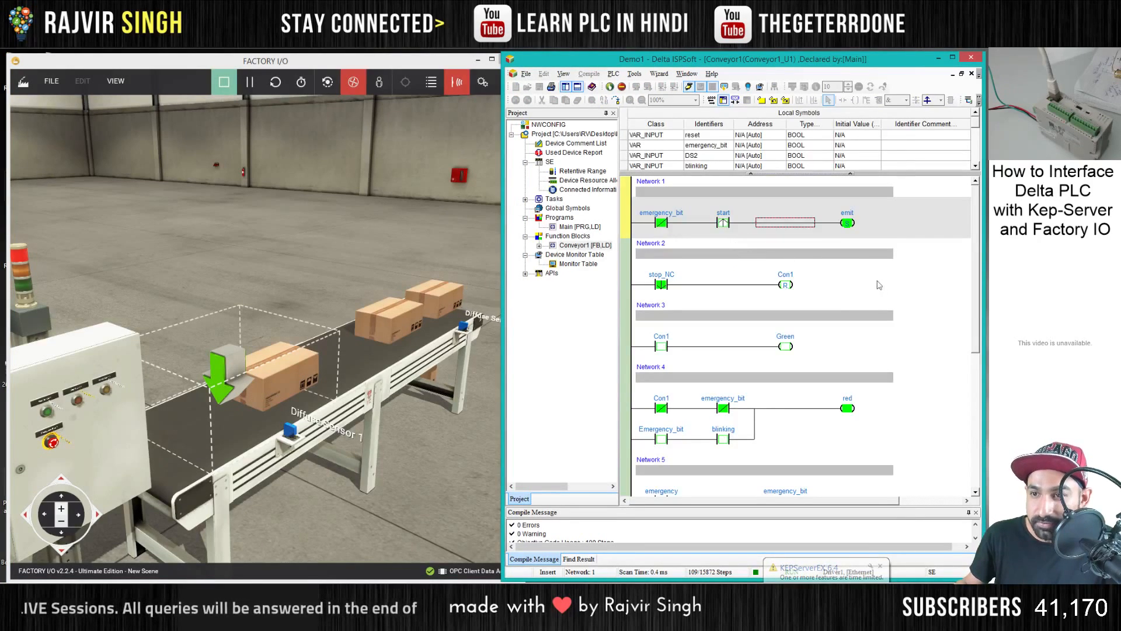
{"action": "scroll", "coordinate": [904, 309], "scroll_direction": "down", "scroll_amount": 3}
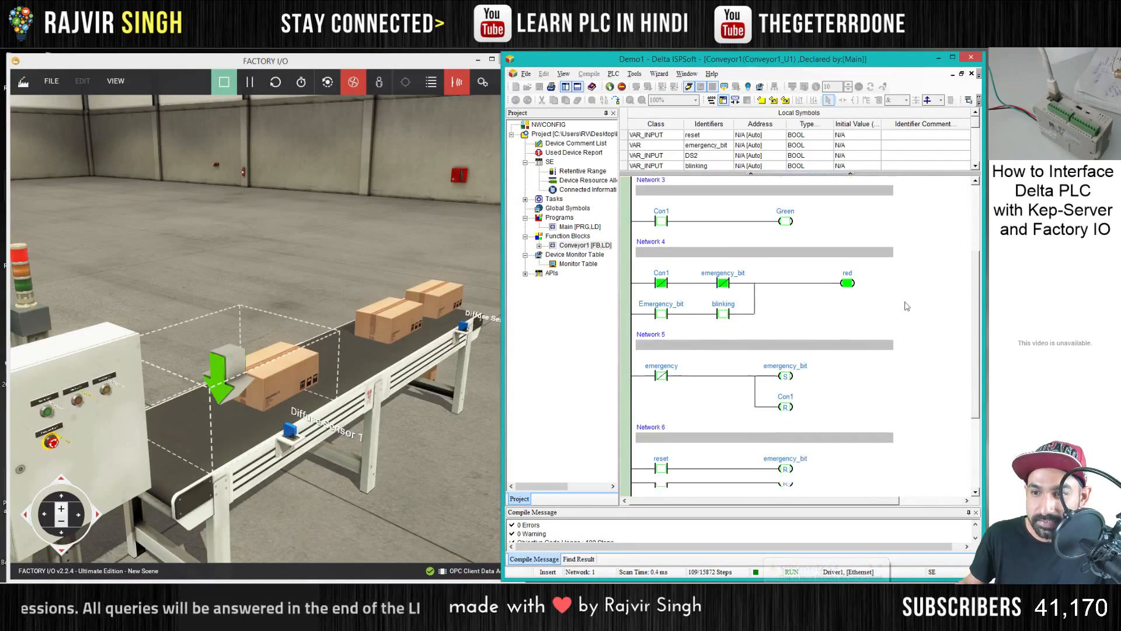
{"action": "scroll", "coordinate": [904, 309], "scroll_direction": "up", "scroll_amount": 2}
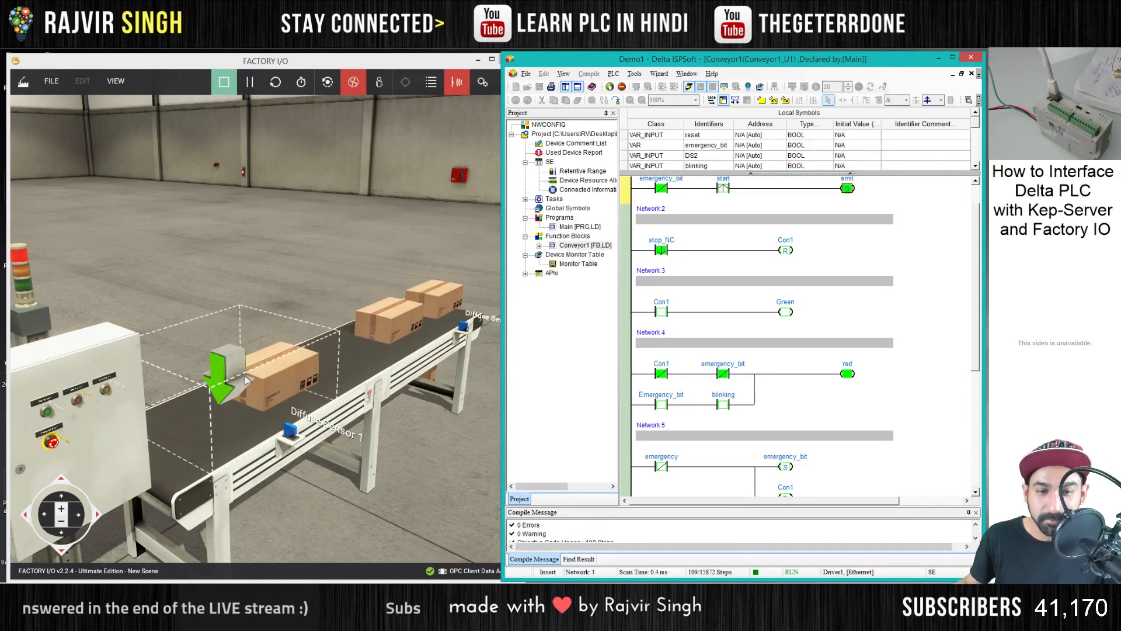
{"action": "left_click", "coordinate": [783, 368]}
{"action": "scroll", "coordinate": [783, 363], "scroll_direction": "down", "scroll_amount": 3}
{"action": "scroll", "coordinate": [824, 289], "scroll_direction": "up", "scroll_amount": 4}
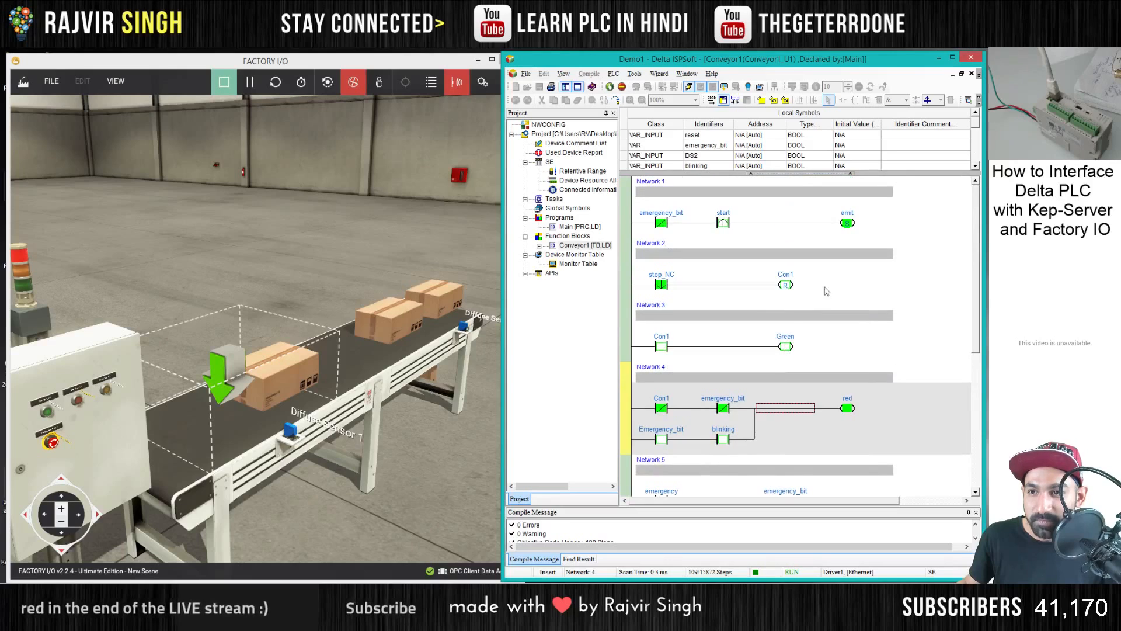
{"action": "left_click", "coordinate": [848, 223]}
- Stop online monitoring, open the Conveyor1 function block for editing, and add a parallel branch with a contact and coil in Network 1
{"action": "left_click", "coordinate": [689, 87]}
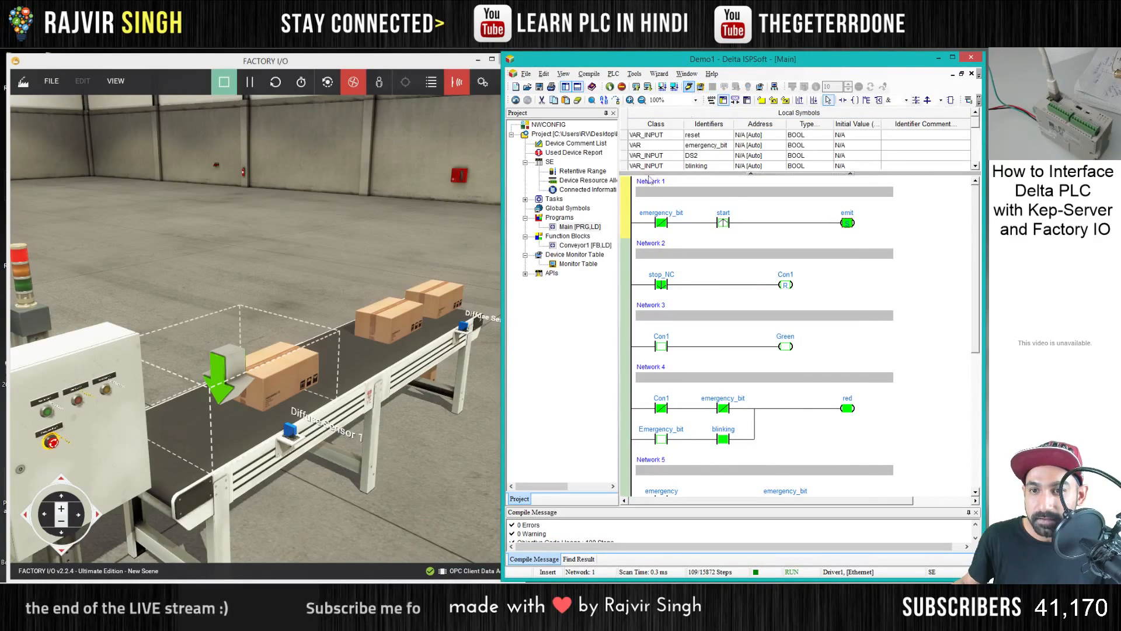
{"action": "double_click", "coordinate": [711, 251]}
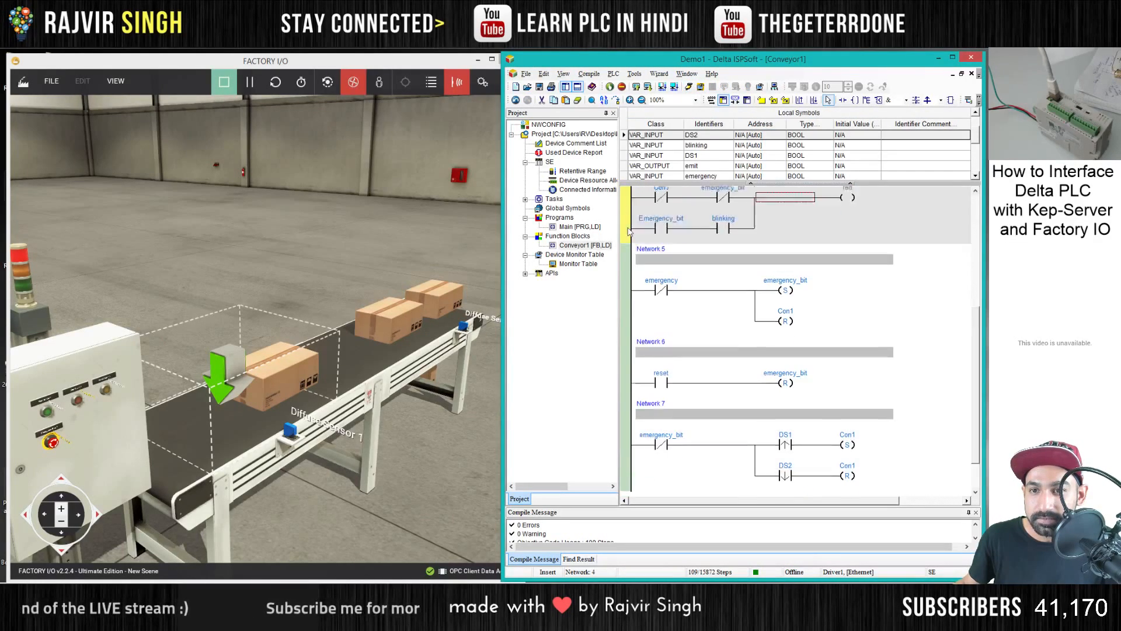
{"action": "scroll", "coordinate": [629, 231], "scroll_direction": "up", "scroll_amount": 2}
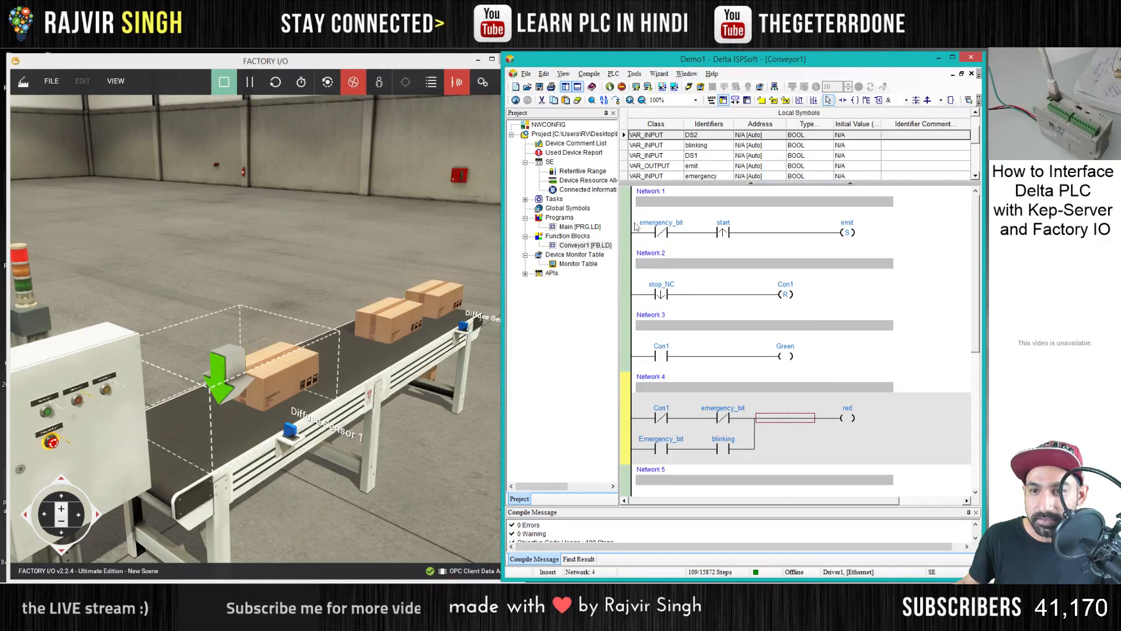
{"action": "left_click", "coordinate": [723, 232]}
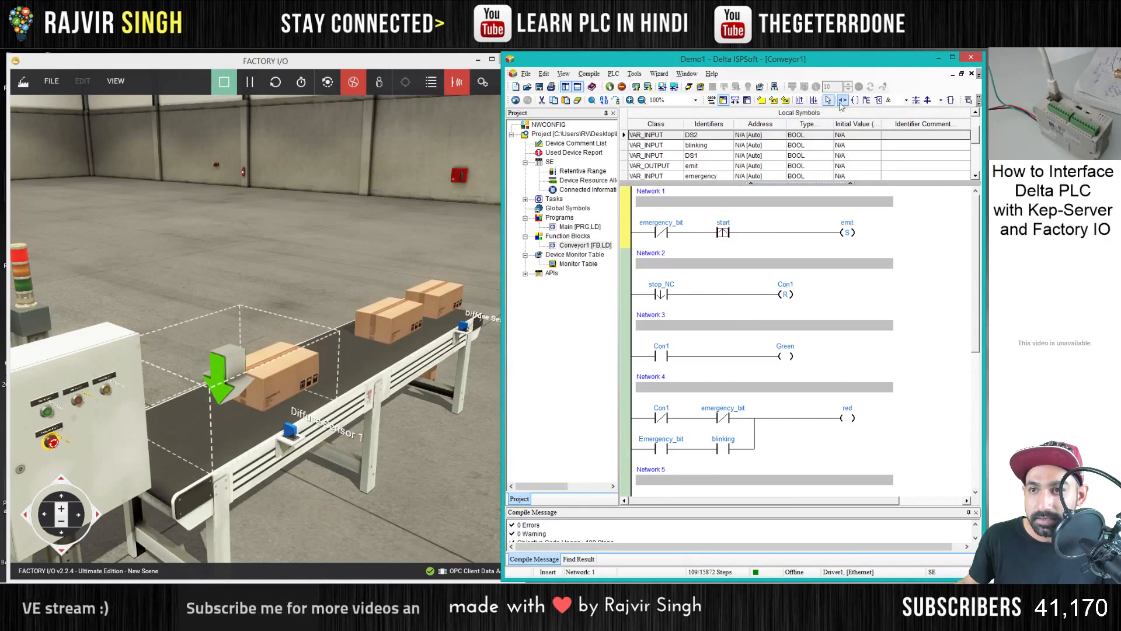
{"action": "left_click", "coordinate": [867, 101]}
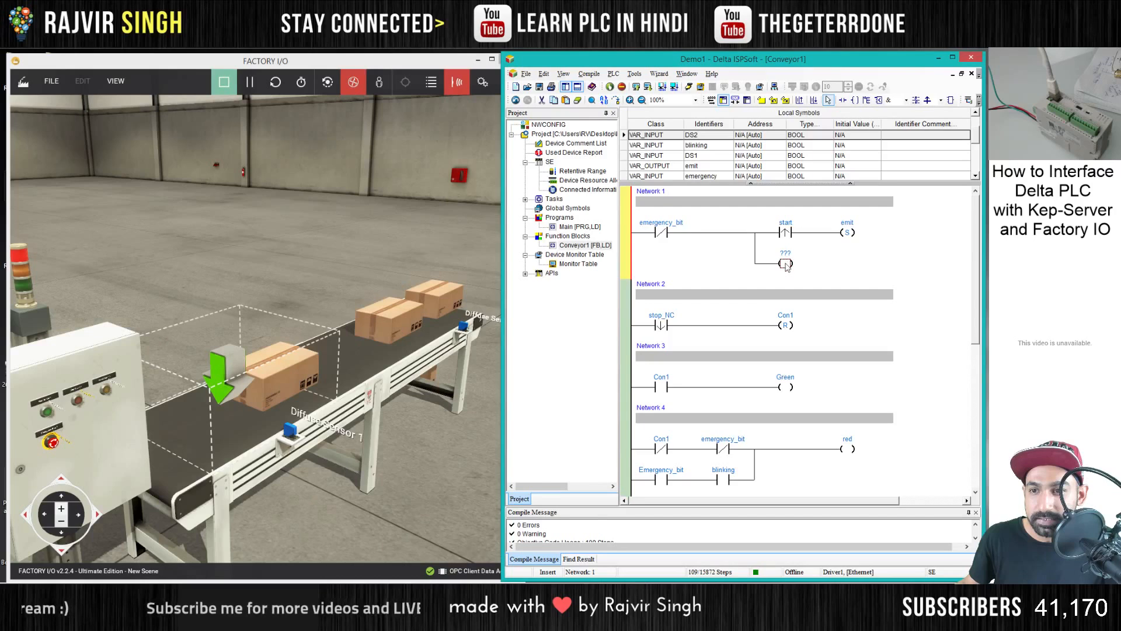
{"action": "type", "text": "ld"}
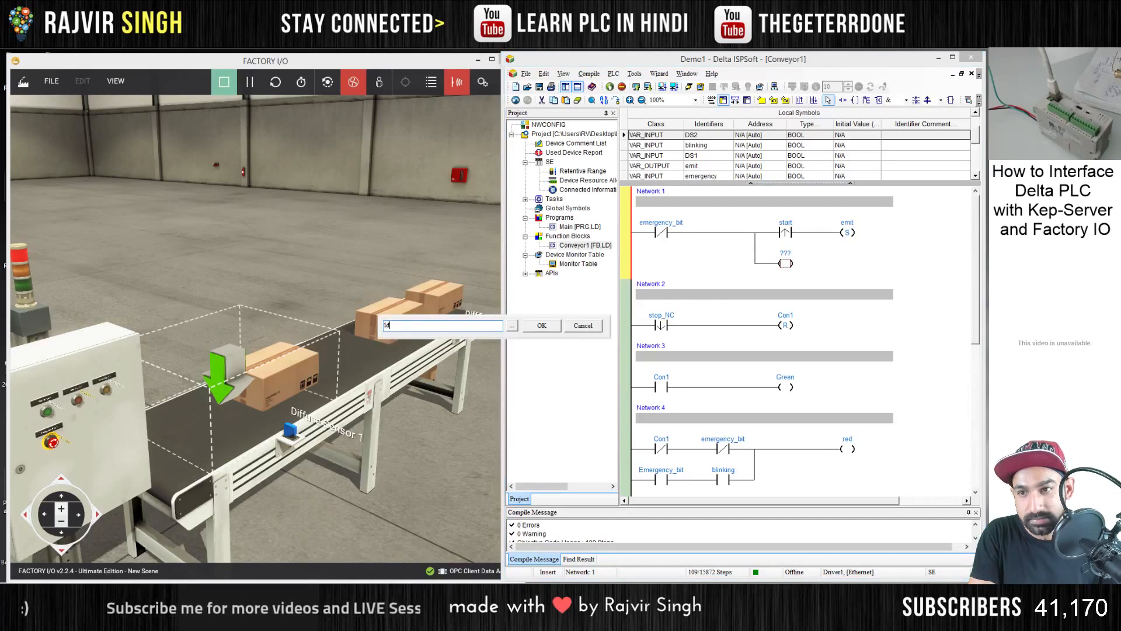
{"action": "key", "text": "Return"}
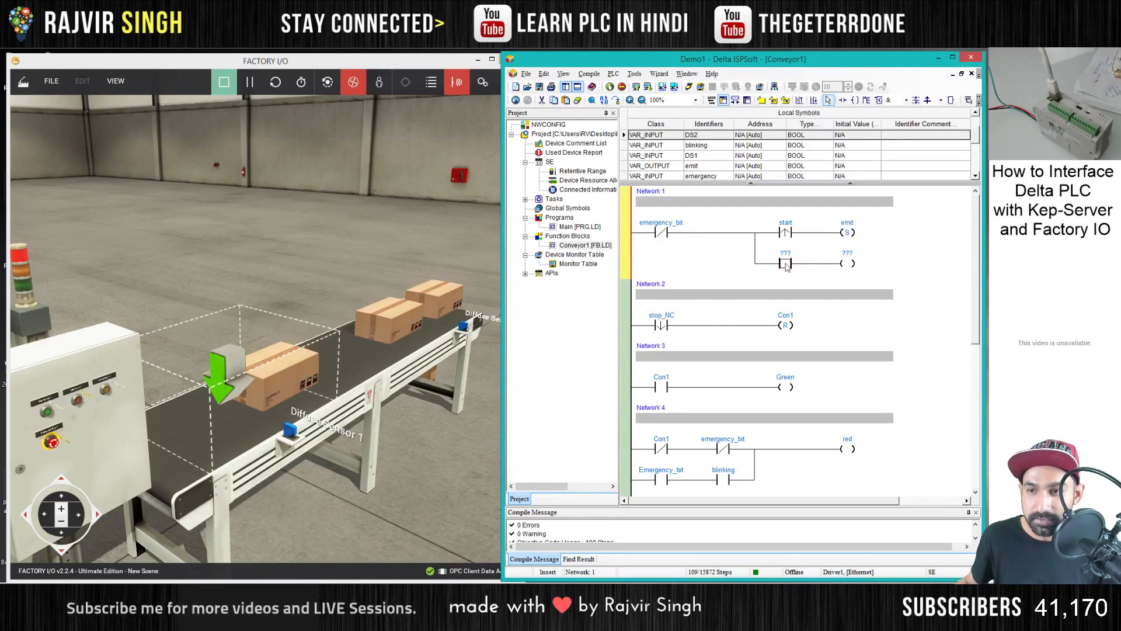
- Make the new branch contact in Network 1 a falling-edge contact and assign it to DS1
{"action": "left_click", "coordinate": [787, 266]}
{"action": "left_click", "coordinate": [776, 298]}
{"action": "left_click", "coordinate": [785, 254]}
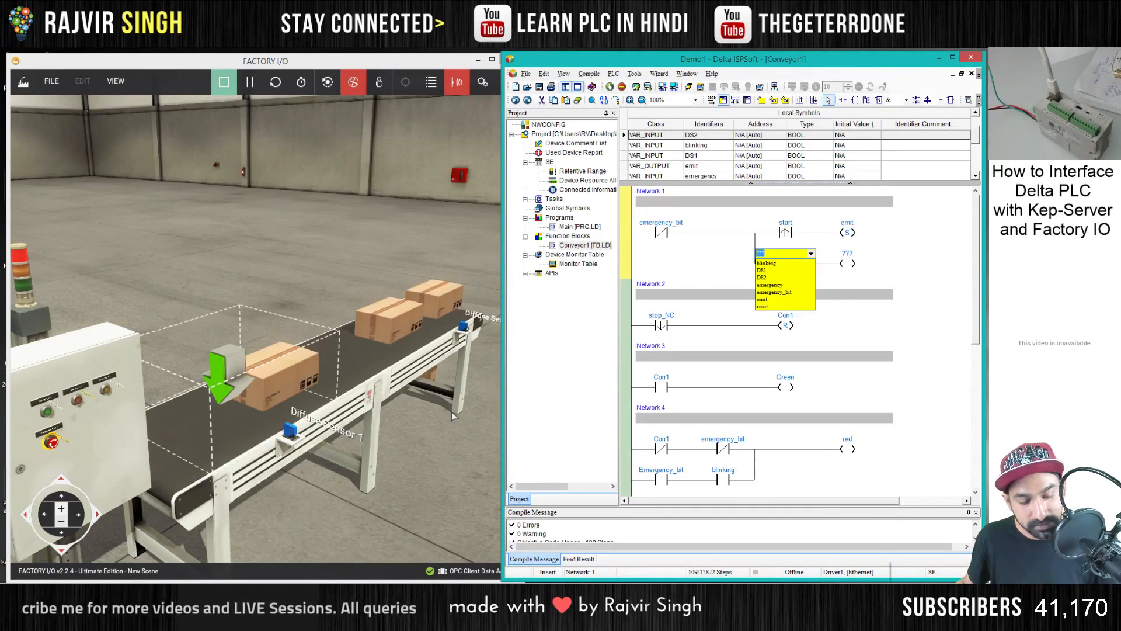
{"action": "type", "text": "DS1"}
{"action": "key", "text": "Return"}
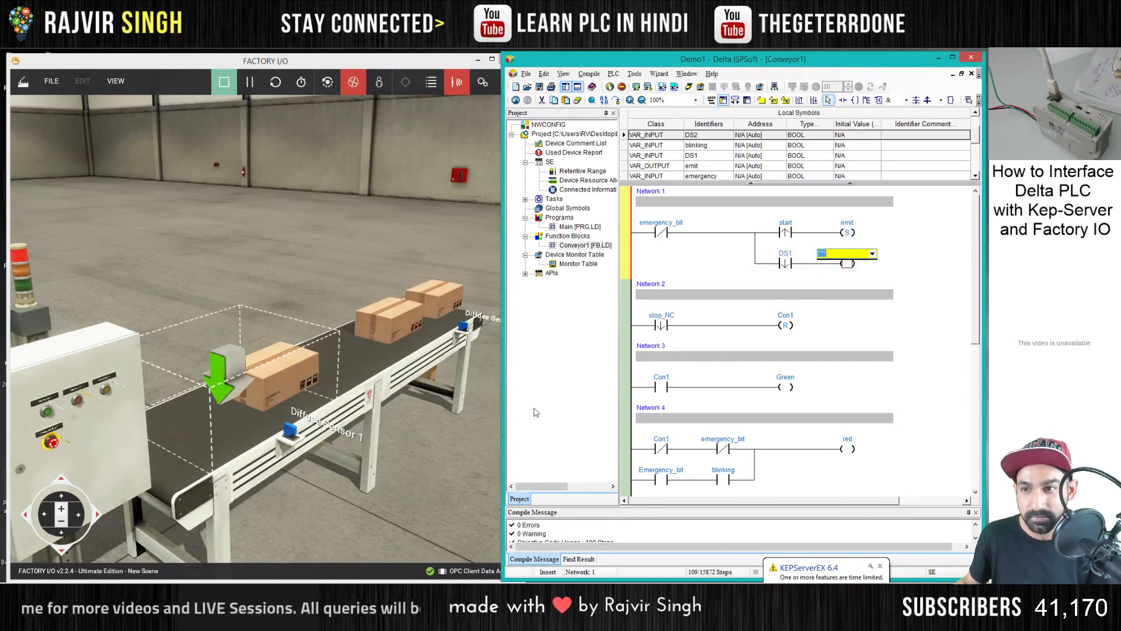
- Change the new branch coil in Network 1 to a Reset coil and assign it to emit
{"action": "left_click", "coordinate": [847, 263]}
{"action": "left_click", "coordinate": [850, 264]}
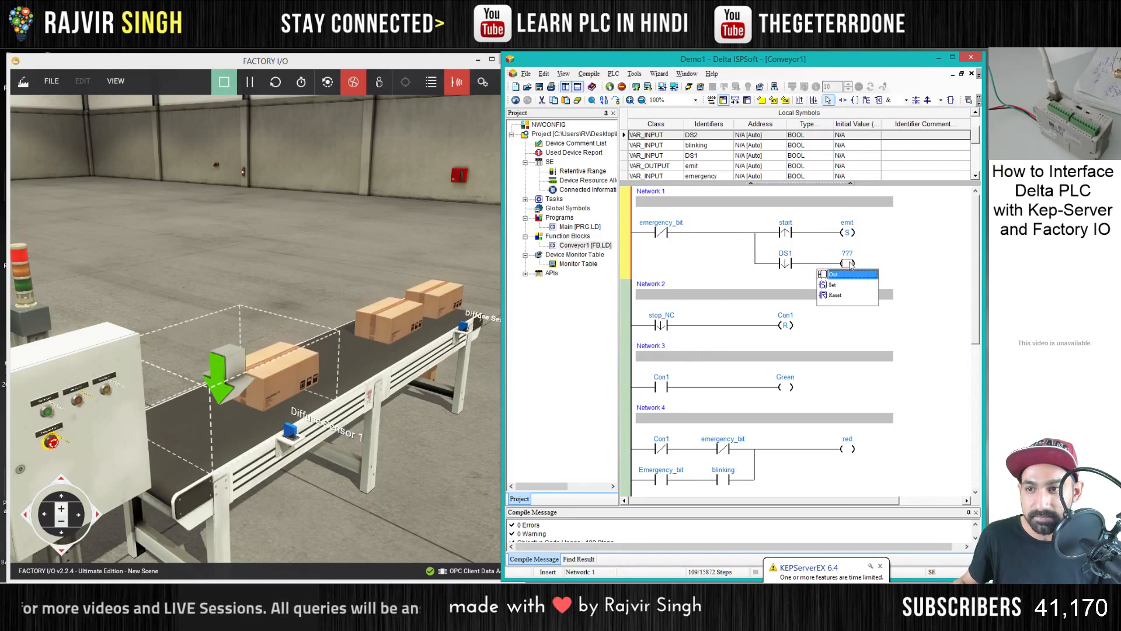
{"action": "left_click", "coordinate": [834, 296]}
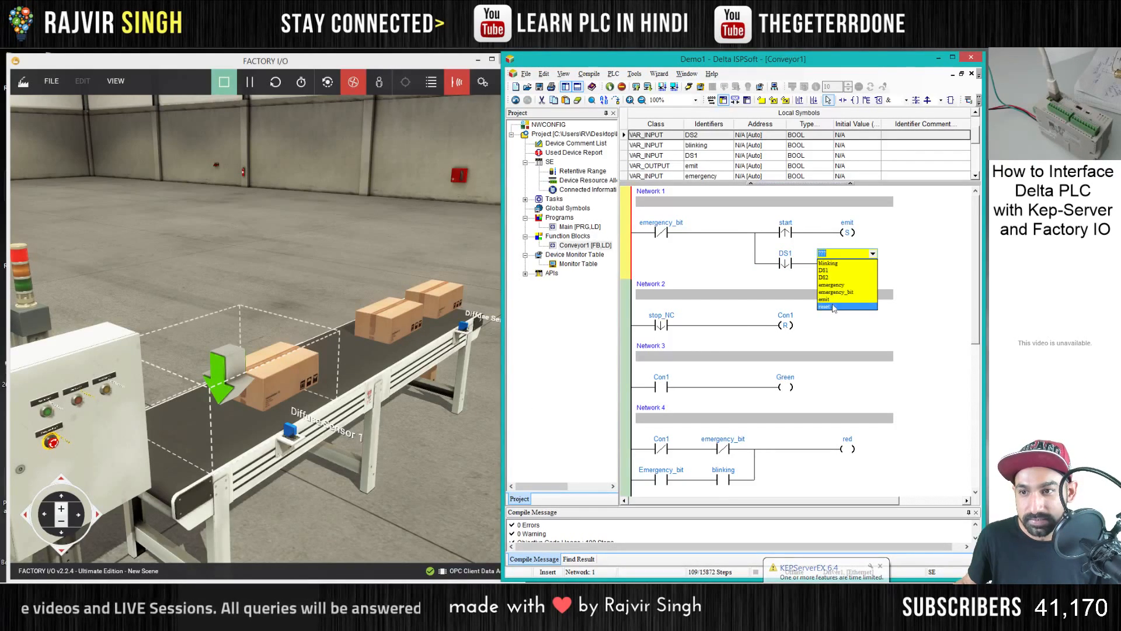
{"action": "left_click", "coordinate": [831, 299]}
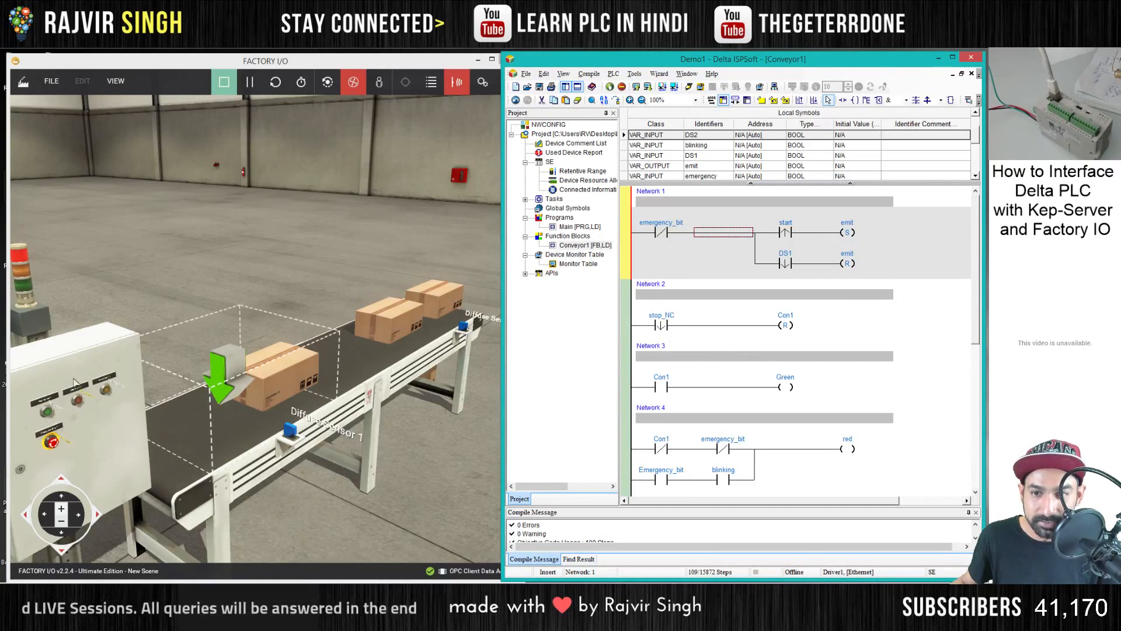
{"action": "left_click", "coordinate": [875, 333]}
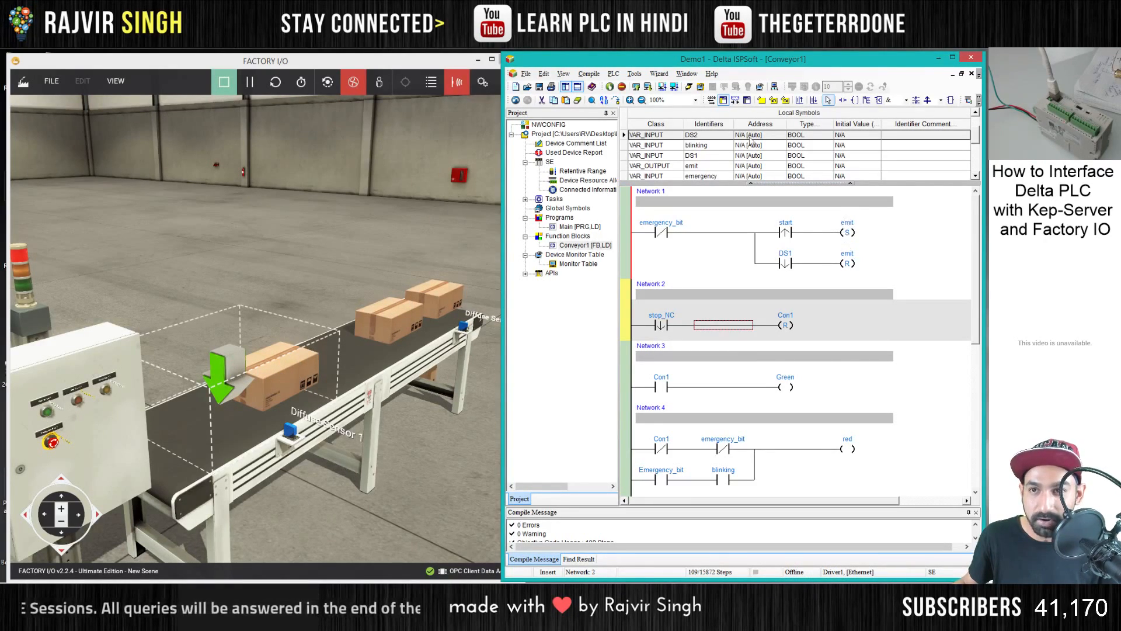
- Download the revised program to the PLC with online monitoring, and open the Conveyor1_U1 block instance
{"action": "left_click", "coordinate": [688, 87]}
{"action": "key", "text": "Return"}
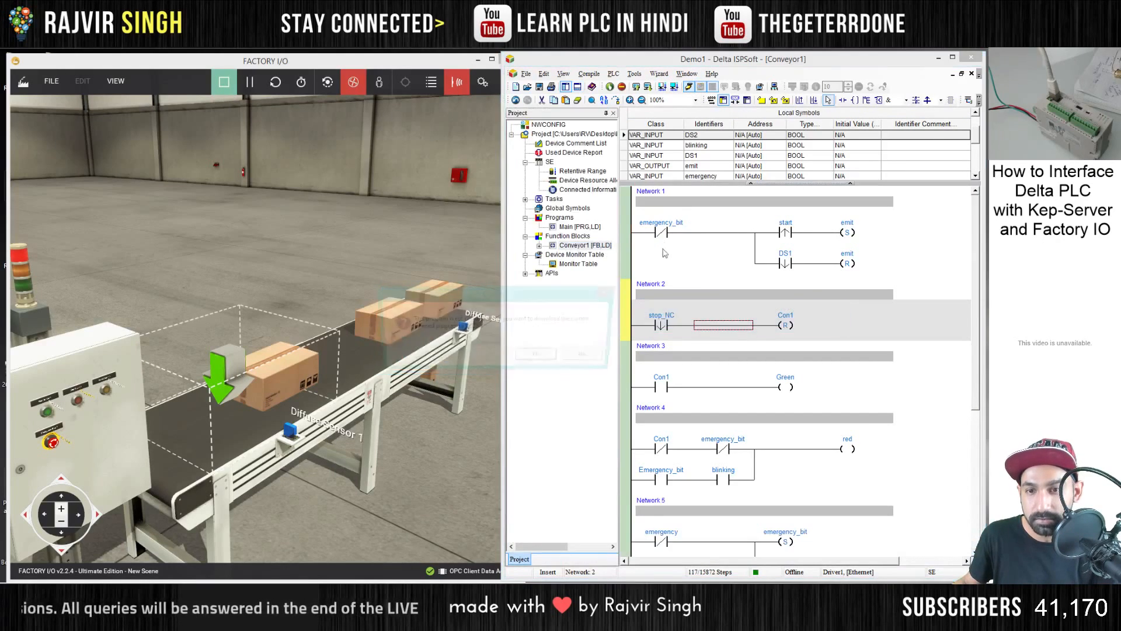
{"action": "key", "text": "Return"}
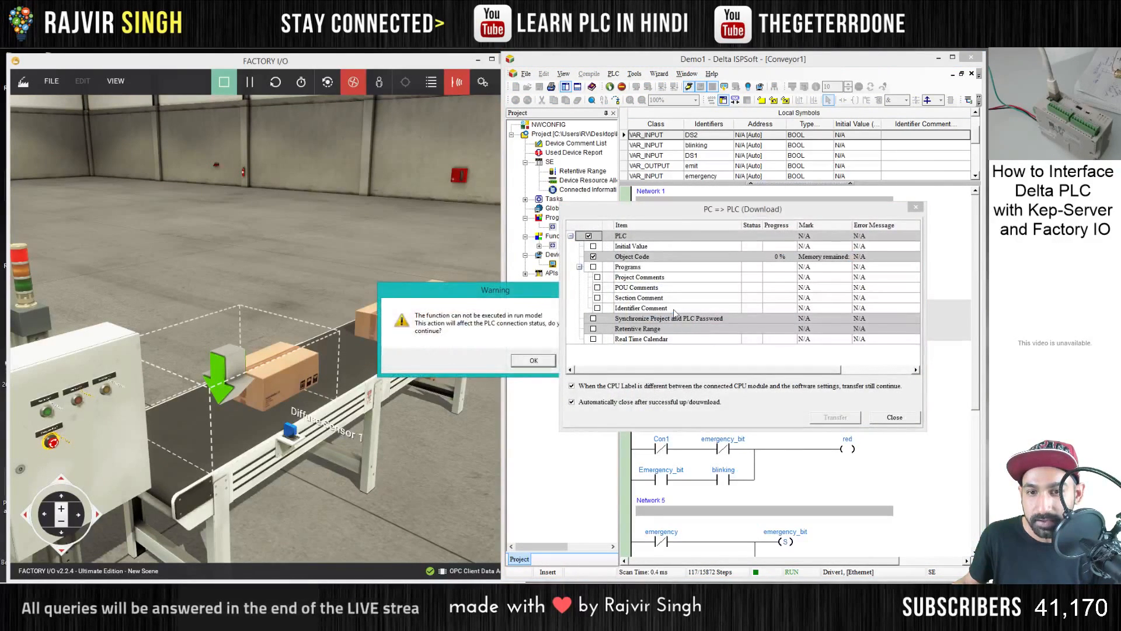
{"action": "key", "text": "Return"}
{"action": "key", "text": "Return"}
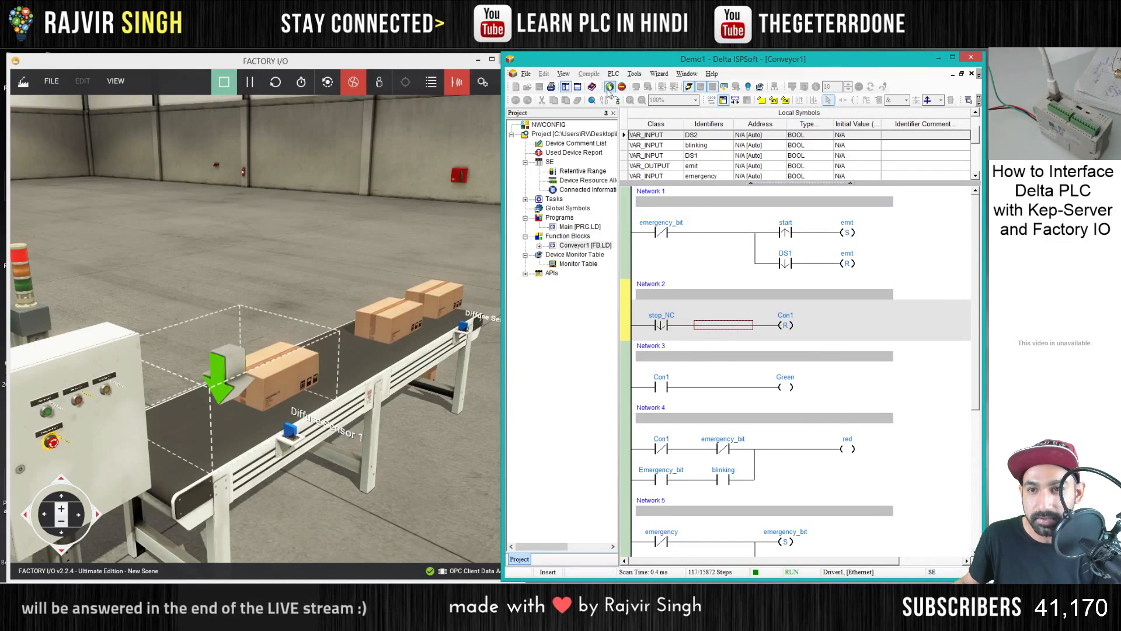
{"action": "double_click", "coordinate": [584, 245]}
{"action": "double_click", "coordinate": [594, 255]}
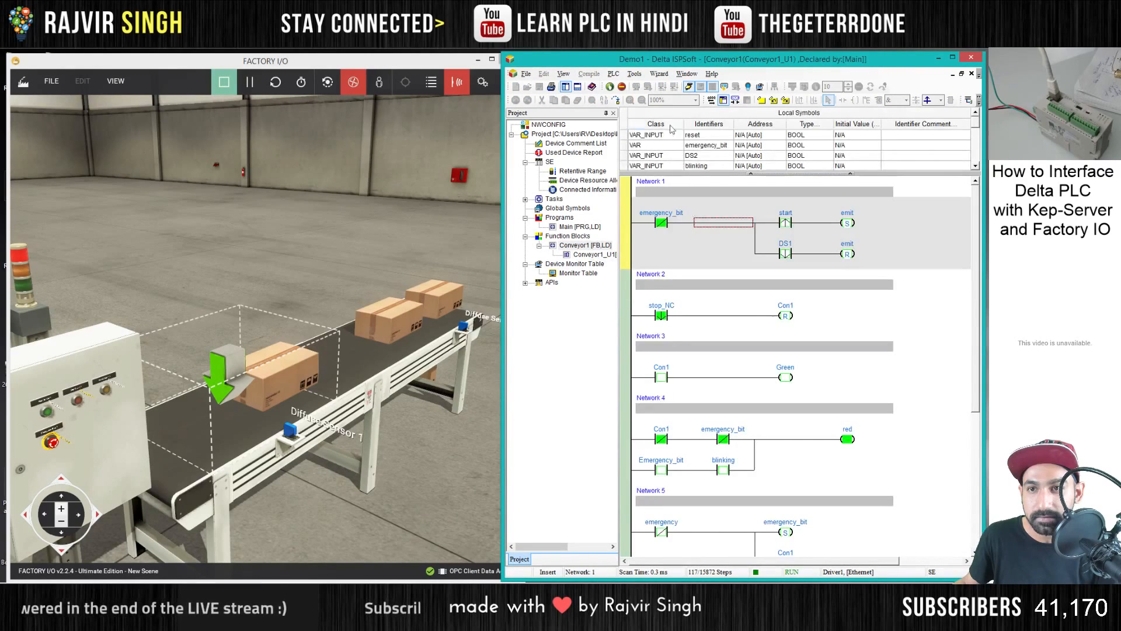
- Switch to Factory I/O, reset the scene, and operate the green start button to test box emission
{"action": "left_click", "coordinate": [277, 82]}
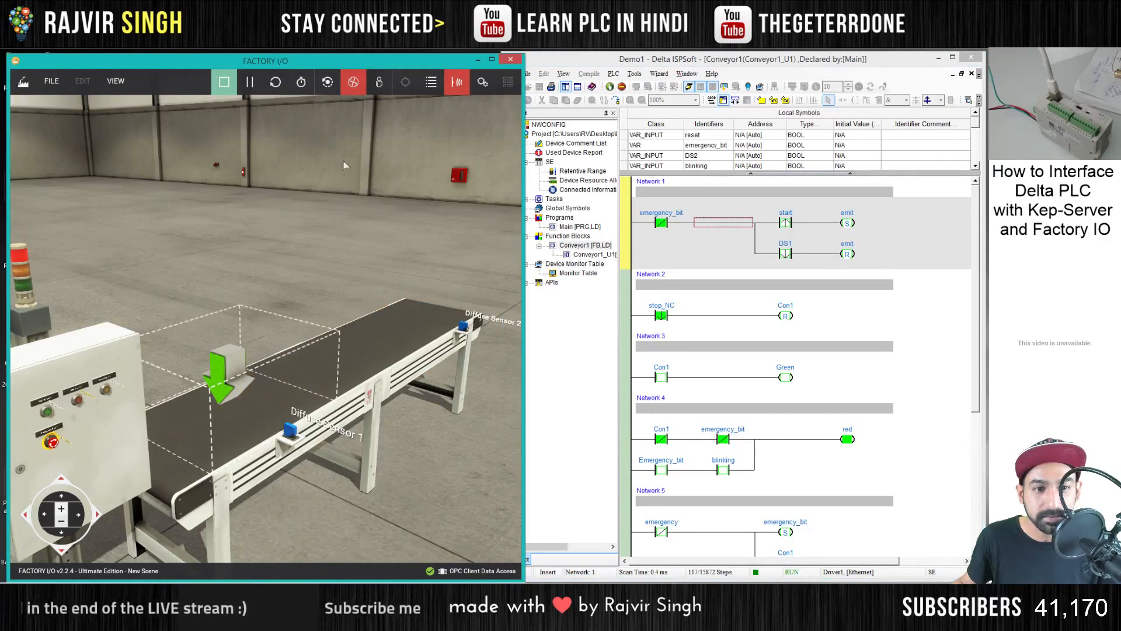
{"action": "left_click_drag", "start_coordinate": [276, 408], "coordinate": [168, 447]}
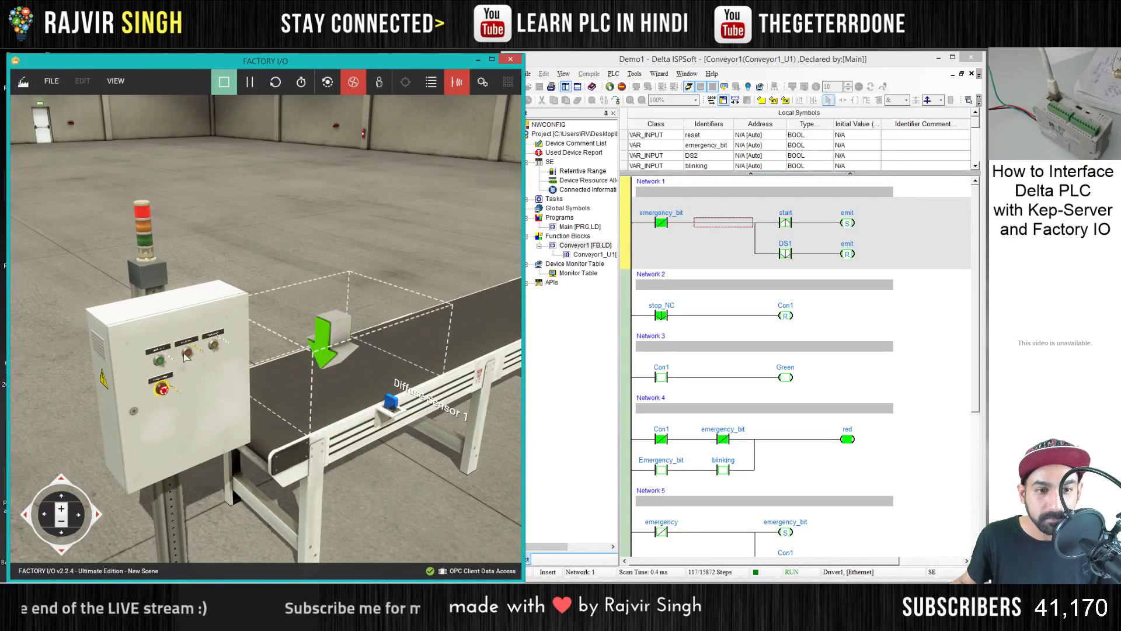
{"action": "left_click", "coordinate": [160, 362]}
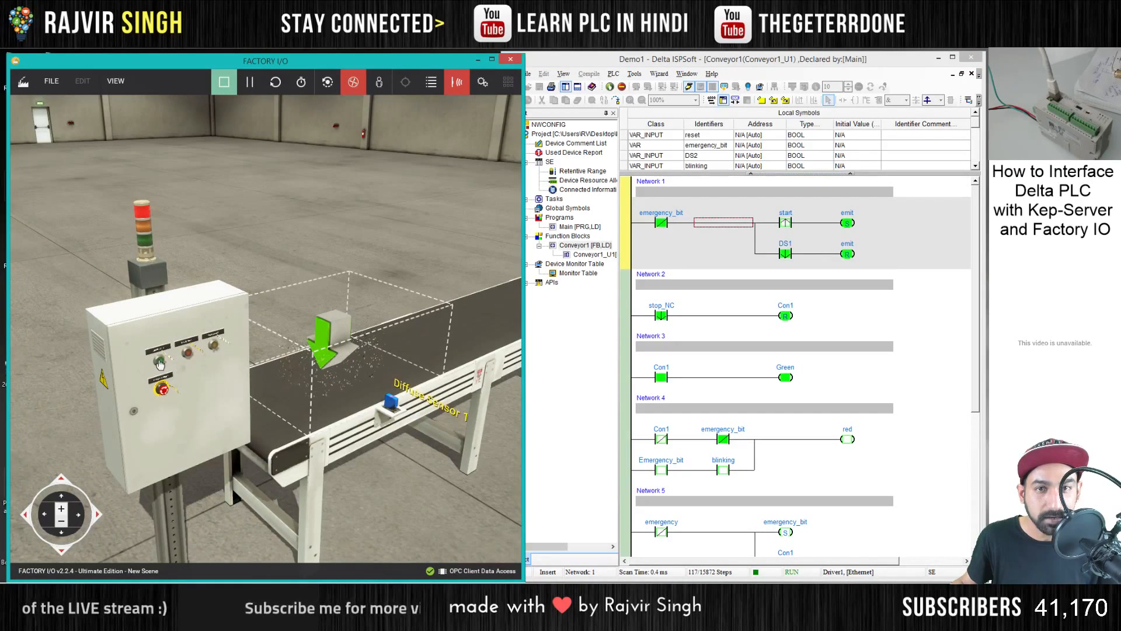
- Hide the sensor labels, move the box off the conveyor, and operate the start button again to watch another box reach the end
{"action": "left_click", "coordinate": [457, 82]}
{"action": "left_click_drag", "start_coordinate": [432, 222], "coordinate": [509, 199]}
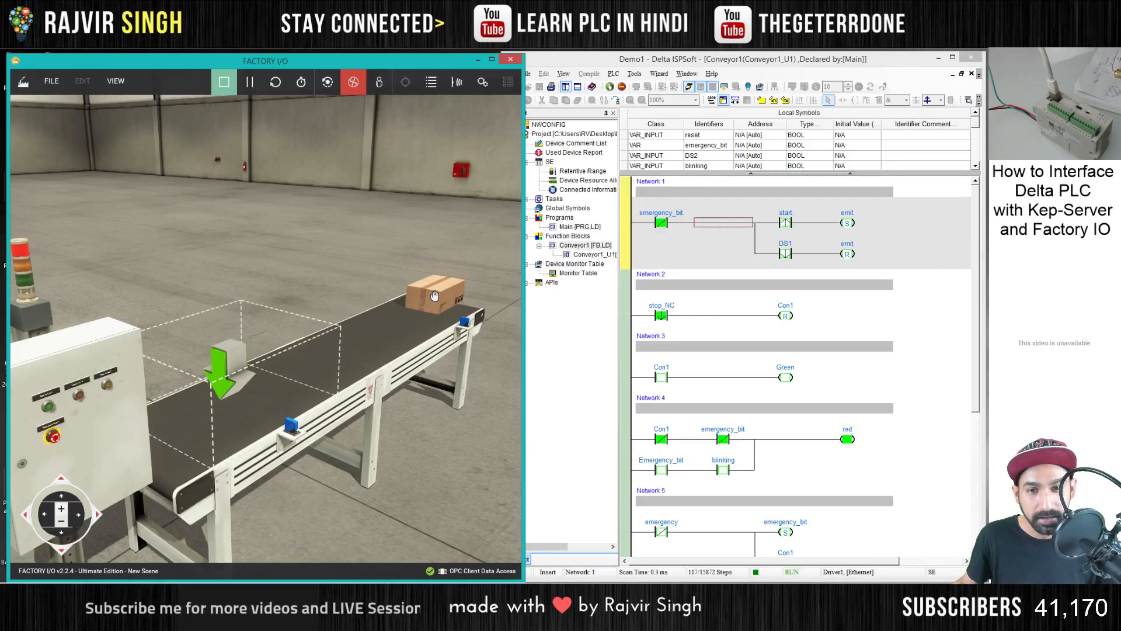
{"action": "left_click_drag", "start_coordinate": [435, 296], "coordinate": [551, 273]}
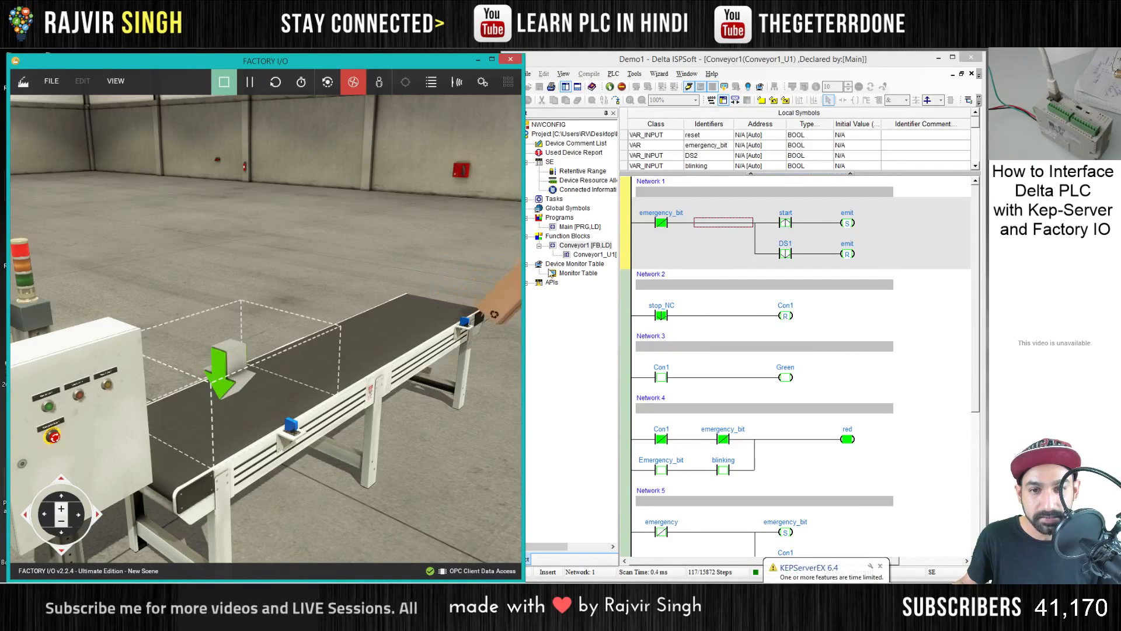
{"action": "left_click", "coordinate": [48, 407]}
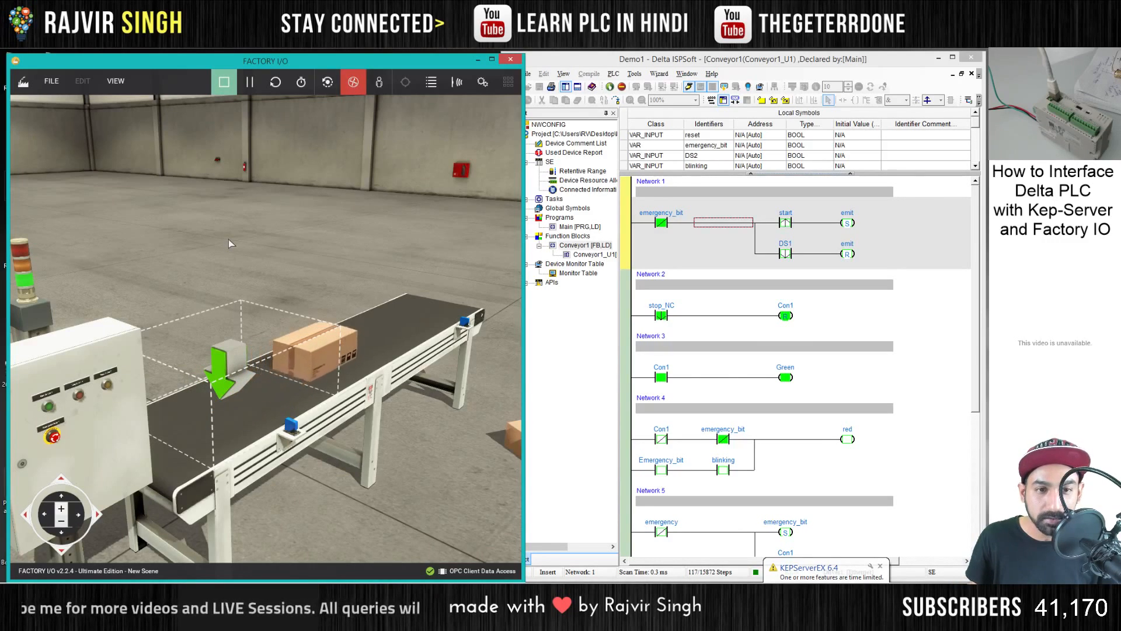
{"action": "mouse_move", "coordinate": [229, 239]}
{"action": "left_mouse_down"}
{"action": "mouse_move", "coordinate": [177, 286]}
{"action": "mouse_move", "coordinate": [179, 264]}
{"action": "mouse_move", "coordinate": [219, 251]}
{"action": "left_mouse_up"}
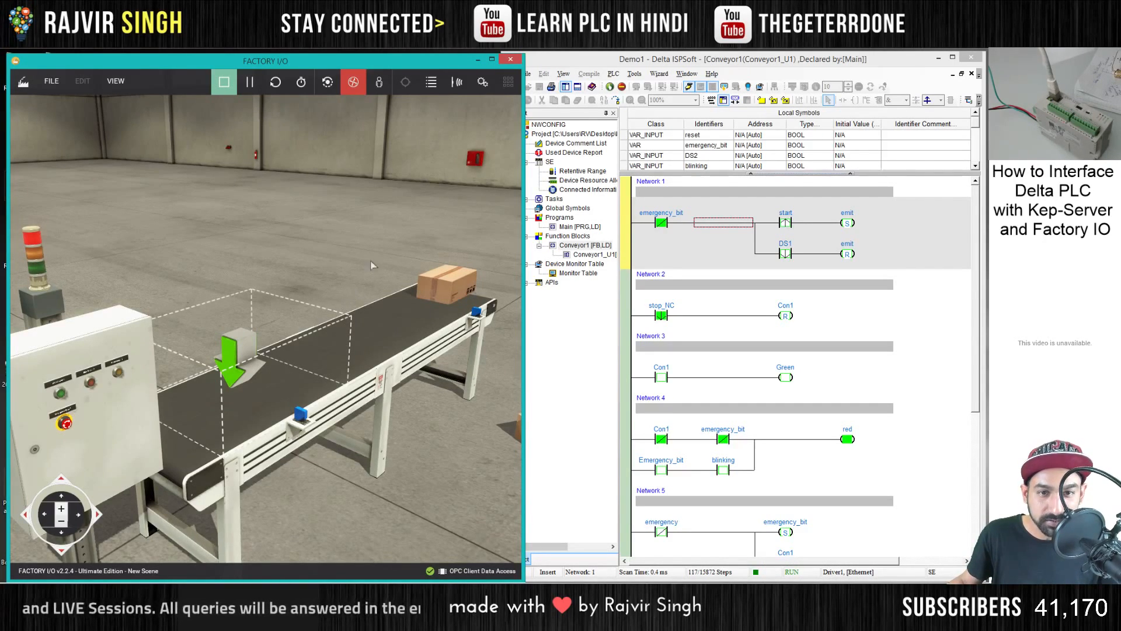
{"action": "left_click_drag", "start_coordinate": [430, 205], "coordinate": [233, 90]}
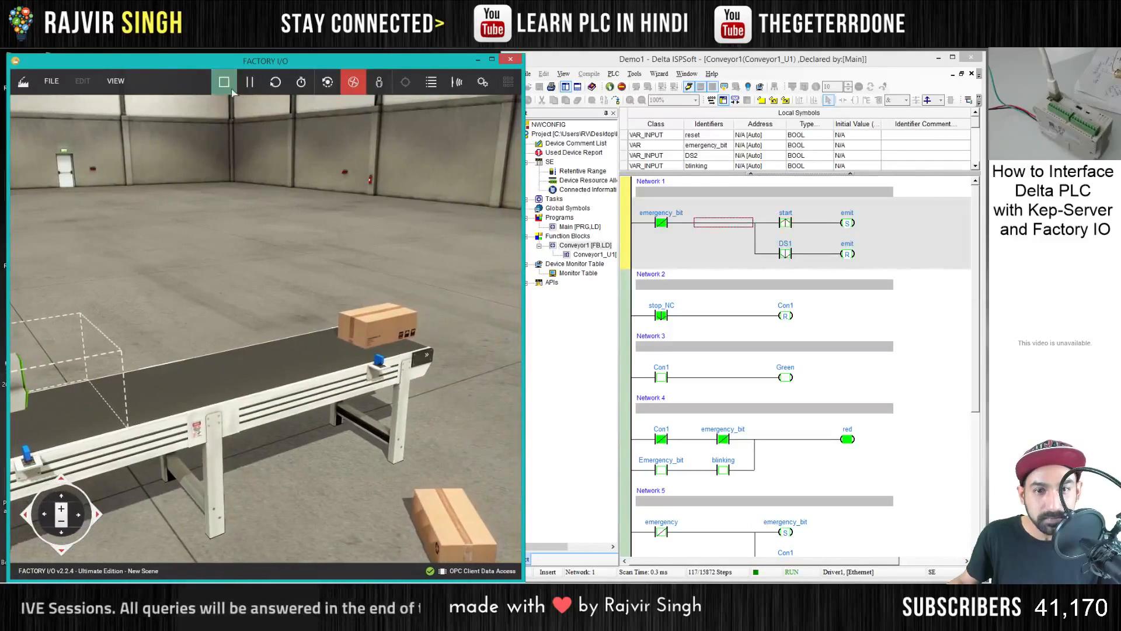
- Stop the simulation and slide Diffuse Sensor 2 along the conveyor away from its discharge end
{"action": "left_click", "coordinate": [223, 82]}
{"action": "scroll", "coordinate": [239, 327], "scroll_direction": "up", "scroll_amount": 5}
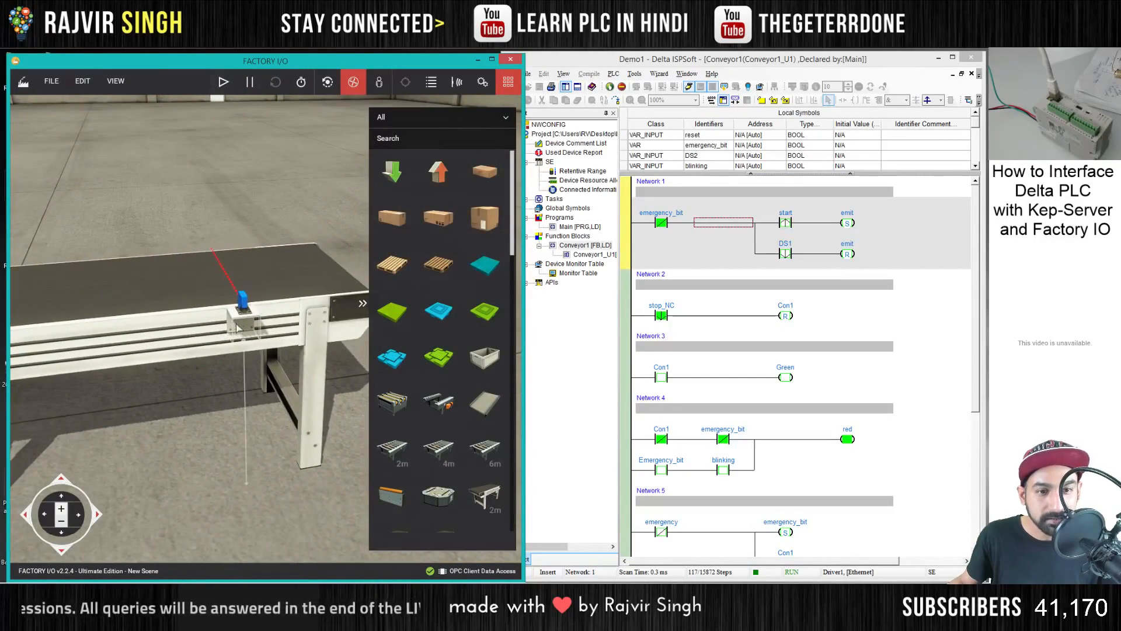
{"action": "left_click_drag", "start_coordinate": [245, 308], "coordinate": [156, 310]}
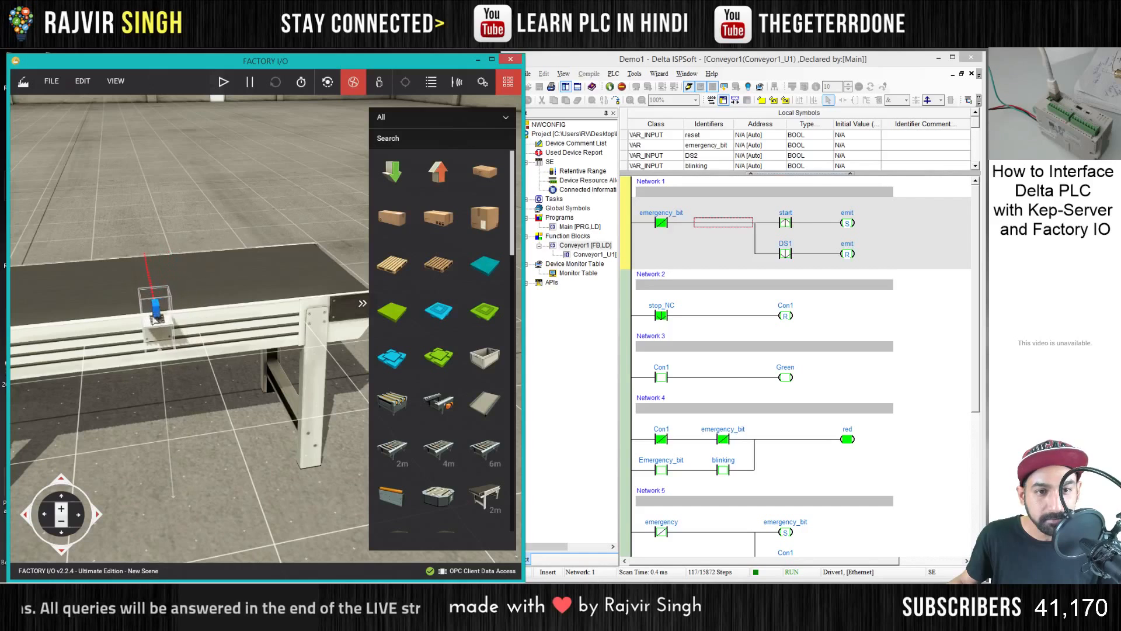
{"action": "scroll", "coordinate": [196, 229], "scroll_direction": "down", "scroll_amount": 3}
{"action": "left_click_drag", "start_coordinate": [196, 229], "coordinate": [275, 233]}
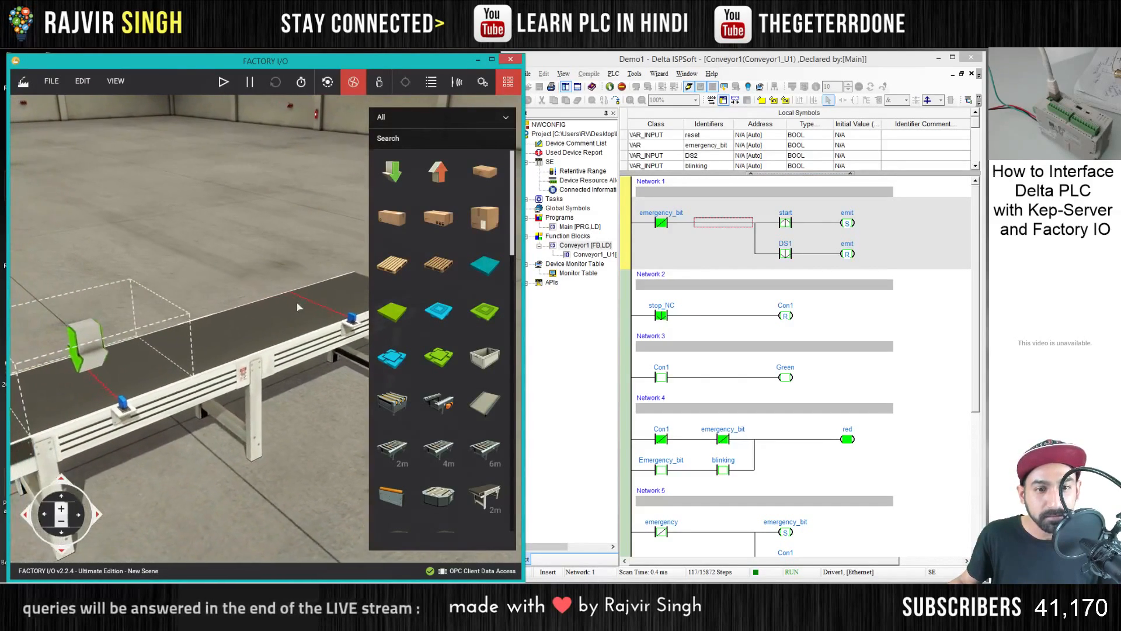
{"action": "left_click_drag", "start_coordinate": [266, 324], "coordinate": [278, 321]}
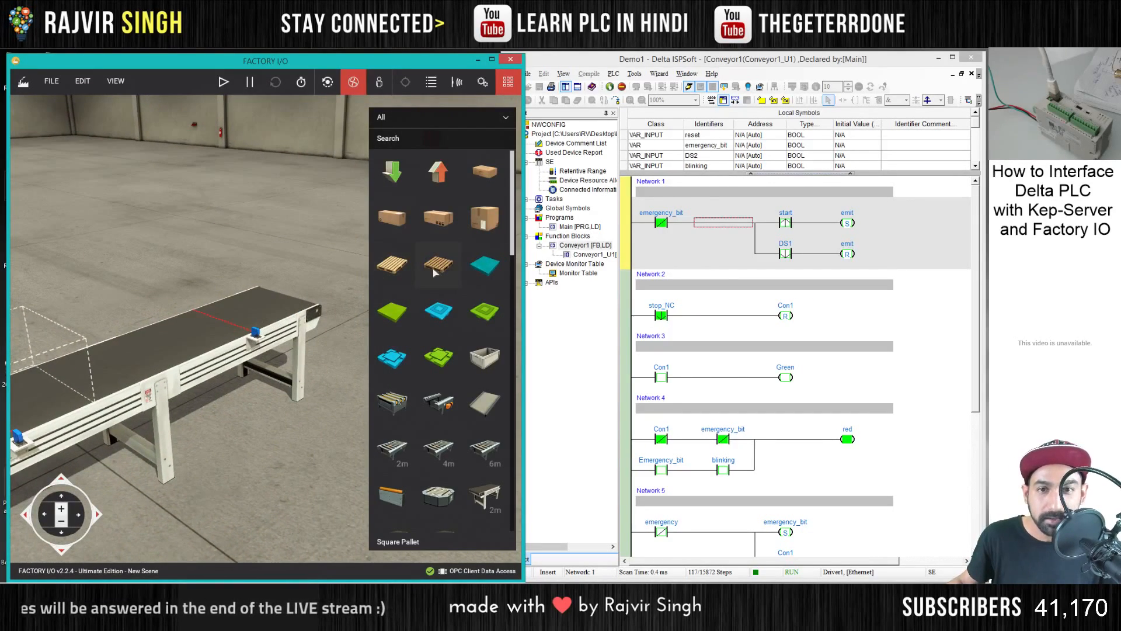
{"action": "scroll", "coordinate": [434, 273], "scroll_direction": "down", "scroll_amount": 6}
{"action": "scroll", "coordinate": [438, 277], "scroll_direction": "up", "scroll_amount": 6}
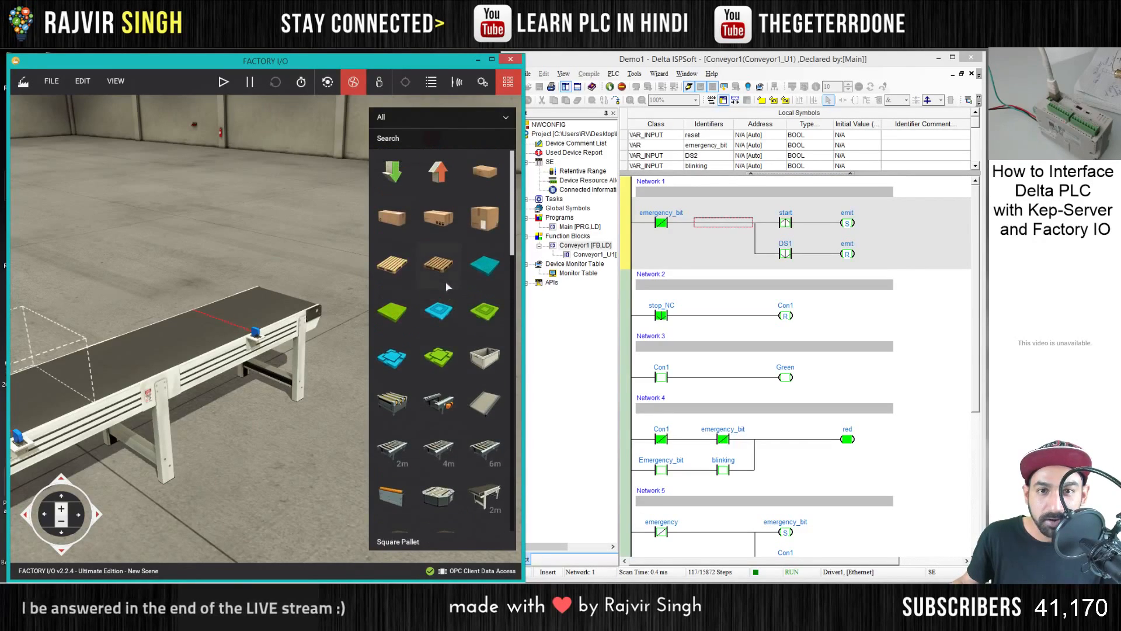
{"action": "left_click_drag", "start_coordinate": [201, 388], "coordinate": [228, 384]}
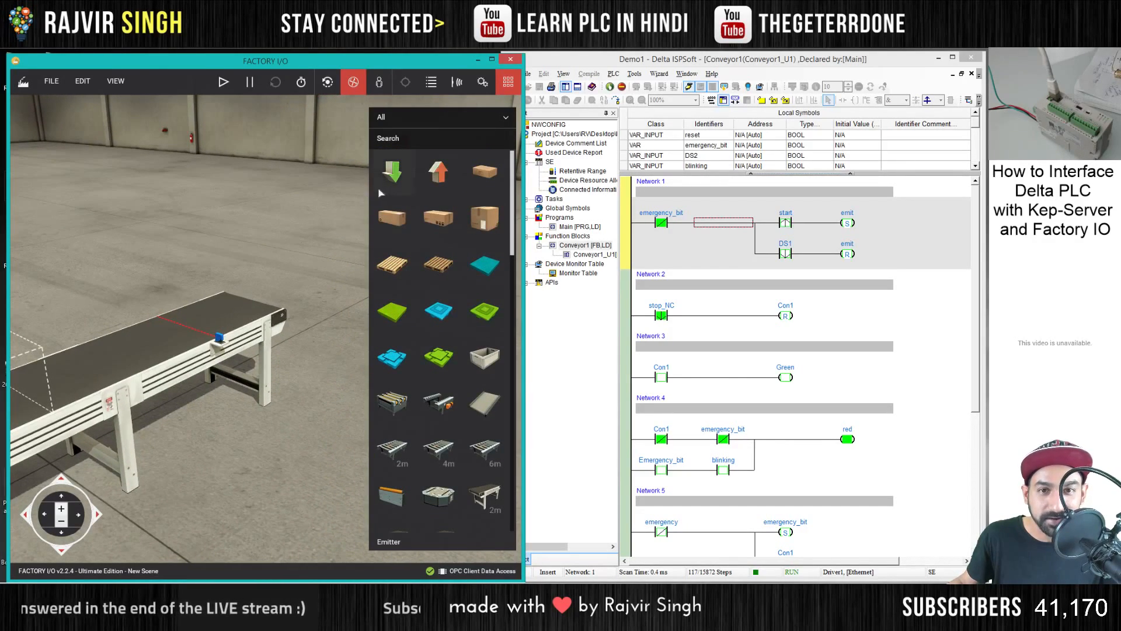
- Add a remover to the scene and place it just beyond and below the conveyor's discharge end
{"action": "left_click_drag", "start_coordinate": [438, 172], "coordinate": [292, 328]}
{"action": "left_click_drag", "start_coordinate": [319, 382], "coordinate": [245, 325]}
{"action": "left_click_drag", "start_coordinate": [266, 375], "coordinate": [269, 334]}
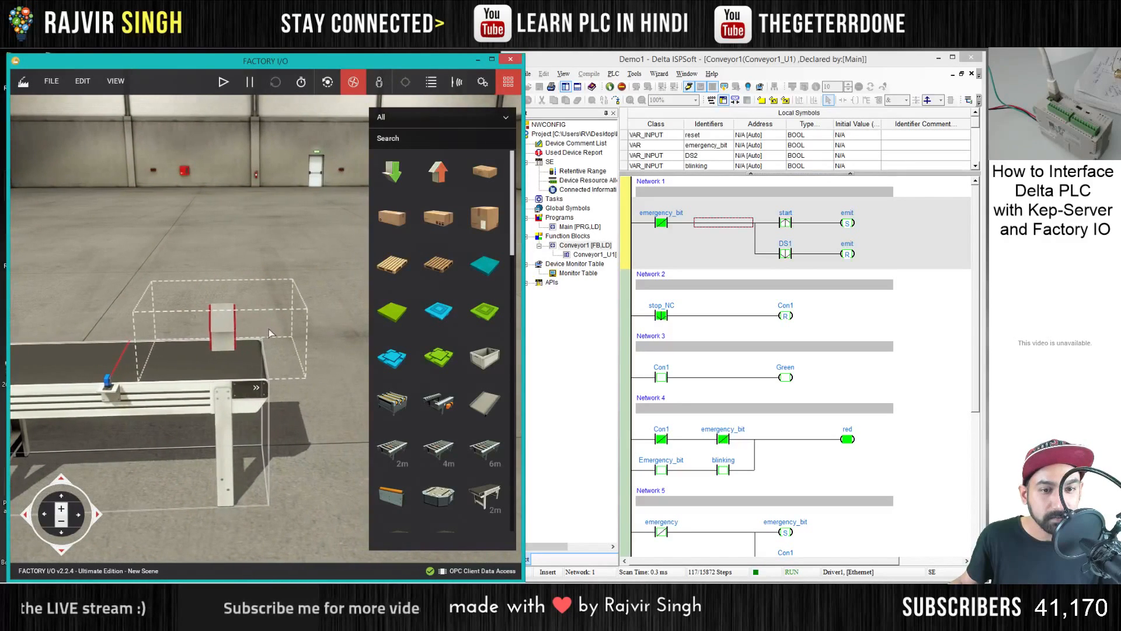
{"action": "left_click_drag", "start_coordinate": [119, 292], "coordinate": [222, 403]}
{"action": "key", "text": "d"}
{"action": "left_click", "coordinate": [243, 389]}
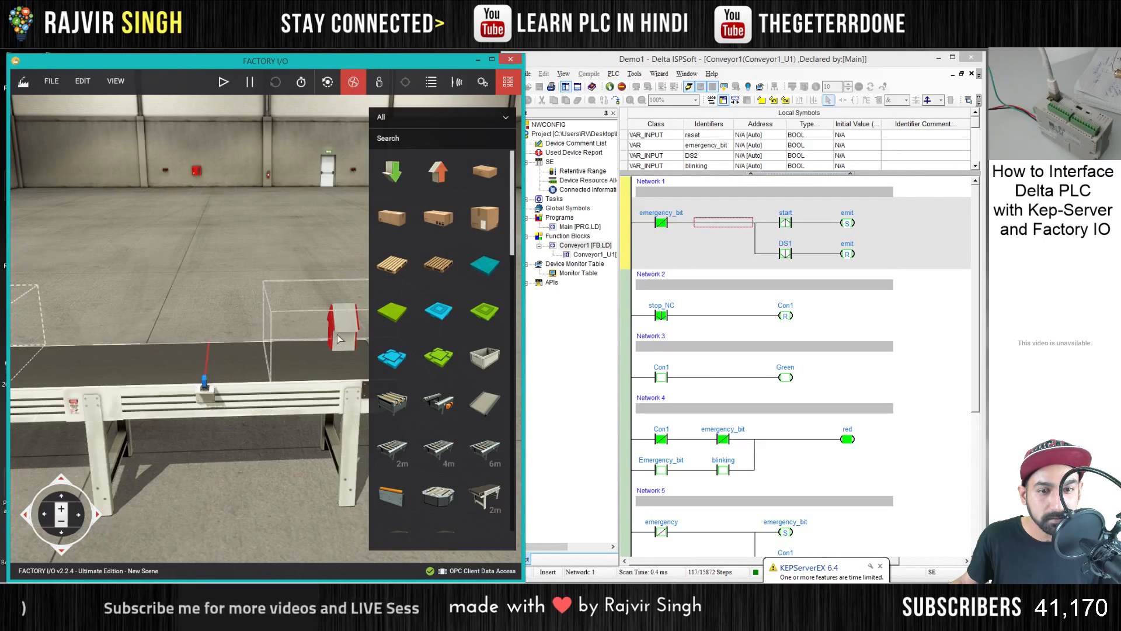
{"action": "left_click_drag", "start_coordinate": [339, 338], "coordinate": [317, 342]}
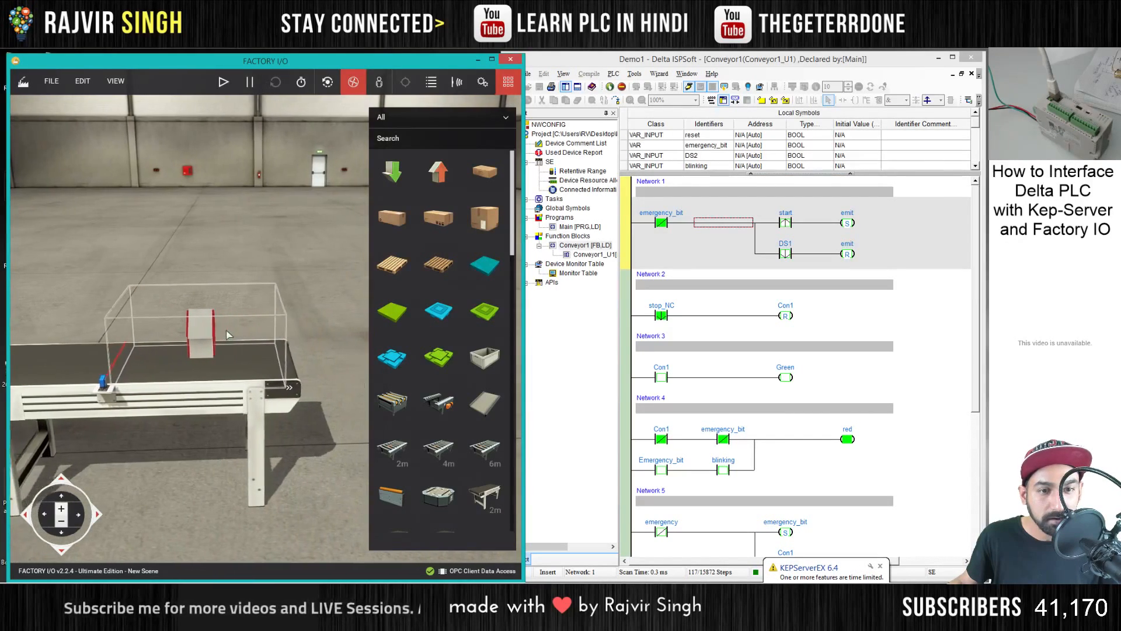
{"action": "left_click_drag", "start_coordinate": [227, 331], "coordinate": [321, 329]}
{"action": "left_click_drag", "start_coordinate": [177, 334], "coordinate": [355, 452]}
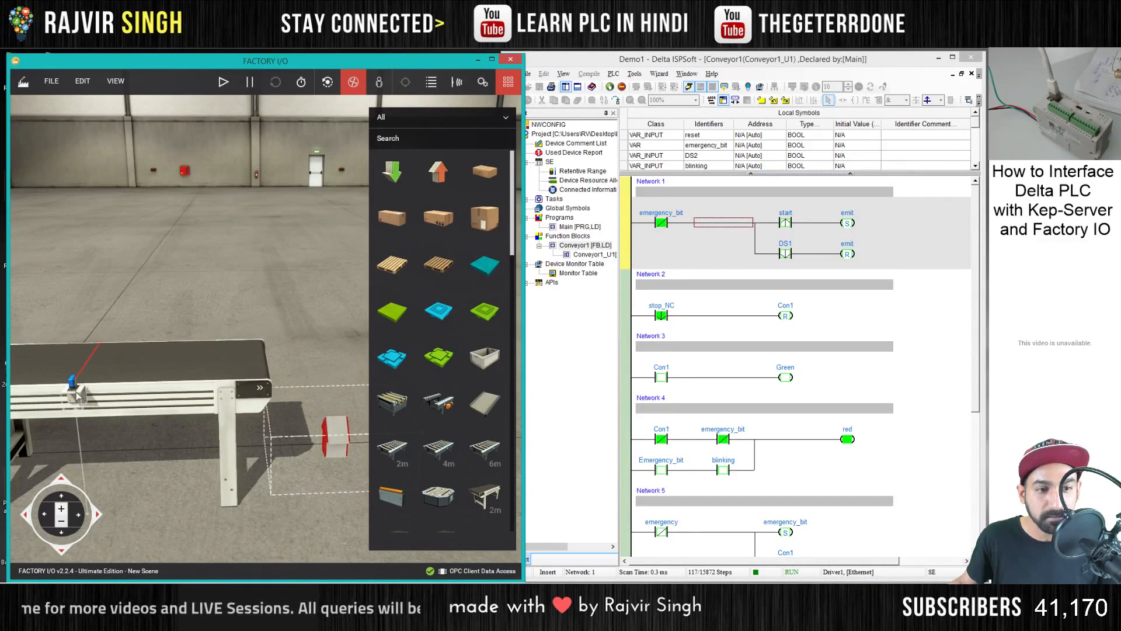
- Move Diffuse Sensor 2 to the very end of the conveyor and check the layout briefly in run mode before returning to editing
{"action": "left_click_drag", "start_coordinate": [79, 390], "coordinate": [254, 394]}
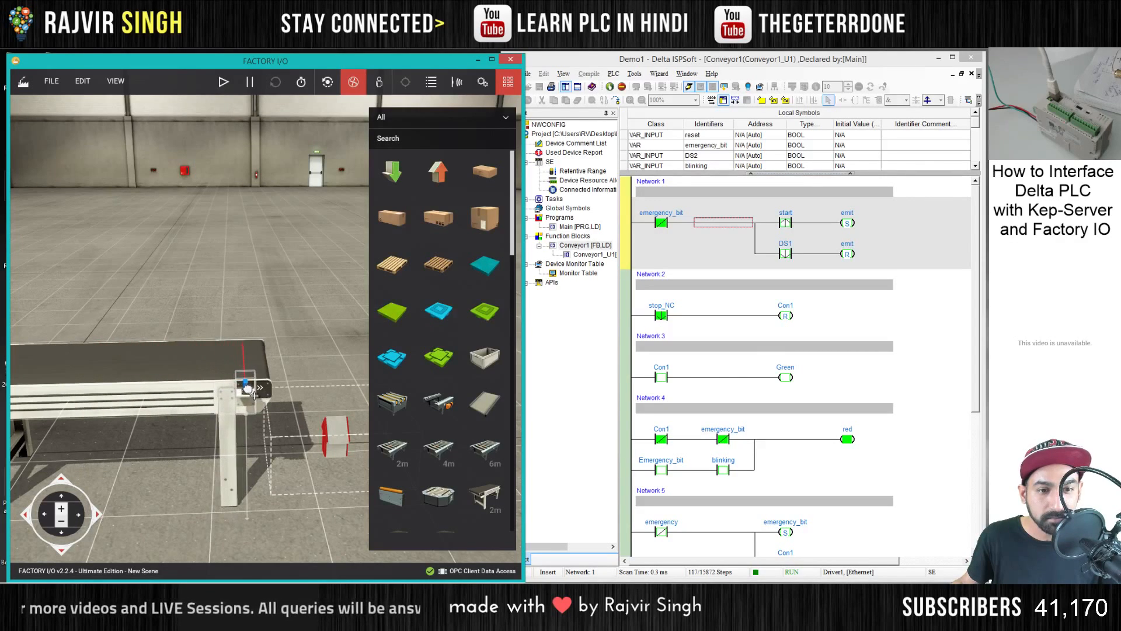
{"action": "left_click_drag", "start_coordinate": [292, 350], "coordinate": [325, 379]}
{"action": "left_click", "coordinate": [224, 81]}
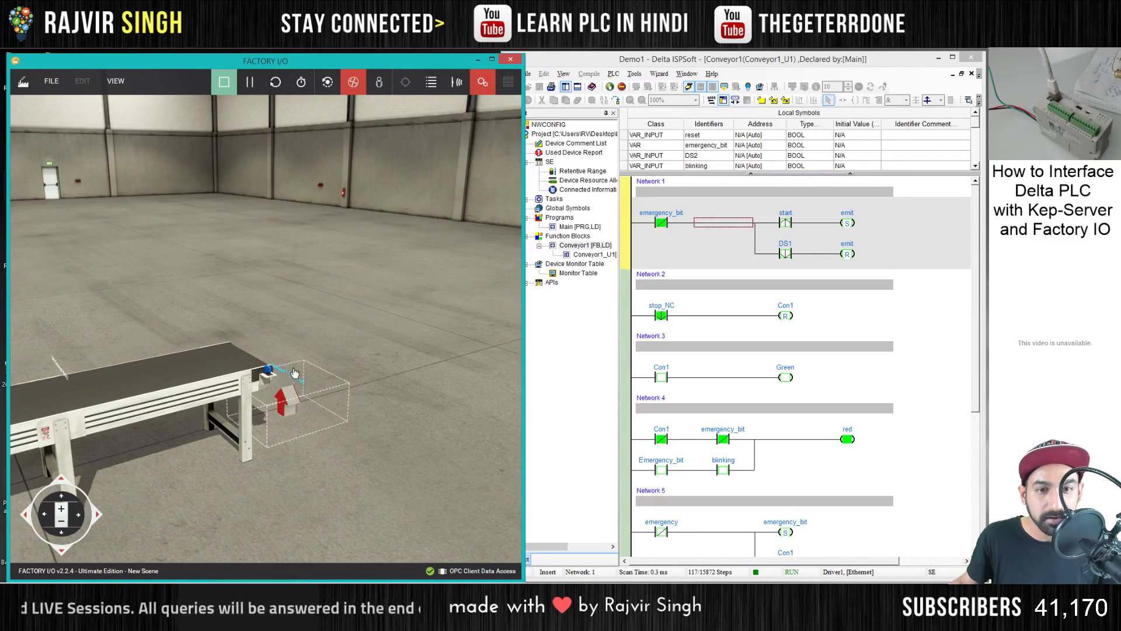
{"action": "left_click_drag", "start_coordinate": [311, 384], "coordinate": [263, 351]}
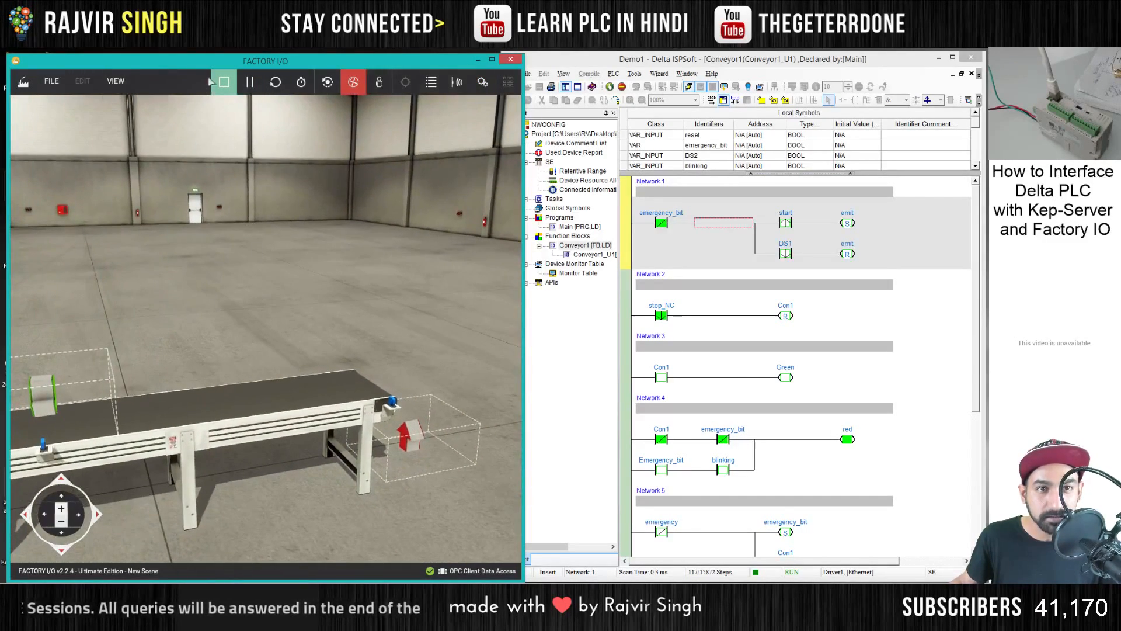
{"action": "left_click", "coordinate": [222, 82]}
{"action": "left_click_drag", "start_coordinate": [257, 251], "coordinate": [251, 359]}
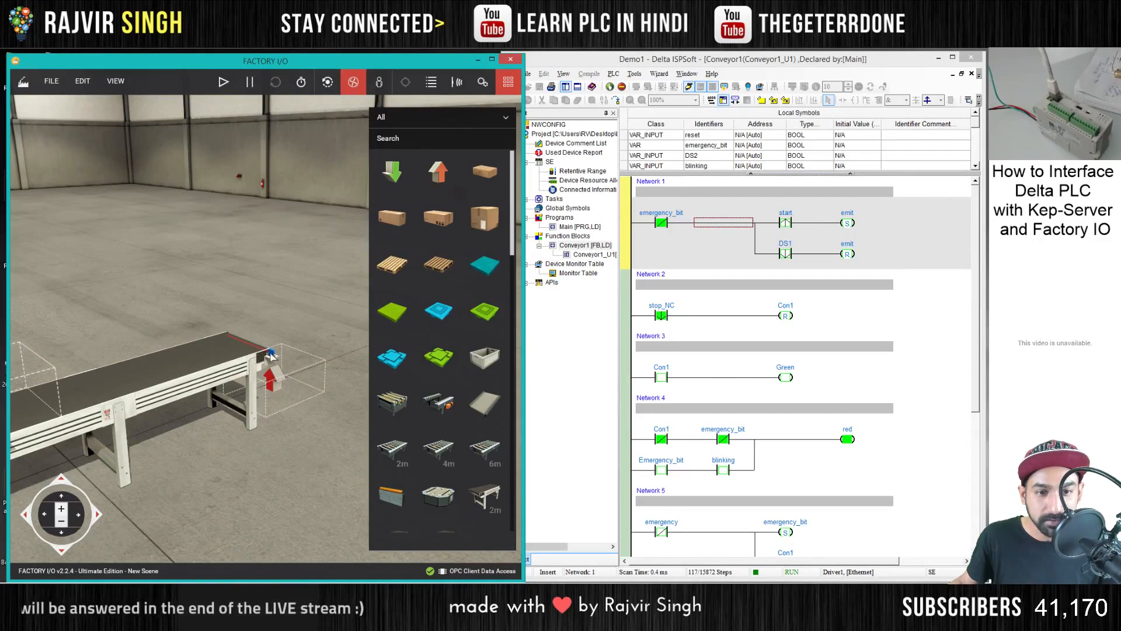
{"action": "left_click_drag", "start_coordinate": [272, 332], "coordinate": [259, 325]}
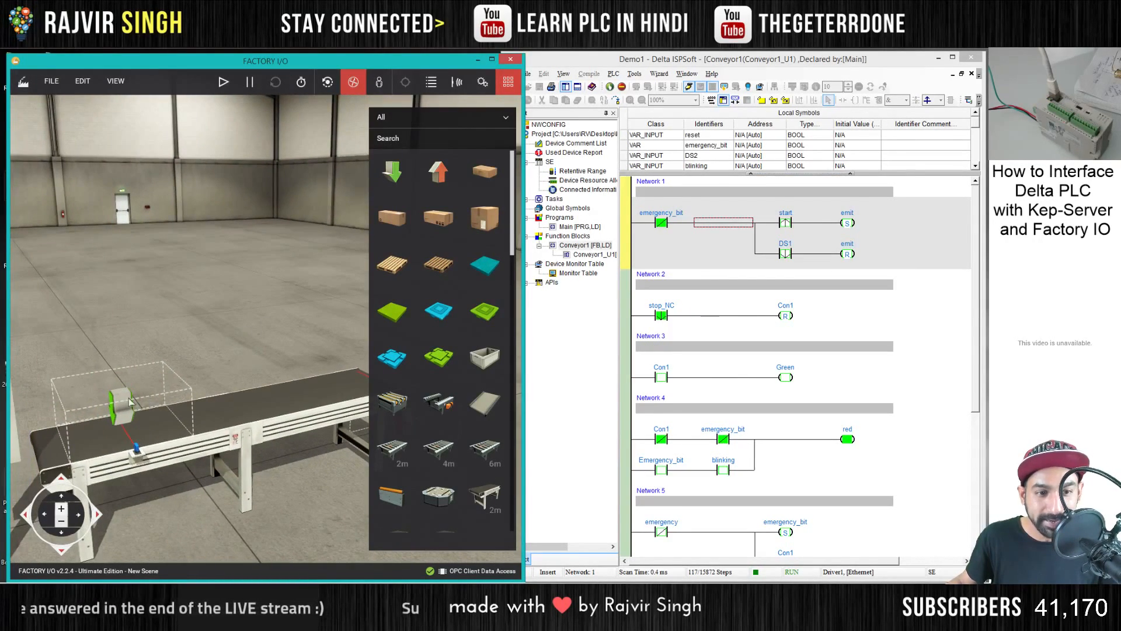
{"action": "left_click_drag", "start_coordinate": [168, 347], "coordinate": [270, 325]}
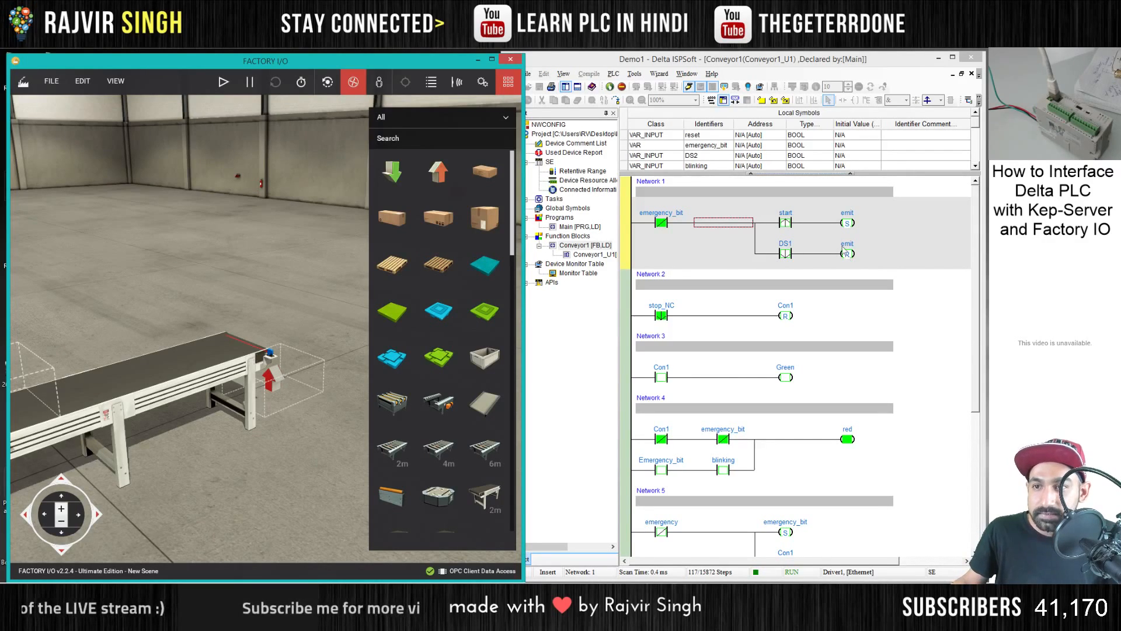
- Leave online monitoring and add a falling-edge contact DS2 in parallel with the start contact in Network 1 of Conveyor1
{"action": "left_click", "coordinate": [787, 225]}
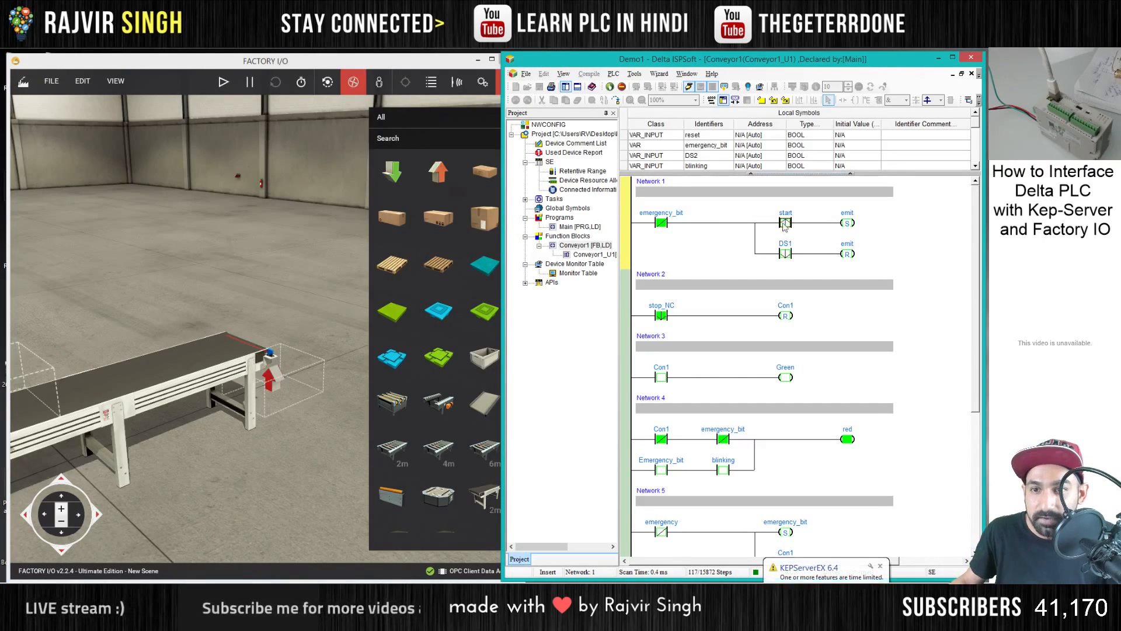
{"action": "left_click", "coordinate": [689, 87]}
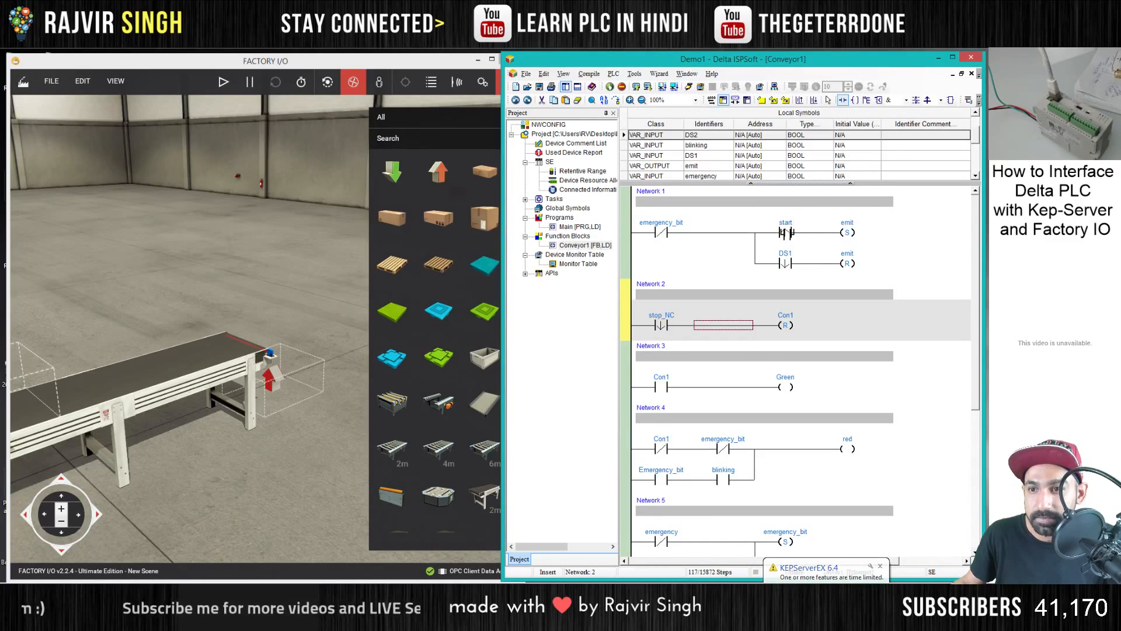
{"action": "left_click", "coordinate": [785, 260]}
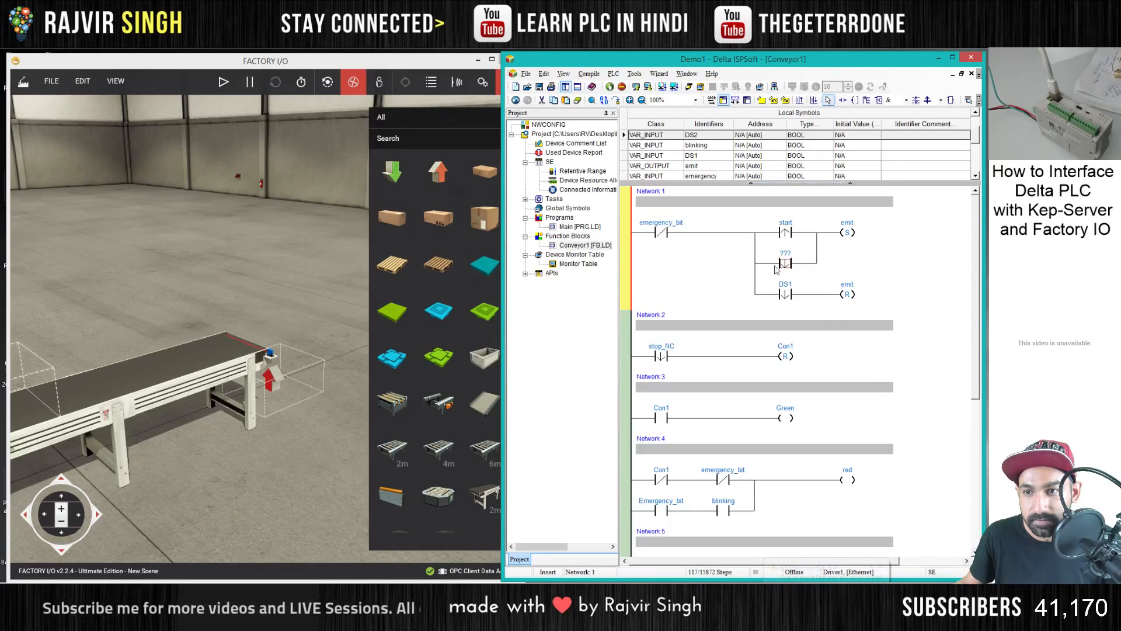
{"action": "double_click", "coordinate": [785, 257]}
{"action": "type", "text": "DS"}
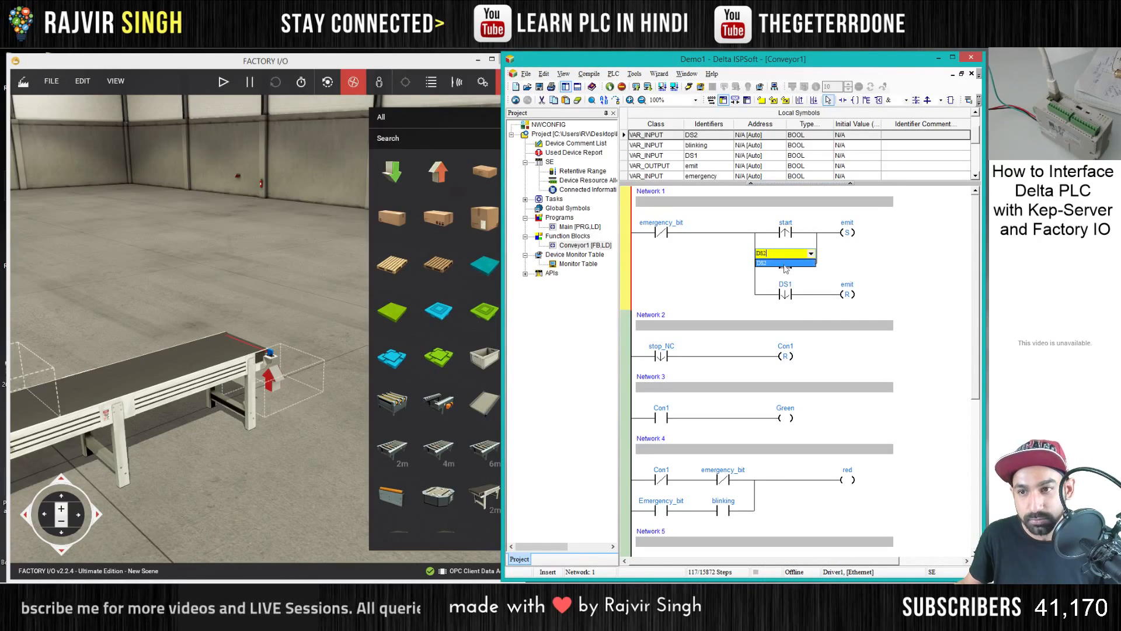
{"action": "type", "text": "2"}
{"action": "left_click", "coordinate": [785, 263]}
{"action": "left_click", "coordinate": [789, 265]}
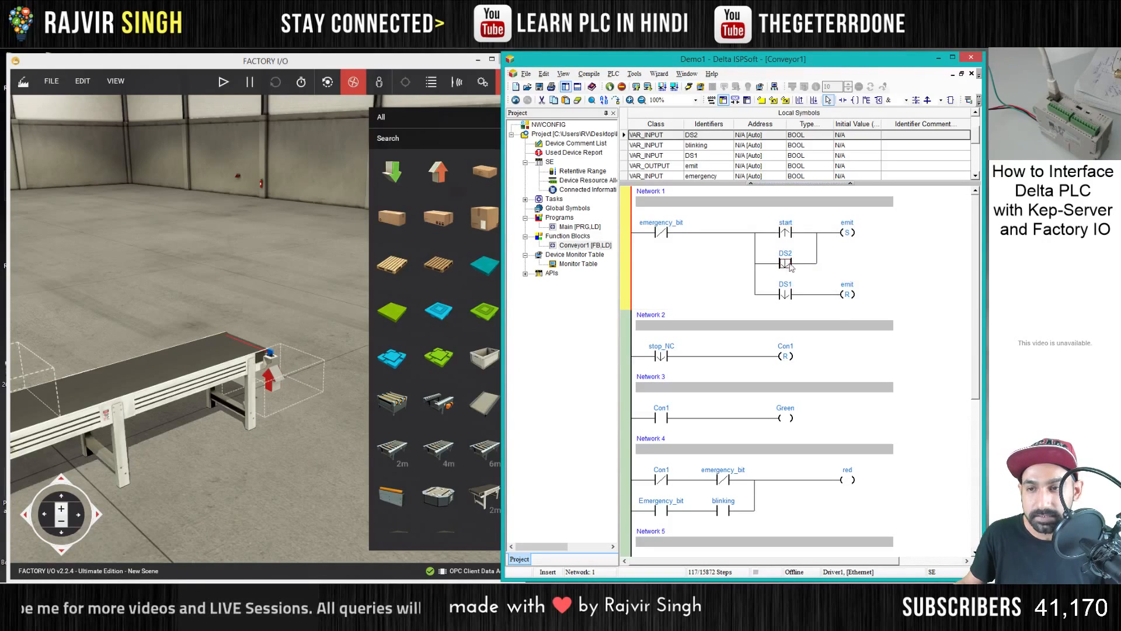
{"action": "type", "text": "a"}
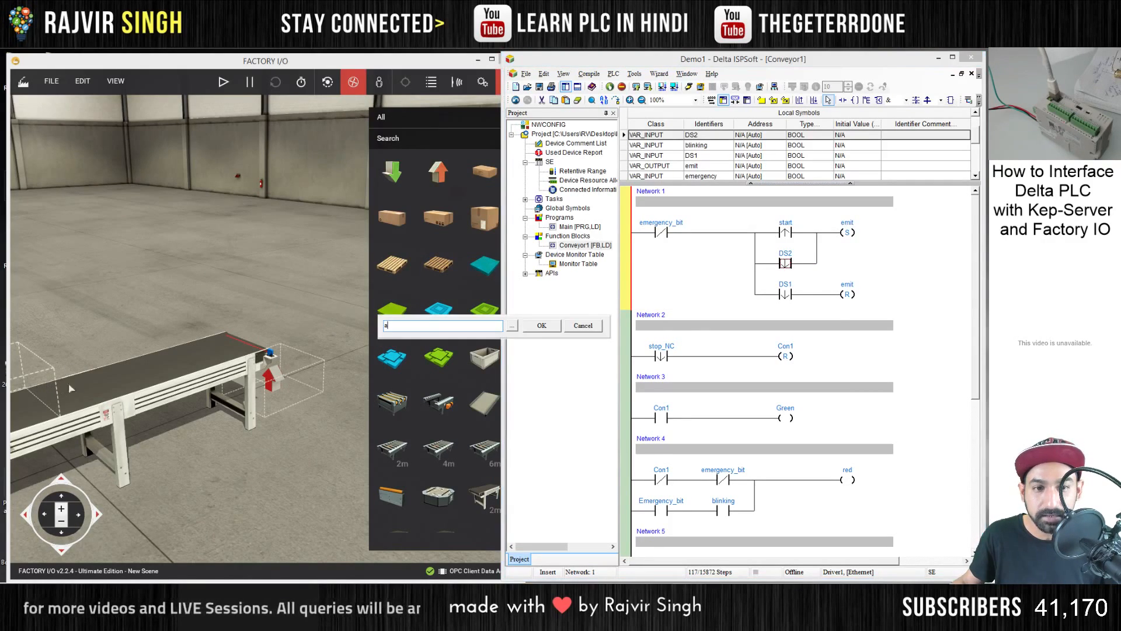
{"action": "left_click", "coordinate": [583, 326]}
- Download the modified program to the PLC while it is in run mode and resume online monitoring
{"action": "left_click", "coordinate": [704, 284]}
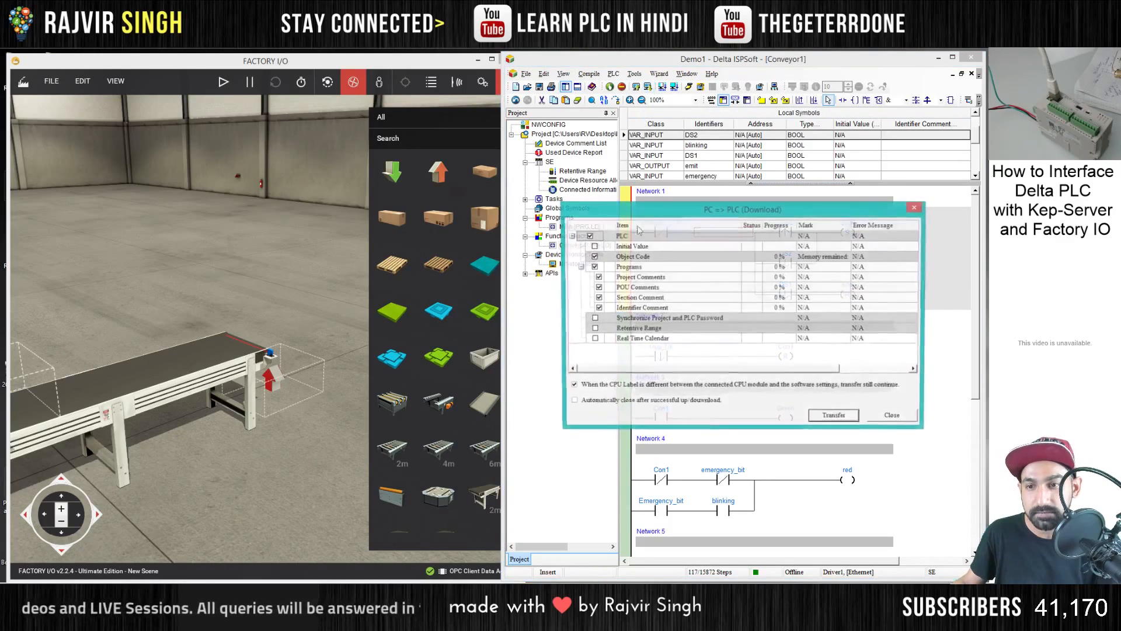
{"action": "key", "text": "Return"}
{"action": "key", "text": "Return"}
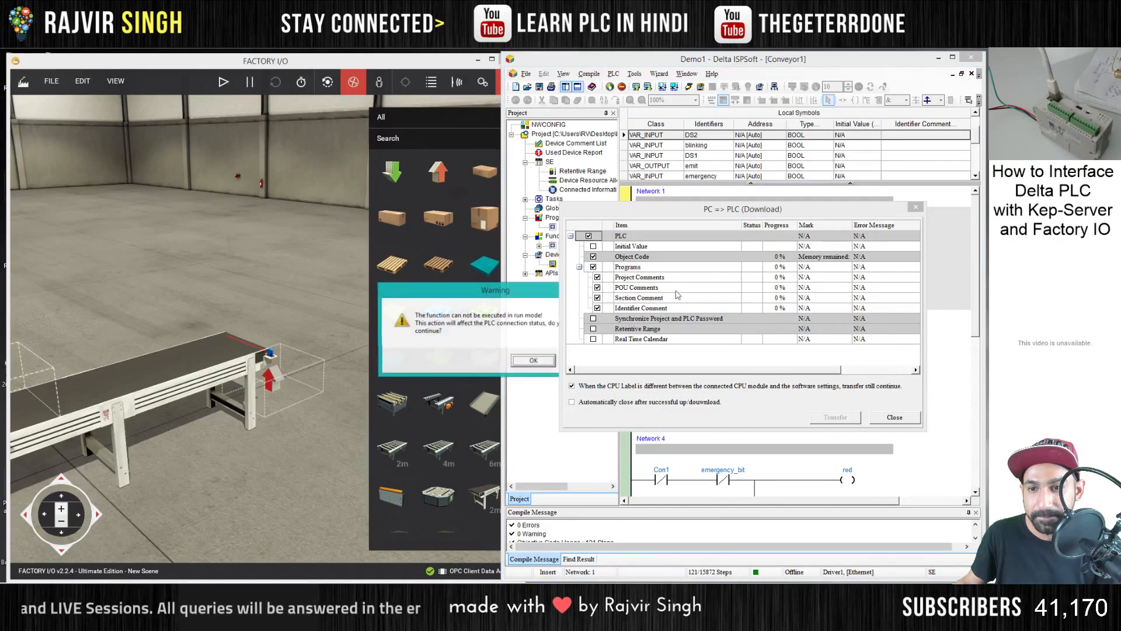
{"action": "key", "text": "Return"}
{"action": "key", "text": "Return"}
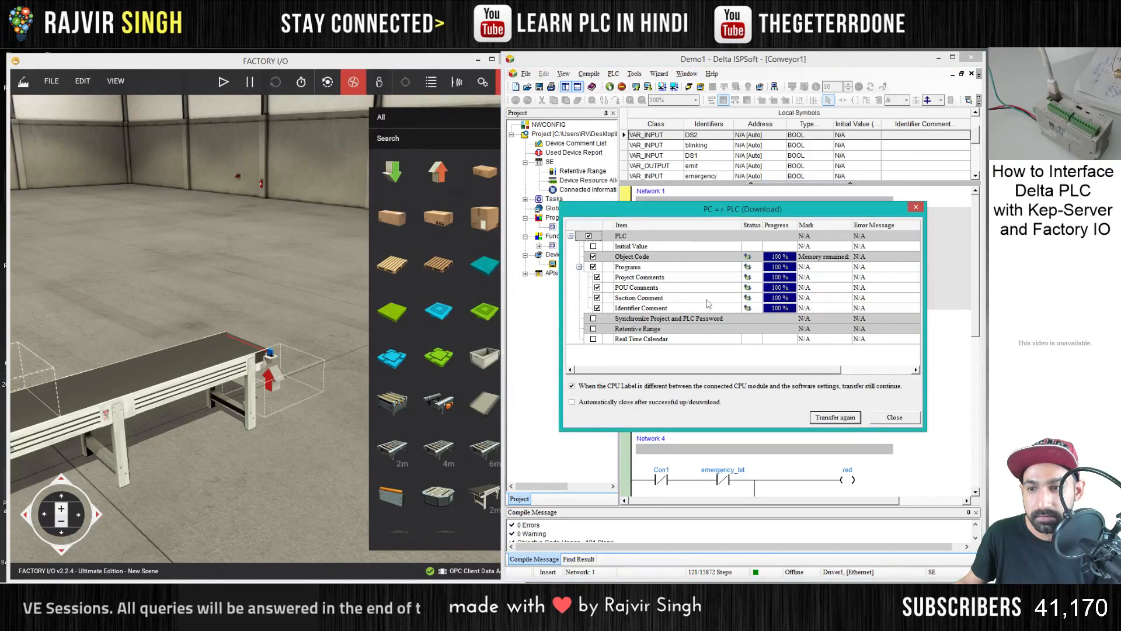
{"action": "left_click", "coordinate": [891, 419]}
{"action": "left_click", "coordinate": [689, 88]}
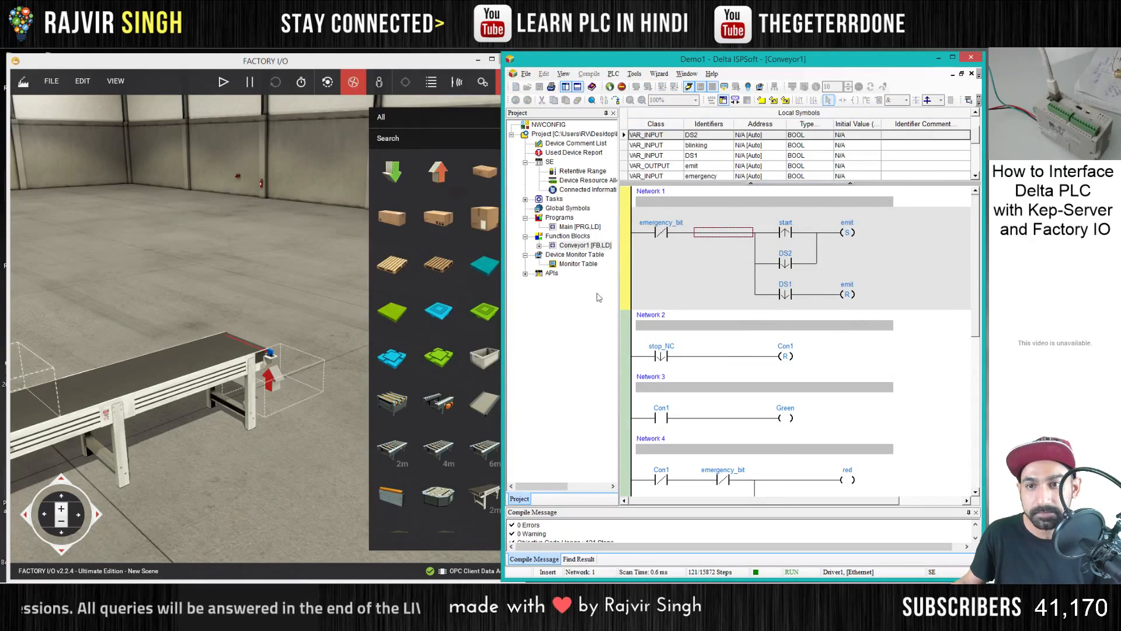
- Switch to Factory I/O, run the simulation and watch the boxes travel from the emitter to the remover
{"action": "left_click", "coordinate": [224, 84]}
{"action": "left_click_drag", "start_coordinate": [373, 234], "coordinate": [456, 234]}
{"action": "left_click_drag", "start_coordinate": [169, 292], "coordinate": [286, 289]}
{"action": "scroll", "coordinate": [115, 322], "scroll_direction": "up", "scroll_amount": 1}
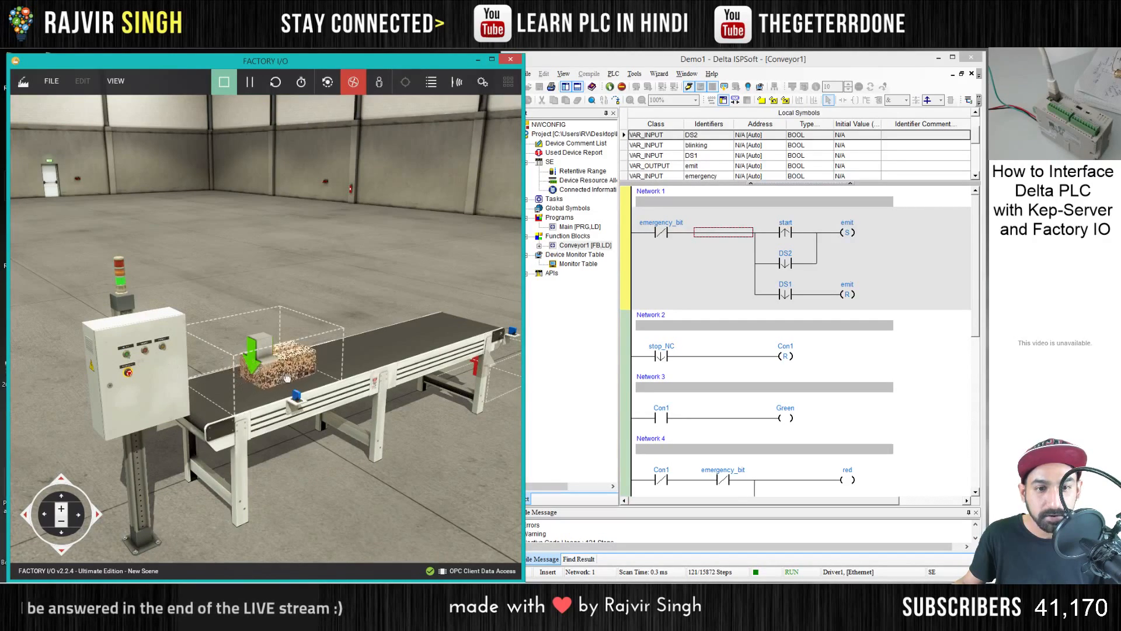
{"action": "left_click_drag", "start_coordinate": [362, 318], "coordinate": [279, 314]}
{"action": "scroll", "coordinate": [310, 310], "scroll_direction": "up", "scroll_amount": 3}
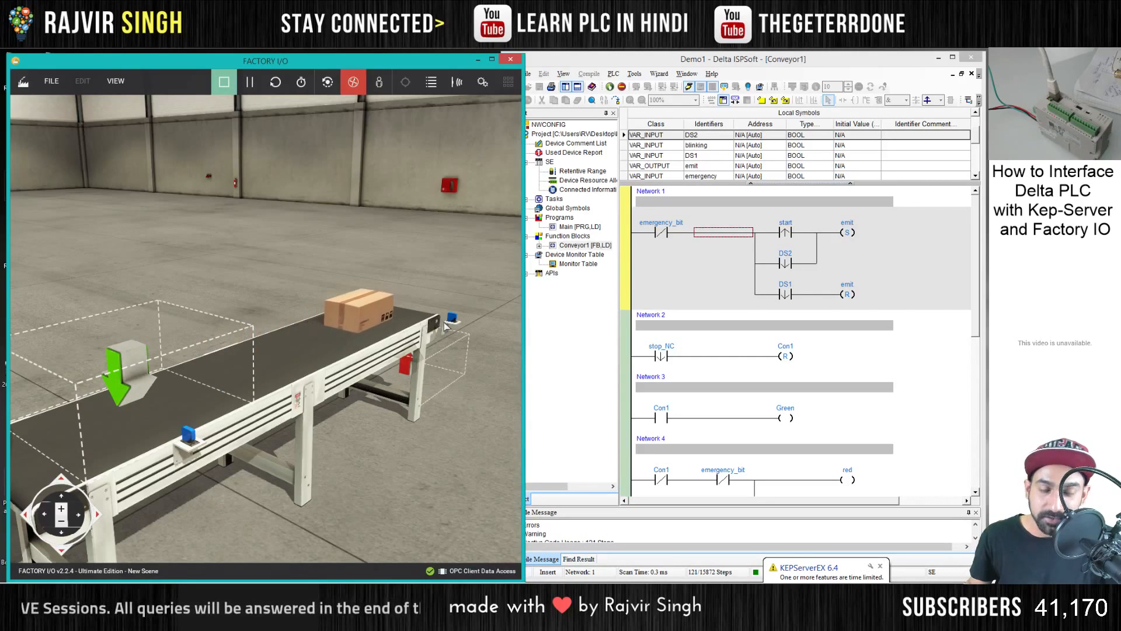
- View the driver's I/O mapping and the list of available drivers without changing the selection, and return to the scene
{"action": "left_click", "coordinate": [52, 82]}
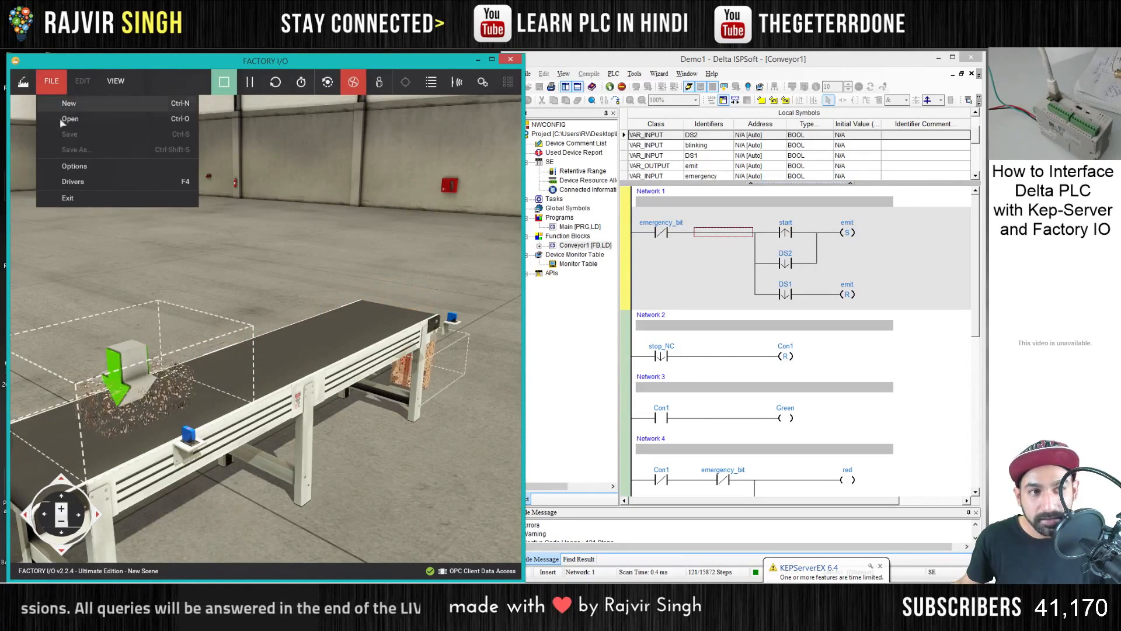
{"action": "left_click", "coordinate": [83, 180]}
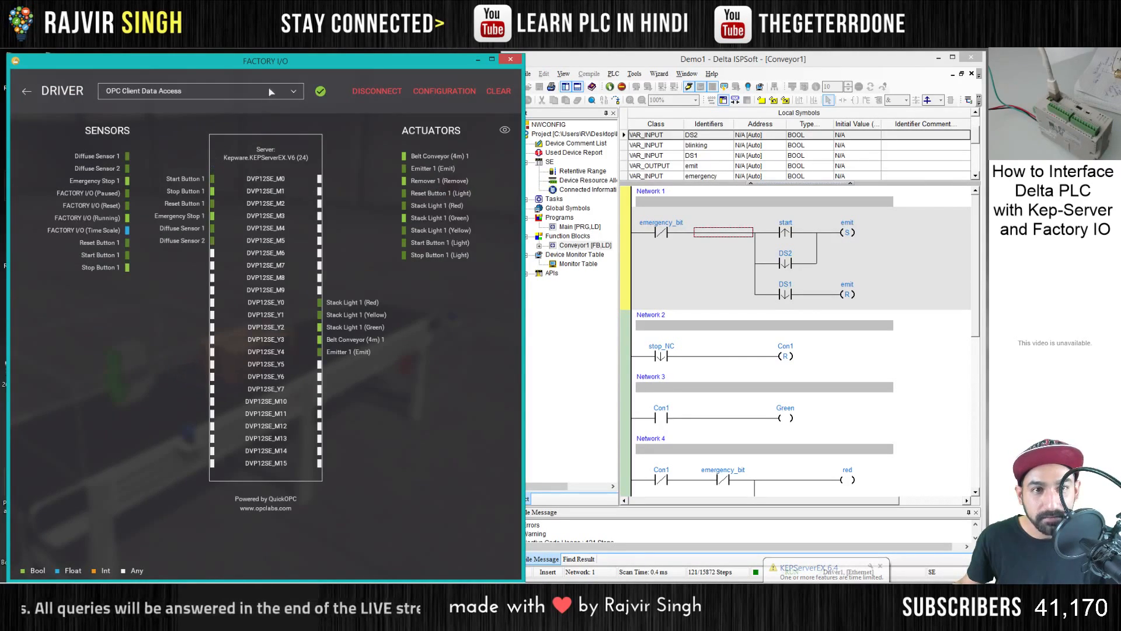
{"action": "left_click", "coordinate": [271, 92]}
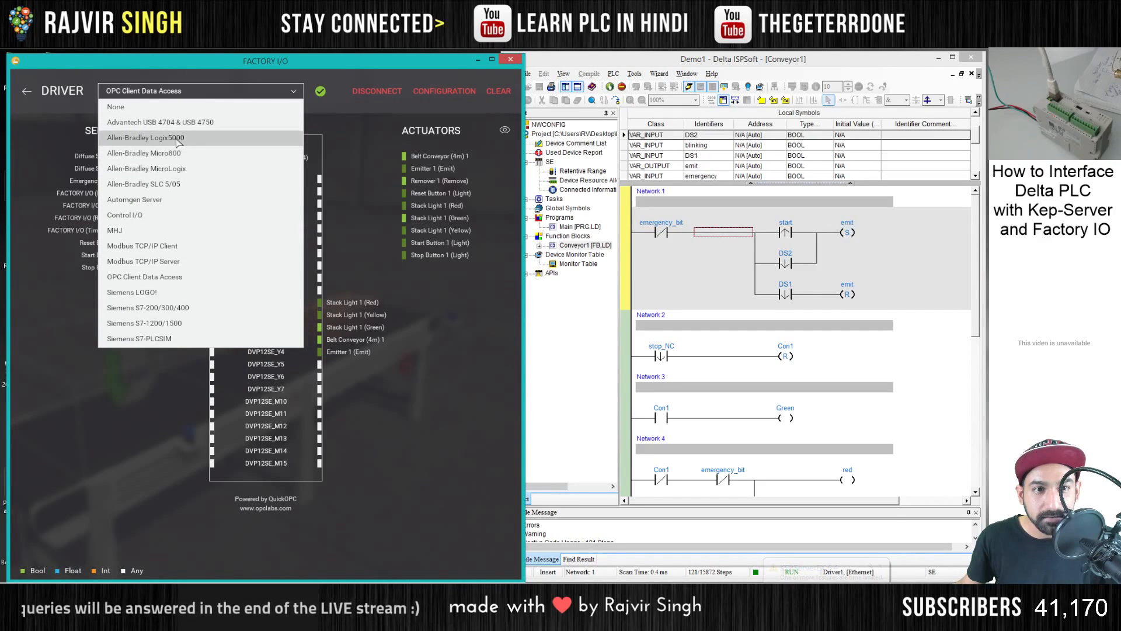
{"action": "left_click", "coordinate": [92, 99]}
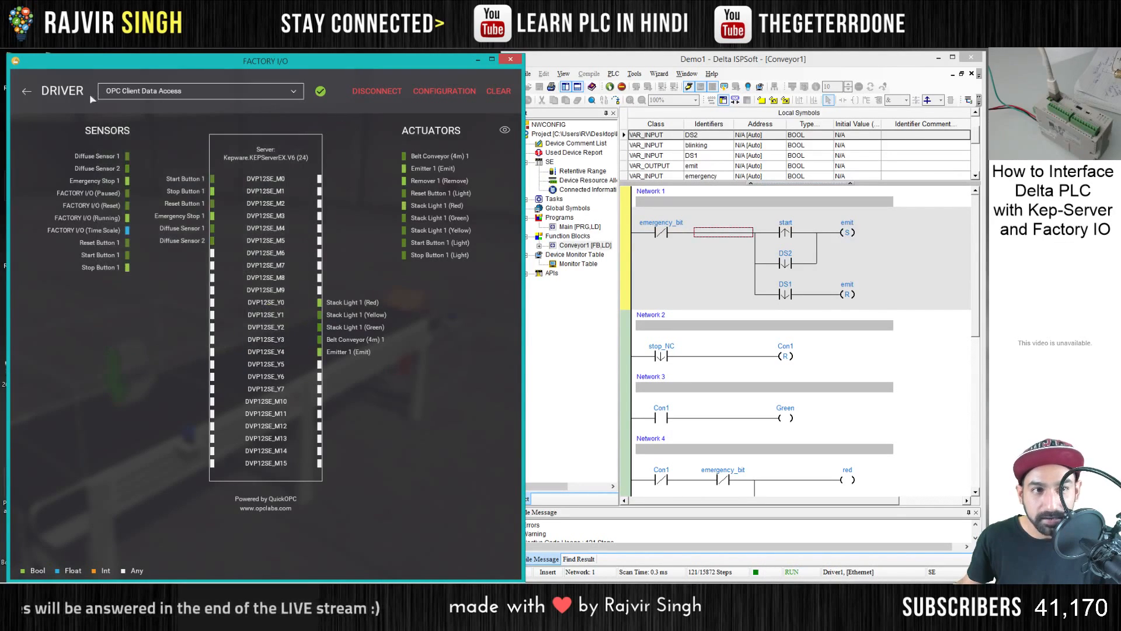
{"action": "left_click", "coordinate": [26, 93]}
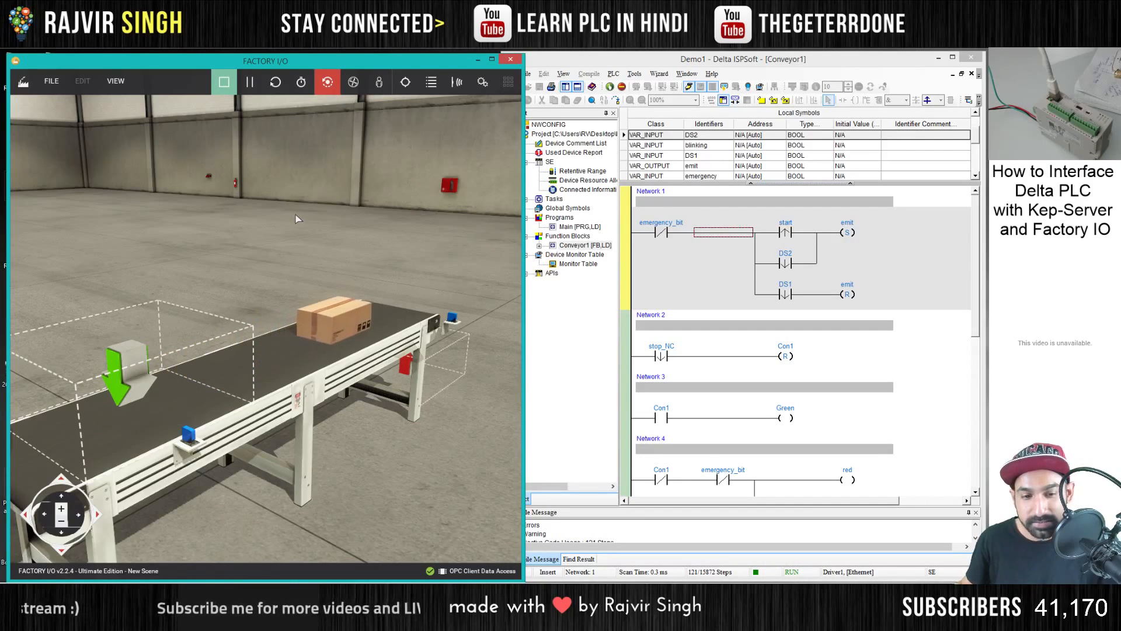
- Switch to Chrome, maximize it and open the nfiautomation.org shop page in a new tab
{"action": "left_click", "coordinate": [393, 39]}
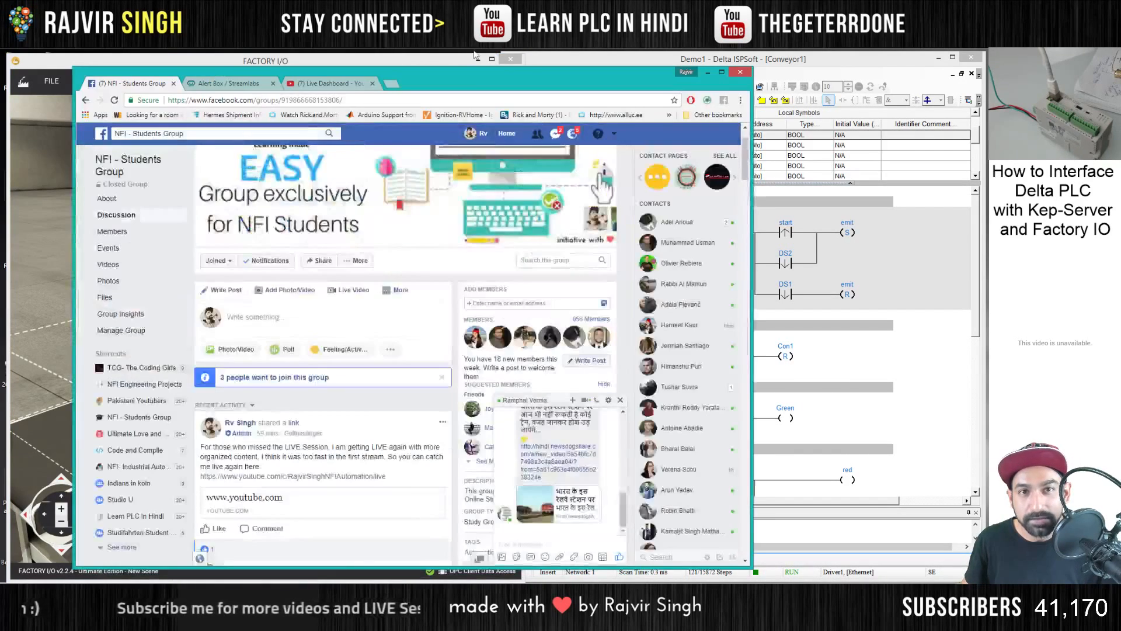
{"action": "left_click", "coordinate": [397, 83]}
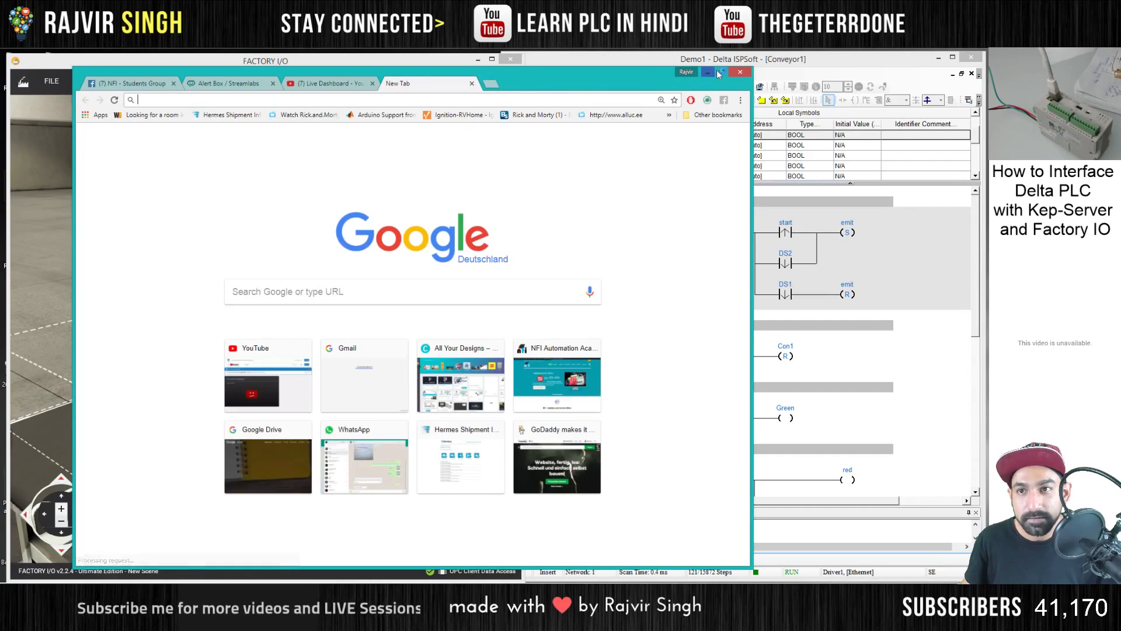
{"action": "double_click", "coordinate": [654, 74]}
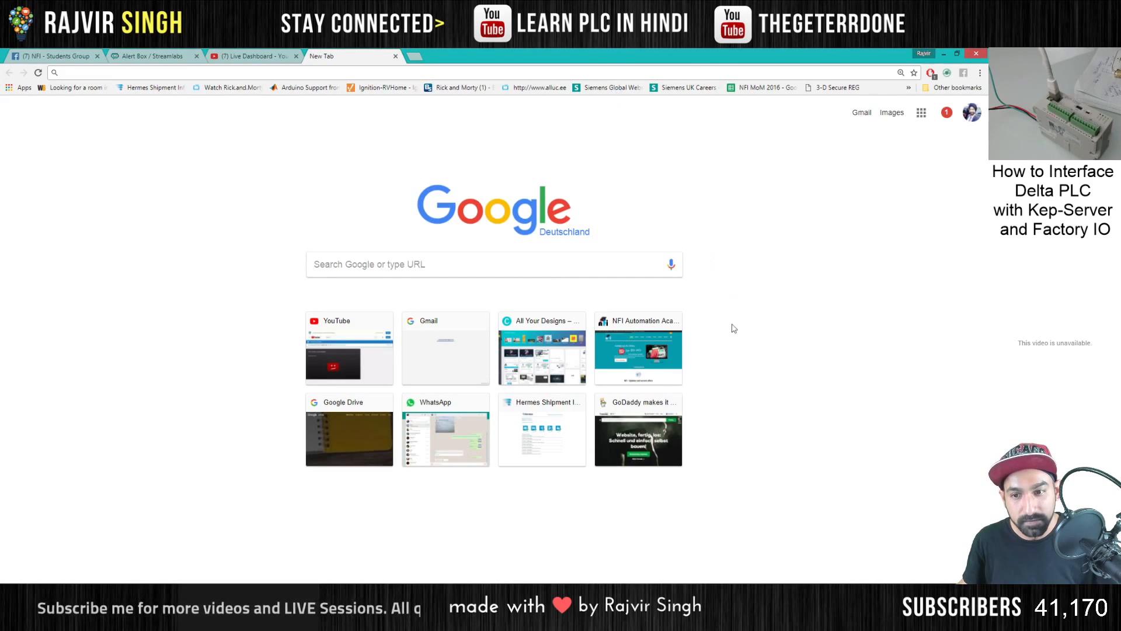
{"action": "left_click", "coordinate": [674, 321]}
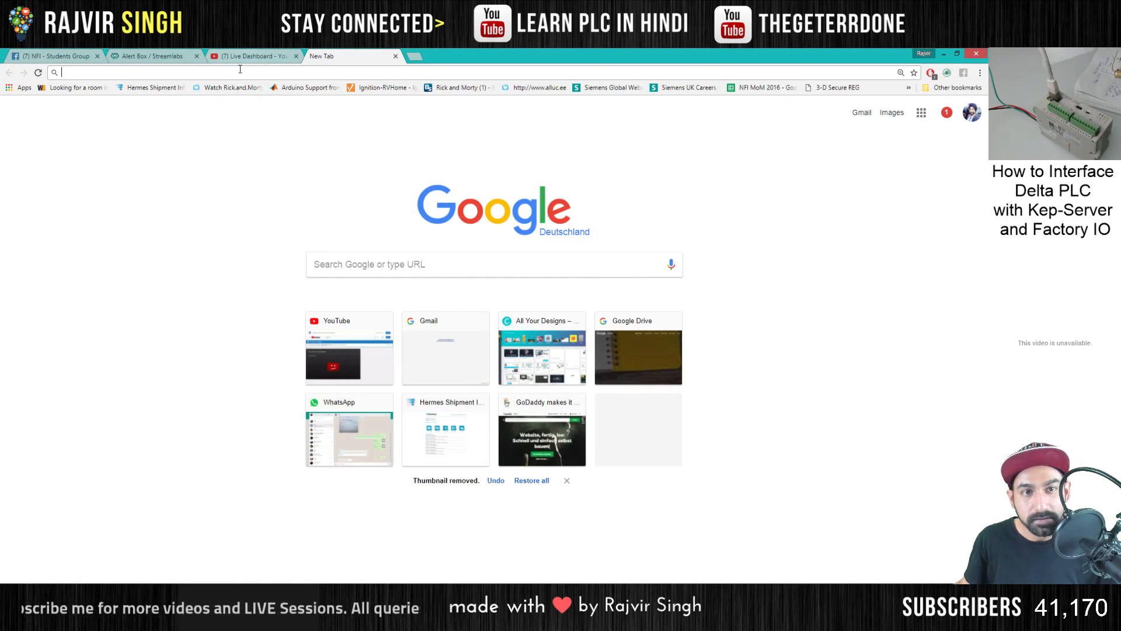
{"action": "type", "text": "nfi"}
{"action": "left_click", "coordinate": [230, 94]}
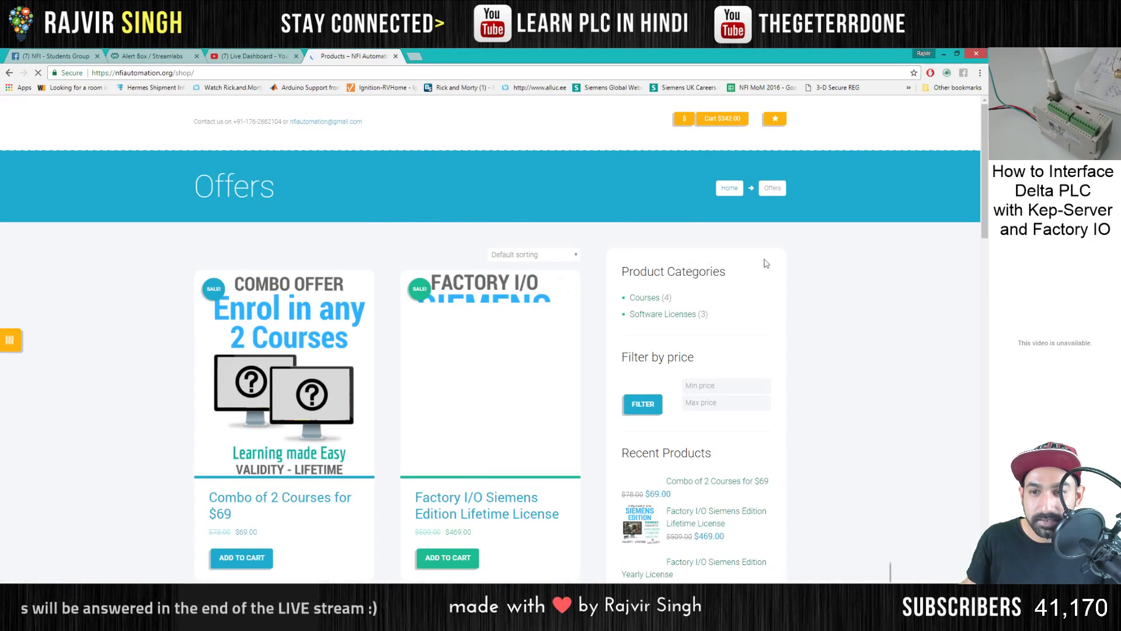
- Browse the shop's Software Licenses category and view the Factory I/O Starter License (Lifetime) product page
{"action": "scroll", "coordinate": [640, 263], "scroll_direction": "down", "scroll_amount": 1}
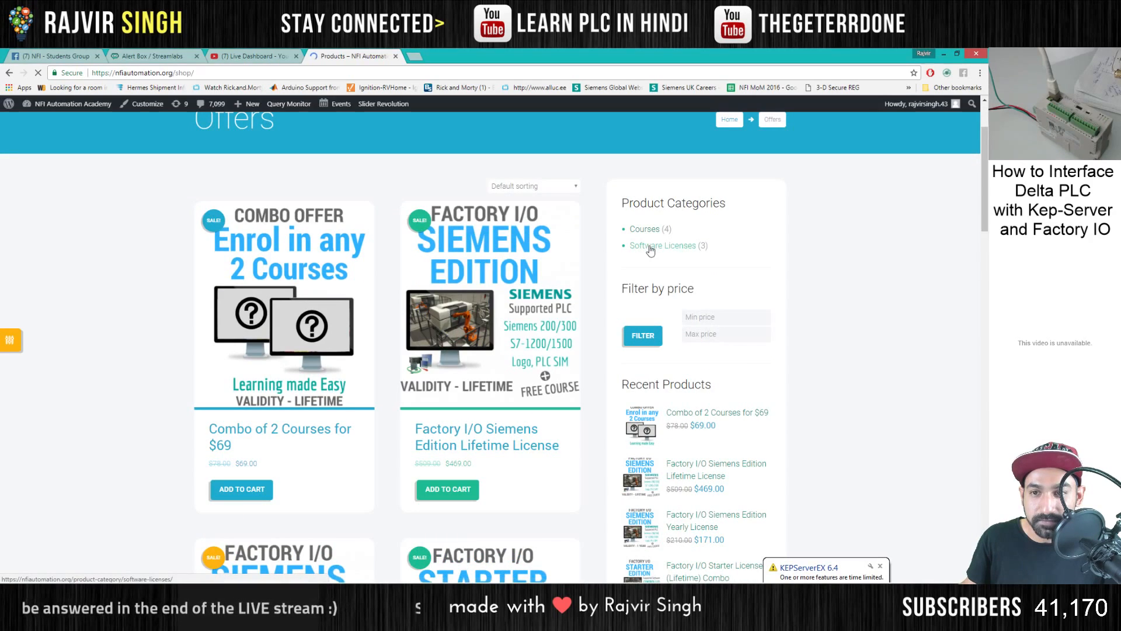
{"action": "left_click", "coordinate": [650, 246]}
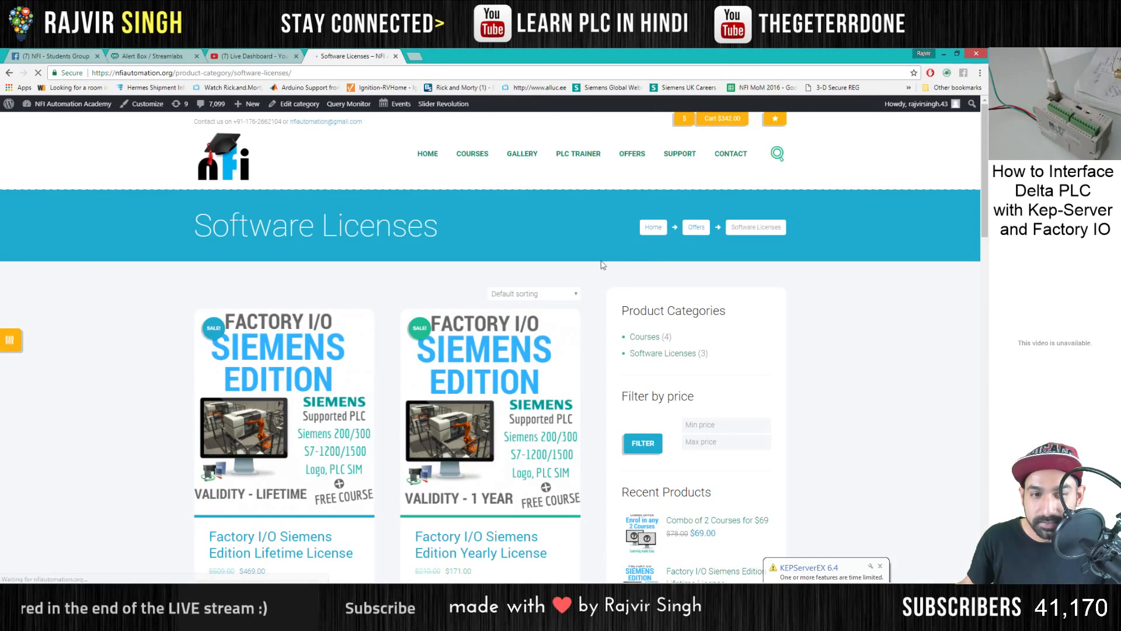
{"action": "scroll", "coordinate": [603, 265], "scroll_direction": "down", "scroll_amount": 7}
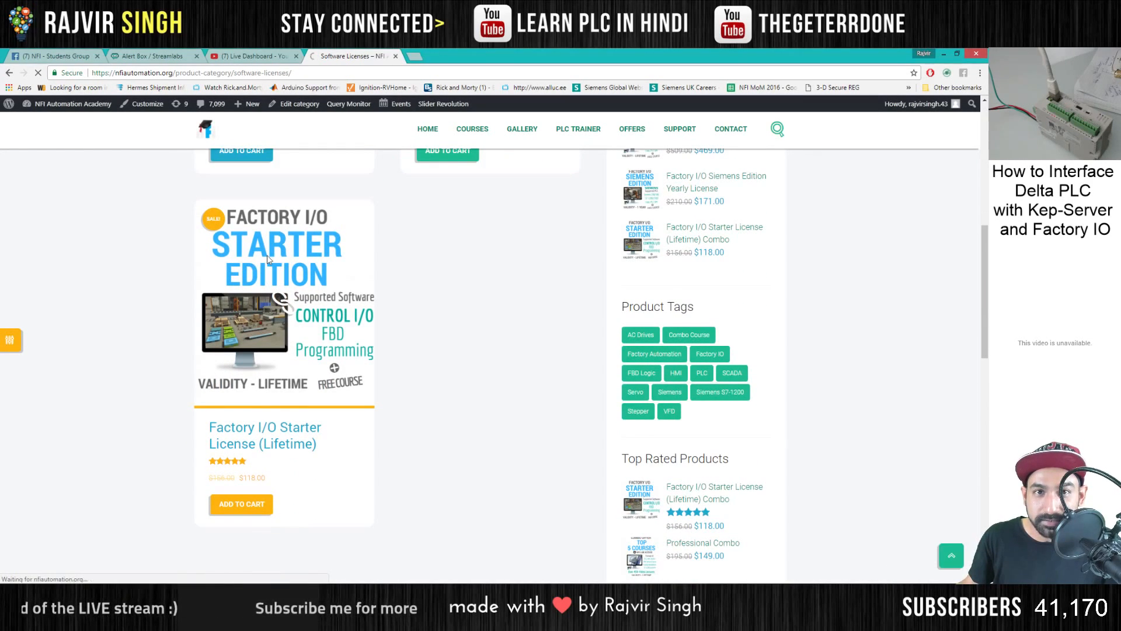
{"action": "scroll", "coordinate": [540, 278], "scroll_direction": "down", "scroll_amount": 3}
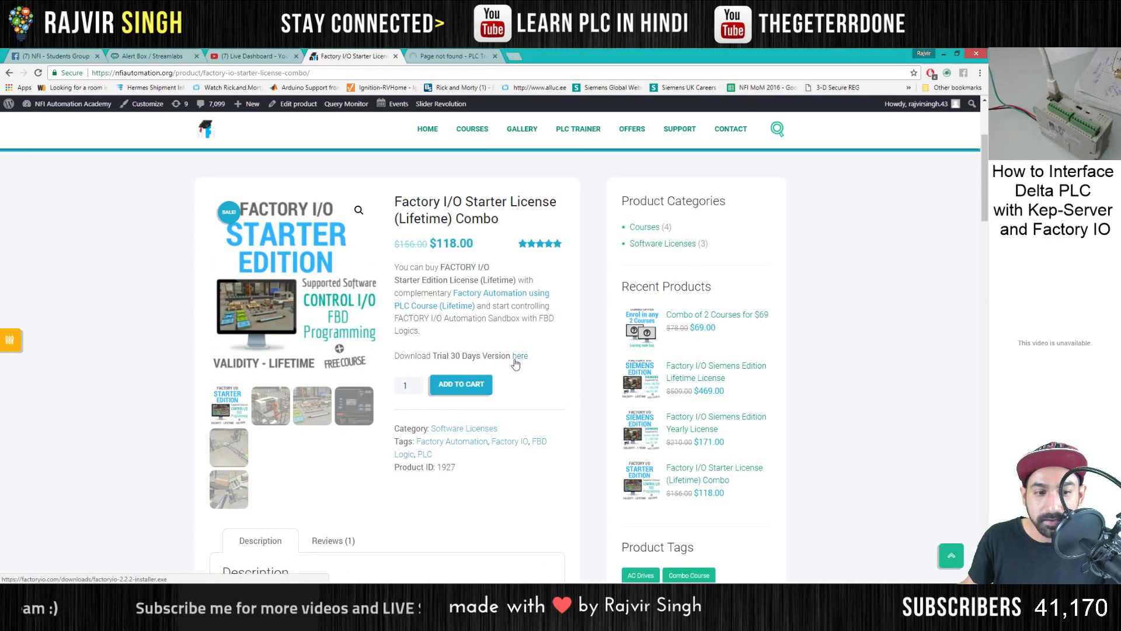
- View the factoryio.com home page, close its tab and return to the shop's Software Licenses page
{"action": "left_click", "coordinate": [445, 53]}
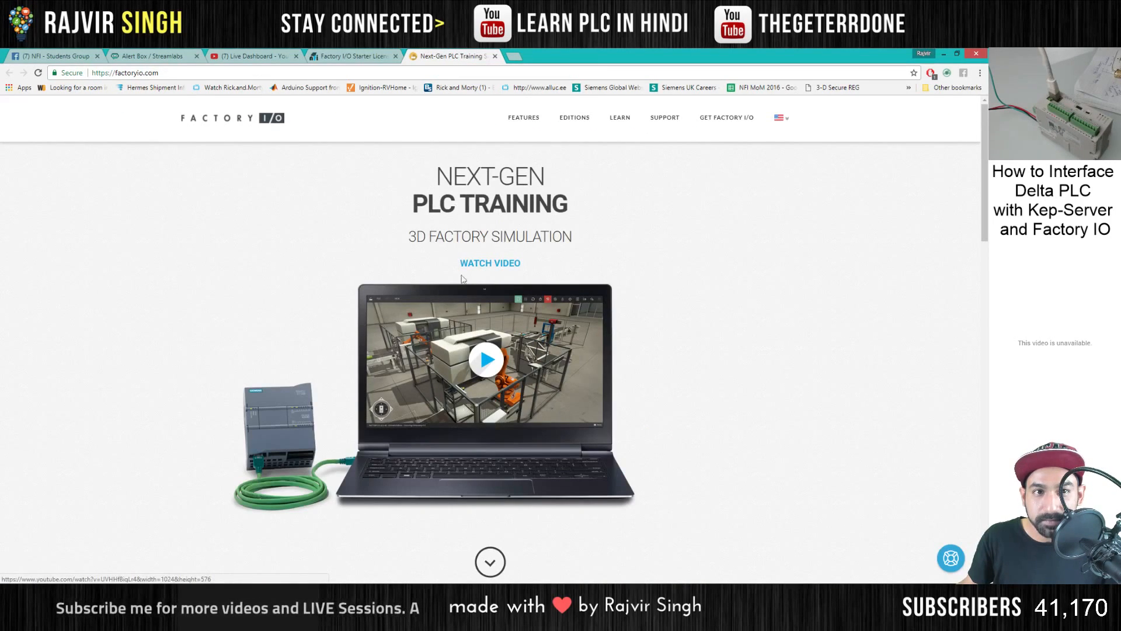
{"action": "scroll", "coordinate": [462, 278], "scroll_direction": "down", "scroll_amount": 7}
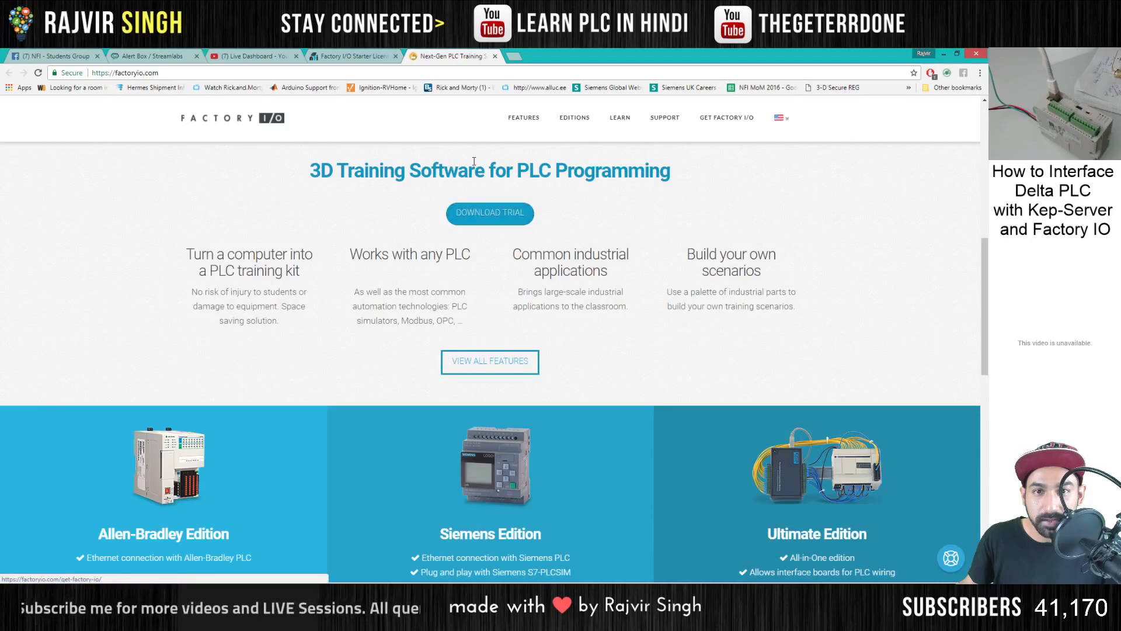
{"action": "scroll", "coordinate": [473, 162], "scroll_direction": "up", "scroll_amount": 7}
{"action": "left_click", "coordinate": [495, 56]}
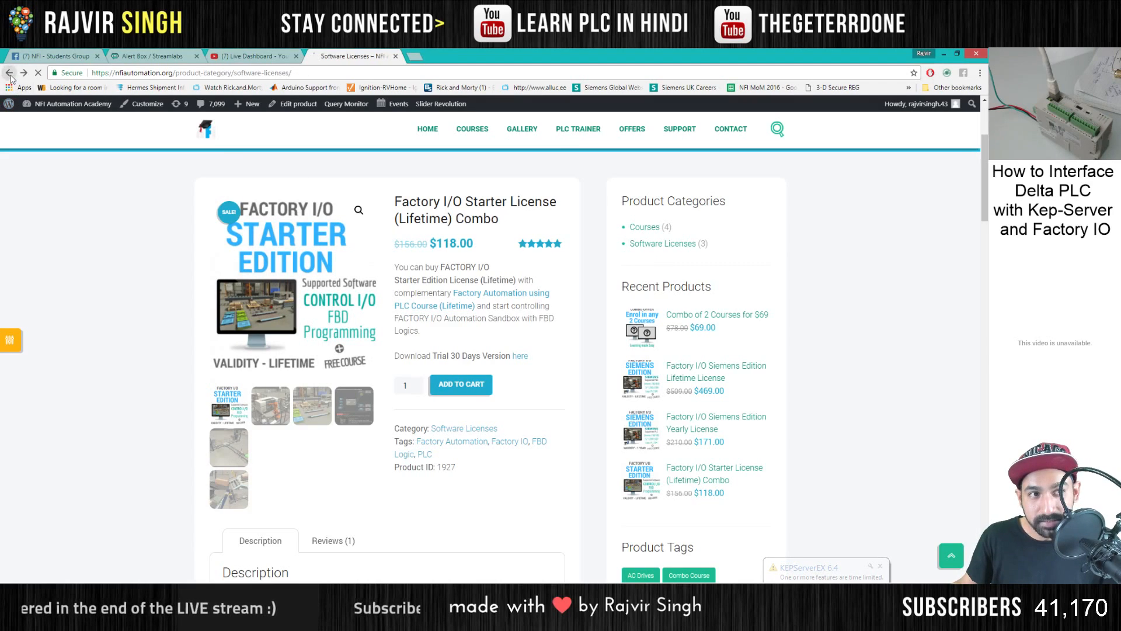
{"action": "scroll", "coordinate": [383, 257], "scroll_direction": "up", "scroll_amount": 8}
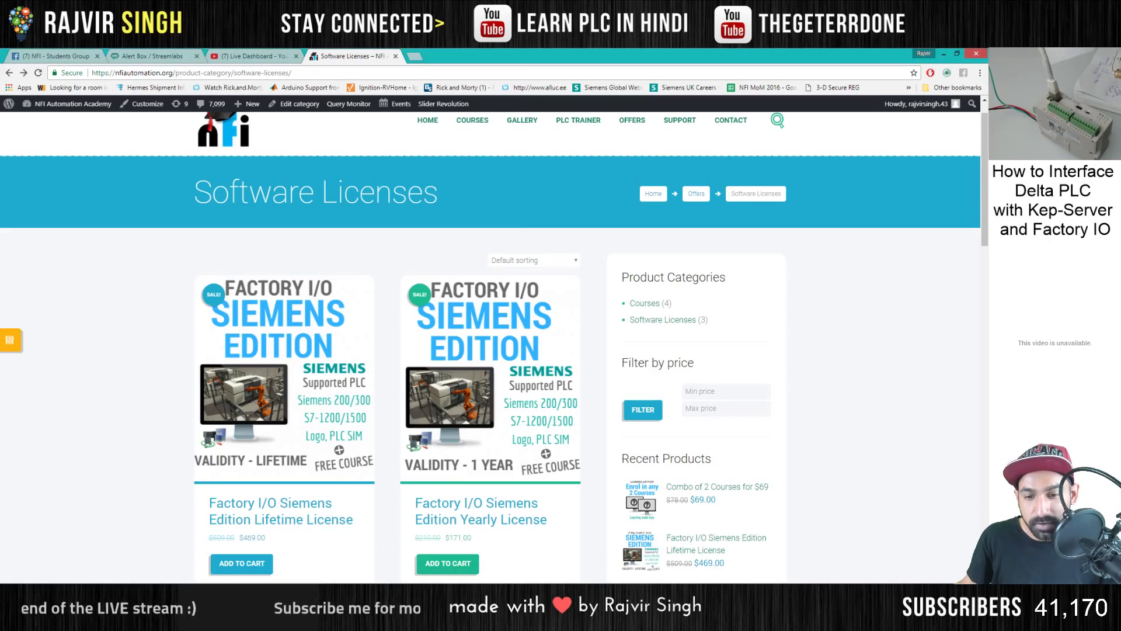
- Return to Factory I/O, switch to the fly camera and view the running conveyor
{"action": "key", "text": "alt+Tab"}
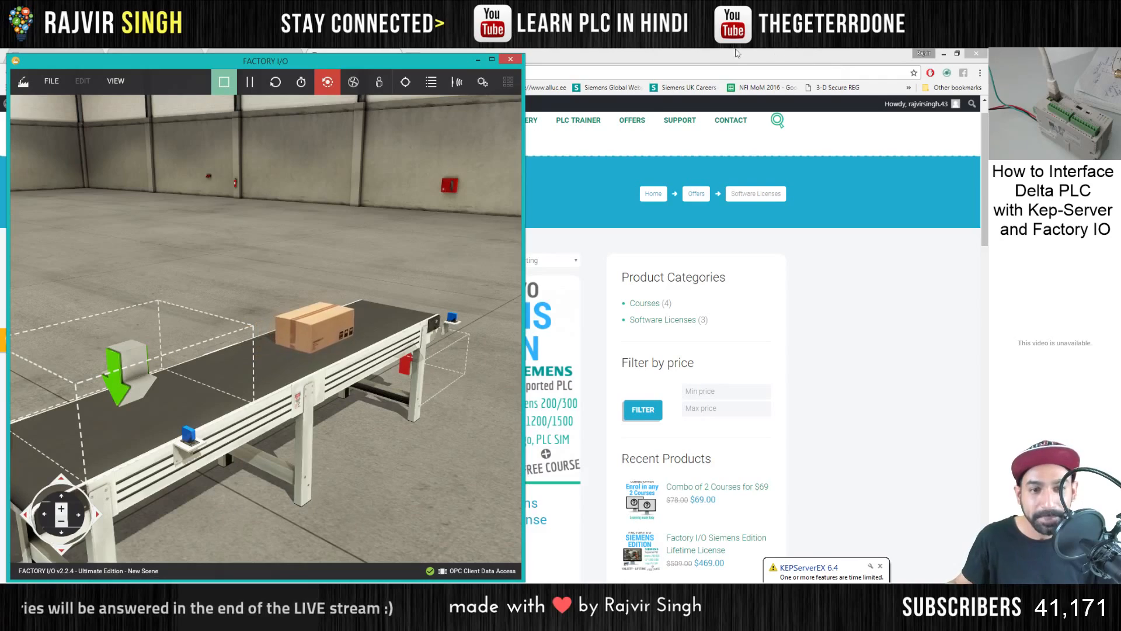
{"action": "left_click_drag", "start_coordinate": [252, 254], "coordinate": [351, 102]}
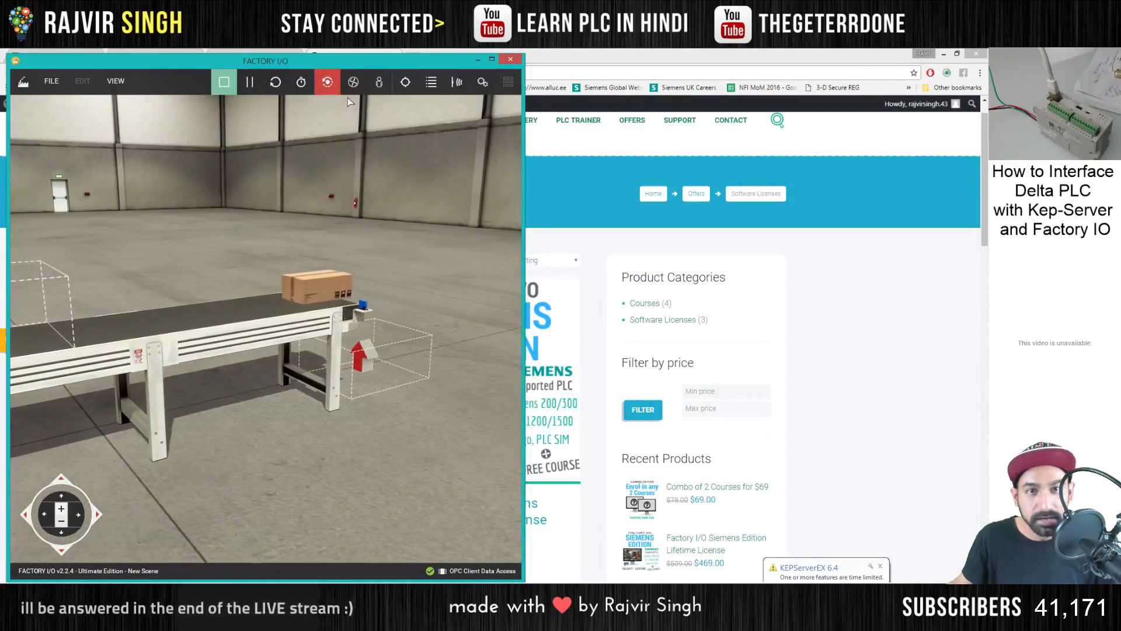
{"action": "left_click", "coordinate": [353, 82]}
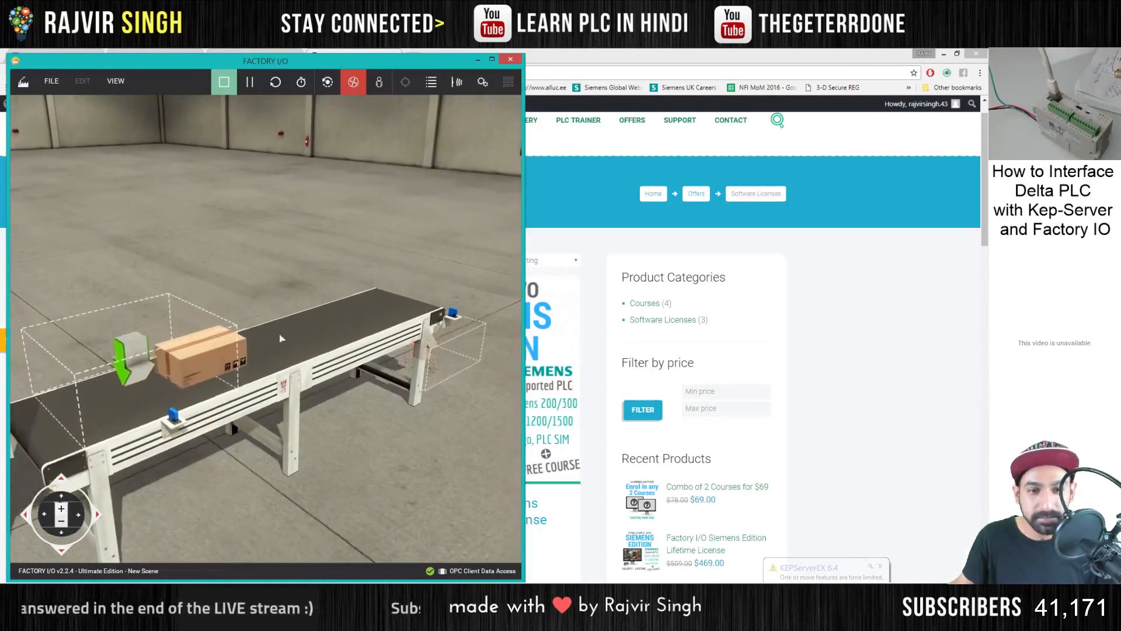
{"action": "left_click_drag", "start_coordinate": [281, 338], "coordinate": [275, 270]}
- Switch to KEPServerEX, launch OPC Quick Client, list the Delta 12SE.Delta PLC tags and widen the window to show their values
{"action": "left_click", "coordinate": [385, 594]}
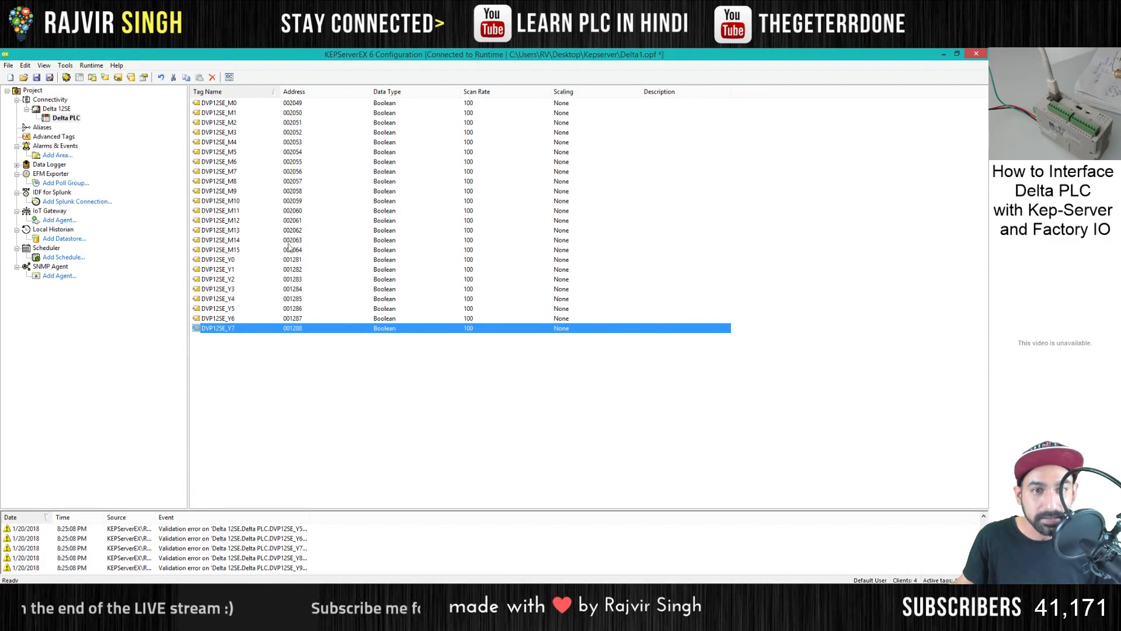
{"action": "left_click", "coordinate": [229, 77]}
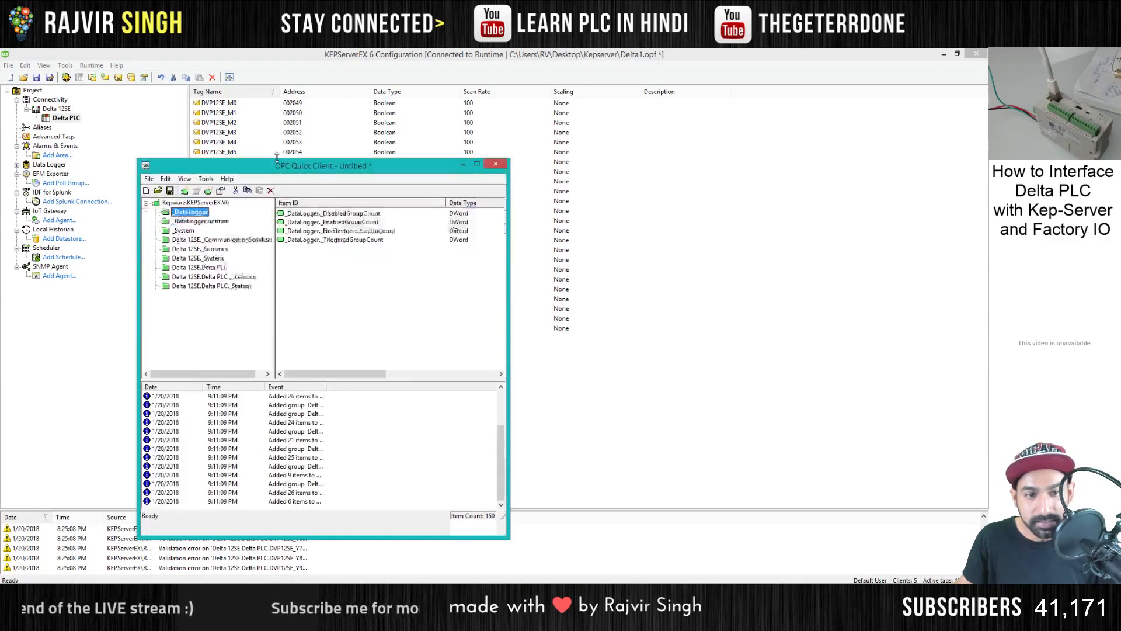
{"action": "left_click", "coordinate": [199, 226]}
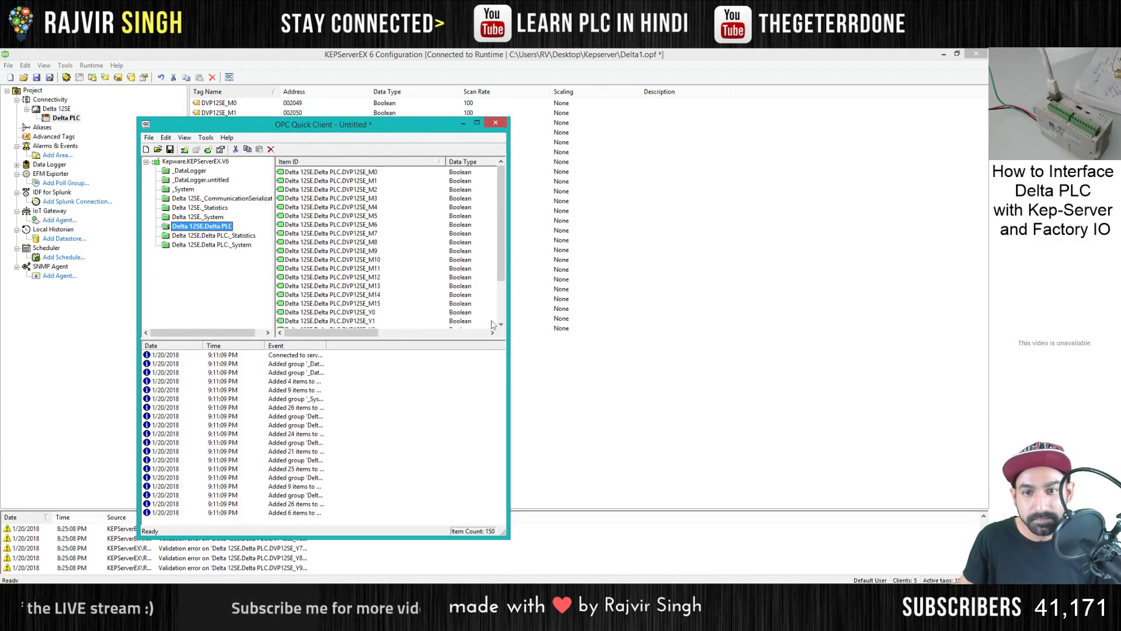
{"action": "left_click_drag", "start_coordinate": [507, 321], "coordinate": [799, 320]}
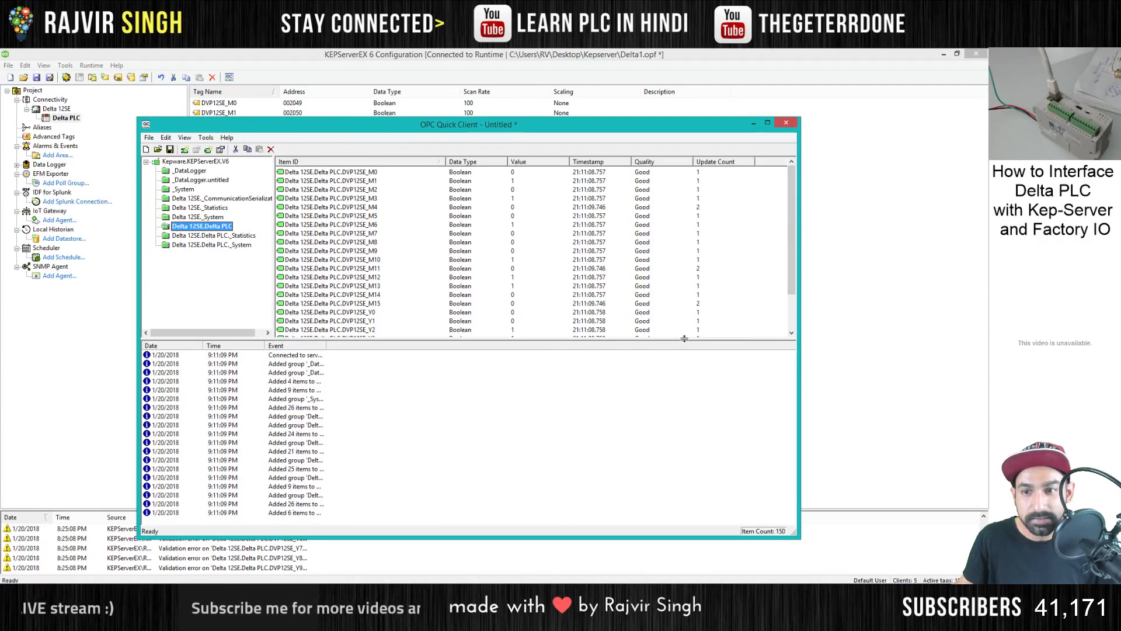
{"action": "left_click_drag", "start_coordinate": [677, 473], "coordinate": [671, 484]}
{"action": "left_click_drag", "start_coordinate": [515, 125], "coordinate": [374, 69]}
- Switch to ISPSoft, start online monitoring and open the Conveyor1_U1 function block instance to view its live ladder
{"action": "left_click", "coordinate": [389, 593]}
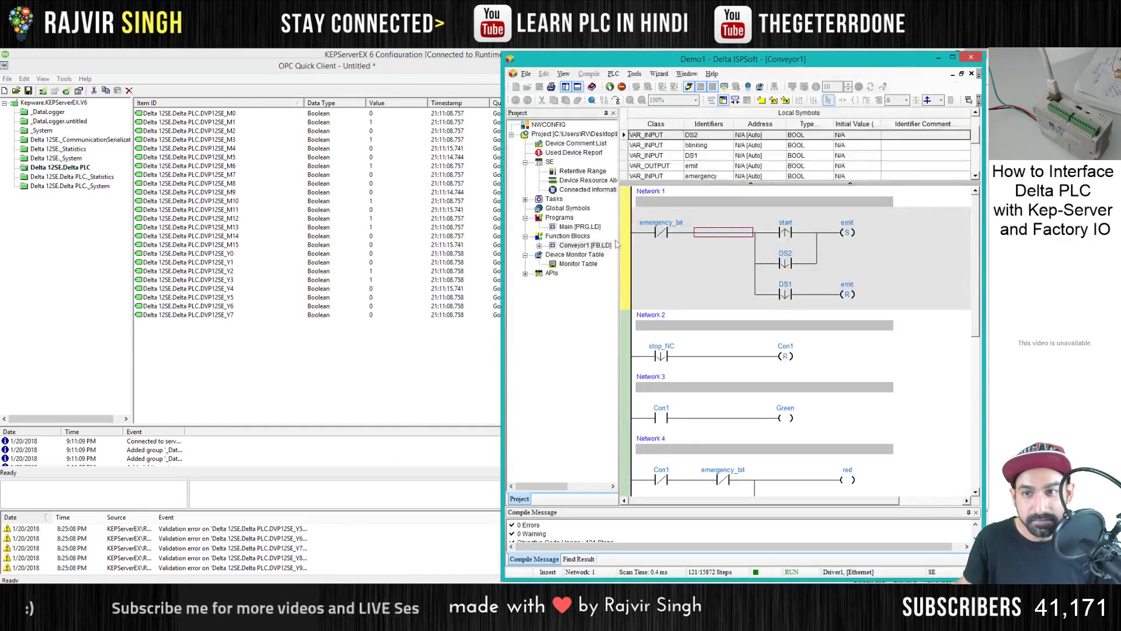
{"action": "left_click", "coordinate": [689, 87]}
{"action": "double_click", "coordinate": [591, 255]}
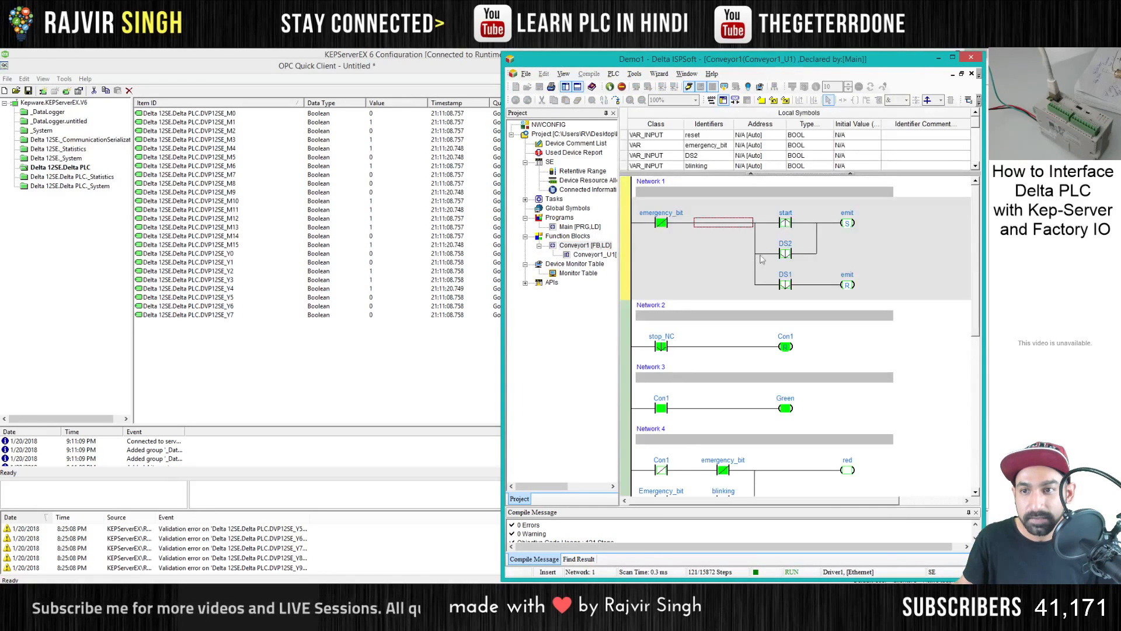
{"action": "scroll", "coordinate": [724, 309], "scroll_direction": "down", "scroll_amount": 2}
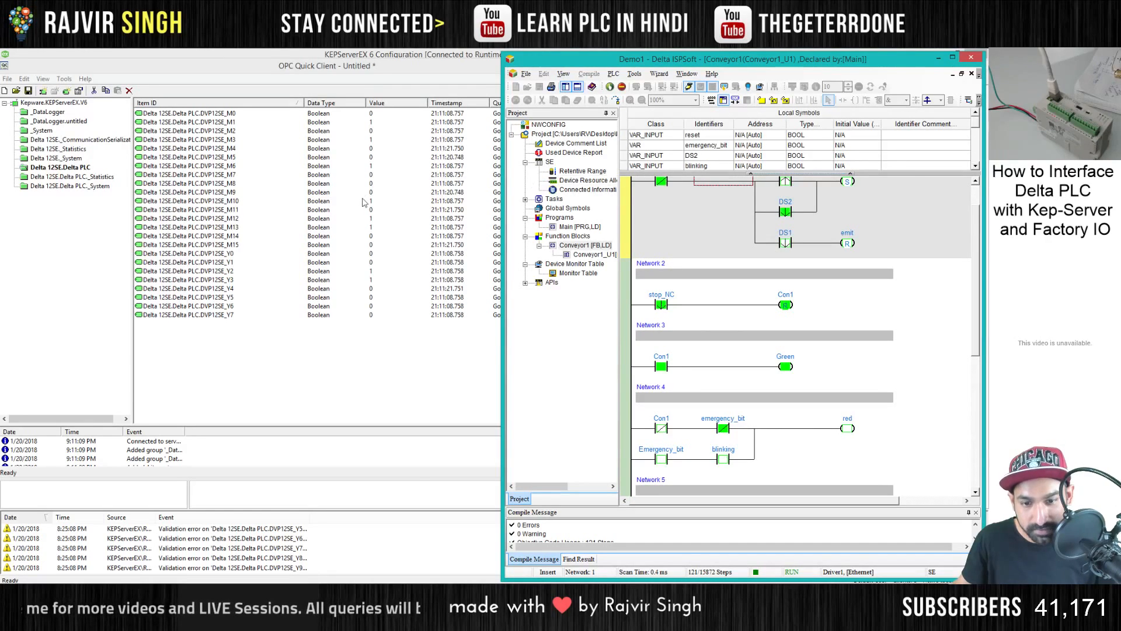
- Switch to Factory I/O, open the driver's tag mapping, narrow the window and move it to the edge of the desktop
{"action": "key", "text": "alt+Tab"}
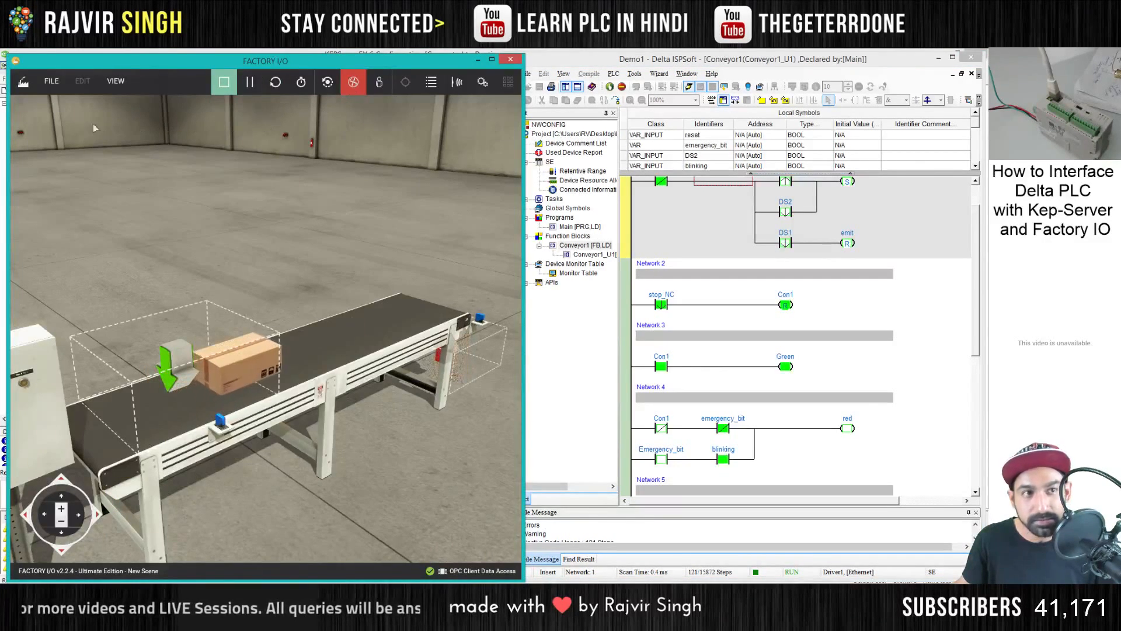
{"action": "left_click", "coordinate": [51, 81]}
{"action": "left_click", "coordinate": [71, 187]}
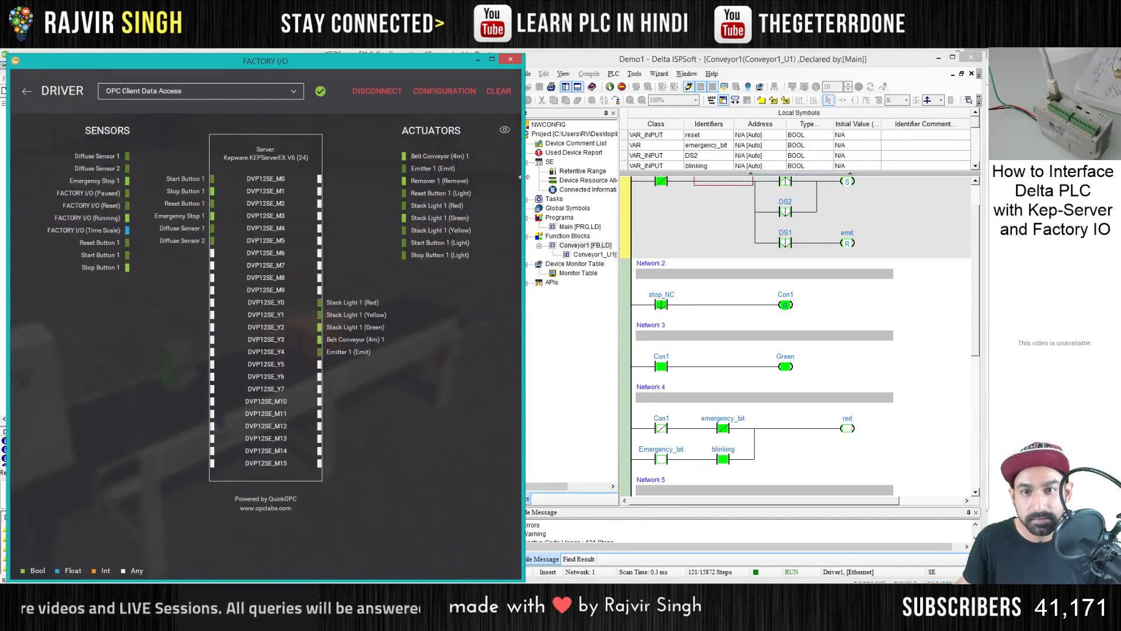
{"action": "left_click_drag", "start_coordinate": [524, 188], "coordinate": [367, 188]}
{"action": "left_click_drag", "start_coordinate": [228, 66], "coordinate": [115, 68]}
{"action": "left_click_drag", "start_coordinate": [308, 63], "coordinate": [262, 68]}
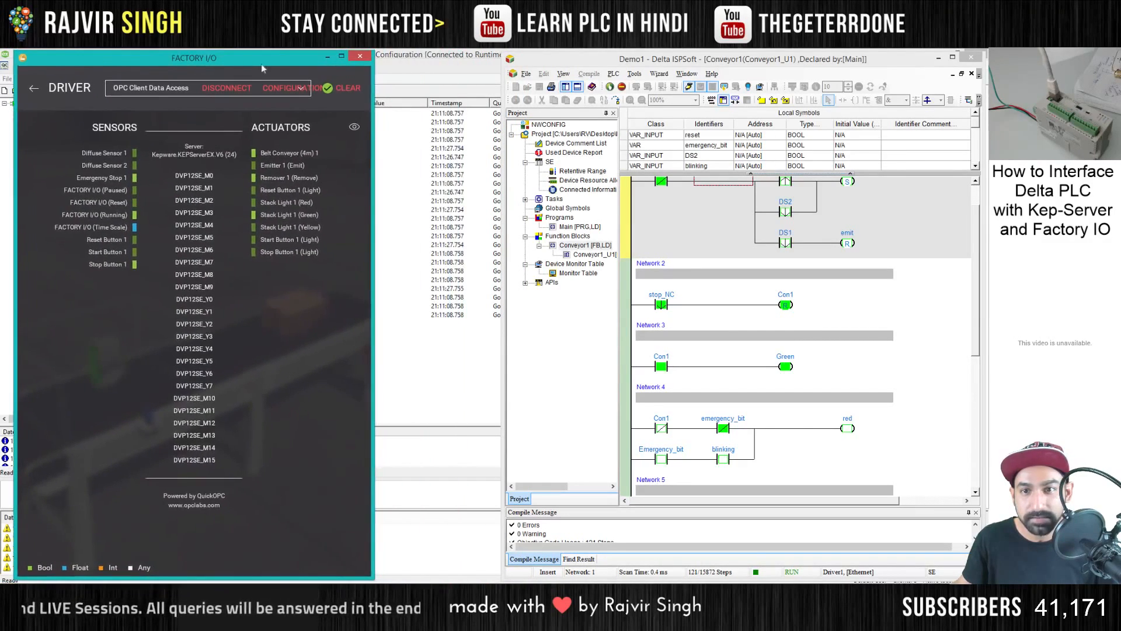
- Narrow the ISPSoft window and hide its project tree, keeping the monitored Conveyor1 ladder in view
{"action": "left_click_drag", "start_coordinate": [507, 153], "coordinate": [643, 150]}
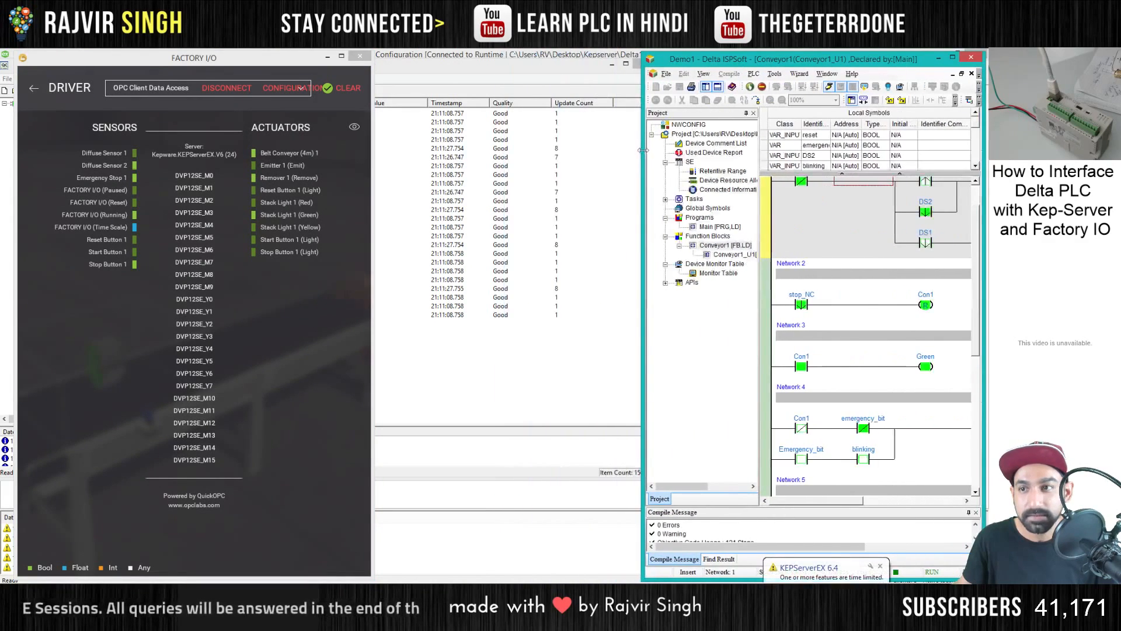
{"action": "left_click", "coordinate": [753, 113]}
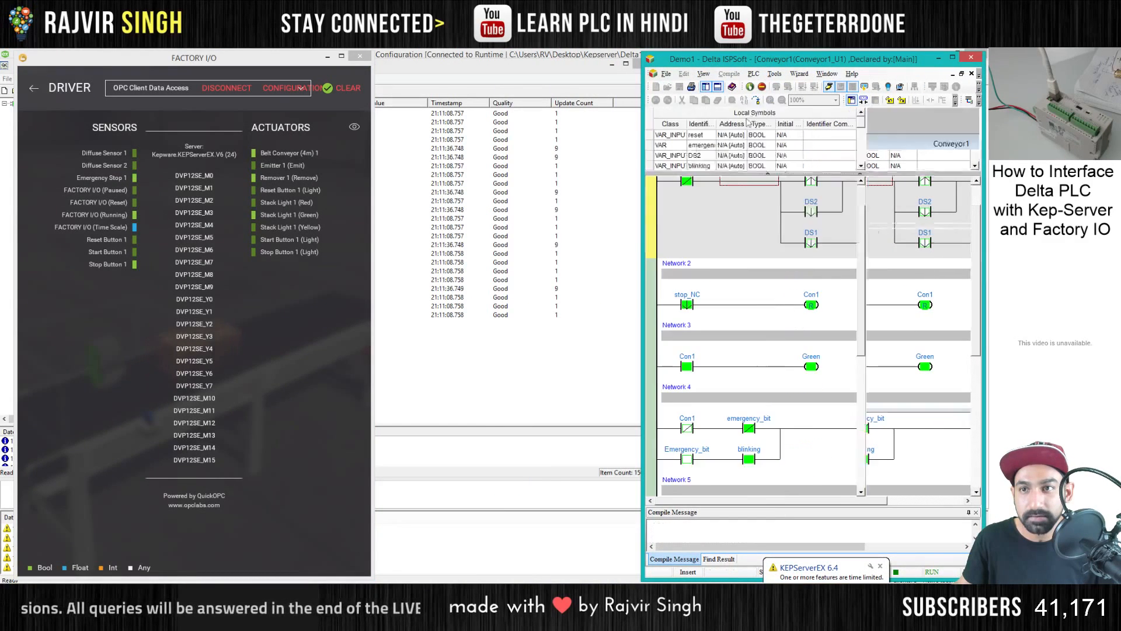
{"action": "mouse_move", "coordinate": [644, 149]}
{"action": "left_mouse_down"}
{"action": "mouse_move", "coordinate": [698, 146]}
{"action": "mouse_move", "coordinate": [653, 154]}
{"action": "left_mouse_up"}
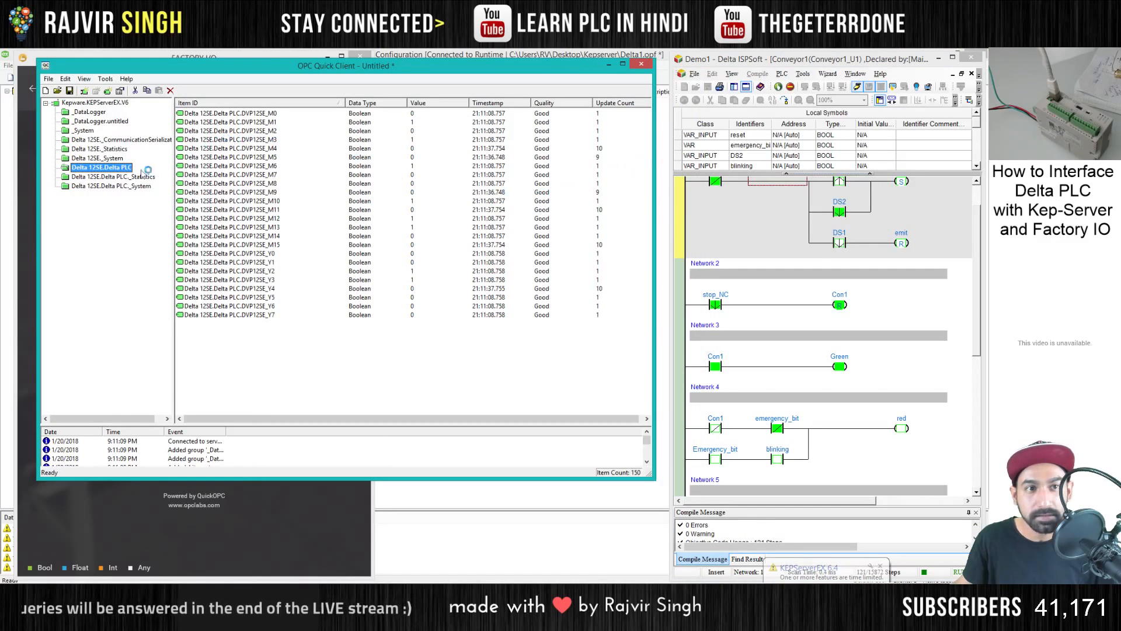
- Narrow OPC Quick Client and its Item ID column to show tag values, placing it between Factory I/O and ISPSoft
{"action": "left_click_drag", "start_coordinate": [37, 187], "coordinate": [276, 187]}
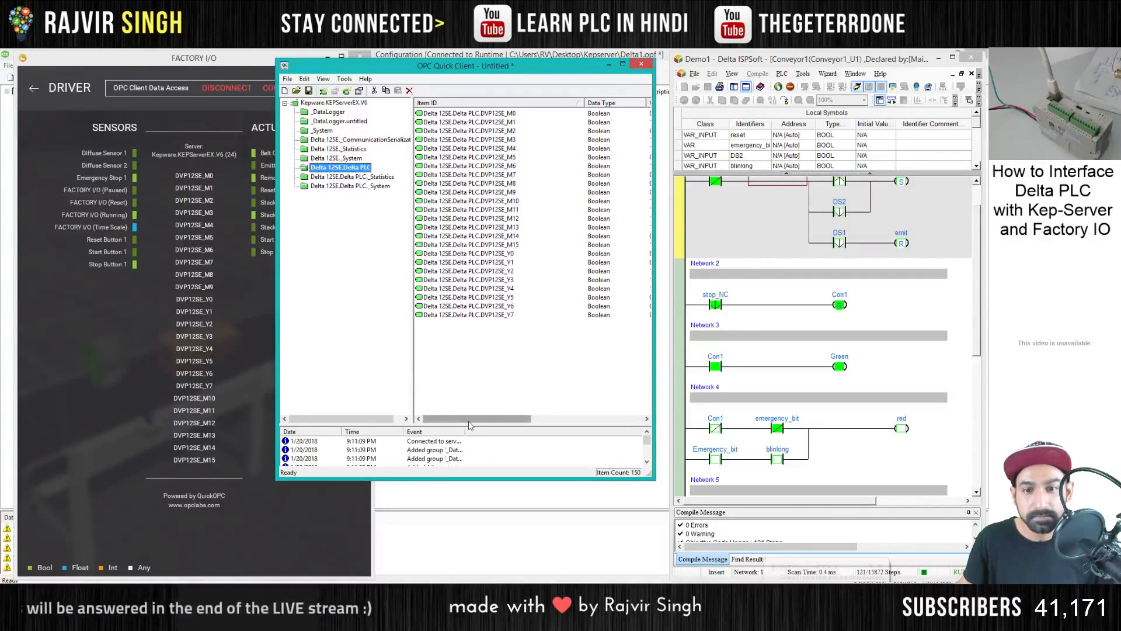
{"action": "mouse_move", "coordinate": [470, 422]}
{"action": "left_mouse_down"}
{"action": "mouse_move", "coordinate": [554, 418]}
{"action": "mouse_move", "coordinate": [460, 428]}
{"action": "left_mouse_up"}
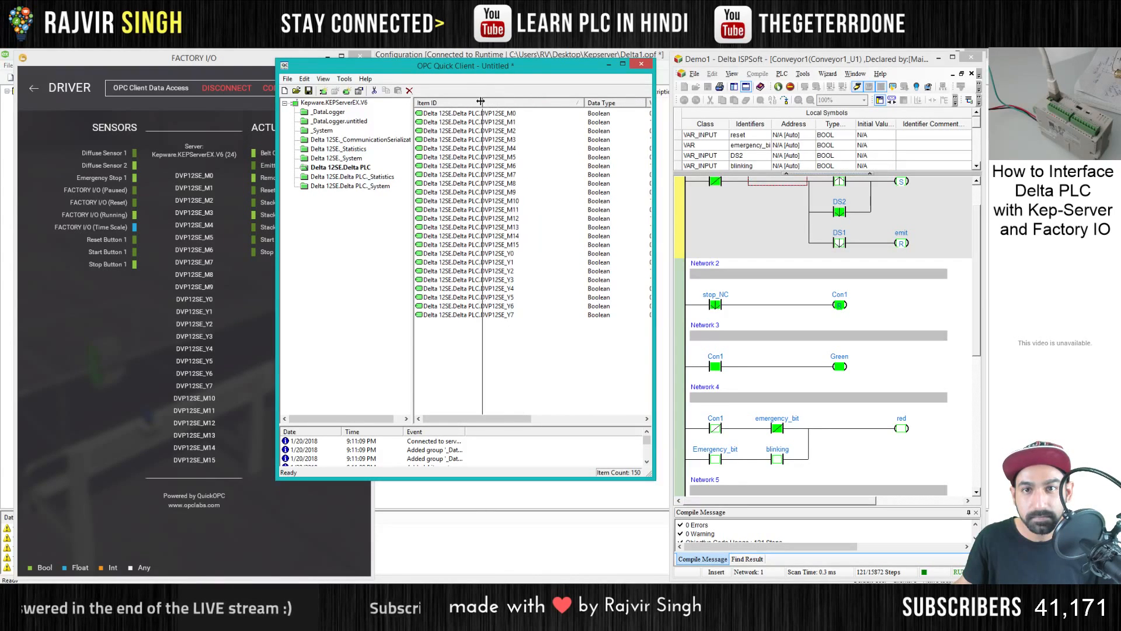
{"action": "left_click_drag", "start_coordinate": [480, 102], "coordinate": [591, 104]}
{"action": "left_click_drag", "start_coordinate": [532, 67], "coordinate": [566, 63]}
{"action": "left_click_drag", "start_coordinate": [251, 63], "coordinate": [183, 67]}
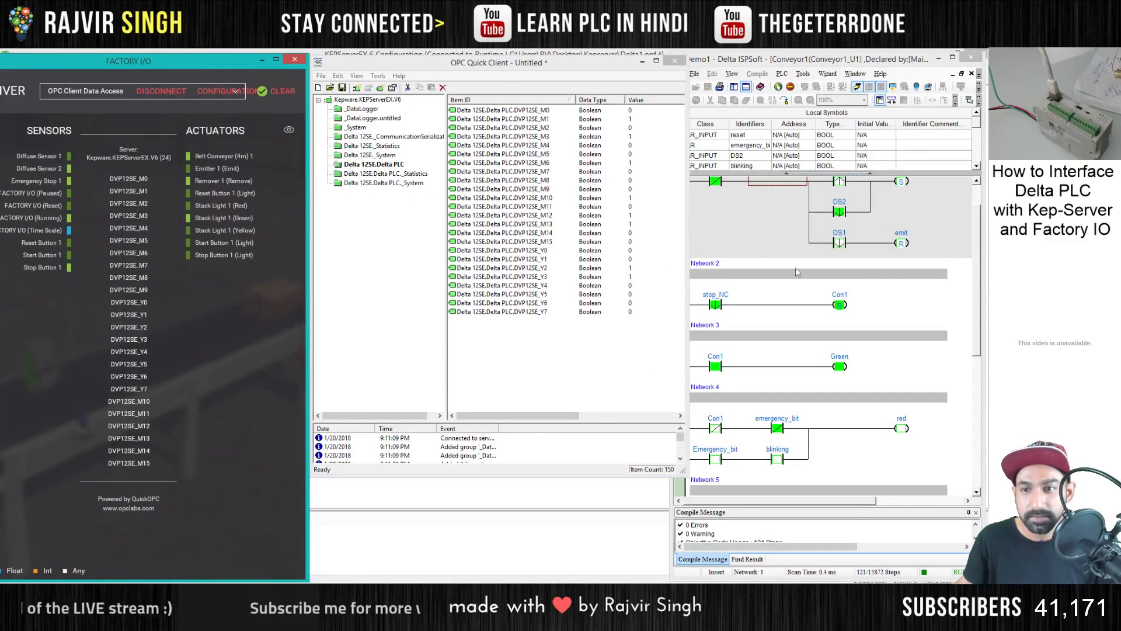
- Compare the monitored Conveyor1 ladder with the live M and Y tag values in OPC Quick Client
{"action": "left_click", "coordinate": [704, 220]}
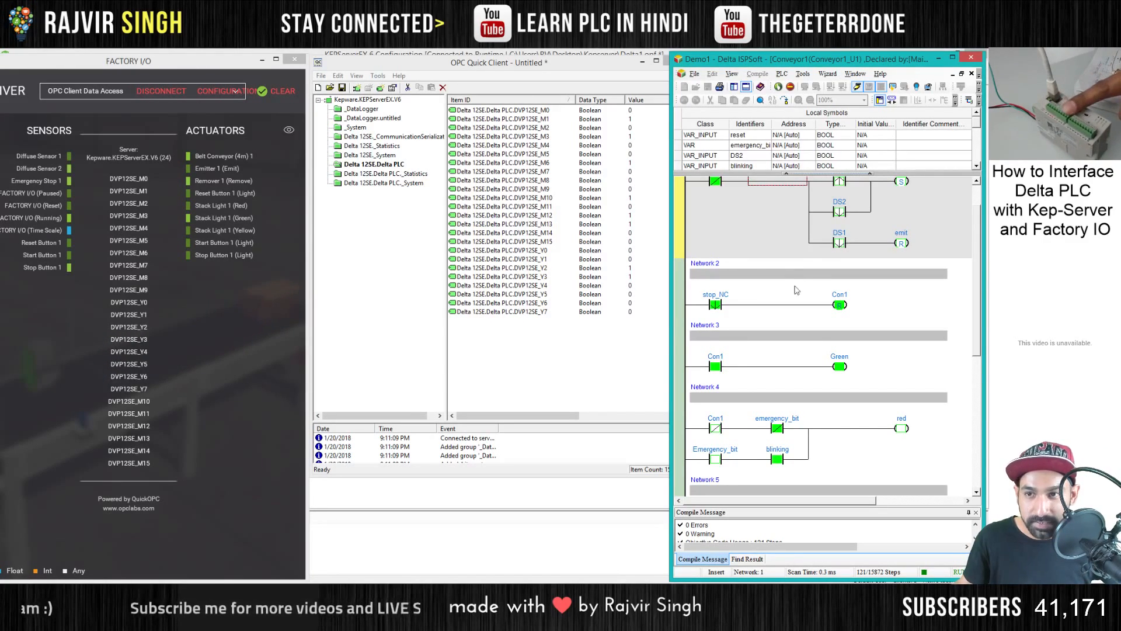
{"action": "scroll", "coordinate": [752, 265], "scroll_direction": "up", "scroll_amount": 1}
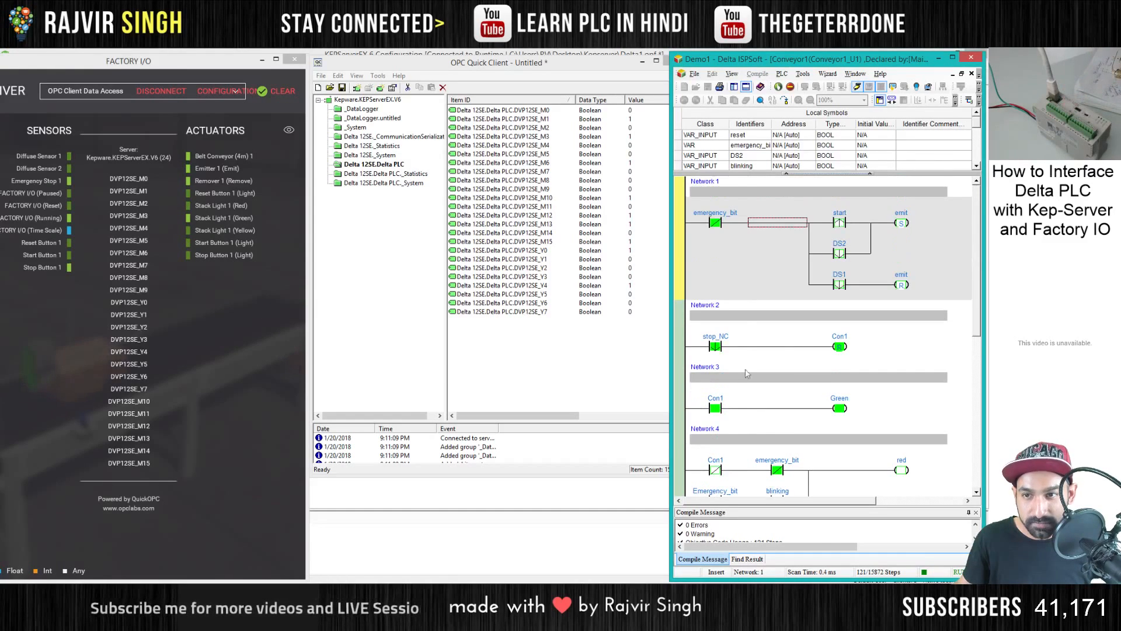
{"action": "left_click", "coordinate": [571, 182]}
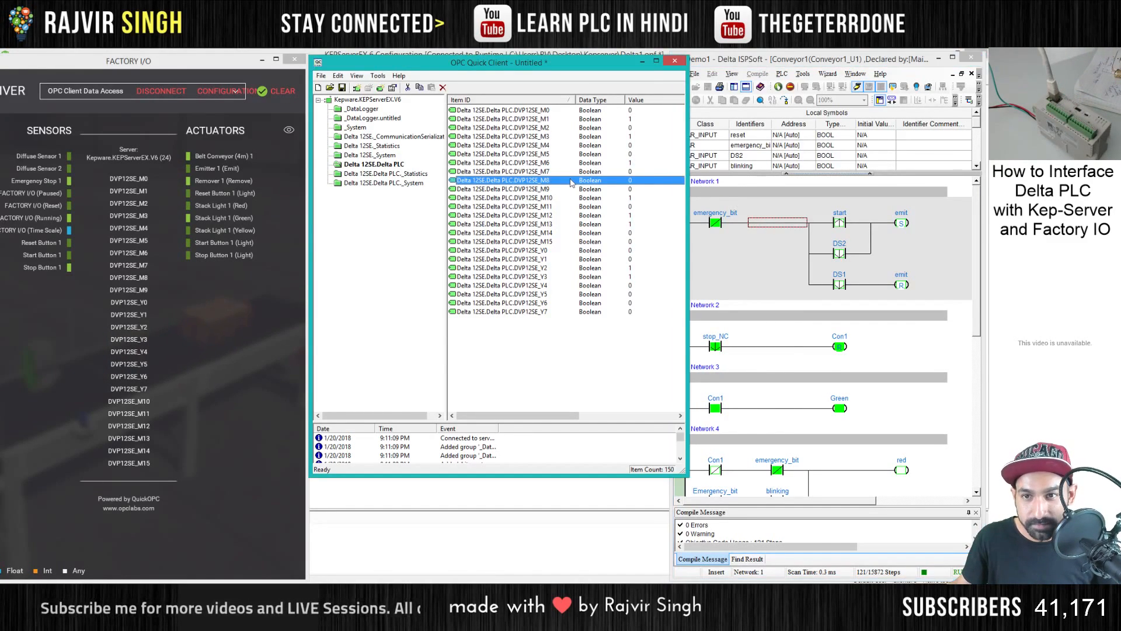
{"action": "left_click", "coordinate": [637, 199]}
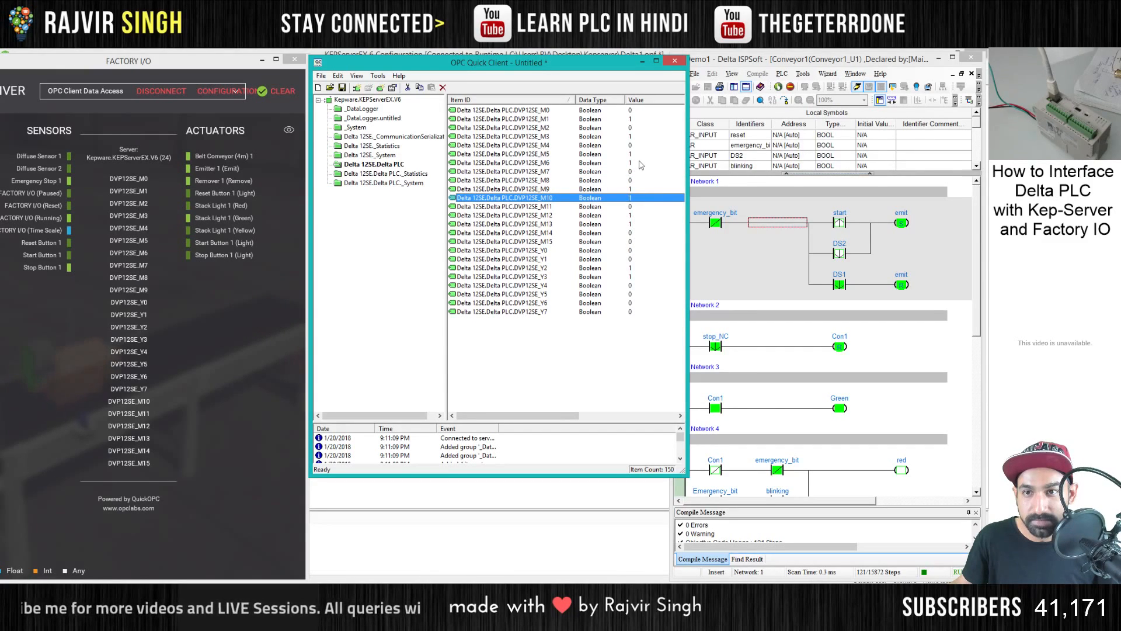
{"action": "left_click", "coordinate": [565, 155]}
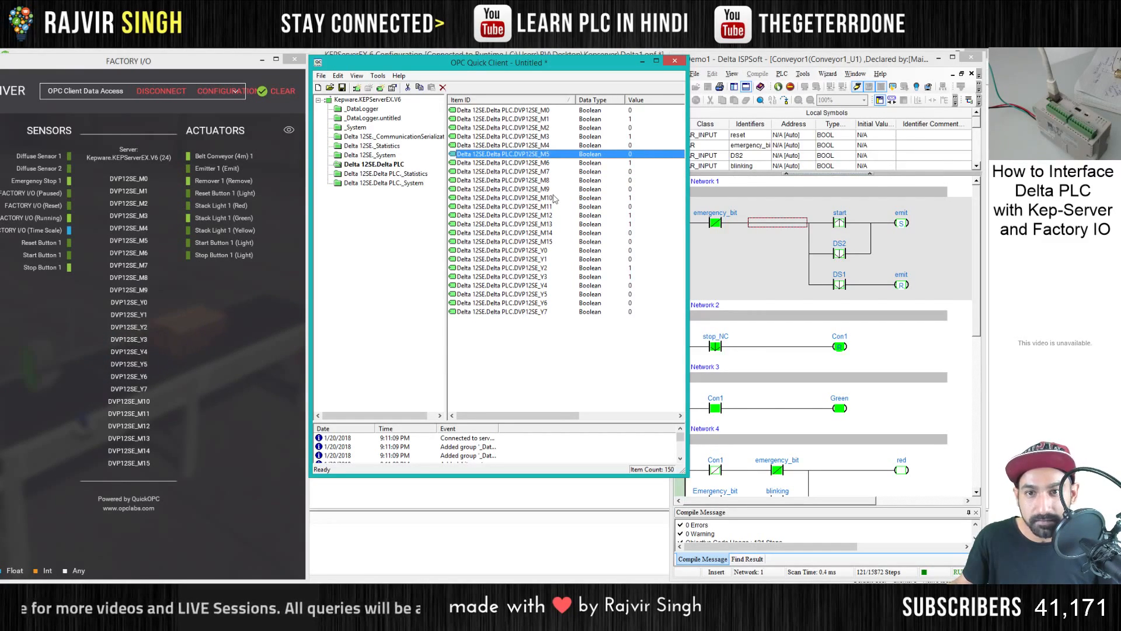
{"action": "left_click", "coordinate": [596, 251]}
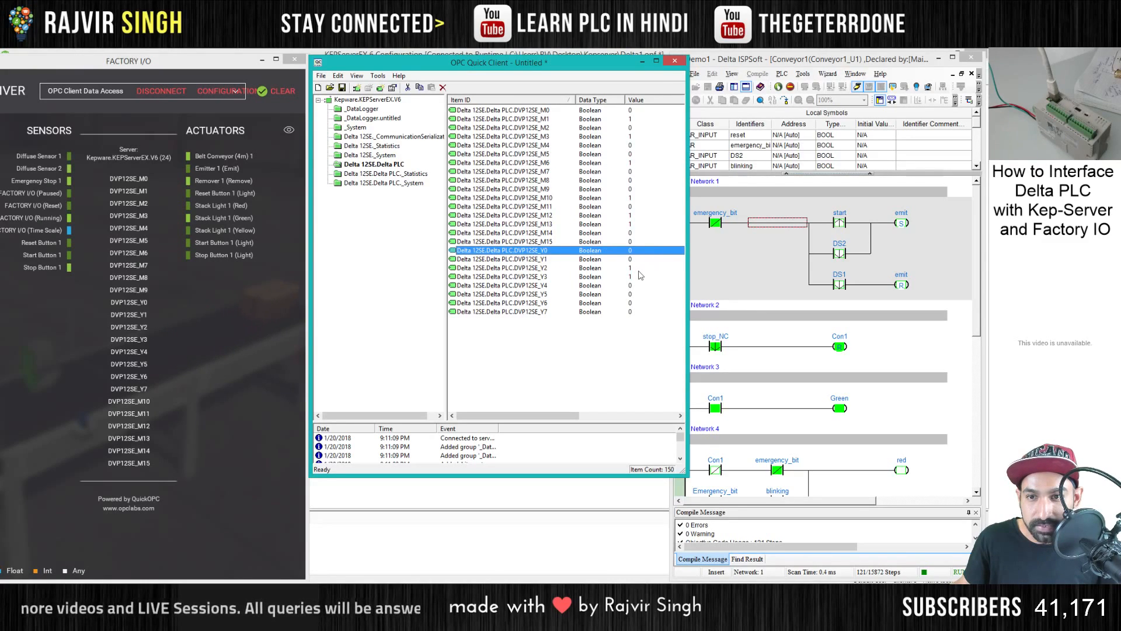
{"action": "left_click", "coordinate": [639, 268]}
{"action": "left_click", "coordinate": [640, 277]}
{"action": "left_click", "coordinate": [640, 285]}
{"action": "left_click", "coordinate": [640, 276]}
{"action": "left_click", "coordinate": [639, 268]}
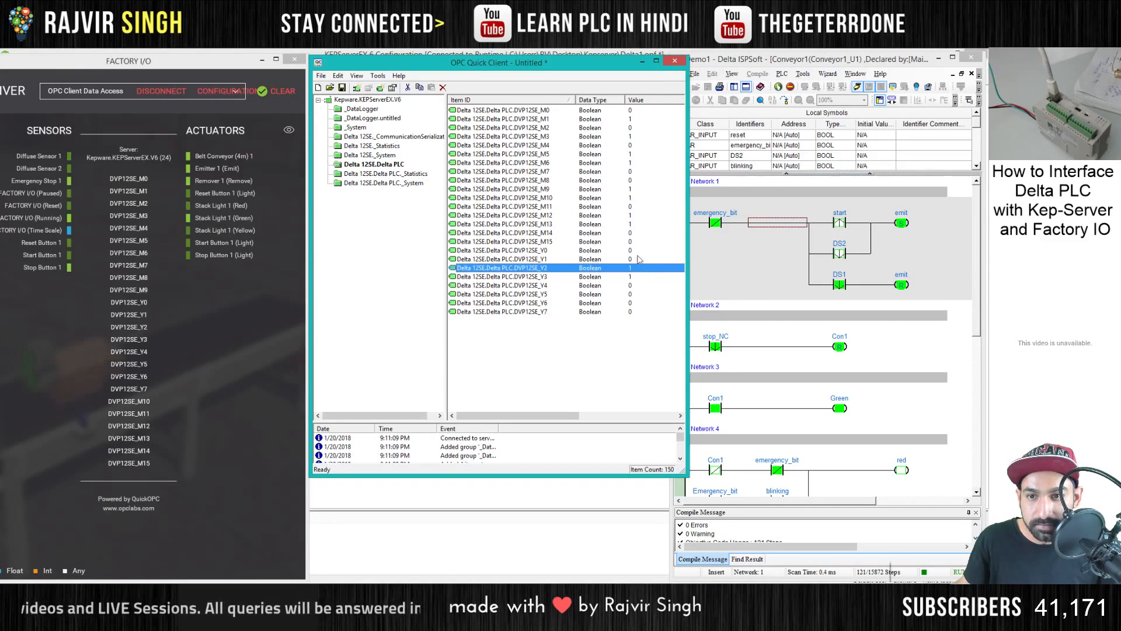
{"action": "left_click", "coordinate": [638, 260]}
{"action": "left_click", "coordinate": [640, 286]}
{"action": "left_click", "coordinate": [640, 294]}
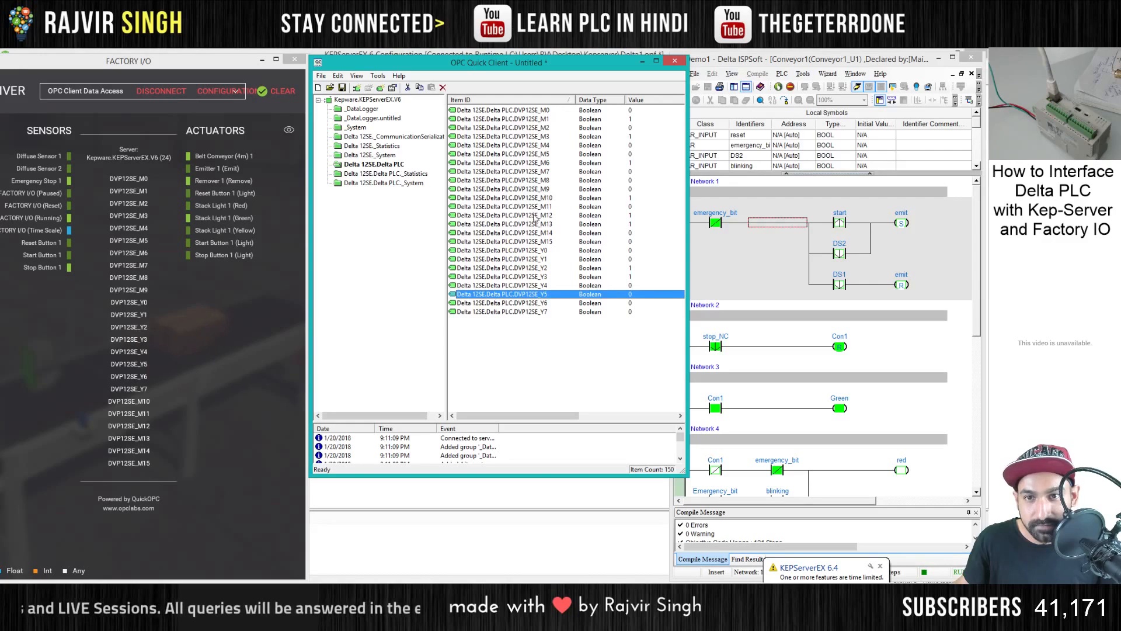
- Compare the tag states across the Factory I/O driver mapping, the ISPSoft ladder and OPC Quick Client
{"action": "left_click", "coordinate": [239, 302]}
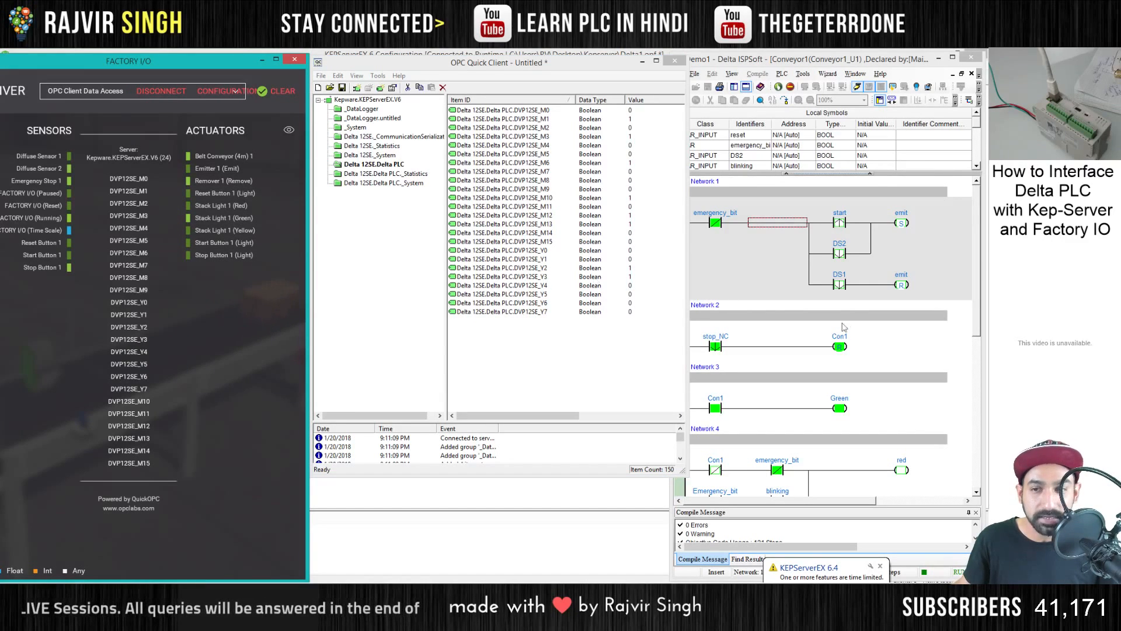
{"action": "left_click", "coordinate": [736, 267]}
{"action": "left_click", "coordinate": [540, 252]}
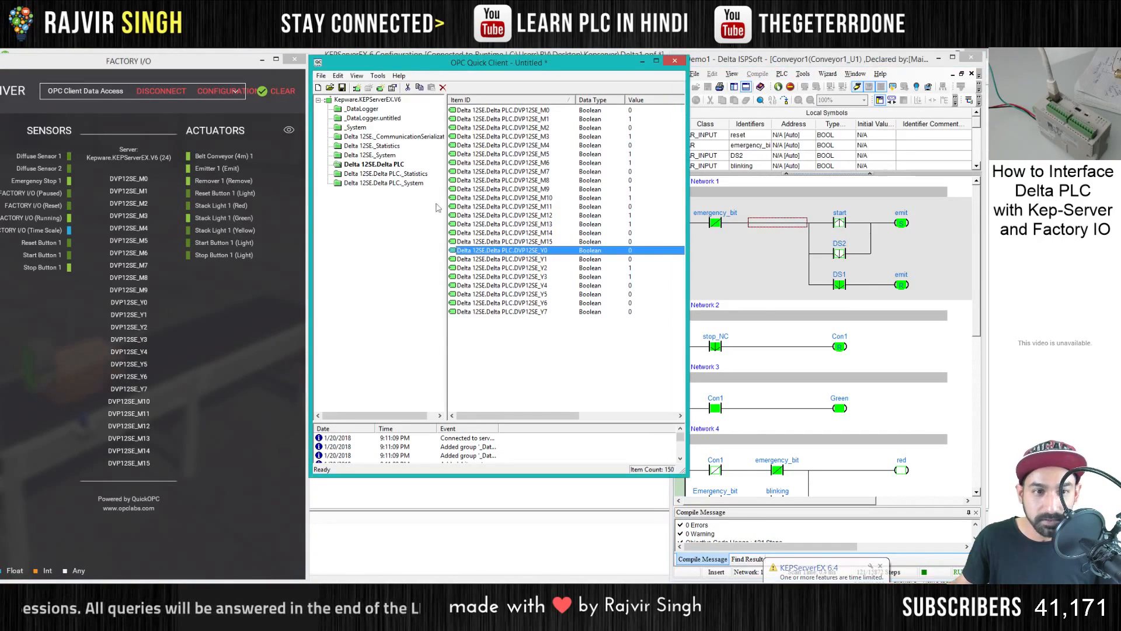
{"action": "left_click", "coordinate": [261, 268]}
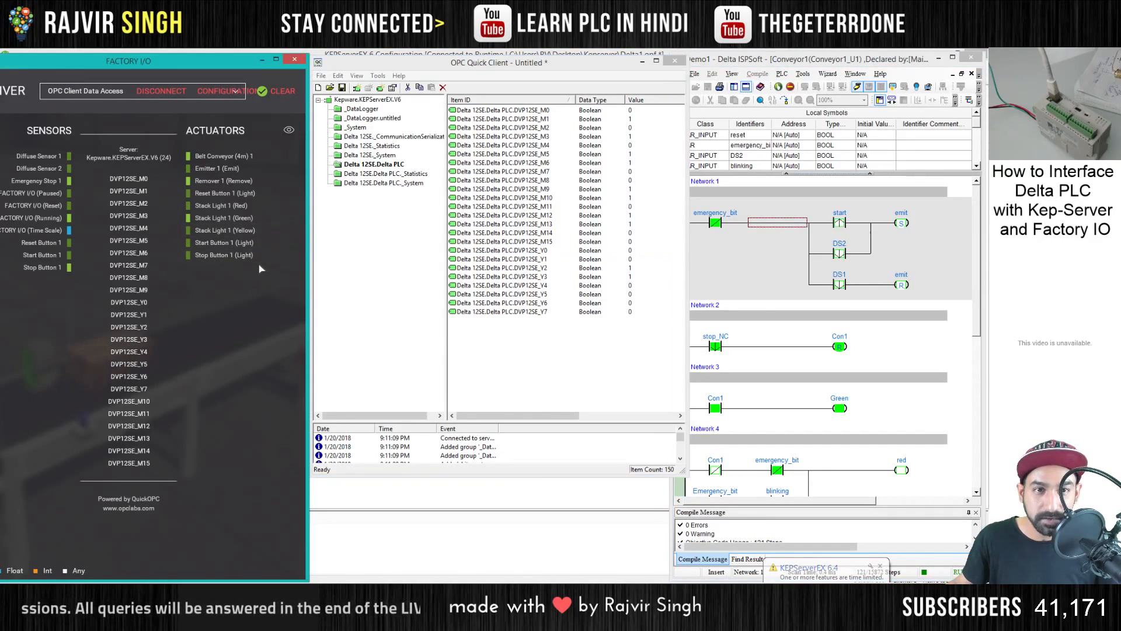
{"action": "left_click", "coordinate": [500, 68]}
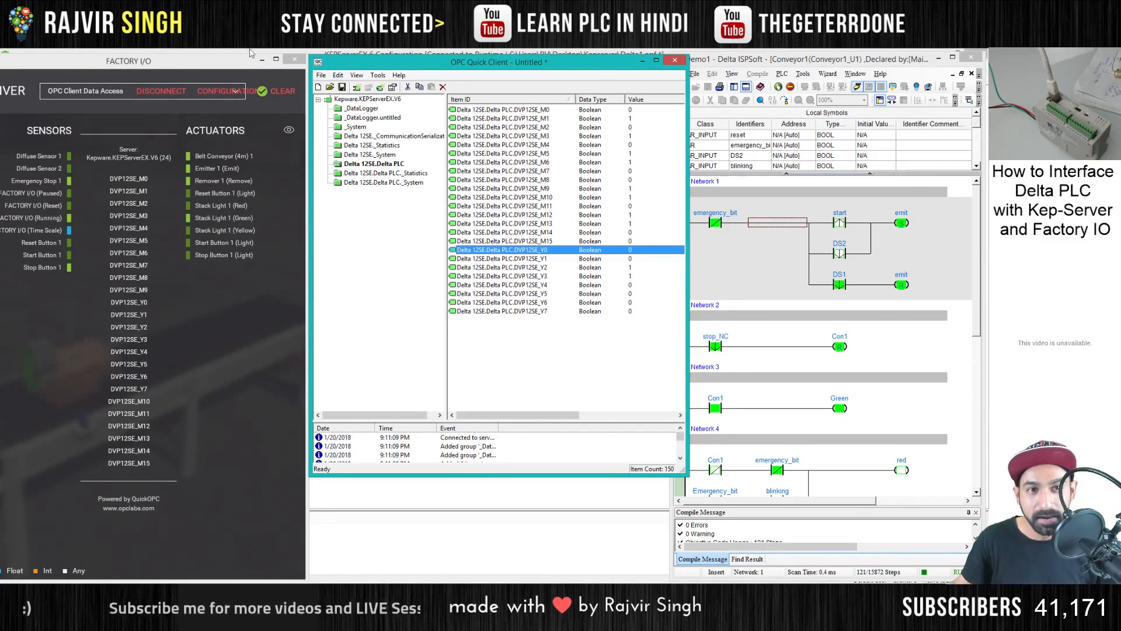
- Move the Factory I/O window, return from the driver mapping to the 3D scene and widen the window
{"action": "left_click_drag", "start_coordinate": [102, 62], "coordinate": [207, 57]}
{"action": "left_click", "coordinate": [73, 88]}
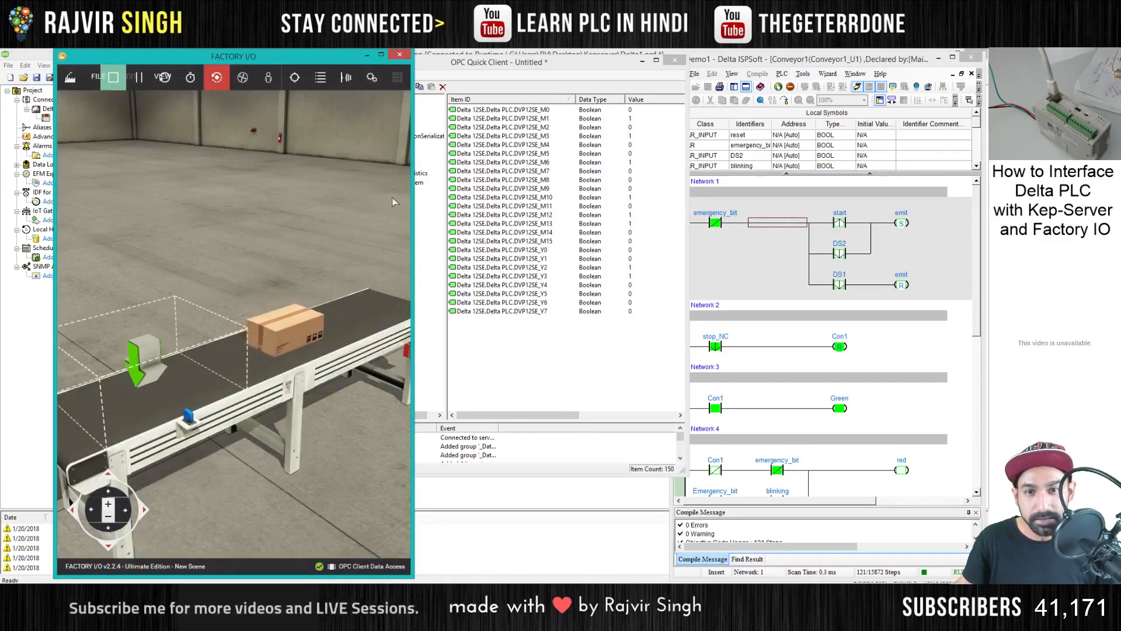
{"action": "left_click_drag", "start_coordinate": [412, 204], "coordinate": [777, 214]}
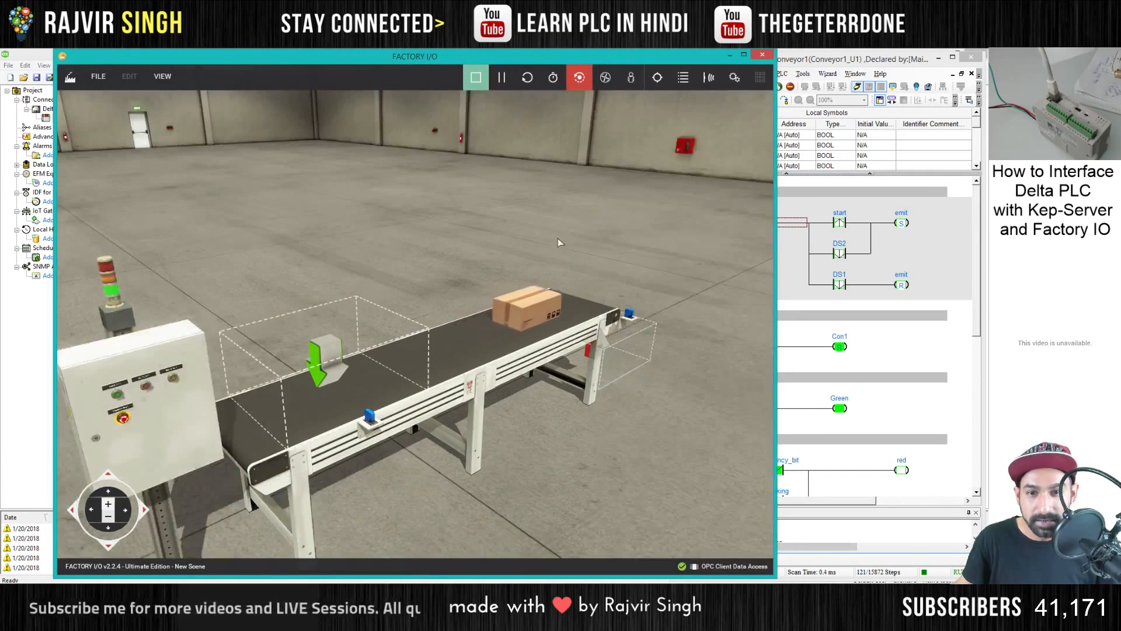
- Switch to the fly camera, view the running conveyor up close and shift the window to uncover the monitored ladder
{"action": "scroll", "coordinate": [576, 234], "scroll_direction": "down", "scroll_amount": 2}
{"action": "left_click", "coordinate": [606, 79]}
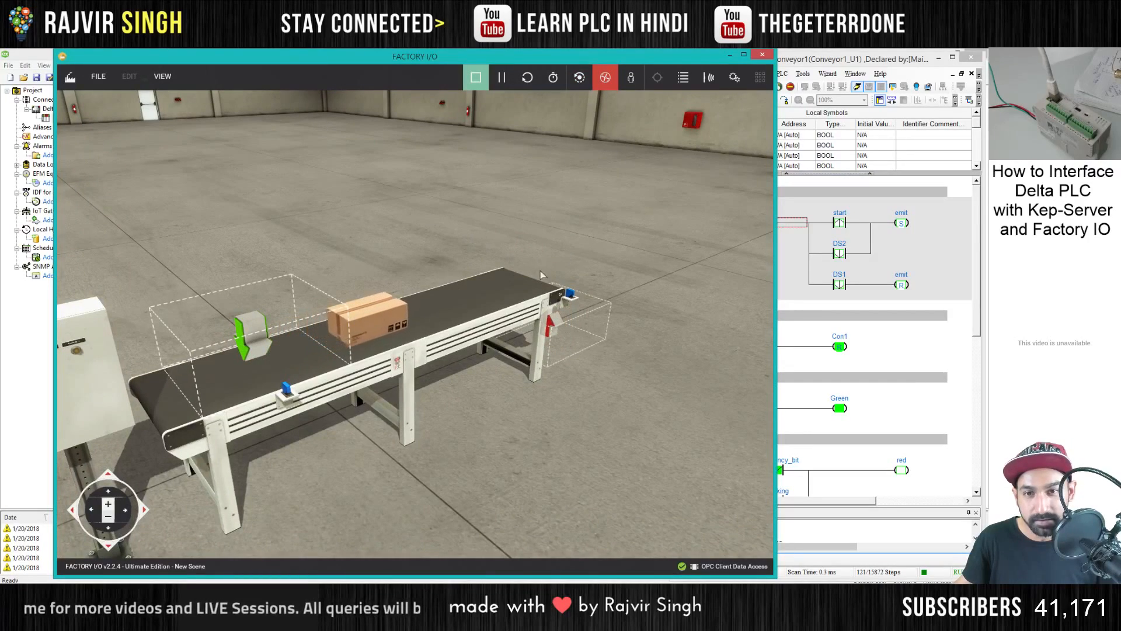
{"action": "key", "text": "w"}
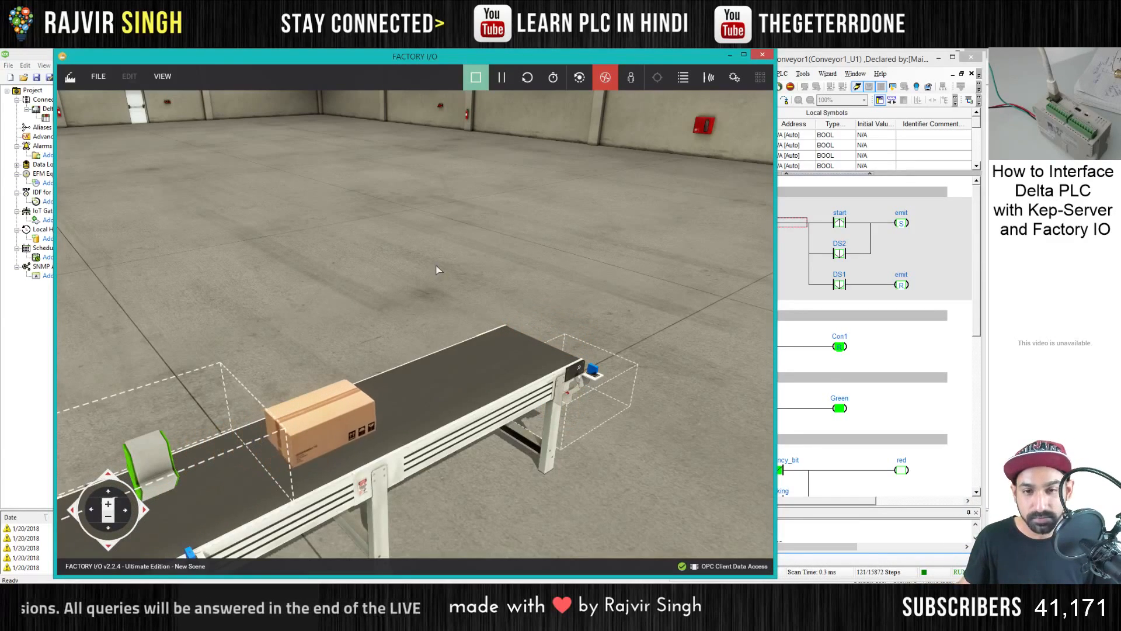
{"action": "left_click_drag", "start_coordinate": [446, 255], "coordinate": [416, 318]}
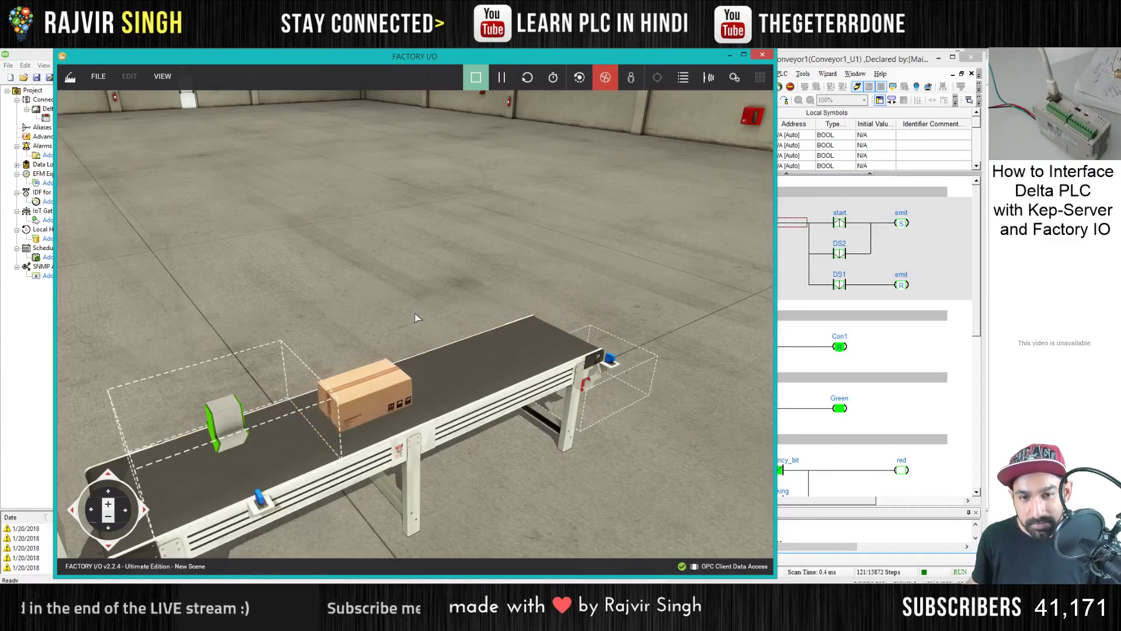
{"action": "left_click_drag", "start_coordinate": [203, 64], "coordinate": [154, 65]}
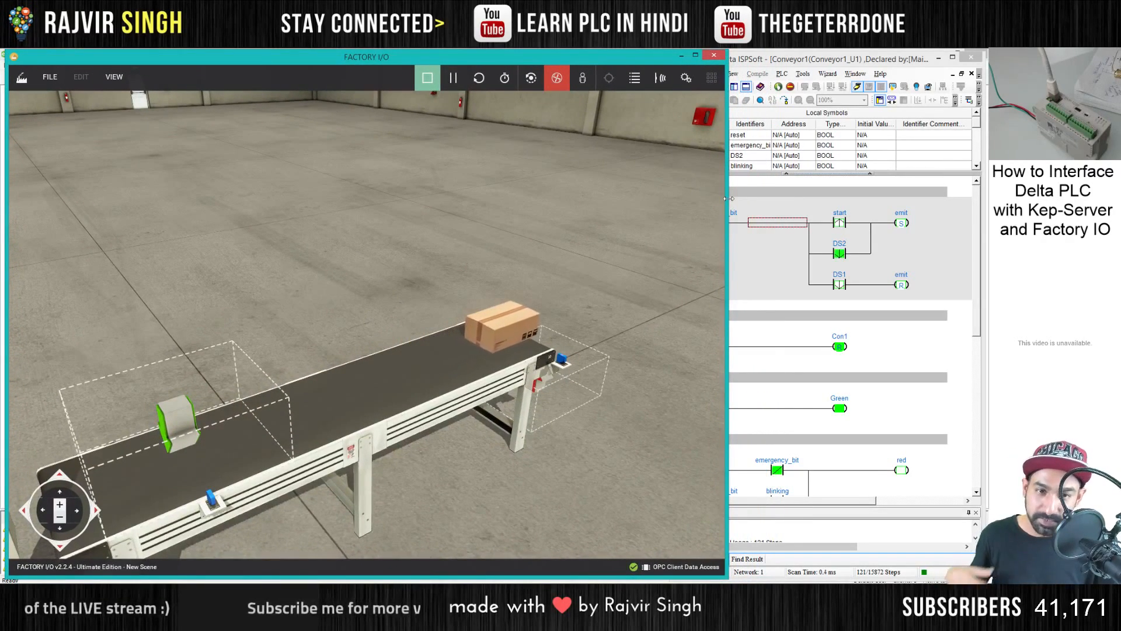